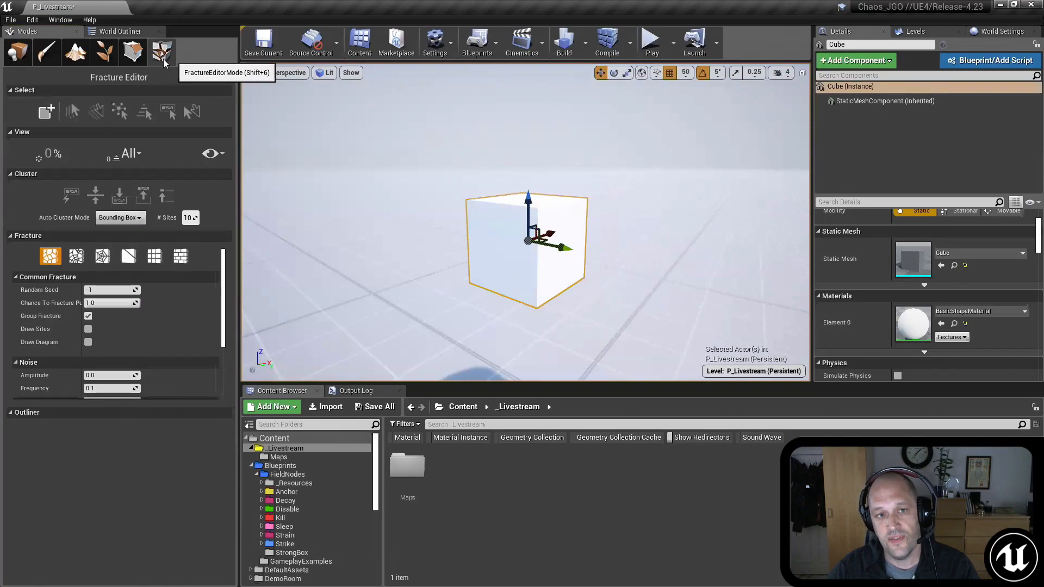
Step: Generate a geometry collection named Cube_GeometryCollection from the selected cube, saving it in the _Livestream folder
click(47, 113)
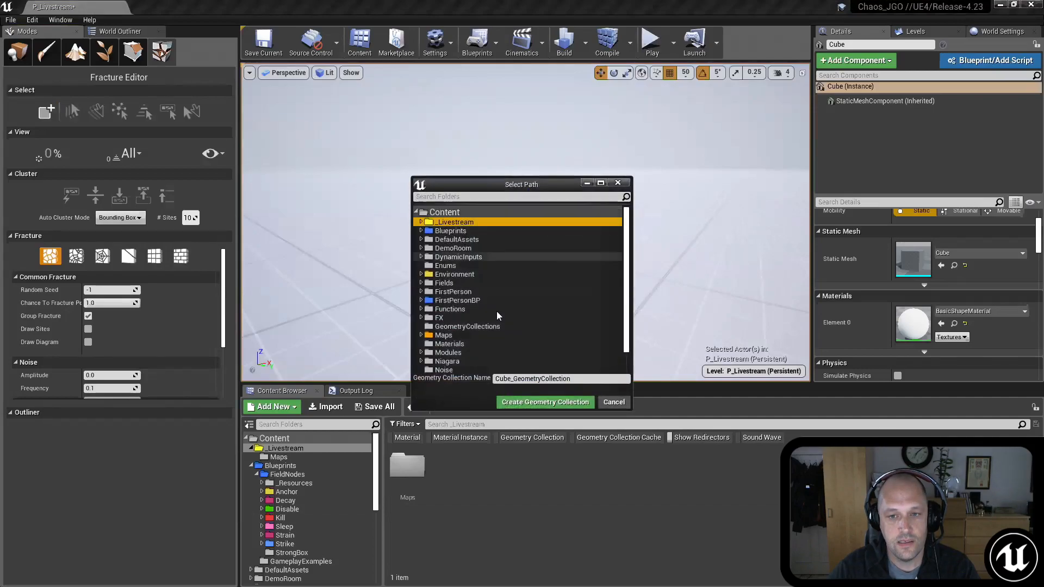
click(543, 402)
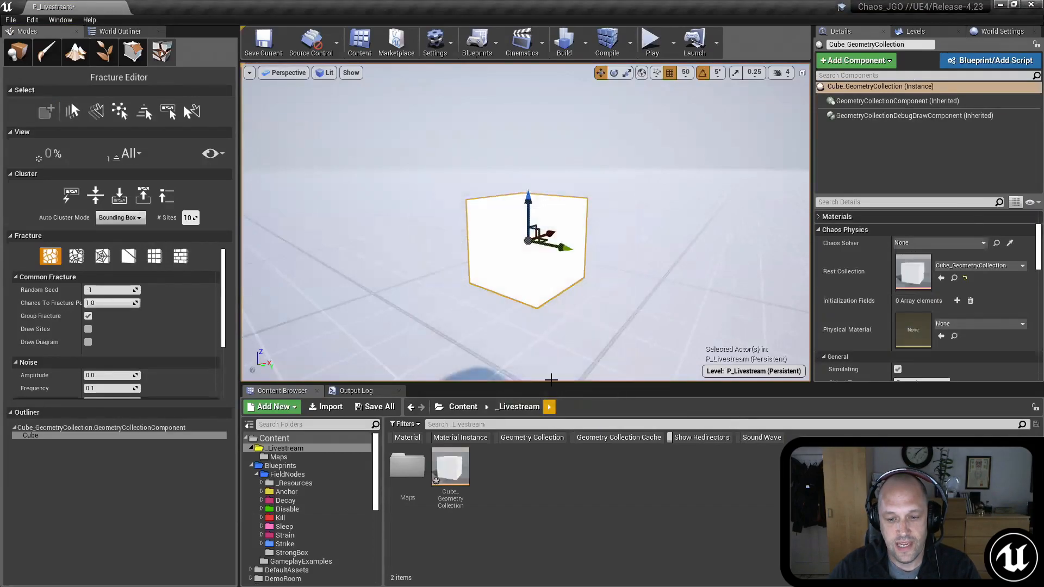
right_drag(634, 261, 645, 250)
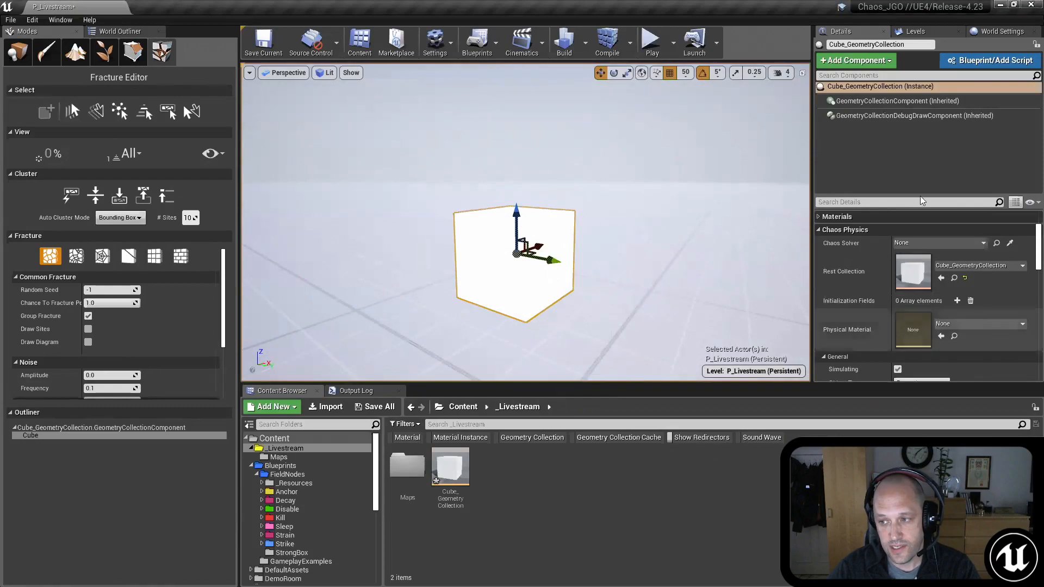
key(s)
right_drag(566, 219, 558, 231)
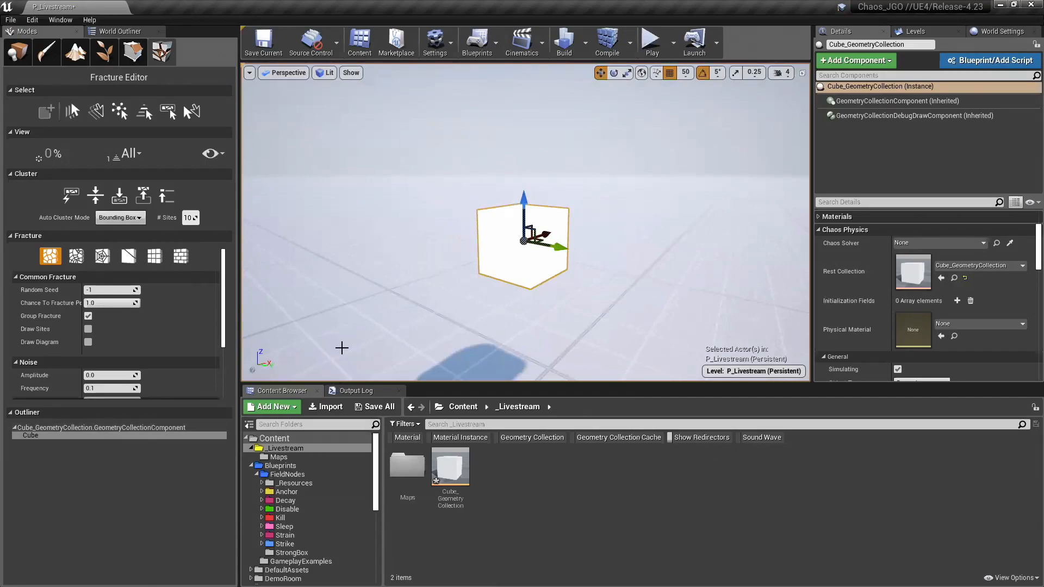
Step: Enable Draw Diagram and fracture the cube with minimum and maximum Voronoi sites set to 50
click(88, 343)
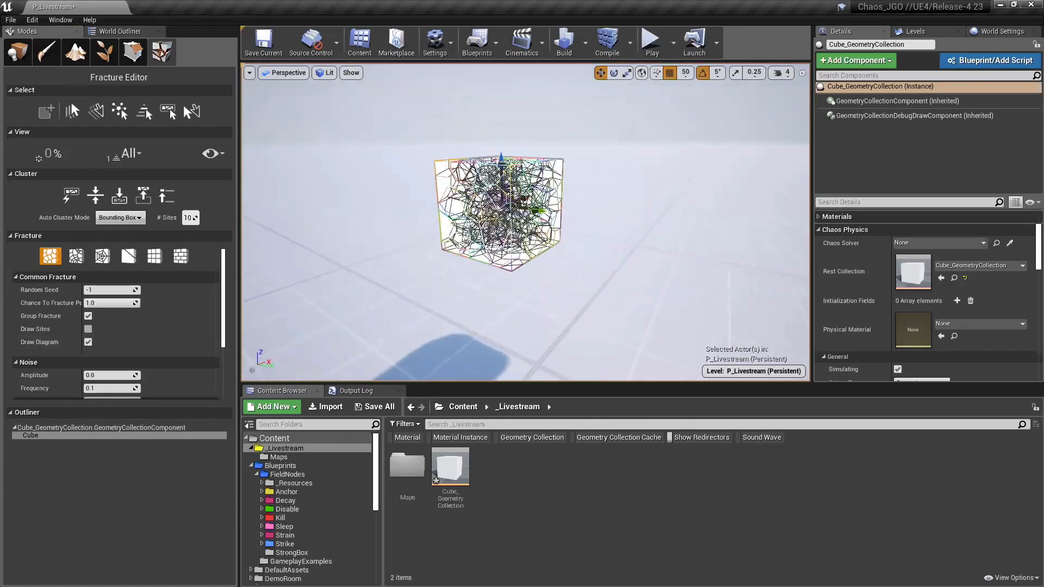
scroll(182, 335, down, 3)
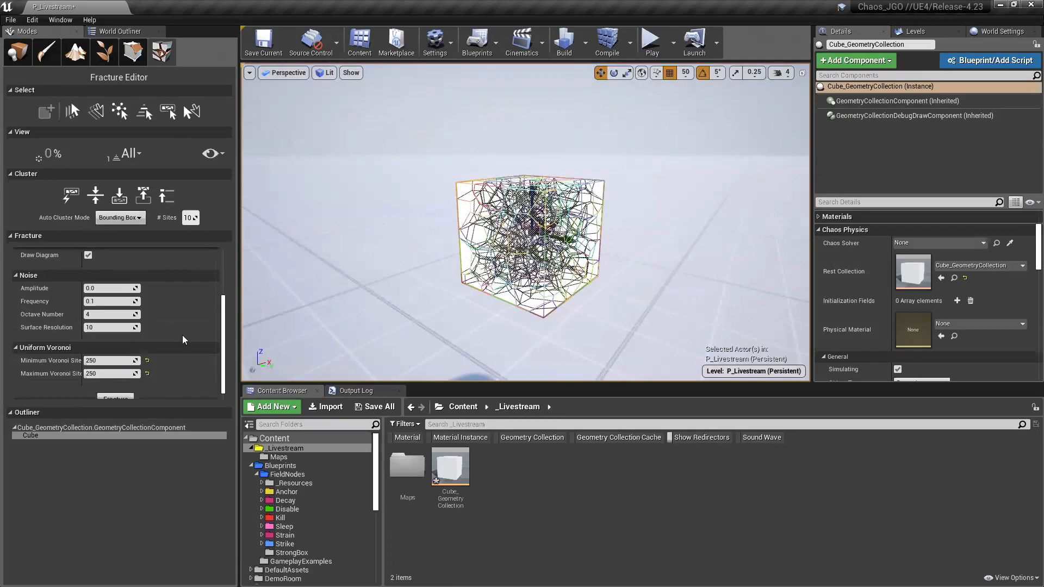
scroll(183, 338, down, 1)
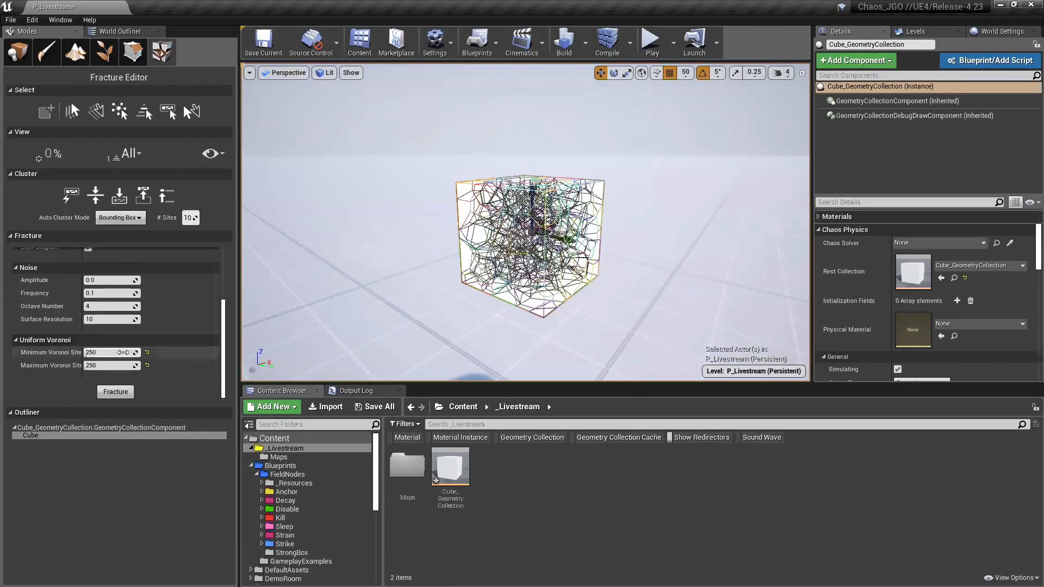
click(124, 353)
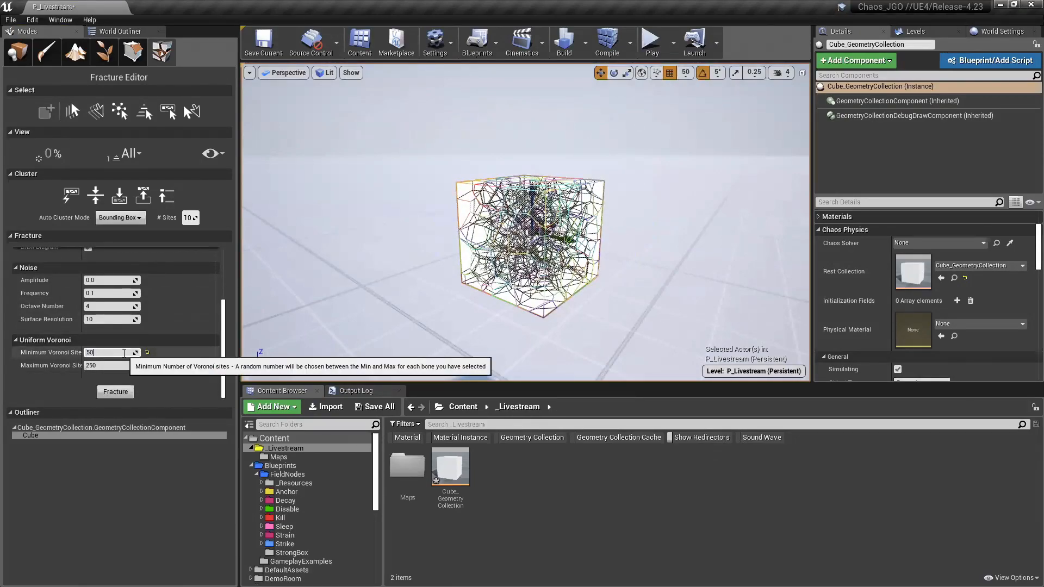
text(50)
key(Return)
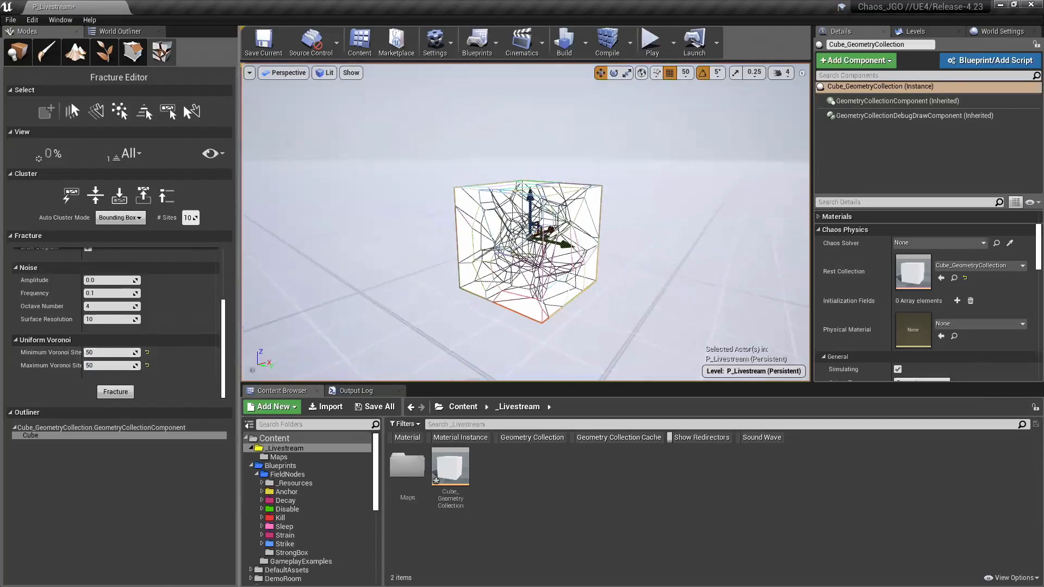
click(115, 392)
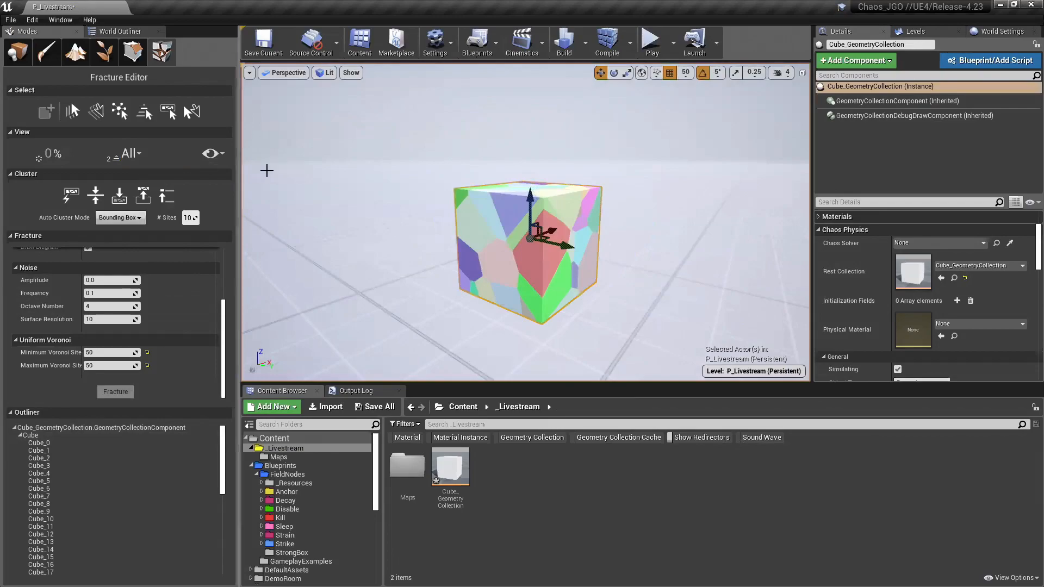
right_drag(374, 175, 374, 193)
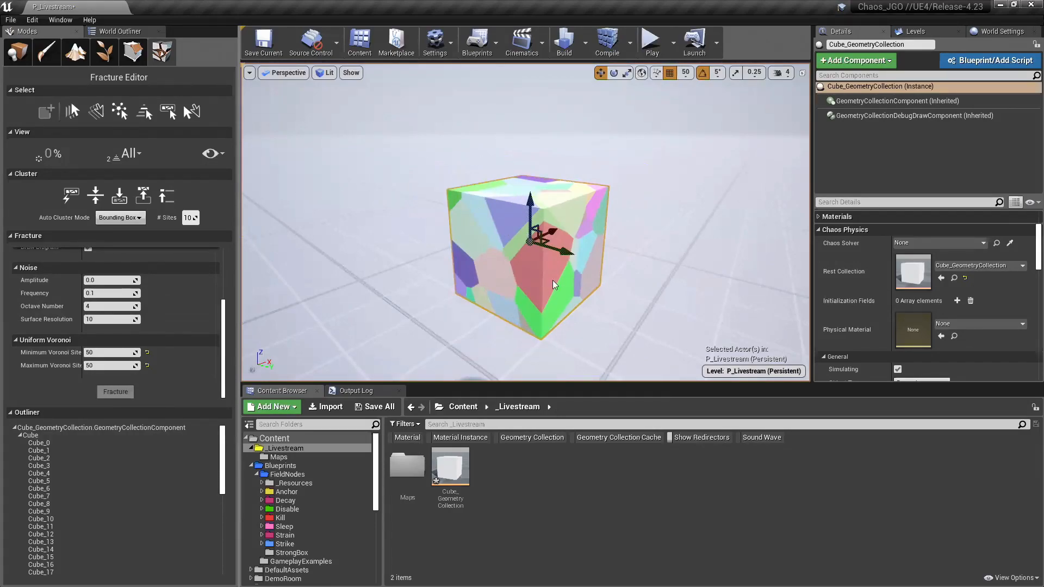
Step: Set the fractured cube's view level to Level 0 and look at it as a single root piece
click(134, 153)
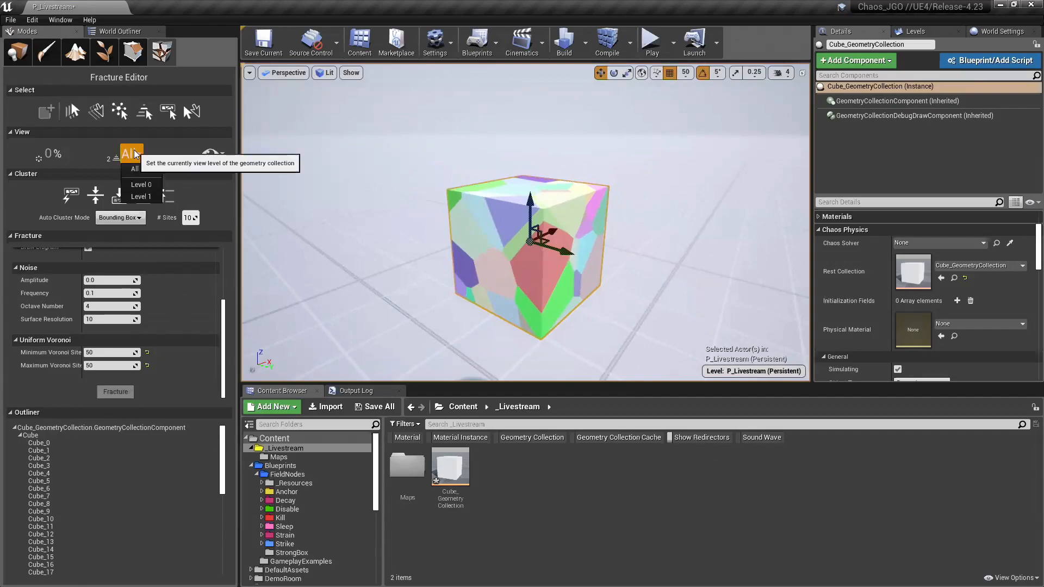
click(144, 185)
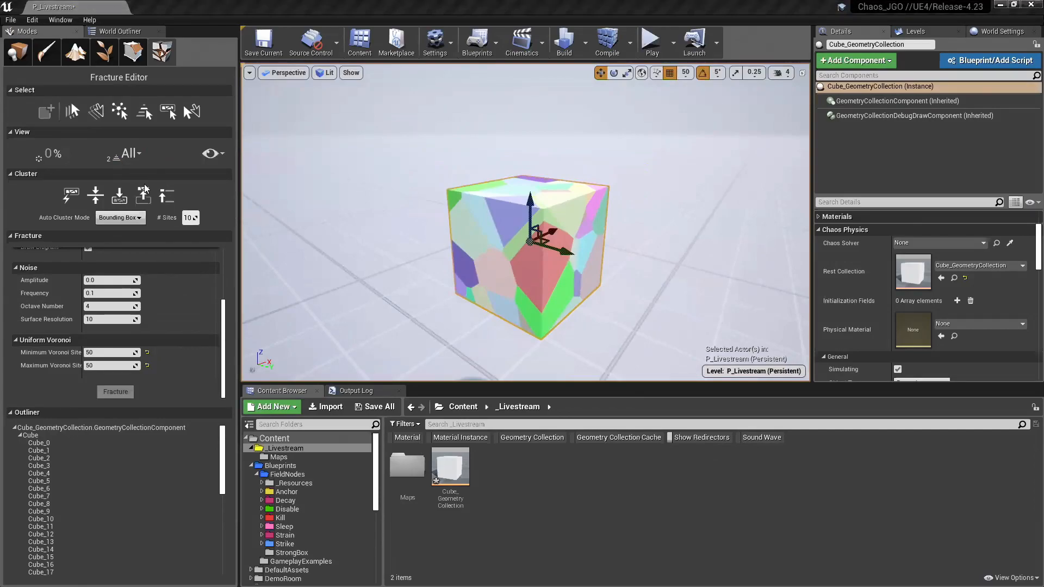
key(w)
right_drag(468, 201, 477, 195)
key(s)
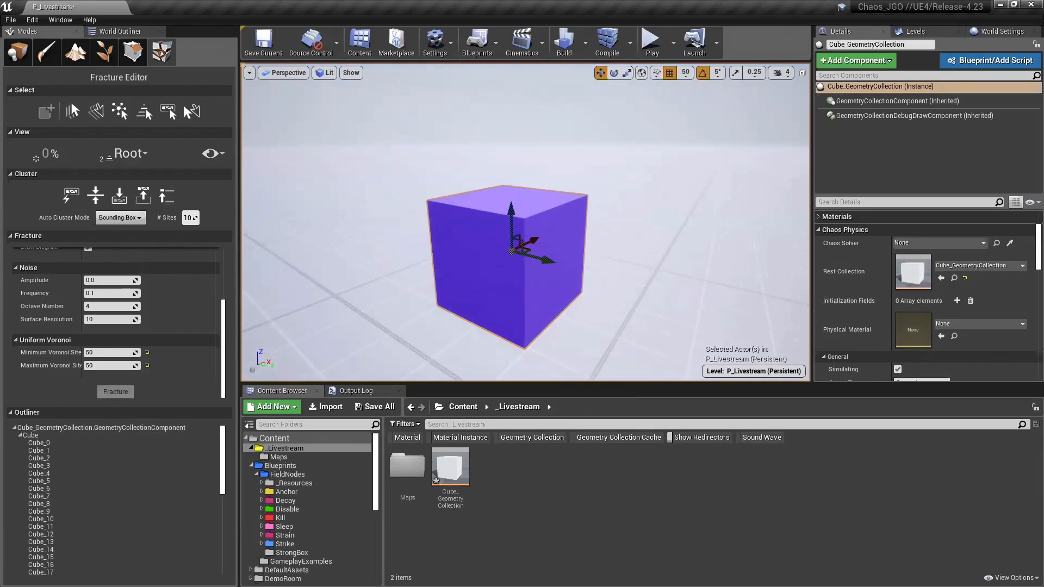
right_drag(421, 164, 423, 165)
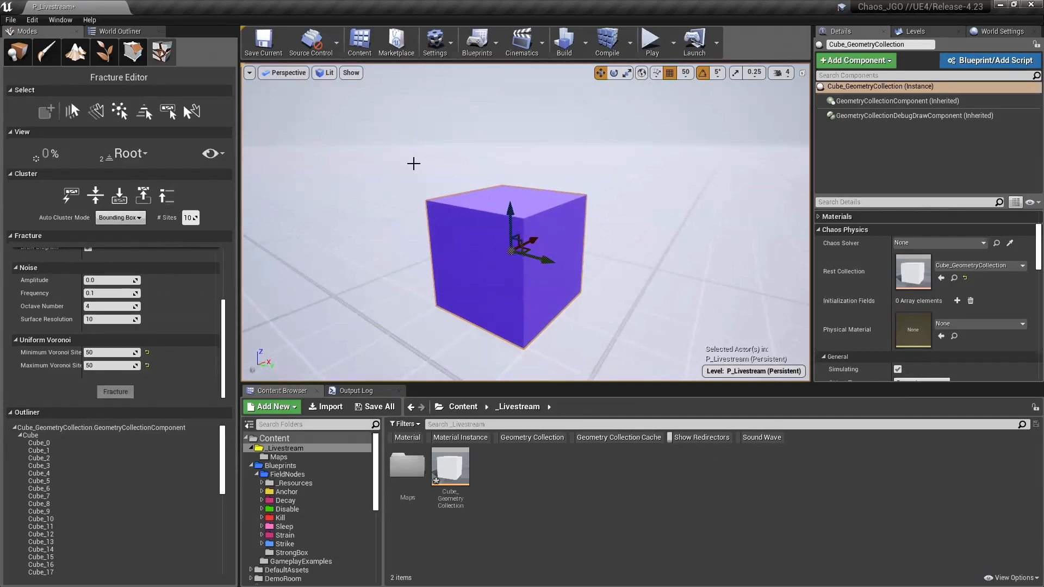
Step: Switch the fracture view back to all levels and step through the root level to level 1
click(131, 153)
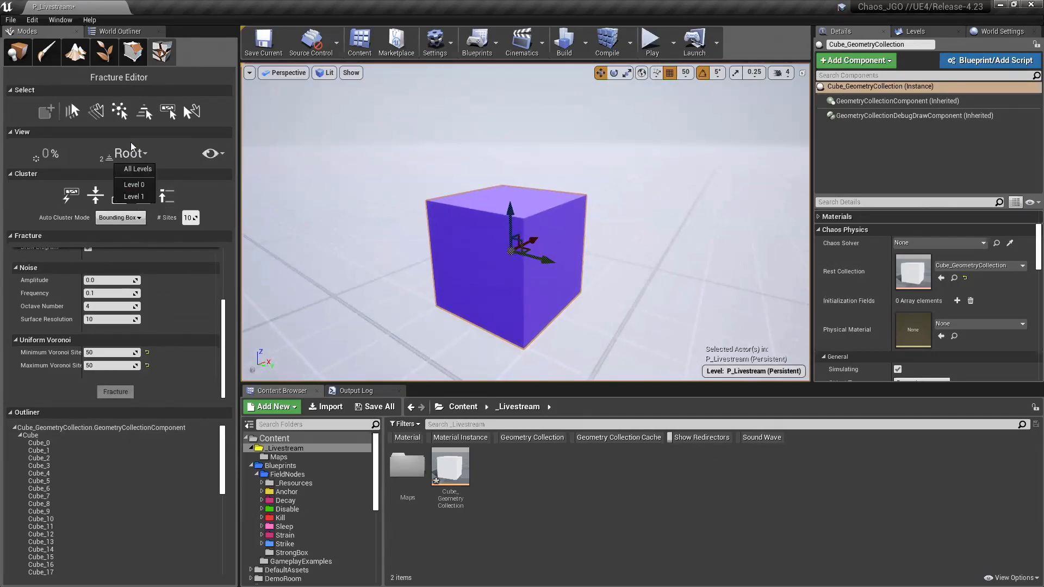
click(137, 169)
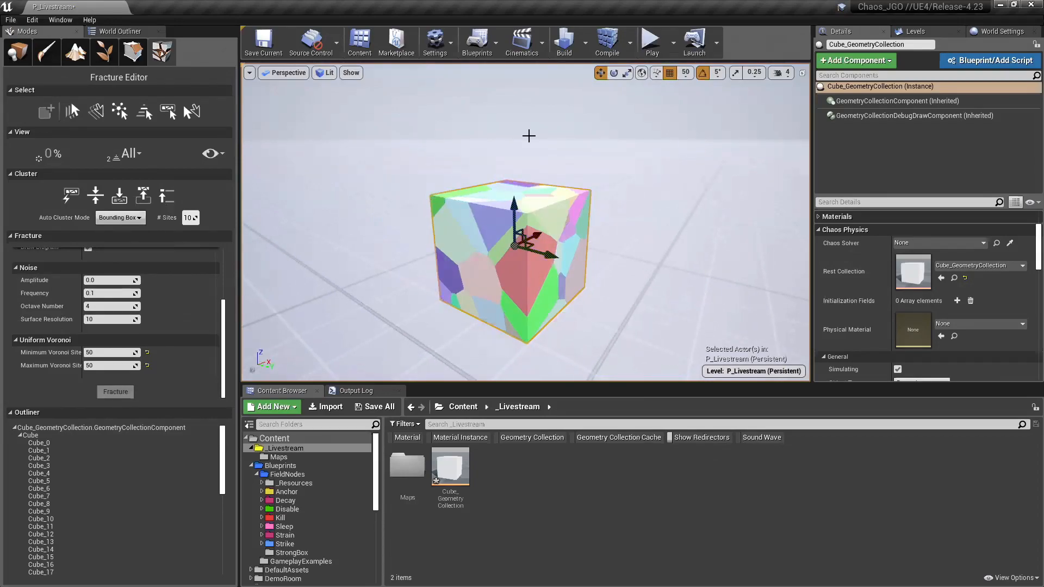
key(shift+w)
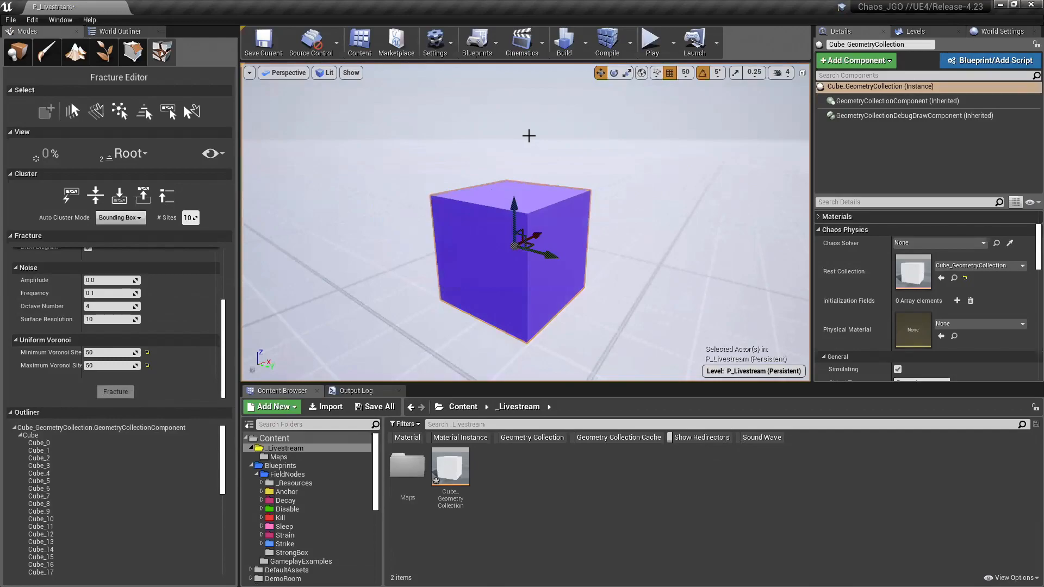
key(shift+s)
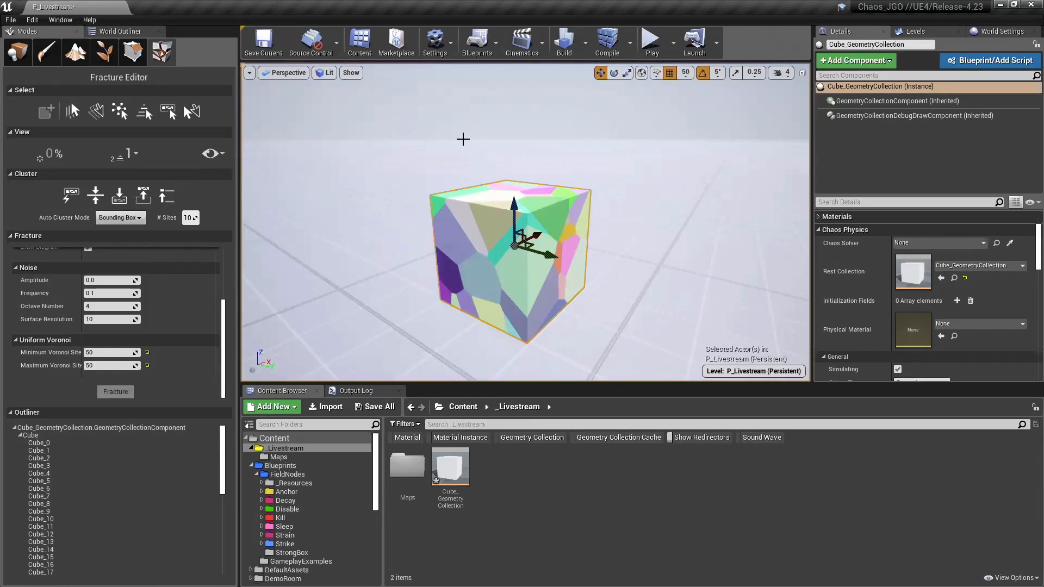
Step: Expand and collapse the exploded view of the fractured pieces several times, leaving it at 40%
key(shift+e)
key(shift+e)
key(shift+e)
key(shift+e)
key(shift+e)
key(shift+e)
key(shift+q)
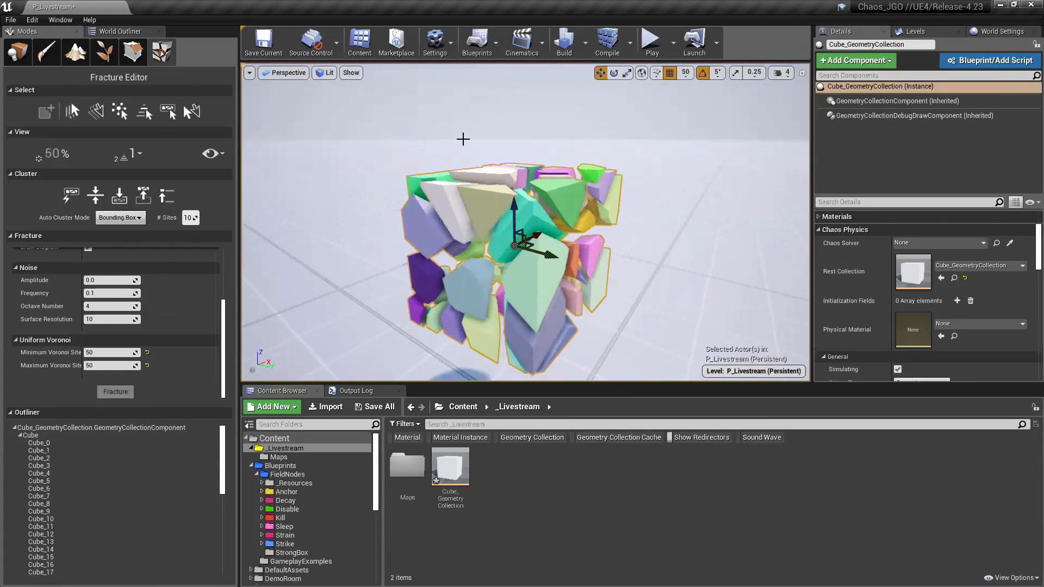
key(shift+q)
key(shift+q)
key(shift+q)
key(shift+q)
key(shift+q)
key(shift+e)
key(shift+e)
key(shift+e)
key(shift+e)
mouse_move(463, 139)
right_down()
mouse_move(462, 180)
mouse_move(460, 139)
mouse_move(463, 155)
mouse_move(487, 141)
mouse_move(467, 164)
mouse_move(459, 150)
right_up()
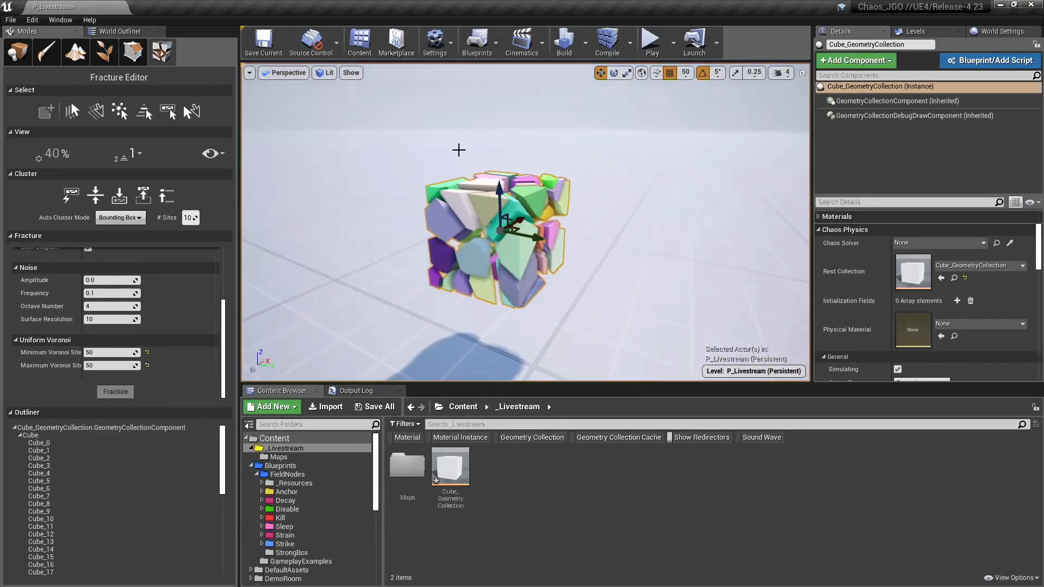
Step: Switch to Place mode and delete the fractured cube from the level
click(23, 57)
key(Delete)
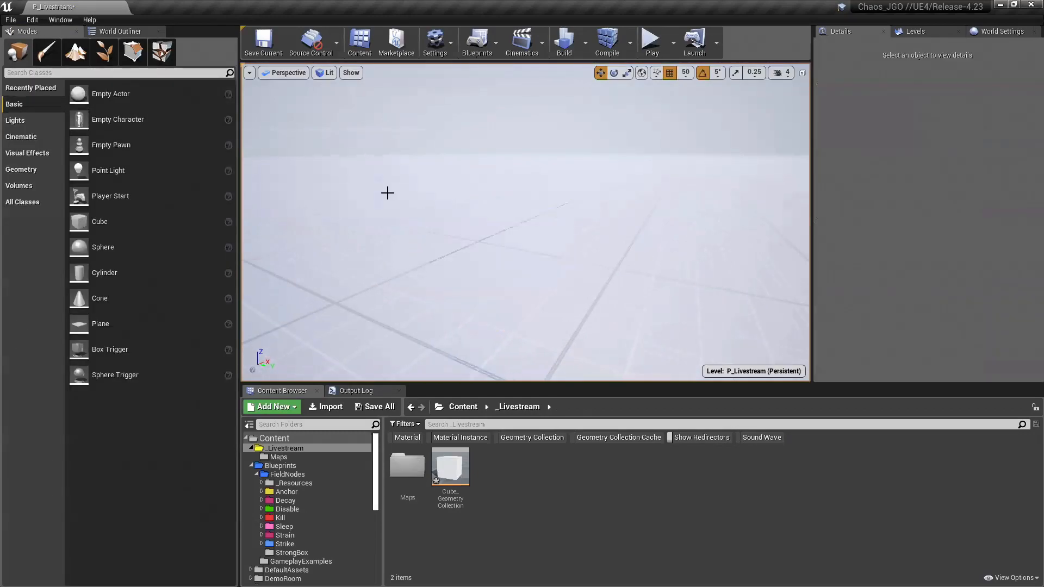
right_drag(435, 207, 435, 207)
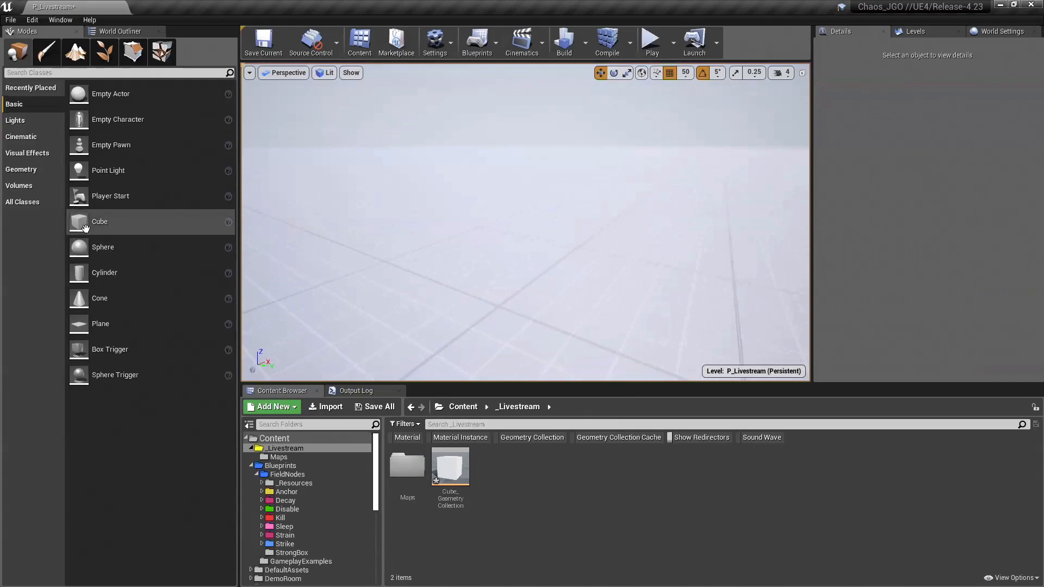
Step: Place a new cube in the level and stack two copies directly above it to form a three-cube column
drag(100, 222, 496, 230)
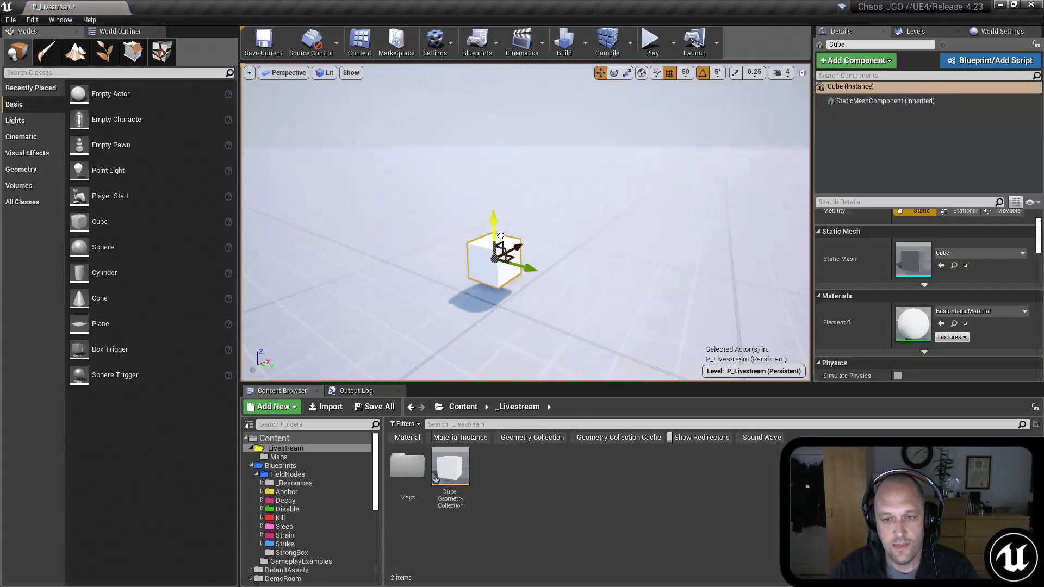
right_drag(495, 230, 526, 234)
alt+drag(521, 228, 524, 121)
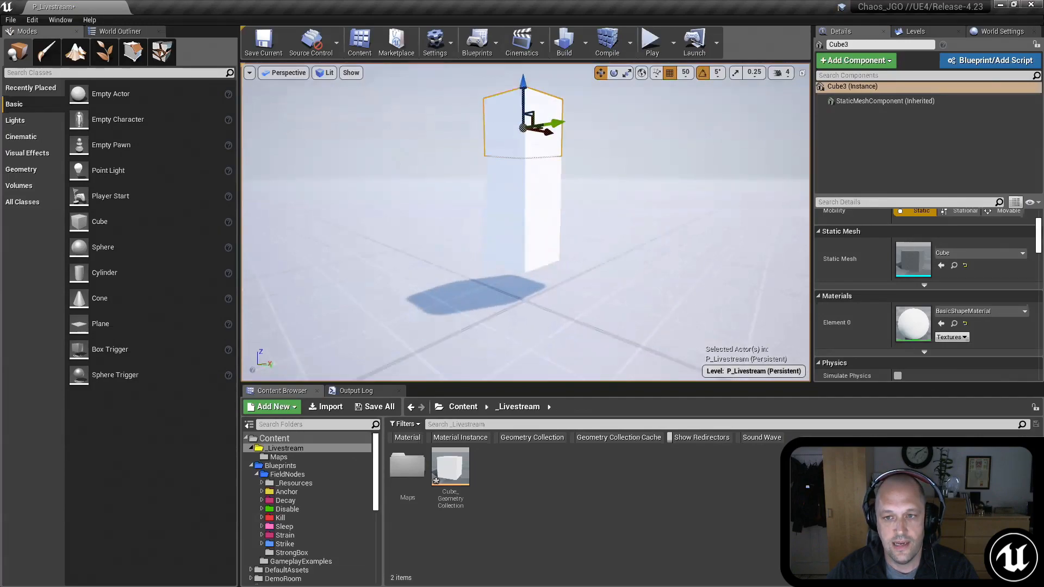
right_drag(524, 120, 524, 121)
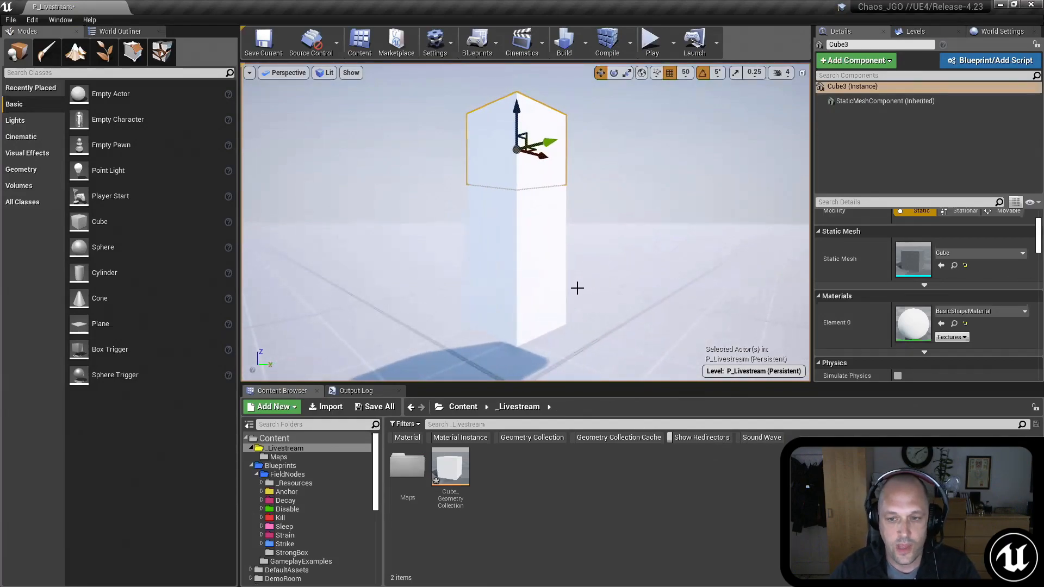
Step: Select all three cubes in the stack together
click(550, 295)
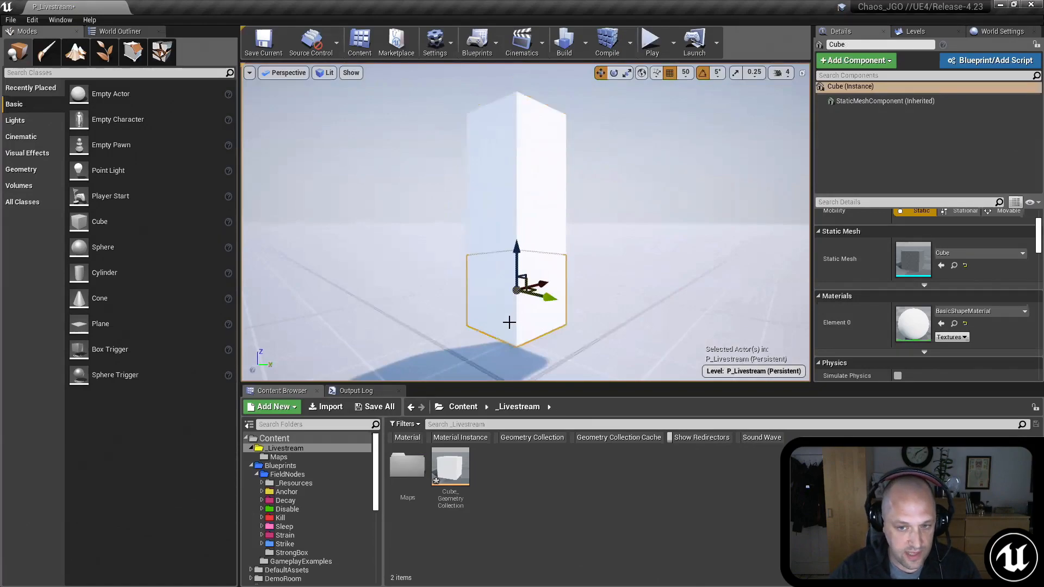
ctrl+click(532, 221)
ctrl+click(521, 138)
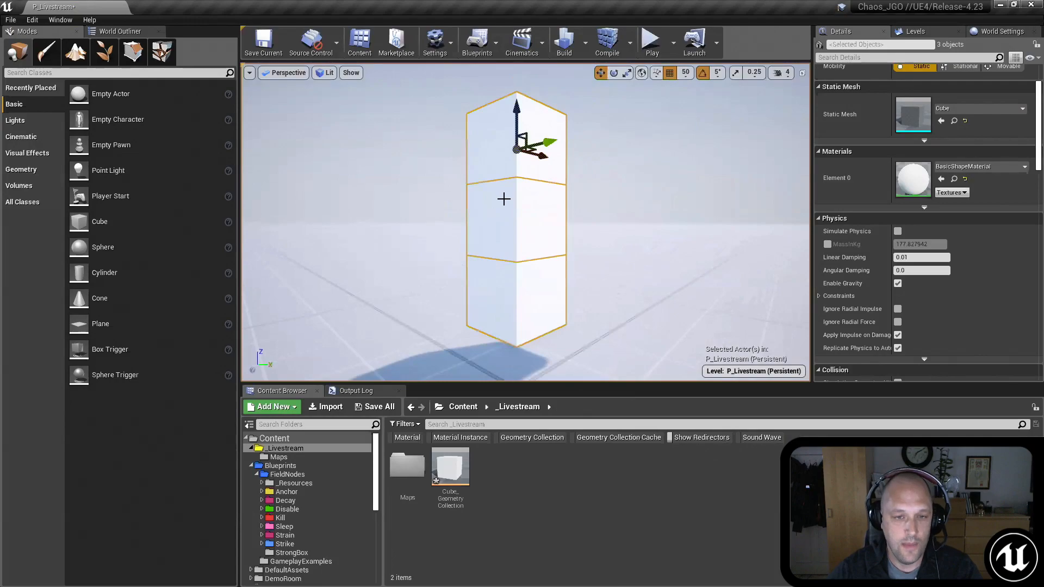
mouse_move(487, 237)
right_down()
mouse_move(488, 223)
mouse_move(501, 248)
right_up()
key(s)
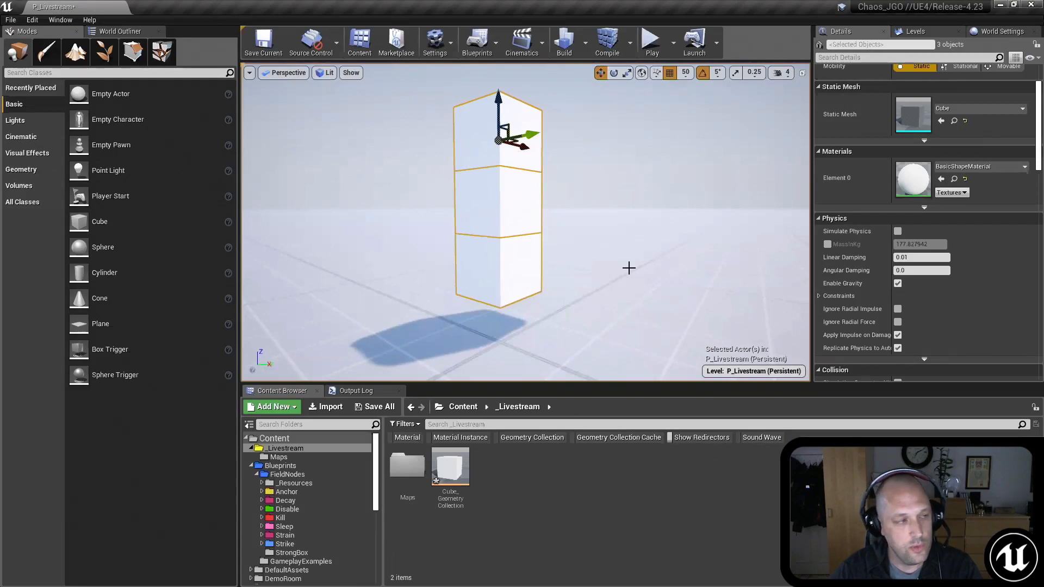
right_drag(564, 295, 548, 280)
key(w)
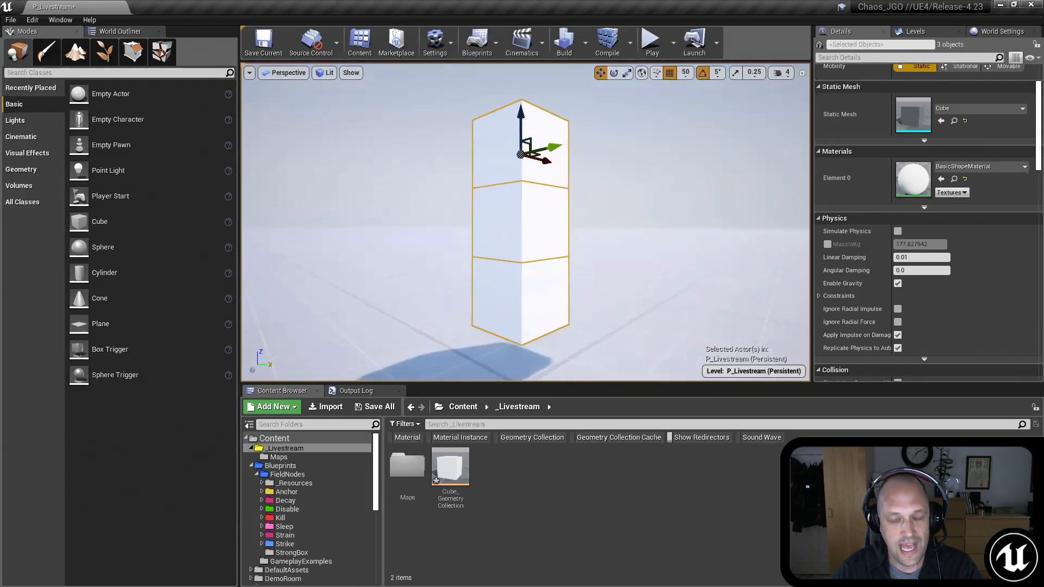
Step: Generate a geometry collection named CubeStack_GeometryCollection from the three selected cubes in the Fracture Editor, saving it in the Content folder
click(161, 55)
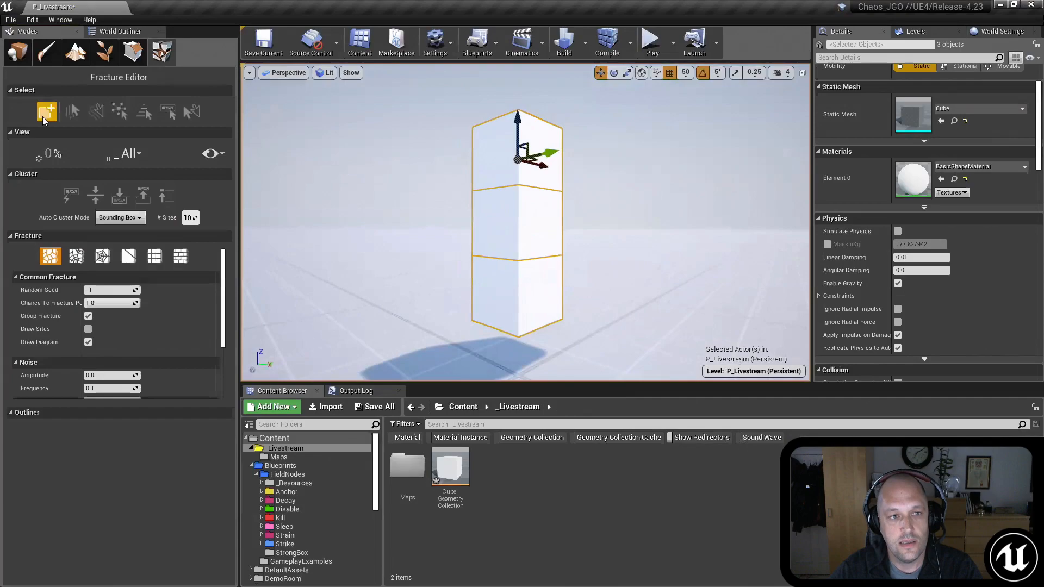
click(47, 112)
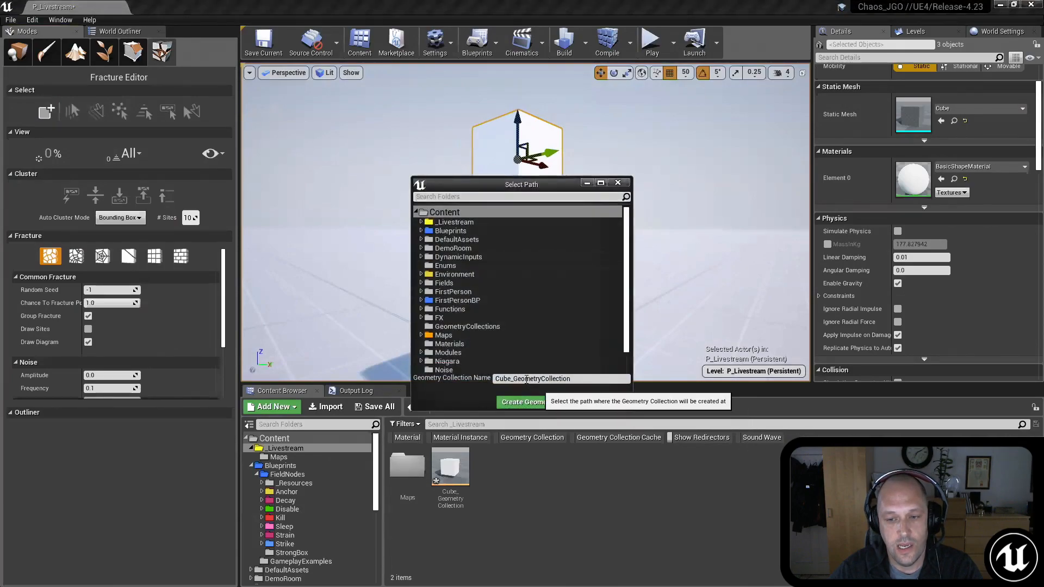
click(514, 378)
text(Stack)
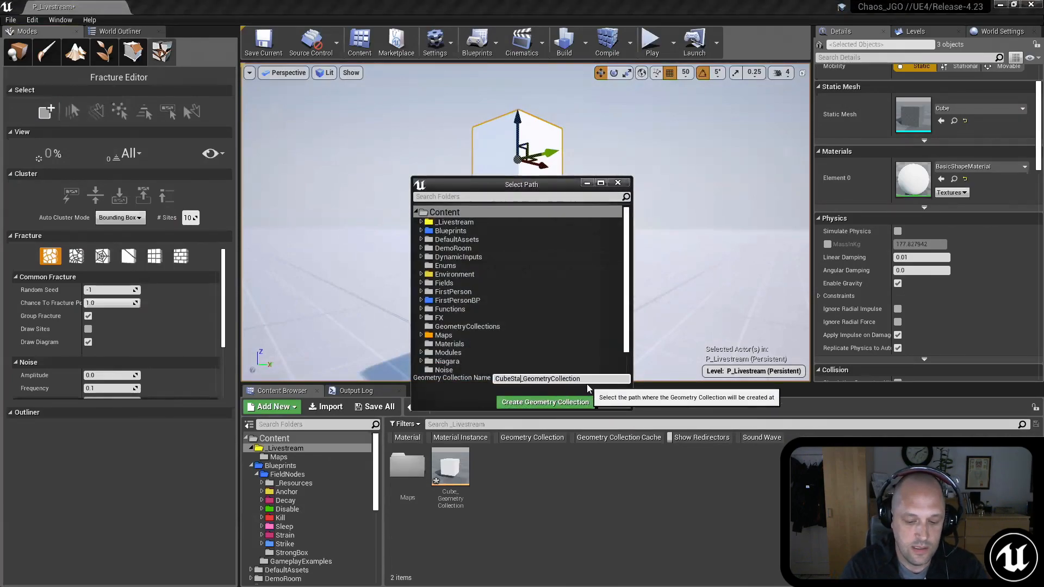
click(560, 402)
Step: Examine the Voronoi diagram preview across the cube stack from several distances
right_drag(581, 261, 553, 289)
key(s)
key(w)
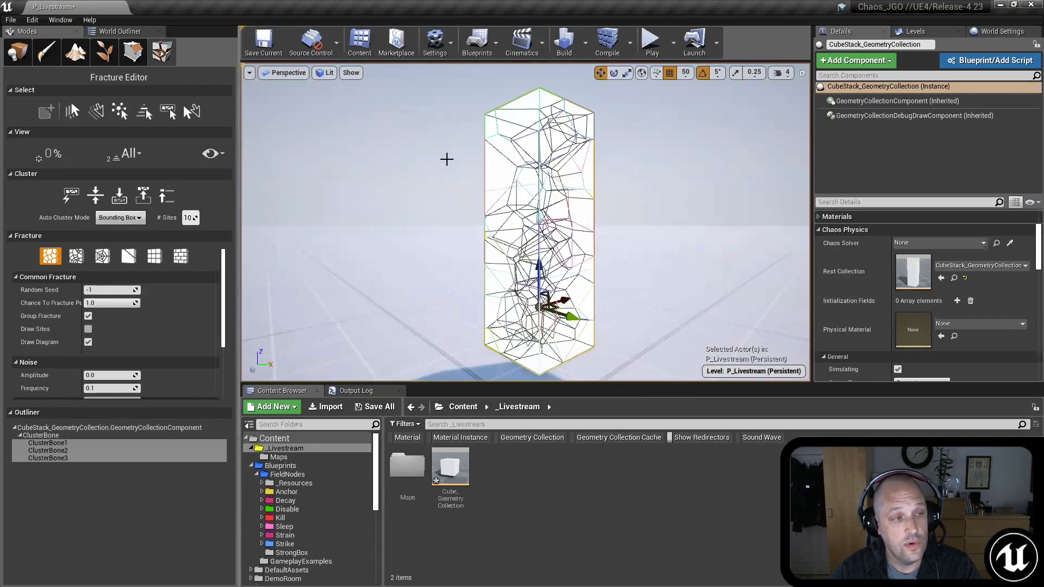
right_drag(445, 158, 451, 162)
key(s)
key(w)
key(s)
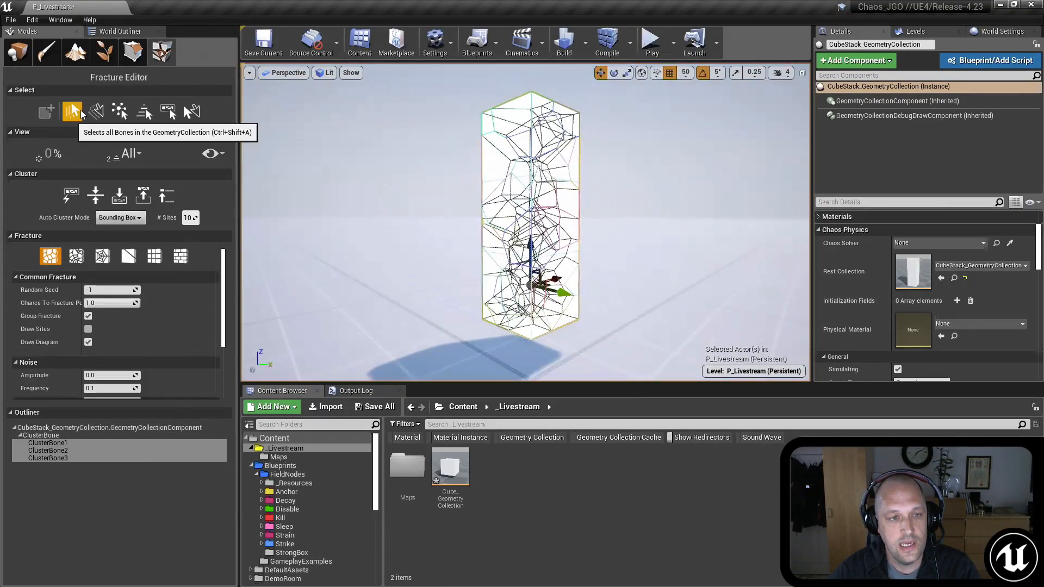
Step: Clear the cube stack's bone selection, inspect it as one root object, and set the viewed fracture level to 1
click(96, 112)
right_drag(441, 225, 392, 233)
key(w)
key(s)
key(shift+w)
key(shift+w)
key(s)
key(w)
key(a)
key(s)
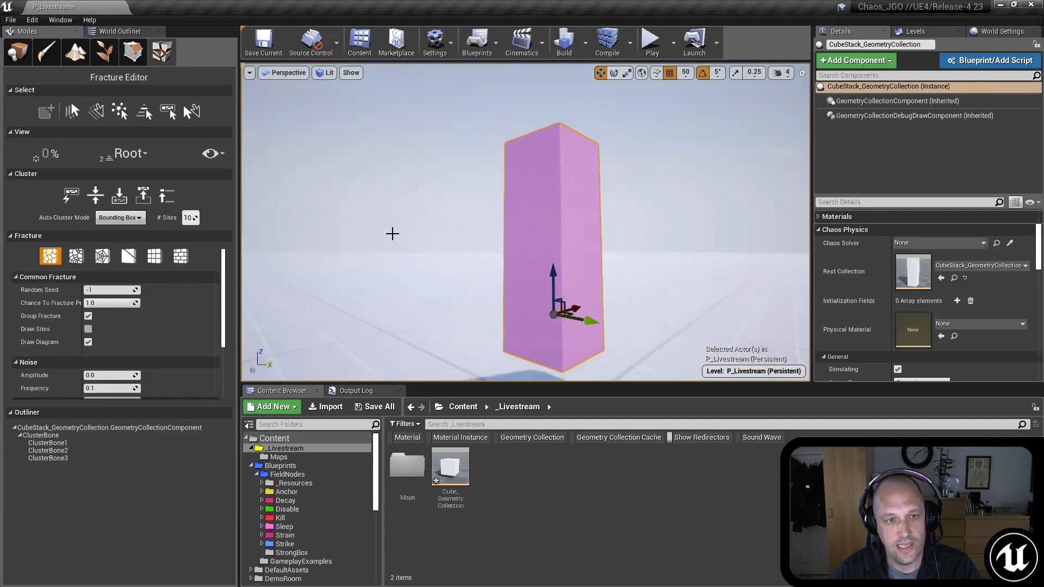
click(141, 156)
click(134, 197)
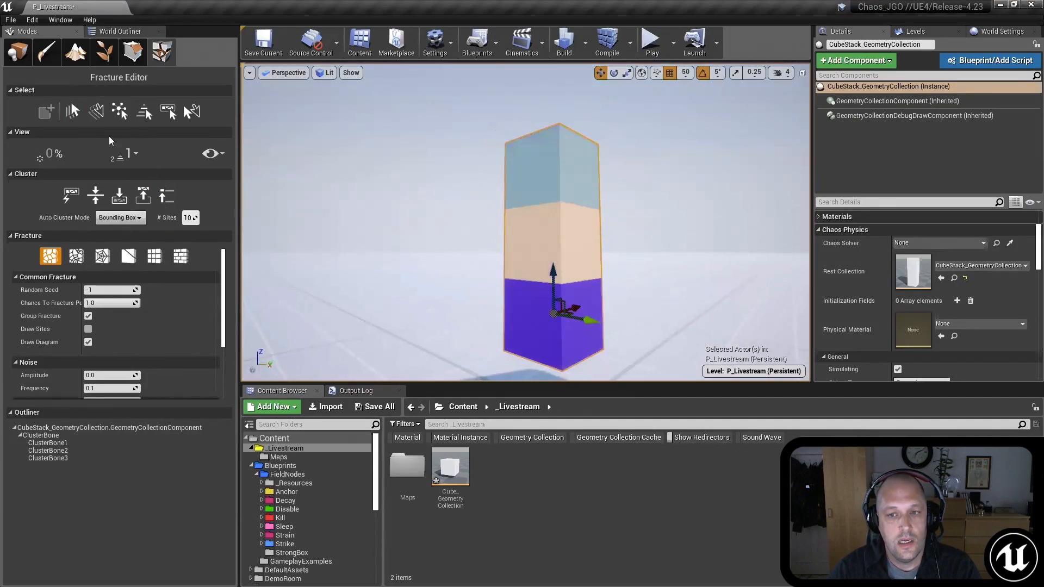
Step: Select all bones of the cube stack and fracture them with uniform Voronoi
click(72, 111)
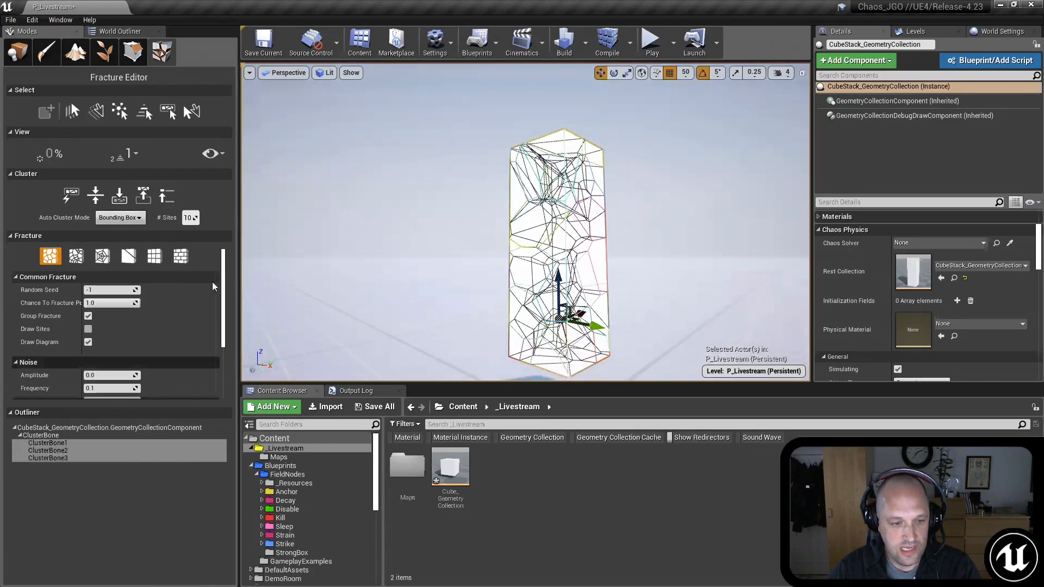
scroll(125, 337, down, 4)
click(115, 392)
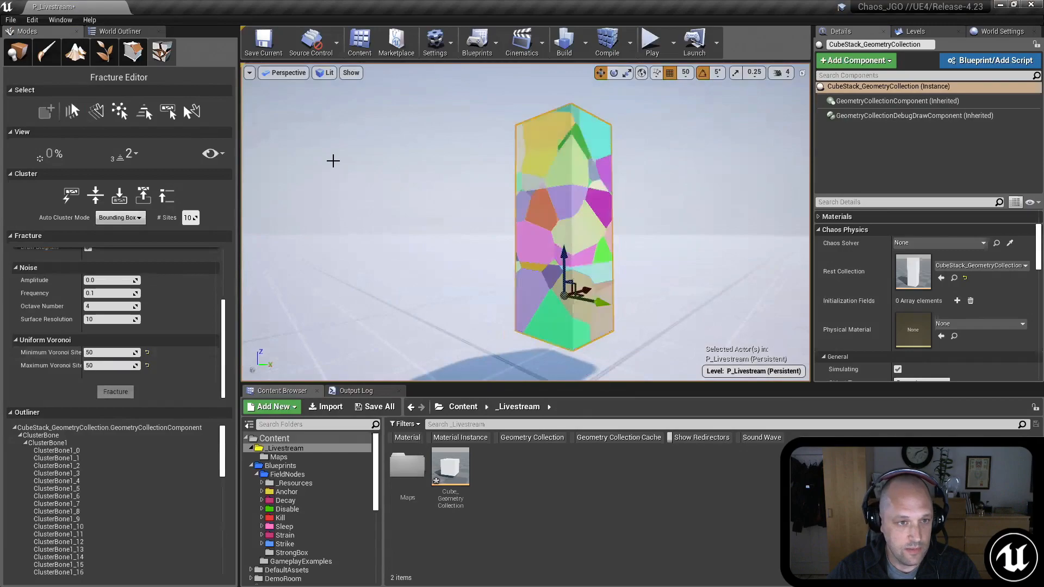
Step: Explode the fractured cube stack to inspect its pieces across the fracture levels, and collapse it to 0% at level 1
key(shift+e)
key(shift+e)
key(shift+s)
key(shift+s)
key(shift+s)
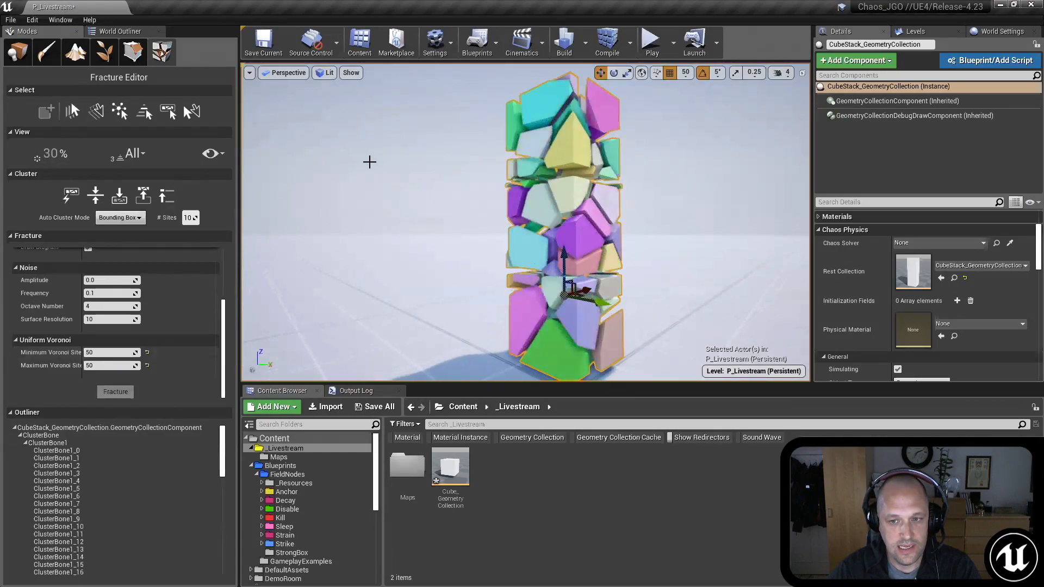
key(shift+q)
key(shift+q)
key(shift+q)
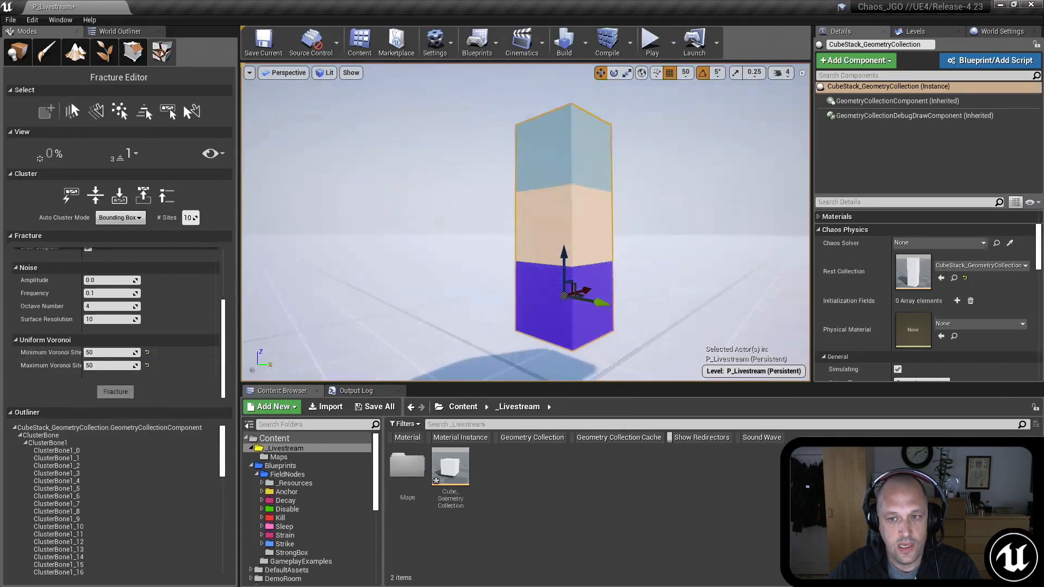
right_drag(373, 163, 382, 167)
key(s)
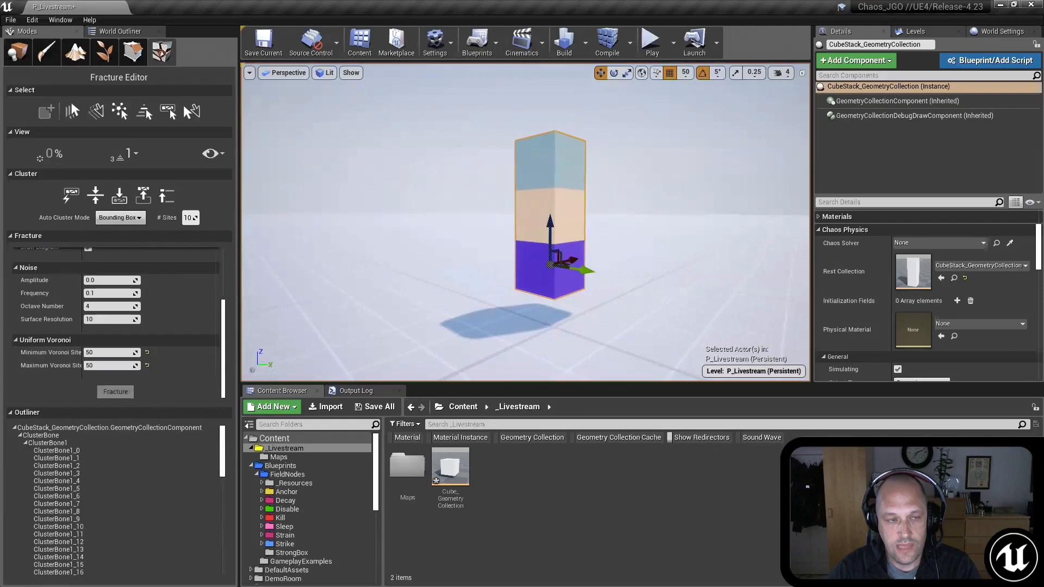
Step: Leave the Fracture Editor for Place mode and delete the CubeStack_GeometryCollection actor from the level
click(18, 52)
key(w)
right_drag(357, 227, 369, 225)
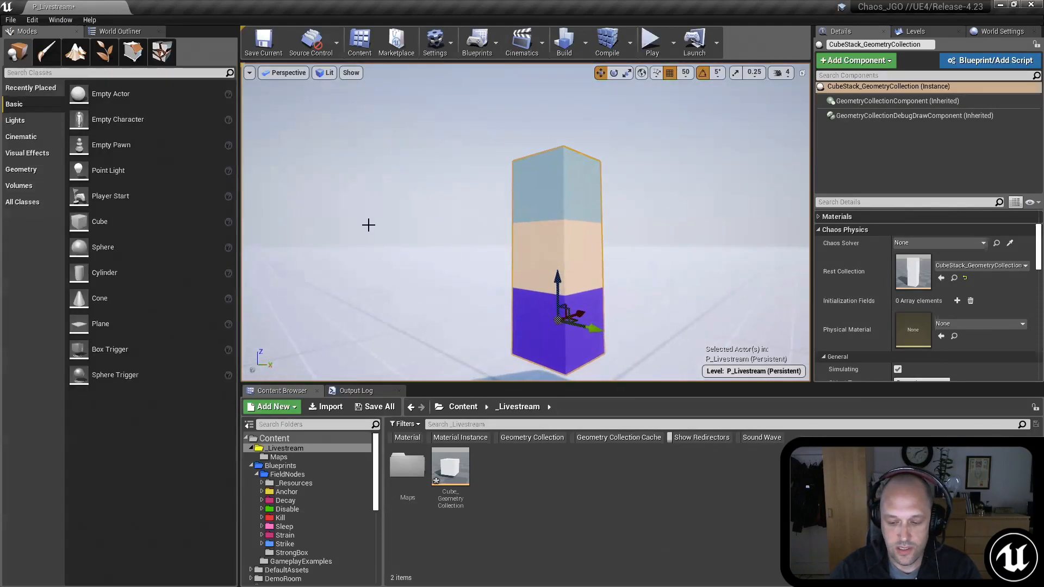
key(Delete)
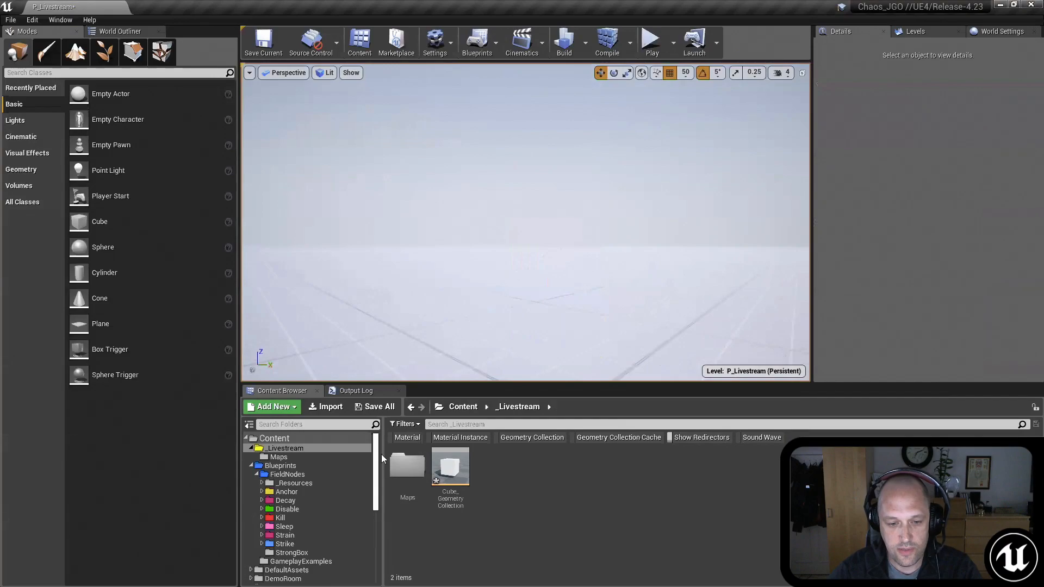
Step: Place the BP_Building_SFG_L1_Column blueprint from Environment/Buildings/Building_SFG/Blueprints/Modules/L1 in the level
scroll(334, 470, down, 4)
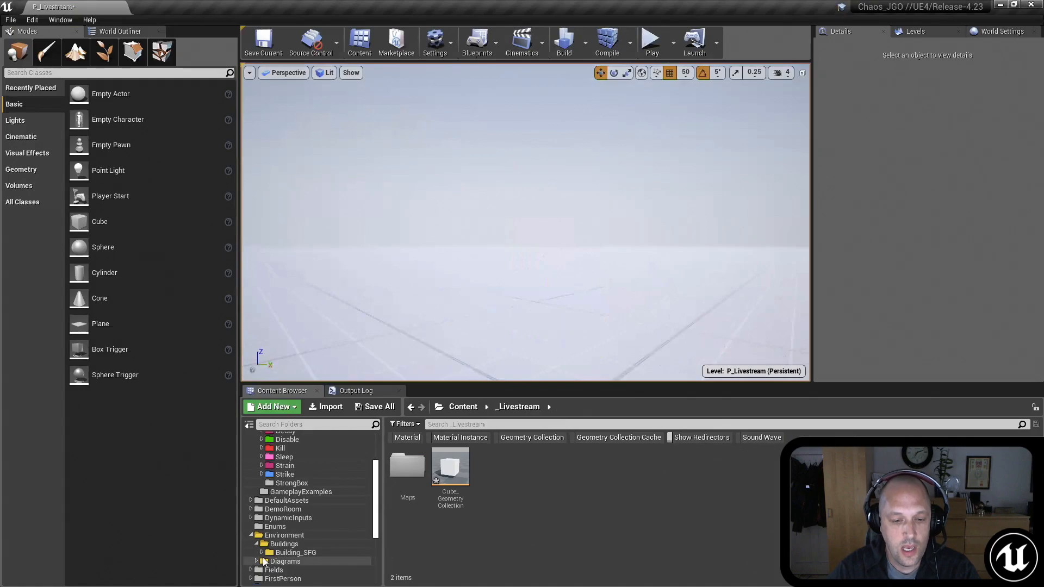
click(288, 552)
click(262, 553)
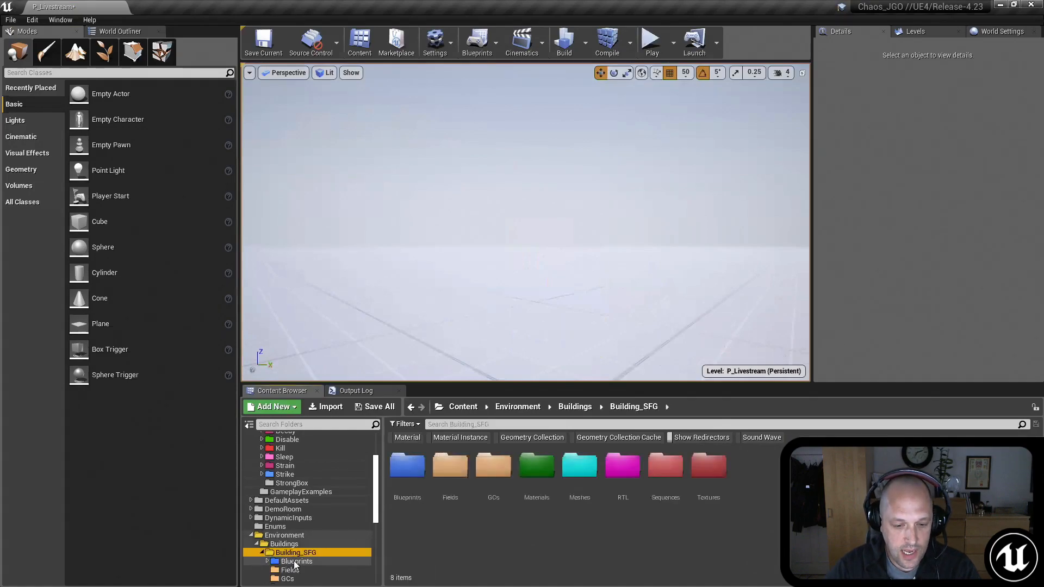
click(296, 561)
double_click(407, 466)
double_click(450, 465)
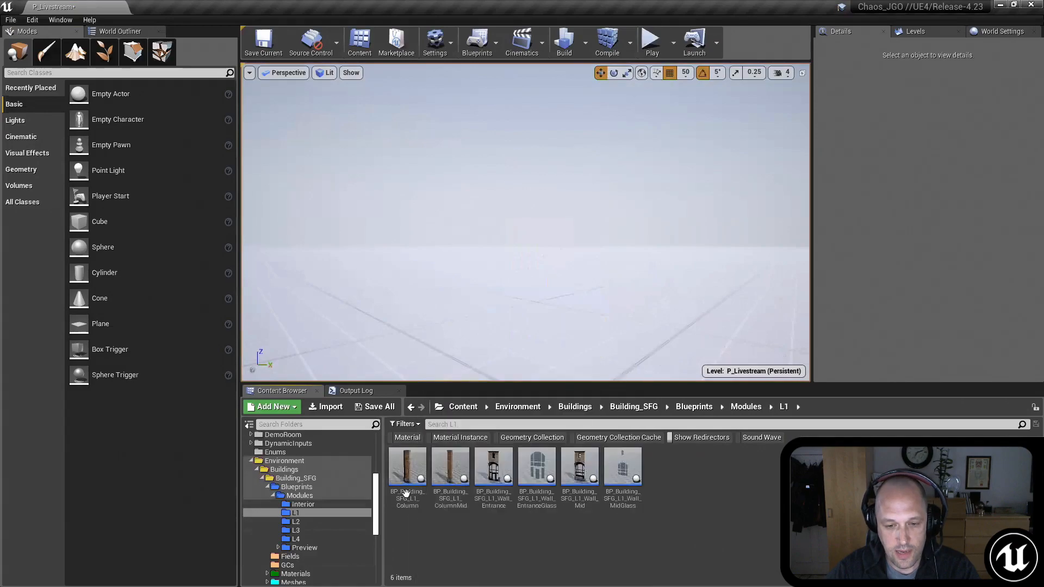
drag(409, 481, 403, 330)
mouse_move(587, 292)
right_down()
mouse_move(653, 267)
mouse_move(649, 247)
mouse_move(647, 278)
mouse_move(644, 266)
mouse_move(588, 292)
right_up()
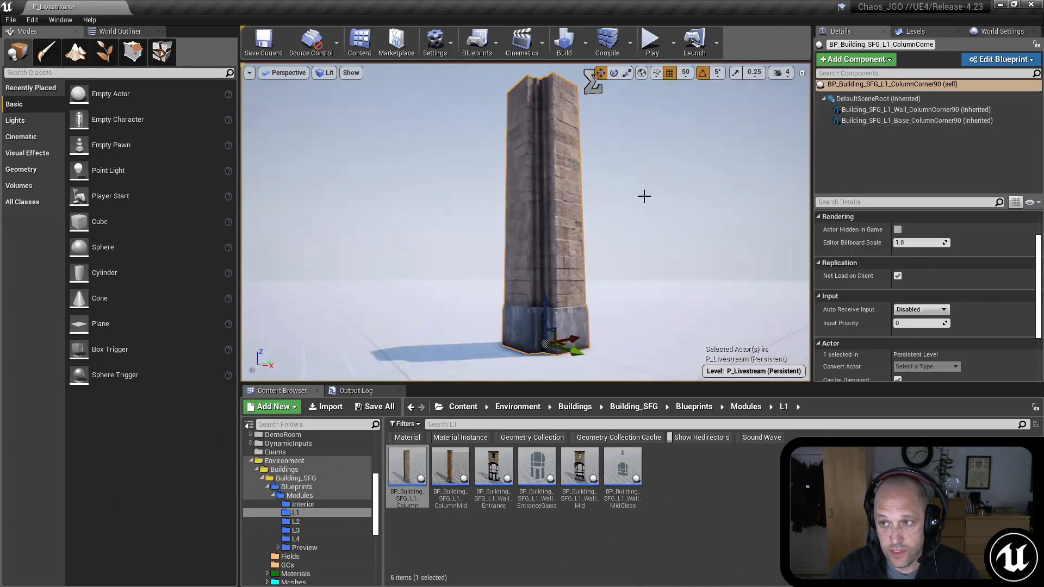
Step: Generate a geometry collection named GC_Column from the column blueprint in the Fracture Editor, saving it in the _Livestream folder
click(164, 58)
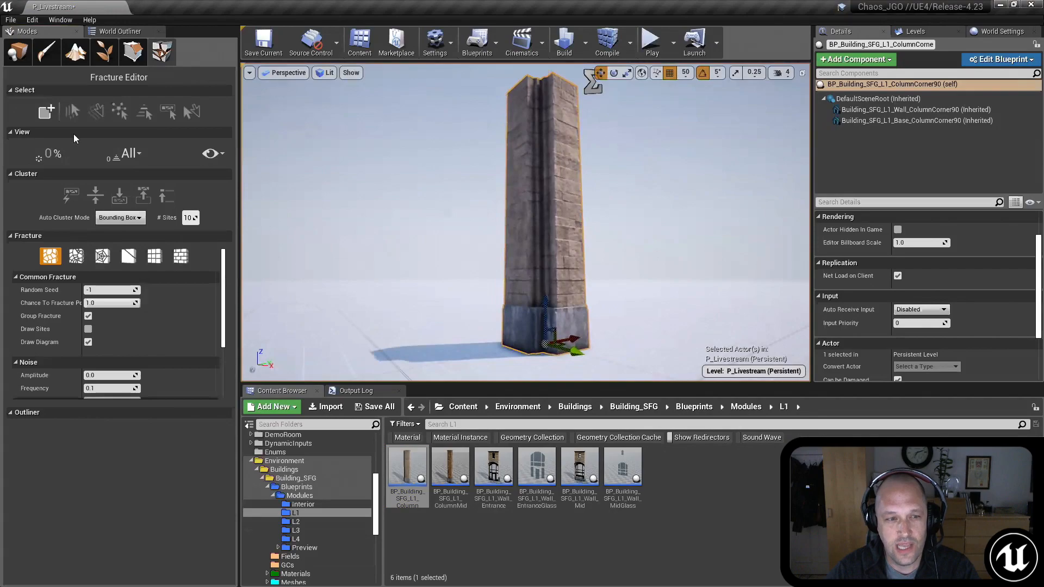
click(43, 114)
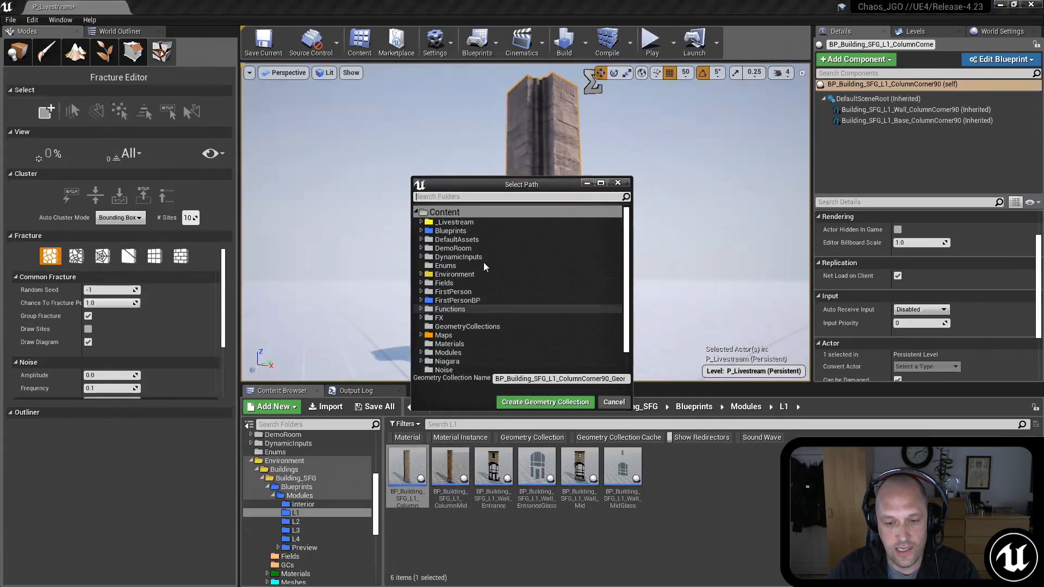
click(484, 222)
click(542, 379)
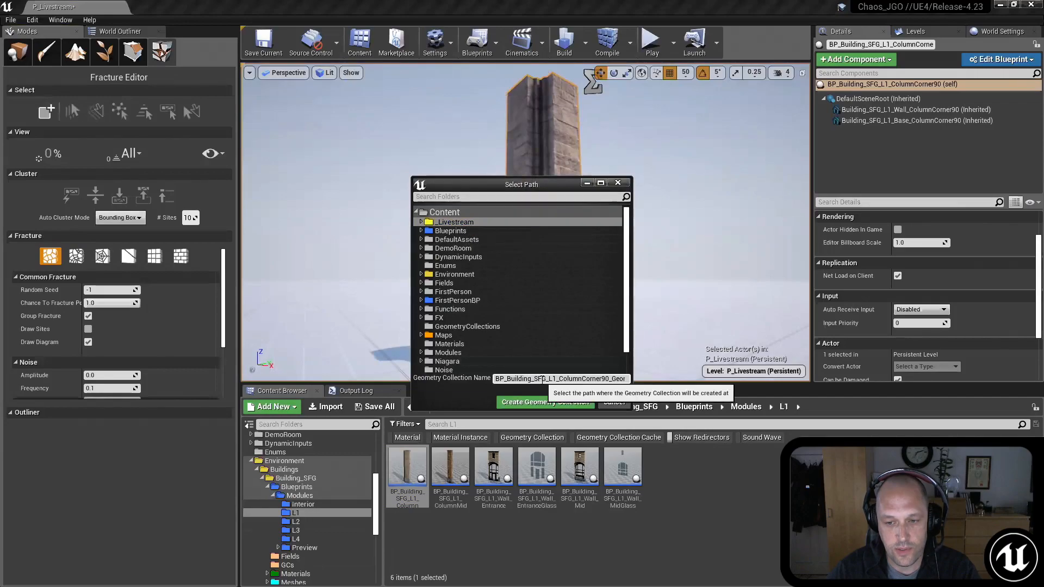
text(G)
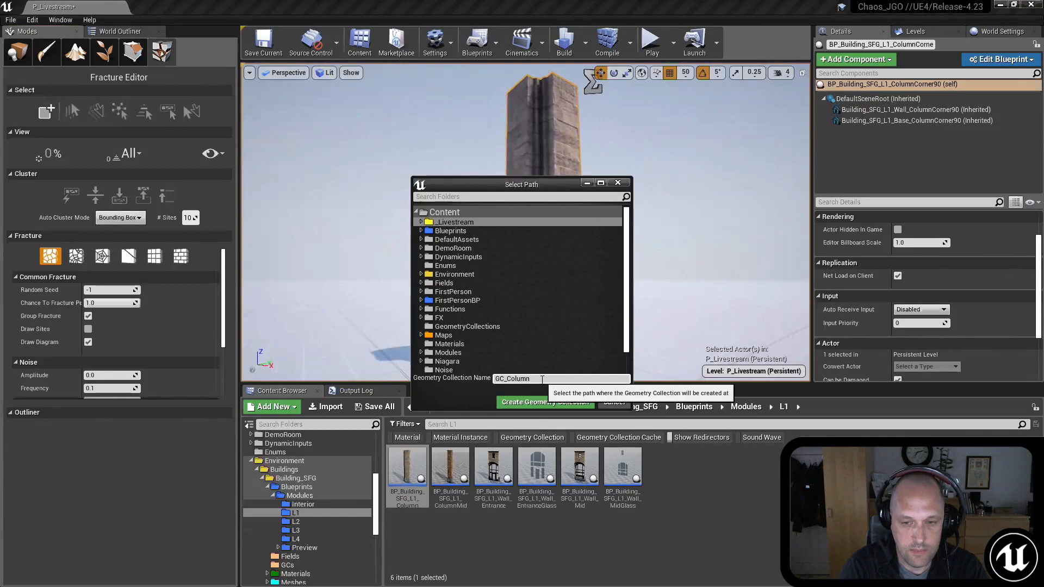
text(C_Column)
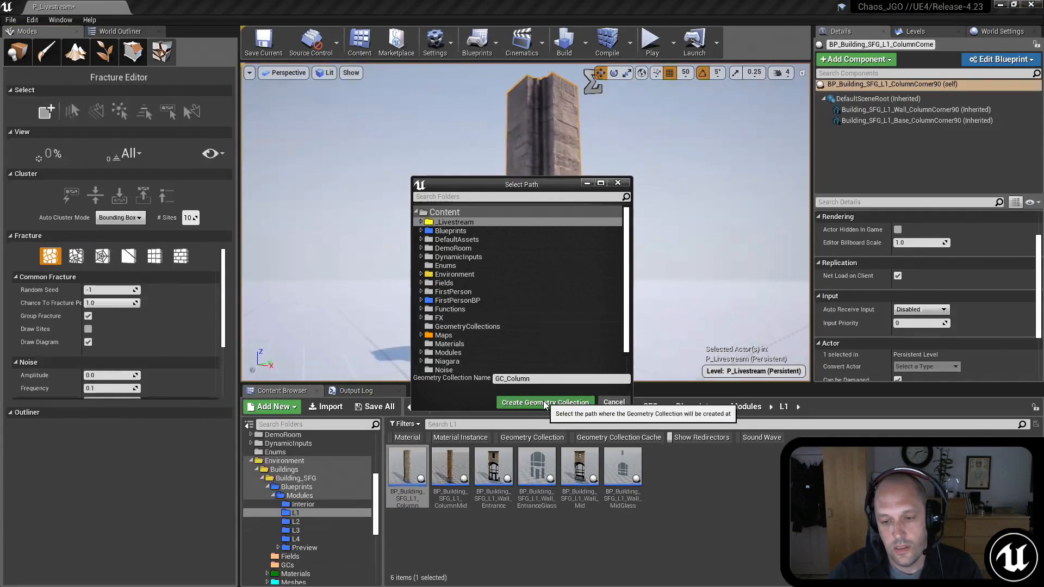
click(544, 402)
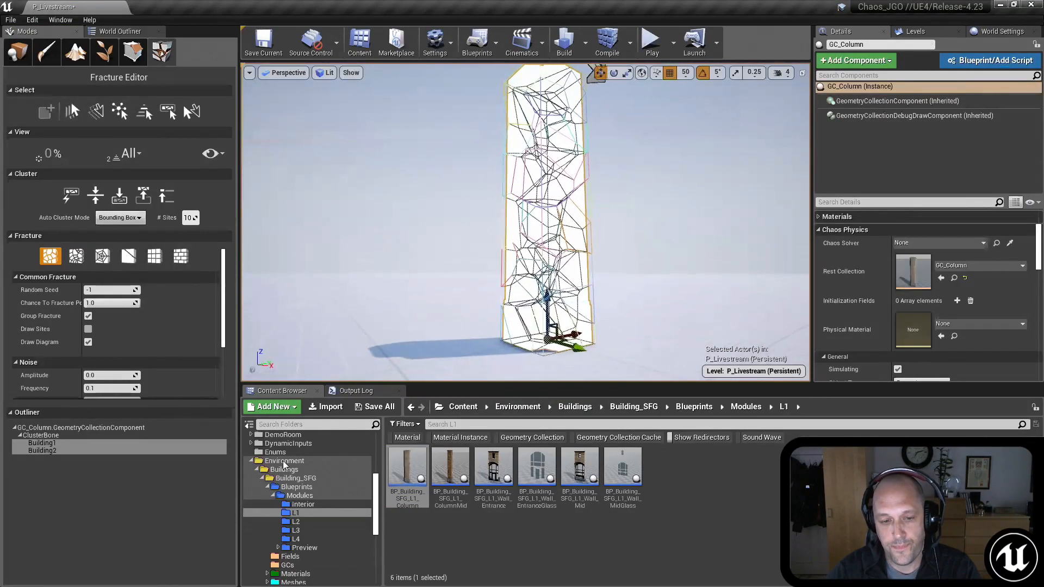
Step: Open the GC_Column asset from the _Livestream folder and save it
scroll(291, 460, up, 5)
click(285, 443)
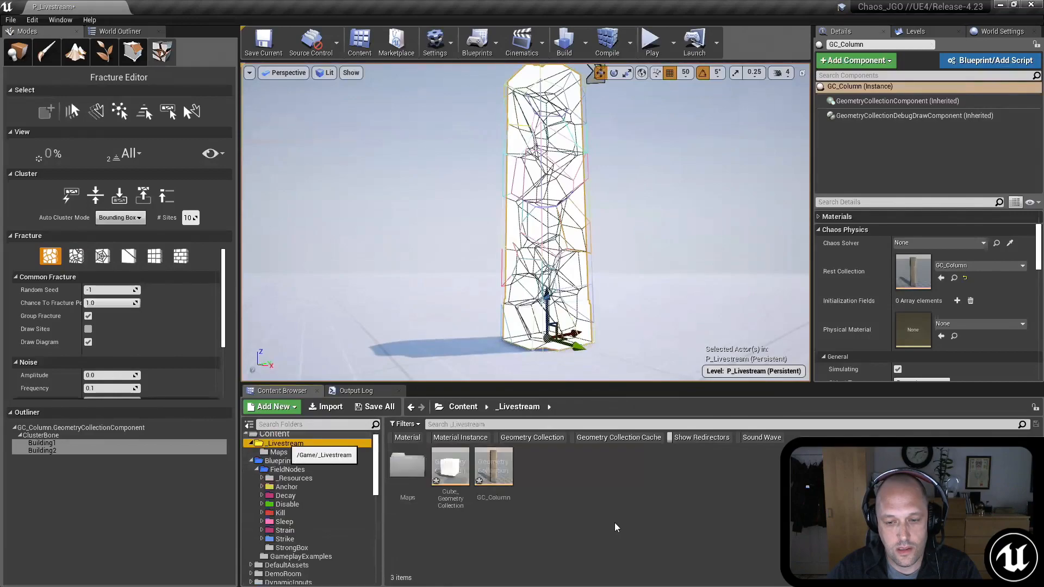
right_drag(667, 230, 667, 207)
double_click(505, 469)
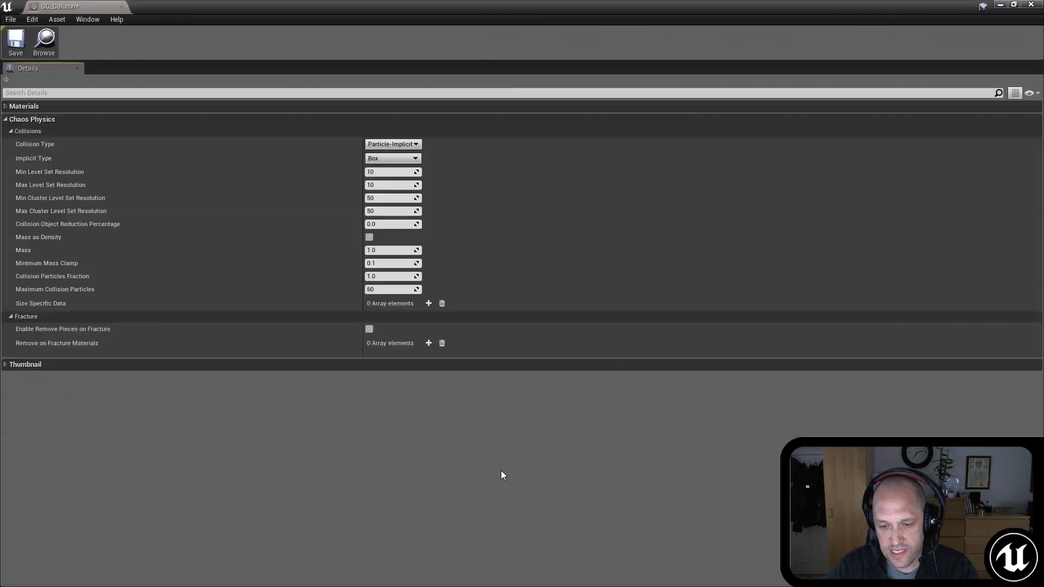
click(16, 41)
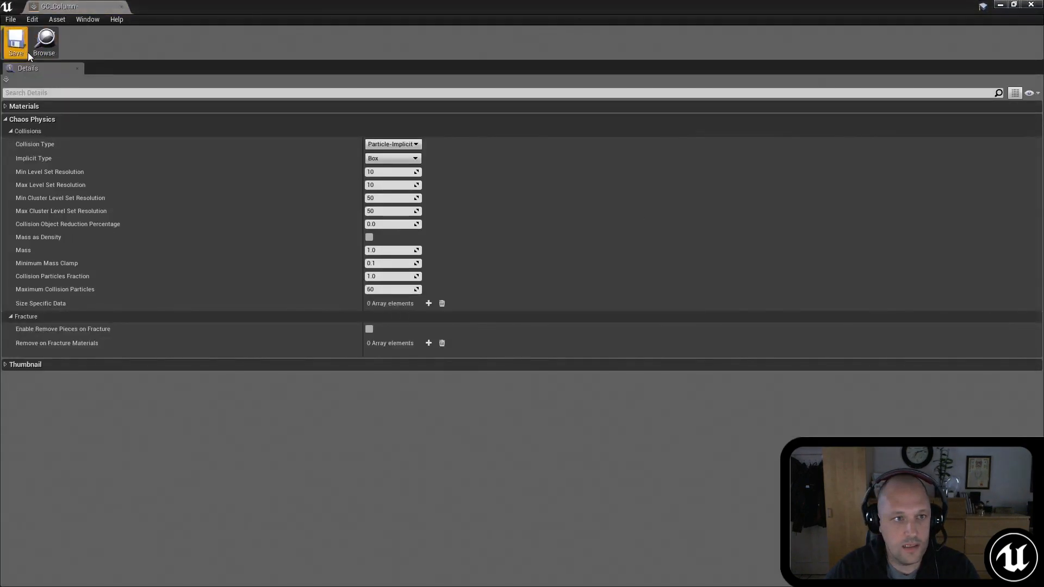
Step: Shrink the GC_Column asset window, expand its Materials array, and place the window beside the column in the viewport
double_click(227, 14)
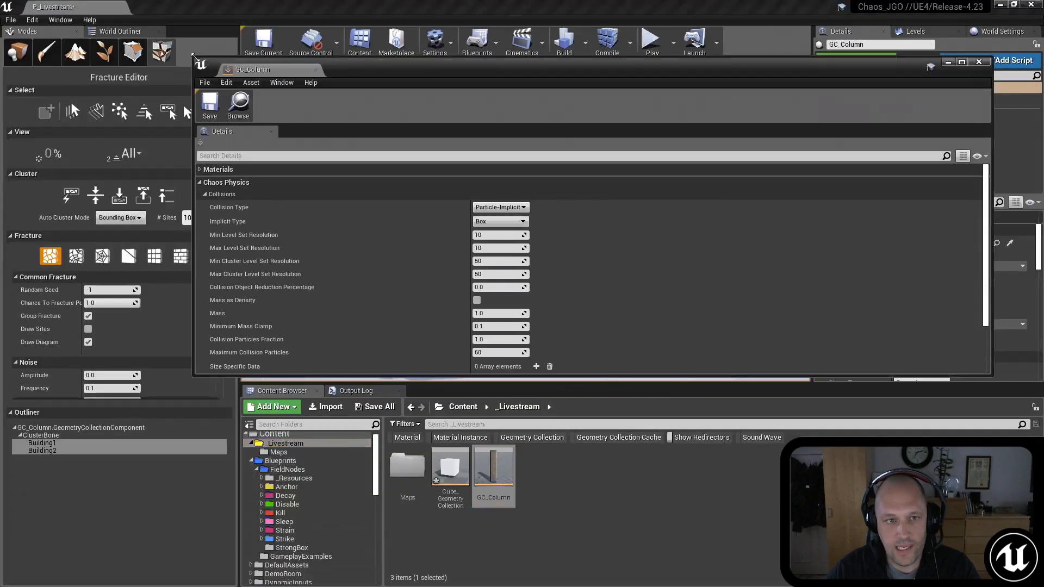
drag(193, 57, 413, 69)
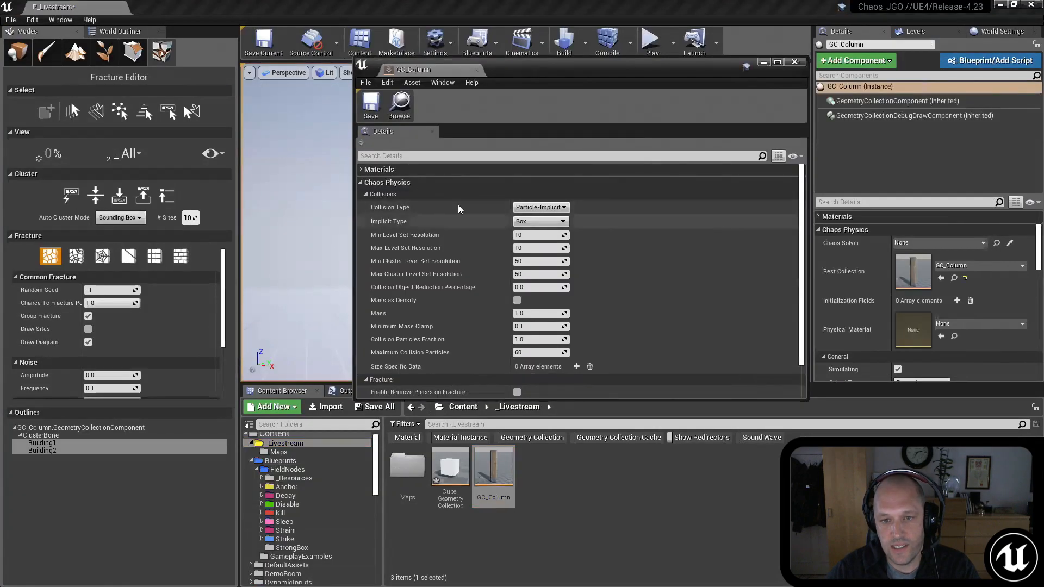
click(361, 170)
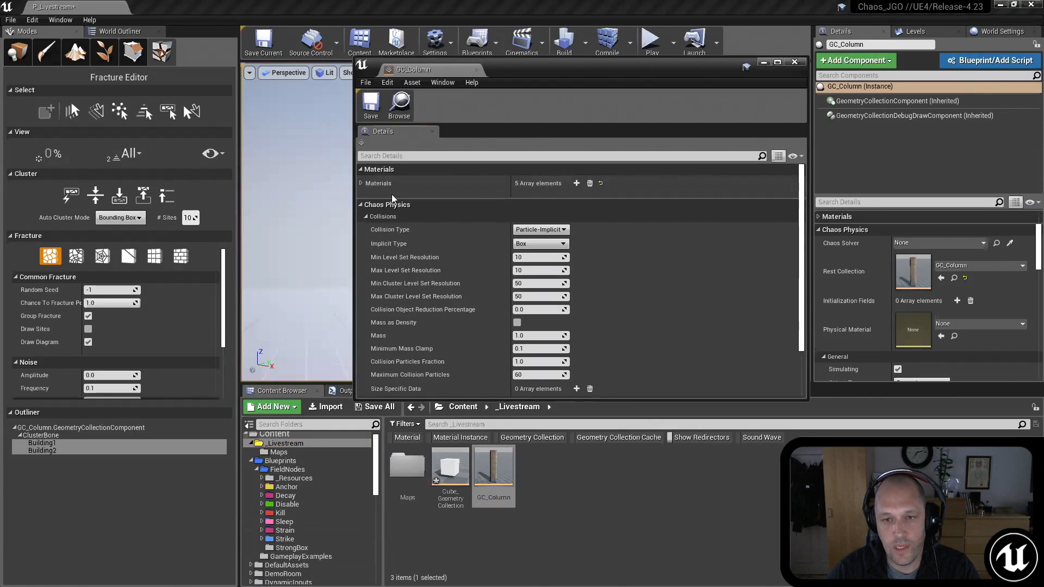
click(361, 183)
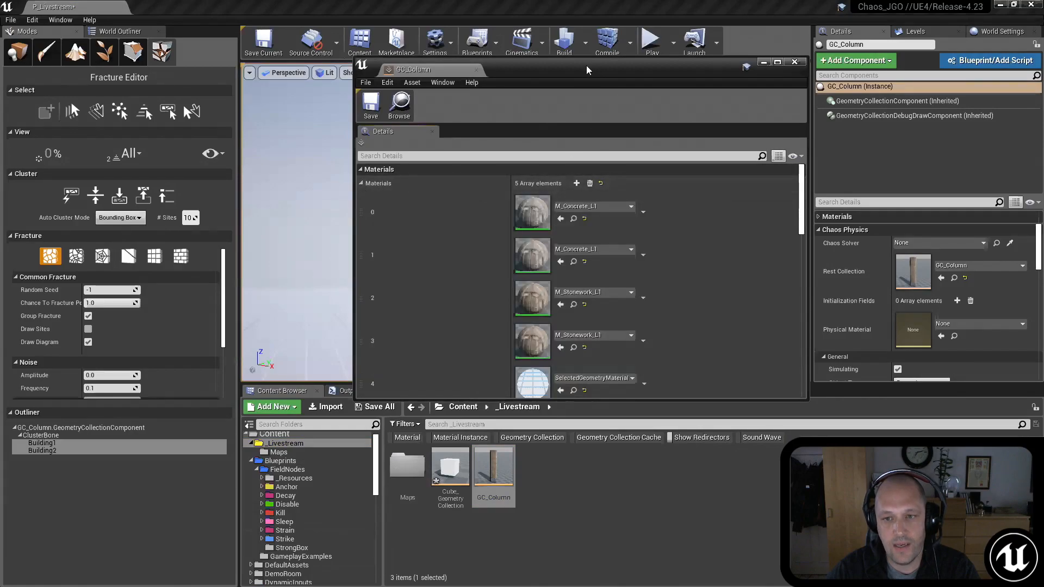
drag(592, 71, 801, 105)
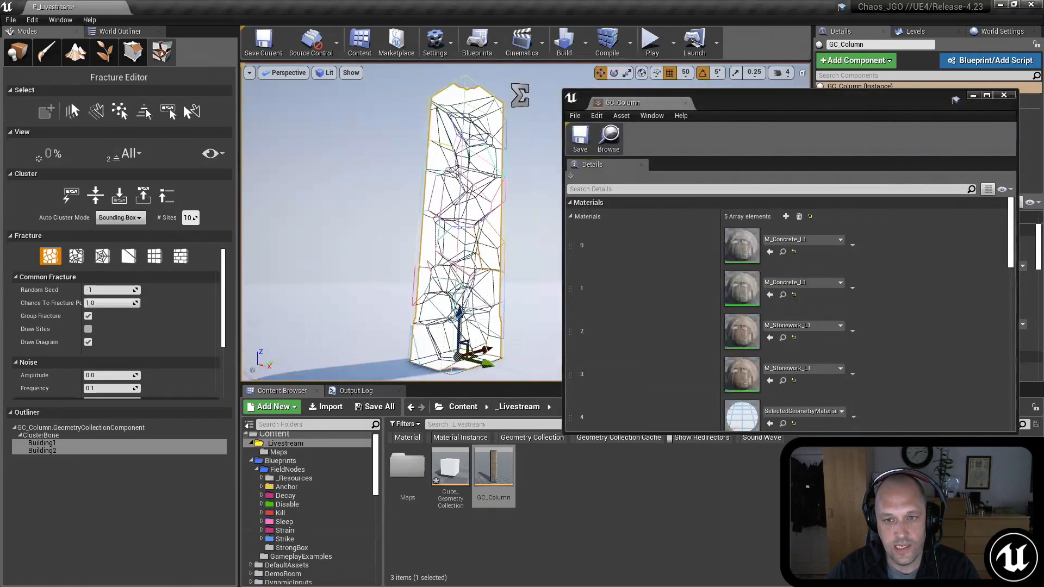
Step: Clear the column's bone selection and view it as a single object at the Root level
mouse_move(357, 148)
right_down()
mouse_move(333, 148)
mouse_move(364, 144)
mouse_move(363, 188)
mouse_move(368, 155)
right_up()
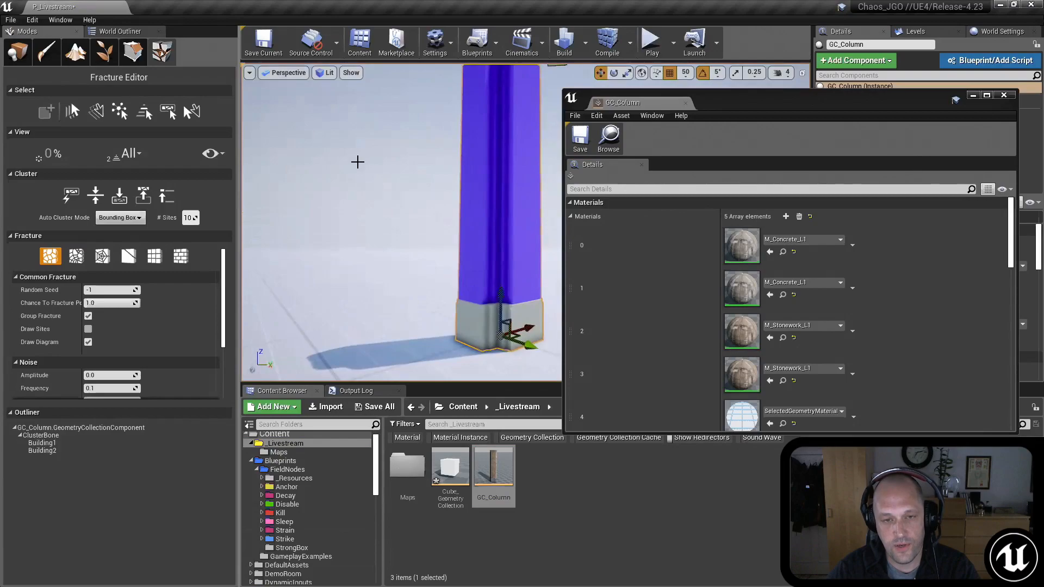
right_drag(415, 156, 404, 201)
click(431, 172)
key(shift+s)
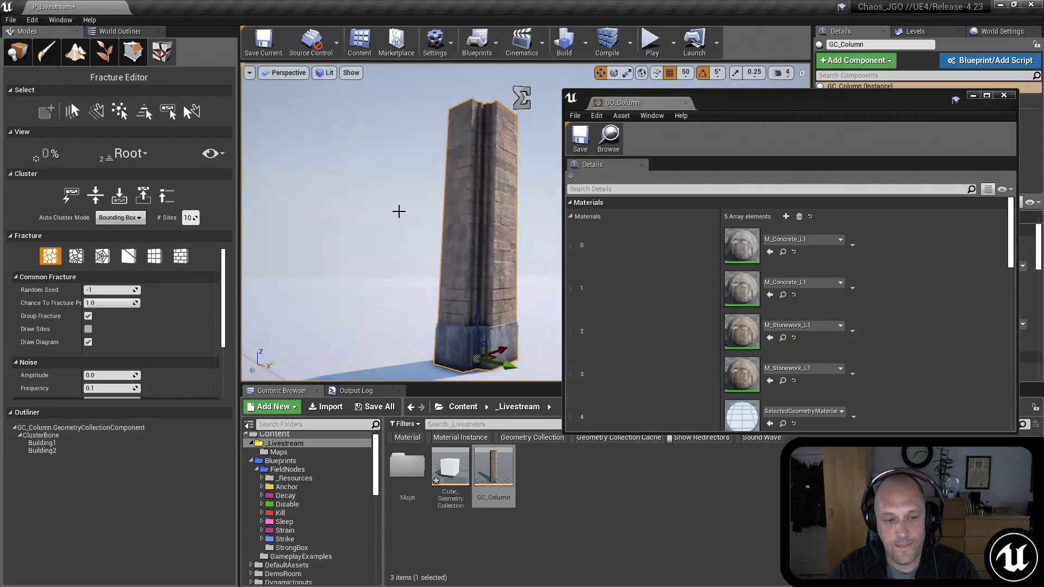
Step: Explode the column at fracture level 1 to separate its wall and base pieces, and collapse it back to 0%
key(shift+s)
key(shift+e)
key(shift+e)
key(shift+e)
key(shift+q)
key(shift+q)
key(shift+q)
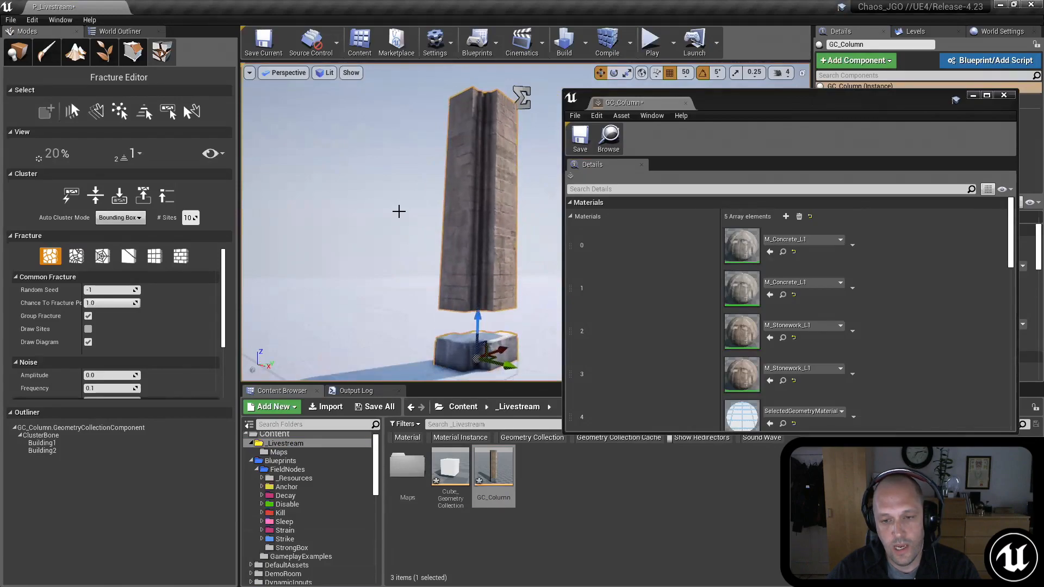
right_drag(399, 211, 389, 210)
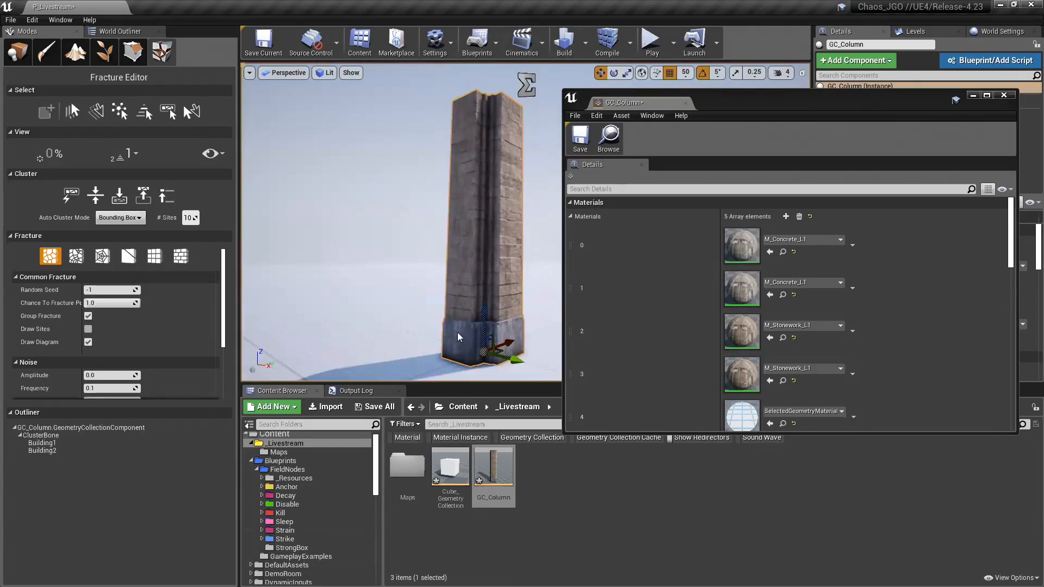
scroll(538, 264, down, 5)
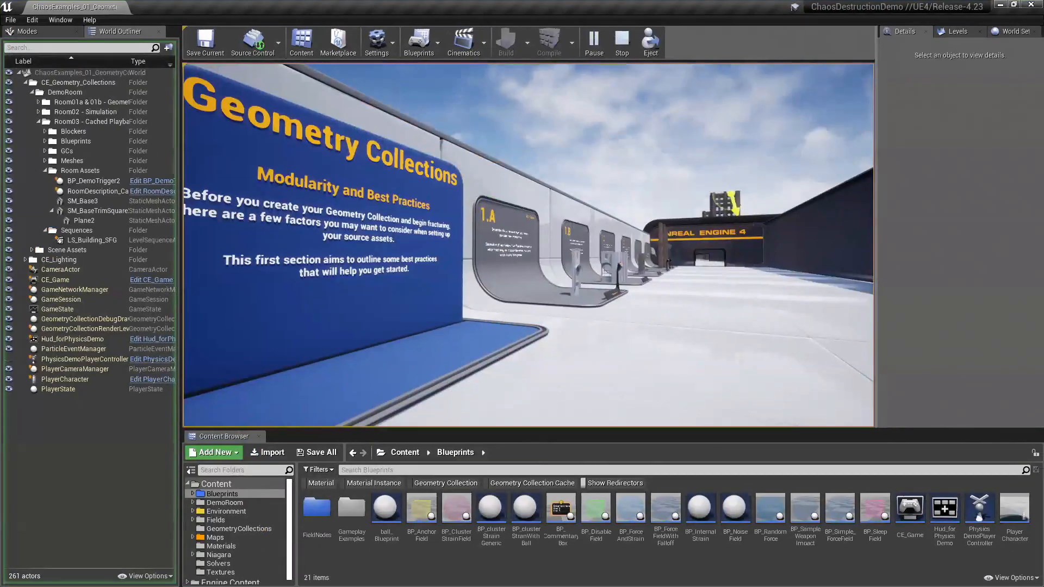
Step: Walk through the demo level to the 1.E building facade display, activate its trigger and examine the material assignments
key(w)
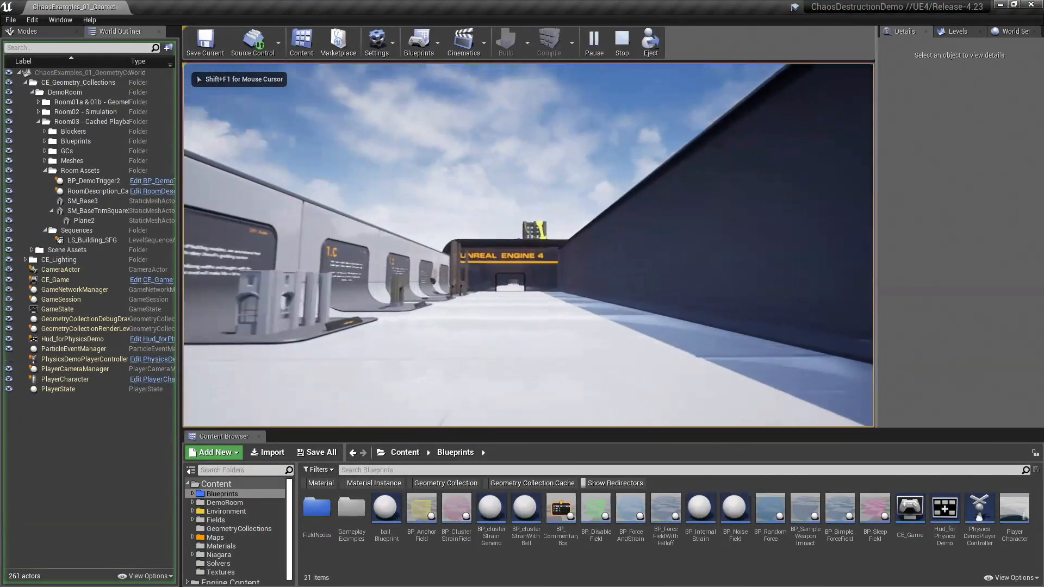
key(a)
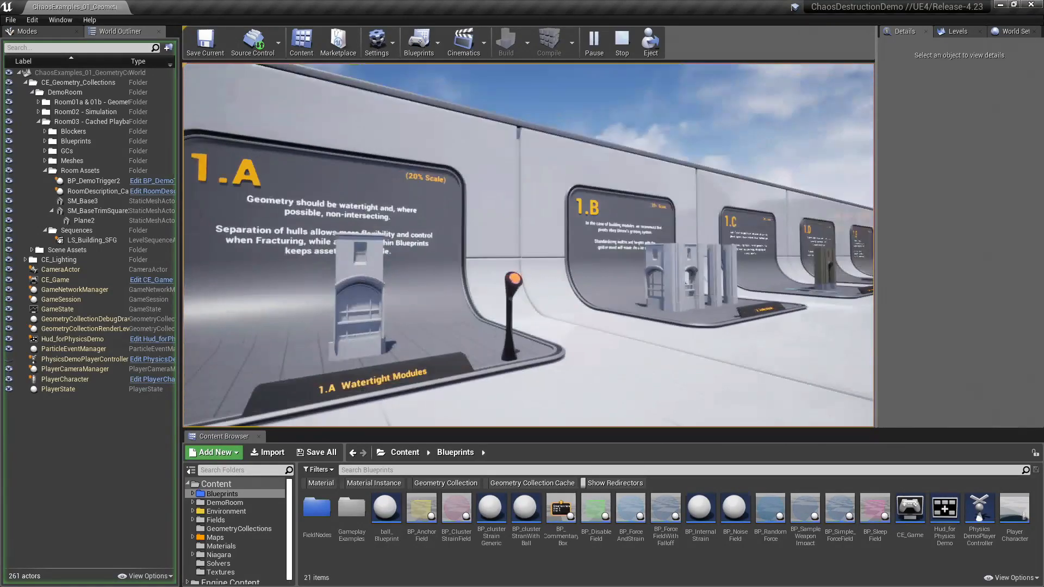
key(w)
key(w)
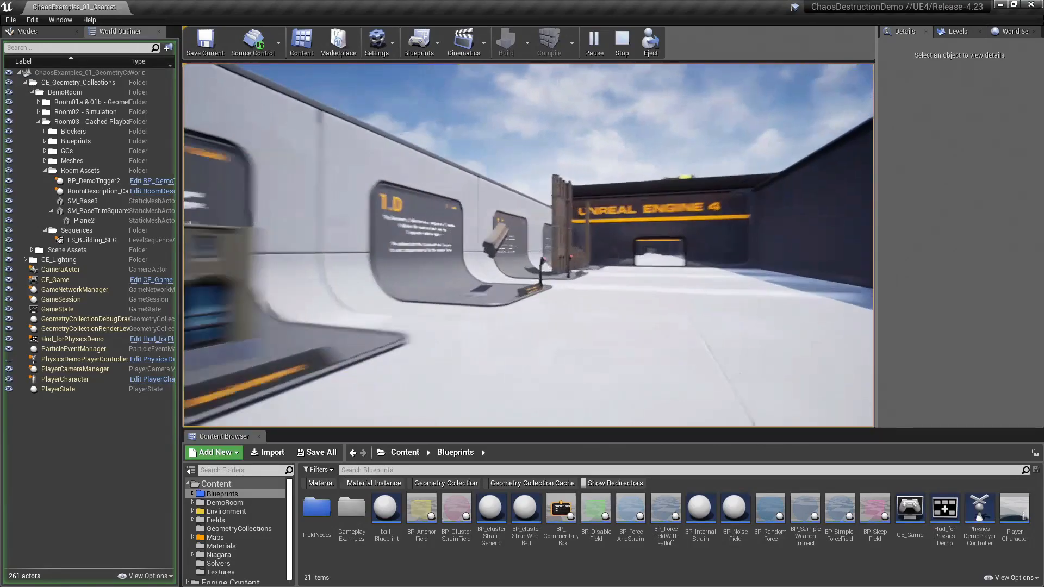
key(w)
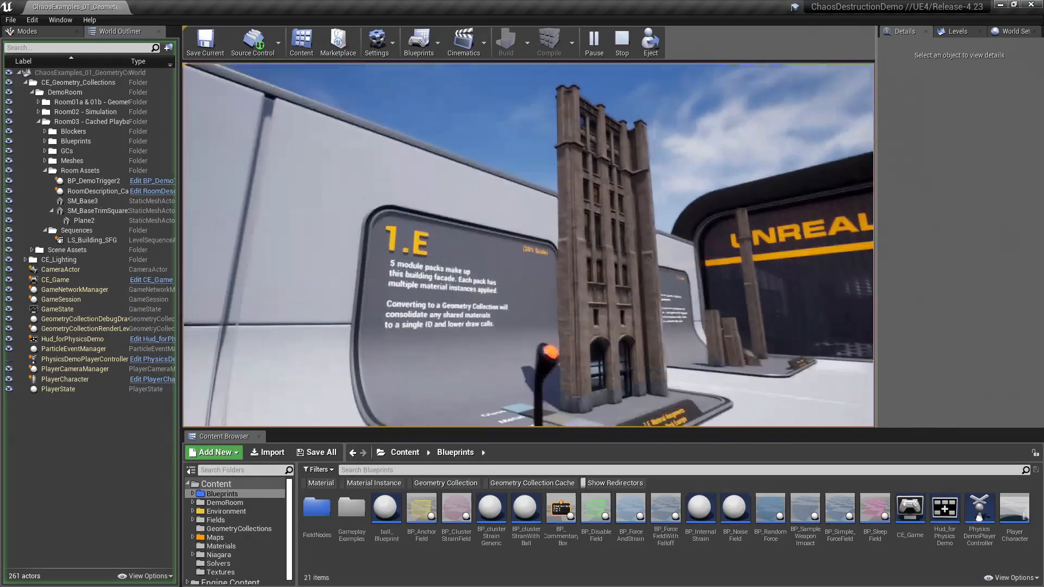
key(w)
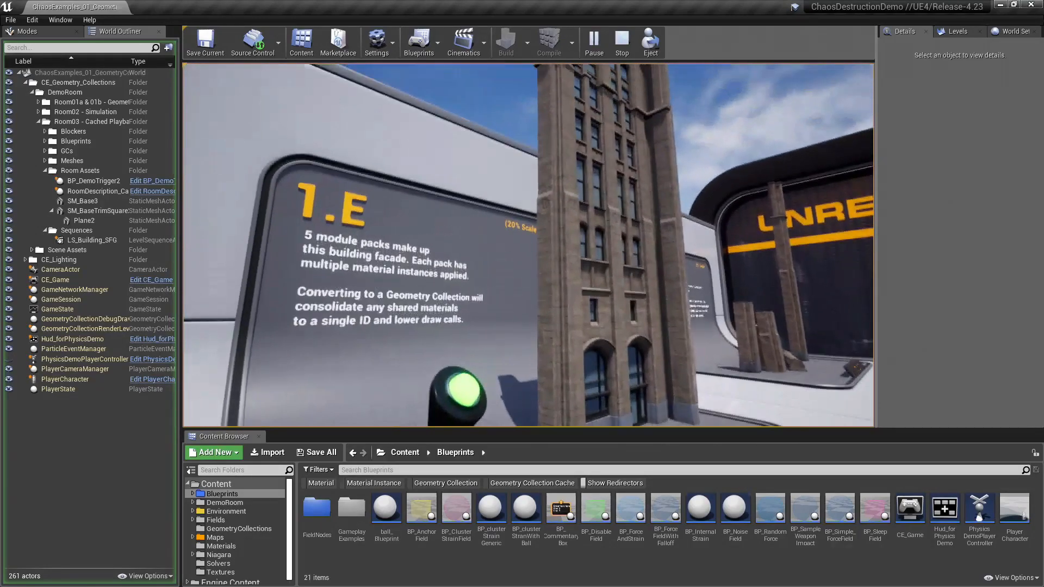
key(w)
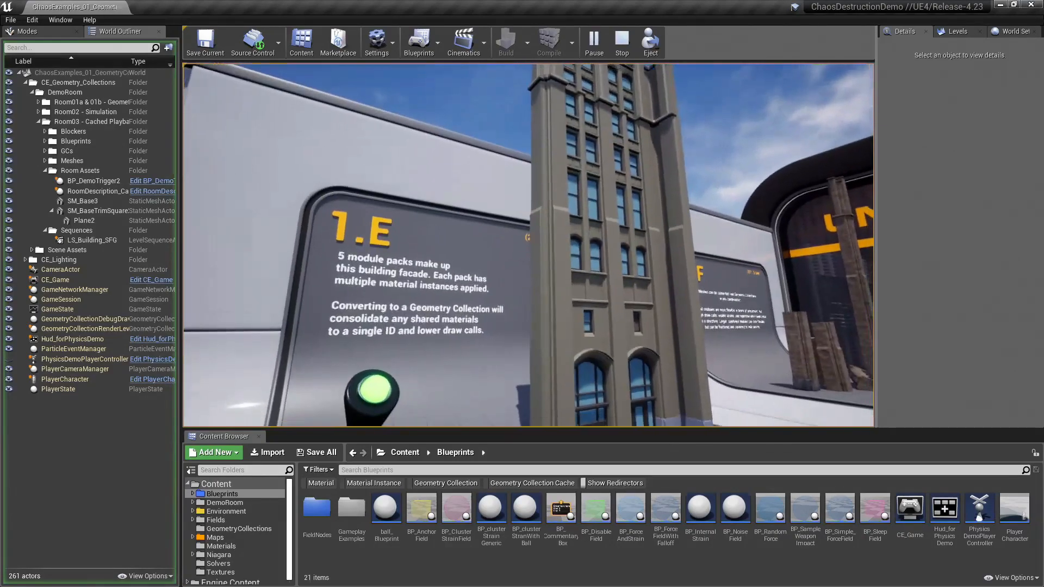
Step: Return to the 1.D Material Assignments display, break its column apart and examine the stonework and concrete interior faces
key(s)
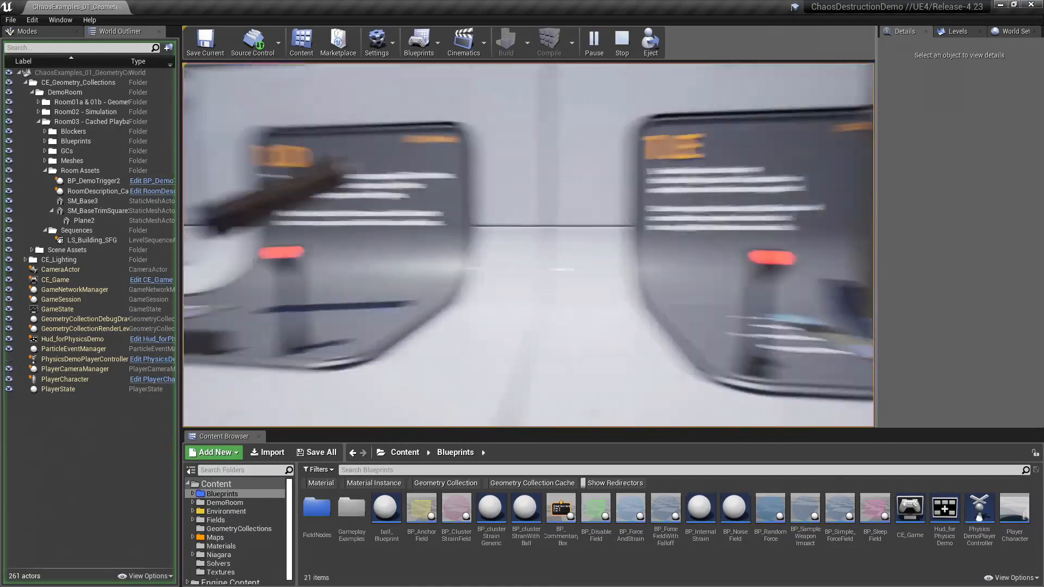
key(w)
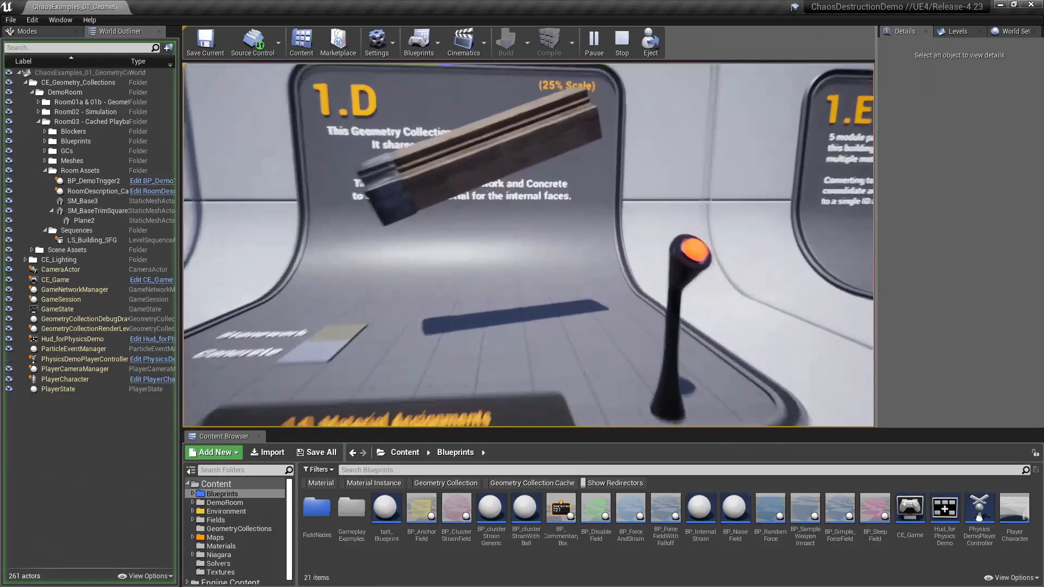
key(s)
key(w)
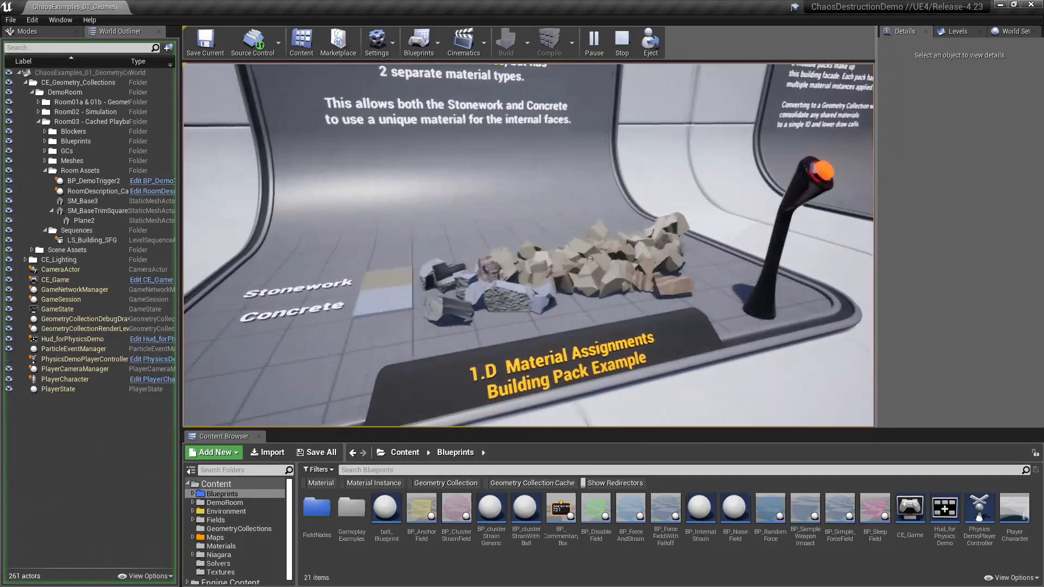
key(s)
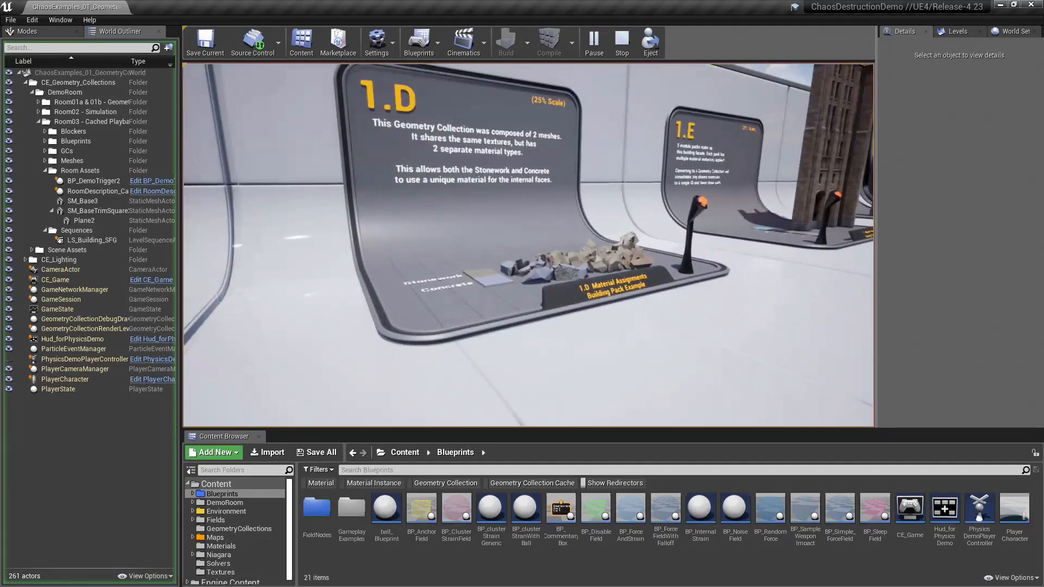
Step: Go to the 1.A Watertight Modules display and trigger the separation of its module into individual hulls
key(w)
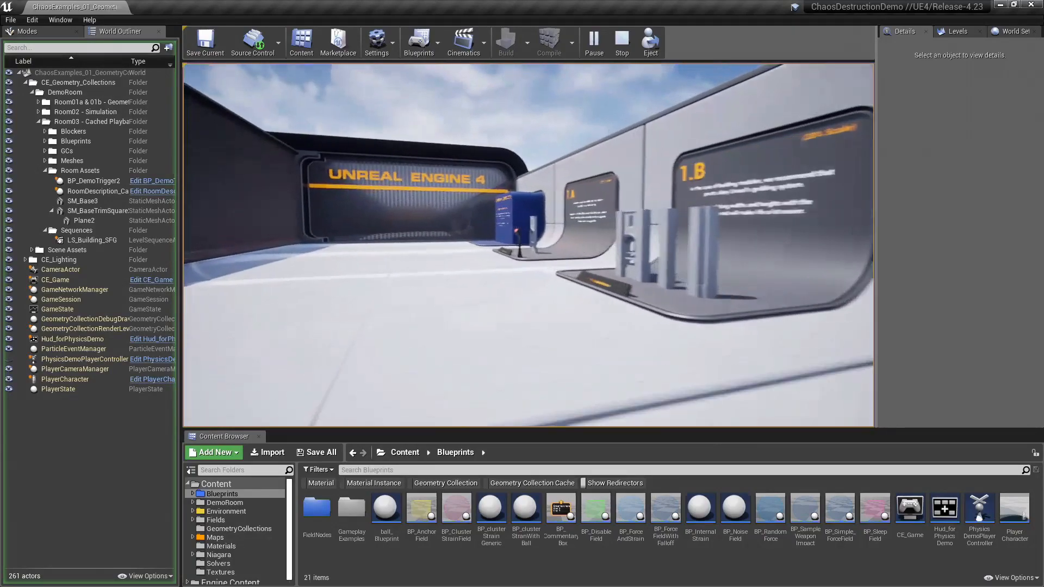
key(w)
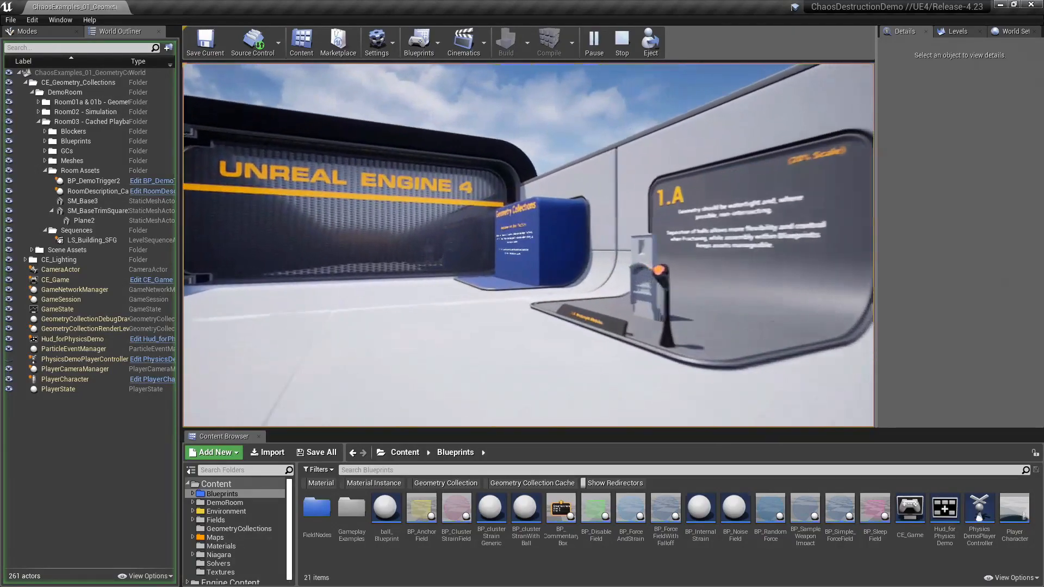
key(w)
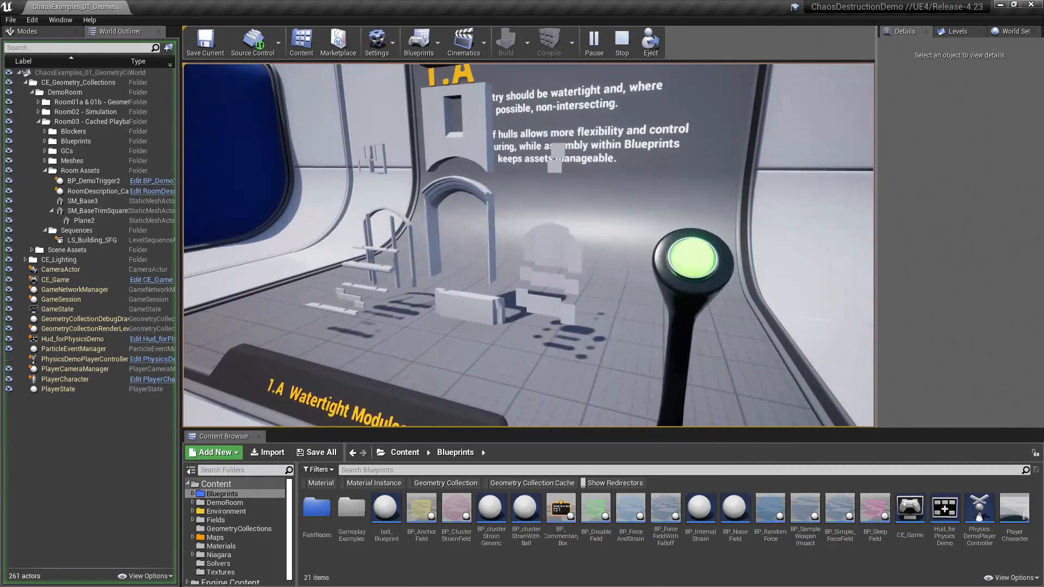
Step: Examine the 1.B Gridded Modules display and its pivot recommendations, and release the mouse cursor from the play session
key(s)
key(d)
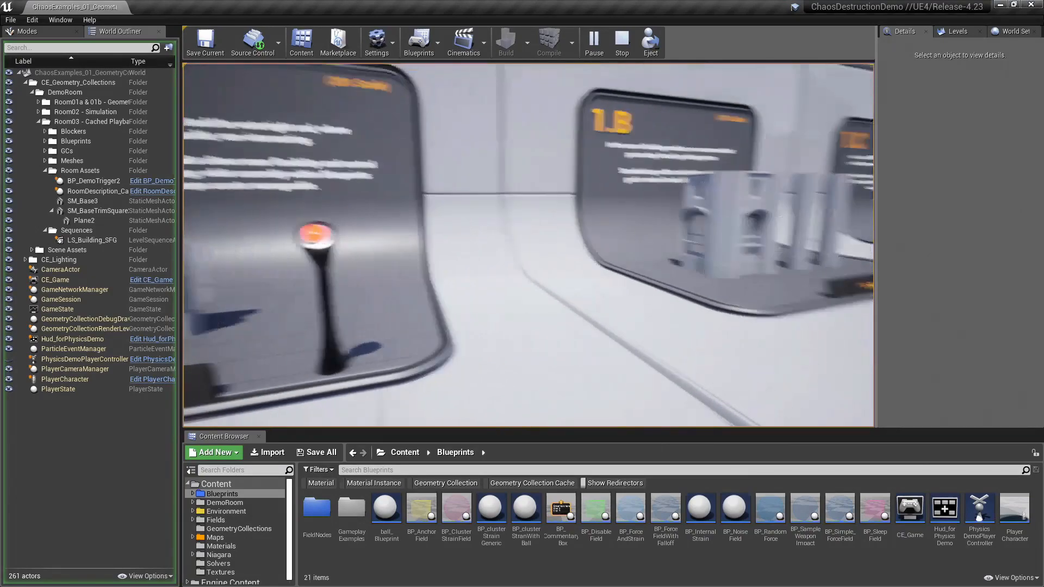
key(d)
key(w)
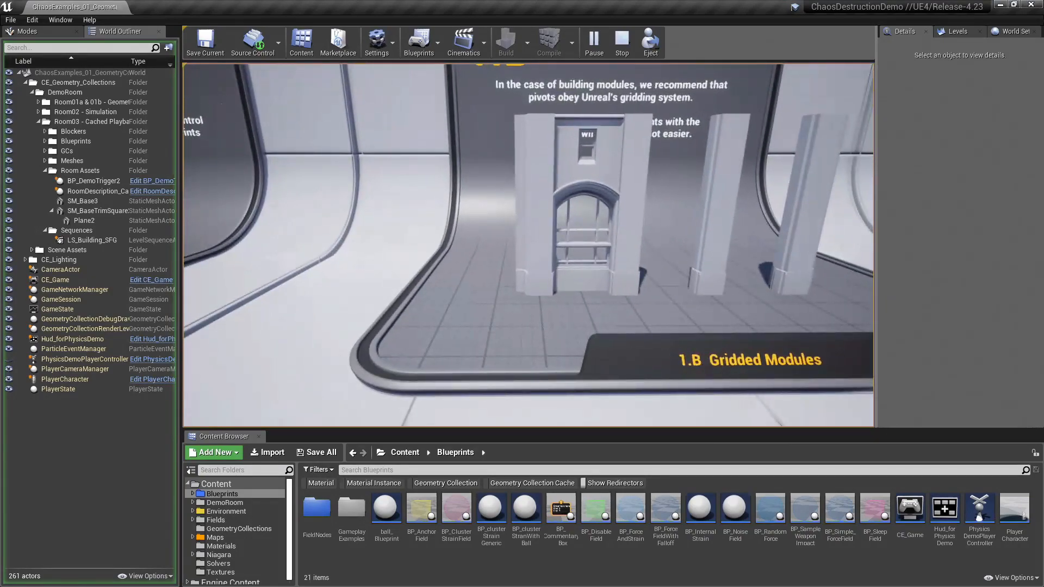
key(s)
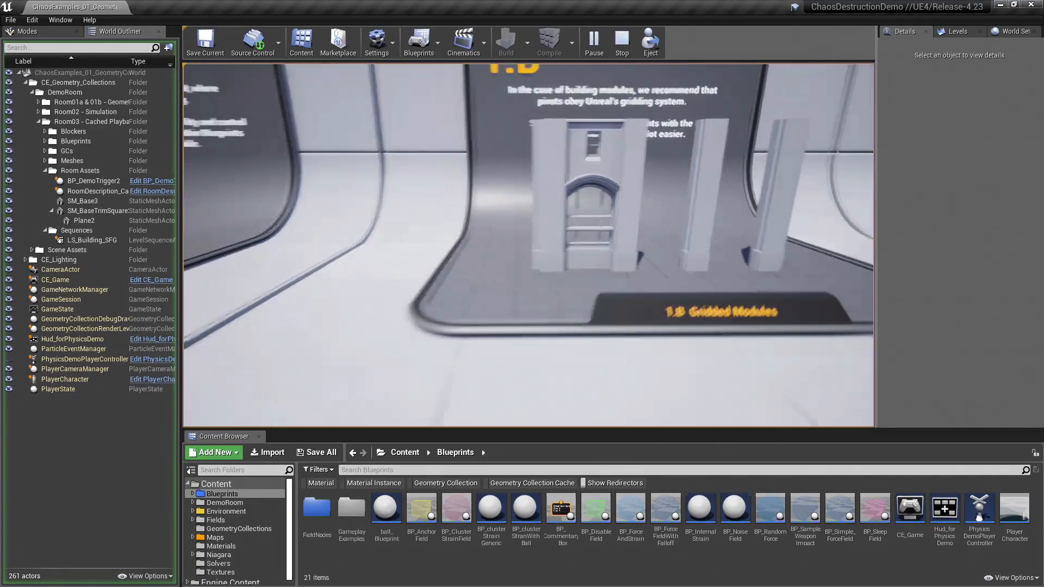
key(a)
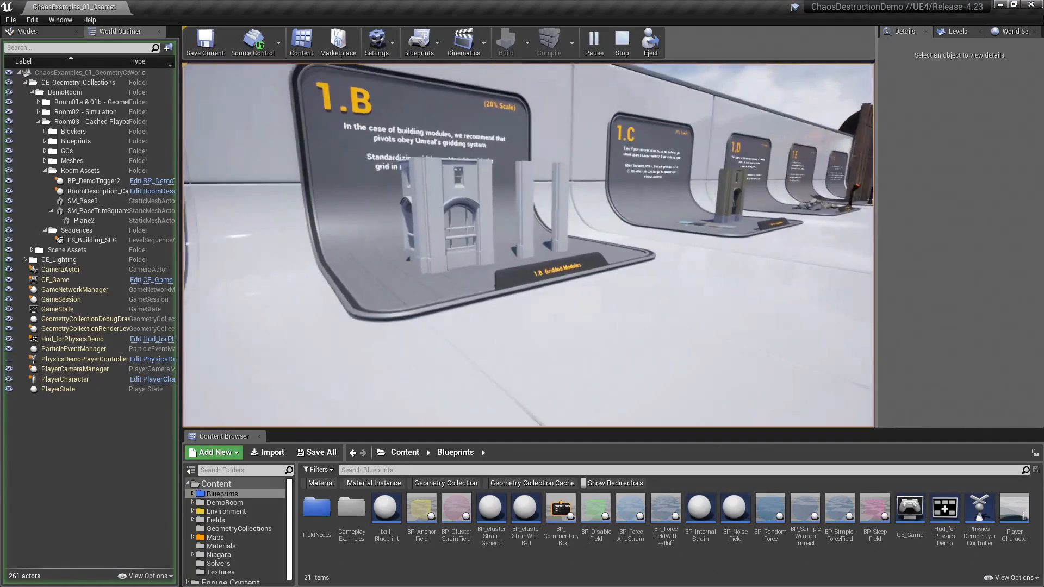
key(shift+F1)
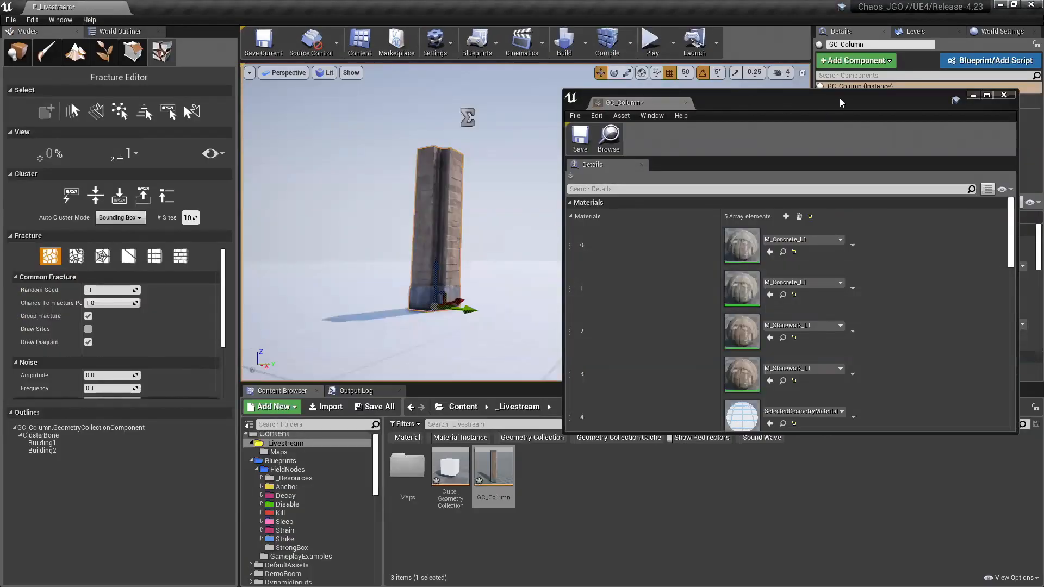
Step: Close the GC_Column asset window in the Chaos_JGO project and select all of the column's bones
drag(841, 102, 767, 79)
click(929, 72)
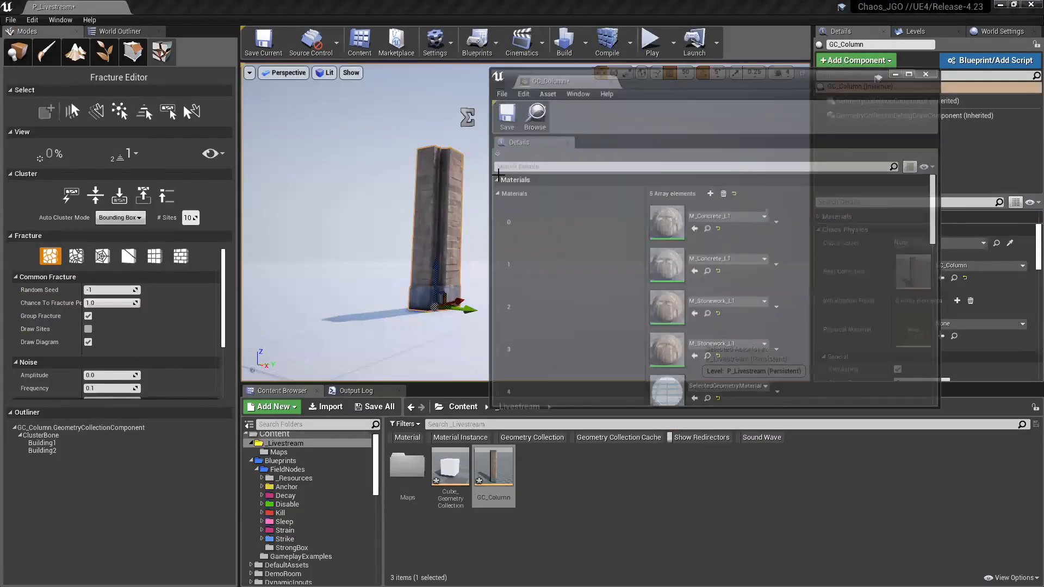
click(94, 112)
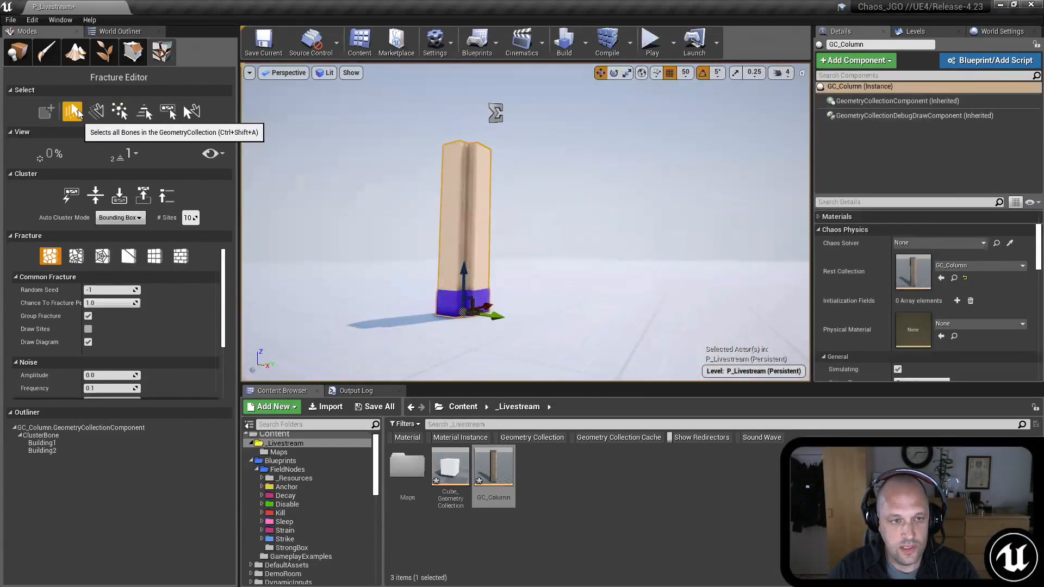
click(73, 111)
Step: Set the minimum and maximum Voronoi sites to 300 and fracture the selected column bones with Uniform Voronoi
scroll(101, 348, down, 5)
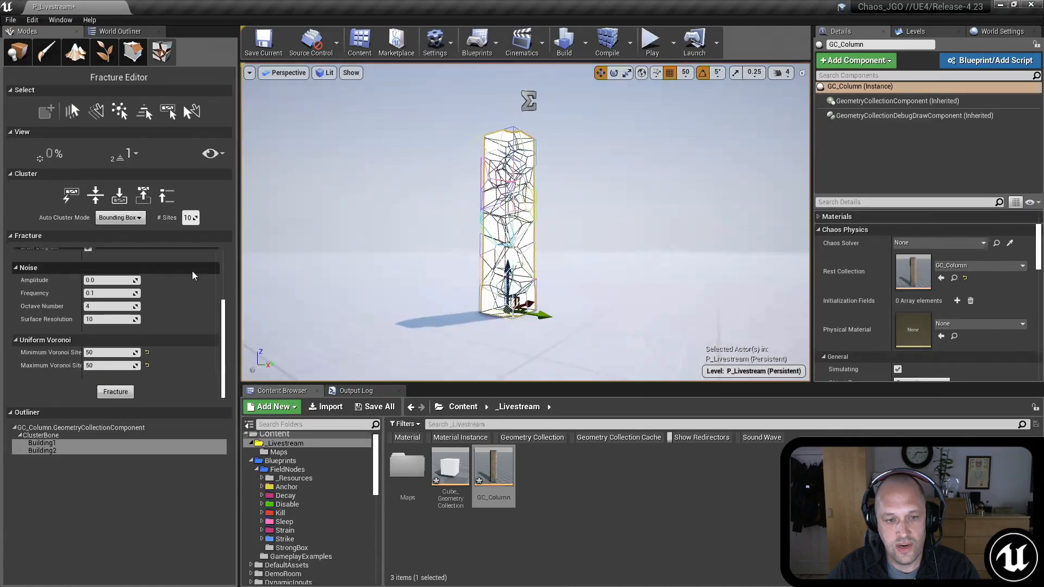
click(100, 353)
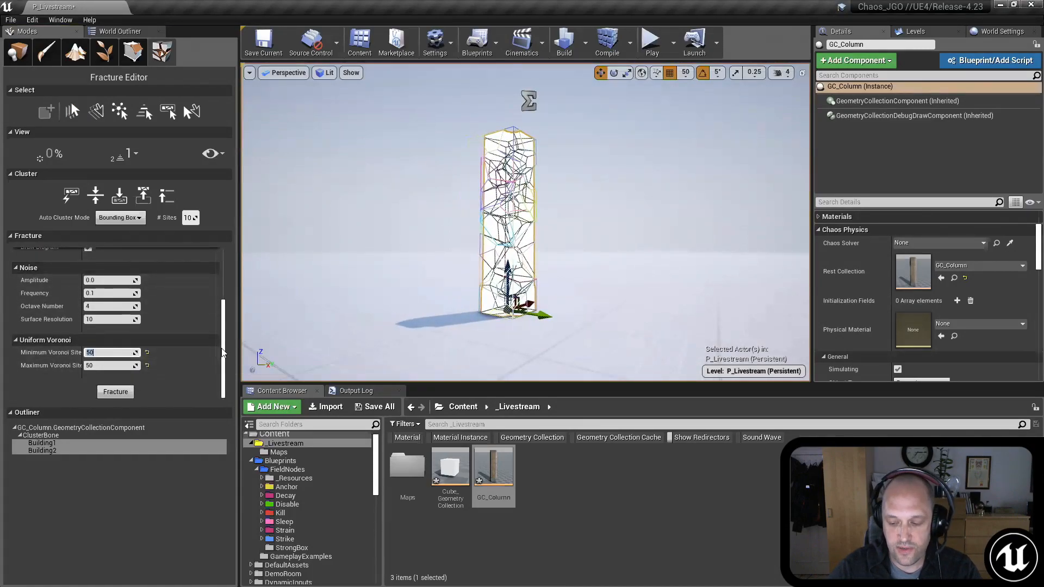
text(0)
key(Tab)
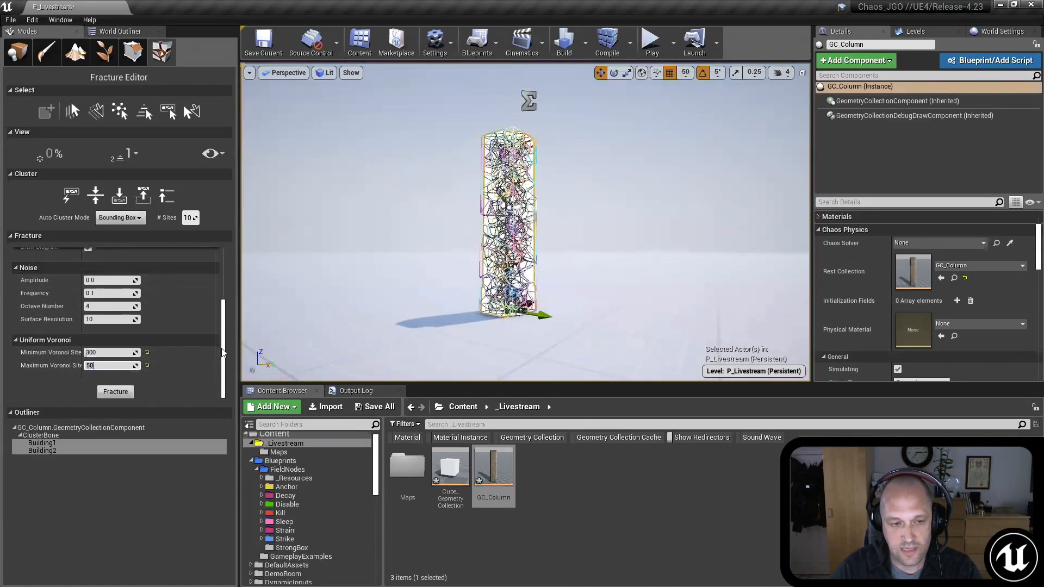
scroll(187, 312, up, 4)
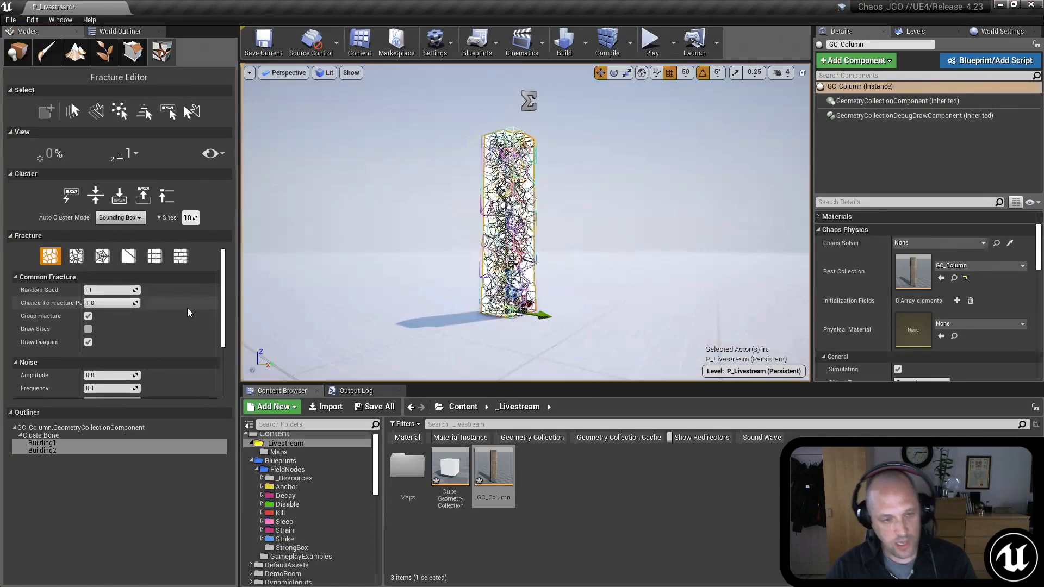
scroll(118, 370, down, 4)
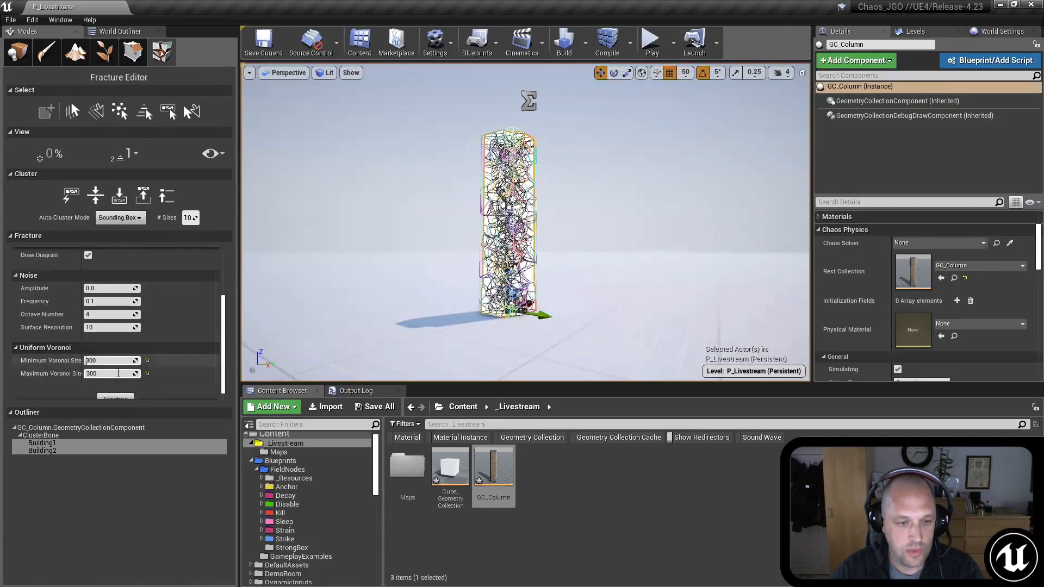
scroll(118, 373, down, 1)
click(115, 392)
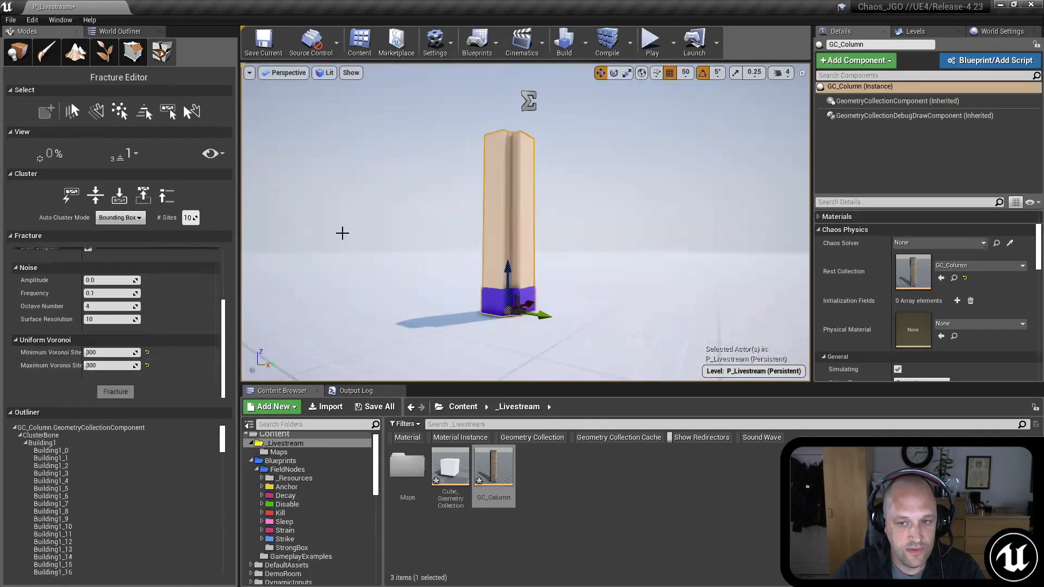
Step: Inspect the column's fractured pieces at fracture level 2 and return the view to level 1
key(shift+s)
mouse_move(383, 204)
right_down()
mouse_move(379, 188)
mouse_move(391, 236)
mouse_move(422, 228)
mouse_move(392, 221)
right_up()
key(w)
key(s)
right_drag(416, 169, 411, 165)
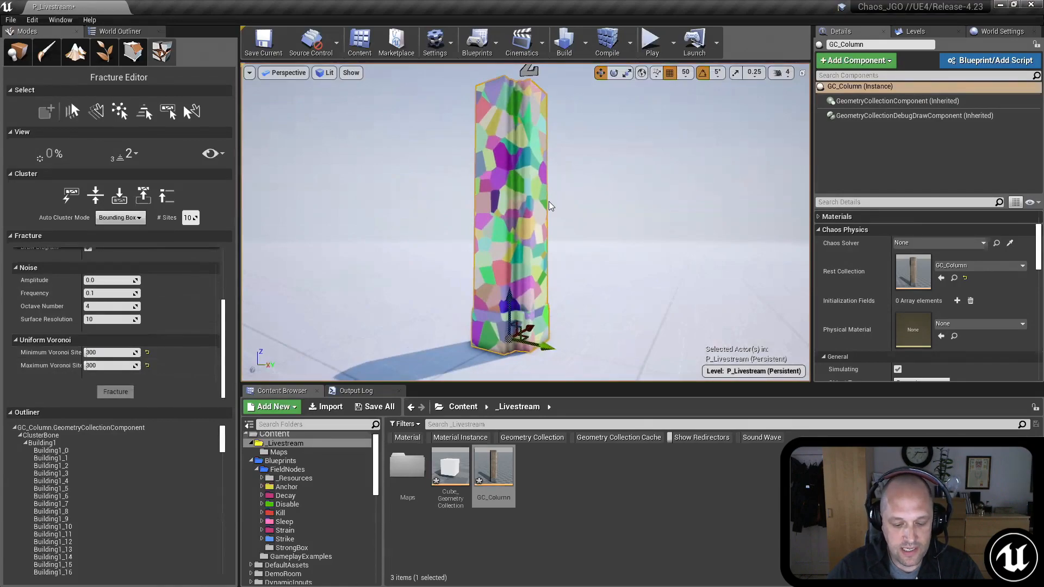
right_drag(580, 209, 582, 207)
key(shift+w)
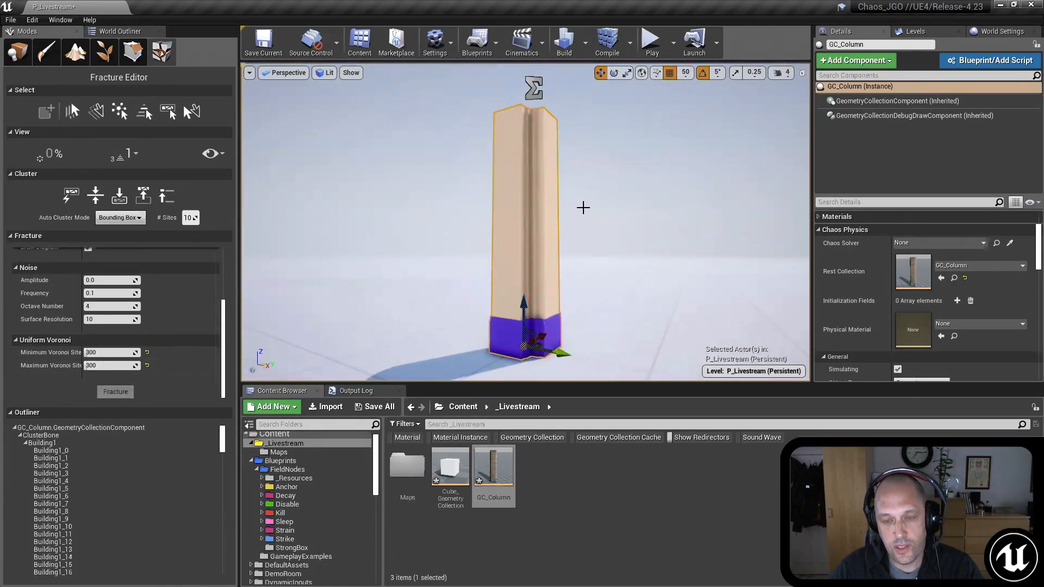
right_drag(586, 244, 587, 234)
key(s)
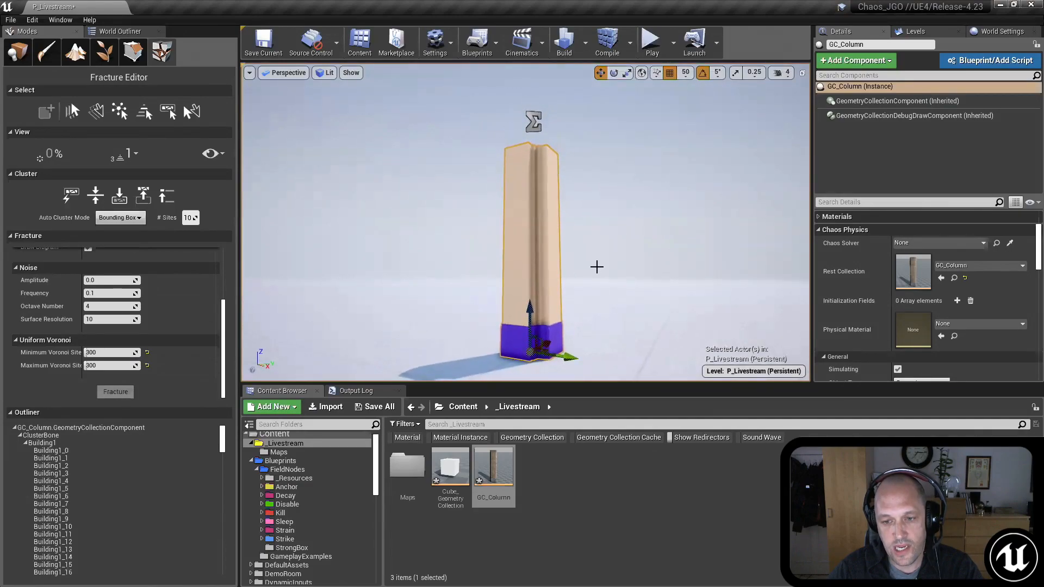
mouse_move(625, 120)
right_down()
mouse_move(627, 133)
mouse_move(627, 121)
right_up()
key(s)
Step: Show the column at all fracture levels and raise it above the floor in placement mode
click(27, 61)
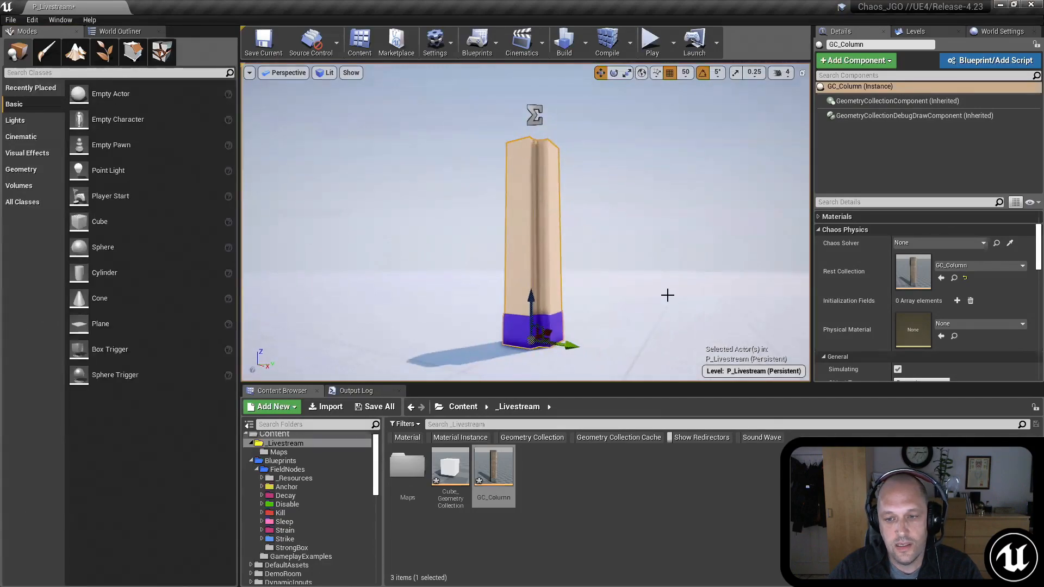
click(161, 51)
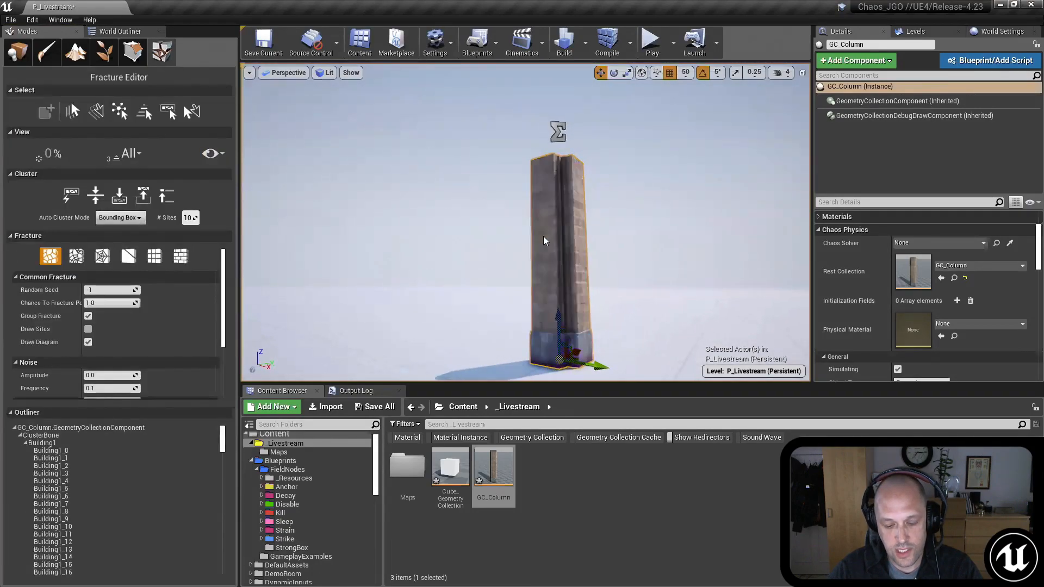
click(18, 52)
right_drag(688, 240, 558, 287)
drag(538, 289, 538, 218)
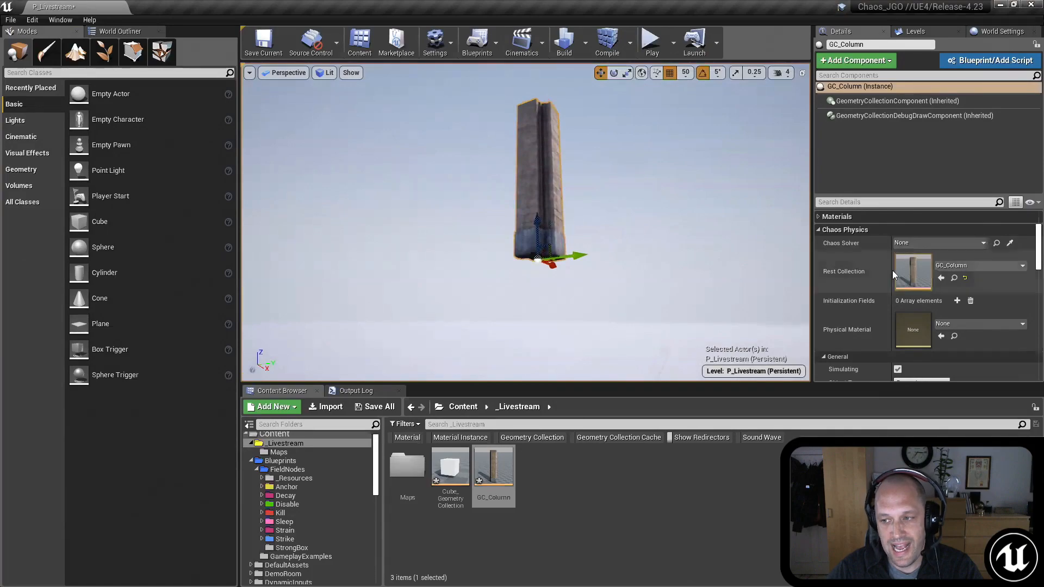
Step: Open the column's Rest Collection asset, collapse its Materials array to expose the Chaos Physics settings, and move the window clear of the column
double_click(919, 272)
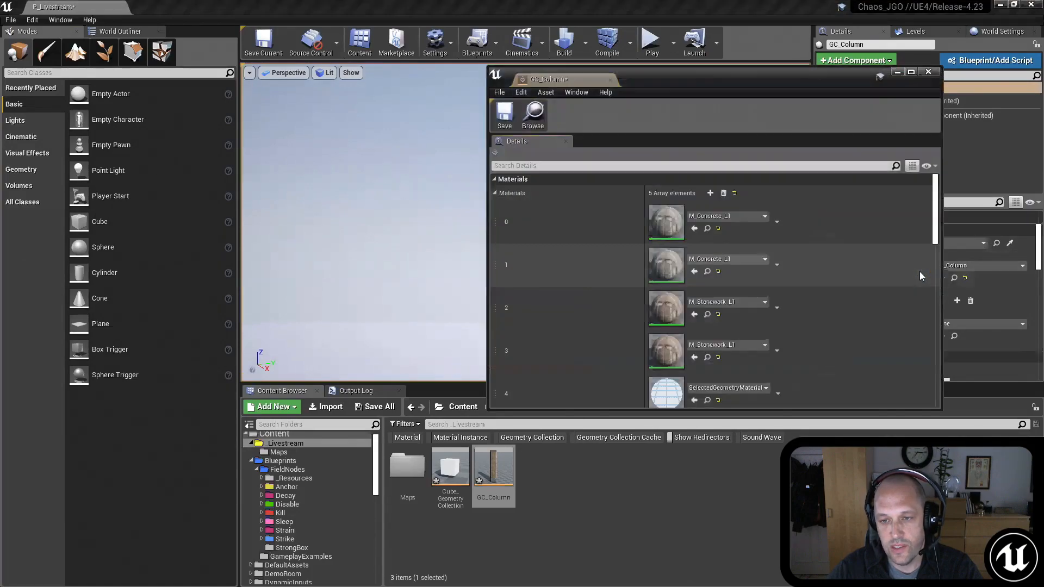
click(499, 177)
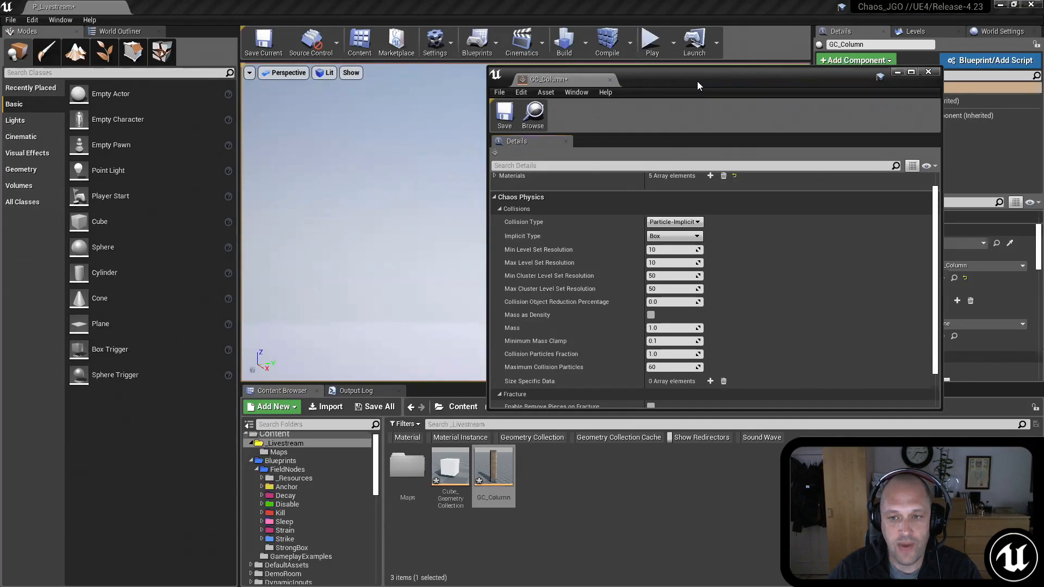
drag(697, 80, 807, 192)
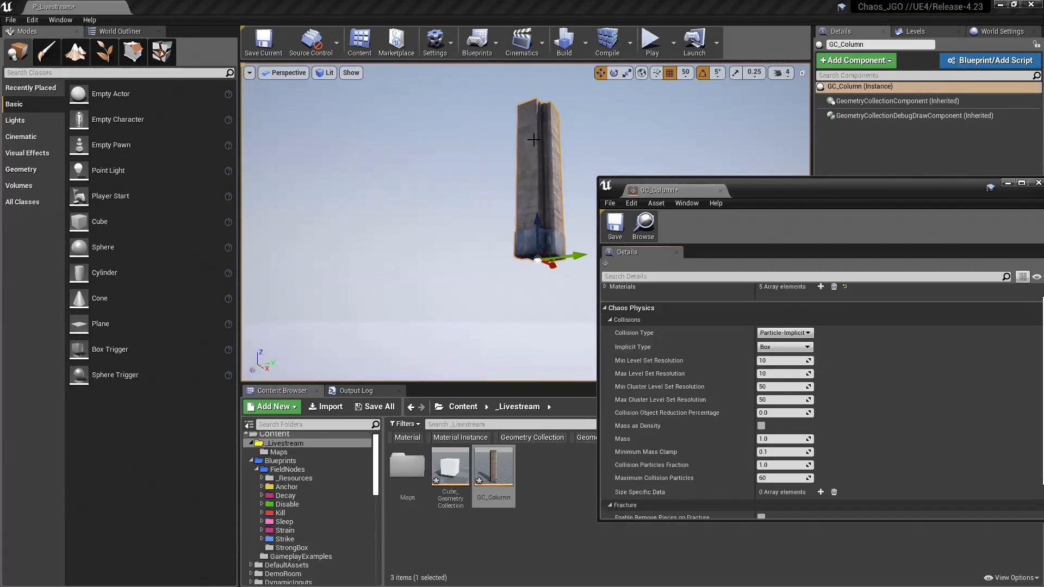
alt+drag(472, 174, 472, 174)
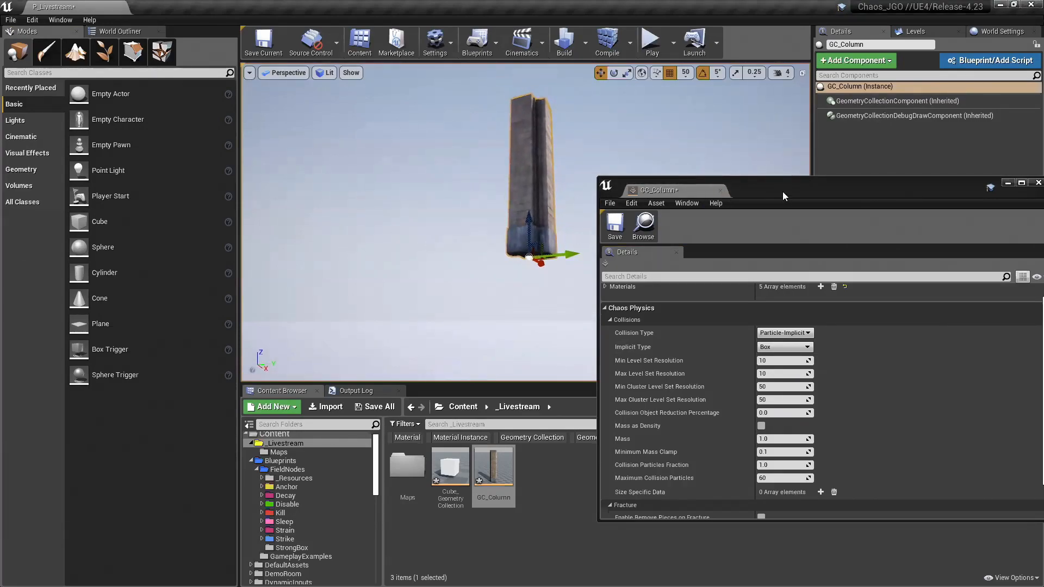
drag(774, 196, 761, 198)
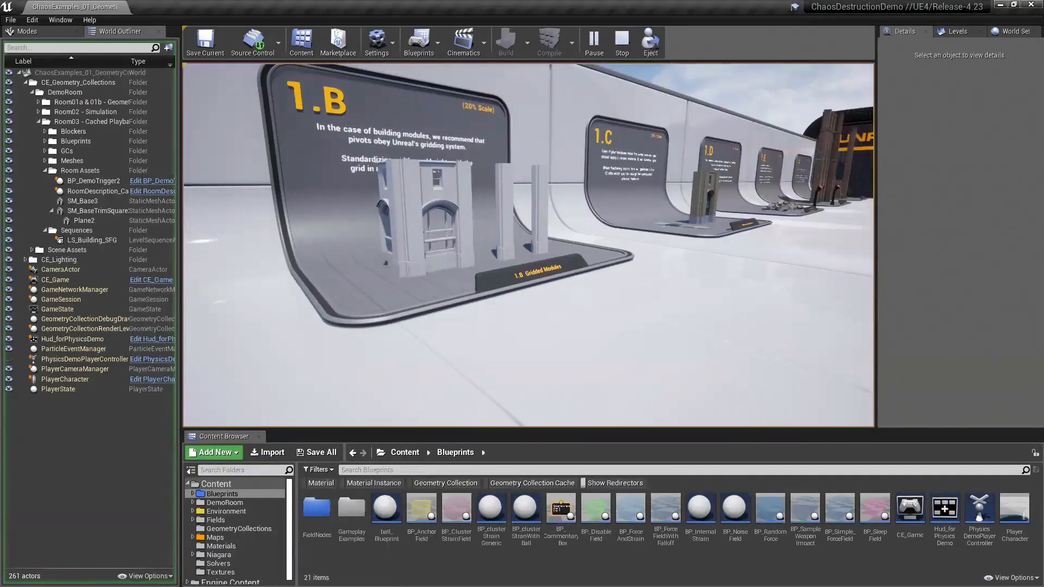
Step: Switch to the running ChaosDestructionDemo level and examine the box and sphere collision volumes at display 2.A
key(w)
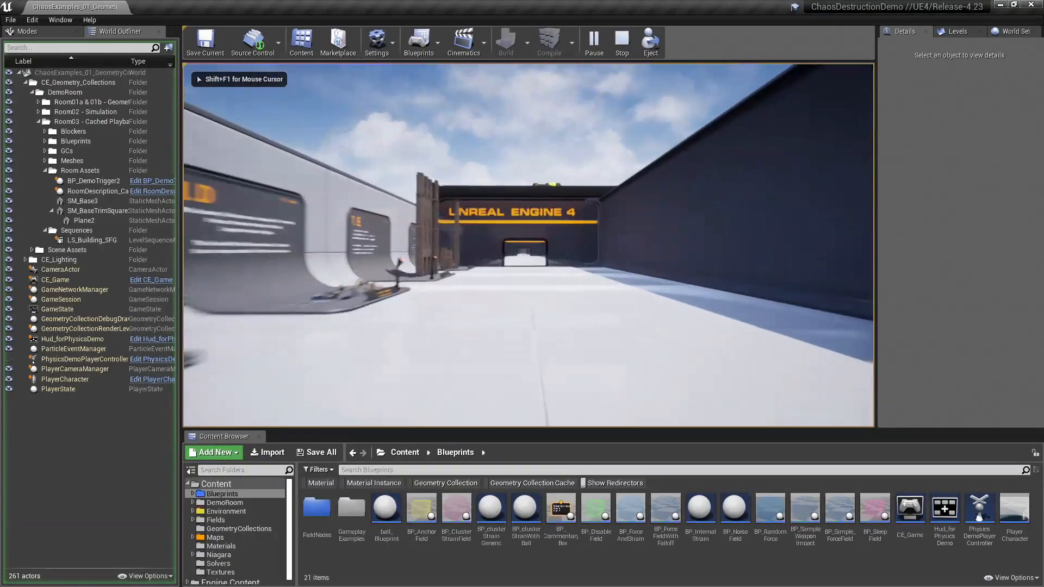
key(w)
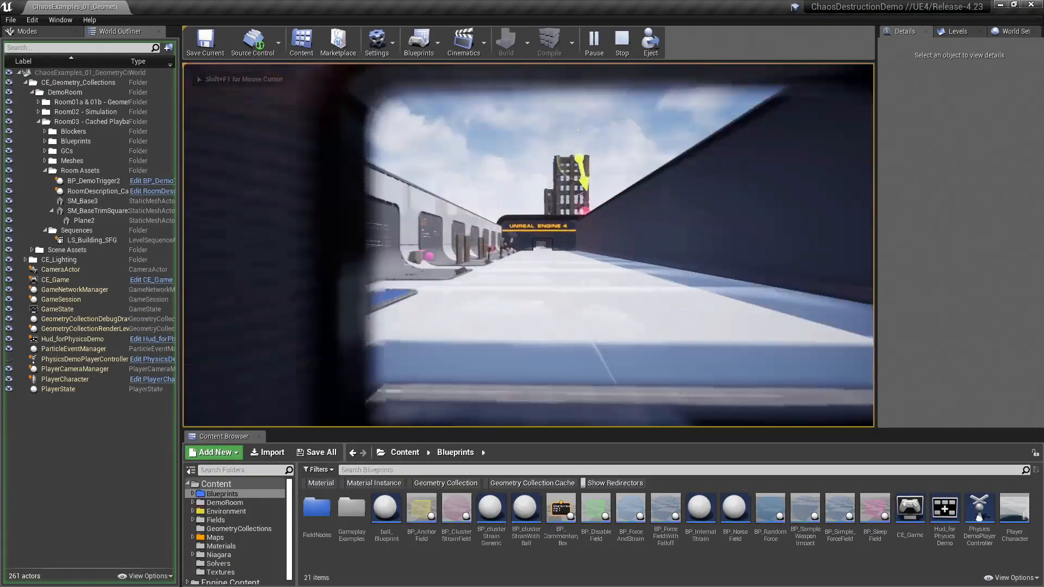
key(w)
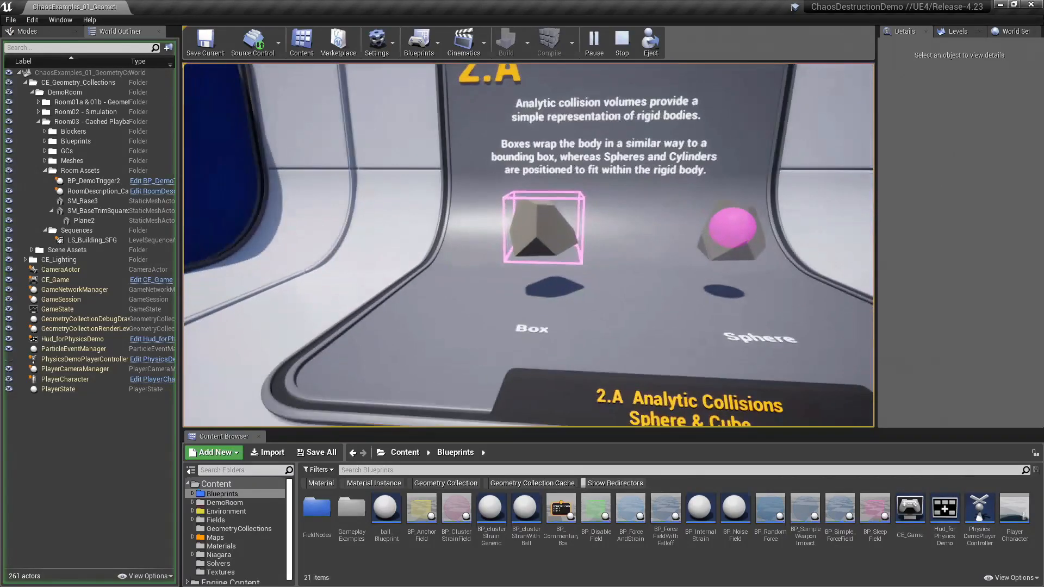
key(d)
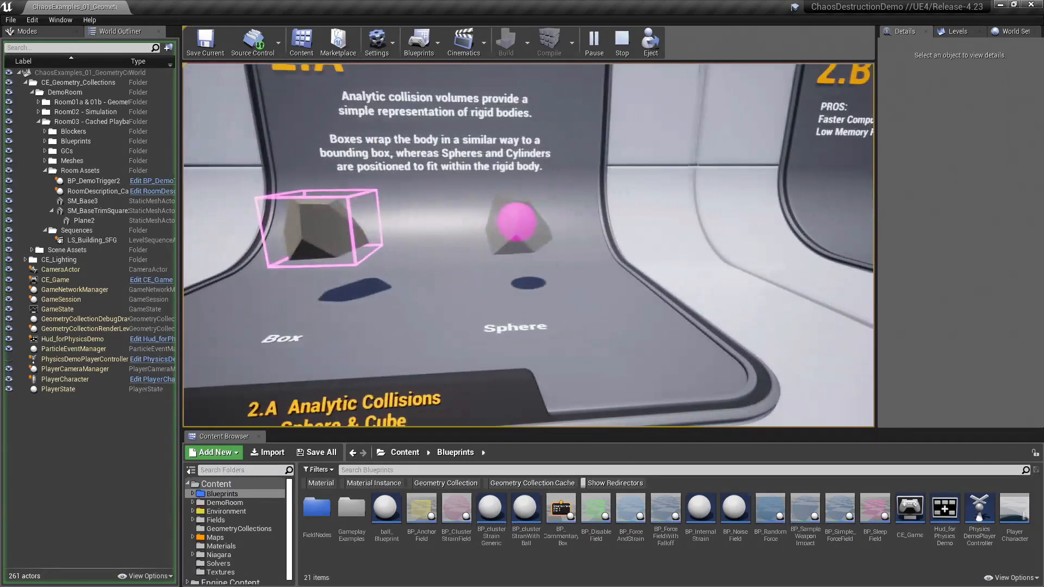
key(d)
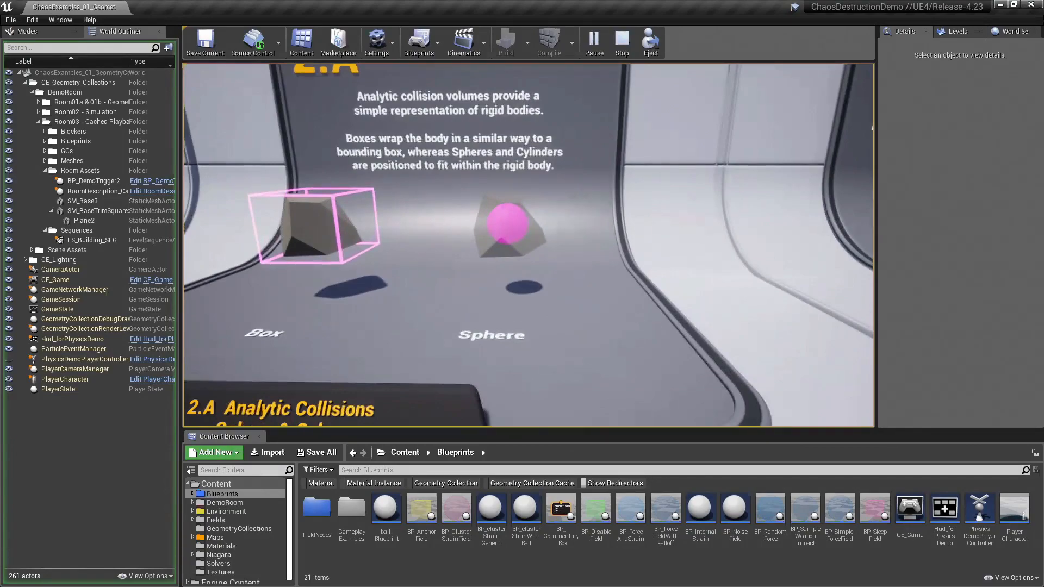
key(s)
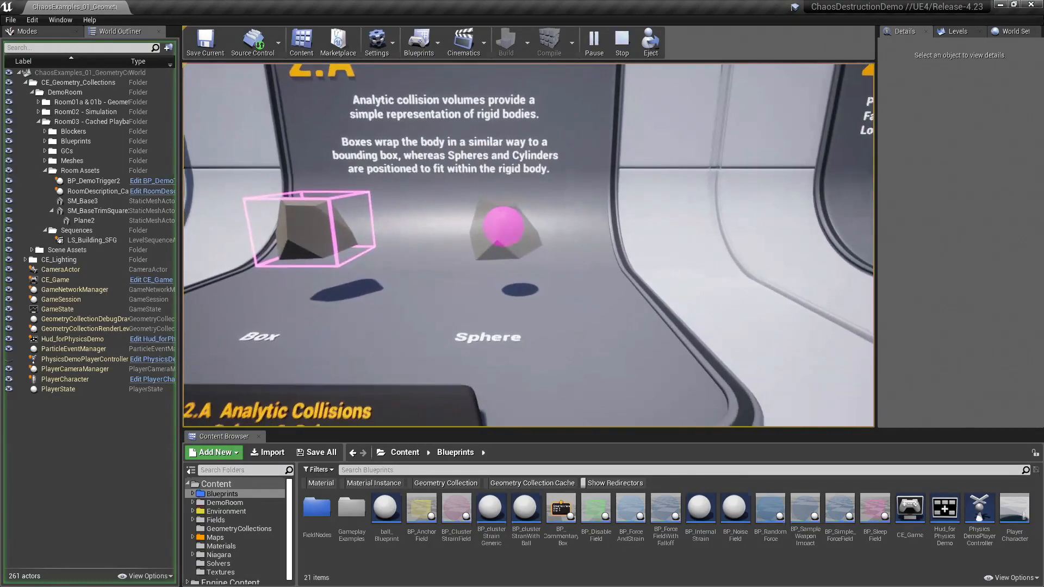
Step: Go to display 2.B and trigger the Analytic Collisions simulation to compare the Box and Sphere columns collapsing
key(d)
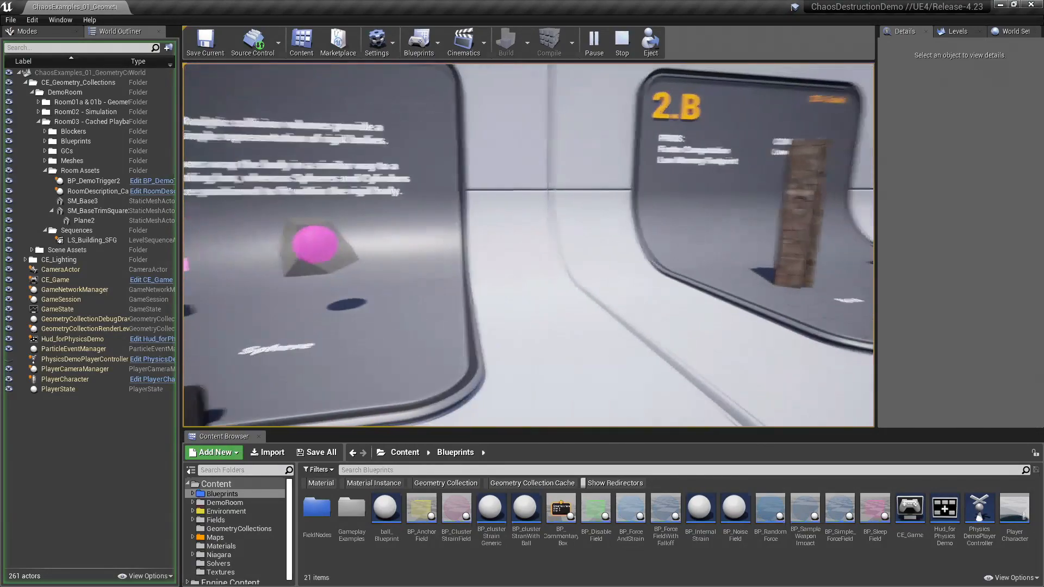
key(d)
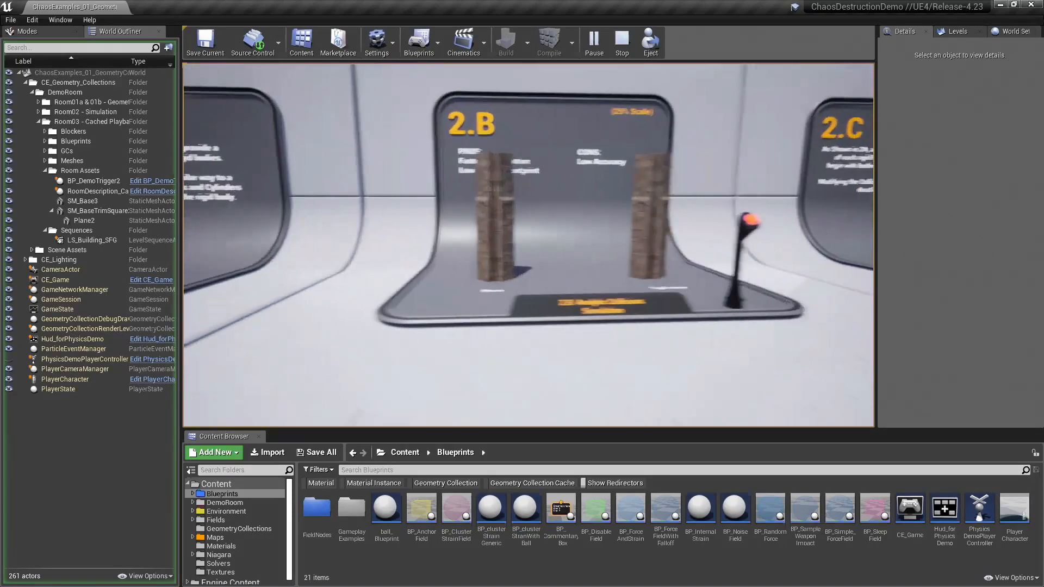
key(d)
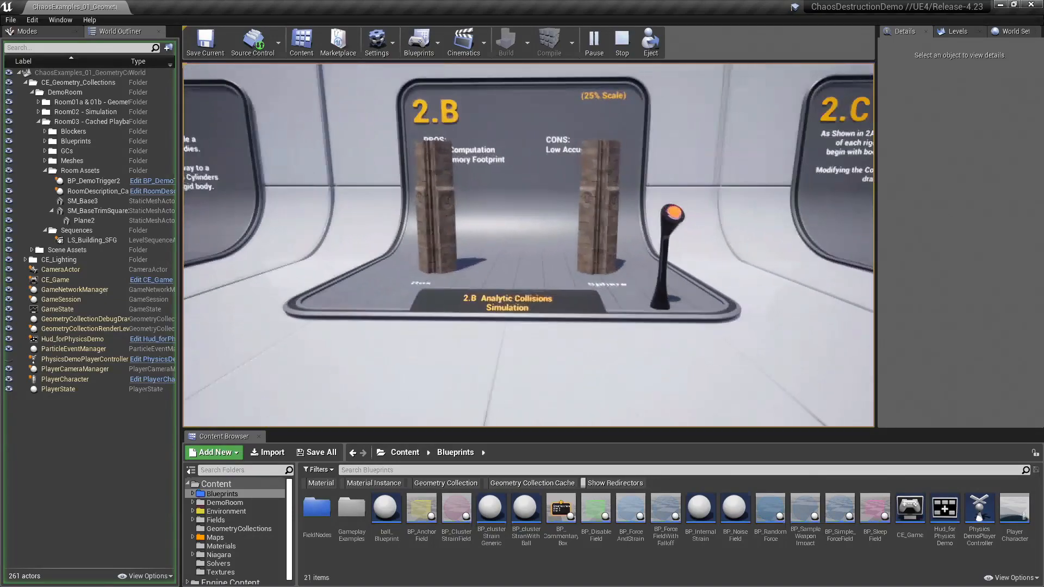
key(w)
key(w)
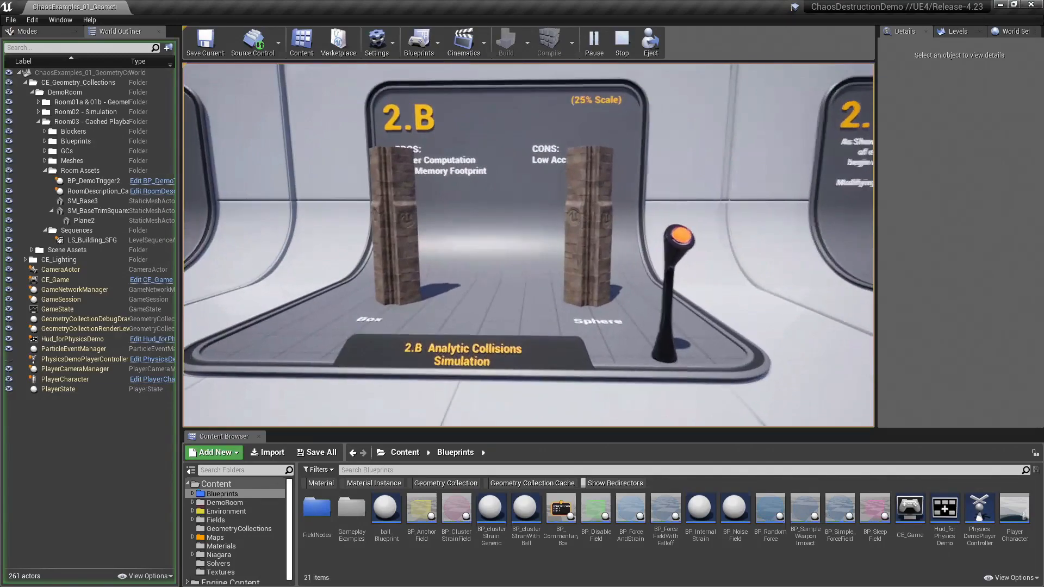
key(w)
key(d)
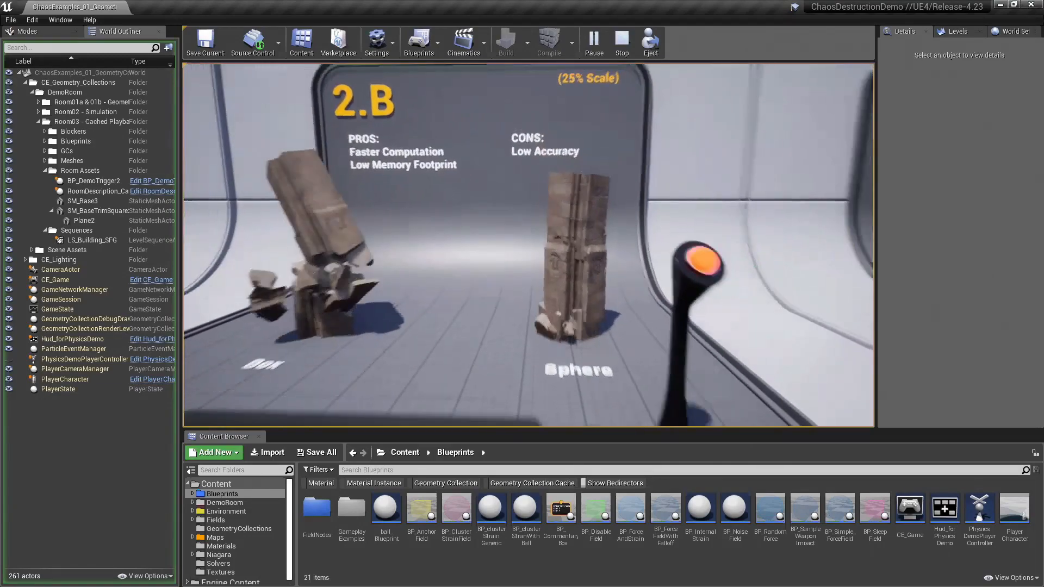
key(s)
key(a)
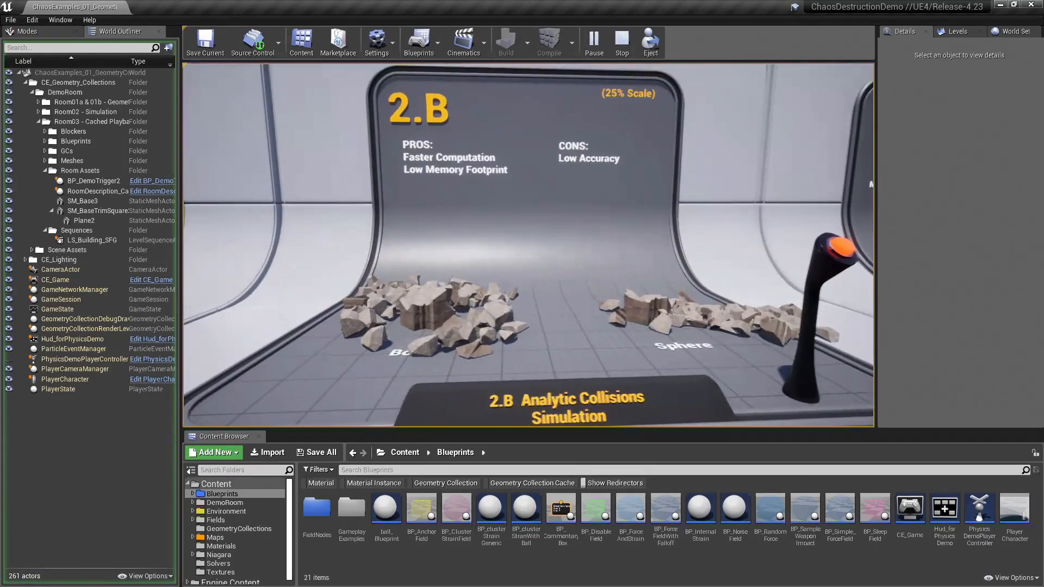
Step: Go to display 2.C and examine the two box-collision columns with Collision Reduction Percentages of 0 and 40
key(d)
key(s)
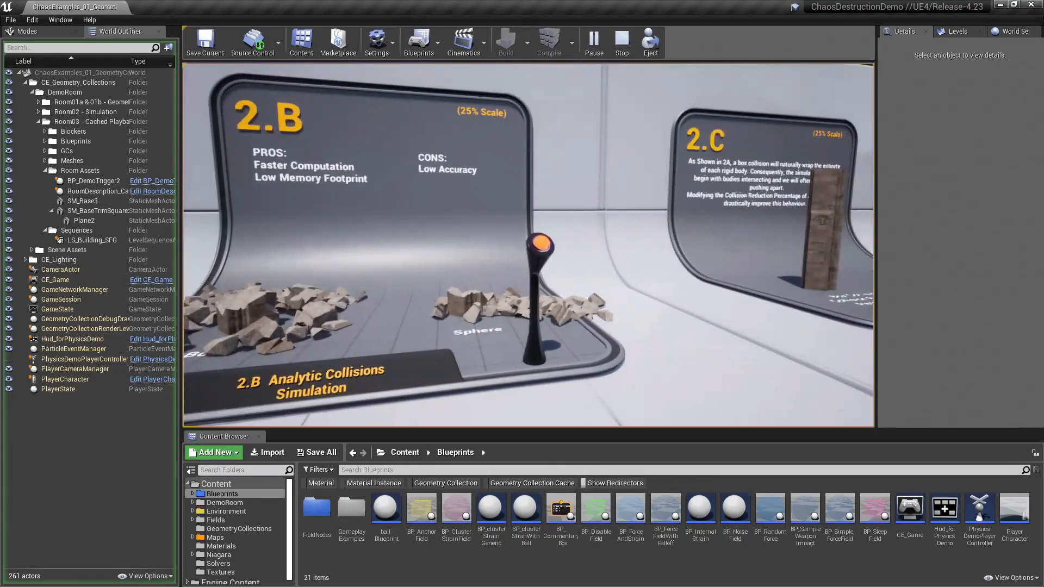
key(d)
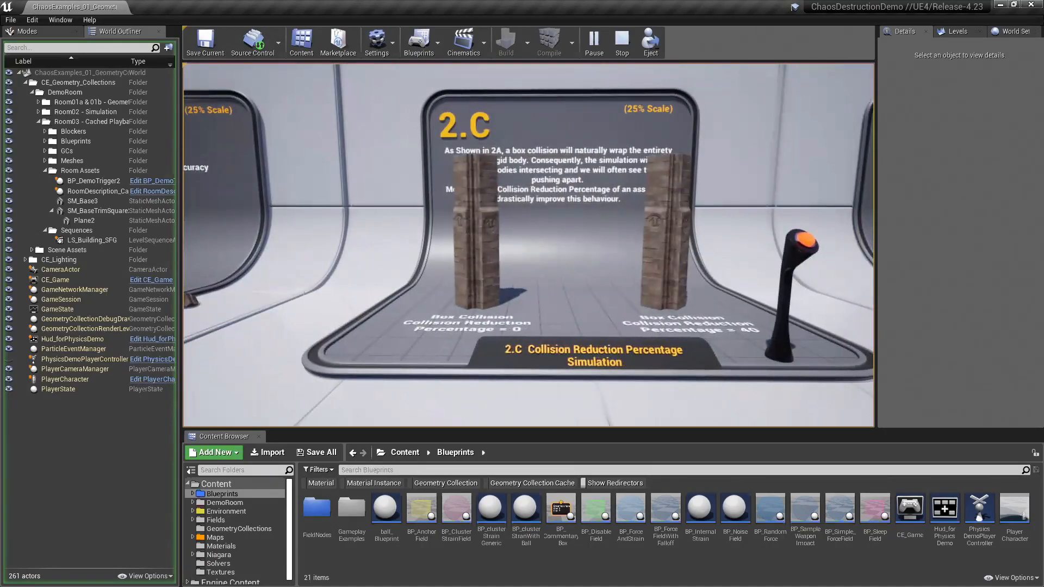
key(d)
key(w)
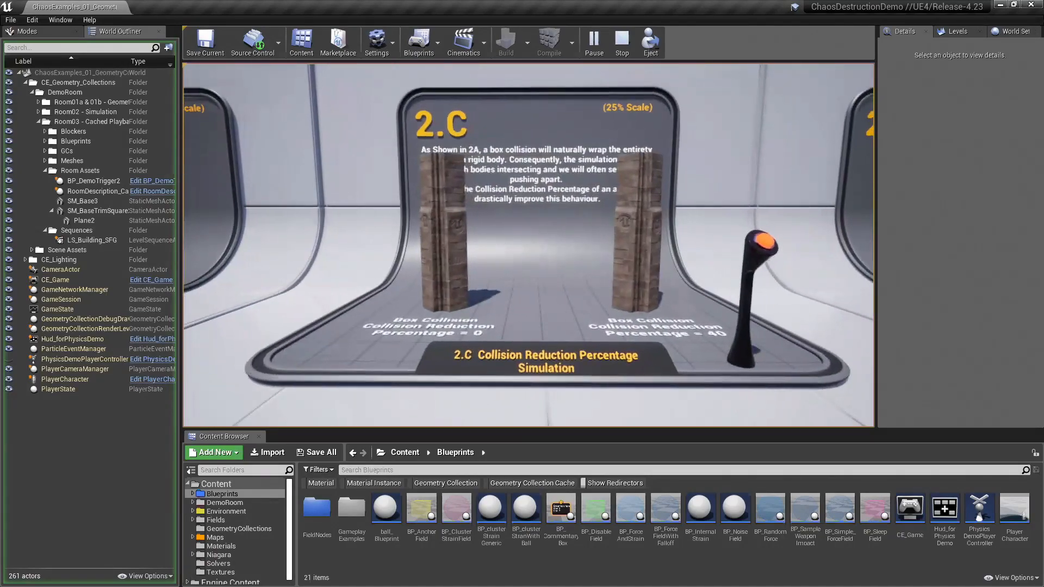
key(d)
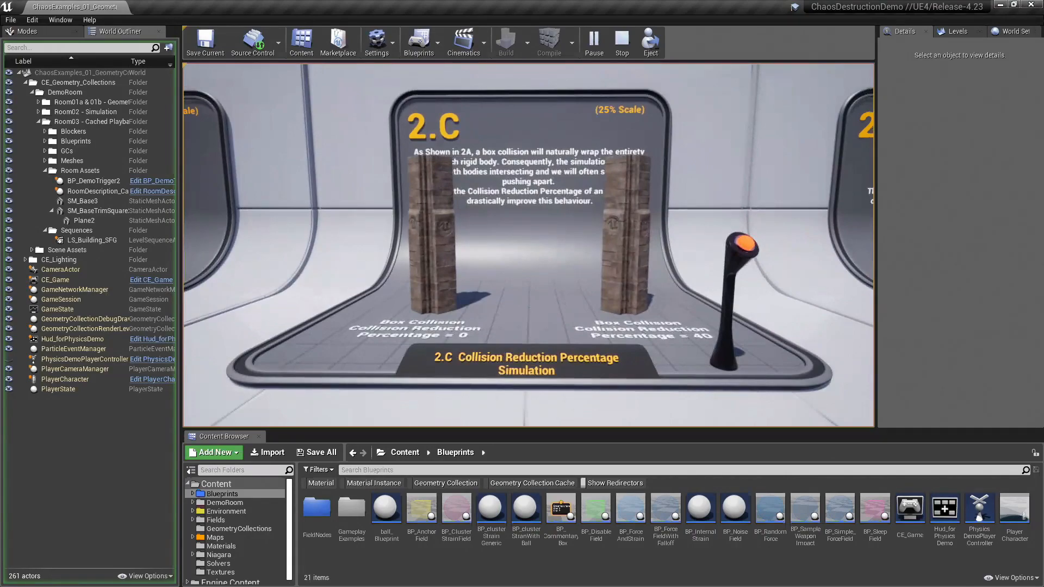
key(w)
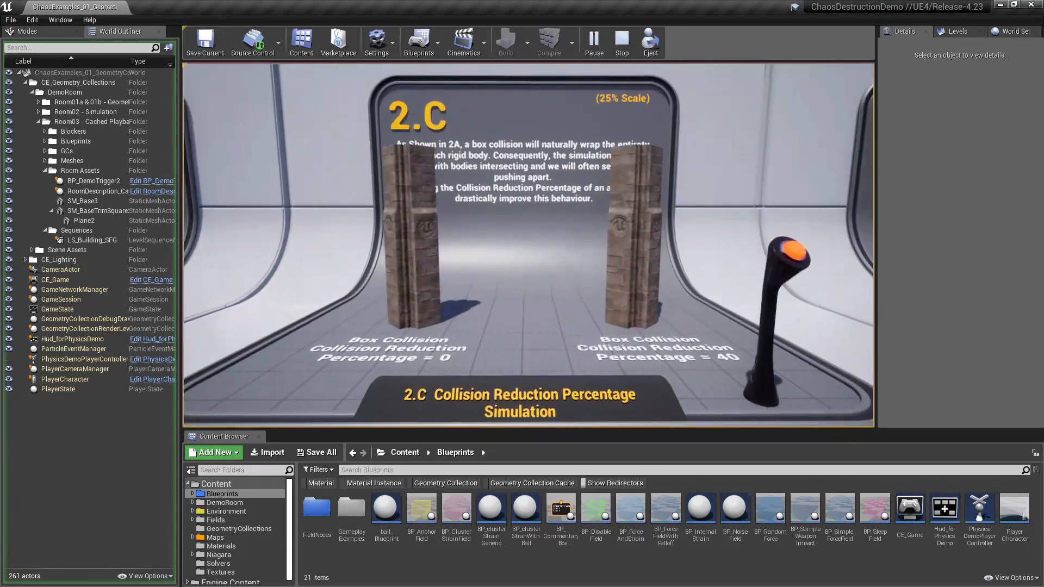
key(d)
key(d)
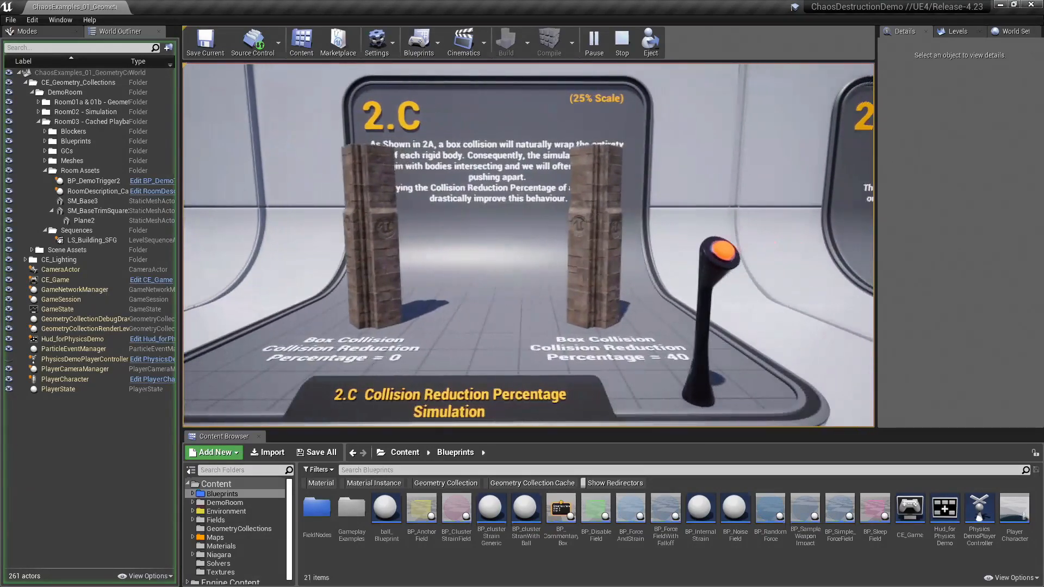
Step: Trigger the Collision Reduction Percentage simulation at display 2.C and compare how the two columns collapse
key(w)
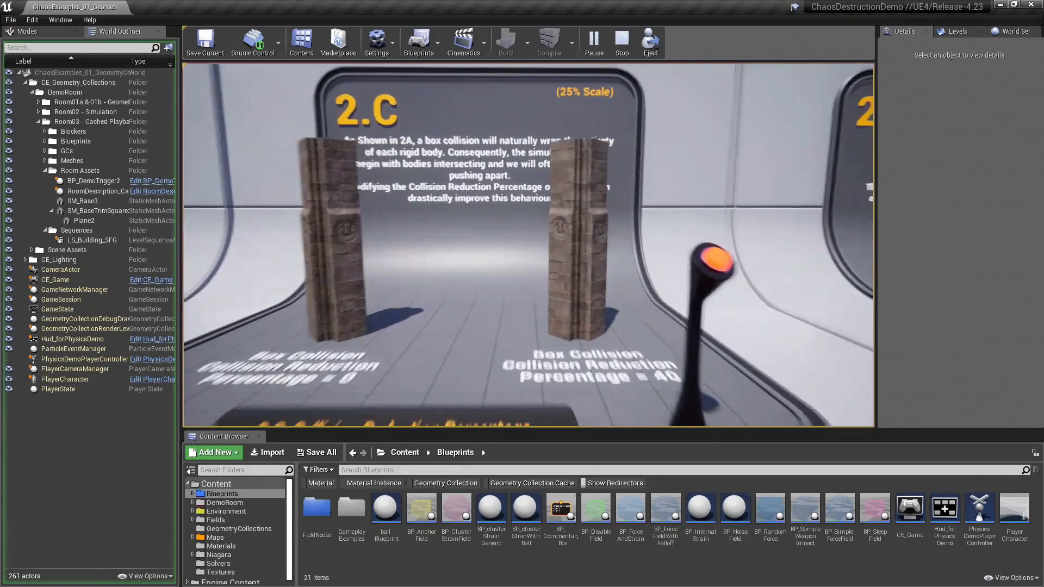
key(s)
key(a)
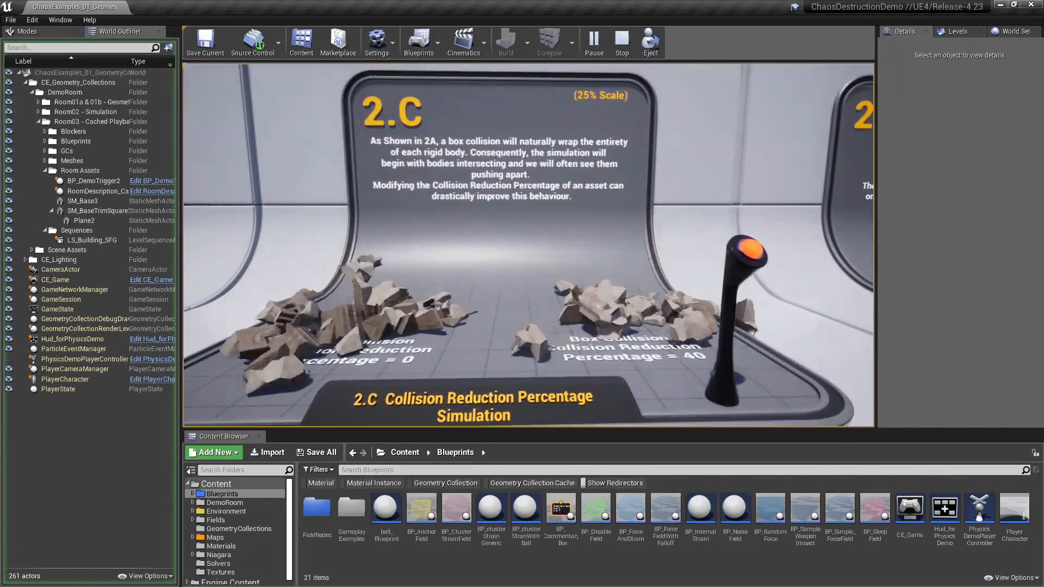
key(a)
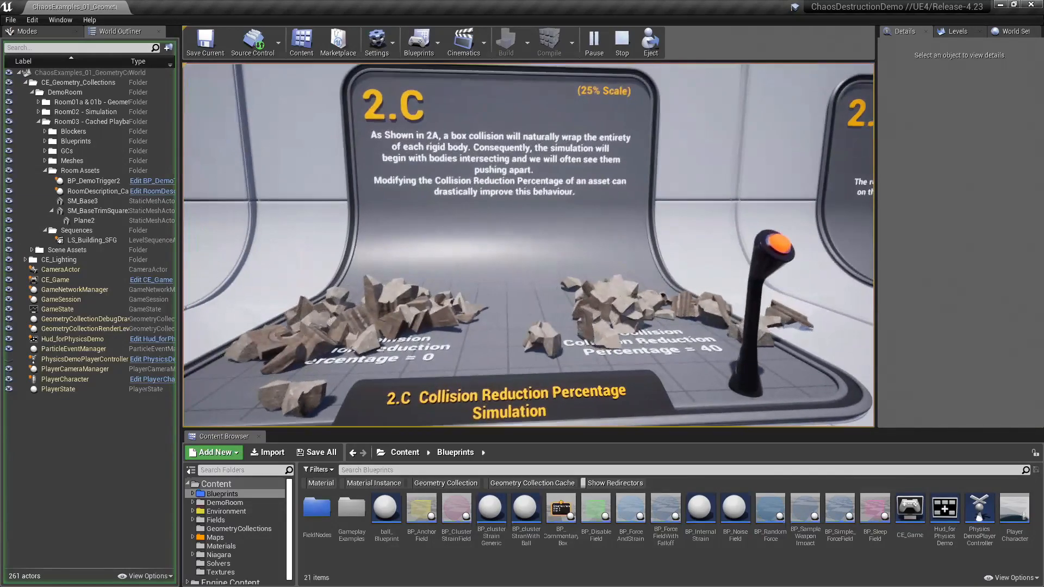
key(s)
key(a)
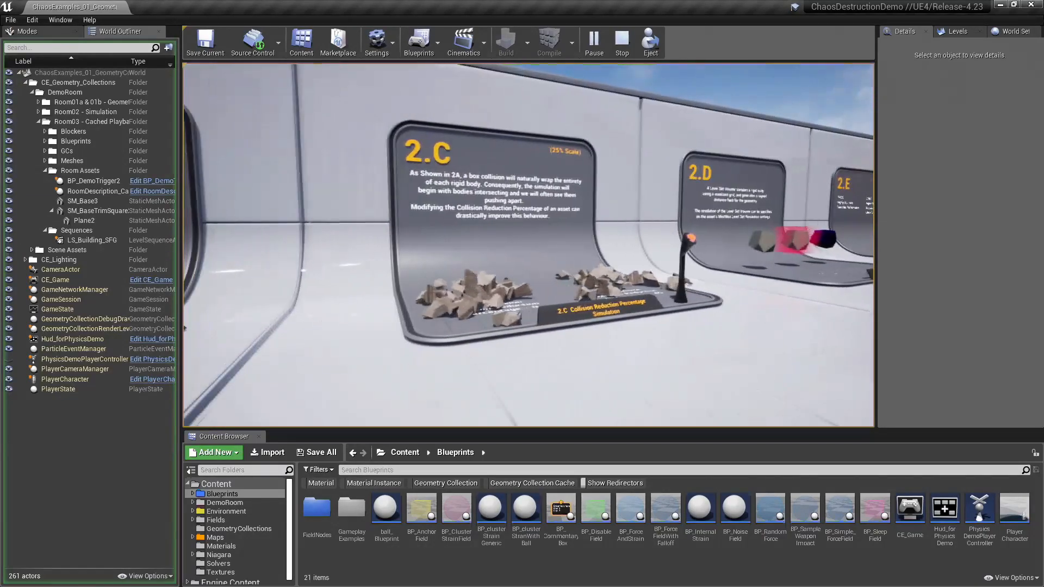
Step: Switch back to the Chaos_JGO project and minimize the GC_Column asset window to uncover the level view
key(alt+Tab)
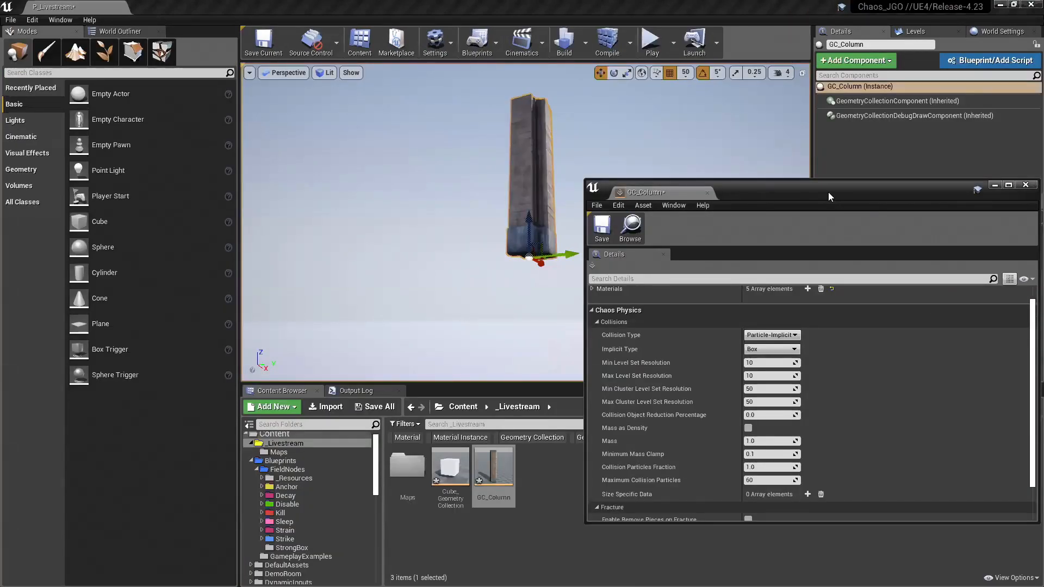
drag(827, 191, 751, 113)
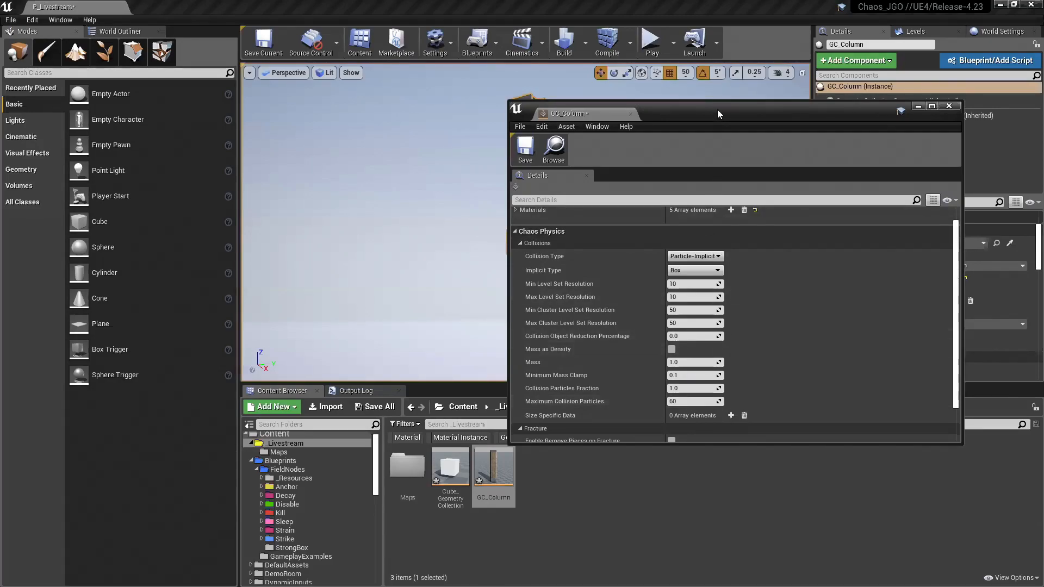
drag(716, 109, 697, 112)
click(902, 111)
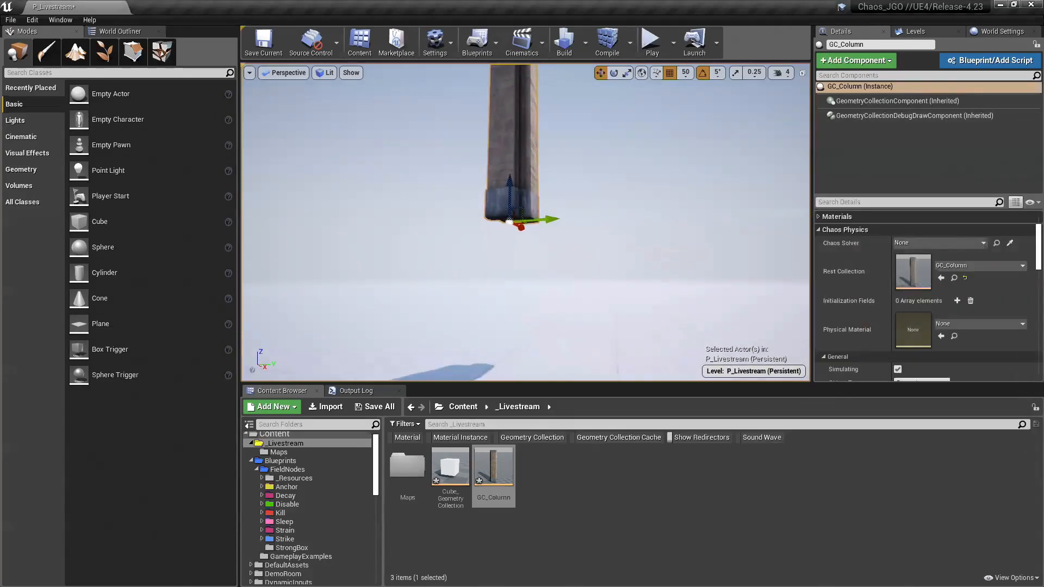
Step: Frame the raised column, play the level to watch it fall and shatter on the floor, and stop the simulation
key(s)
right_drag(531, 197, 531, 175)
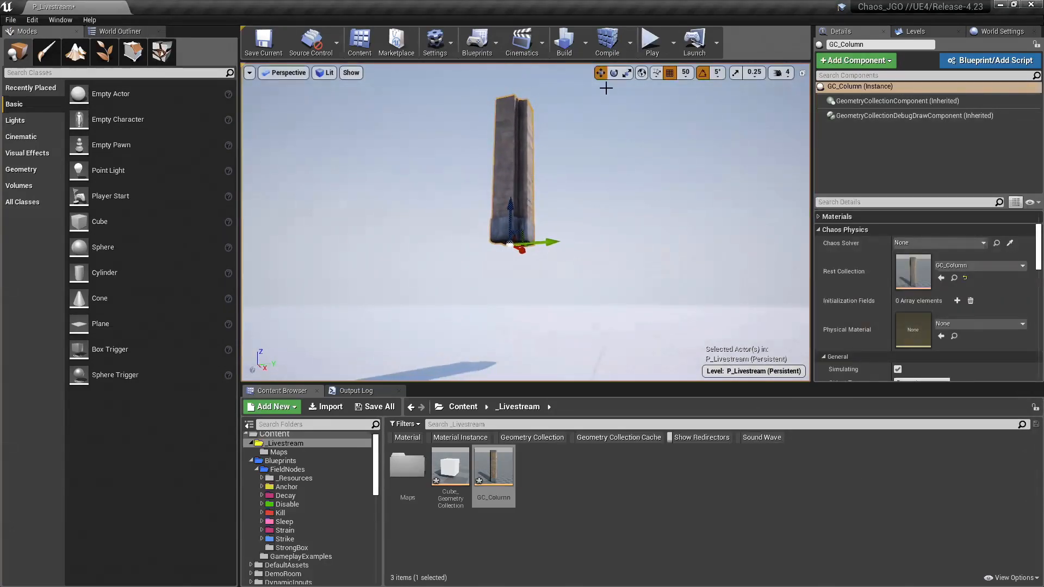
mouse_move(626, 185)
right_down()
mouse_move(607, 228)
mouse_move(617, 182)
right_up()
key(s)
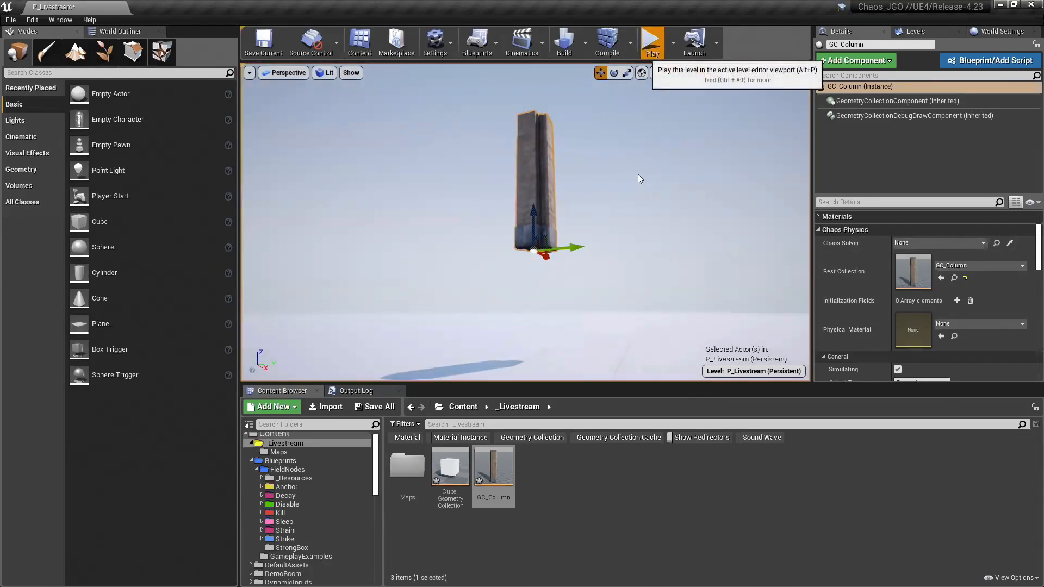
click(684, 237)
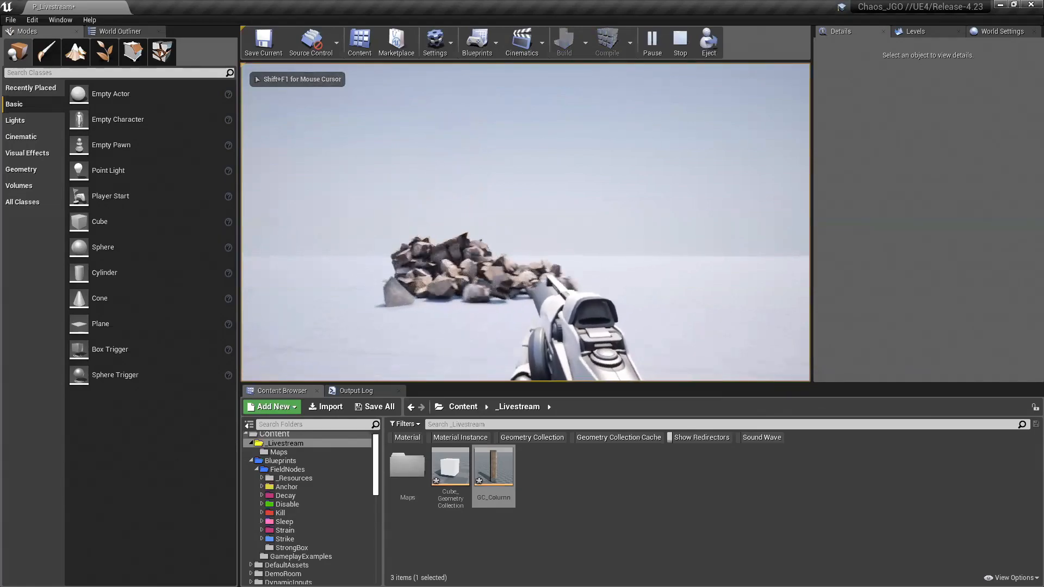
key(Escape)
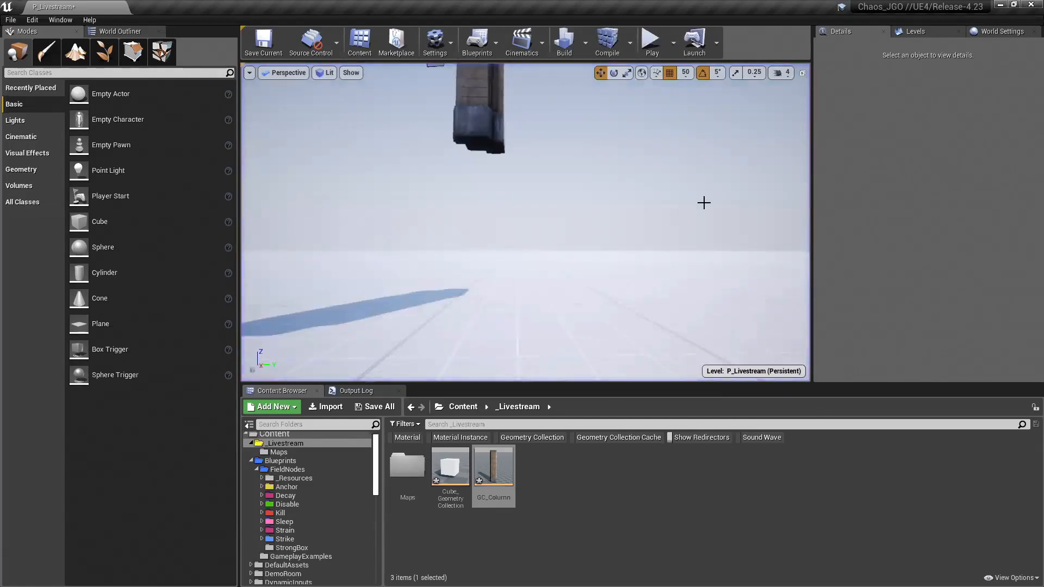
Step: Play the level once more to observe how the column breaks on impact, and end the play session
right_drag(636, 259, 645, 106)
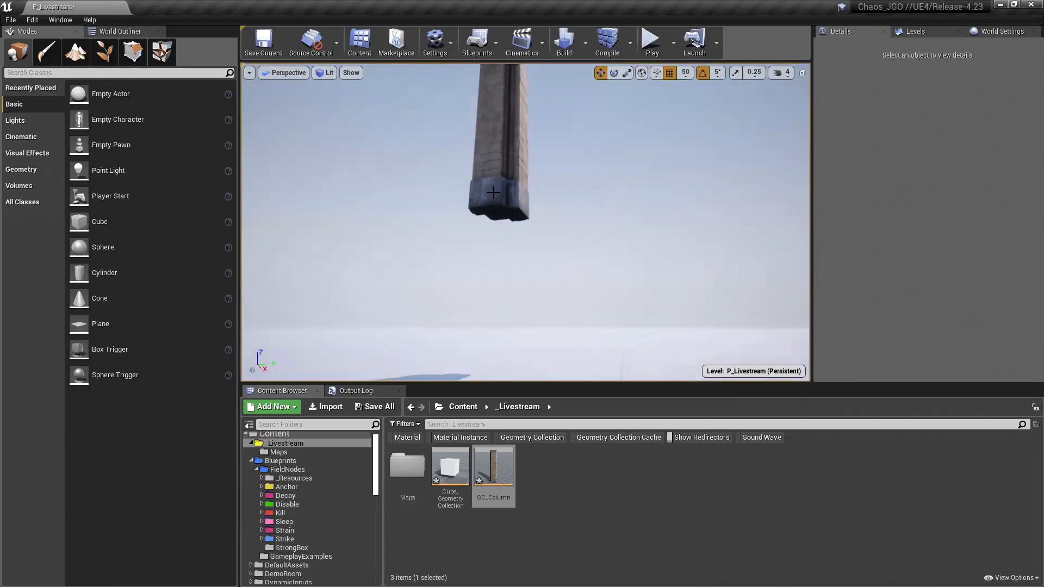
click(662, 46)
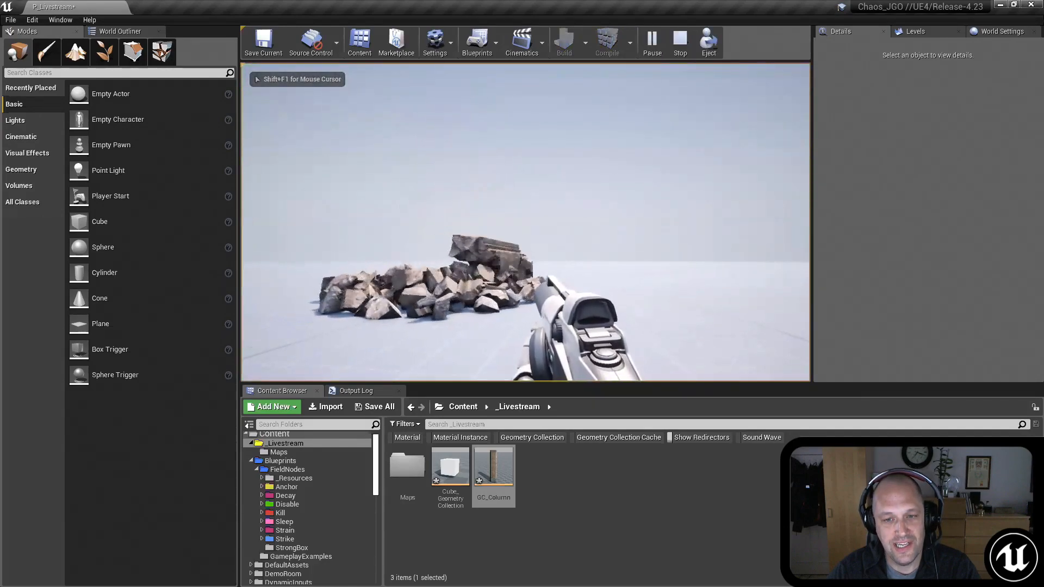
key(Escape)
Step: Select the column in the level and return to the Fracture Editor mode
right_drag(592, 247, 522, 174)
click(520, 173)
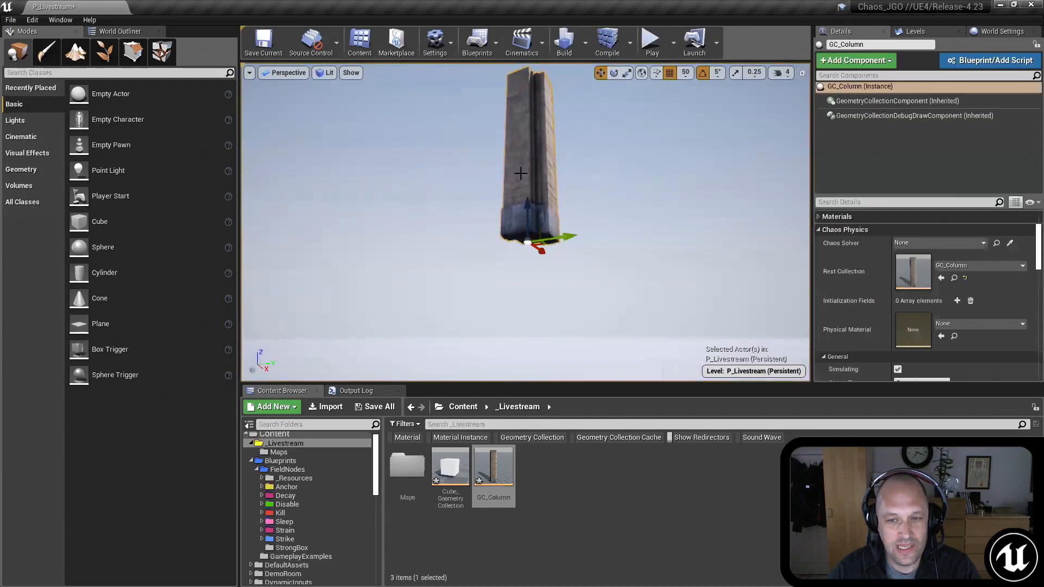
click(162, 52)
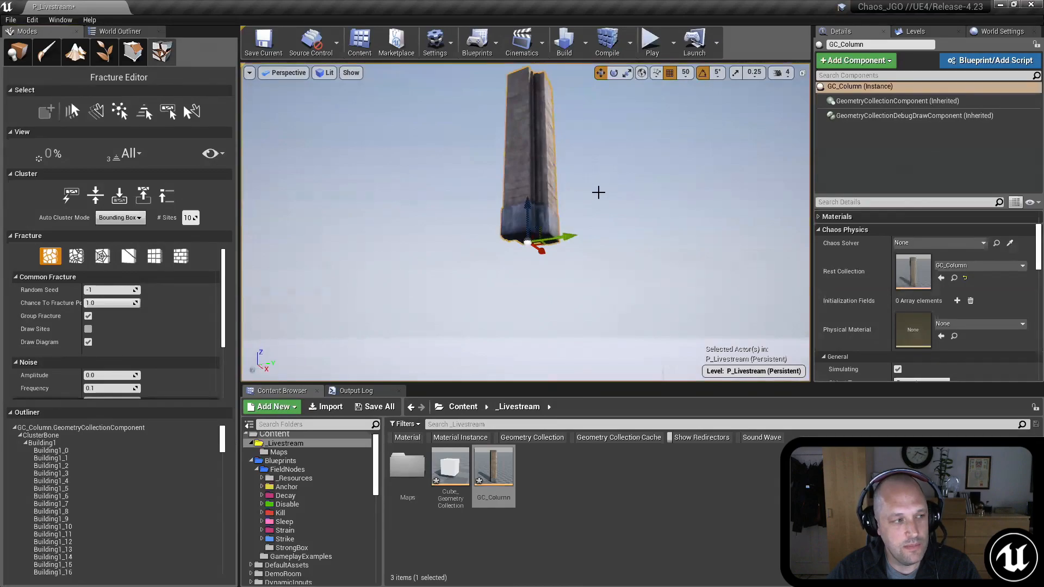
Step: Turn on the bone colors for the column and flatten all its bones to level 1
mouse_move(596, 205)
right_down()
mouse_move(598, 184)
mouse_move(608, 218)
mouse_move(596, 189)
mouse_move(594, 205)
right_up()
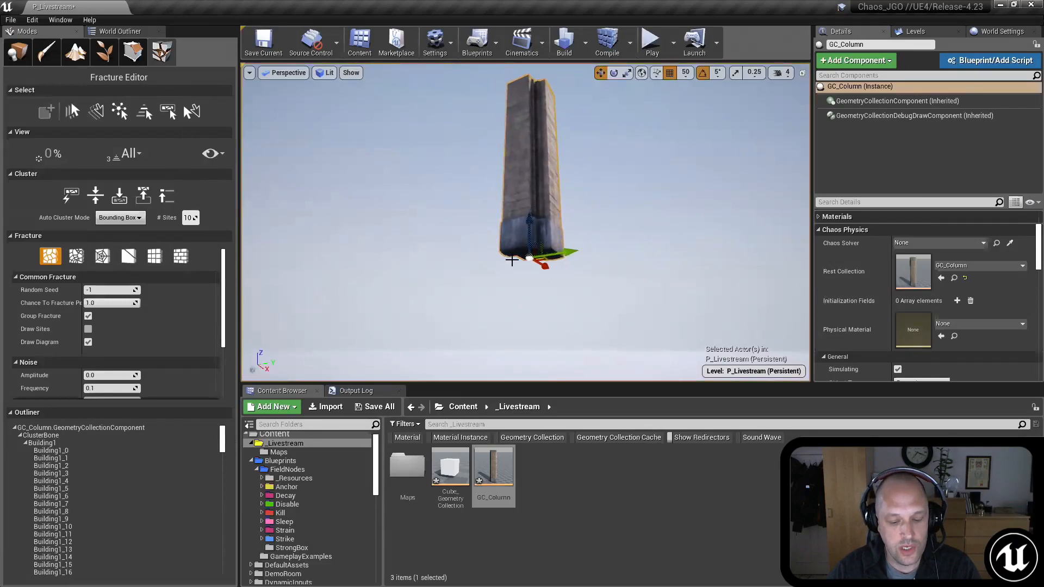
key(shift+r)
mouse_move(579, 231)
right_down()
mouse_move(573, 208)
mouse_move(585, 229)
right_up()
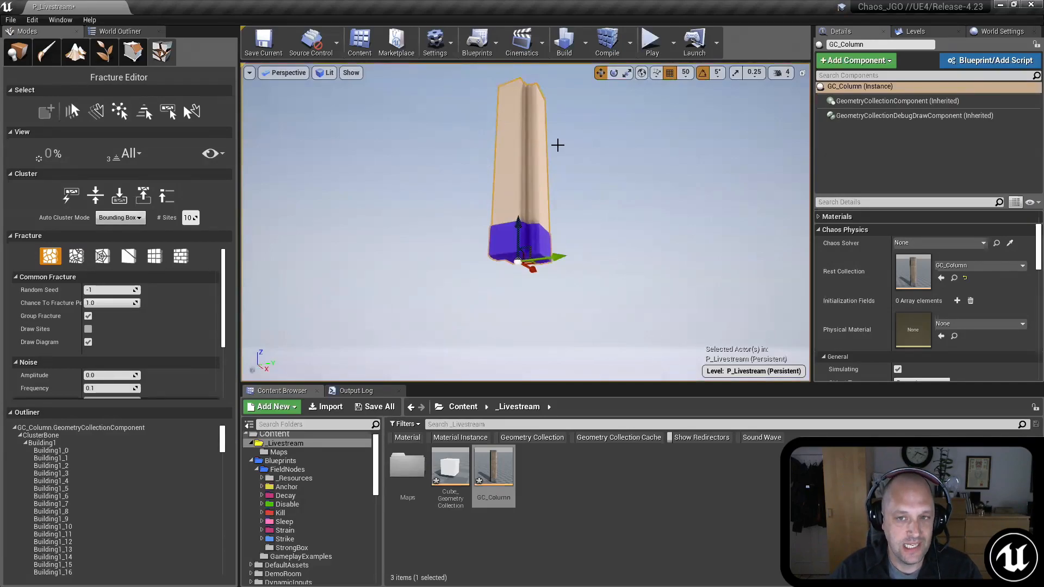
click(95, 197)
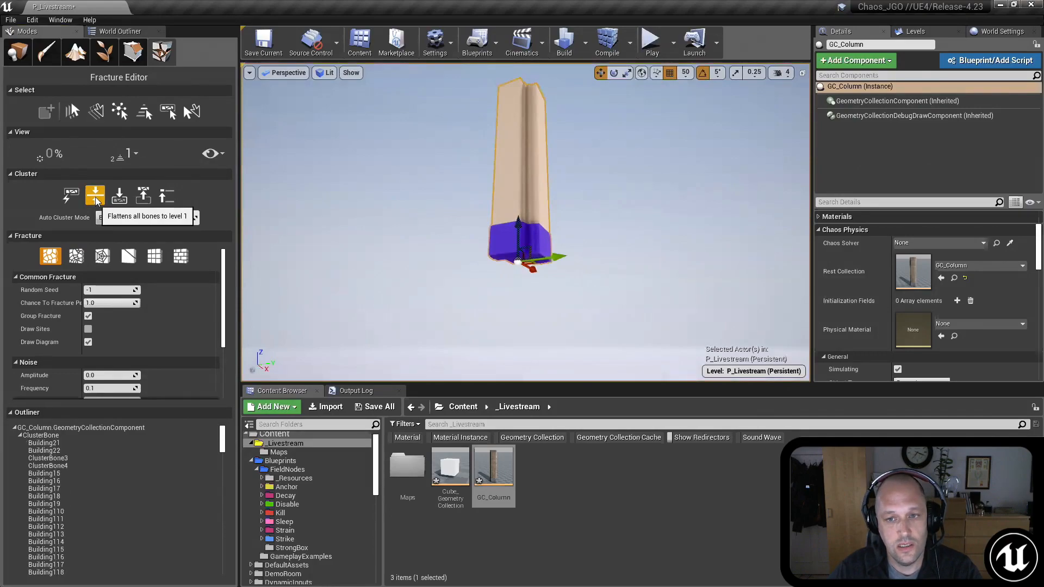
Step: Examine the flattened column's pieces at level 1 and Root with the exploded view at 30%
right_drag(373, 154, 389, 130)
key(shift+s)
right_drag(404, 173, 398, 179)
key(shift+w)
key(shift+w)
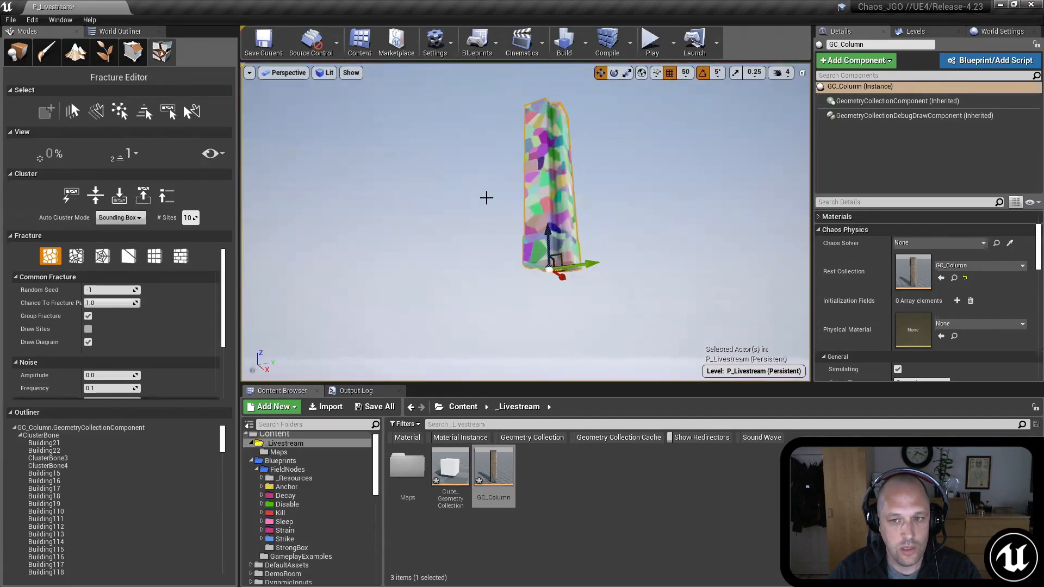
key(shift+s)
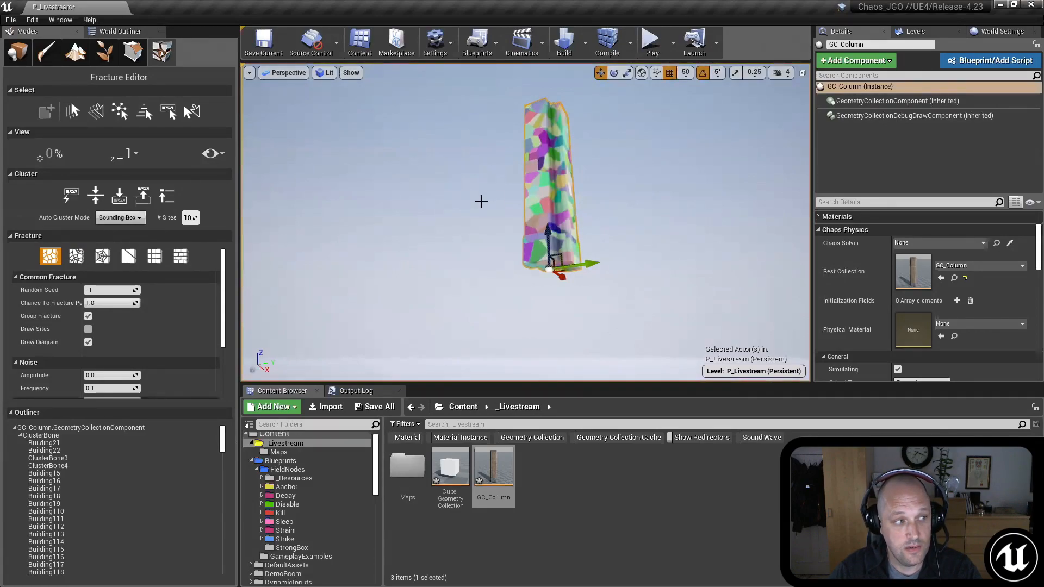
mouse_move(481, 202)
right_down()
mouse_move(496, 207)
mouse_move(478, 196)
right_up()
key(shift+e)
key(shift+e)
key(shift+e)
key(s)
key(shift+w)
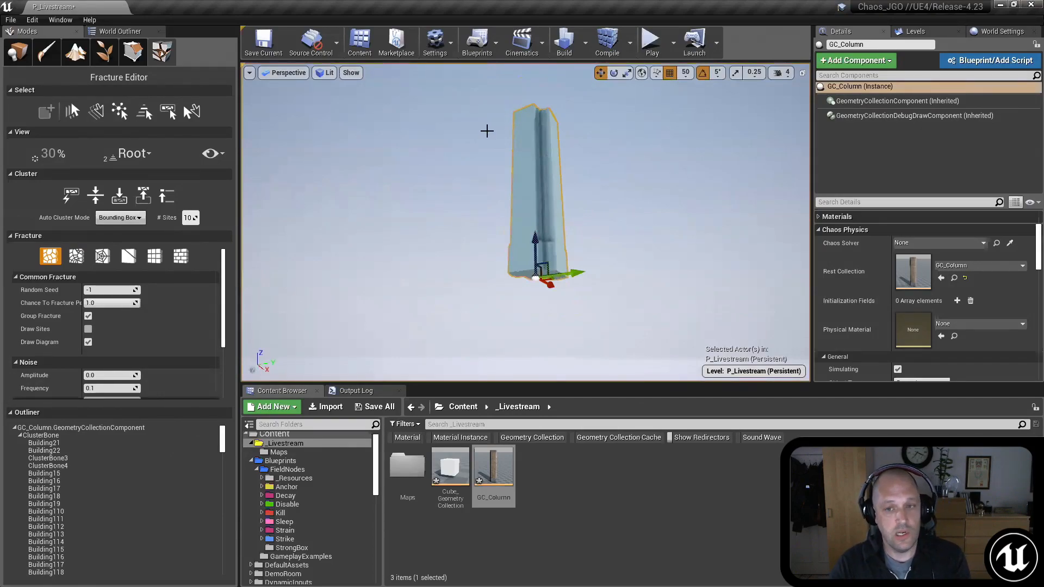
mouse_move(602, 152)
right_down()
mouse_move(604, 176)
mouse_move(602, 151)
right_up()
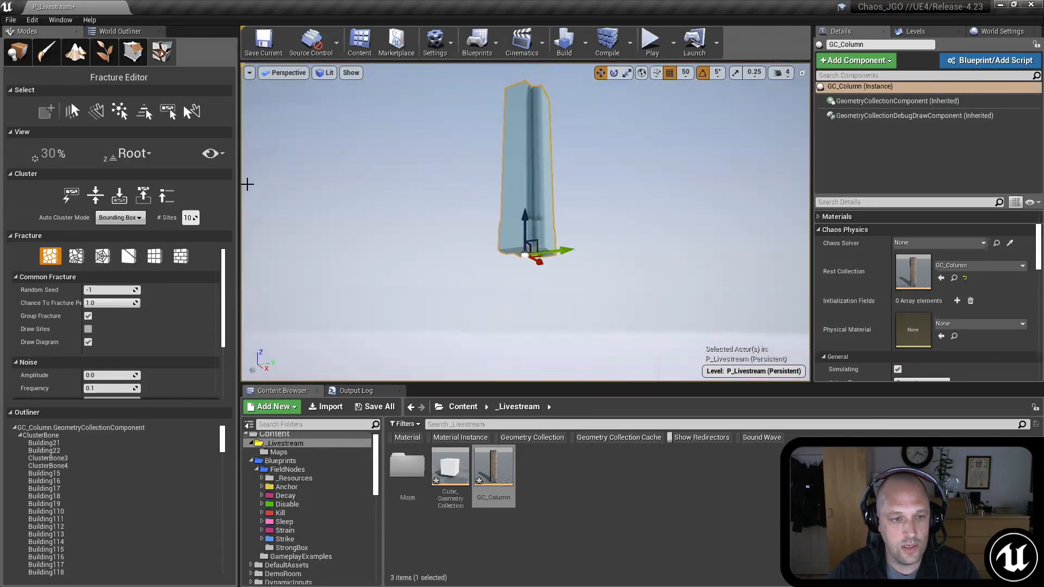
Step: Show the column's level 1 bones and collapse the exploded view to 0%
right_drag(440, 180, 425, 200)
key(shift+s)
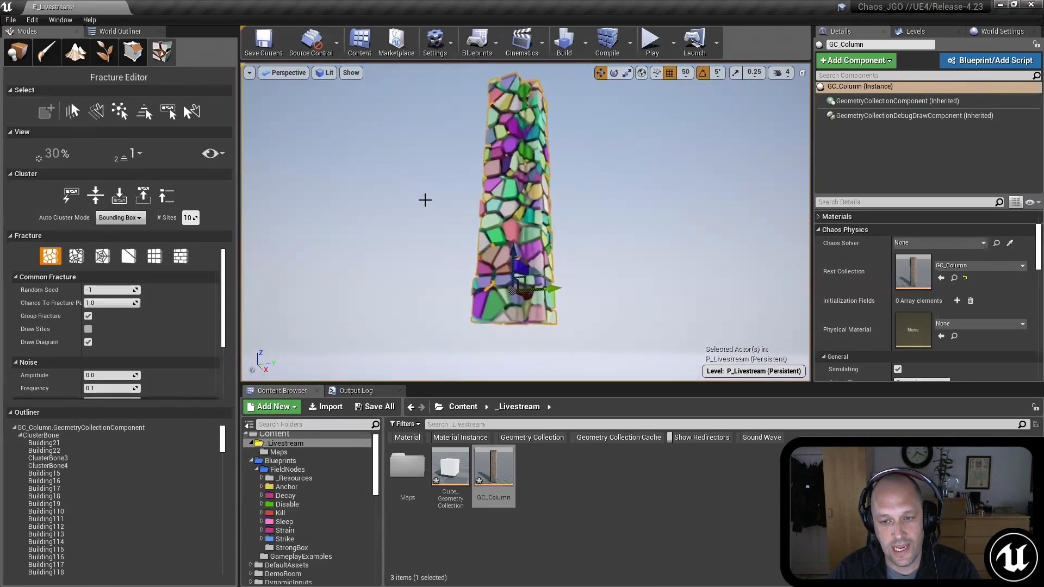
key(shift+q)
key(shift+q)
key(shift+q)
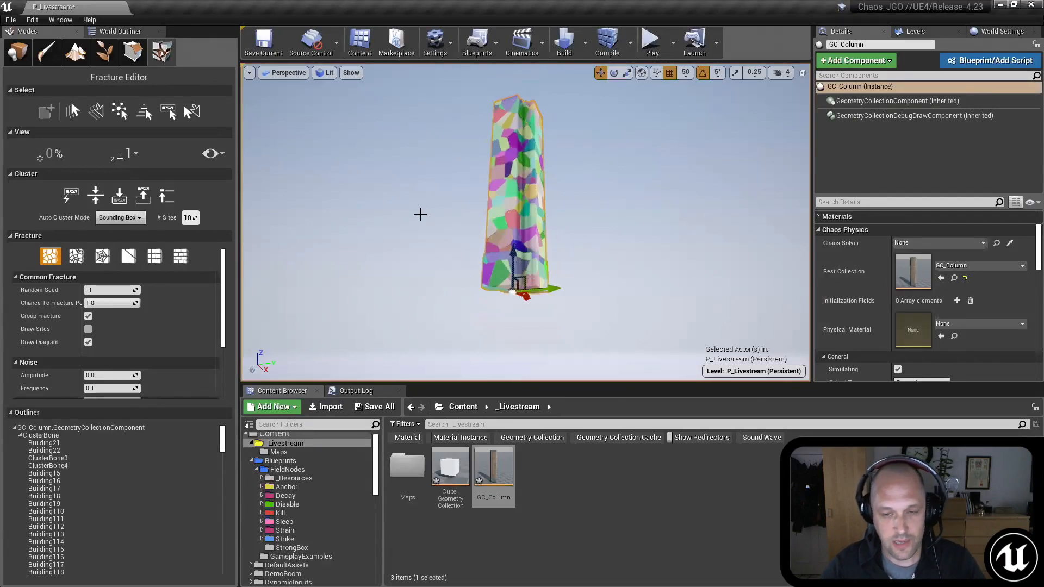
Step: Run the console command GeometryCollection.PrintDetailedStatisticsSummary on the selected column
key(grave)
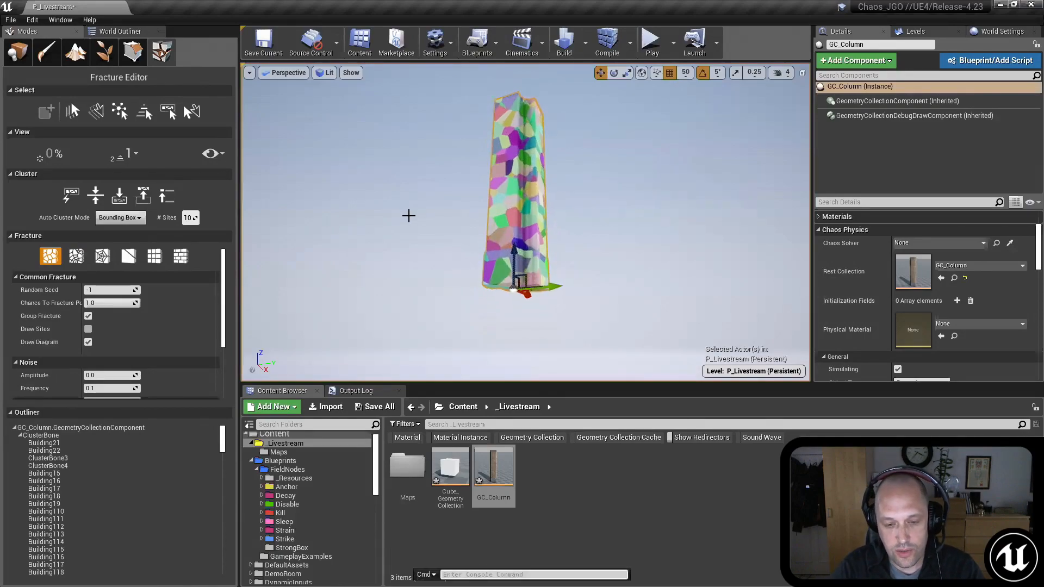
key(Up)
key(Up)
key(Up)
key(Up)
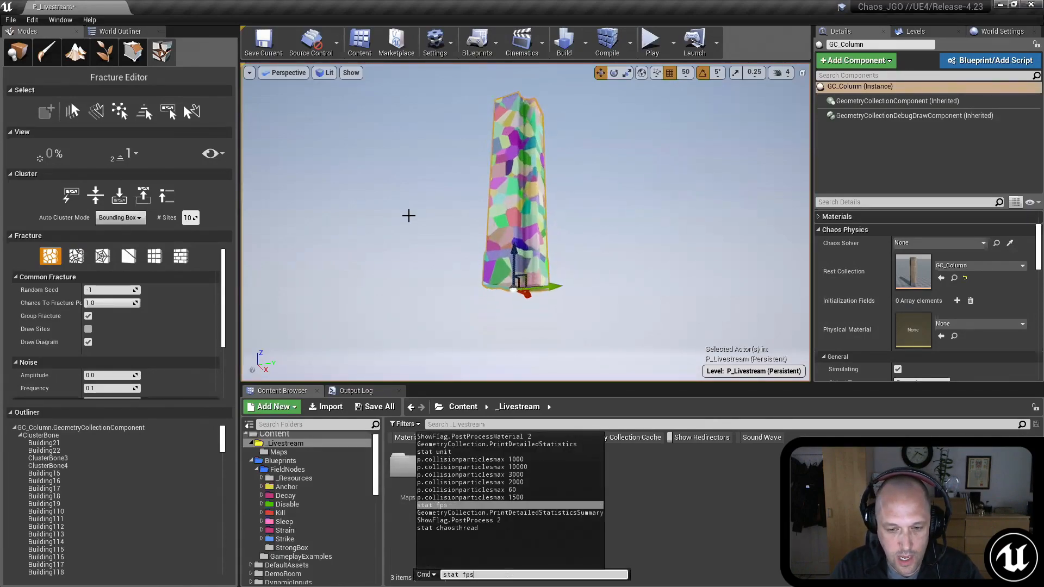
key(Down)
key(Down)
key(Down)
key(Up)
key(Up)
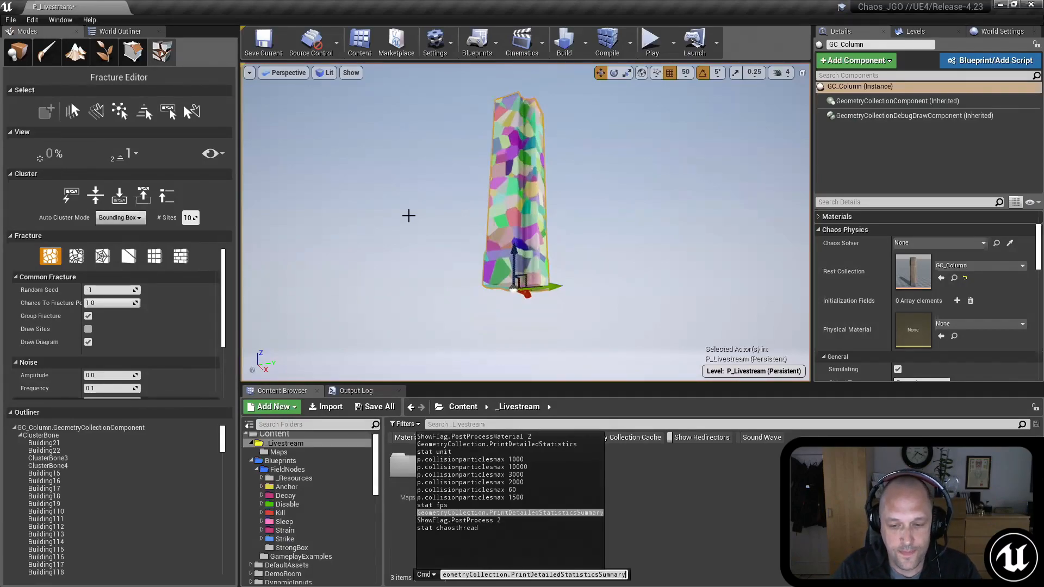
key(Return)
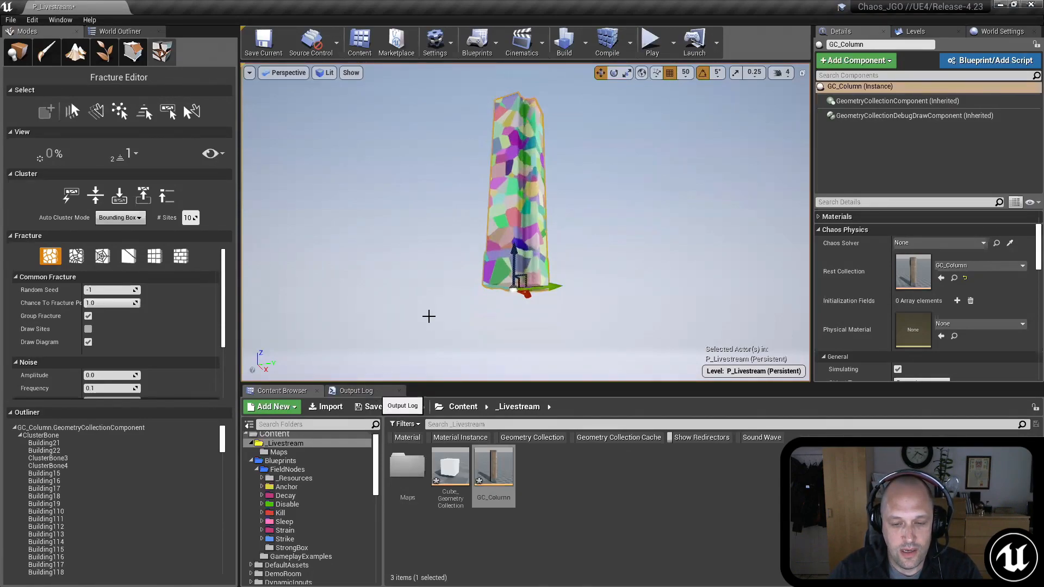
Step: Read the printed statistics in the Output Log and clear the log
scroll(323, 468, up, 5)
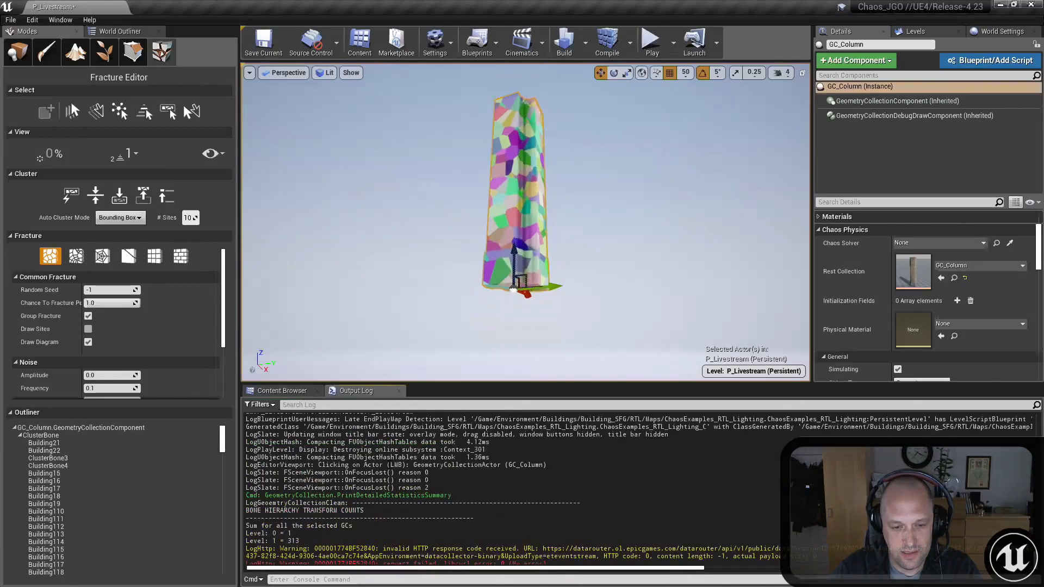
scroll(324, 468, down, 3)
right_click(313, 494)
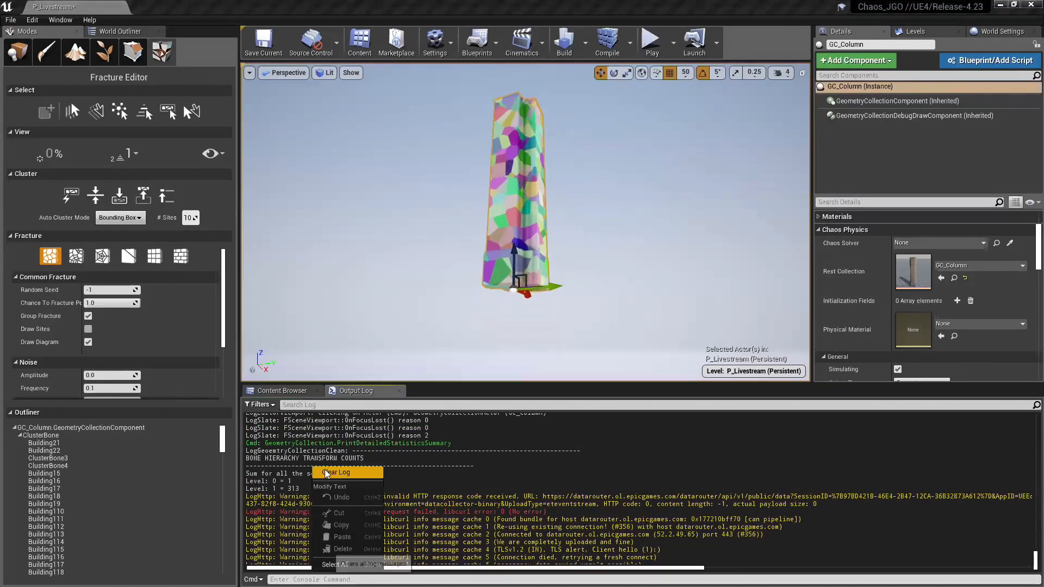
click(348, 563)
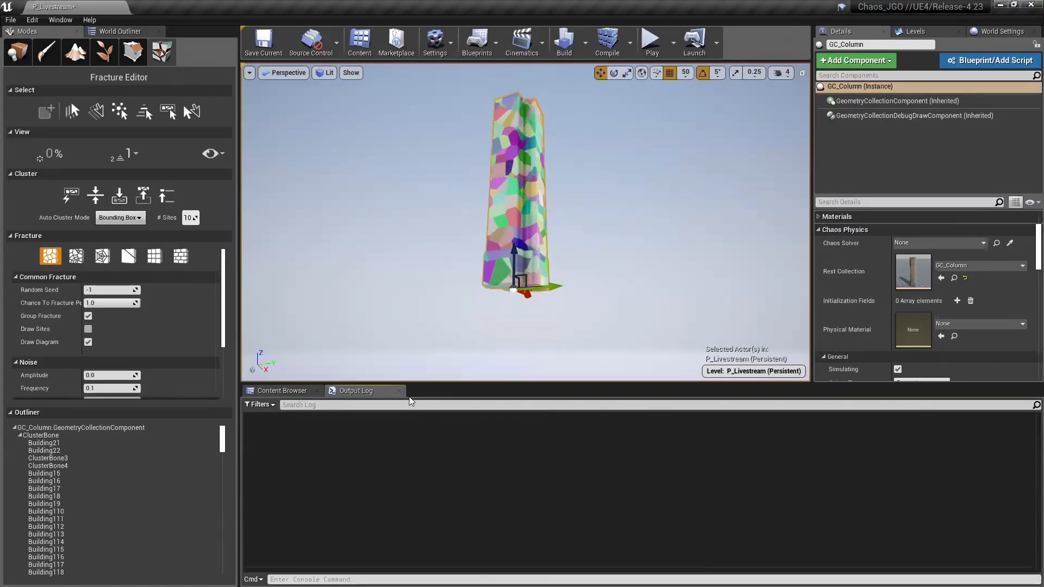
right_click(430, 533)
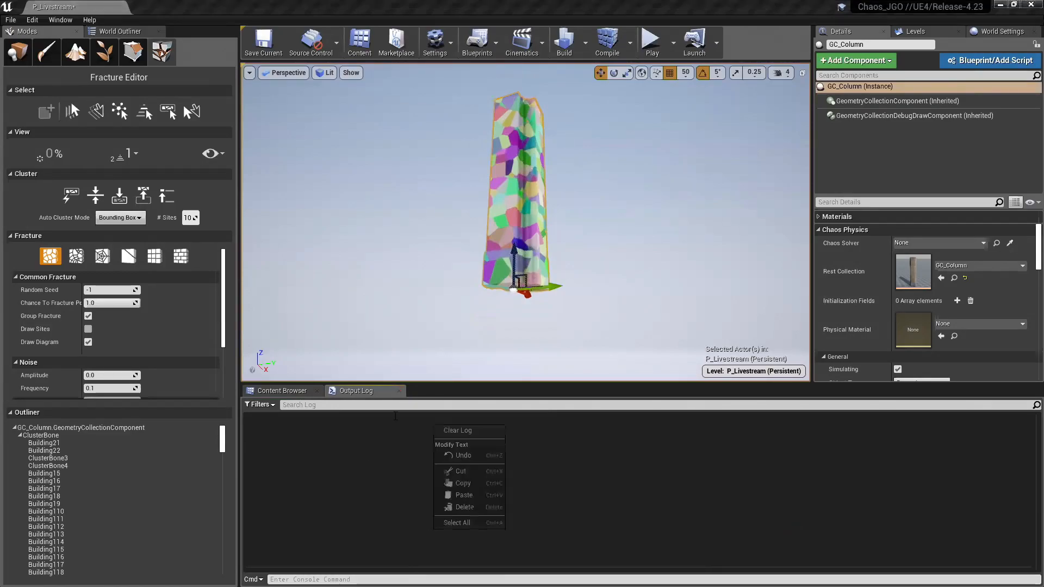
Step: Run GeometryCollection.PrintDetailedStatisticsSummary again to print the column's bone counts in the cleared log
right_drag(413, 261, 405, 271)
key(grave)
key(Up)
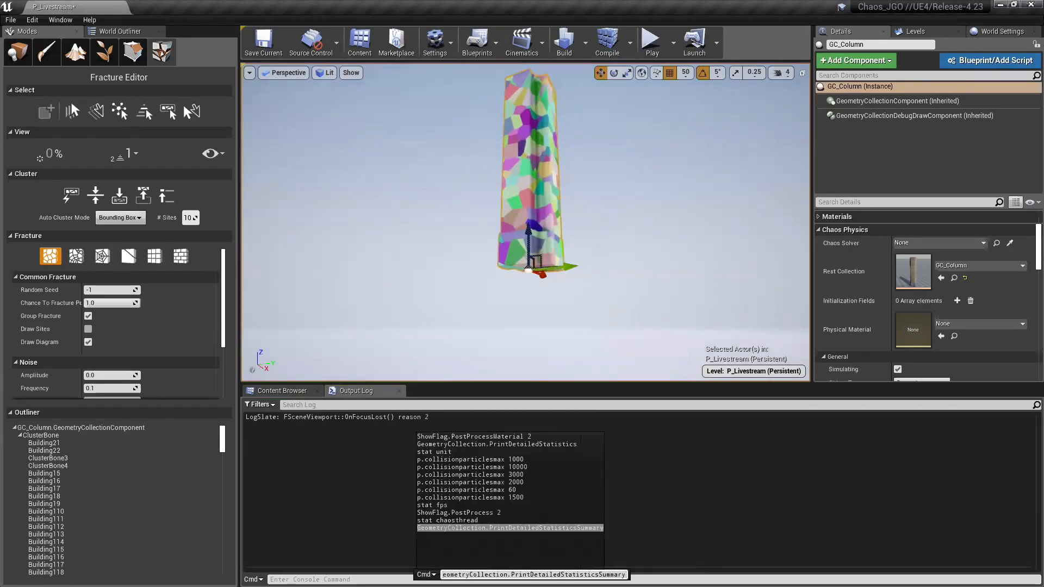
key(Return)
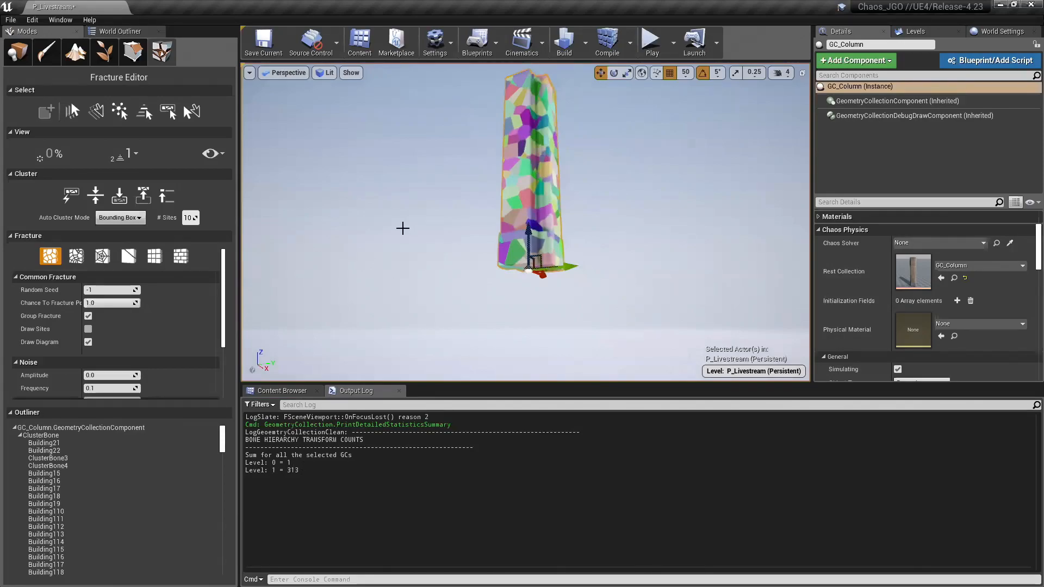
Step: Auto-cluster the column's level 1 bones using Bounding Box mode with 100 sites
right_drag(387, 219, 387, 219)
click(190, 217)
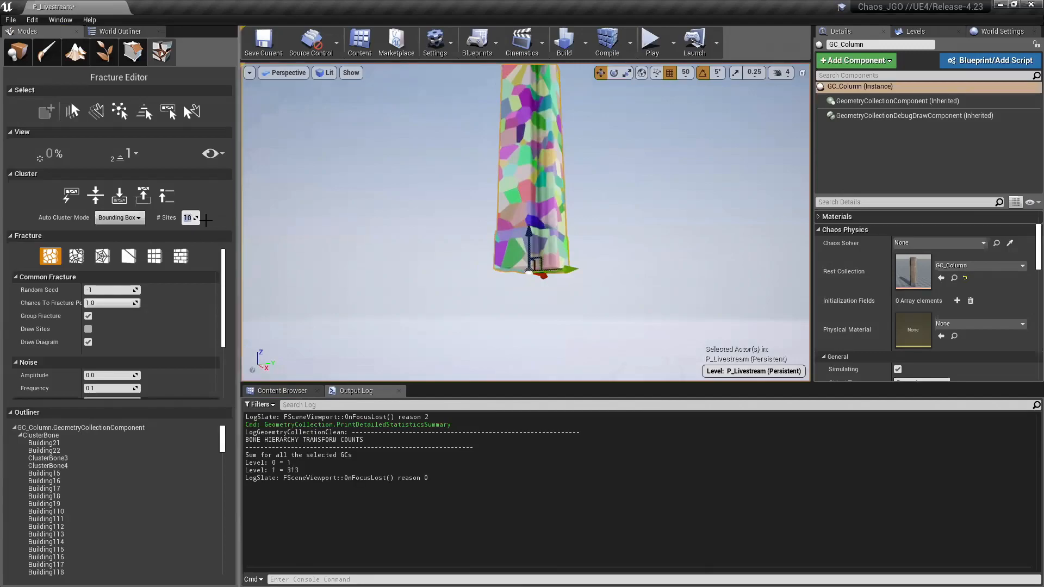
text(100)
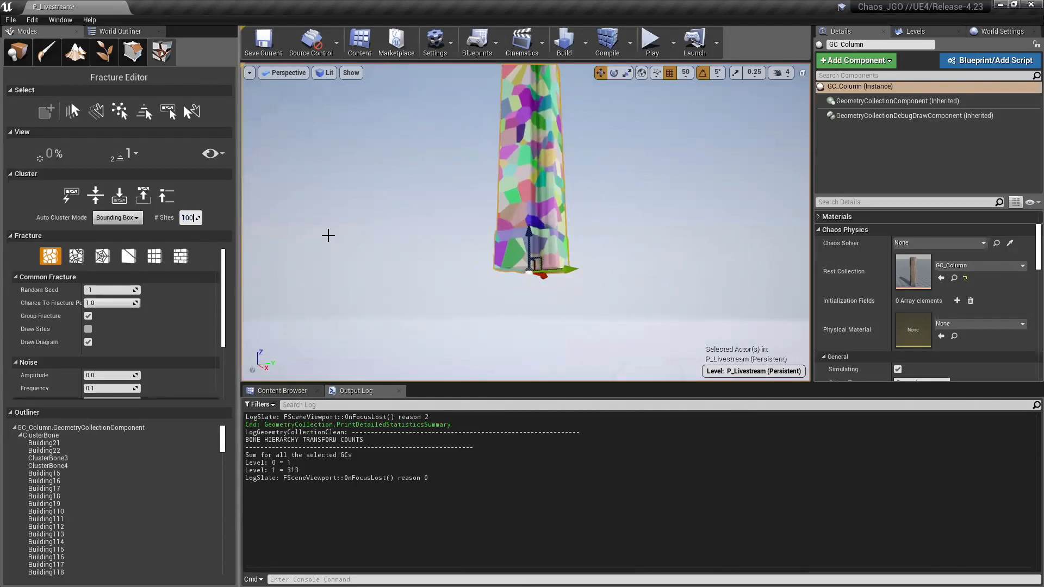
click(68, 202)
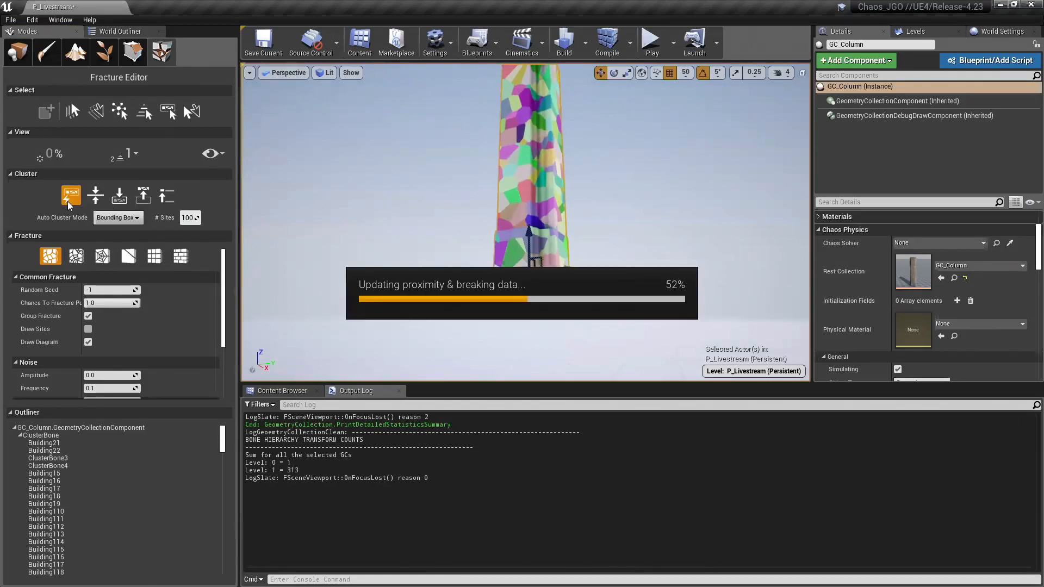
alt+drag(505, 172, 535, 169)
mouse_move(440, 221)
alt+mouse_down()
mouse_move(402, 239)
mouse_move(440, 221)
mouse_move(430, 221)
alt+mouse_up()
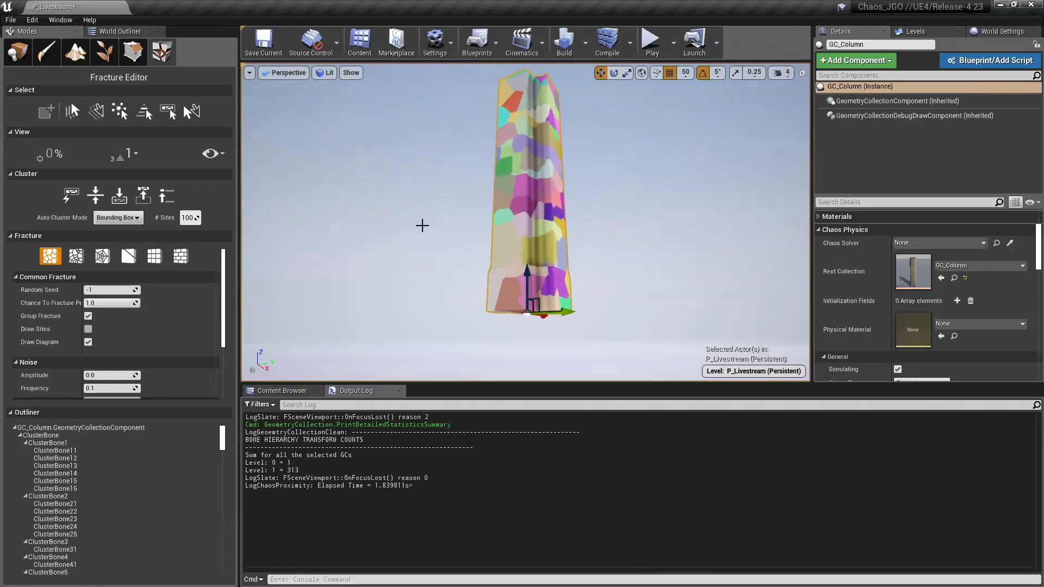
Step: Spread the column's new clusters apart with the exploded view at 70% to examine them
key(shift+e)
key(shift+e)
key(shift+e)
key(shift+e)
key(shift+e)
key(shift+e)
key(shift+e)
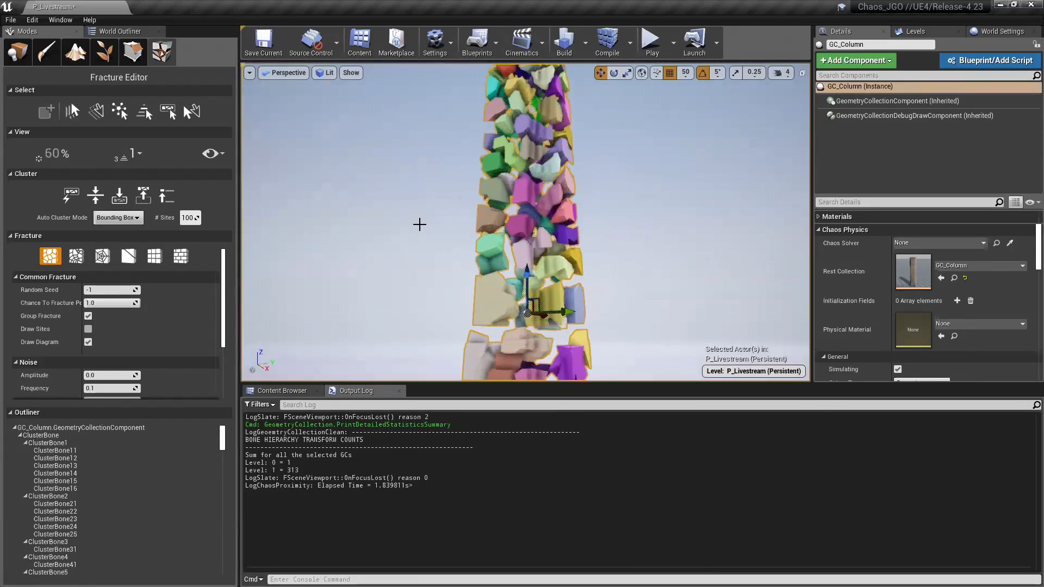
alt+drag(420, 225, 421, 220)
mouse_move(421, 221)
right_down()
mouse_move(430, 244)
mouse_move(409, 250)
mouse_move(411, 280)
mouse_move(419, 214)
mouse_move(423, 244)
mouse_move(429, 228)
right_up()
Step: Auto-cluster the column's clusters again with 50 sites to add a coarser level
click(188, 218)
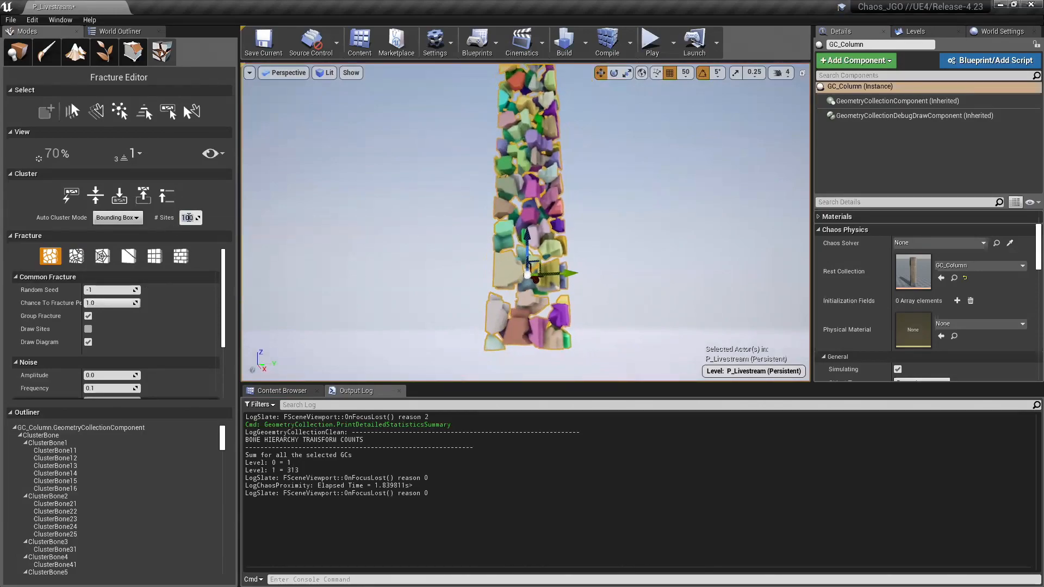
text(50)
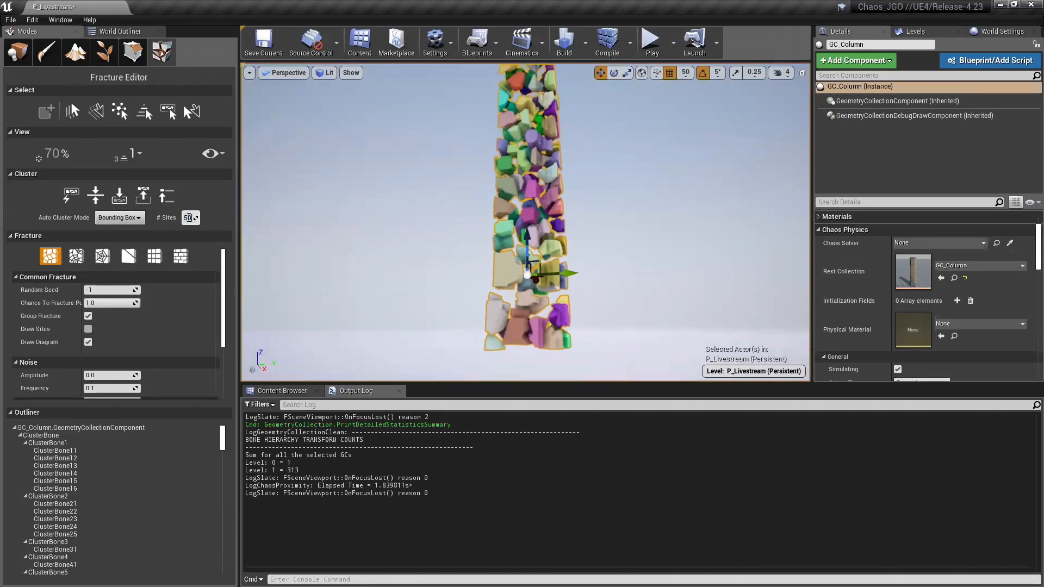
click(62, 197)
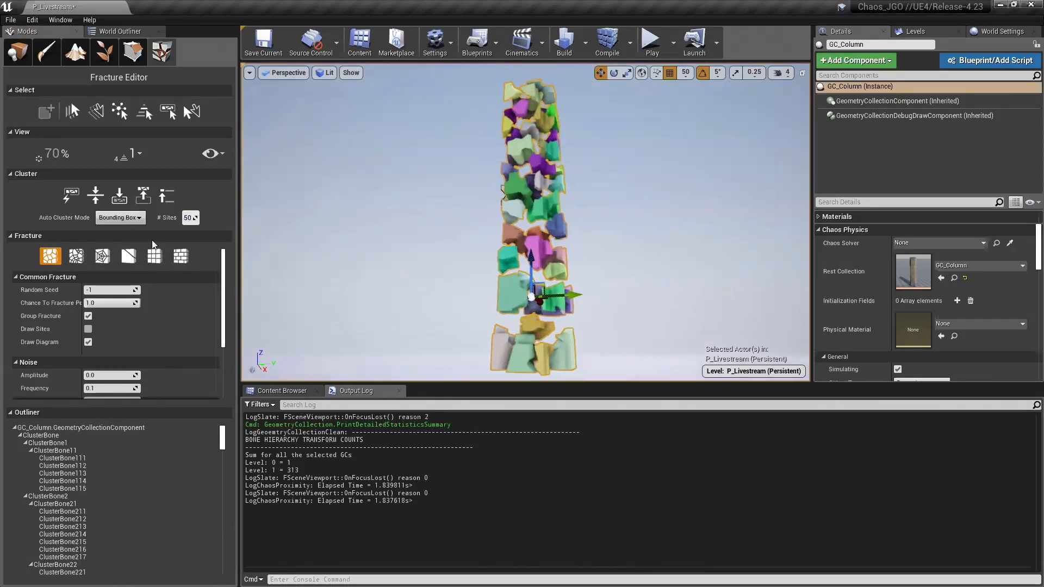
Step: Auto-cluster the column once more with 15 sites to form the largest chunks
click(188, 218)
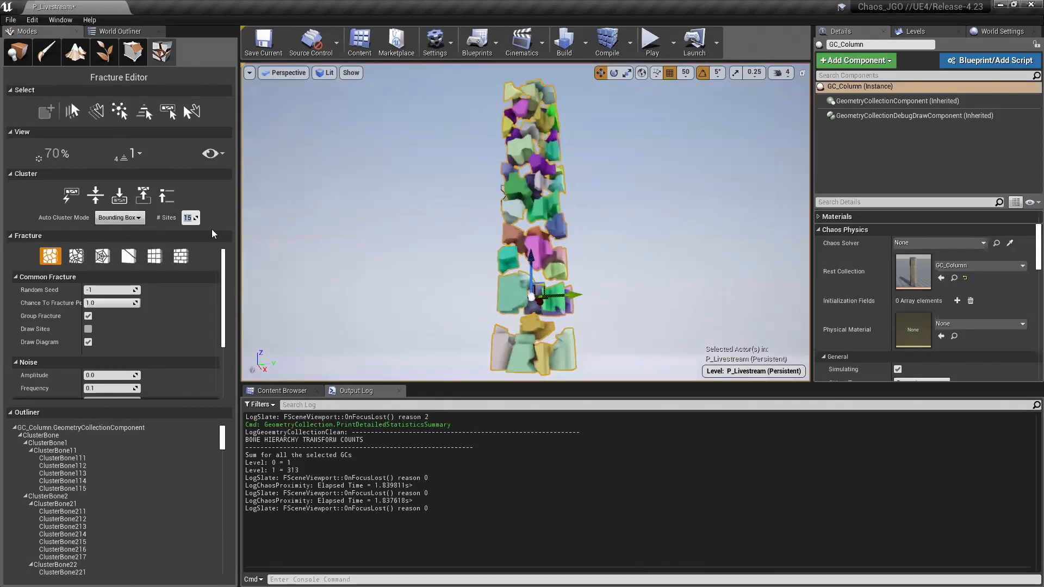
click(71, 197)
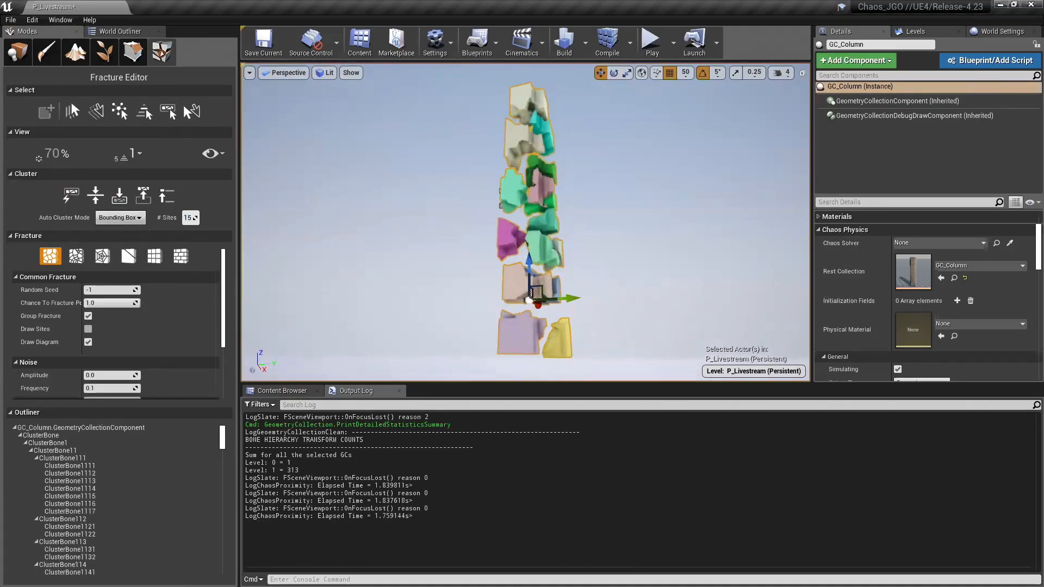
mouse_move(431, 168)
right_down()
mouse_move(428, 186)
mouse_move(431, 168)
right_up()
Step: Step the displayed fracture level from Root to level 2 to inspect the exploded clusters
key(shift+s)
scroll(431, 168, up, 5)
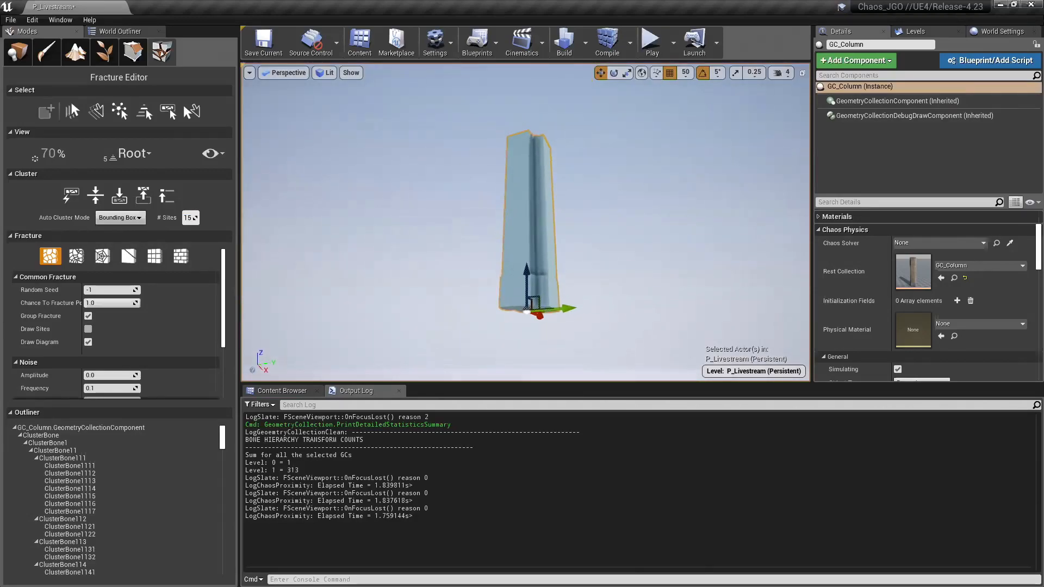
key(shift+w)
key(shift+w)
key(shift+w)
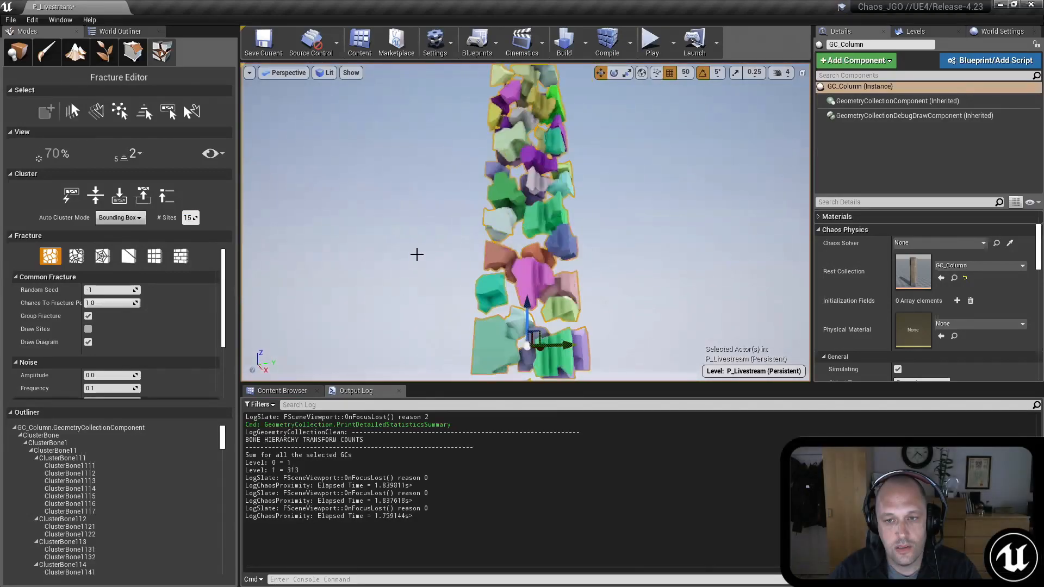
Step: Reduce the exploded view to 10% and compare the column's clusters at levels 1 and 2
key(shift+q)
key(shift+q)
key(shift+q)
key(shift+q)
key(shift+s)
key(shift+q)
key(shift+q)
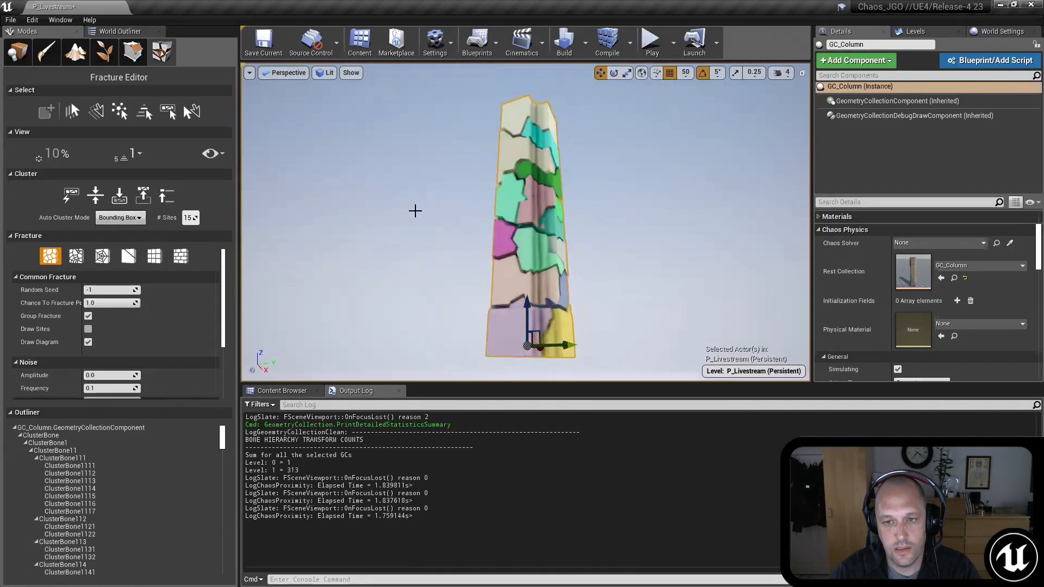
key(shift+s)
key(shift+w)
Step: Turn off the bone colors and step the displayed fracture level through All and back to Root
key(shift+w)
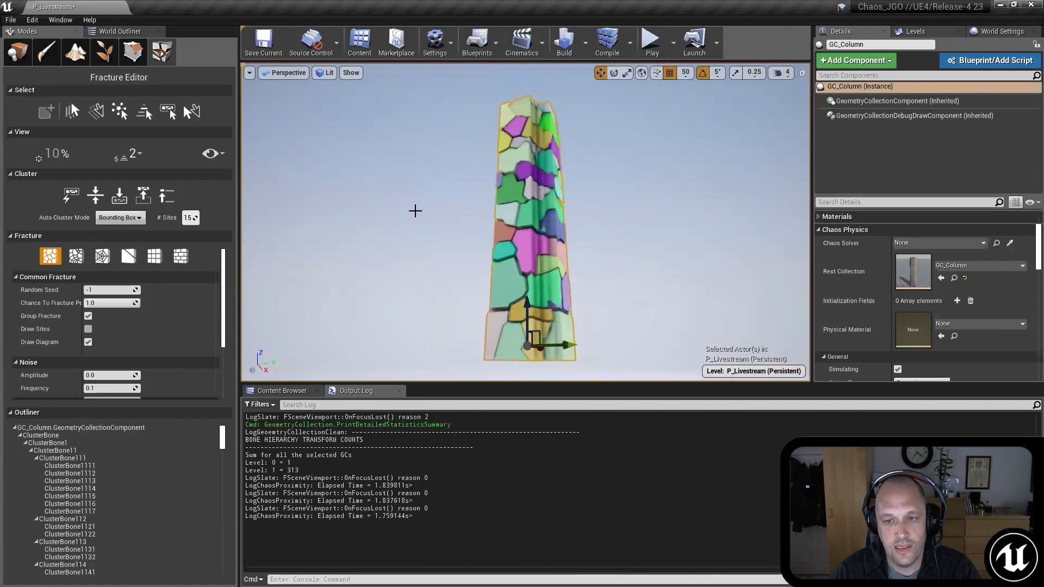
key(shift+r)
key(shift+w)
key(shift+w)
key(shift+w)
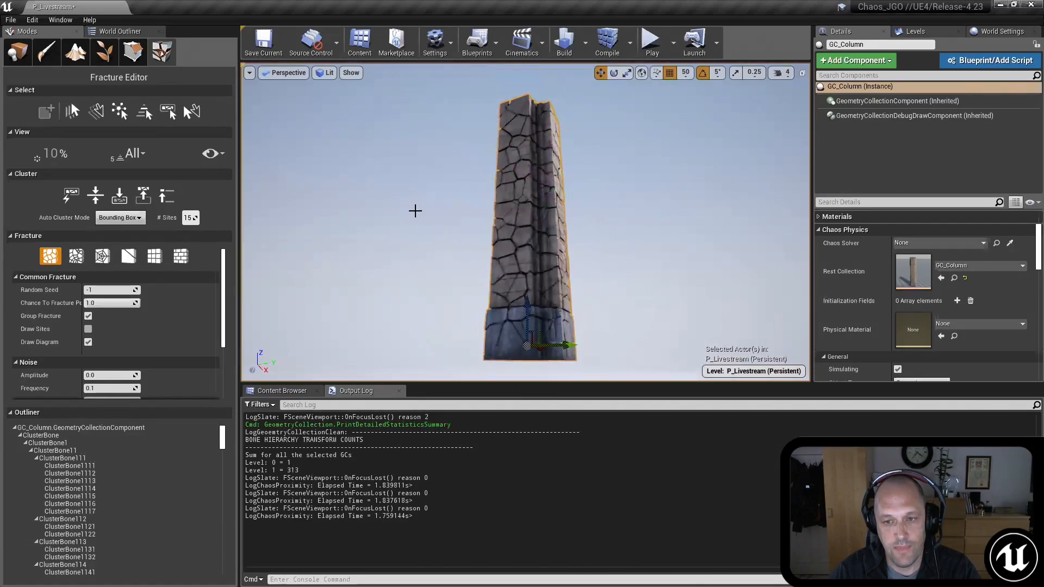
key(shift+s)
key(shift+s)
key(shift+s)
key(shift+s)
key(shift+s)
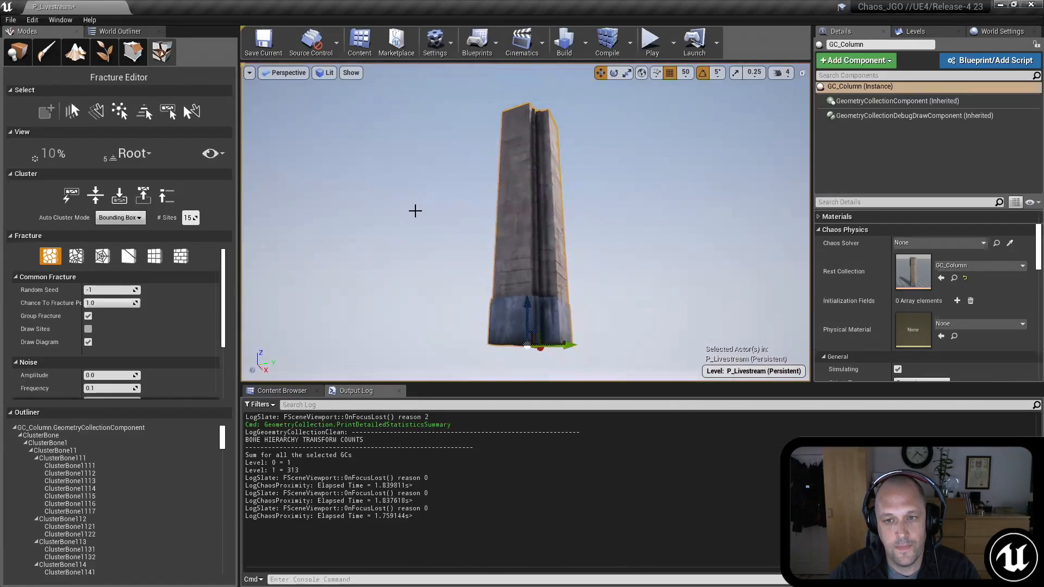
Step: Display fracture level 1 of the column and examine its large clusters from several distances and angles
mouse_move(415, 211)
right_down()
mouse_move(416, 224)
mouse_move(409, 206)
mouse_move(419, 201)
mouse_move(407, 203)
right_up()
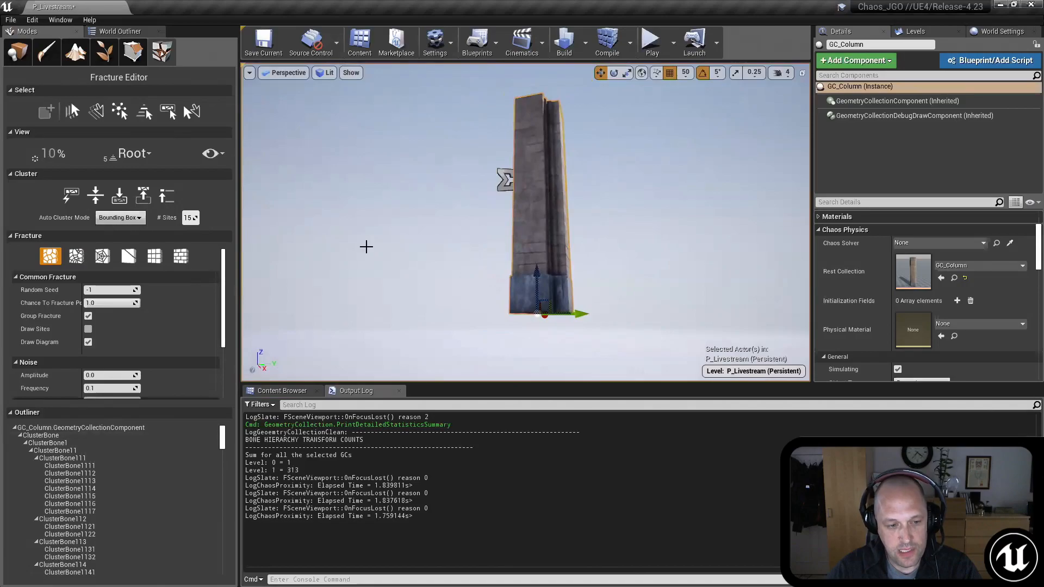
right_drag(413, 203, 413, 201)
mouse_move(516, 139)
right_down()
mouse_move(519, 164)
mouse_move(506, 136)
right_up()
click(135, 153)
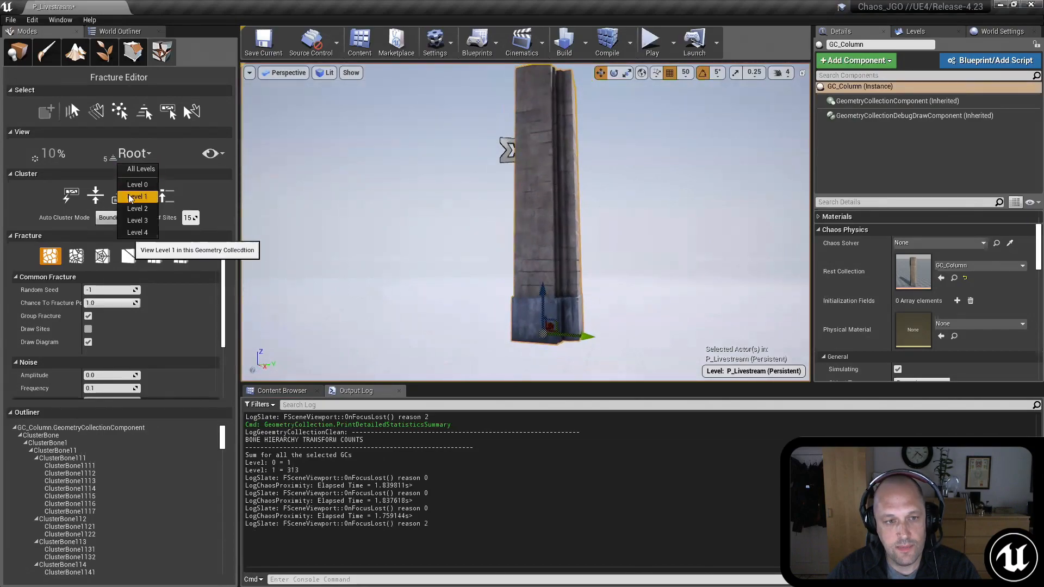
click(136, 197)
right_drag(474, 210, 472, 206)
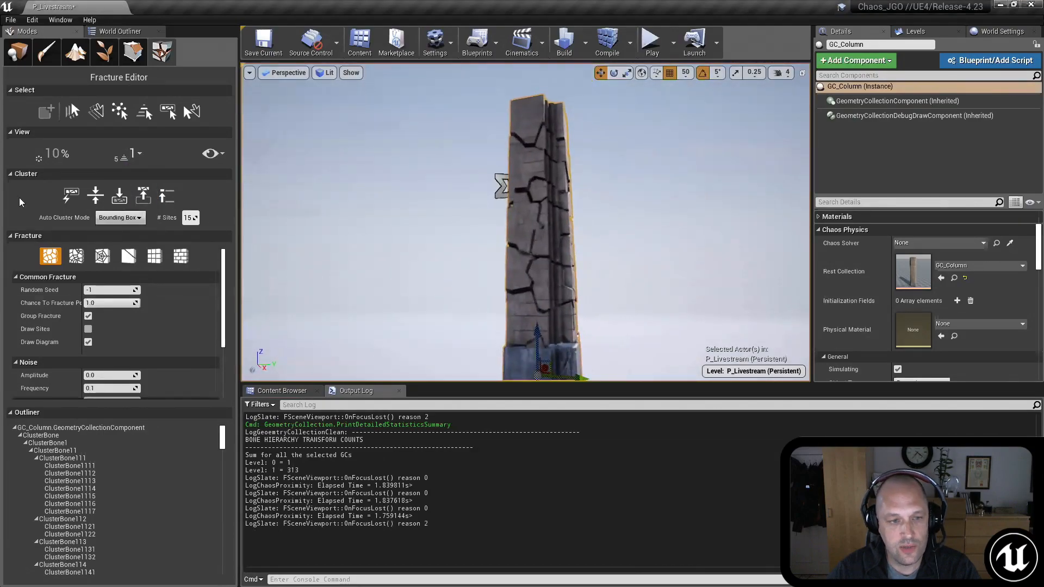
click(136, 157)
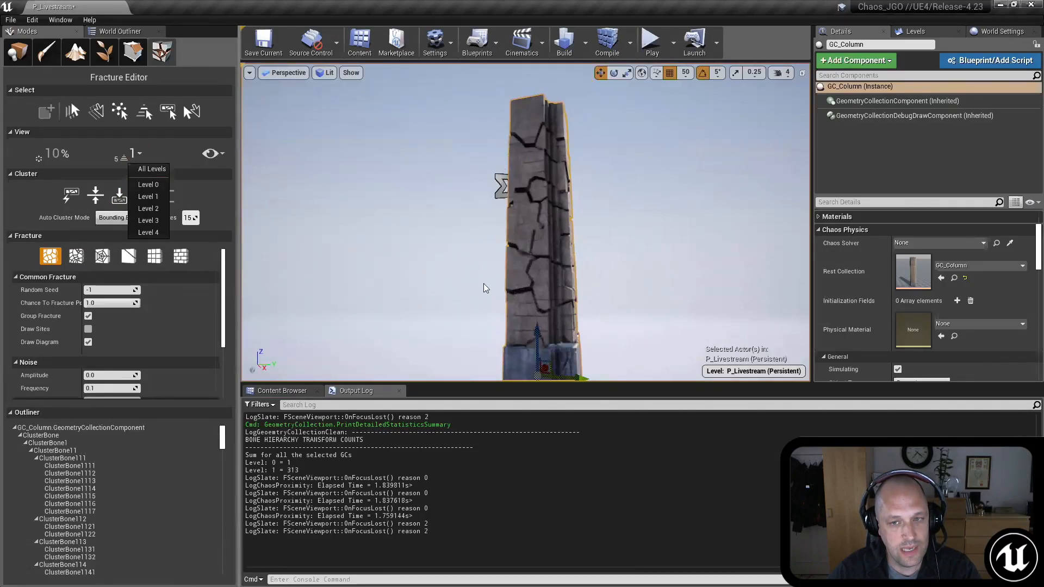
mouse_move(484, 284)
right_down()
mouse_move(482, 336)
mouse_move(486, 298)
right_up()
key(s)
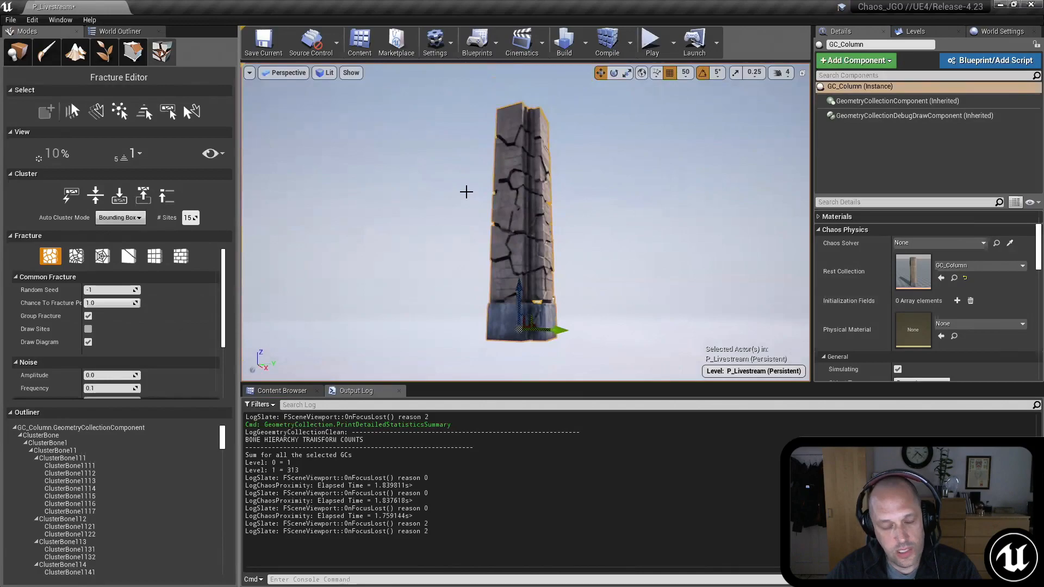
right_drag(482, 178, 478, 192)
key(s)
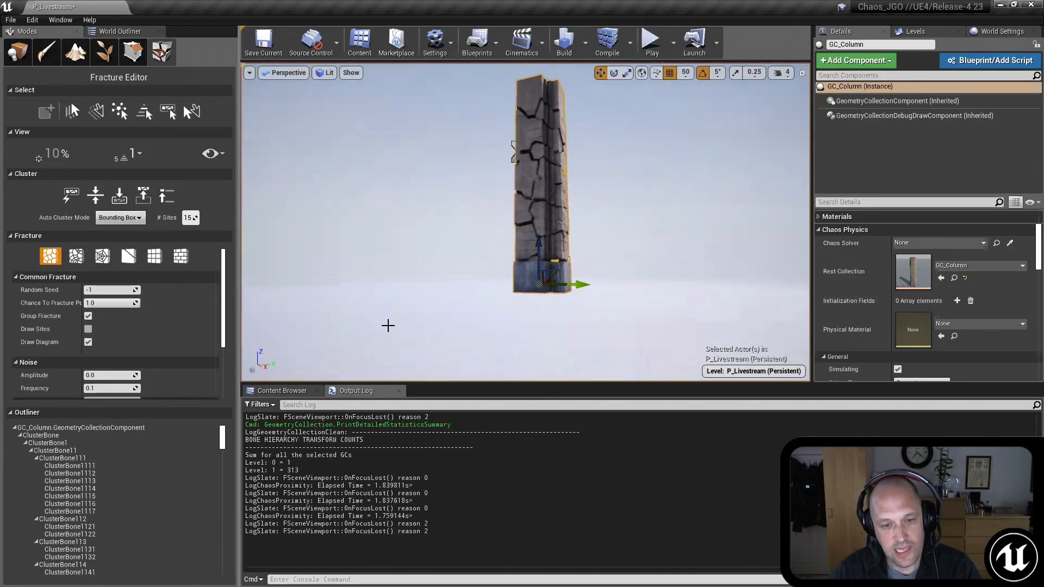
right_drag(459, 203, 458, 188)
Step: Reset the column's exploded view to 0%, then leave the Fracture Editor for Place mode and save the GC_Column asset
key(shift+q)
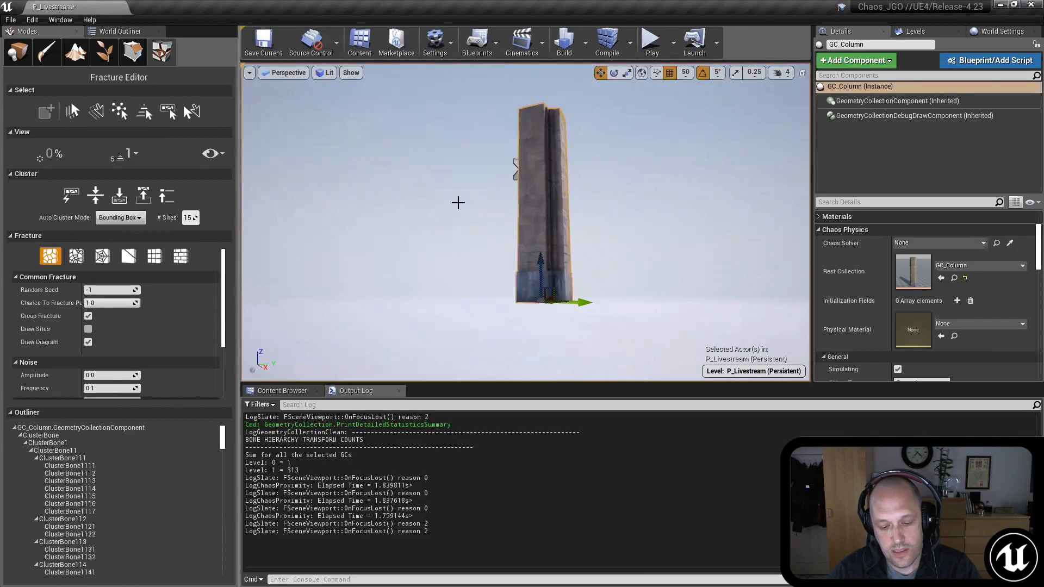
click(21, 58)
click(272, 393)
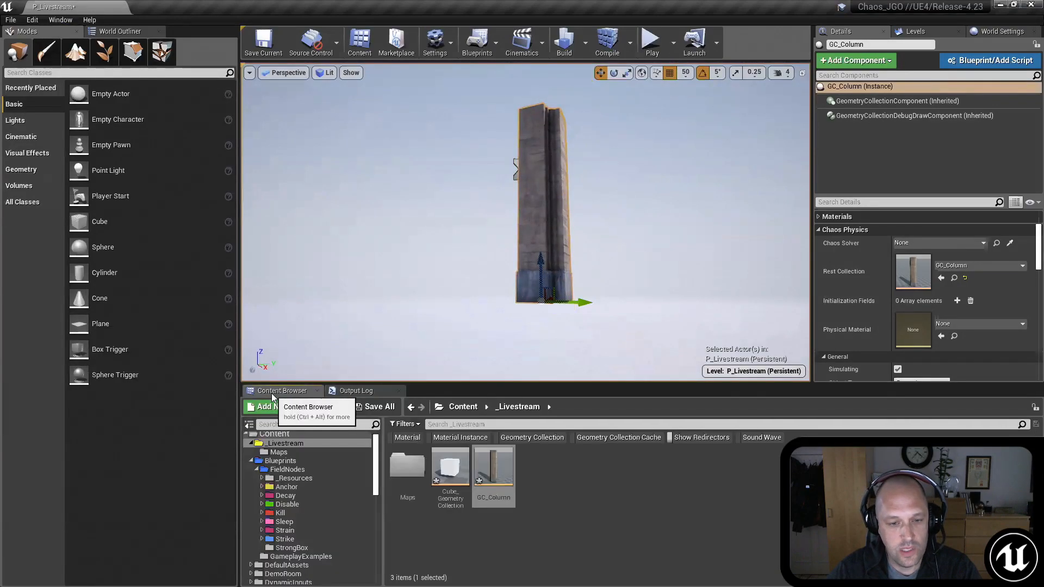
right_click(493, 468)
click(546, 299)
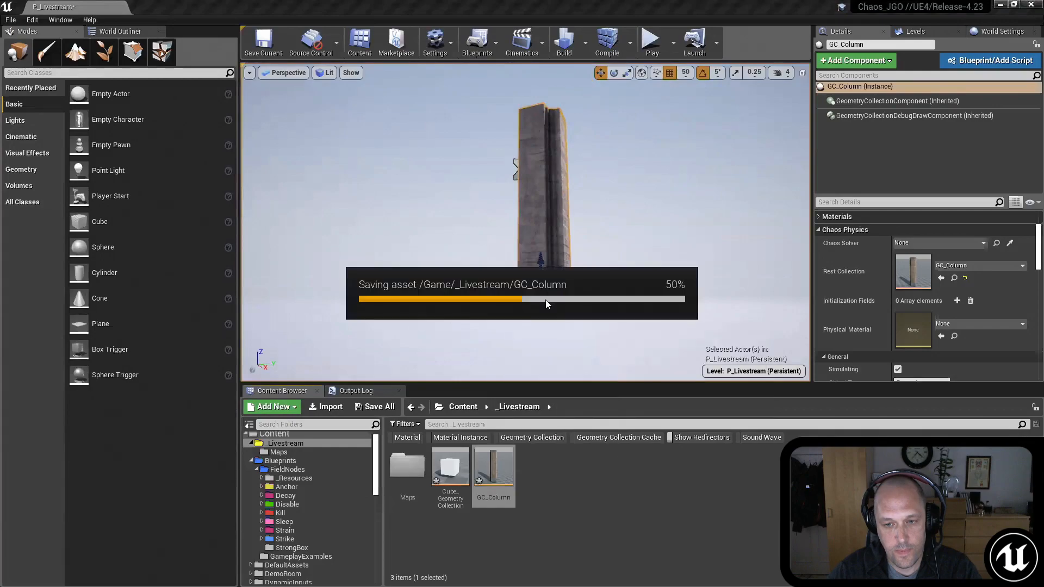
right_drag(545, 299, 567, 306)
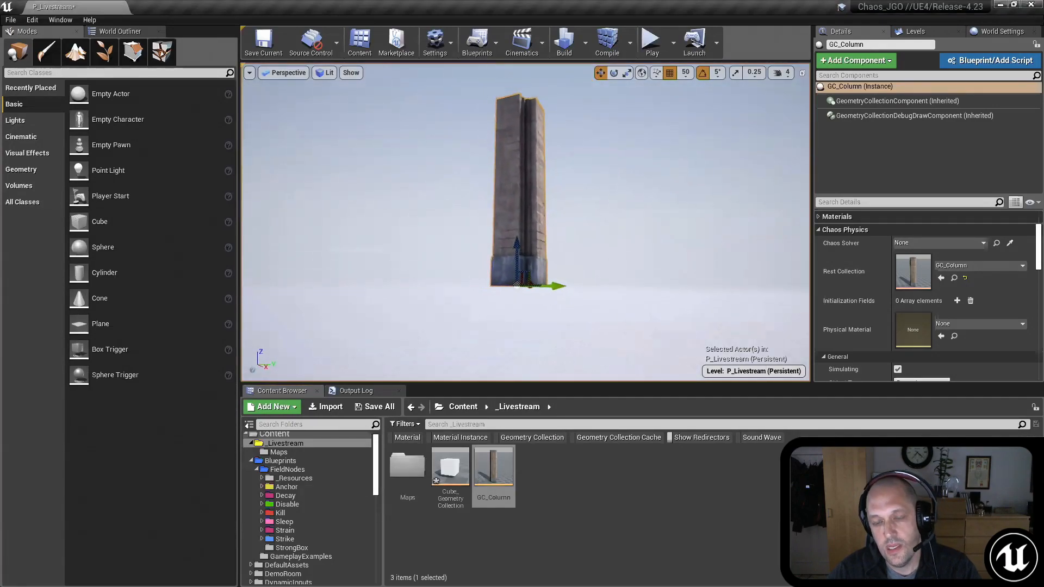
right_drag(689, 224, 689, 236)
right_drag(749, 254, 756, 266)
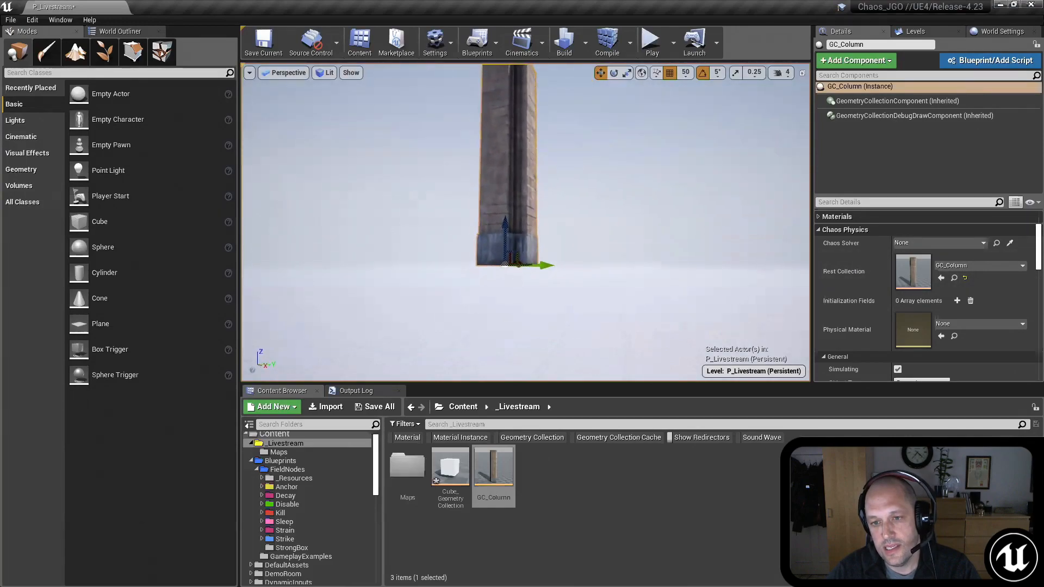
right_drag(696, 247, 699, 252)
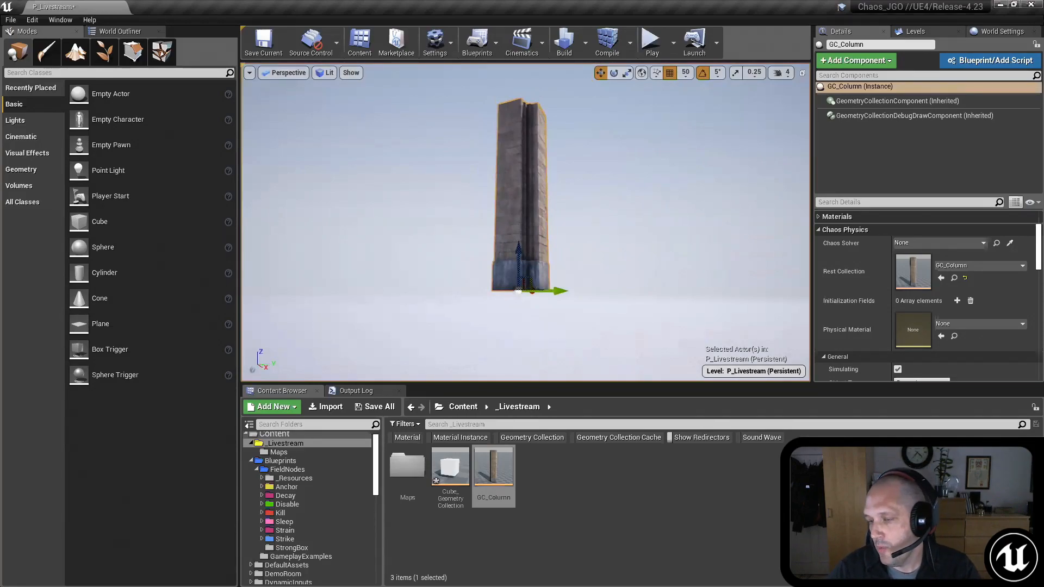
Step: Switch to the running ChaosDestructionDemo project and walk past the 2.B and 2.C collision exhibits to exhibit 2.D
key(alt+Tab)
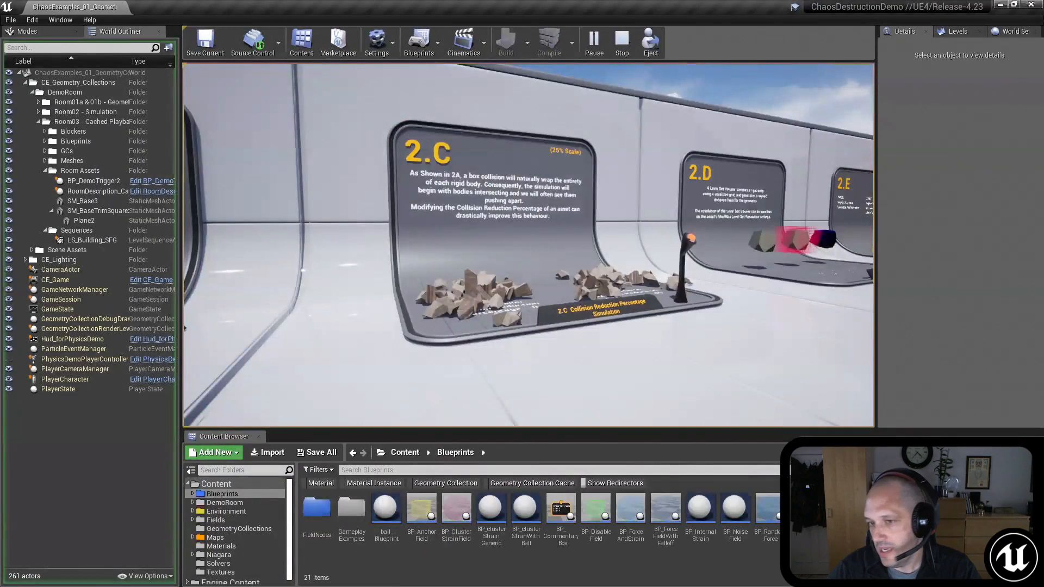
click(528, 245)
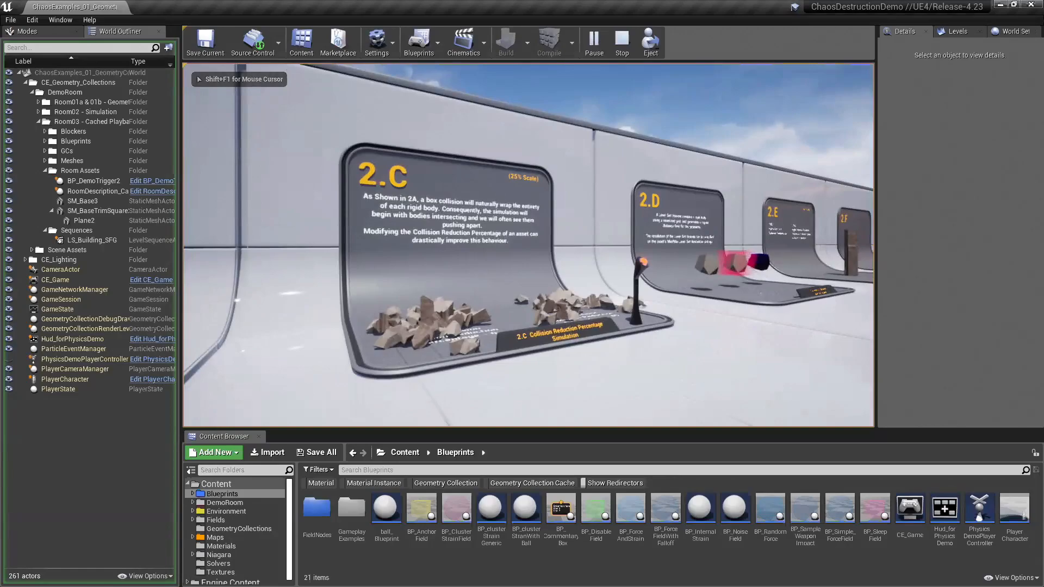
key(w)
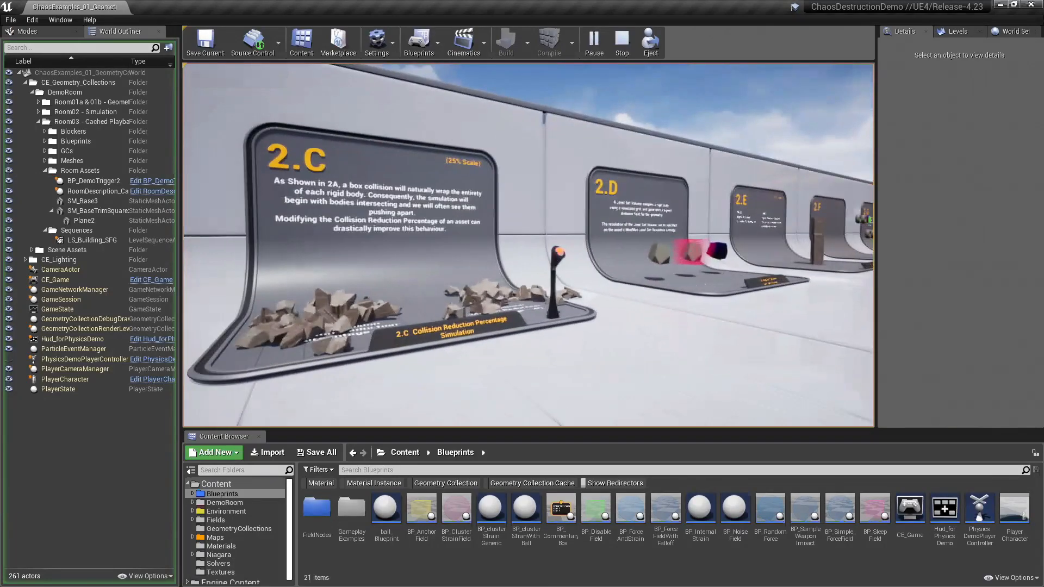
key(w)
key(a)
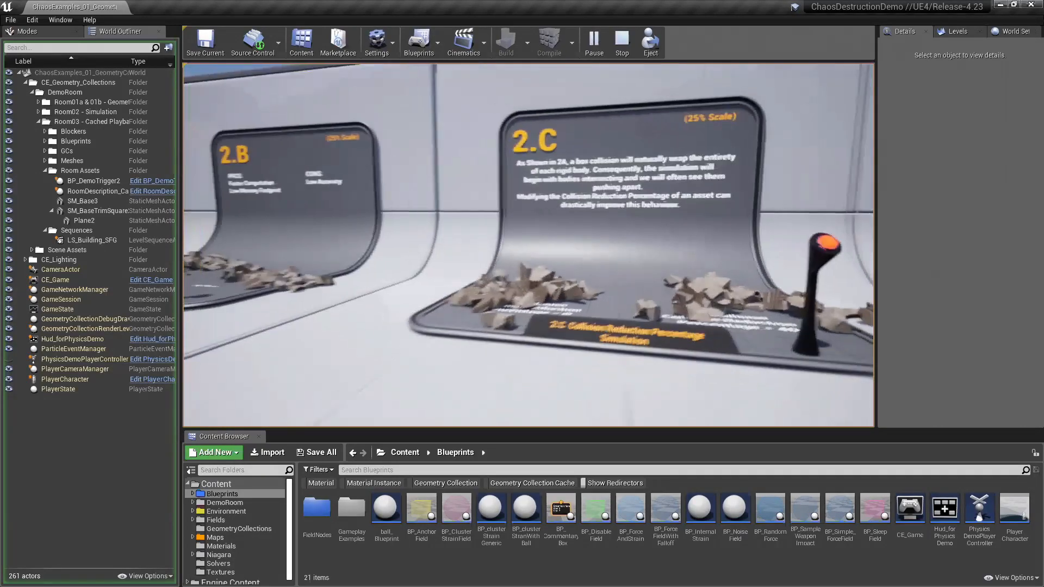
key(w)
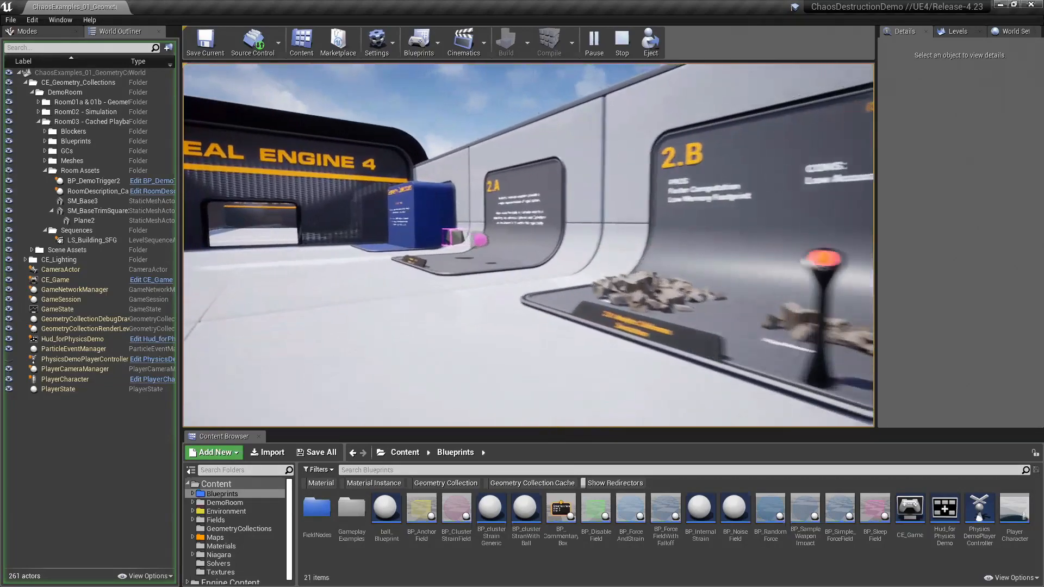
key(w)
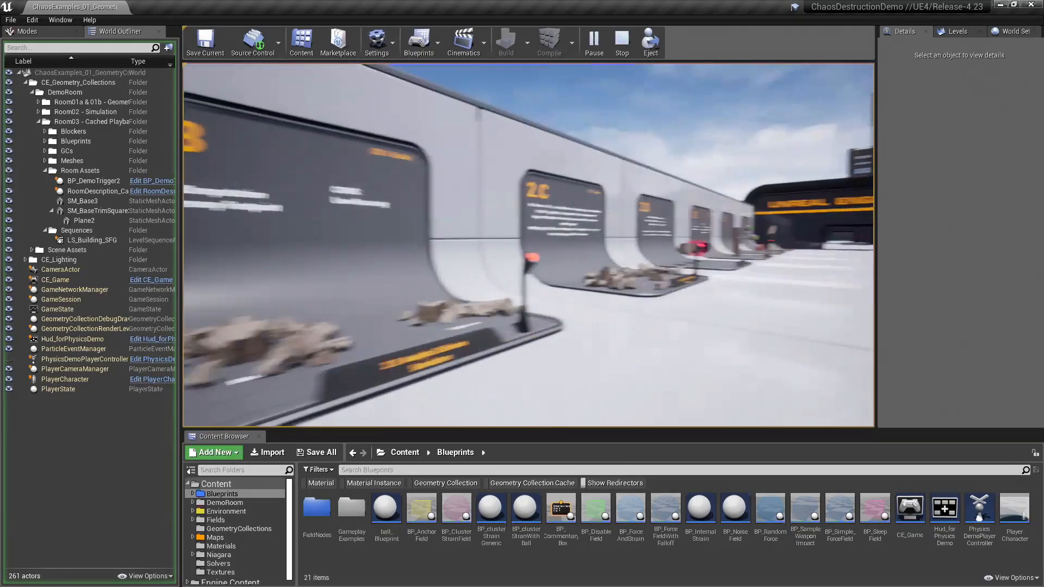
key(w)
key(w)
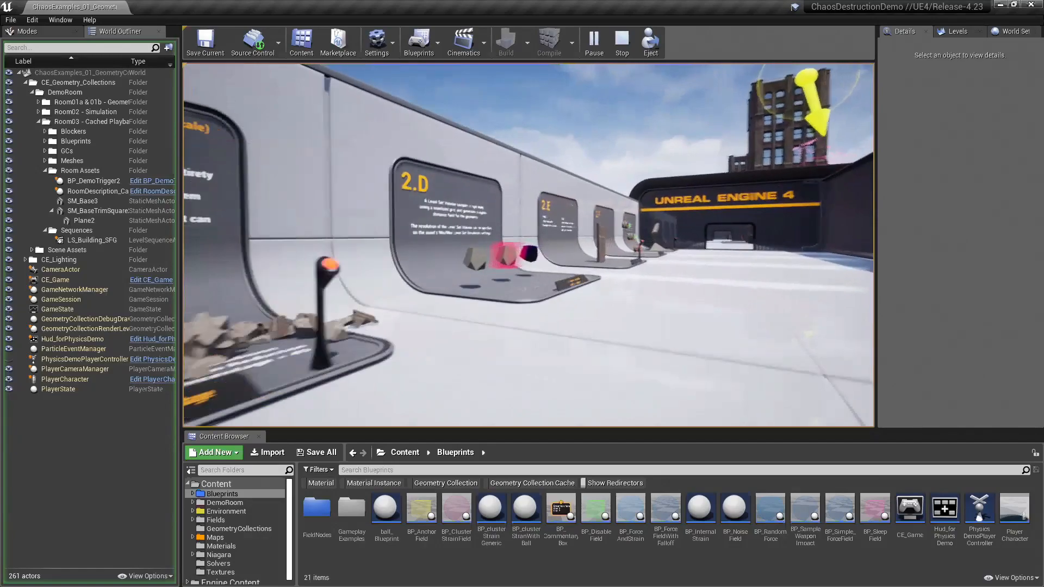
key(w)
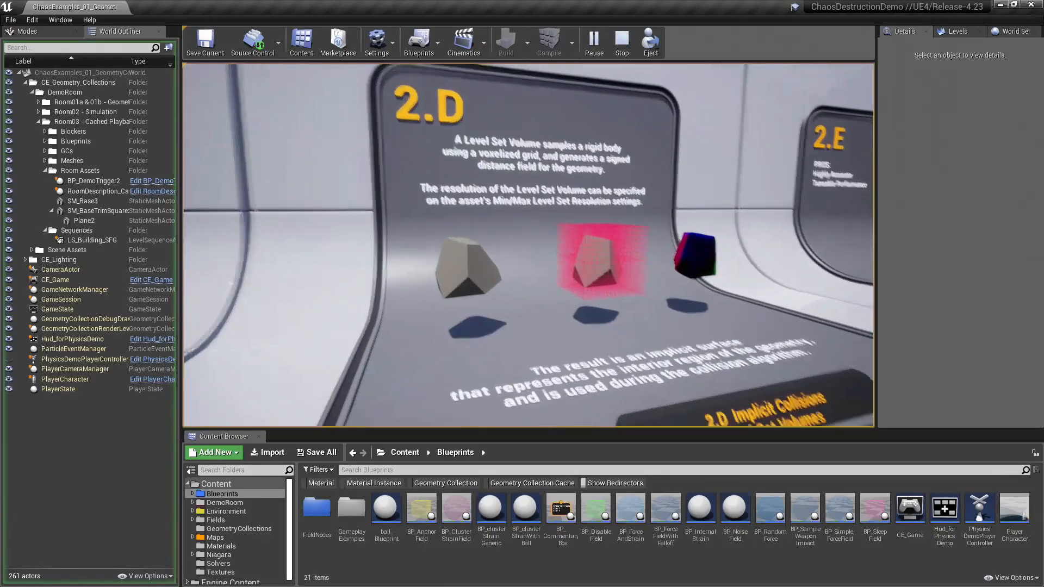
Step: Examine exhibit 2.D's rock samples, comparing the original mesh, its voxel grid and the resulting implicit surface
key(s)
key(w)
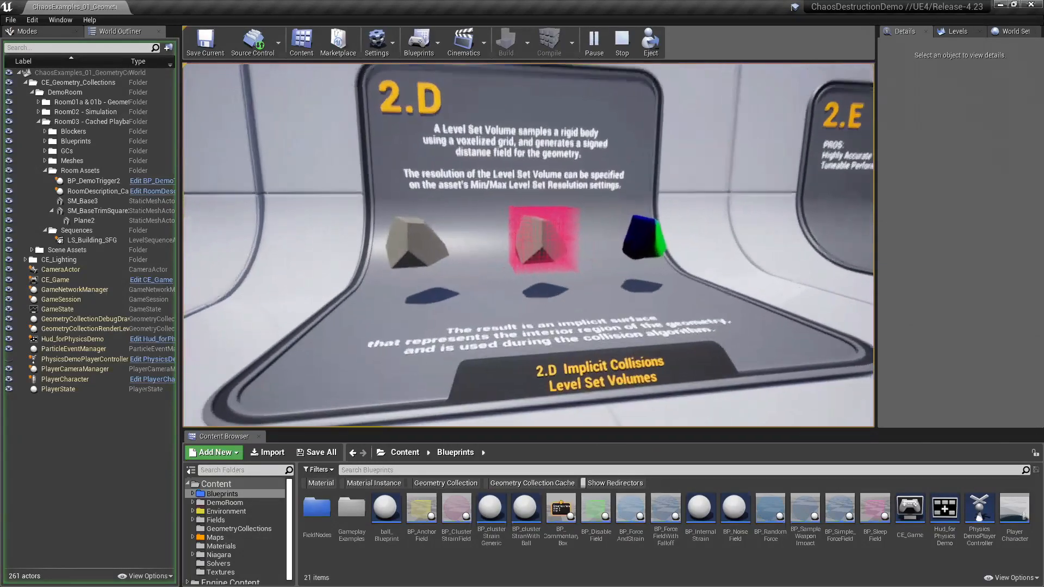
key(s)
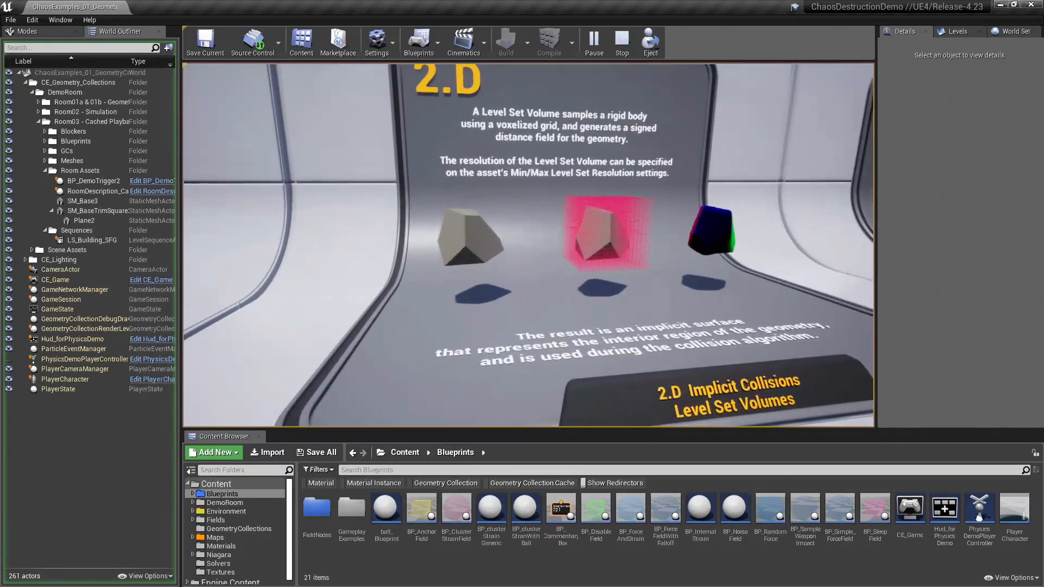
key(d)
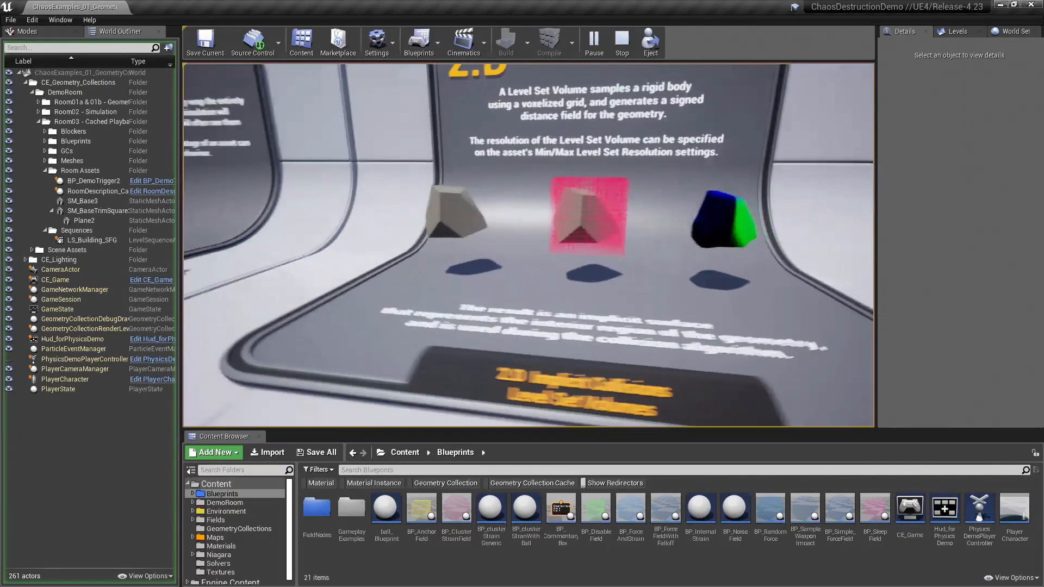
key(w)
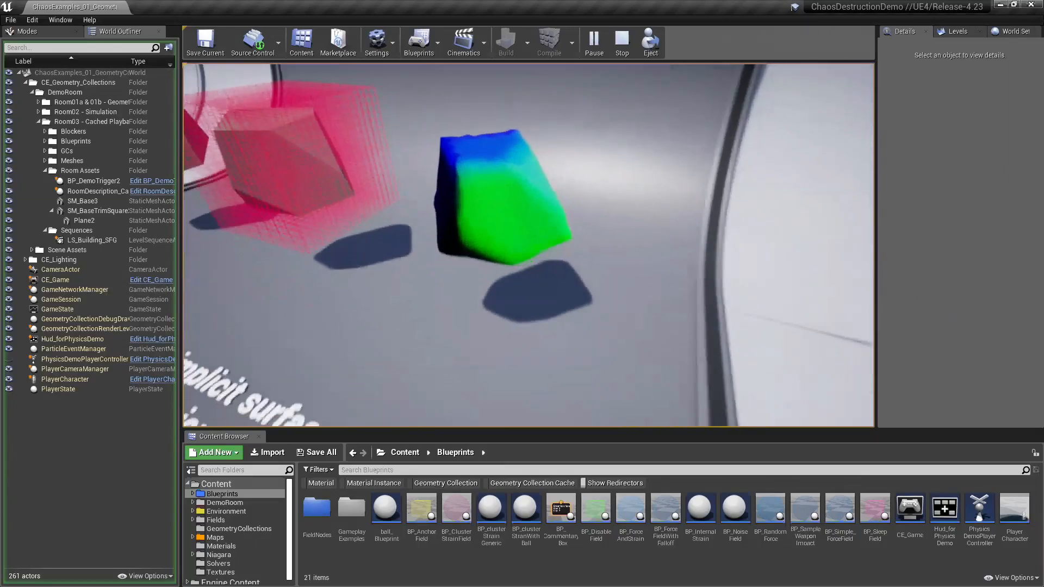
key(s)
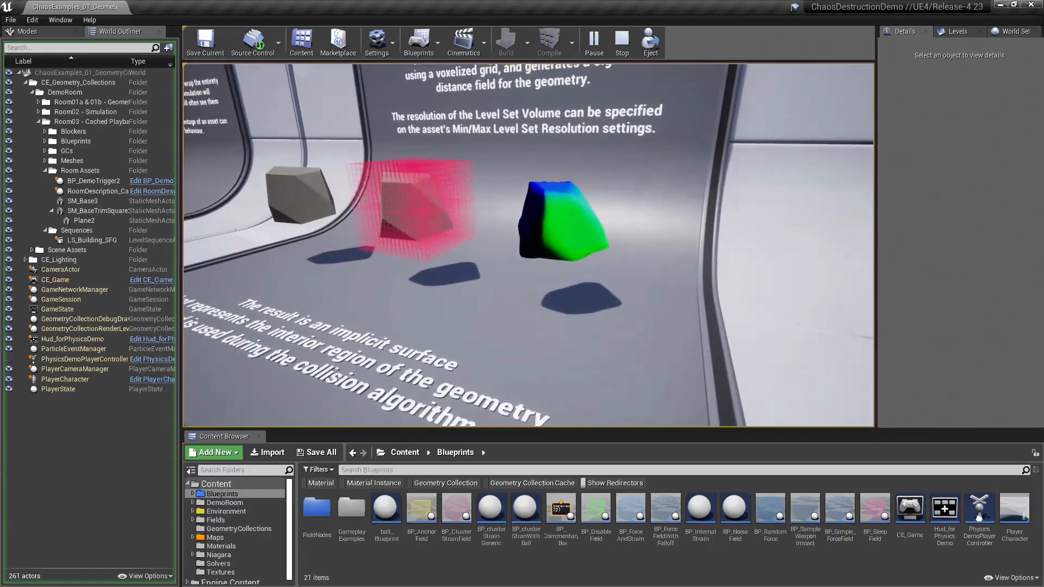
key(w)
key(s)
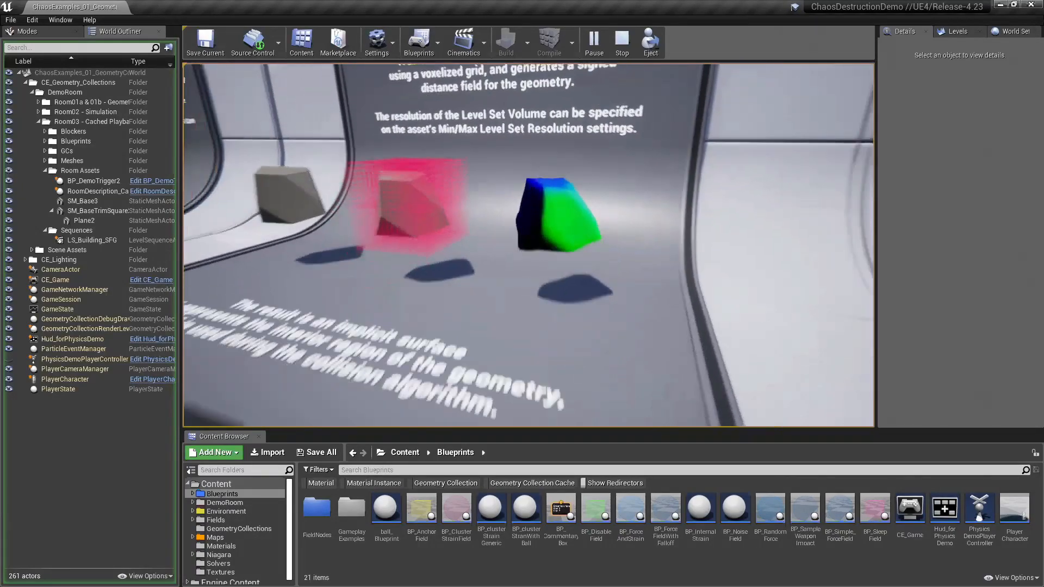
key(d)
key(s)
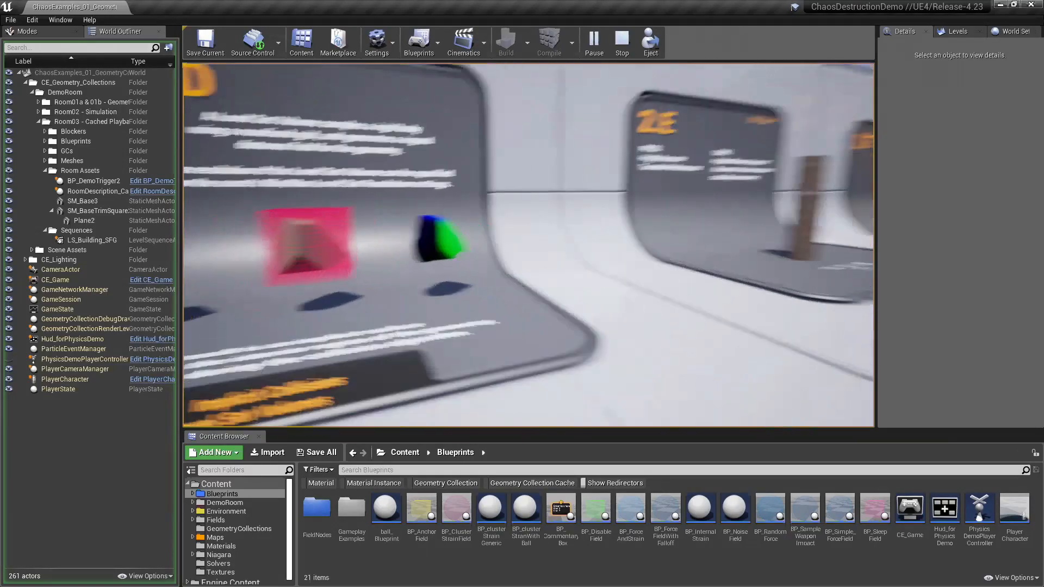
key(s)
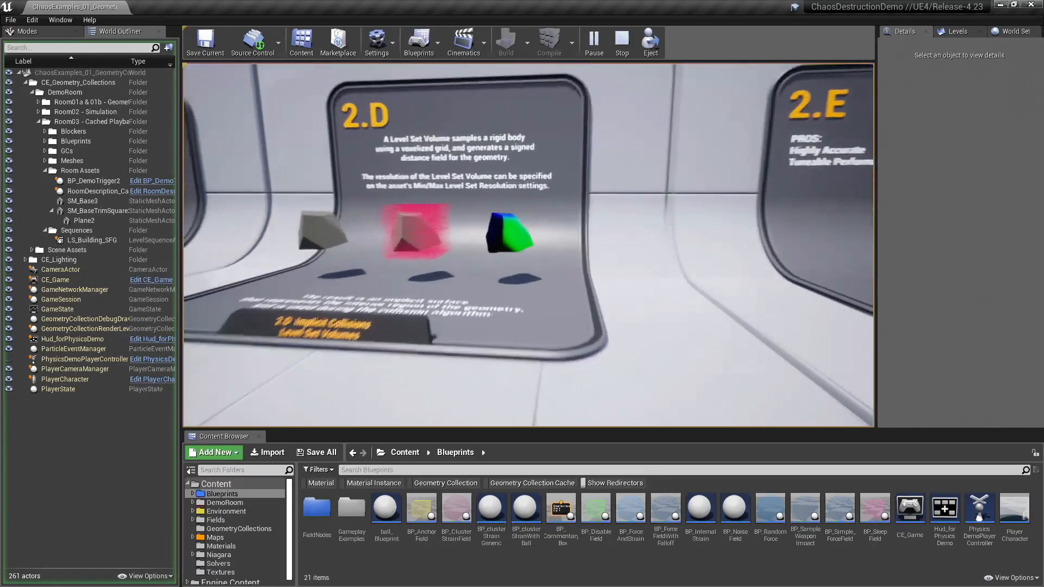
key(w)
key(s)
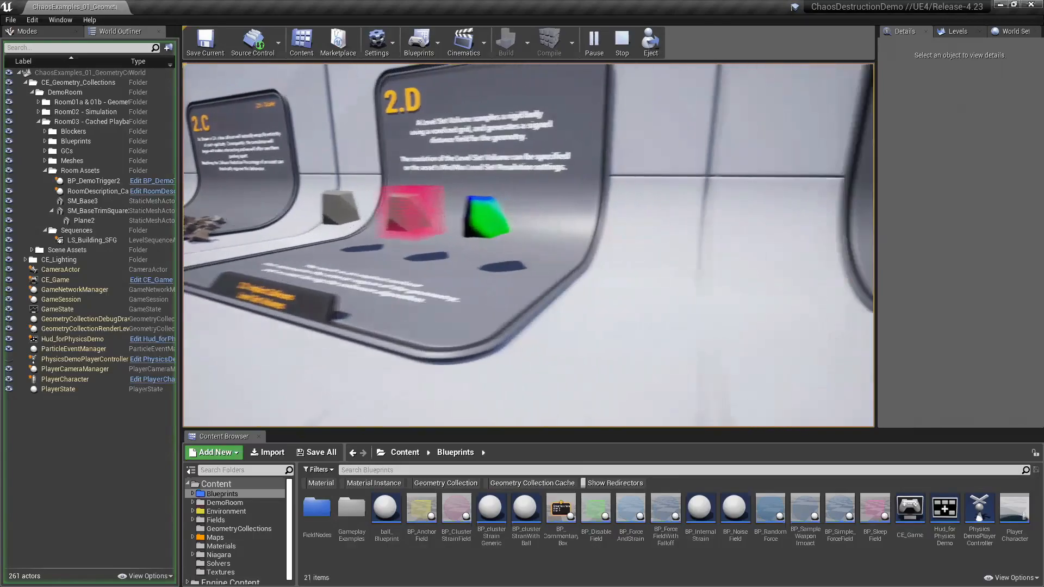
Step: Walk to exhibit 2.F and compare the torus collision shapes at the different level set resolutions
key(w)
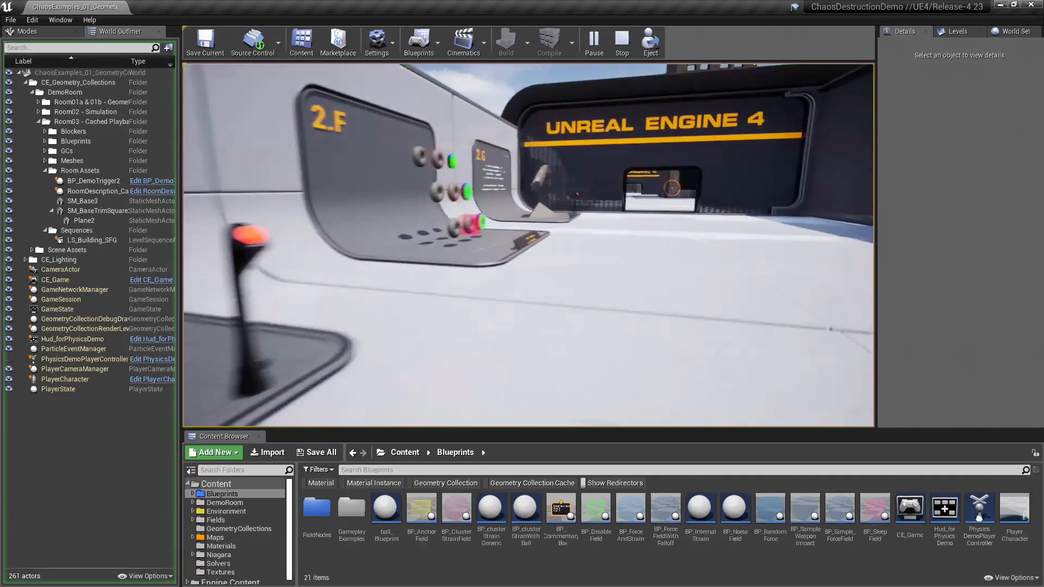
key(w)
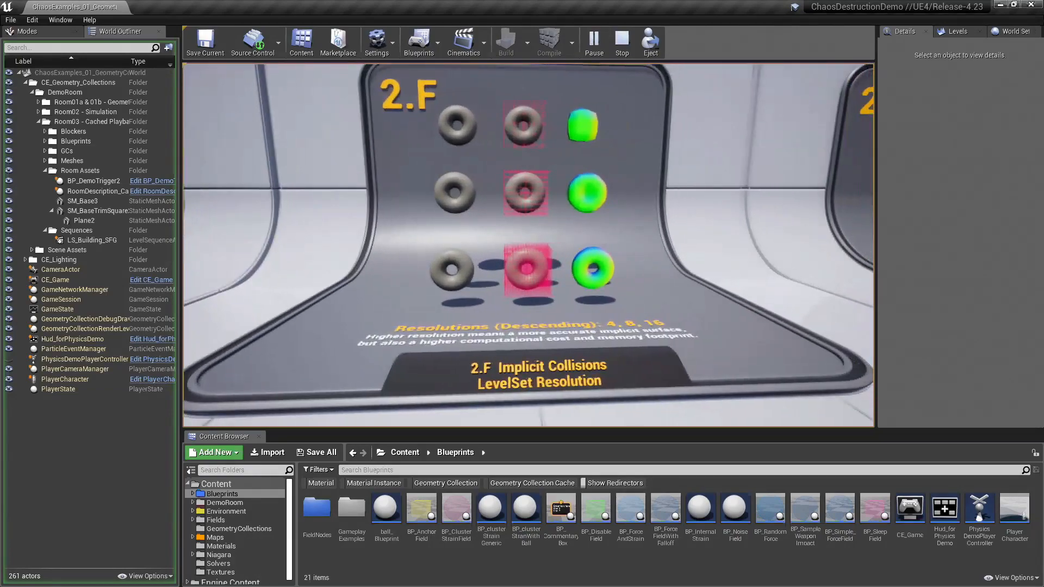
key(w)
key(s)
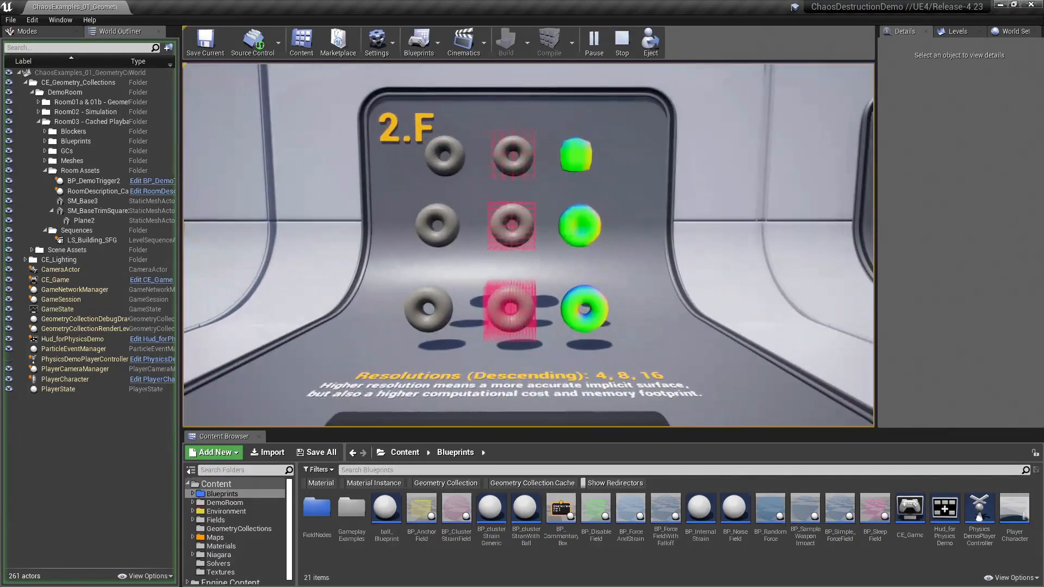
key(w)
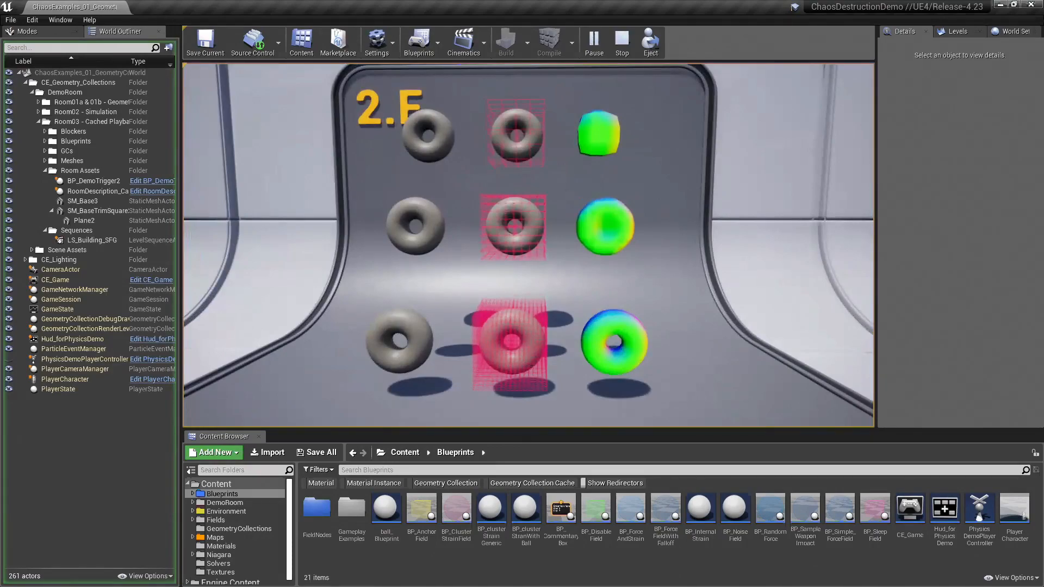
key(s)
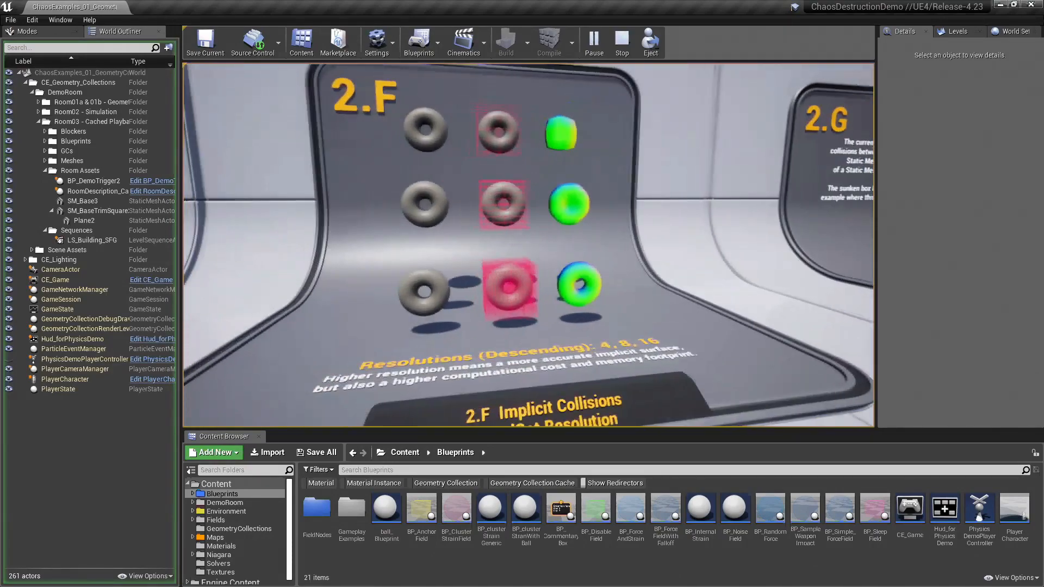
key(d)
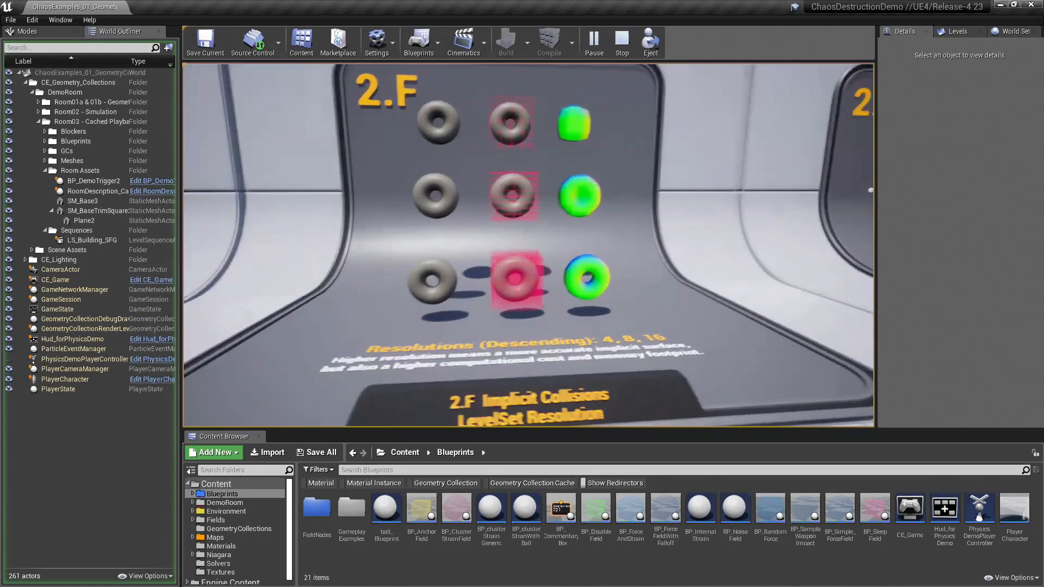
Step: Return from exhibit 2.F to exhibit 2.E and trigger its level set column collapse
key(s)
key(w)
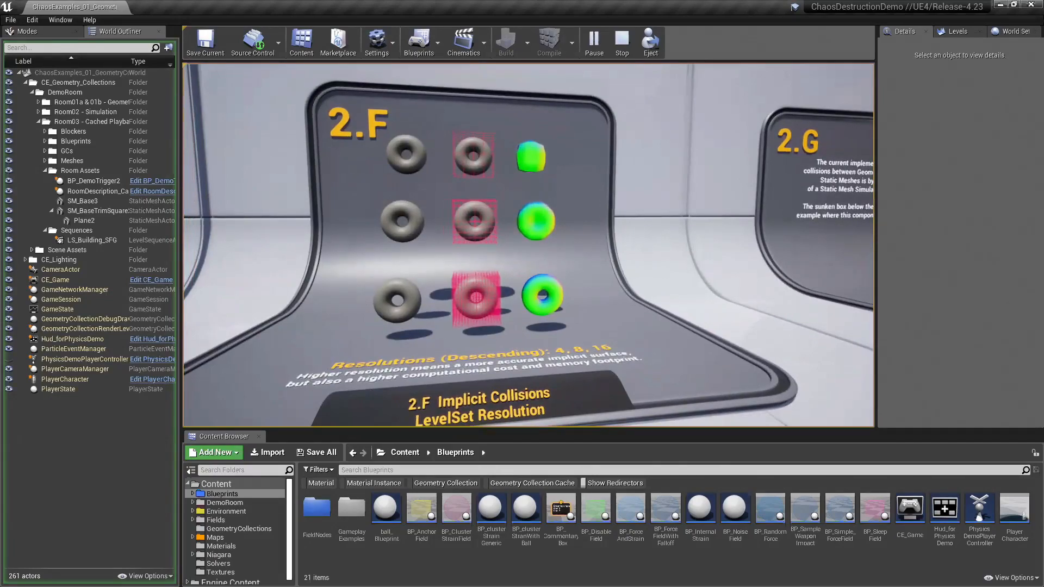
key(alt+Tab)
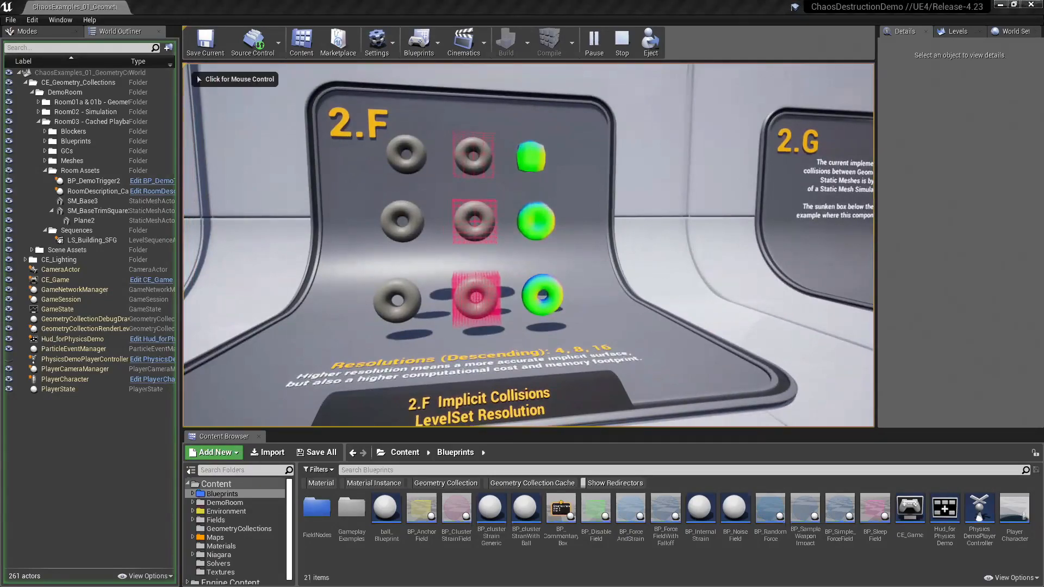
click(598, 274)
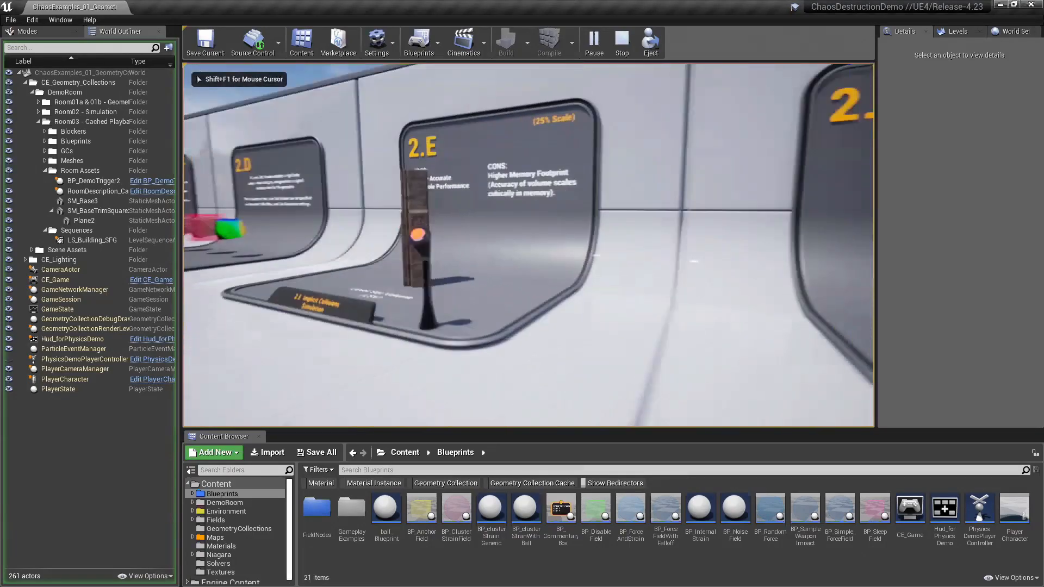
key(w)
key(e)
key(a)
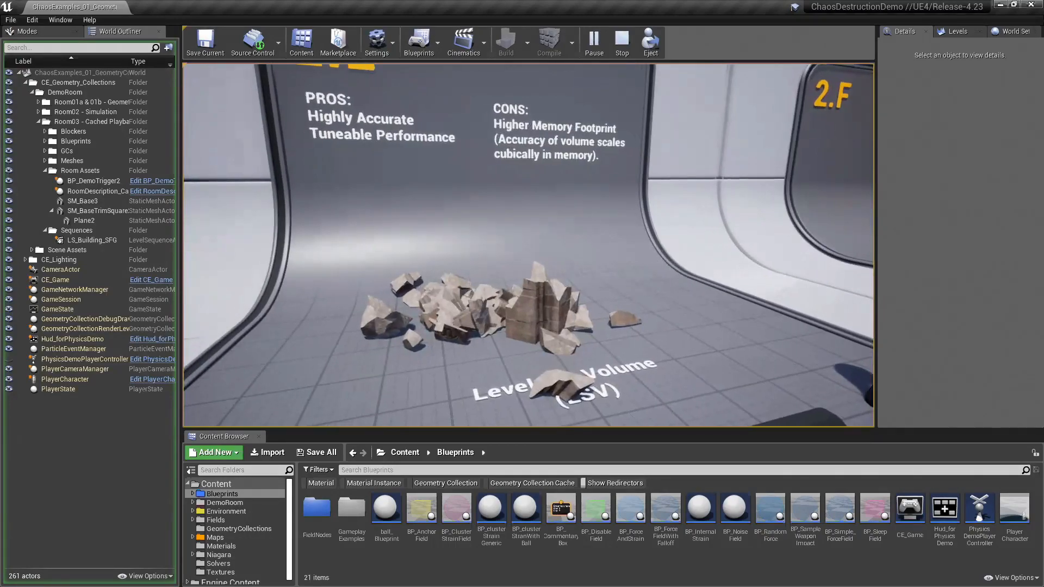
Step: Examine how the collapsed column pieces rest at exhibit 2.E, from close up and from farther back
key(s)
key(d)
key(s)
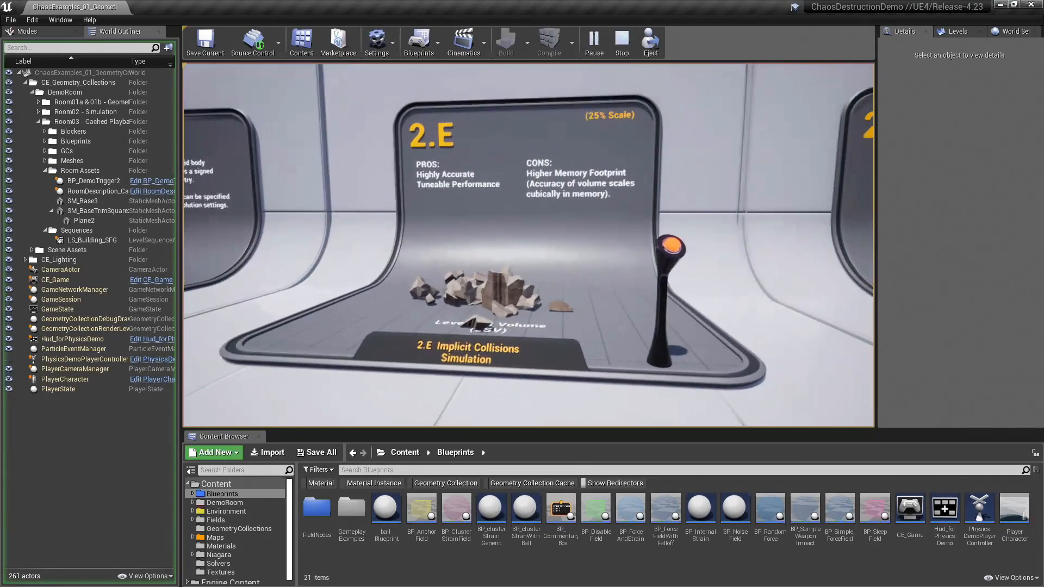
key(a)
key(w)
key(s)
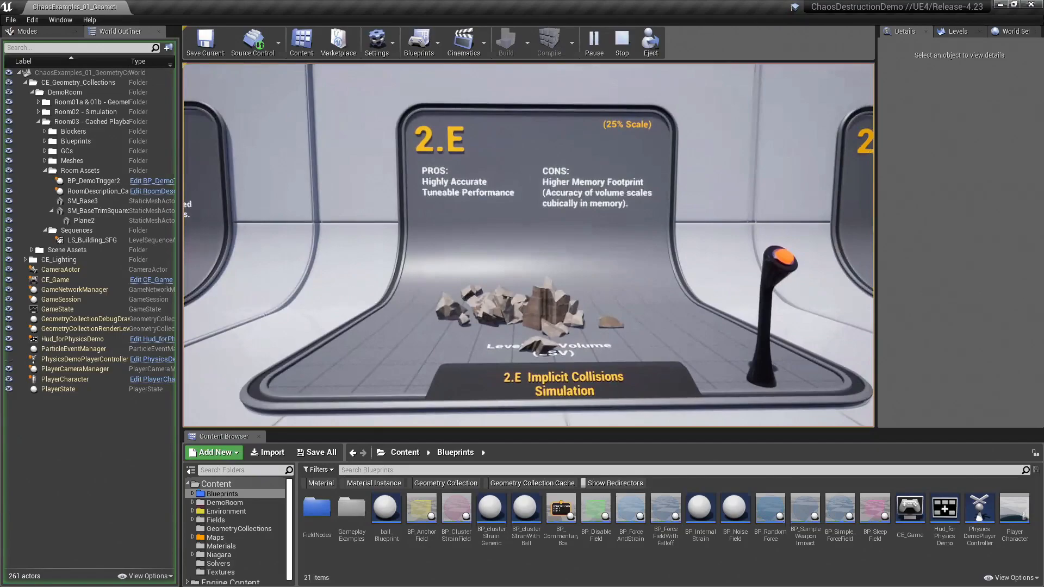
Step: Switch to the Chaos_JGO project and open the GC_Column asset's settings, keeping the column in view
key(alt+Tab)
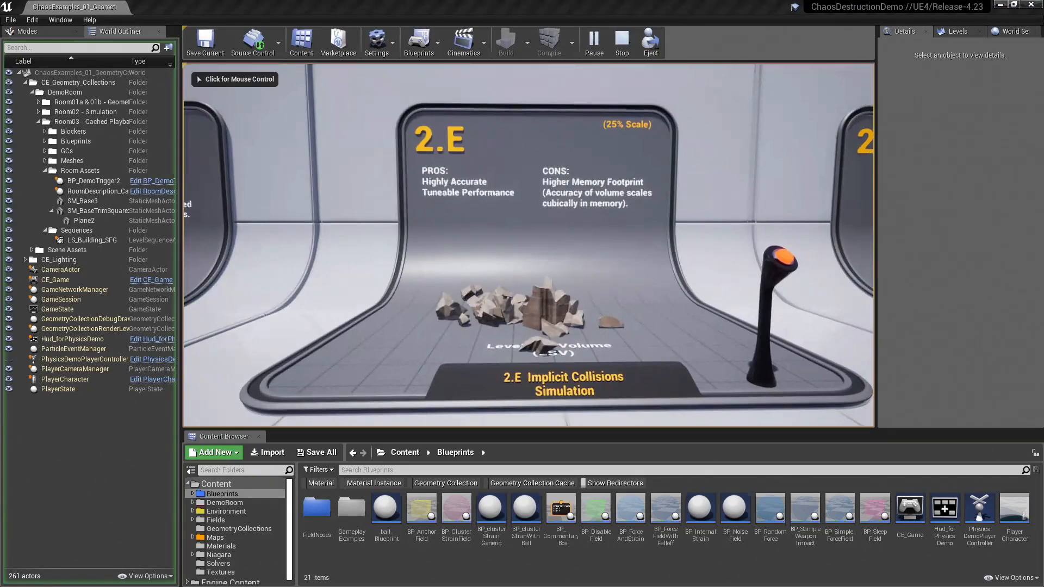
key(alt+Tab)
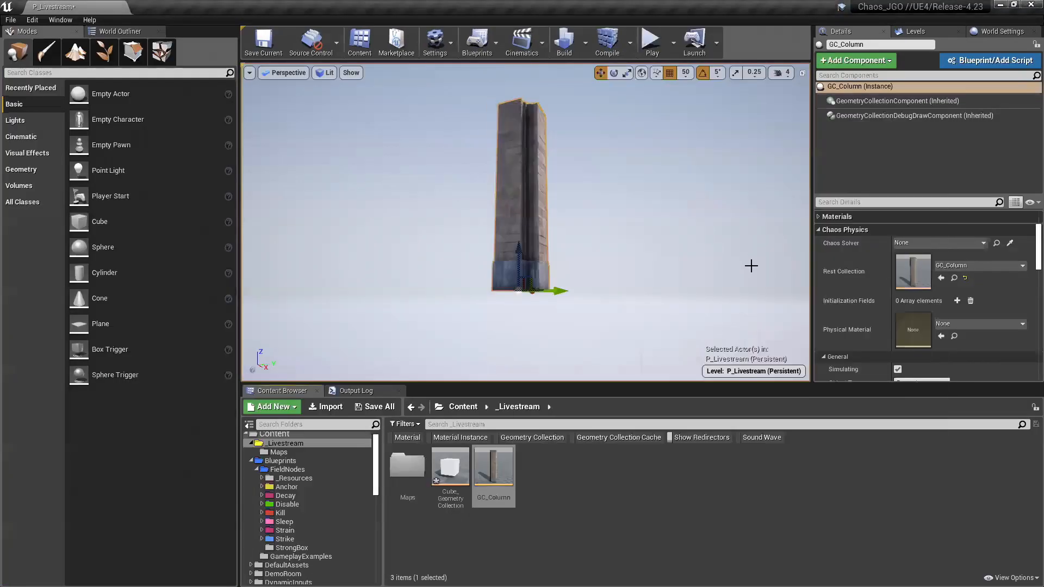
double_click(917, 276)
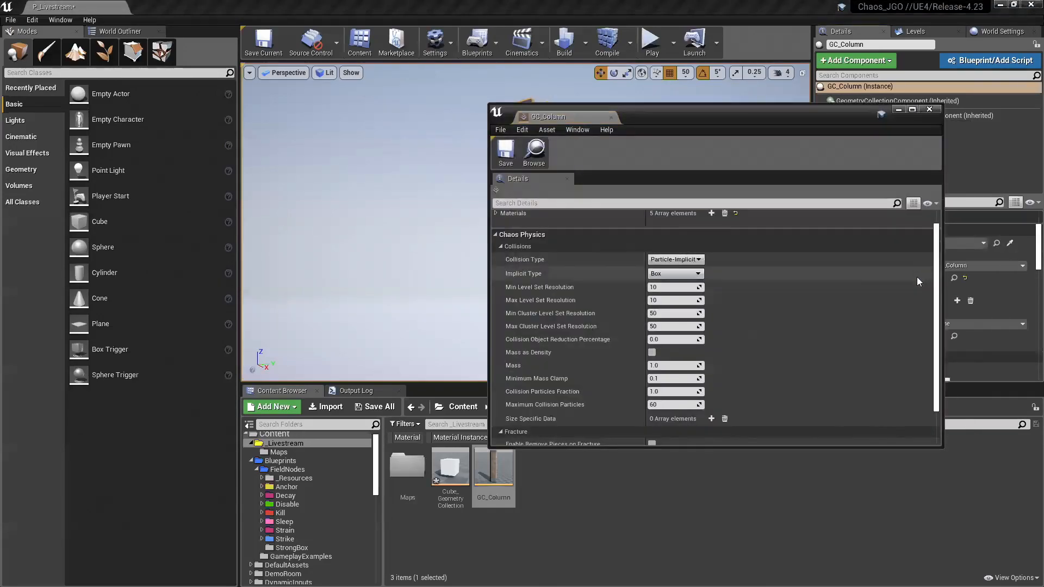
drag(689, 115, 773, 40)
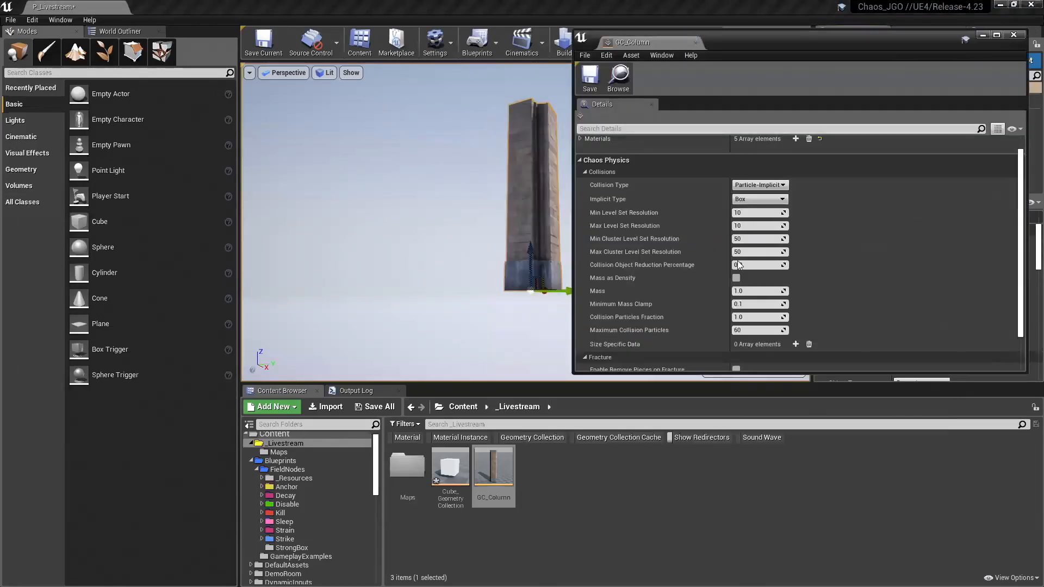
Step: Enable Mass as Density for the GC_Column asset and set its Mass to 2300
click(762, 291)
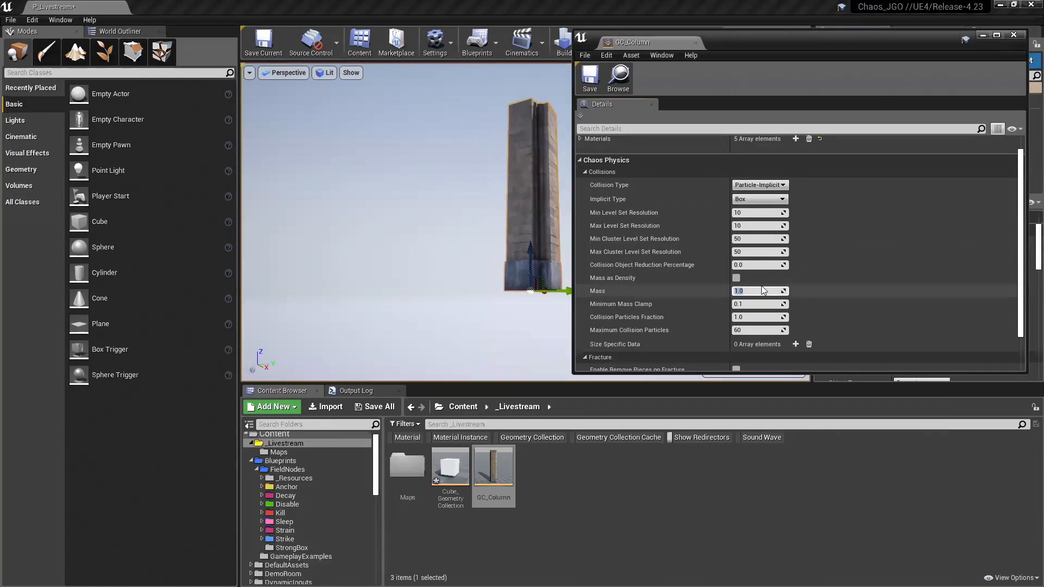
right_drag(446, 234, 462, 242)
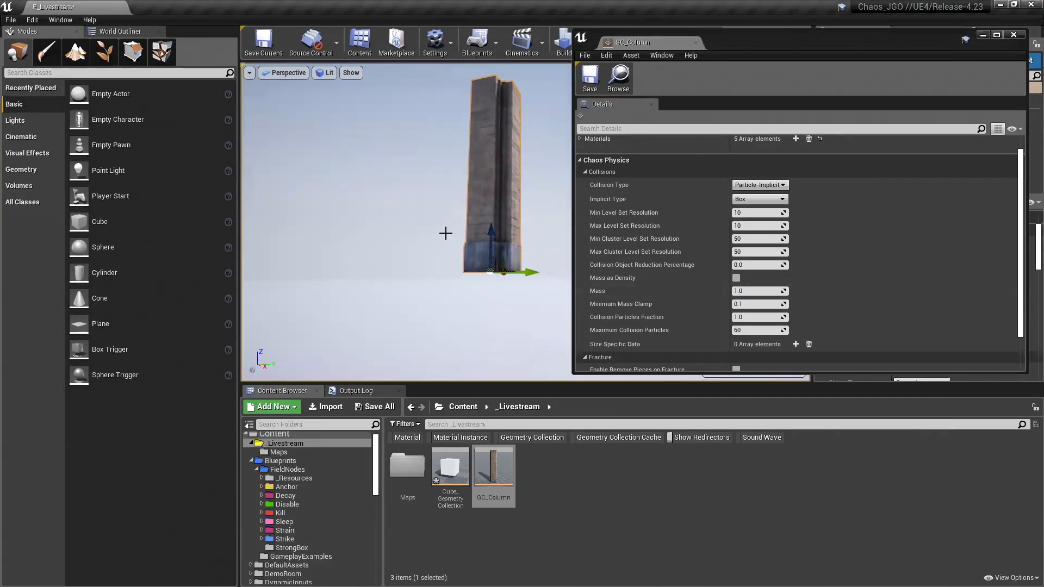
click(737, 279)
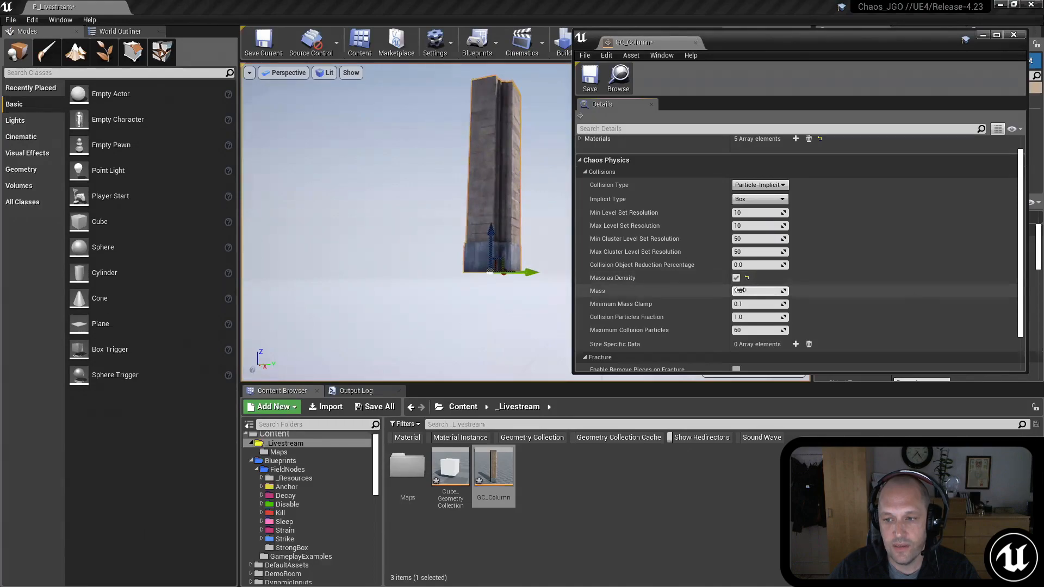
click(785, 291)
text(230)
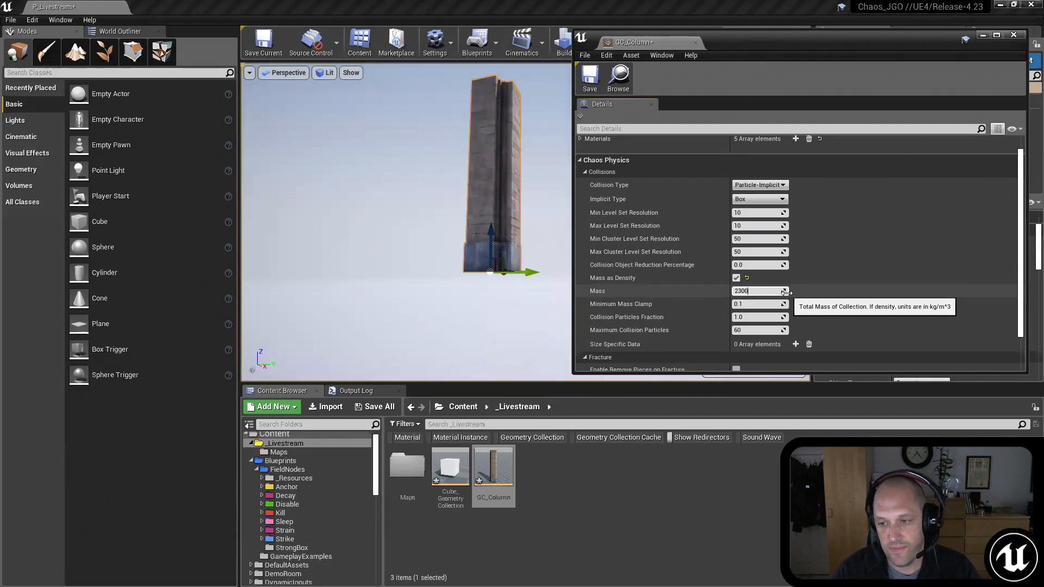
text(0)
key(Return)
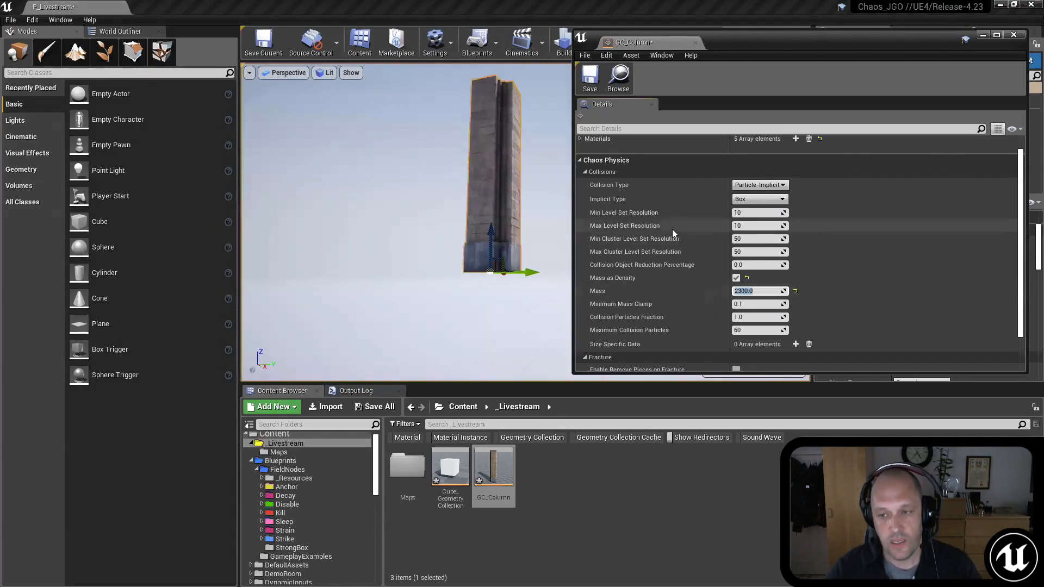
Step: Set GC_Column's Implicit Type to Level Set, then save and close the asset
scroll(685, 230, down, 1)
scroll(712, 224, up, 1)
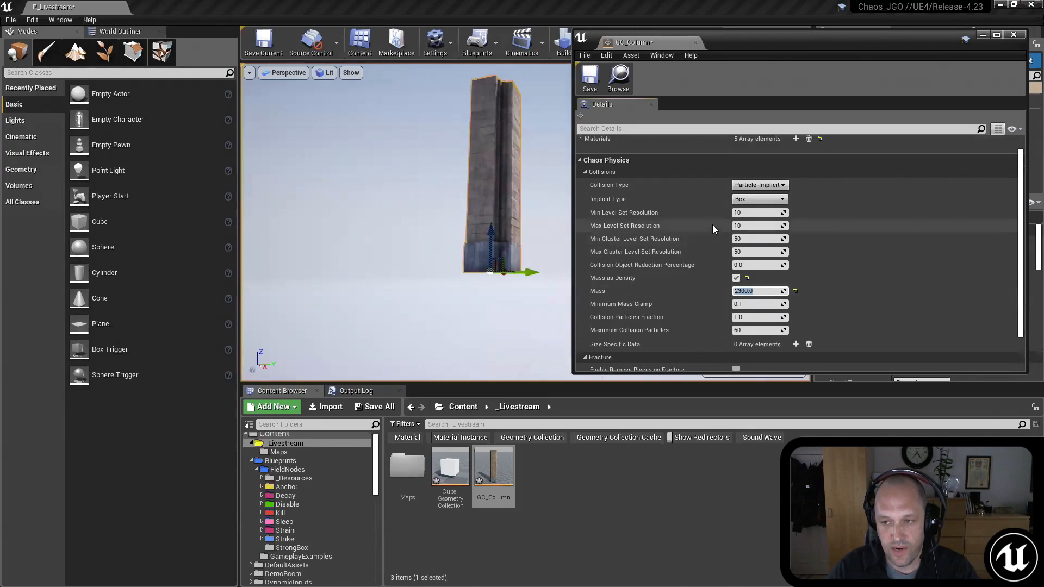
click(759, 199)
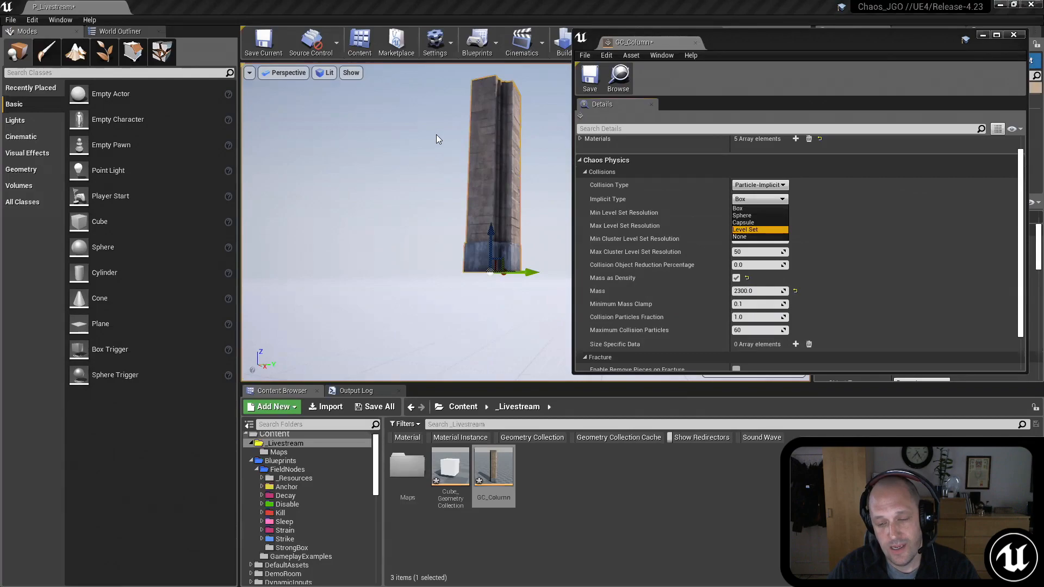
key(Return)
click(590, 83)
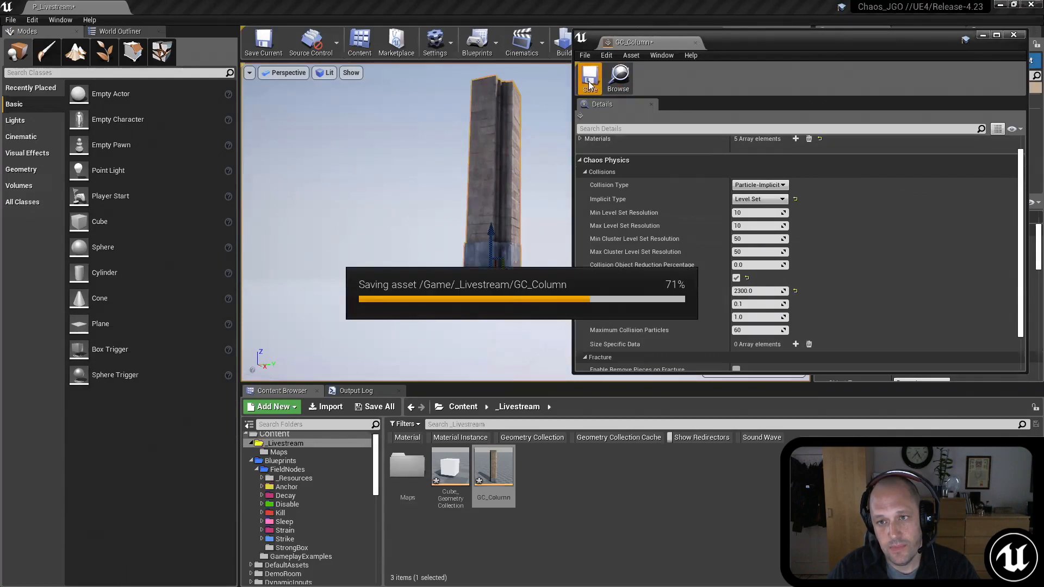
click(696, 43)
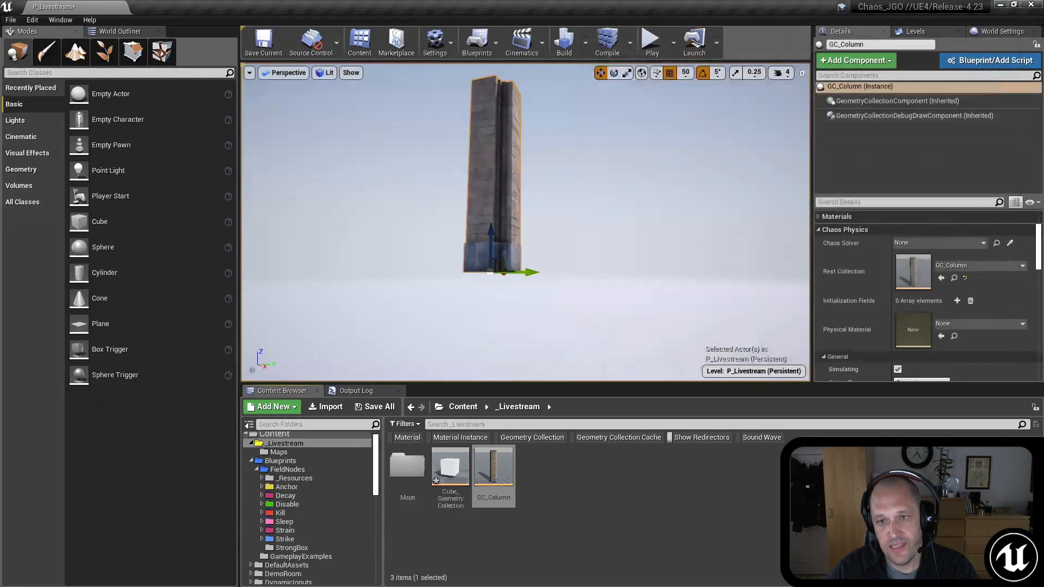
Step: Play the level to watch the column fall and break apart, then stop the session
right_drag(566, 272, 549, 298)
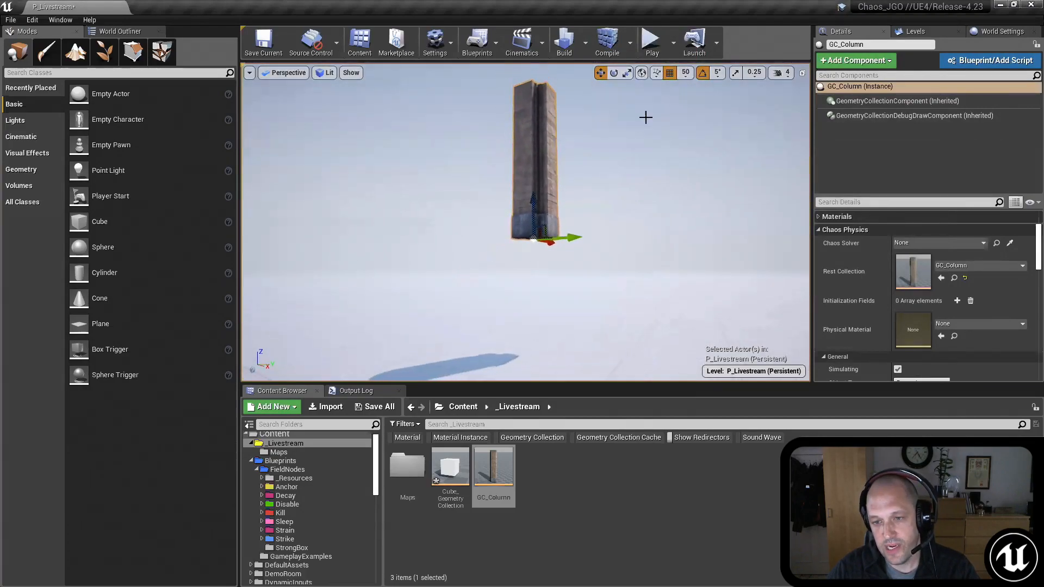
click(652, 42)
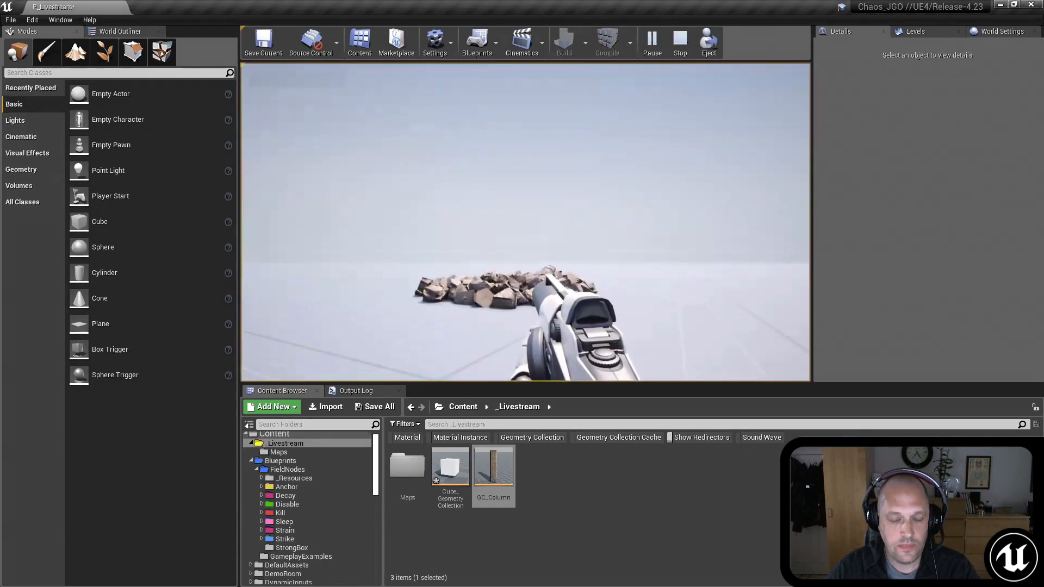
key(Escape)
right_drag(577, 192, 568, 158)
Step: Select the column, review its clustering settings and its fracture levels in the Fracture Editor, and return to Place mode
click(539, 181)
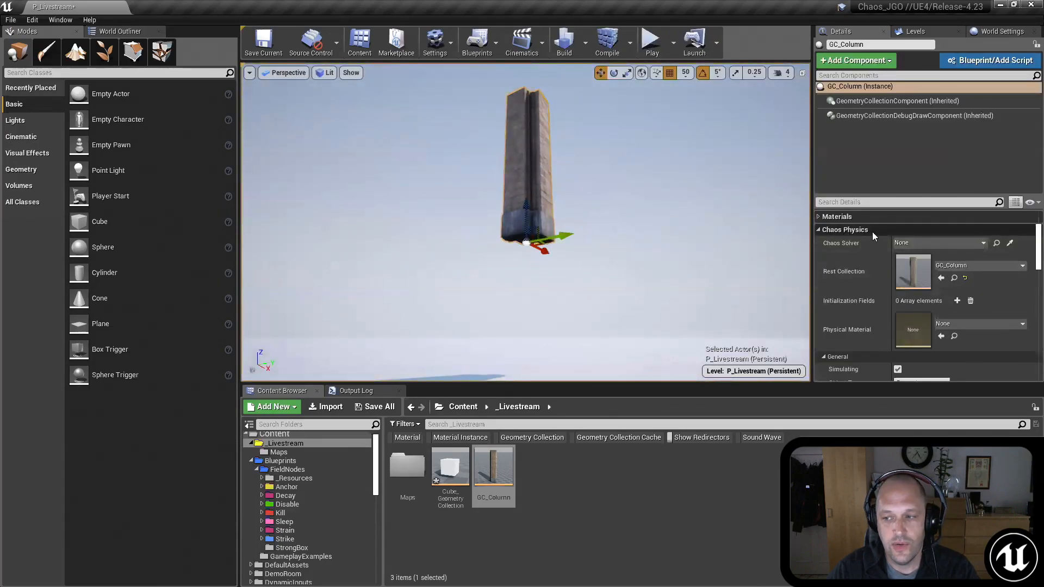
scroll(872, 239, down, 8)
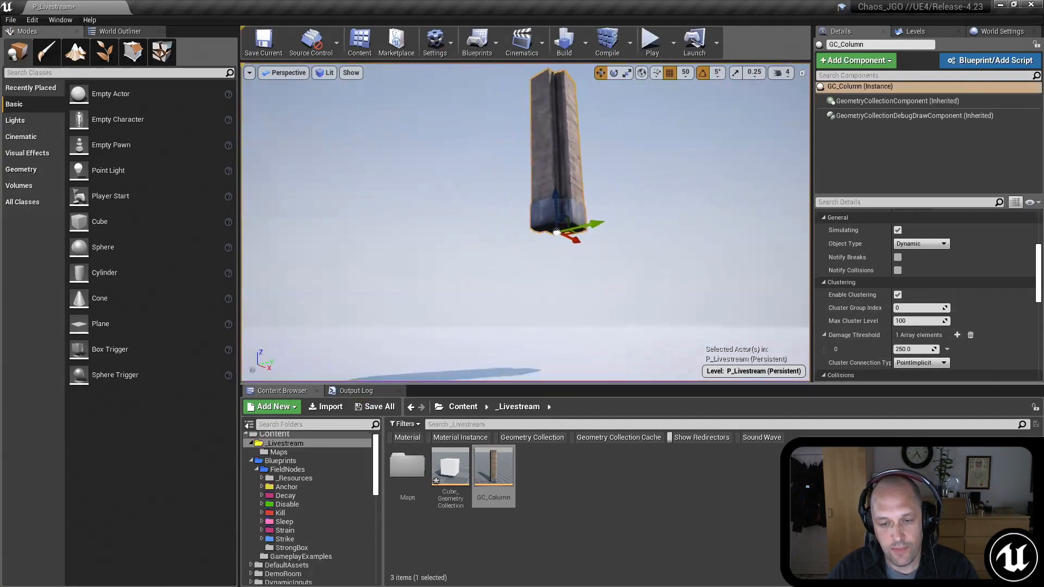
click(373, 393)
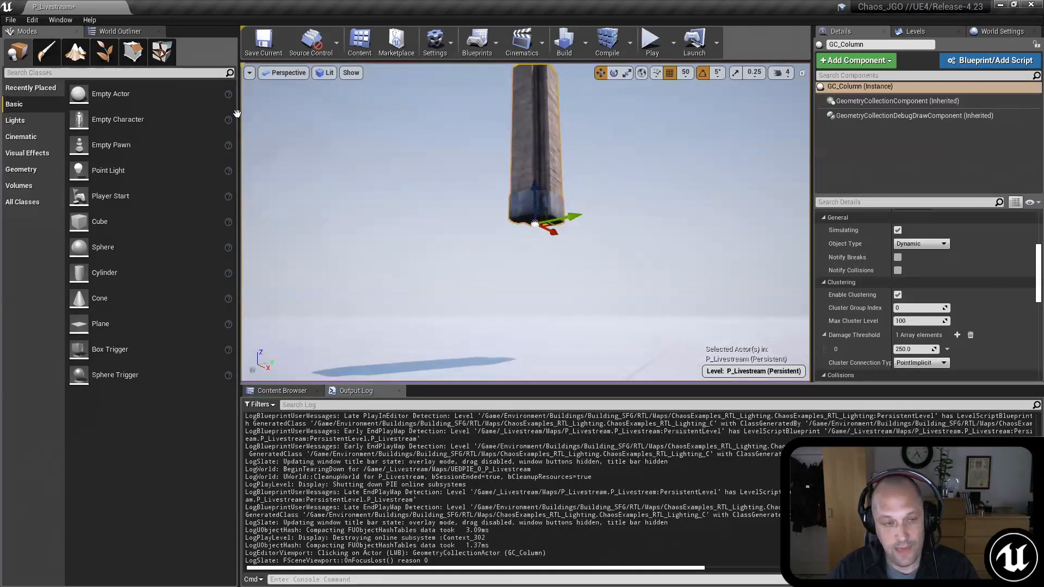
click(162, 52)
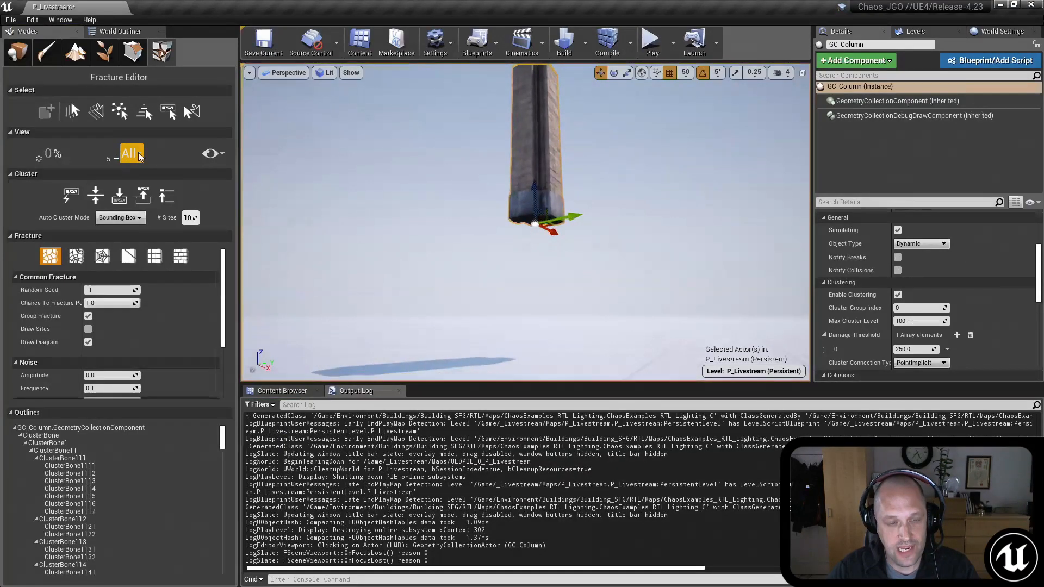
click(138, 157)
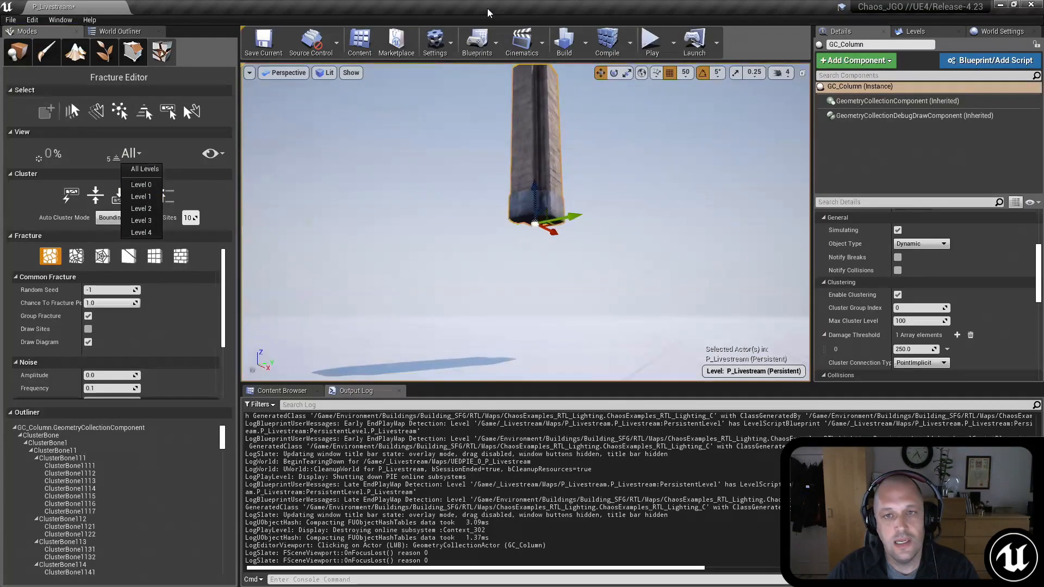
click(282, 391)
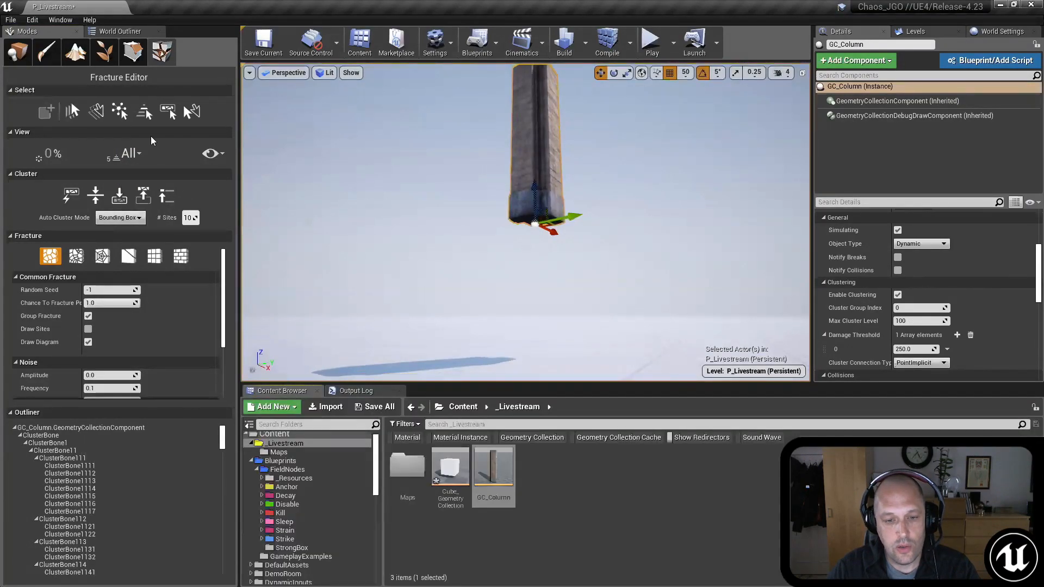
click(14, 52)
Step: Set the placed column's Max Cluster Level to 1
right_drag(733, 306, 724, 252)
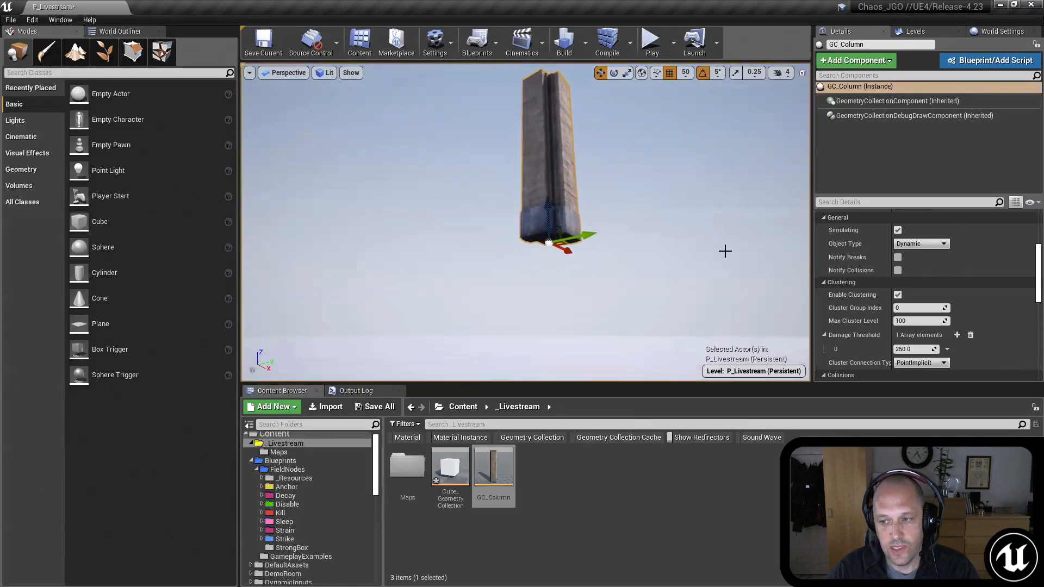
click(913, 321)
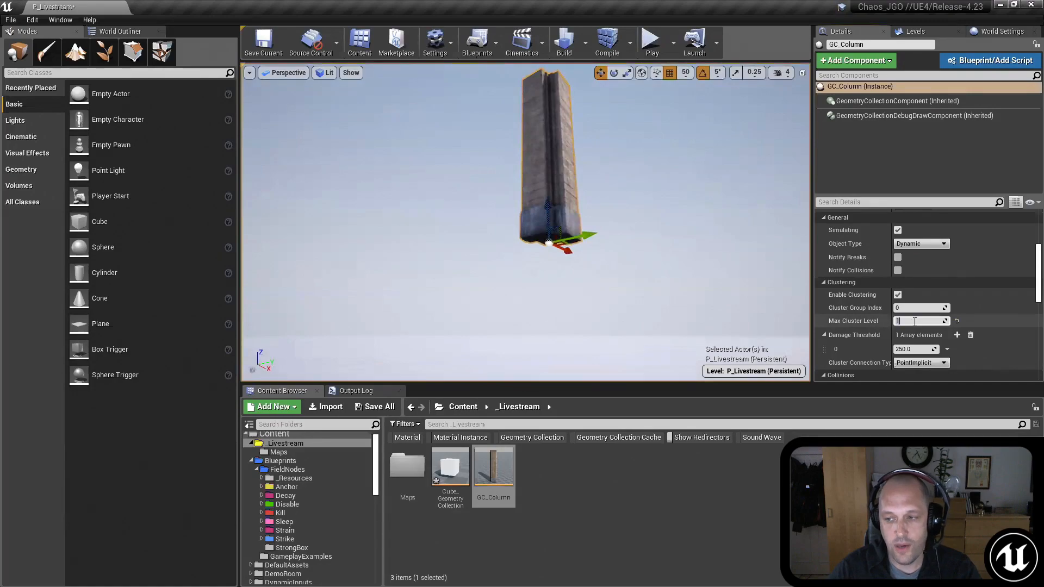
right_drag(731, 305, 751, 291)
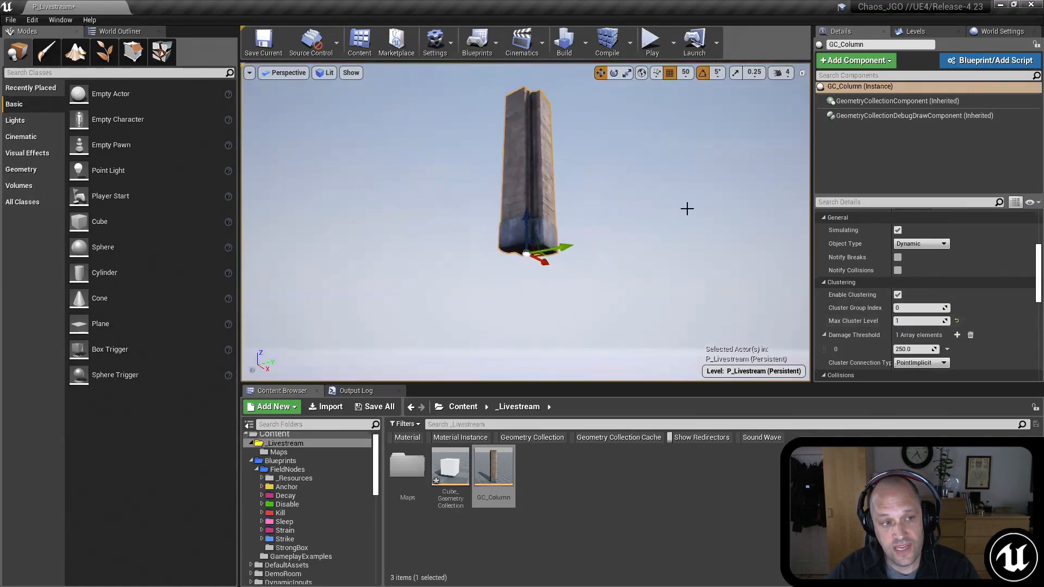
Step: Play the level and inspect the column's fallen chunks up close, then stop the session
click(652, 42)
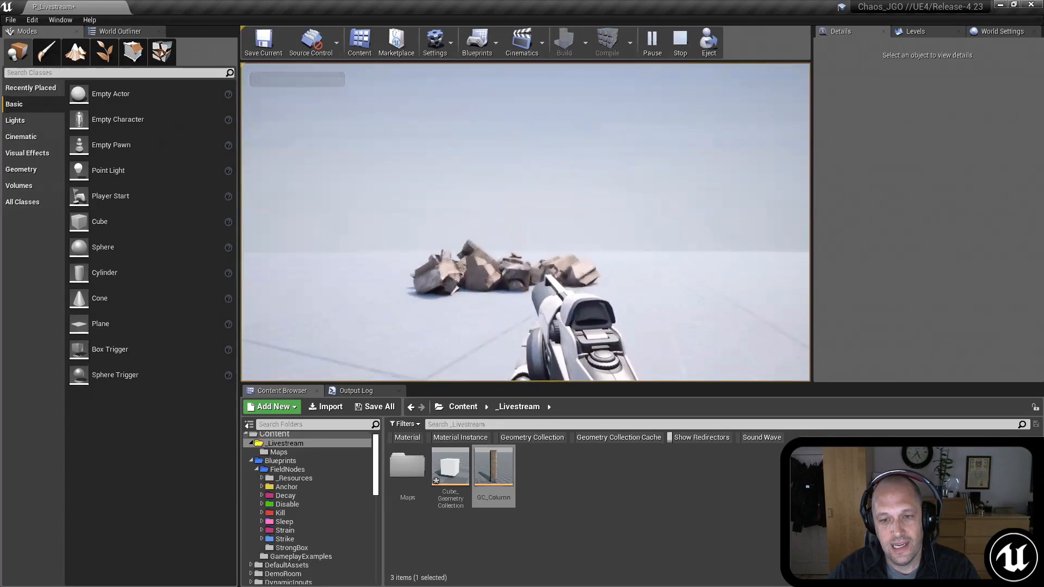
key(w)
key(w)
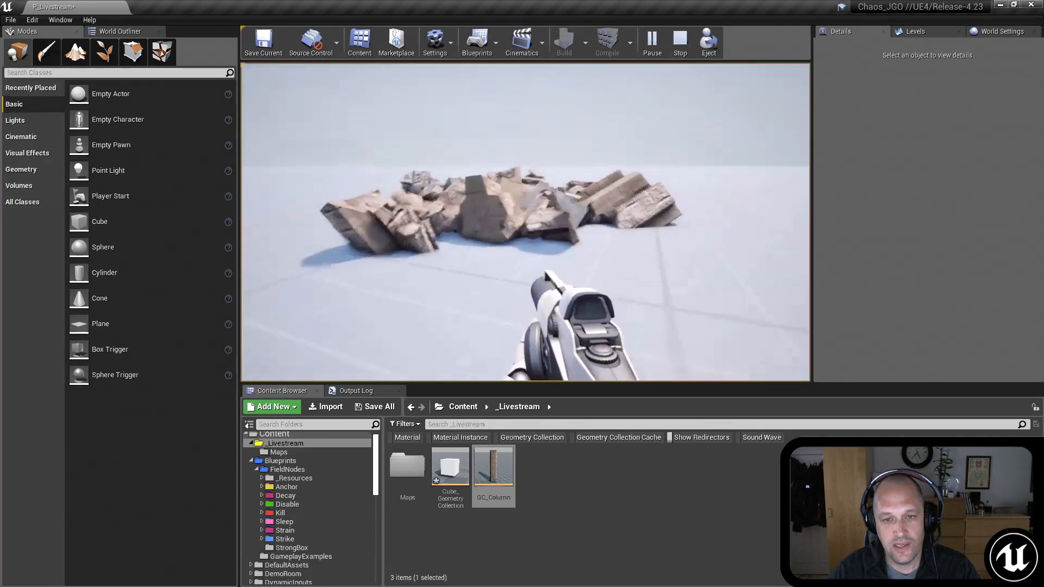
key(s)
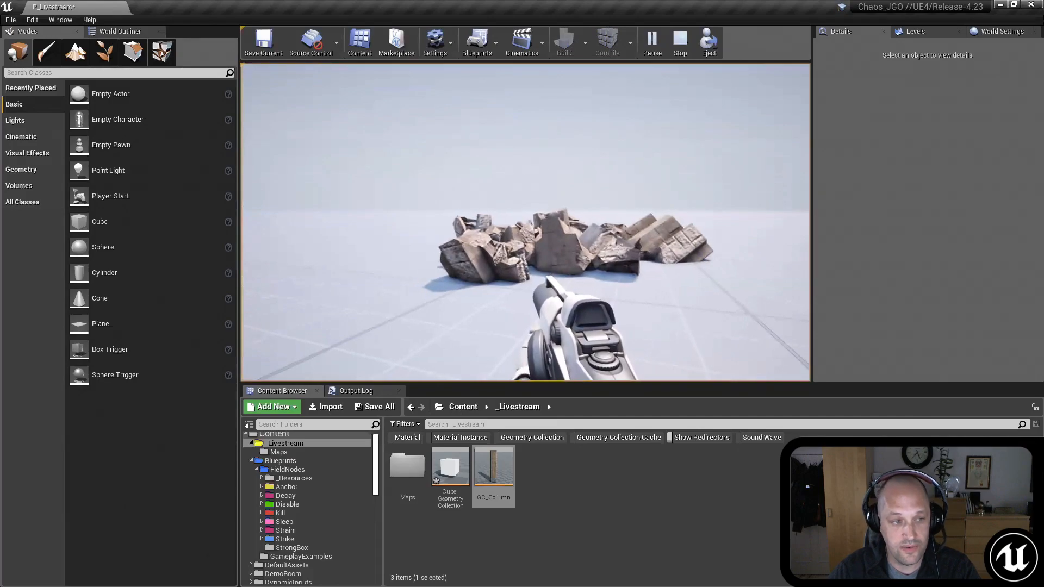
key(Escape)
right_drag(544, 119, 545, 78)
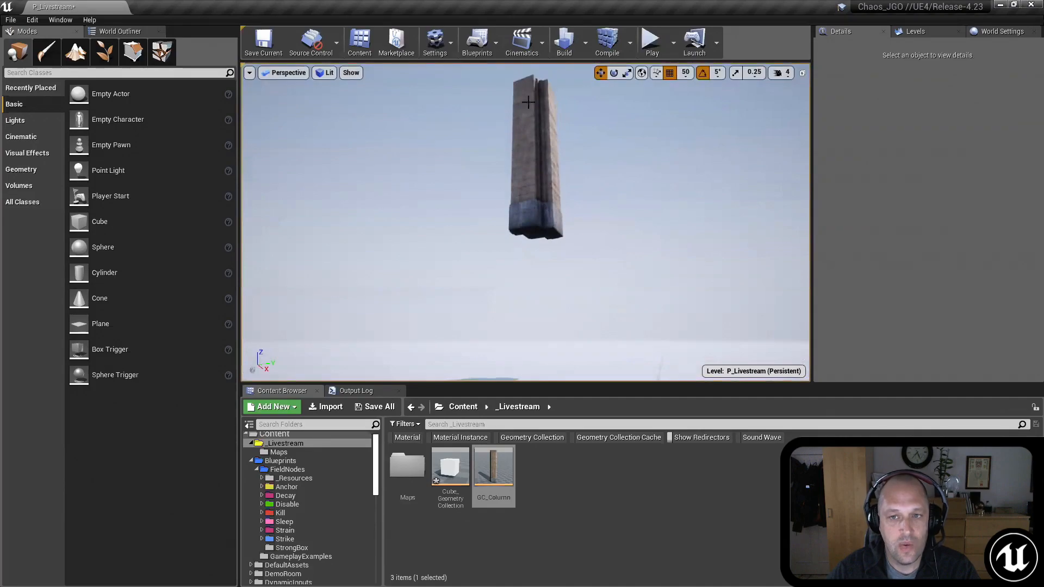
Step: Set the GC_Column asset's Maximum Collision Particles to 1500, save the asset and close its editor
double_click(499, 469)
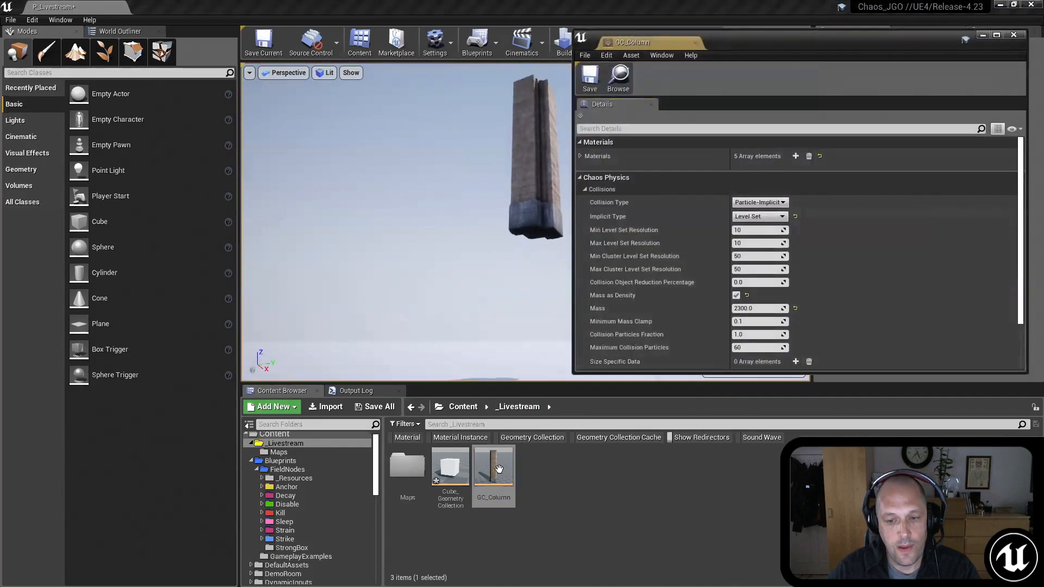
click(754, 351)
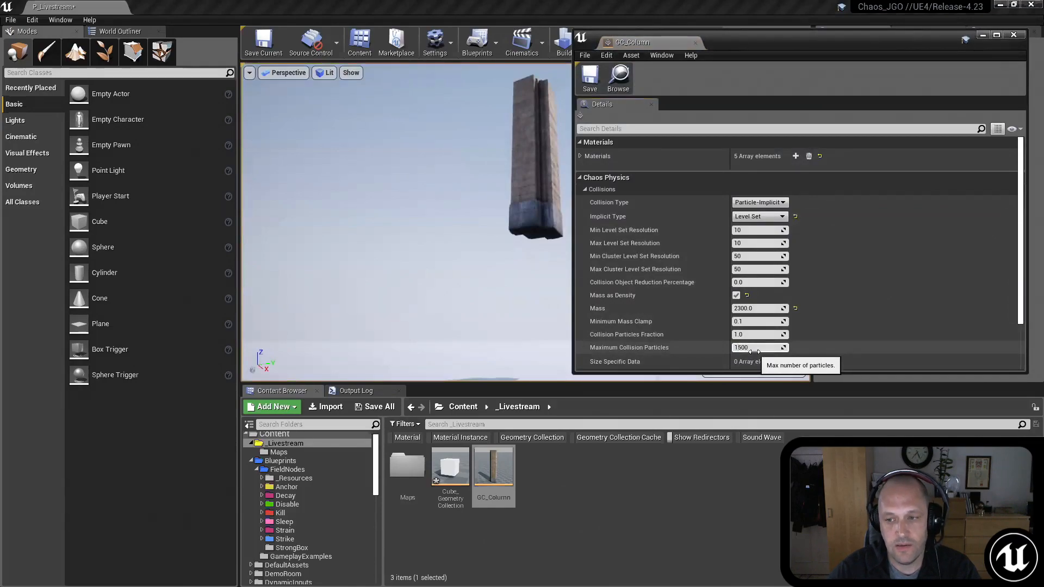
click(588, 76)
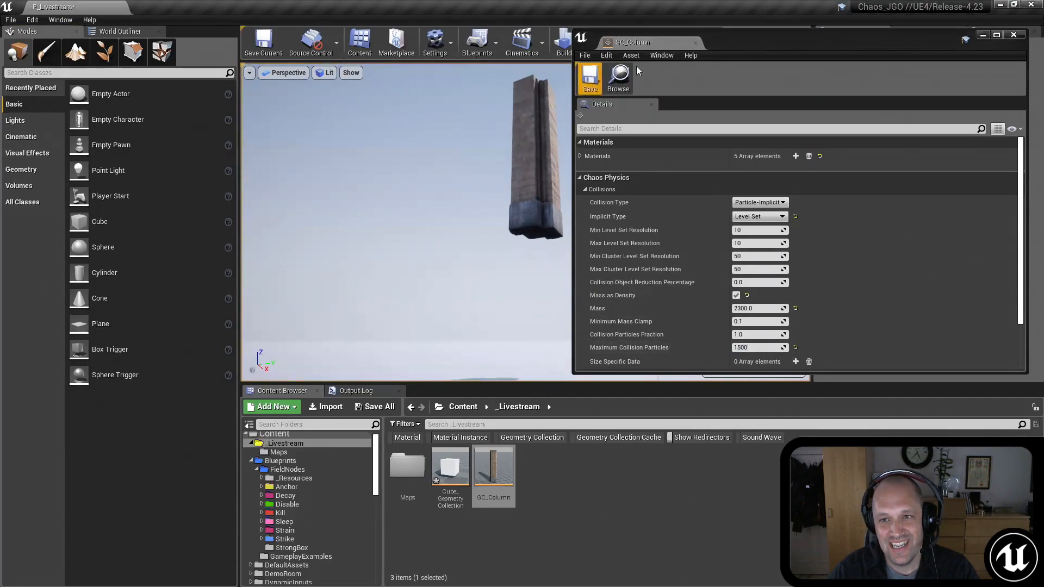
click(695, 42)
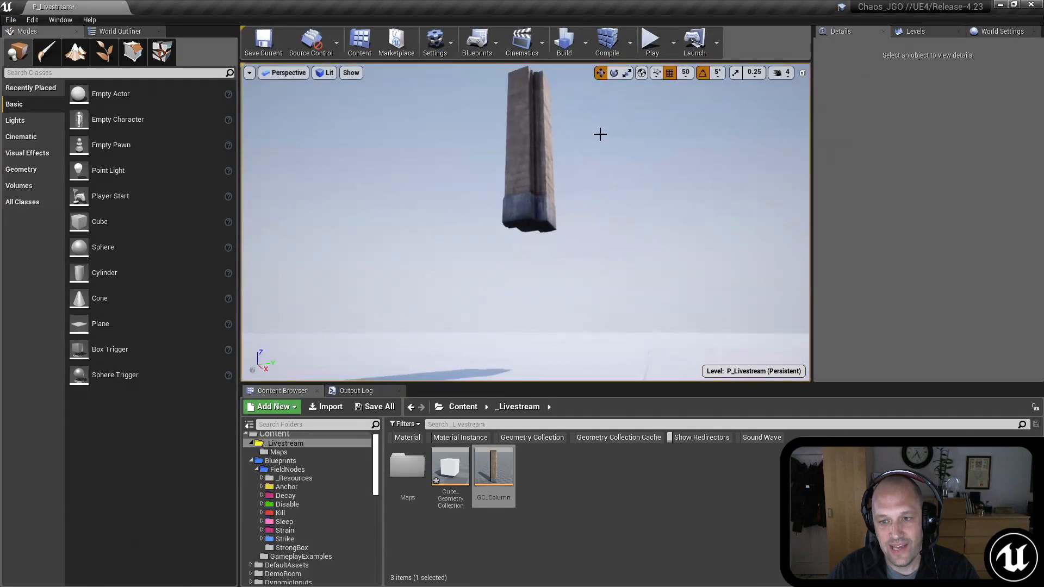
Step: Play the level to watch the column fall and shatter with the new collision particle limit, then stop the session
click(645, 43)
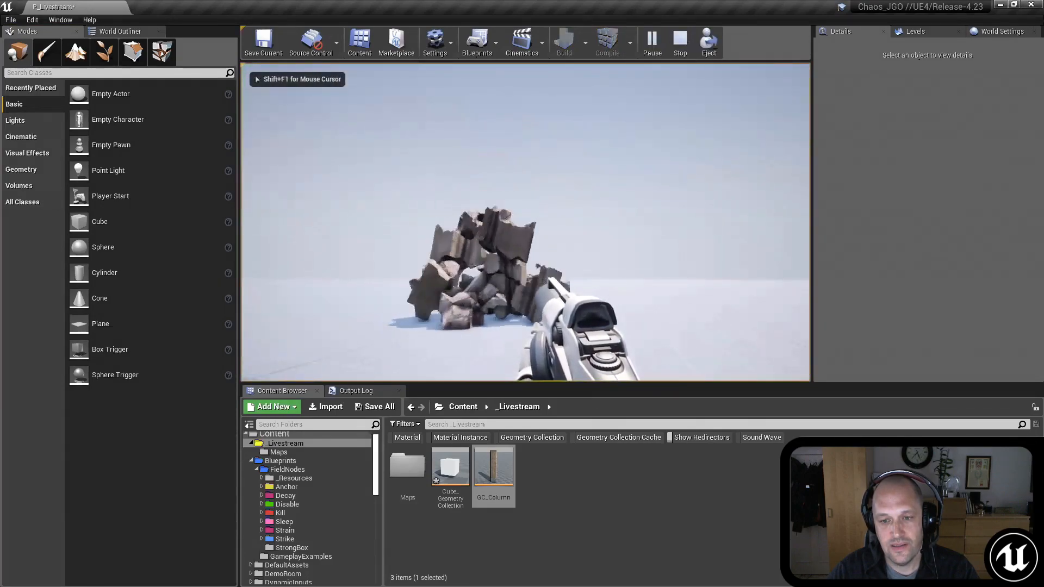
key(d)
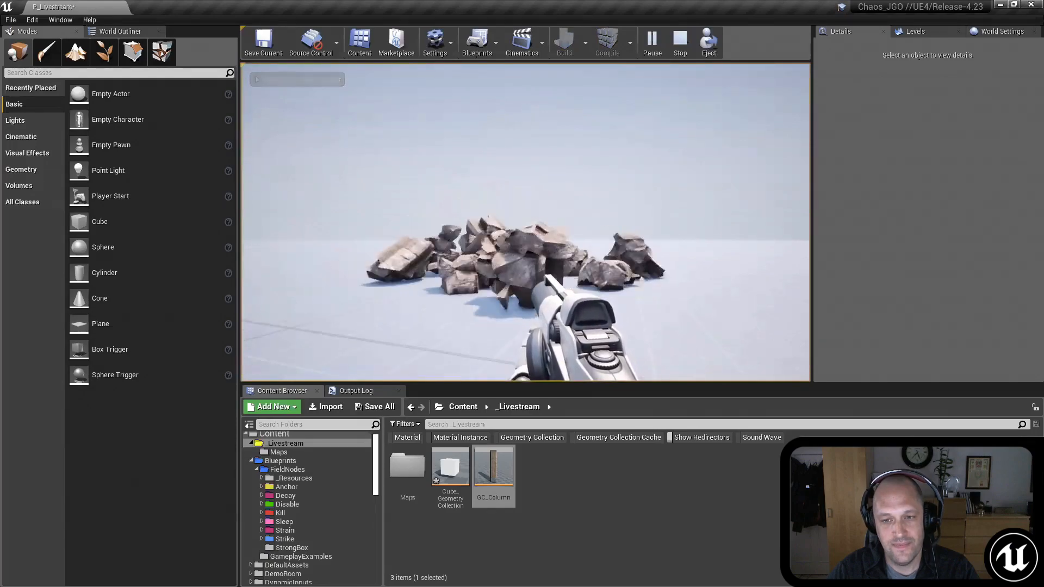
key(Escape)
right_drag(631, 203, 615, 123)
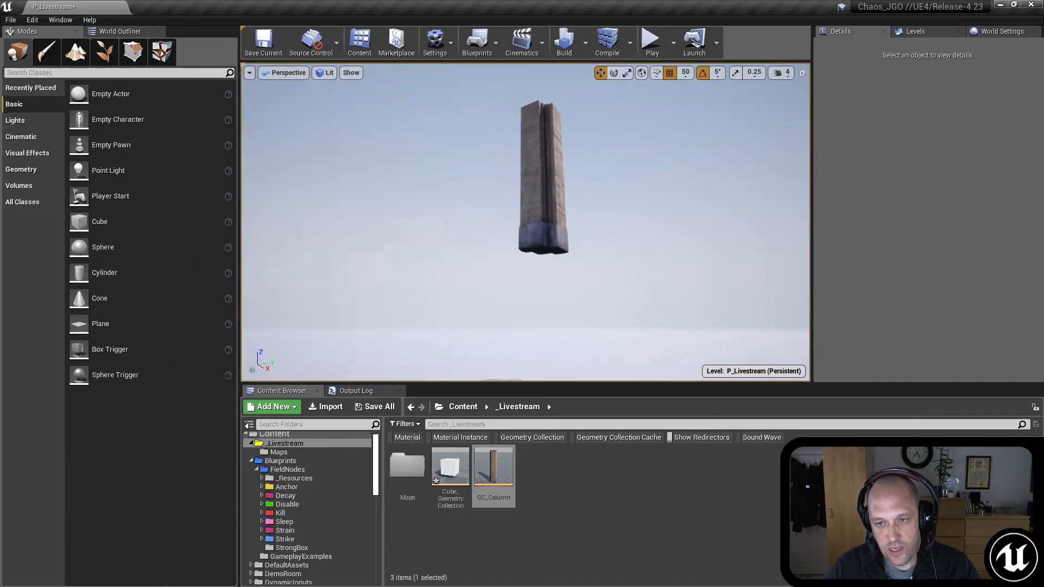
Step: Select the placed column and set its first Damage Threshold value to 5000000
click(551, 187)
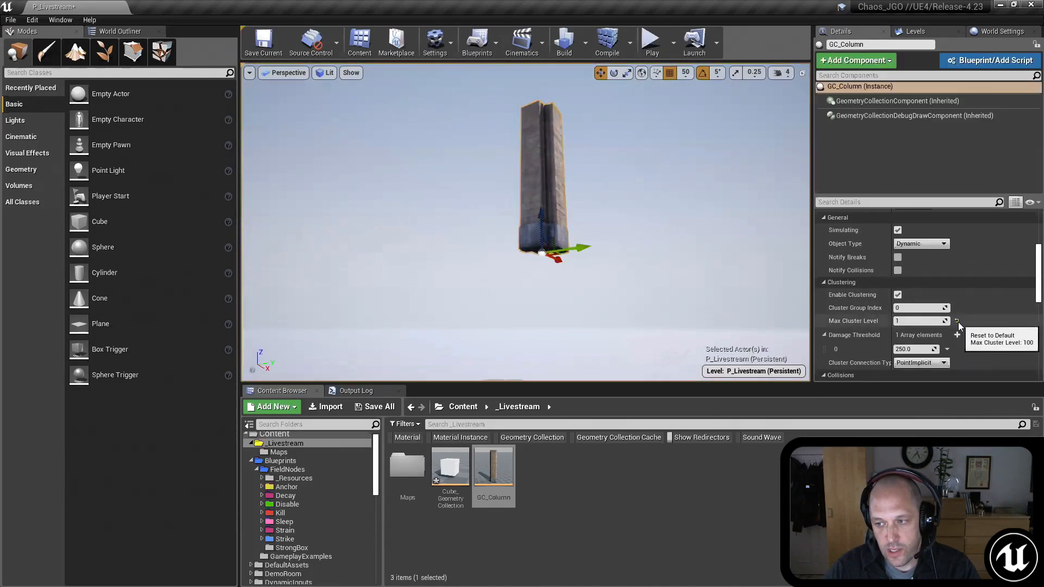
click(924, 322)
text(100)
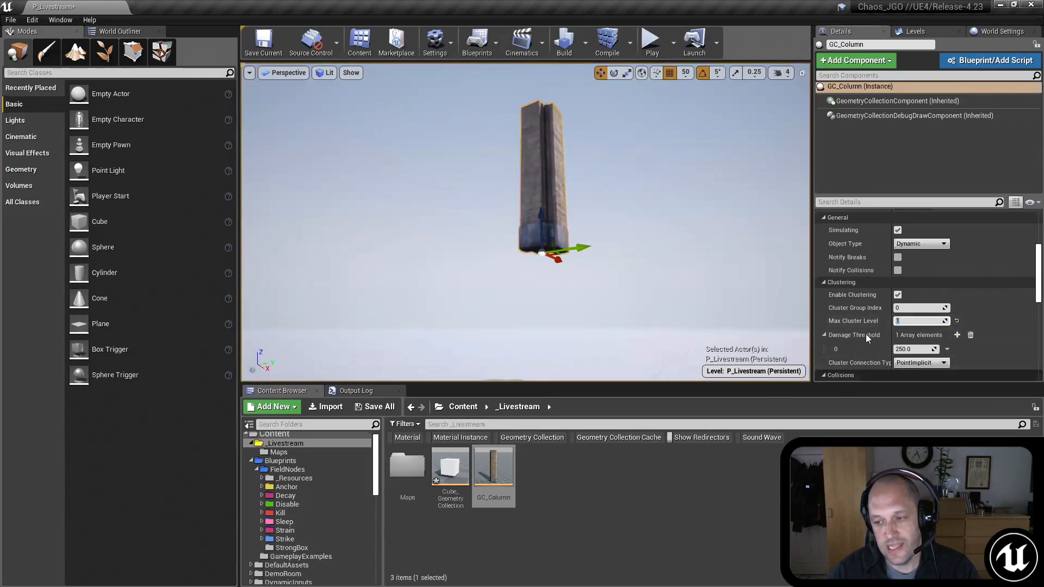
scroll(860, 277, down, 2)
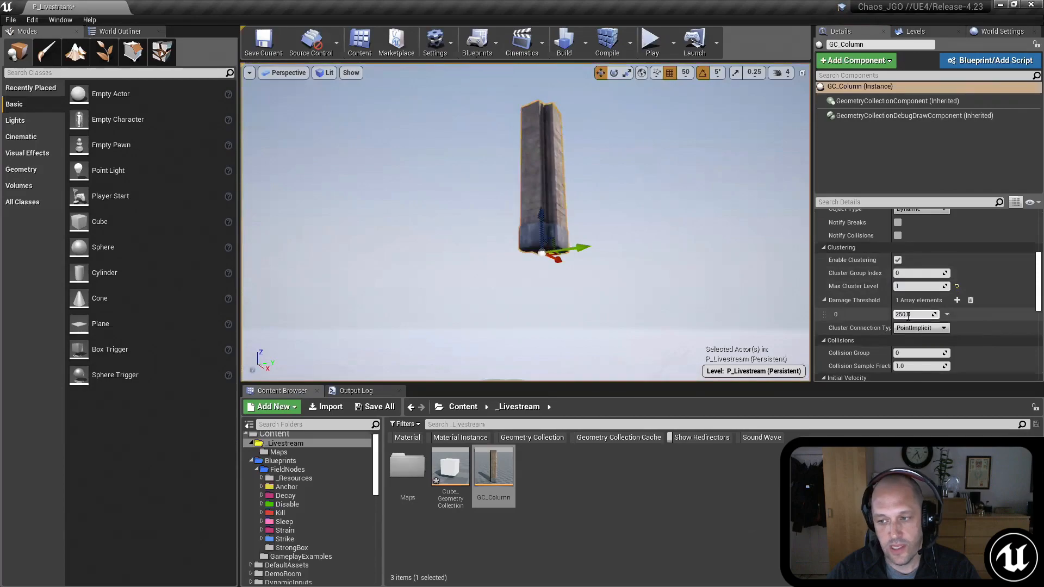
text(50)
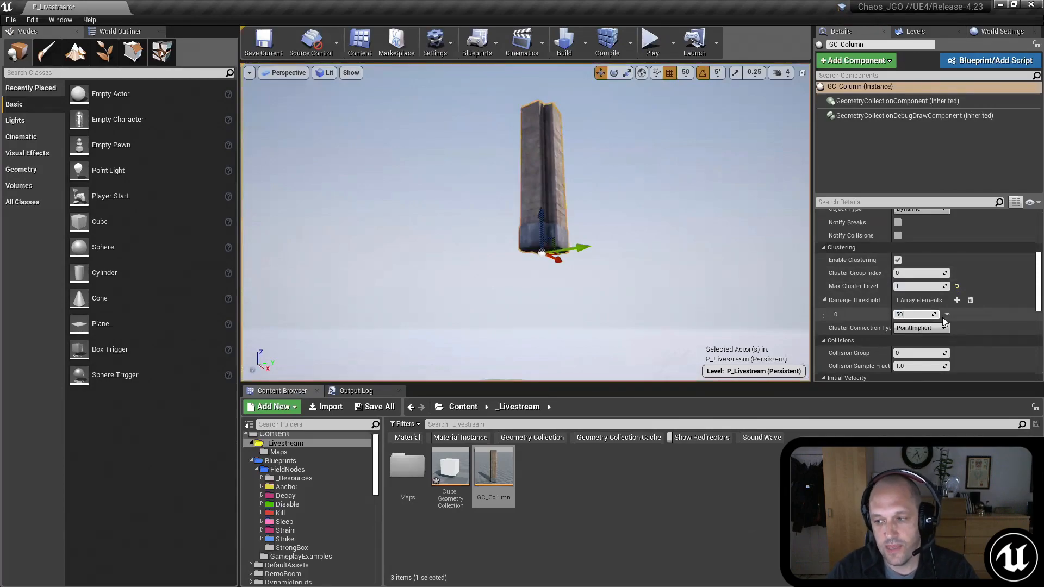
text(00000)
key(Return)
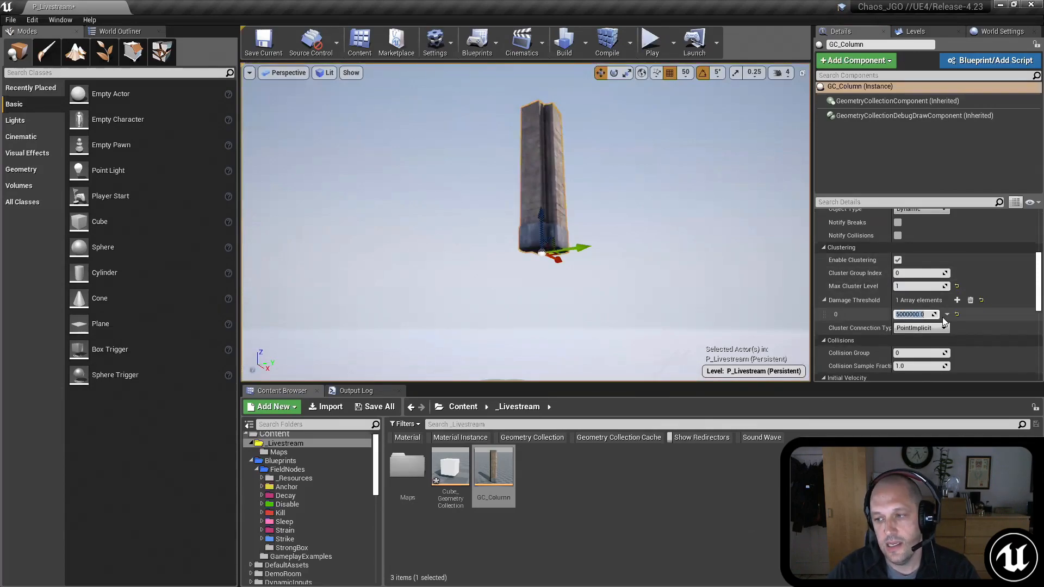
Step: Play the level to test the column's landing with the raised damage threshold, then stop the session
right_drag(667, 249, 646, 170)
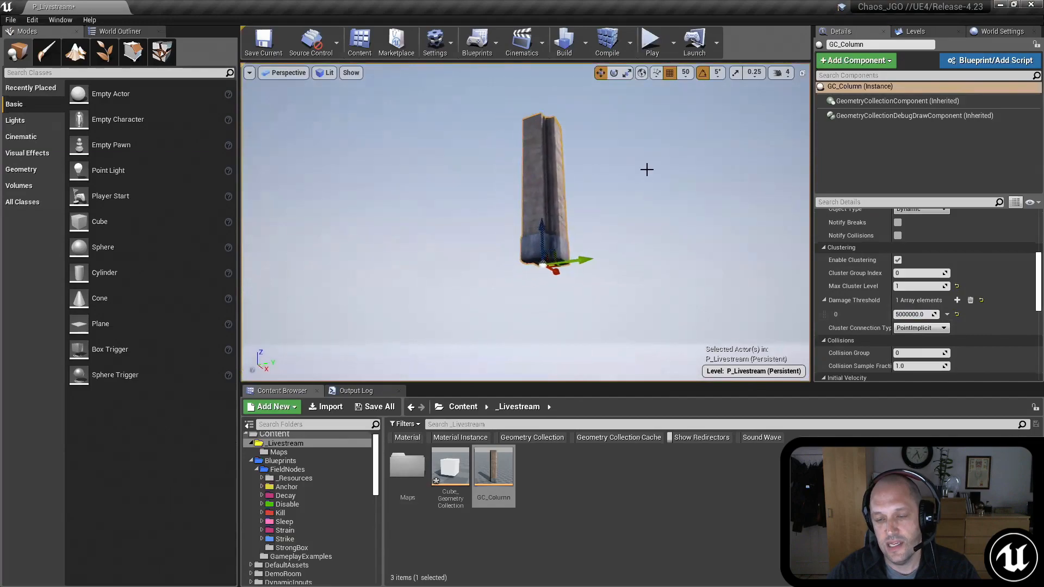
click(655, 46)
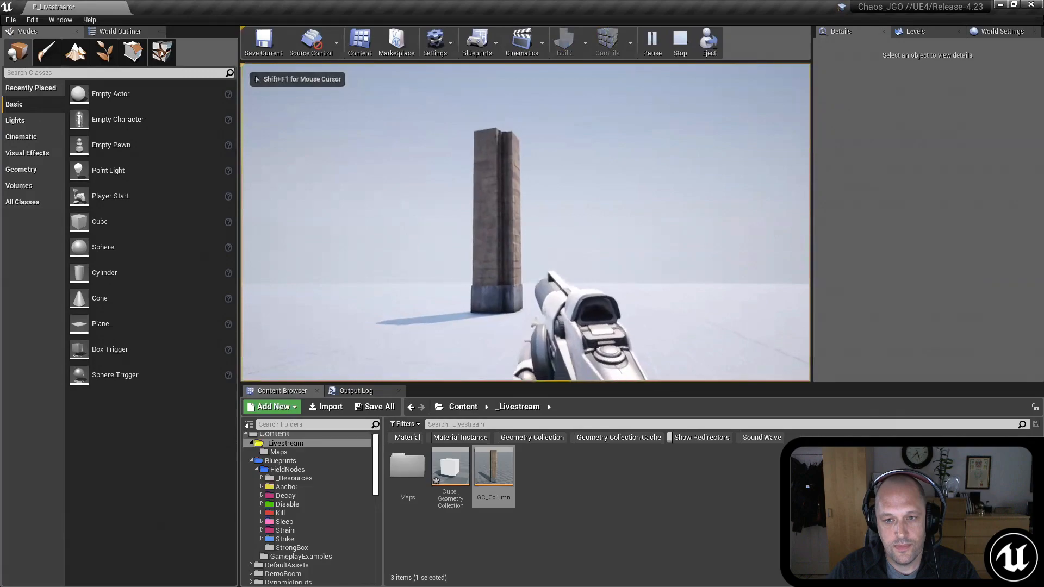
key(shift+F1)
click(680, 47)
Step: Set the column's Max Cluster Level to 2 and its Damage Threshold elements 0 and 1 to 50000 and 25000
right_drag(525, 218, 503, 187)
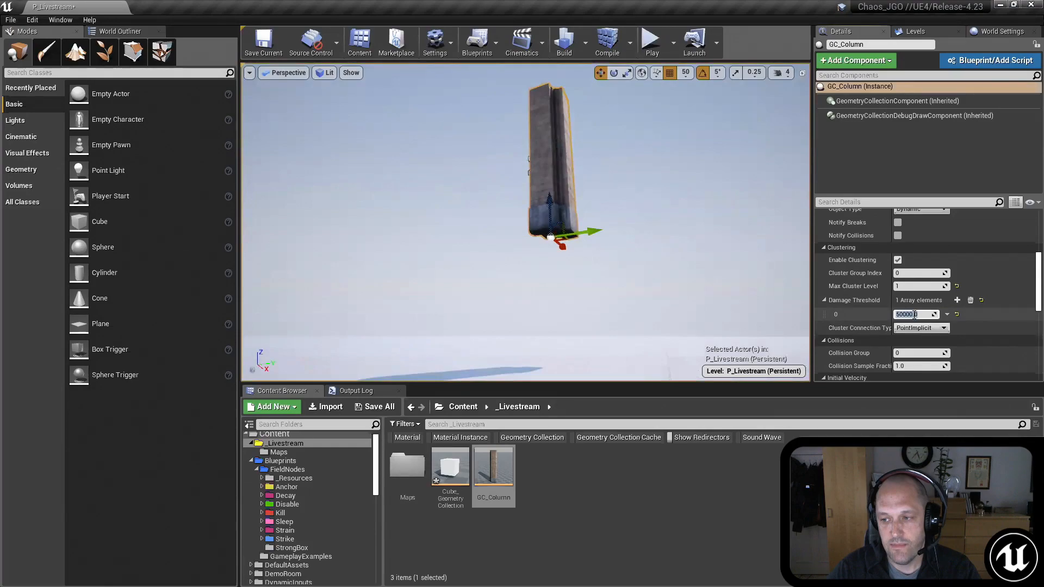
click(957, 300)
click(925, 286)
key(Return)
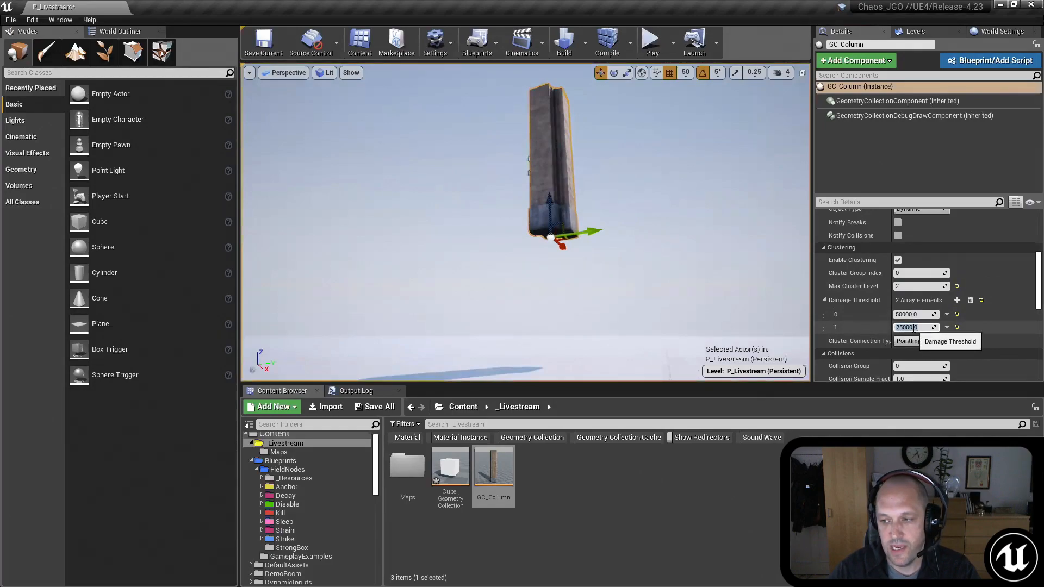
key(Return)
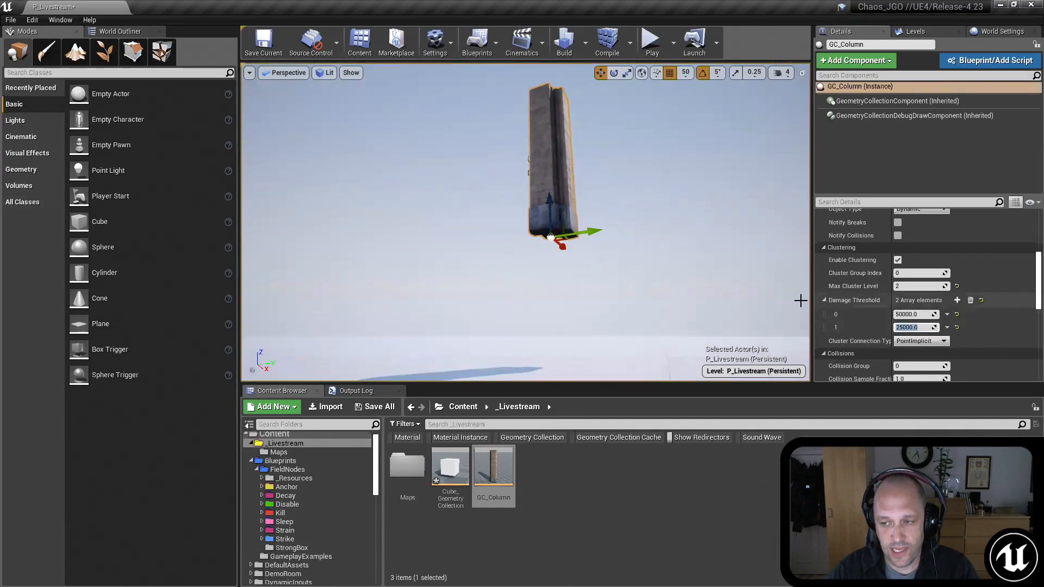
Step: Play the level twice to watch how the column breaks with two damage thresholds, stopping each session
mouse_move(645, 221)
right_down()
mouse_move(666, 255)
mouse_move(659, 221)
mouse_move(646, 221)
right_up()
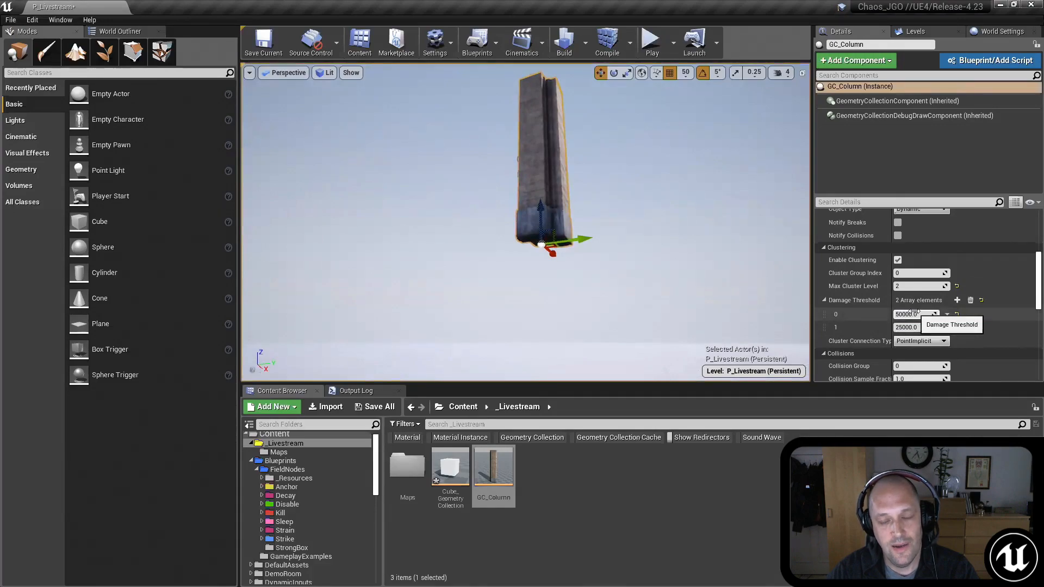
right_drag(648, 225, 513, 91)
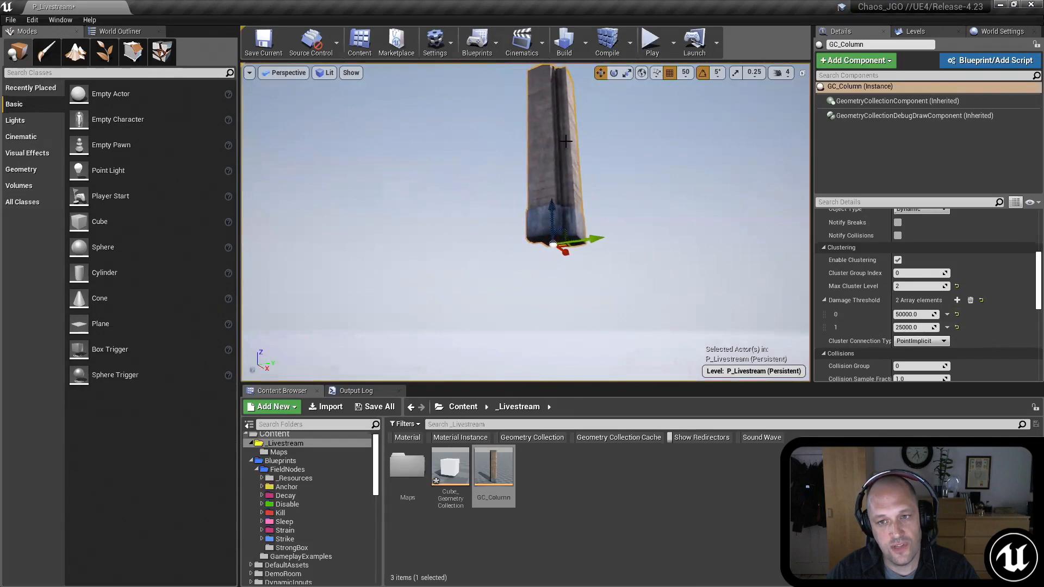
right_drag(648, 225, 648, 216)
click(654, 46)
click(655, 205)
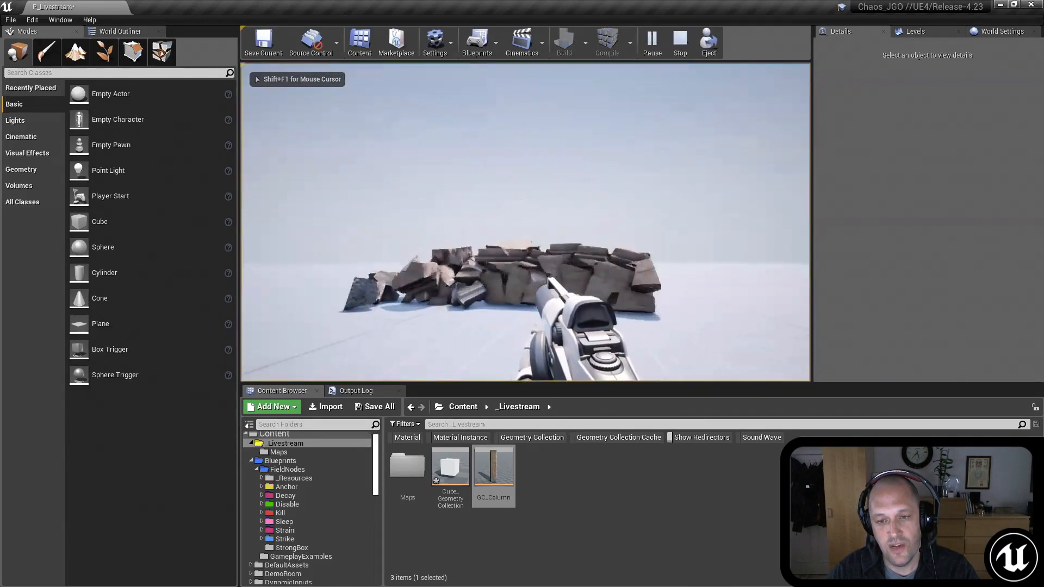
key(Escape)
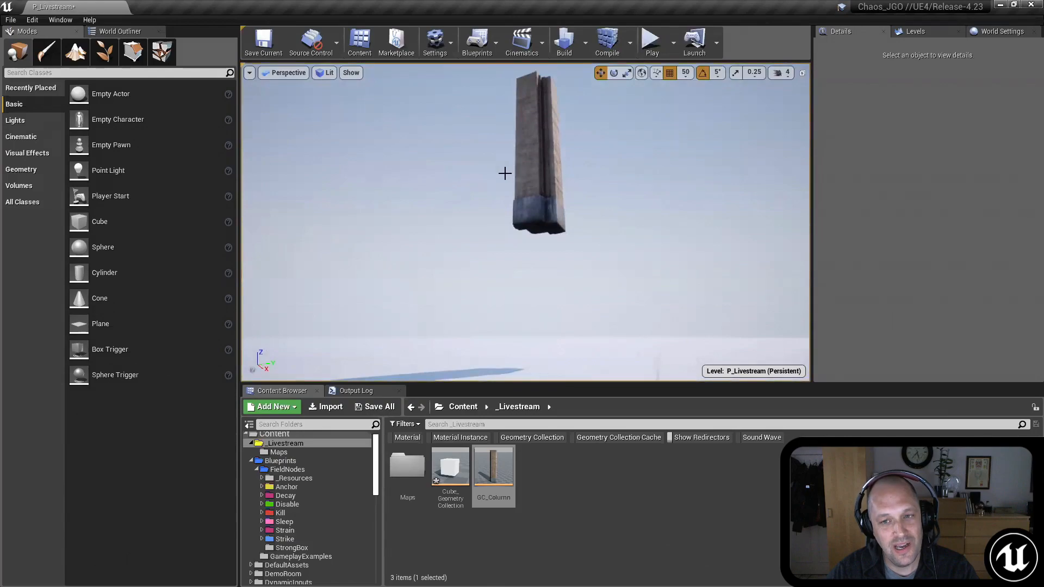
click(652, 42)
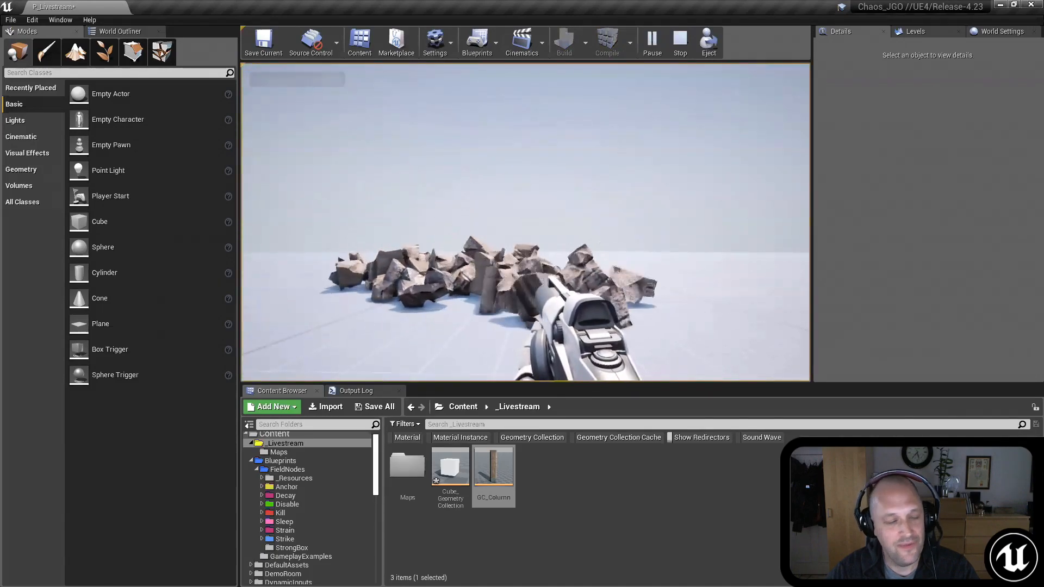
key(shift+F1)
key(Escape)
Step: Add two Damage Threshold elements to the column with values 15000 and 7500, and set its Max Cluster Level to 4
scroll(604, 197, down, 5)
click(544, 180)
mouse_move(544, 180)
right_down()
mouse_move(553, 188)
mouse_move(544, 181)
right_up()
click(957, 300)
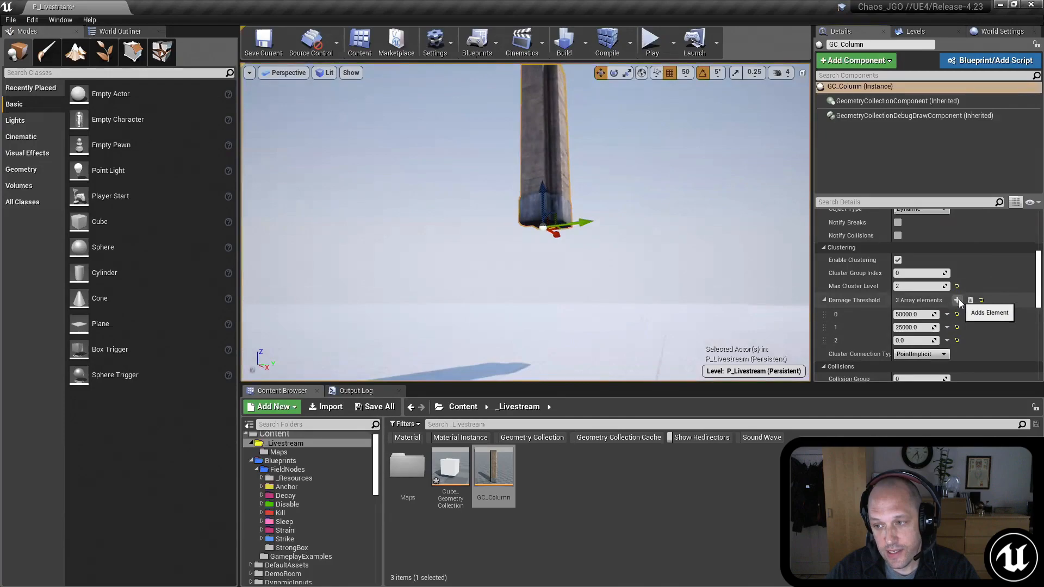
click(957, 300)
click(916, 341)
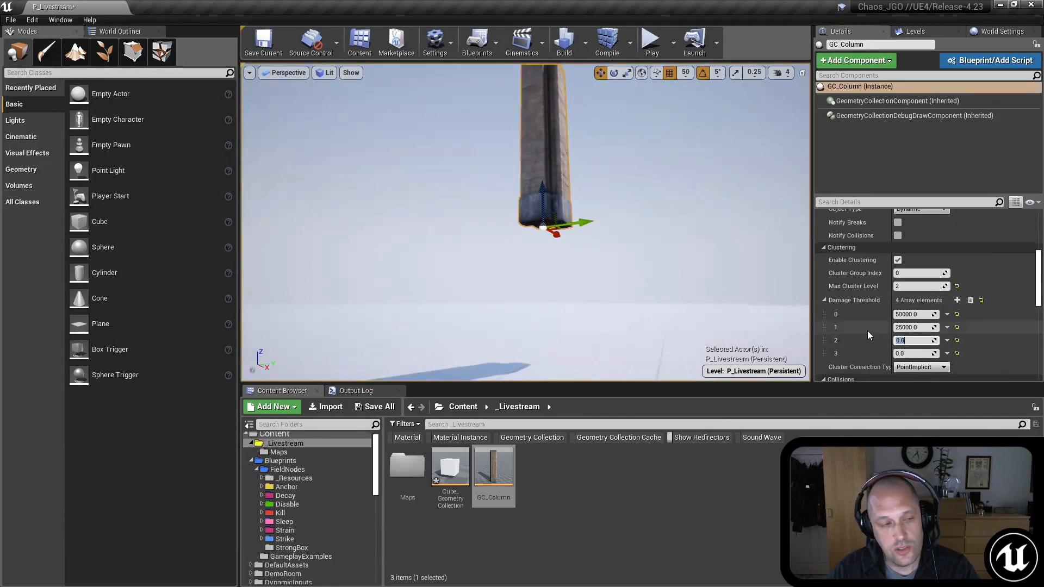
text(15000)
key(Return)
click(910, 353)
text(7500)
key(Return)
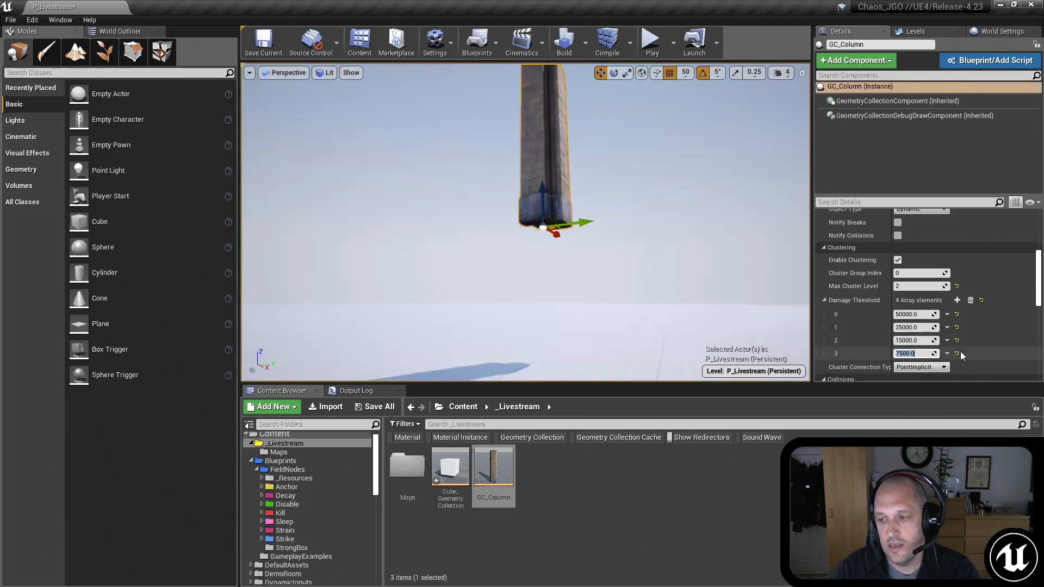
click(904, 287)
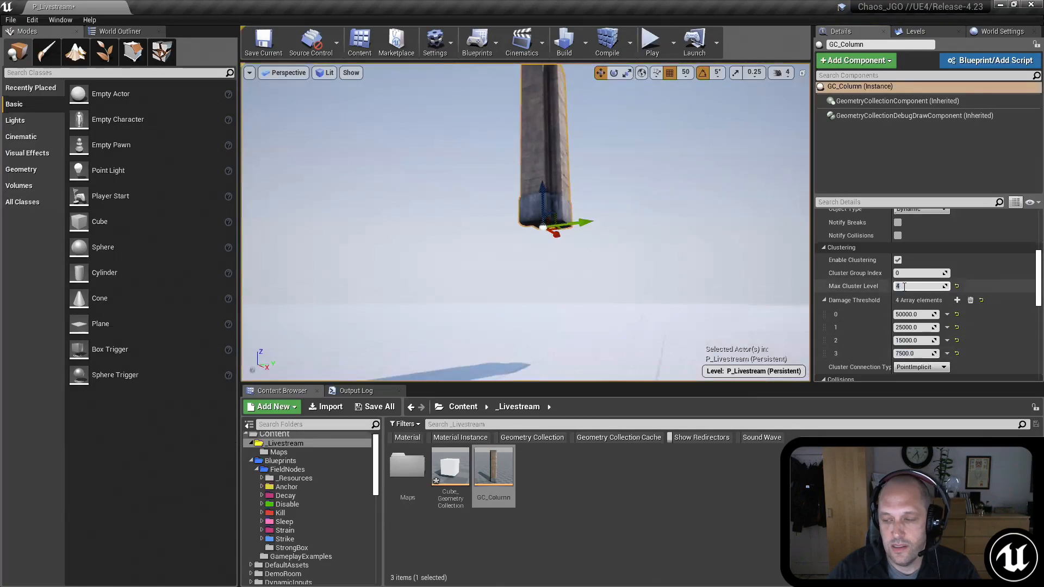
Step: Rotate the column so that it tilts sideways above the floor
mouse_move(653, 217)
right_down()
mouse_move(638, 209)
mouse_move(658, 210)
right_up()
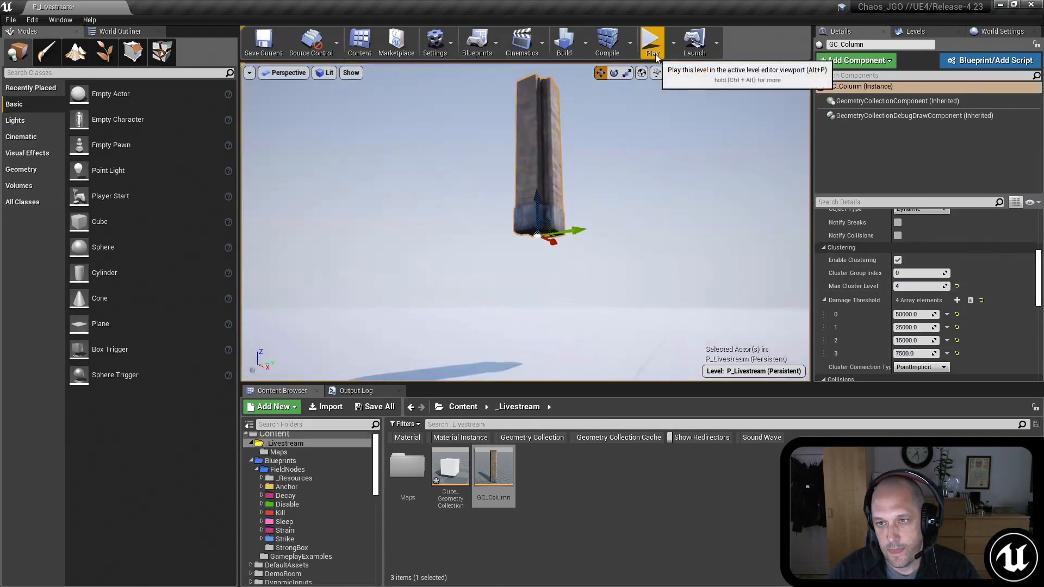
key(e)
drag(585, 252, 615, 152)
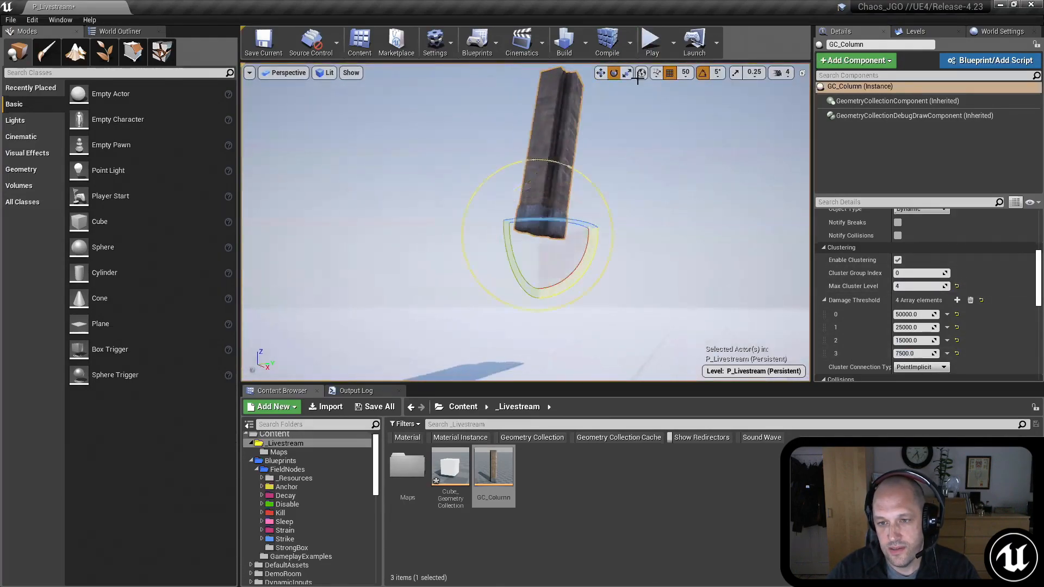
Step: Play the level with the tilted column, move around its broken pieces, and stop the session
click(652, 43)
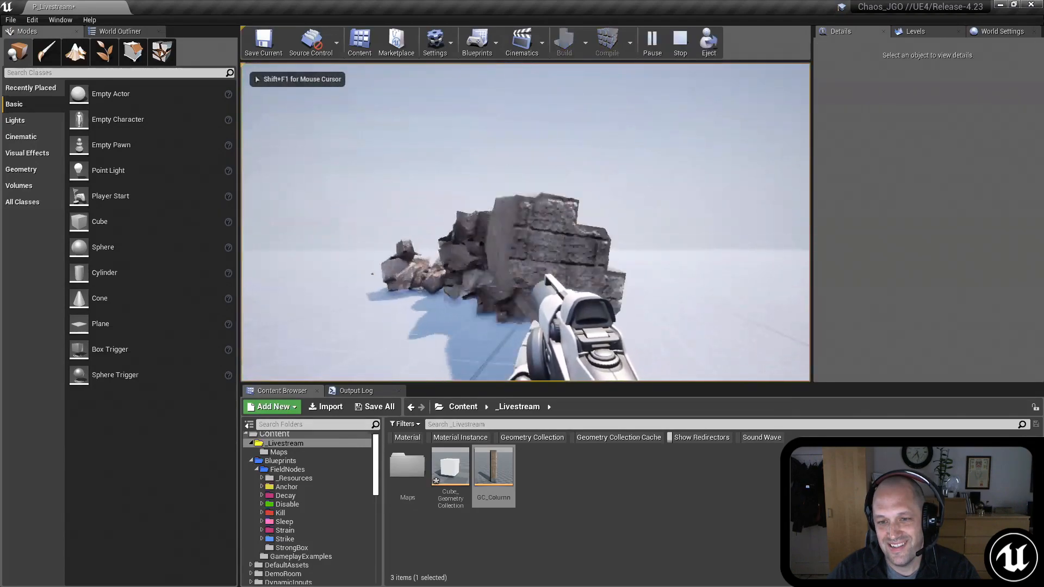
key(s)
click(525, 222)
key(a)
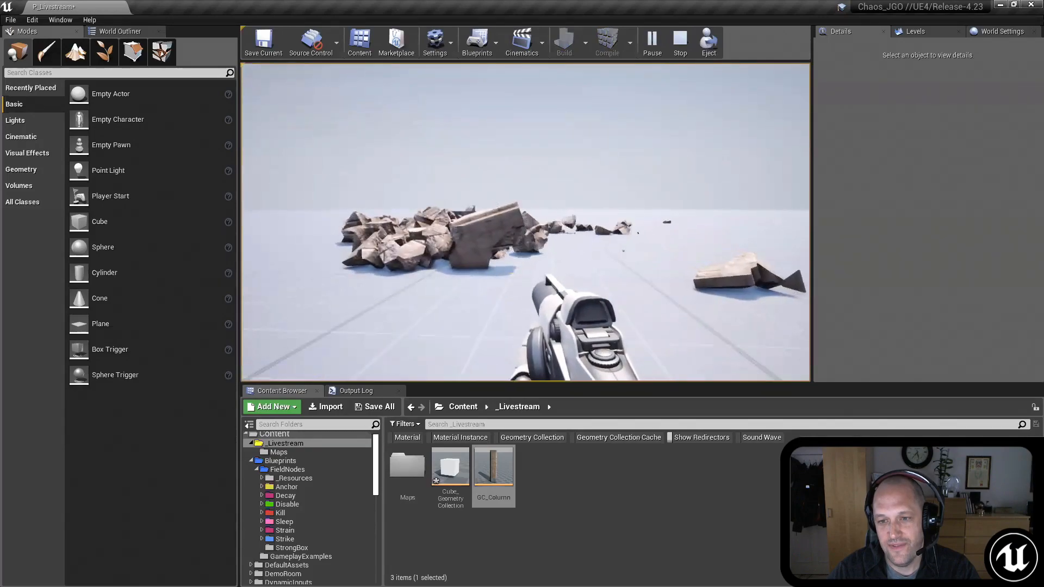
key(Escape)
Step: Select the tilted column and reset its rotation to the default upright orientation
right_drag(741, 292, 558, 164)
click(520, 170)
scroll(1002, 240, down, 3)
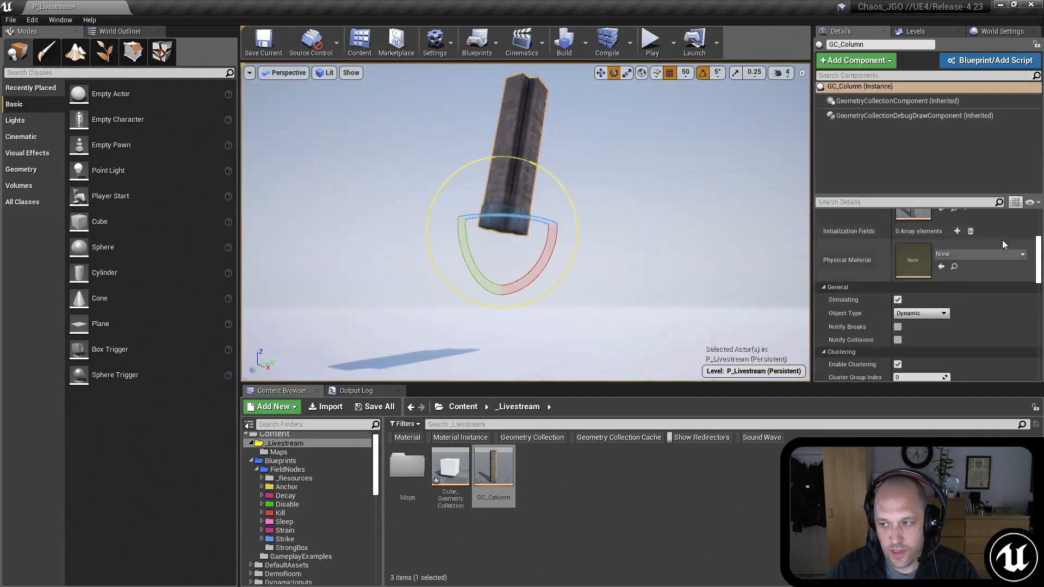
scroll(1007, 247, up, 4)
click(1028, 241)
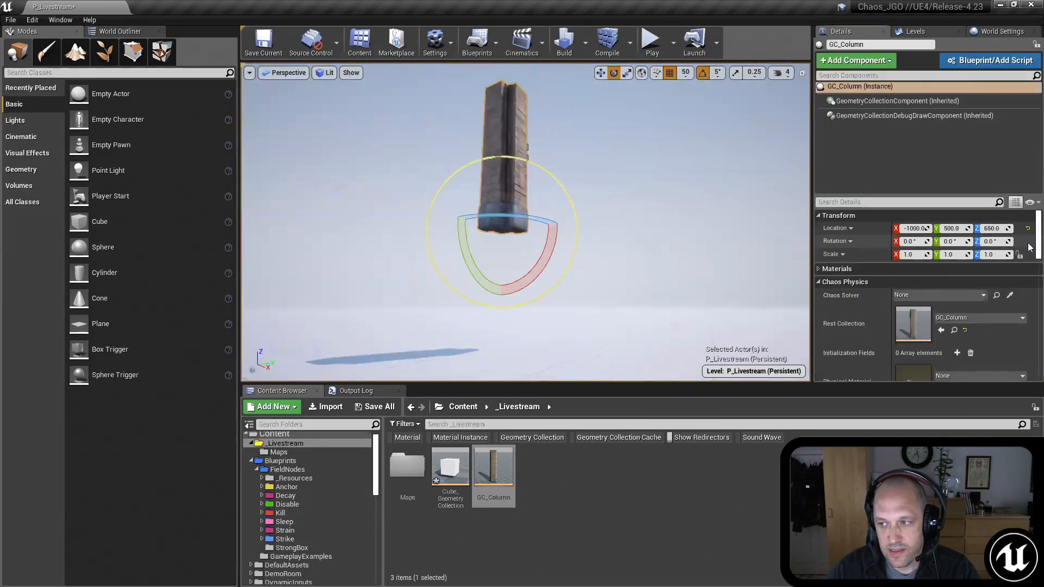
Step: Set the column's Object Type to Static, then briefly play the level to test it and stop the session
mouse_move(680, 172)
right_down()
mouse_move(680, 196)
mouse_move(681, 163)
right_up()
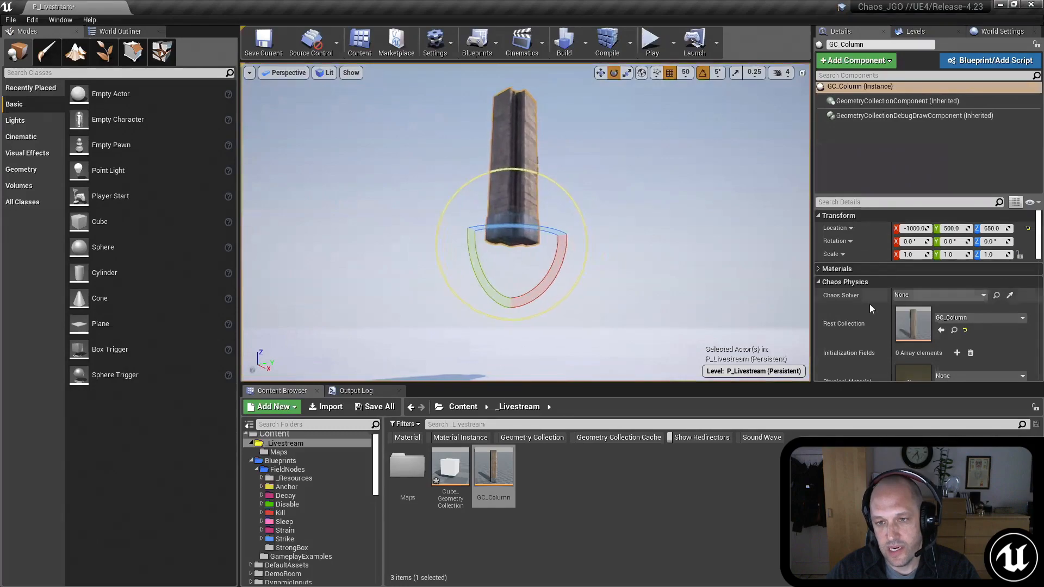
scroll(874, 316, down, 4)
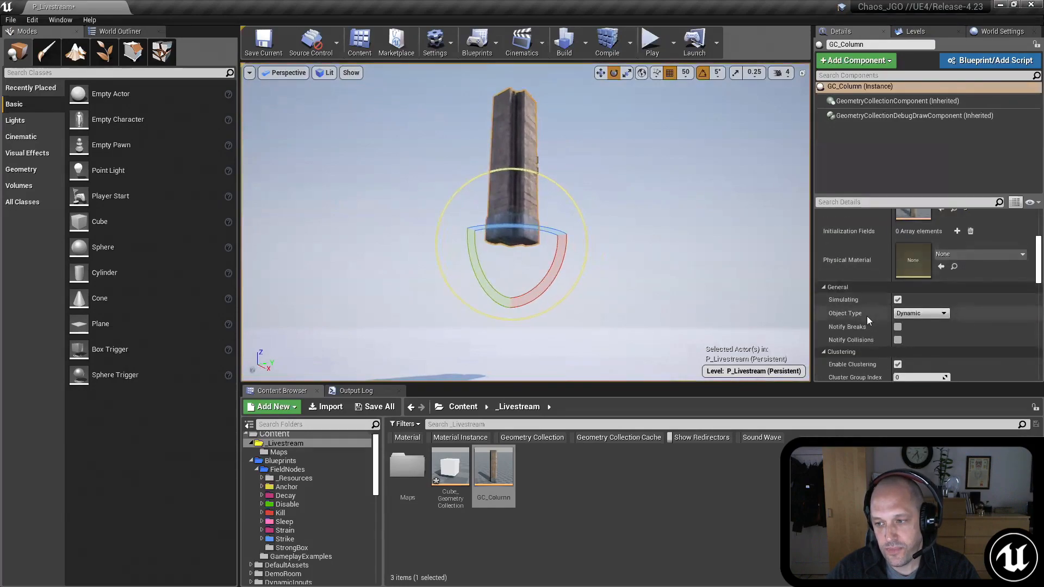
scroll(867, 315, down, 3)
scroll(834, 263, up, 3)
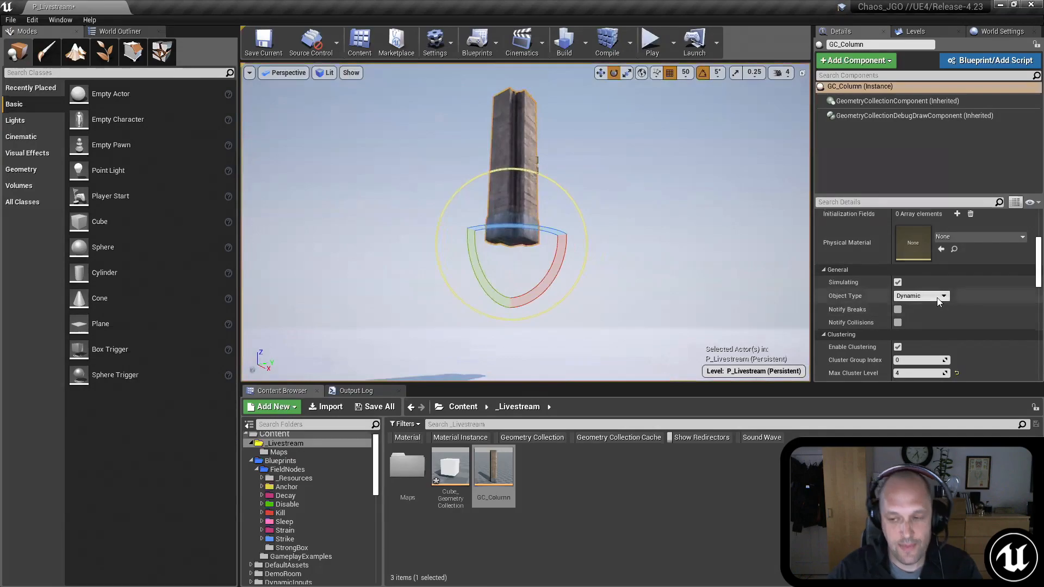
right_drag(642, 220, 617, 229)
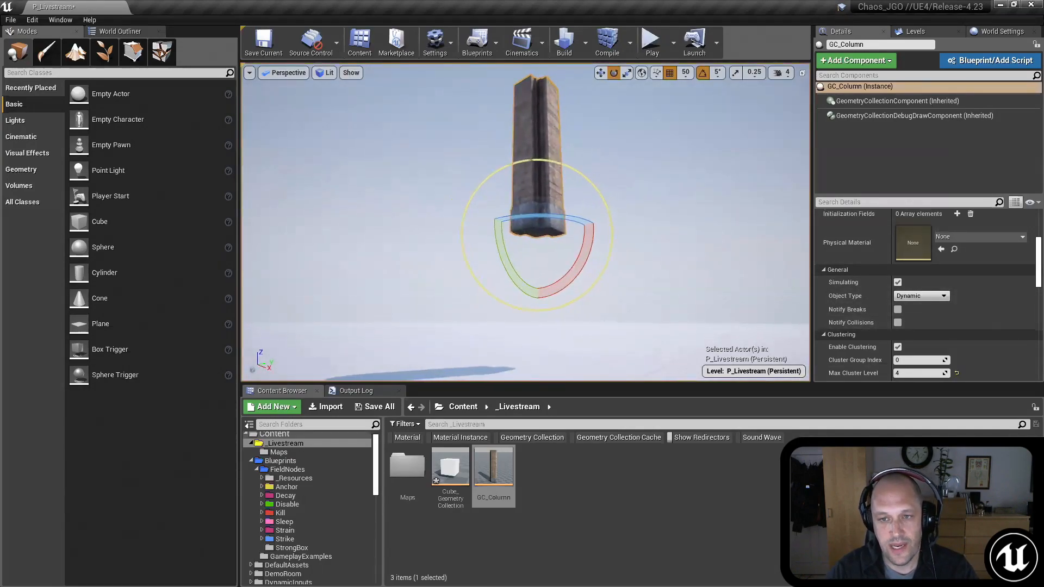
click(921, 295)
click(910, 320)
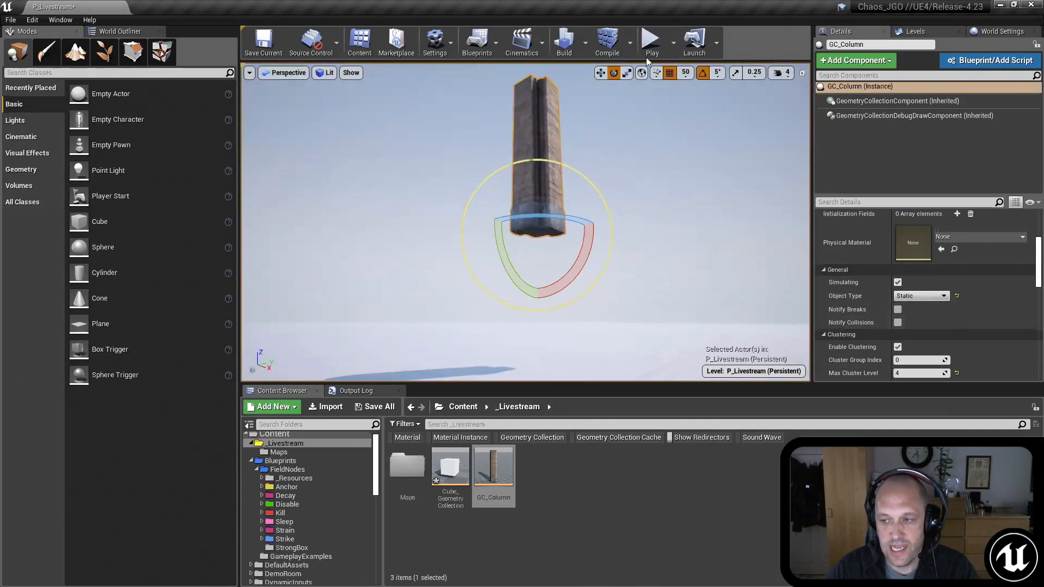
click(652, 40)
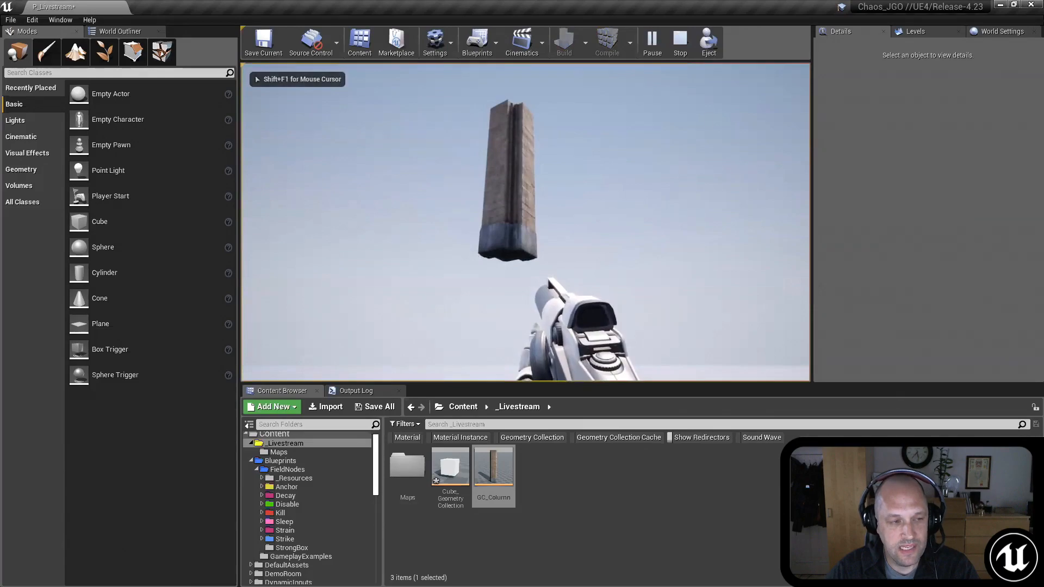
key(Escape)
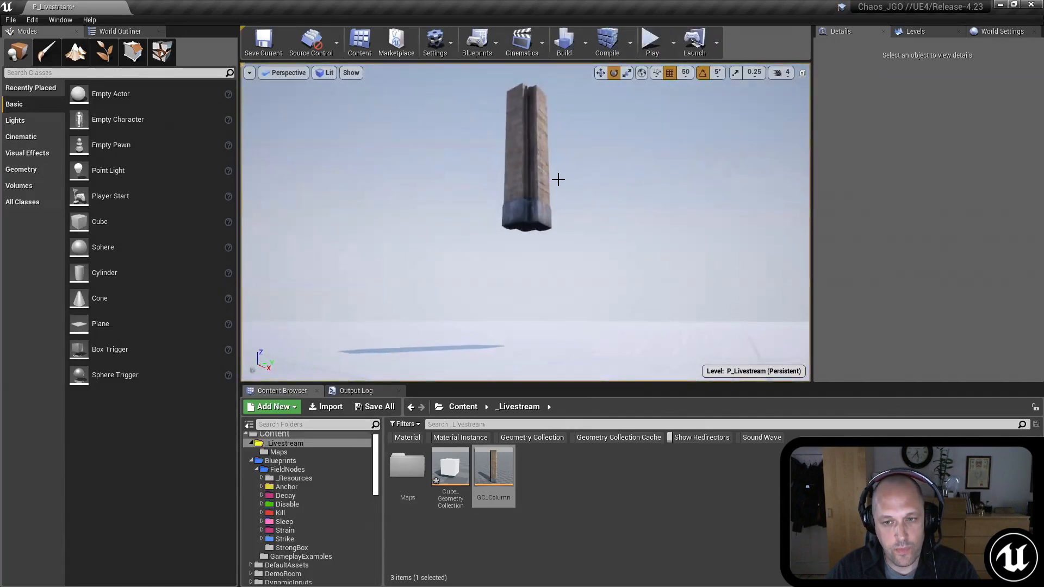
Step: Select the column, snap it down onto the floor, and clear the selection
click(538, 179)
mouse_move(525, 217)
right_down()
mouse_move(514, 200)
mouse_move(514, 282)
mouse_move(516, 218)
right_up()
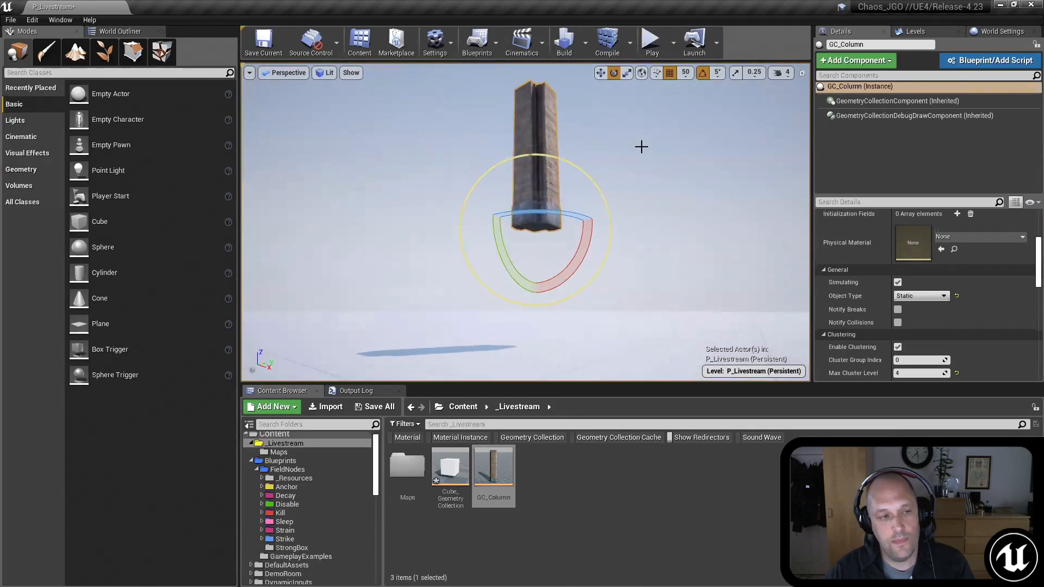
right_drag(641, 147, 641, 187)
key(w)
key(s)
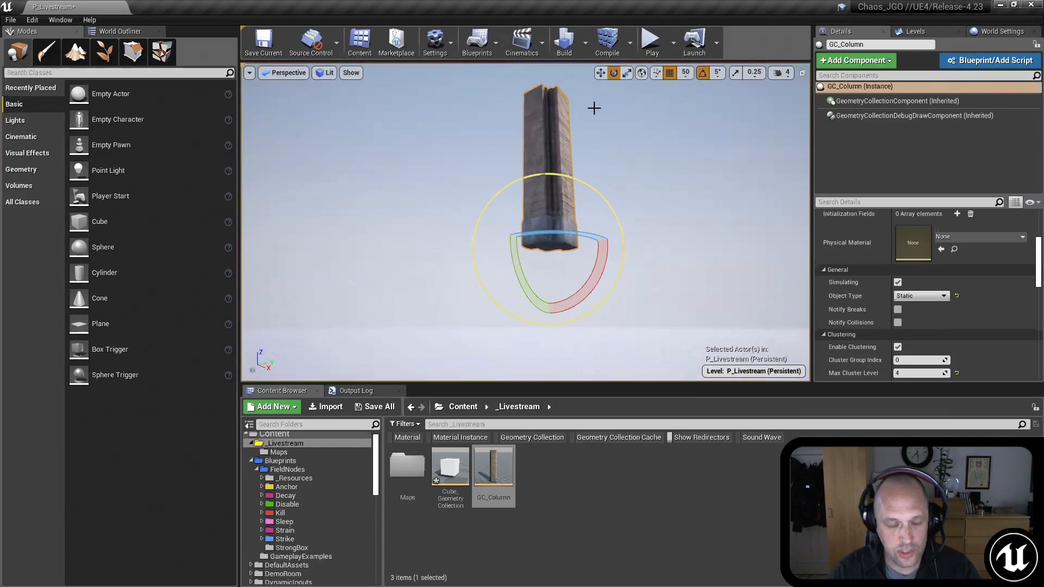
mouse_move(640, 200)
right_down()
mouse_move(640, 187)
mouse_move(672, 272)
mouse_move(648, 218)
right_up()
right_drag(577, 205, 569, 202)
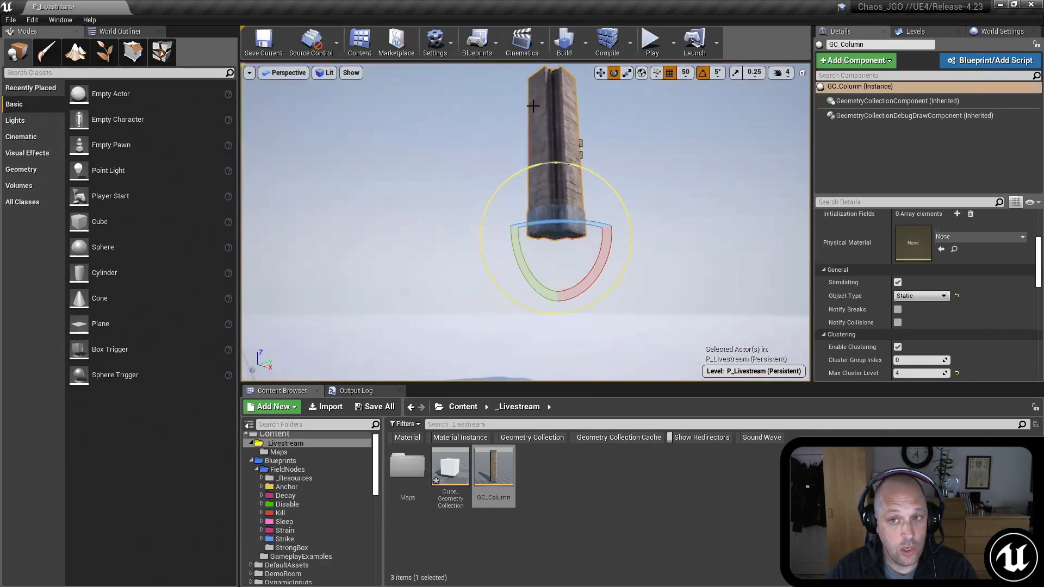
mouse_move(618, 129)
right_down()
mouse_move(616, 115)
mouse_move(630, 123)
mouse_move(611, 132)
right_up()
key(s)
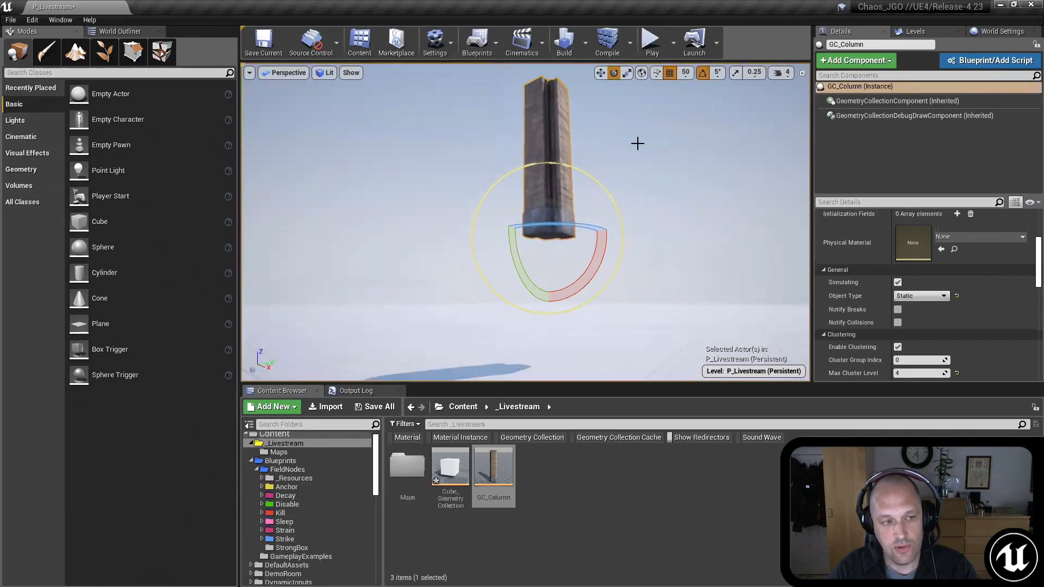
key(End)
mouse_move(642, 187)
right_down()
mouse_move(661, 227)
mouse_move(663, 205)
mouse_move(647, 202)
right_up()
key(w)
key(s)
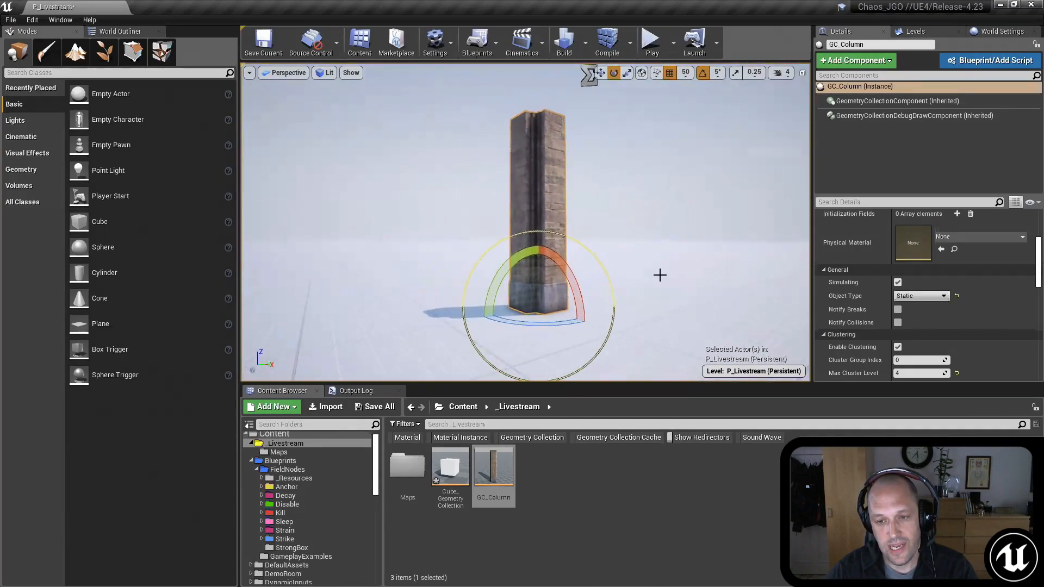
mouse_move(673, 303)
right_down()
mouse_move(669, 325)
mouse_move(661, 302)
right_up()
key(s)
click(663, 480)
click(672, 315)
right_drag(619, 241, 619, 241)
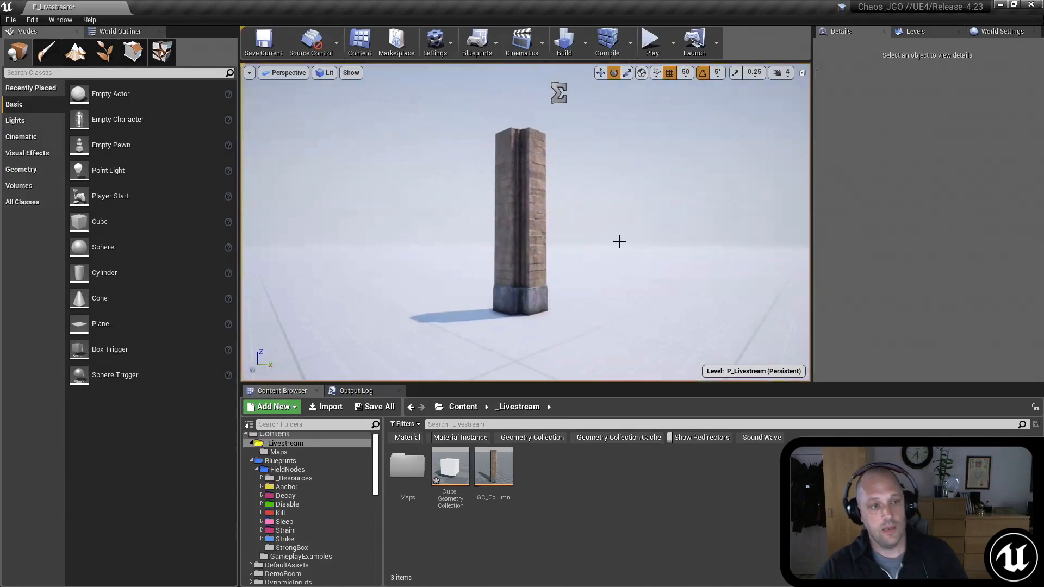
Step: Create a Field System physics asset named Field_Anchor in the _Livestream folder
right_click(547, 484)
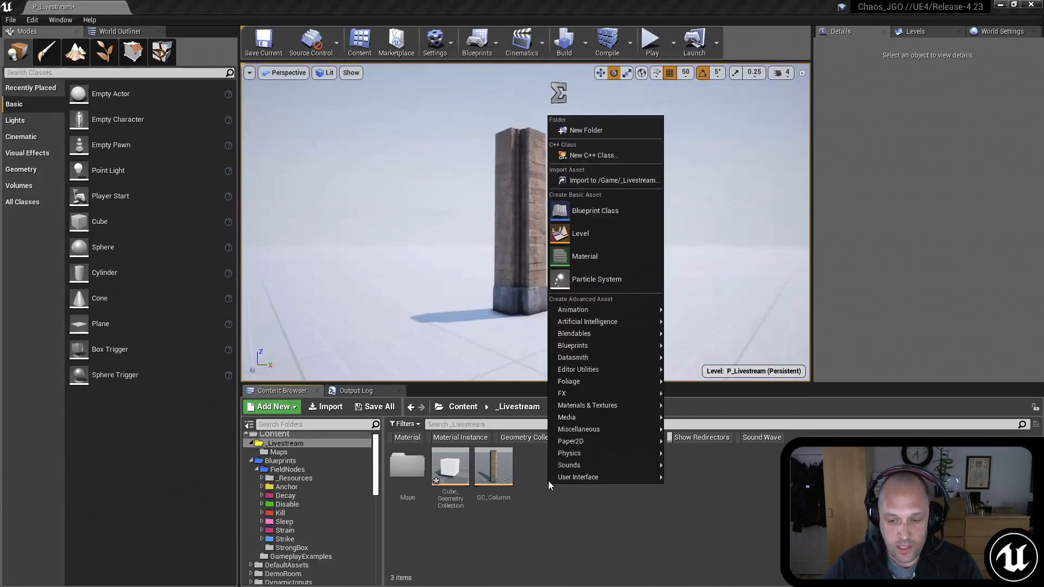
mouse_move(569, 460)
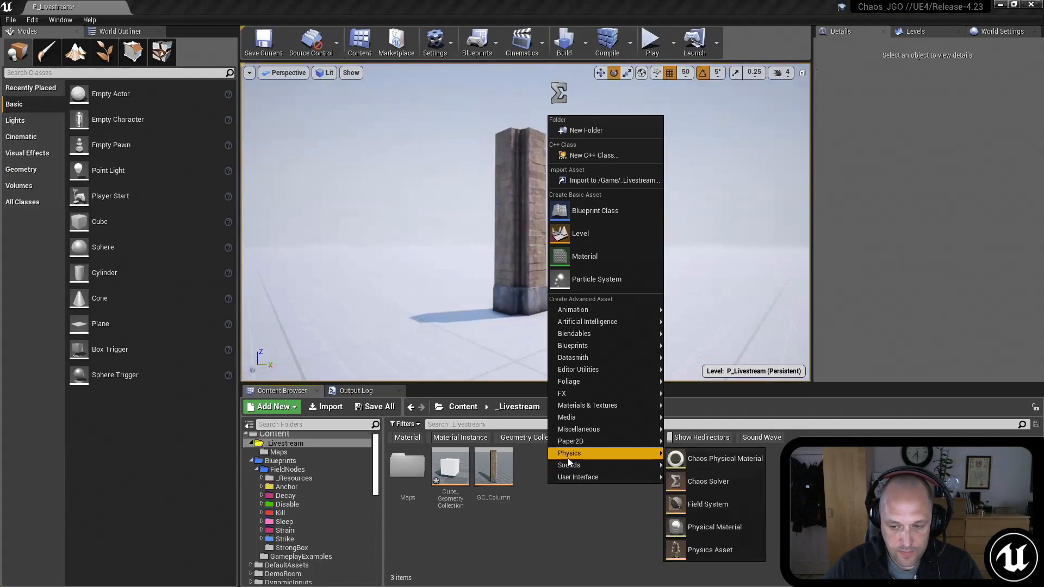
click(720, 503)
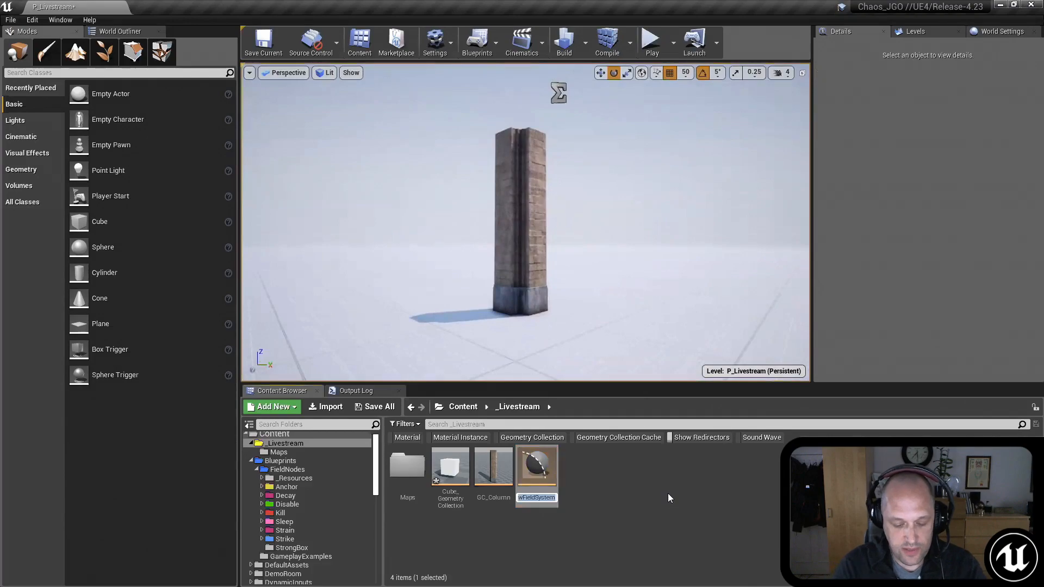
text(Field_Anchor)
key(Return)
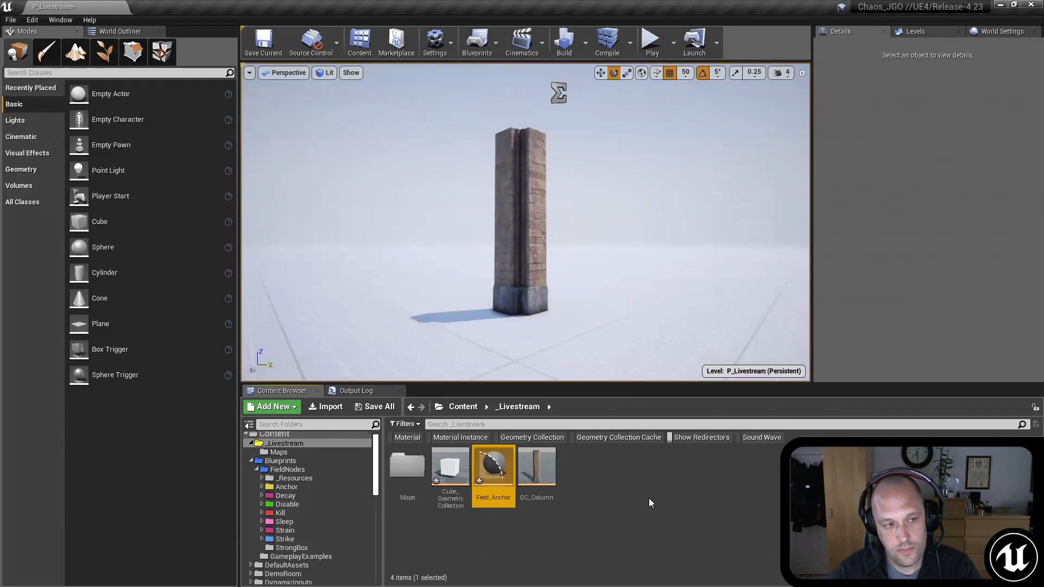
Step: Save the Field_Anchor asset and deselect it
right_click(492, 468)
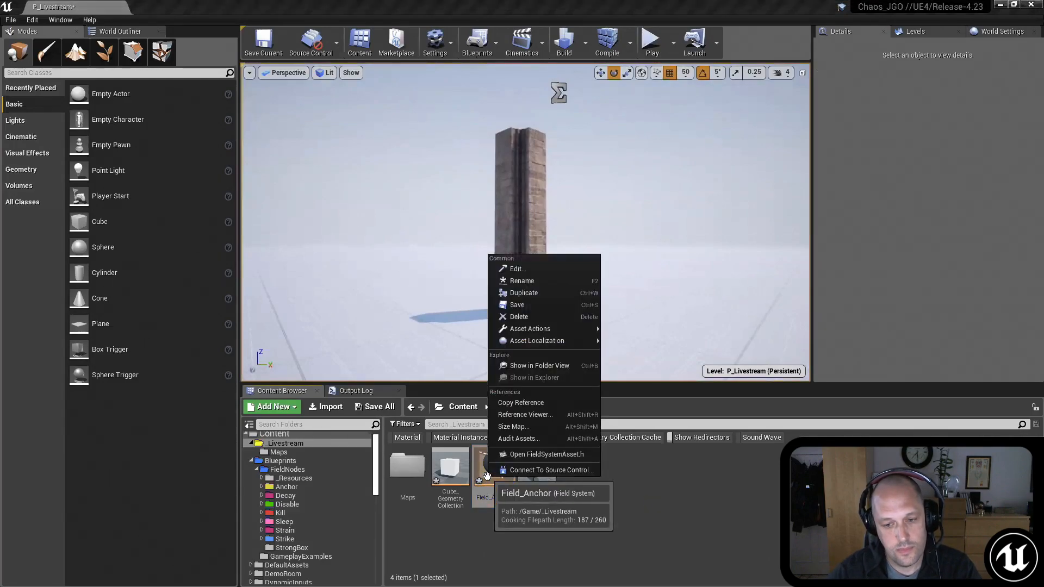
click(524, 309)
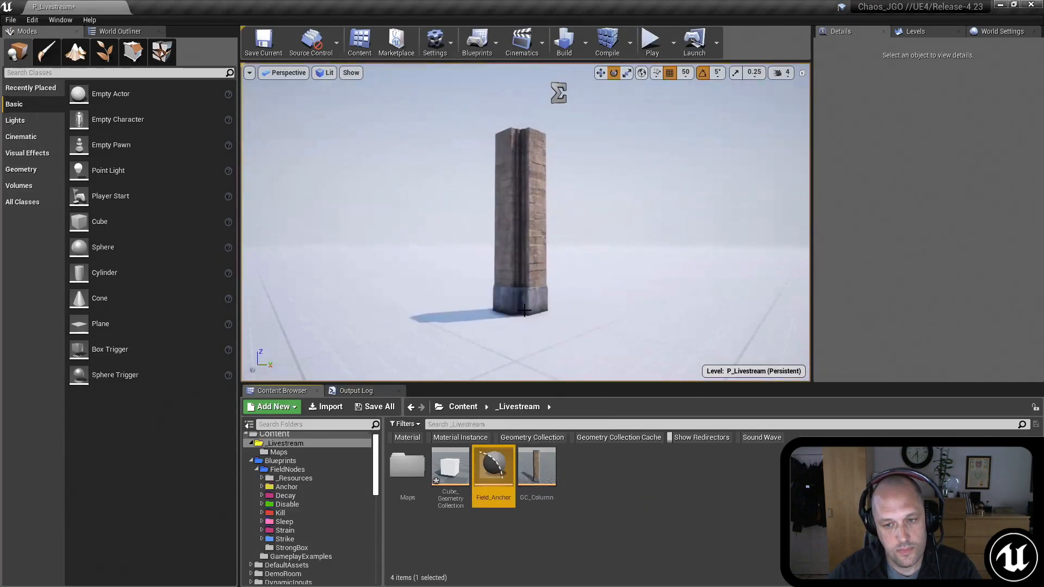
click(567, 513)
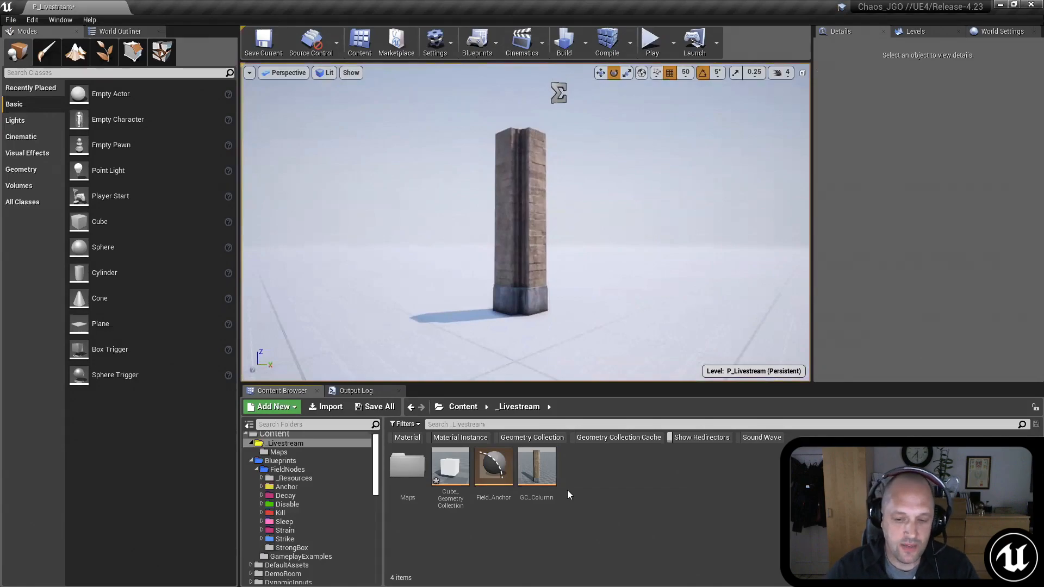
Step: Place Field_Anchor in the level beside the column's base and raise it above the floor
drag(494, 467, 436, 321)
mouse_move(436, 320)
right_down()
mouse_move(436, 329)
mouse_move(429, 321)
right_up()
key(w)
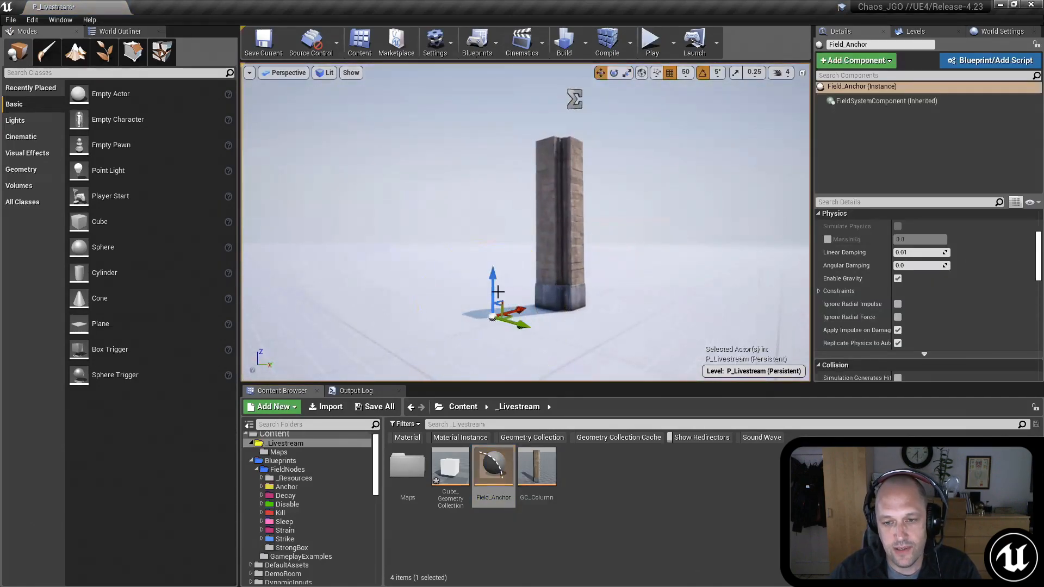
drag(492, 286, 491, 211)
right_drag(491, 211, 481, 193)
right_drag(674, 193, 658, 228)
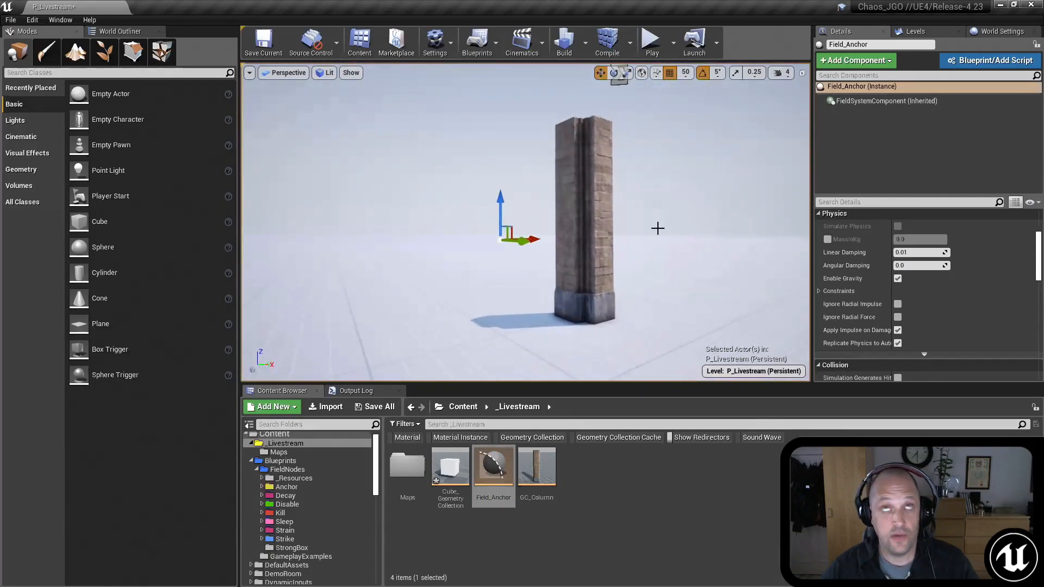
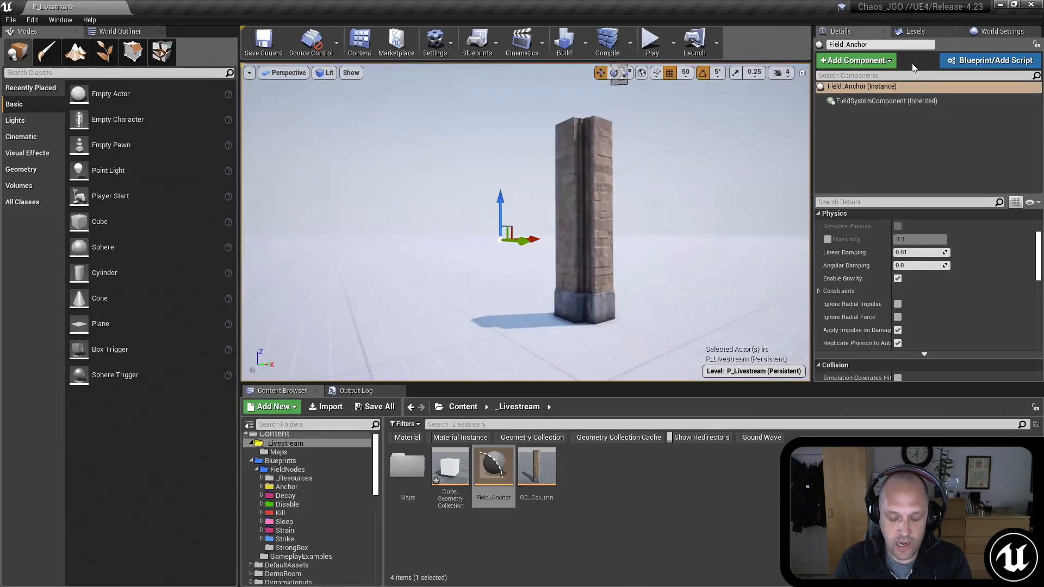
Step: Convert the Field_Anchor actor into a blueprint named Field_Anchor_Blueprint in the _Livestream folder and maximize its editor
click(989, 60)
click(454, 221)
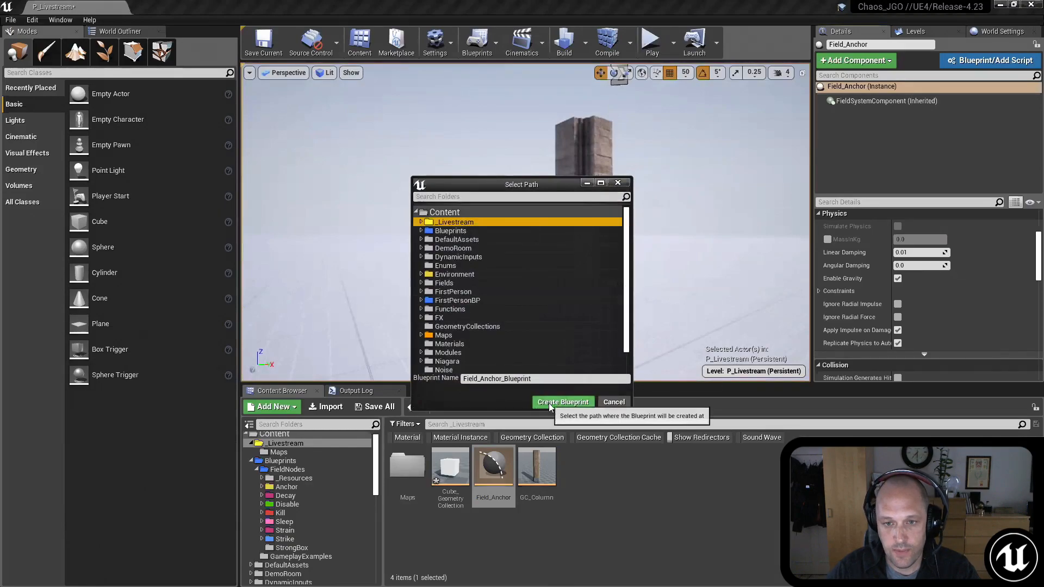
click(563, 402)
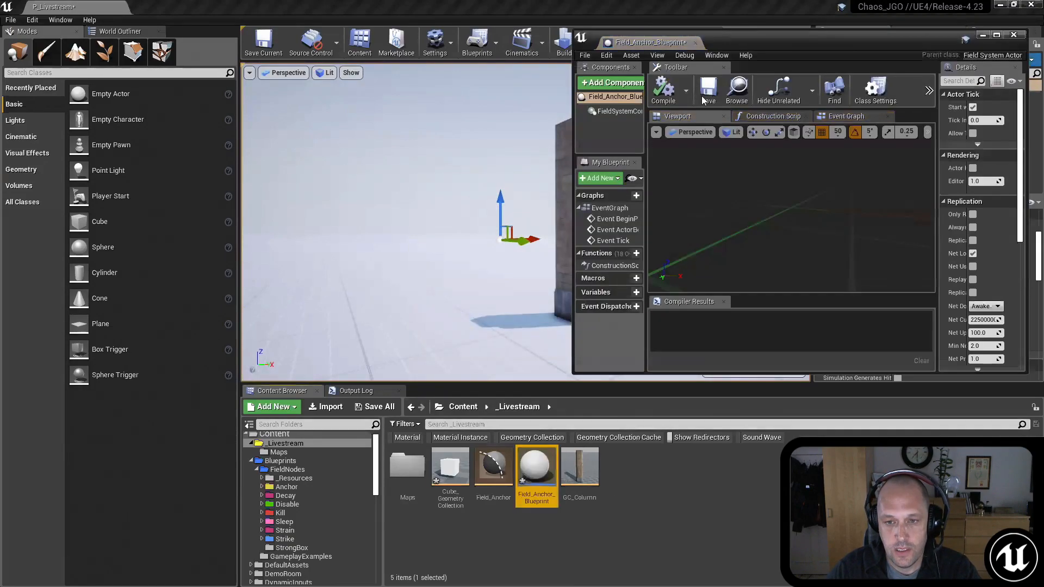
drag(782, 32, 597, 87)
double_click(597, 83)
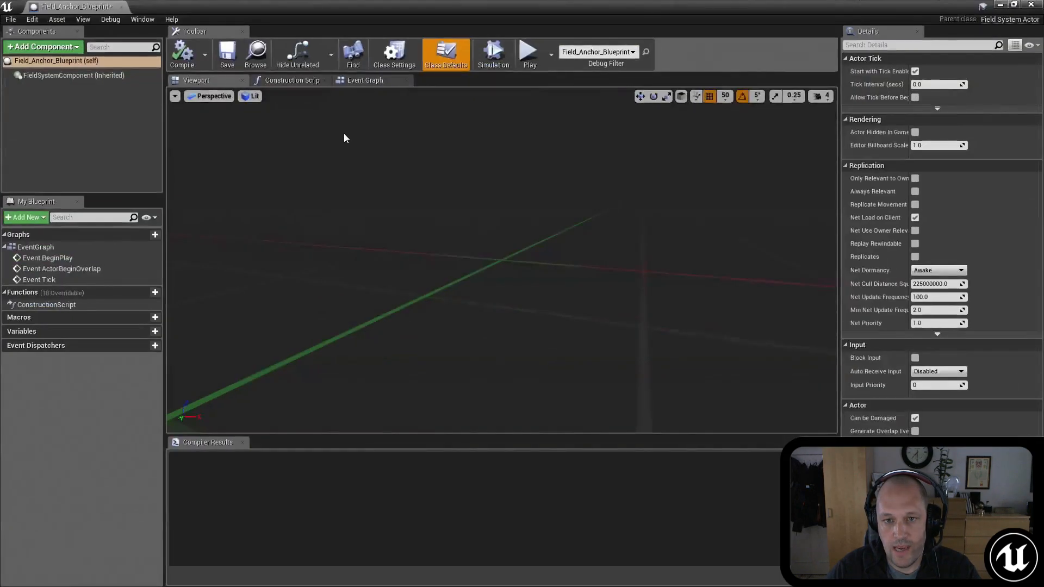
Step: In the blueprint's construction script, place a Field System Component reference above the Construction Script node
click(100, 107)
click(256, 79)
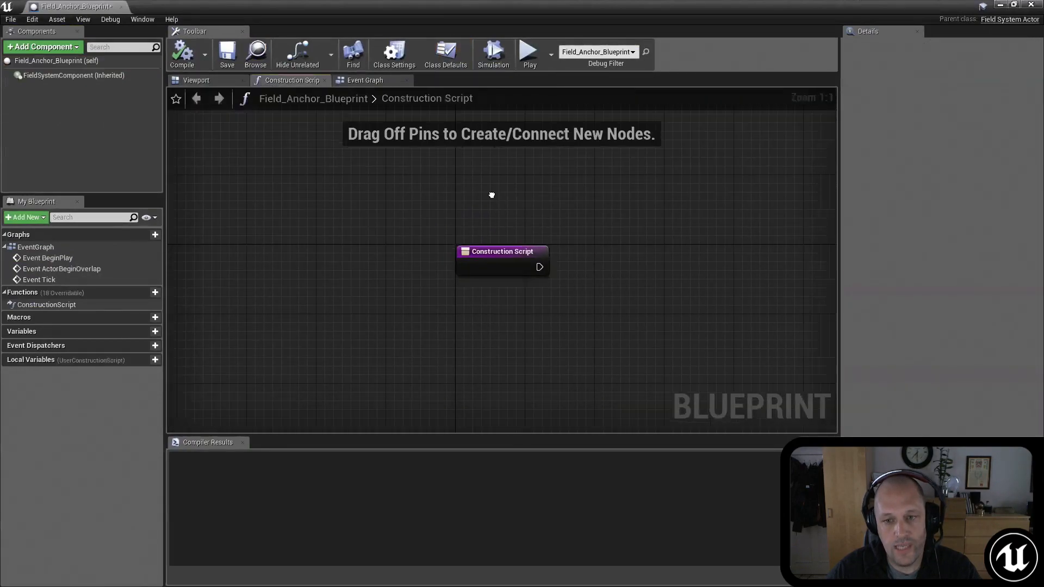
right_drag(388, 199, 389, 231)
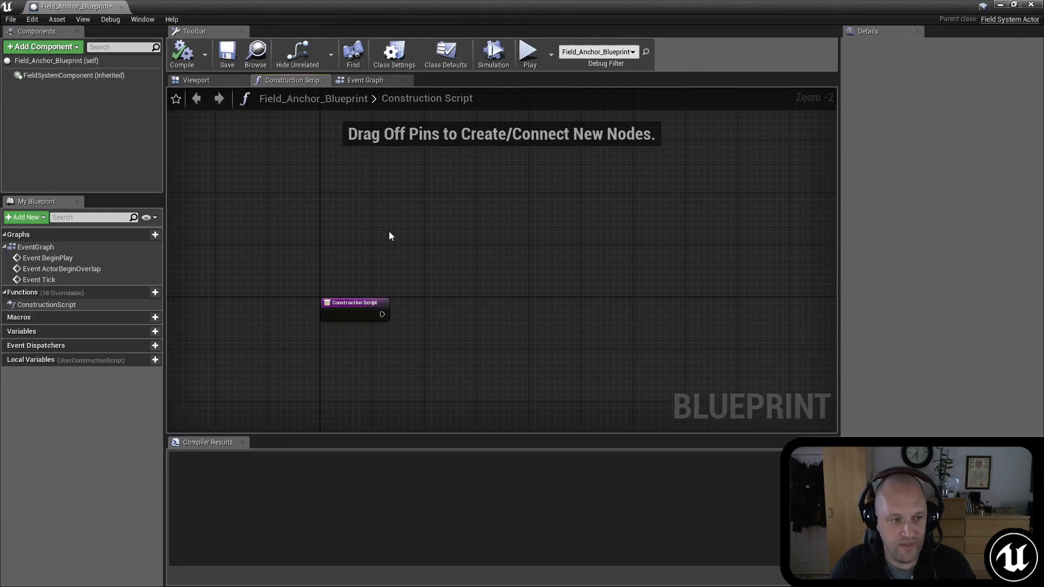
drag(78, 74, 396, 234)
right_drag(437, 259, 447, 255)
drag(359, 226, 333, 239)
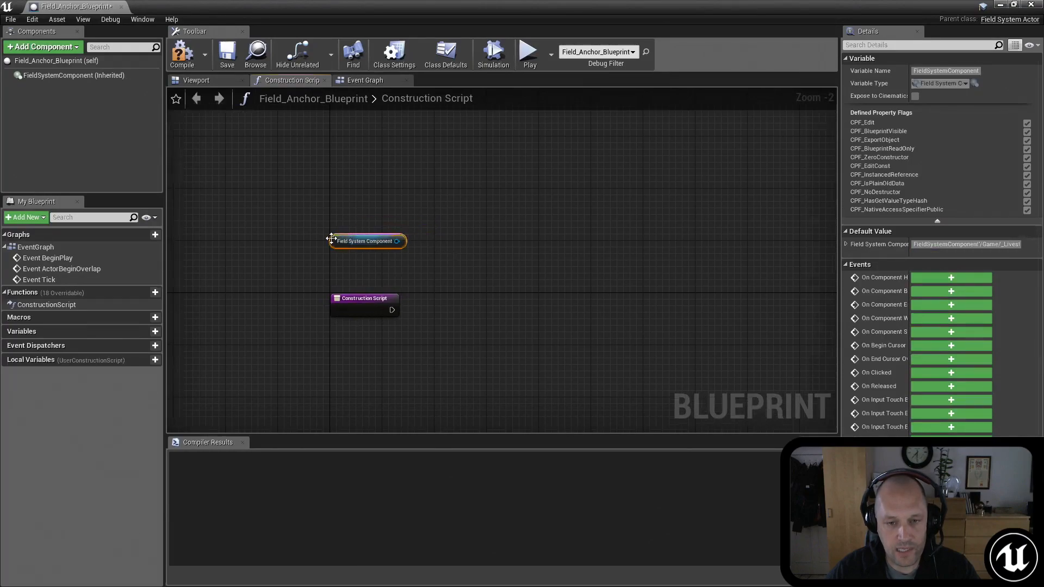
scroll(418, 287, up, 2)
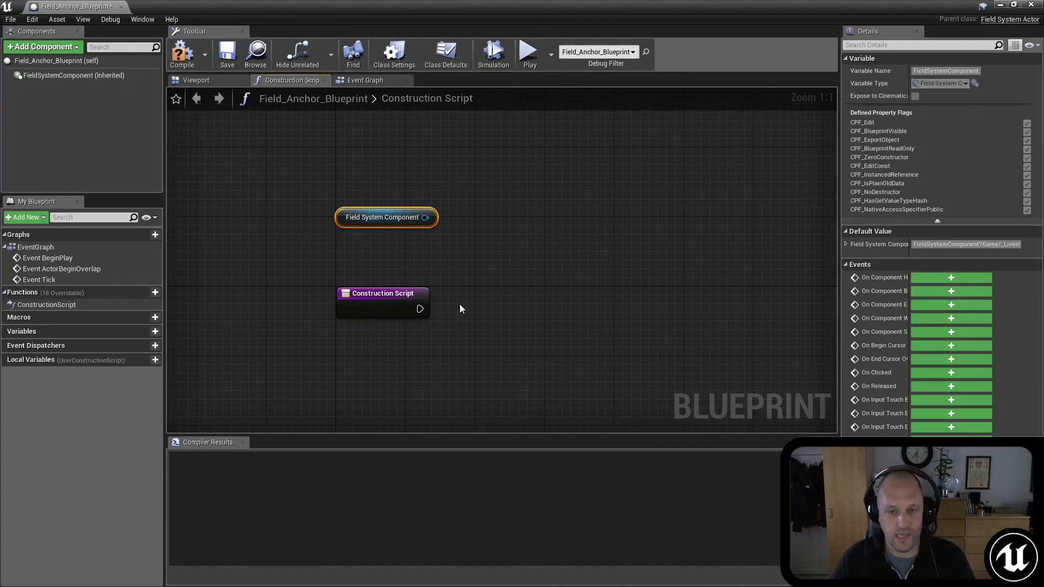
Step: Add a Reset Field System node targeting the Field System Component and run it from the Construction Script node
right_drag(498, 279, 448, 260)
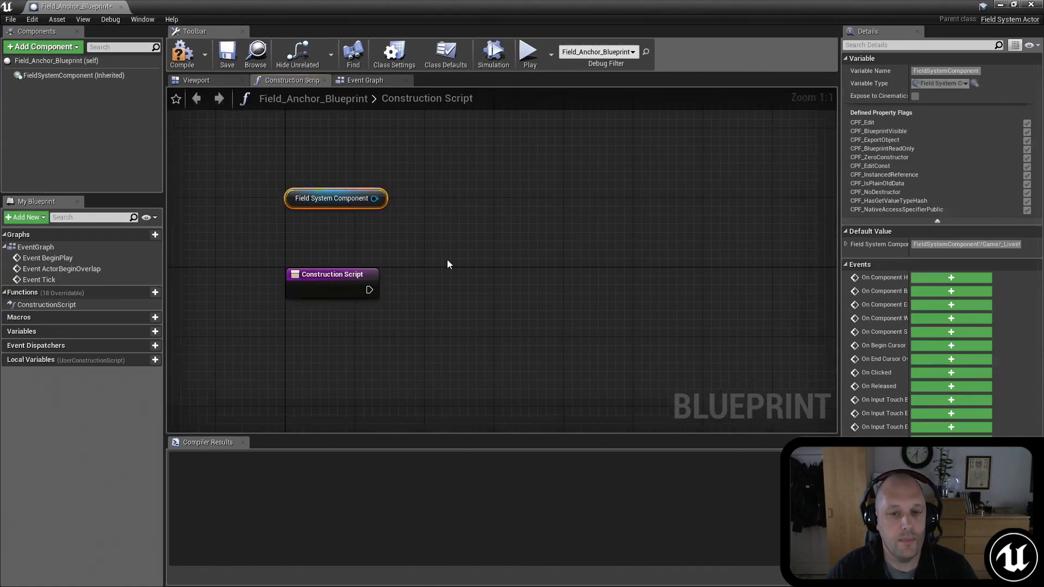
right_drag(440, 212, 431, 196)
drag(369, 182, 540, 268)
text(reset)
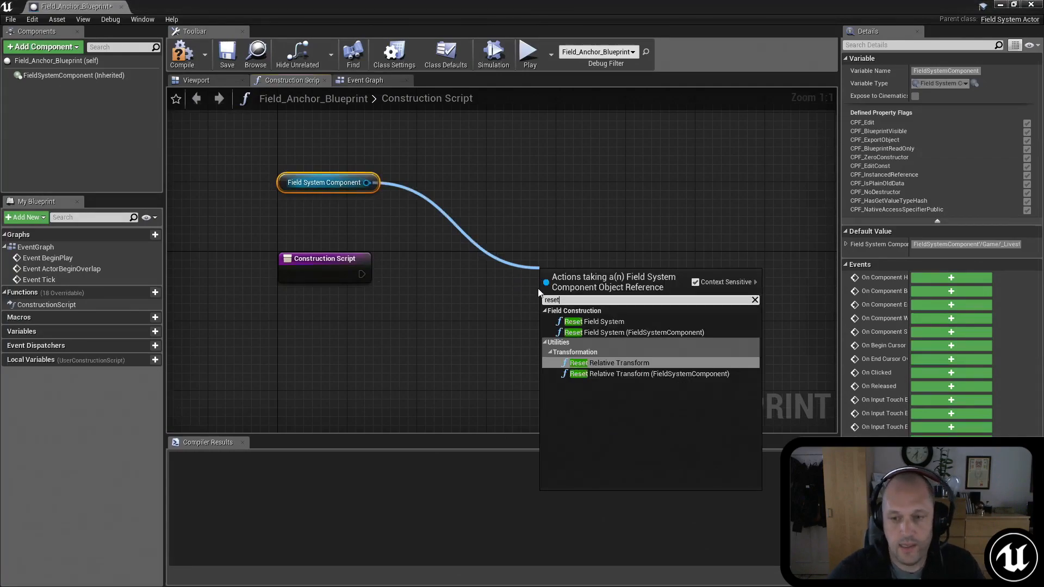
click(556, 328)
drag(361, 274, 524, 266)
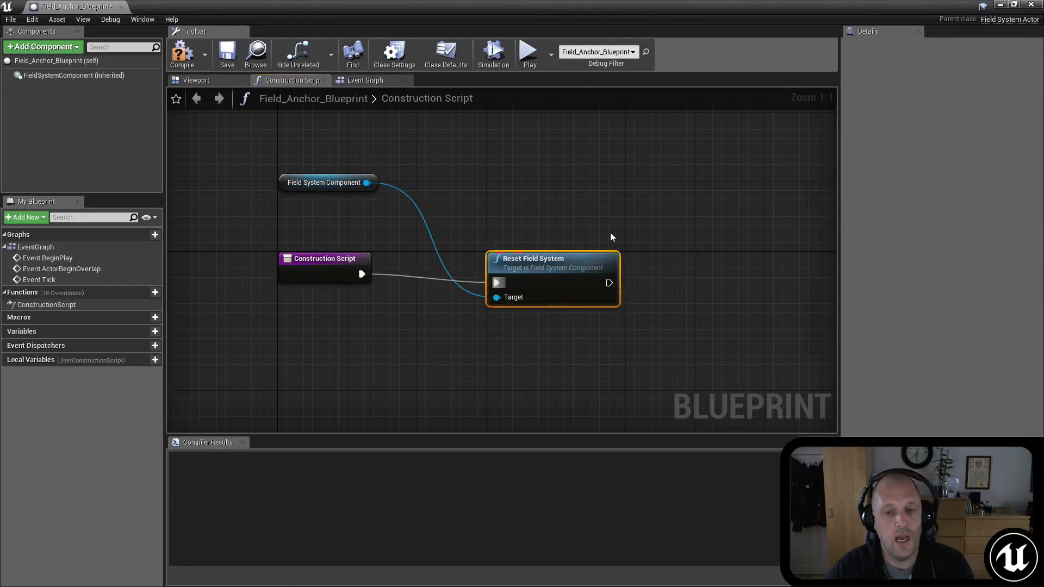
Step: Add an Add Field Command node from the Field System Component, beyond the Reset Field System node
scroll(524, 202, down, 3)
right_drag(516, 217, 549, 236)
drag(498, 278, 507, 275)
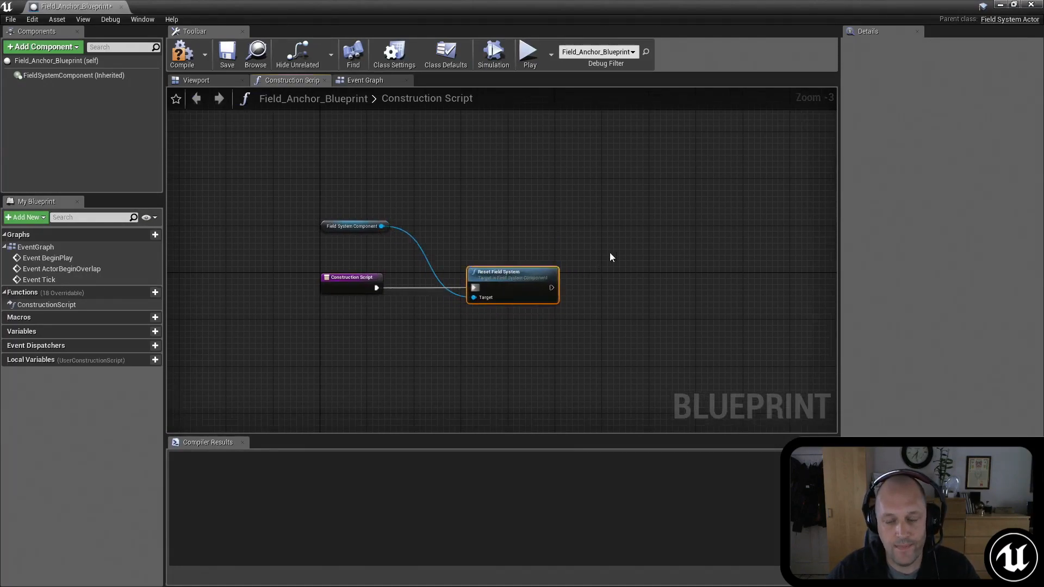
right_drag(598, 267, 533, 255)
drag(318, 213, 588, 255)
text(add fie)
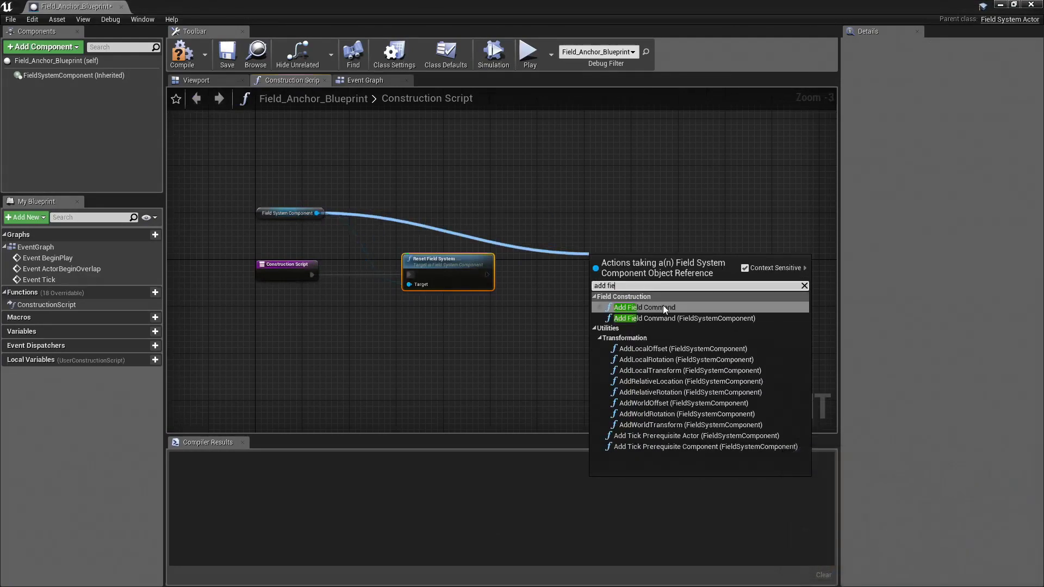
key(Return)
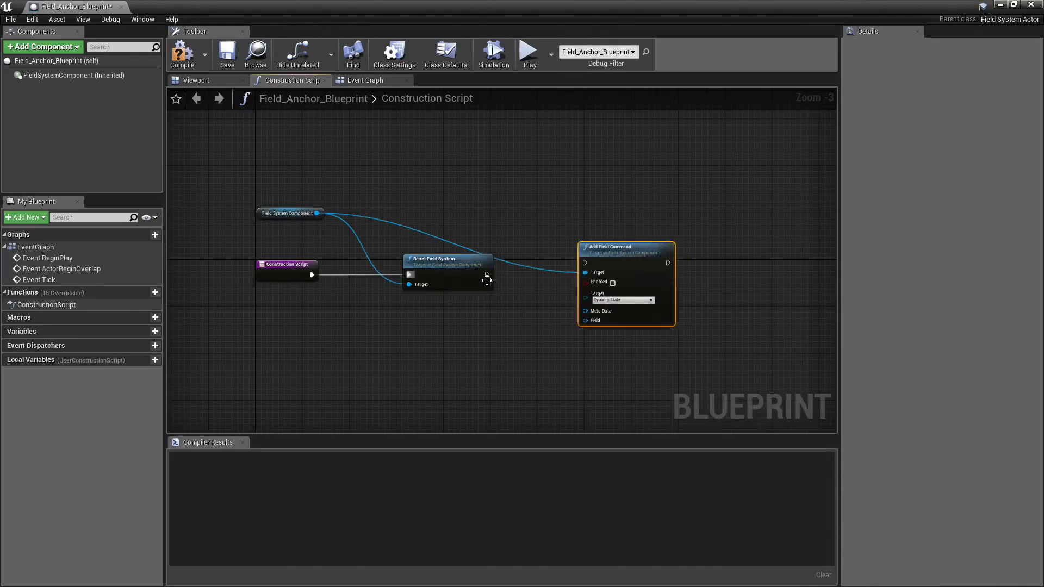
Step: Connect Reset Field System's execution output to Add Field Command and insert a reroute point on the command's target wire
drag(487, 275, 577, 262)
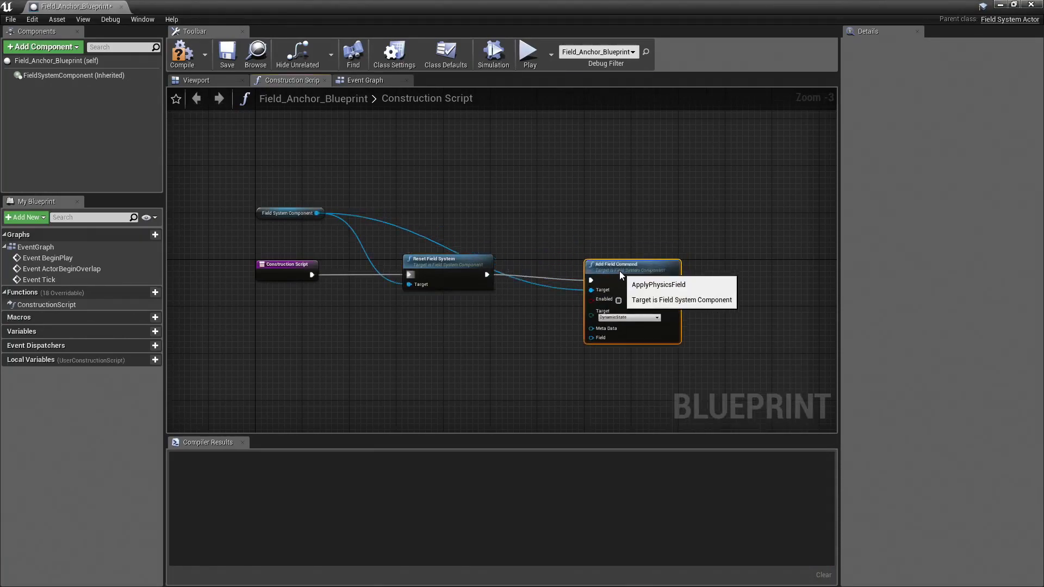
right_drag(602, 188, 556, 199)
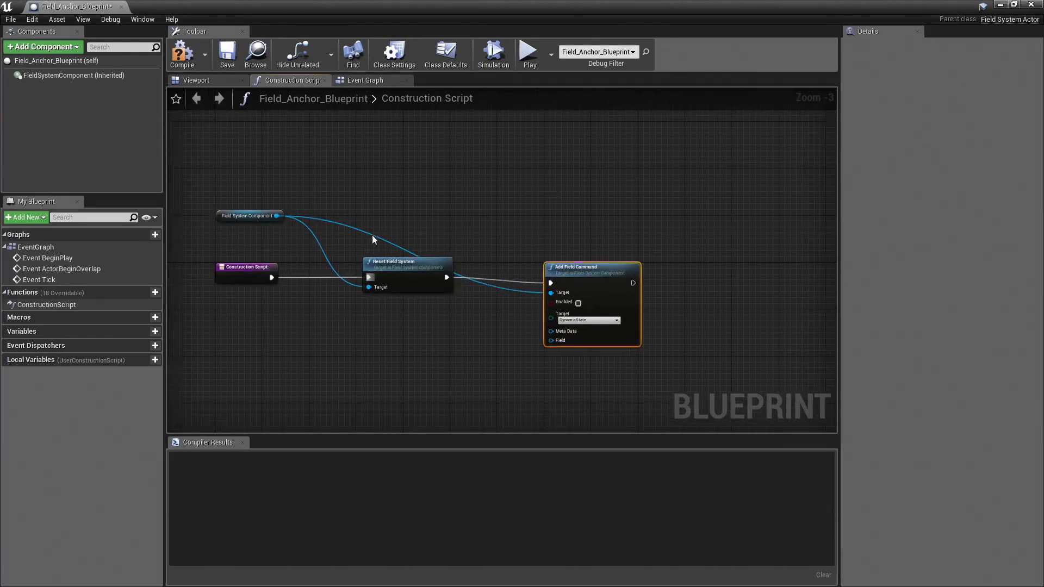
double_click(375, 237)
Step: Add an Apply Physics Field node from the reroute point and position it above Add Field Command for comparison
drag(383, 238, 526, 185)
text(a)
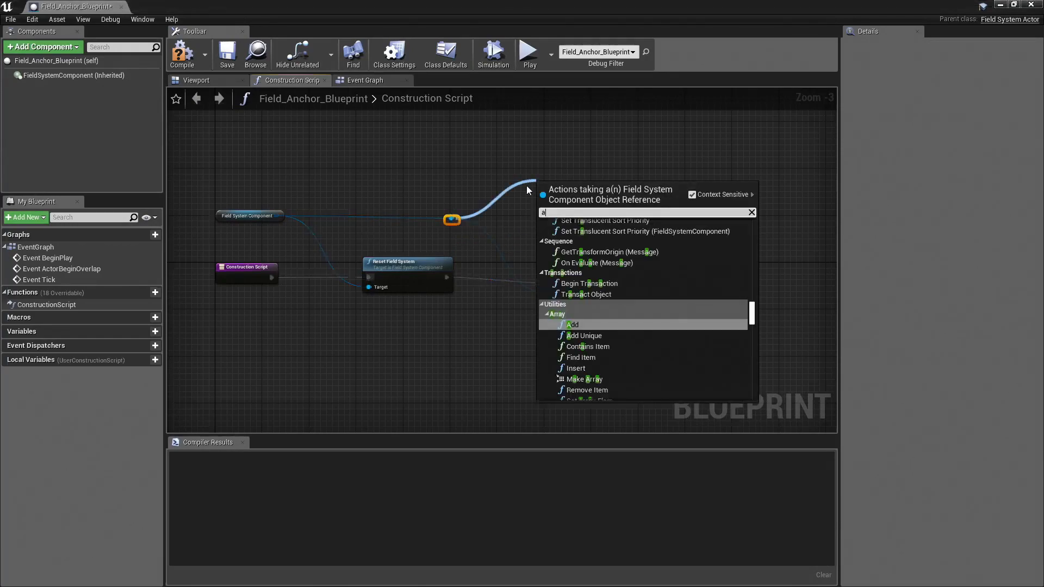
text(pply)
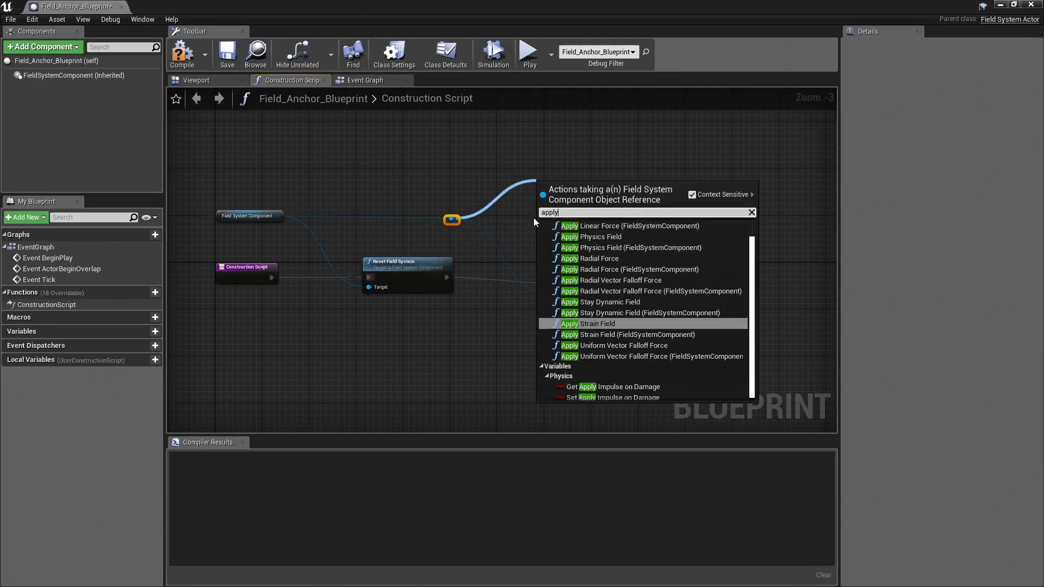
click(602, 248)
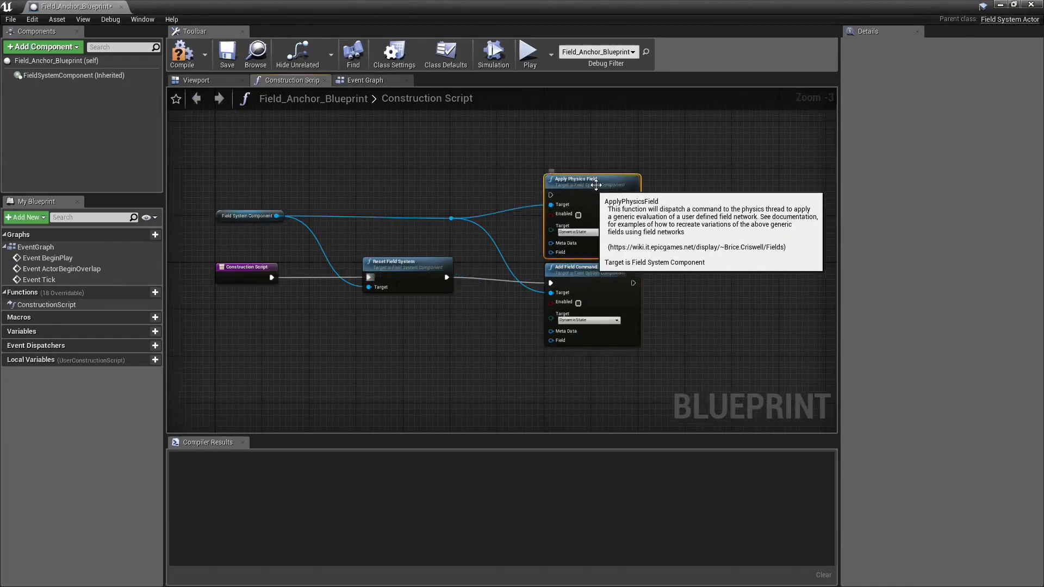
scroll(691, 274, up, 2)
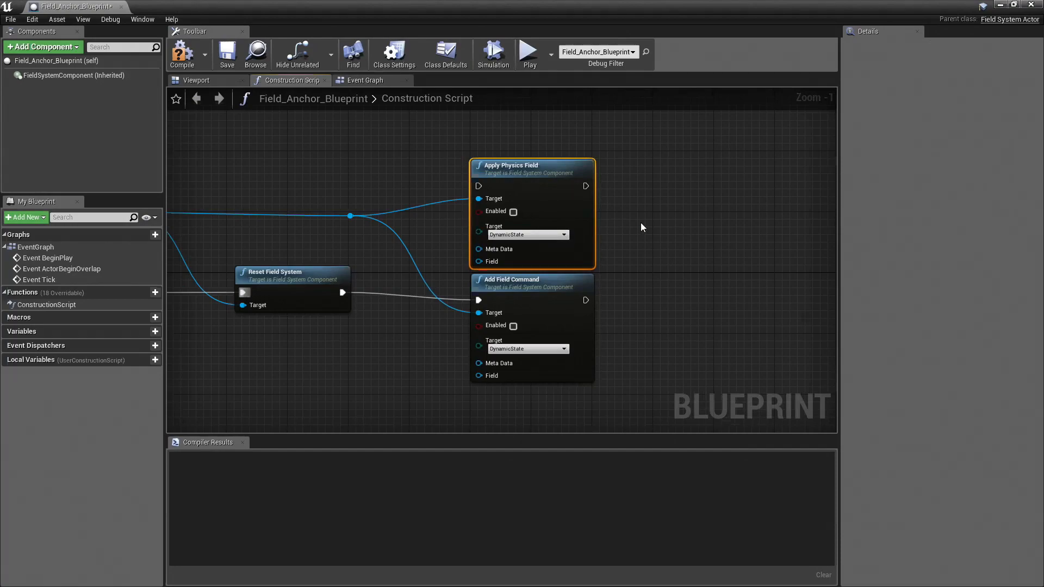
right_drag(367, 291, 415, 267)
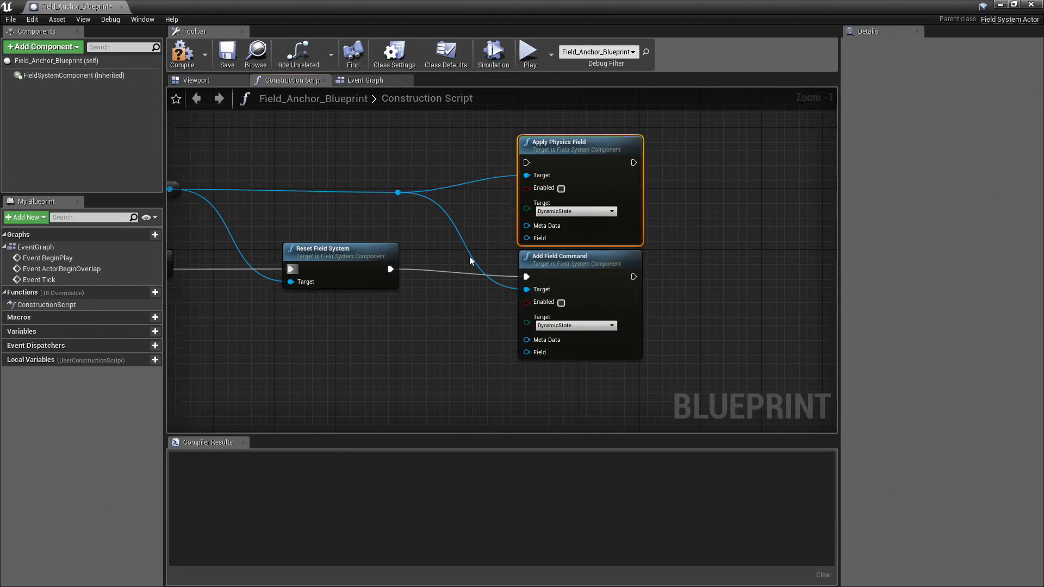
right_drag(476, 227, 497, 237)
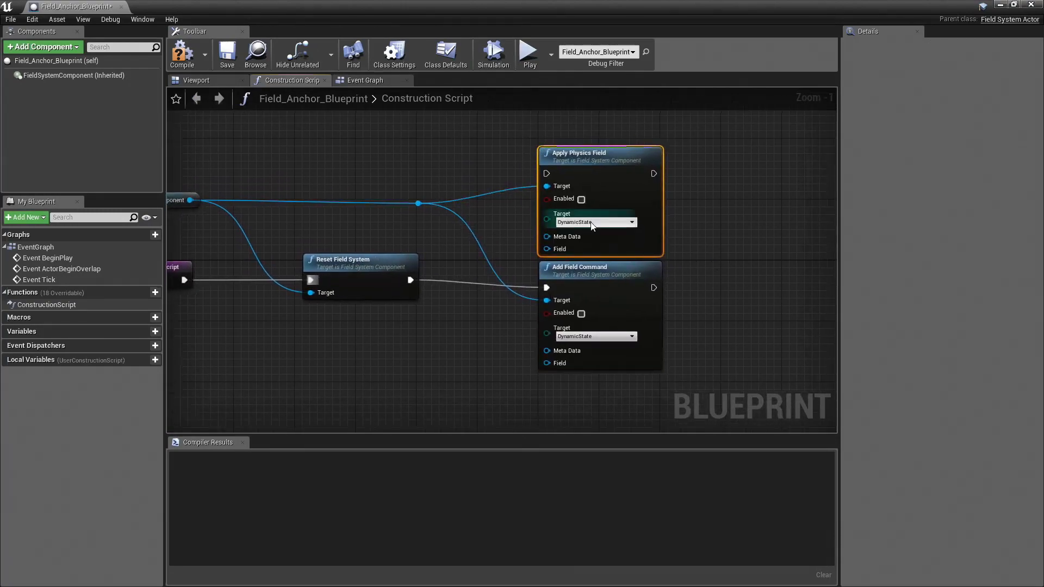
drag(622, 163, 623, 139)
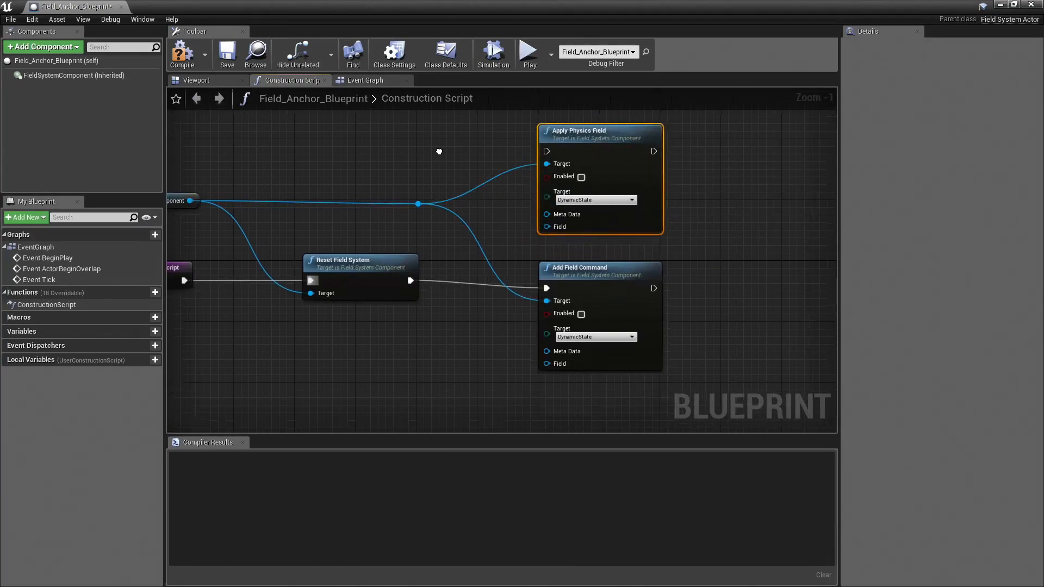
Step: Review the target options of the Apply Physics Field node, then delete the node
right_drag(522, 309, 511, 333)
click(583, 294)
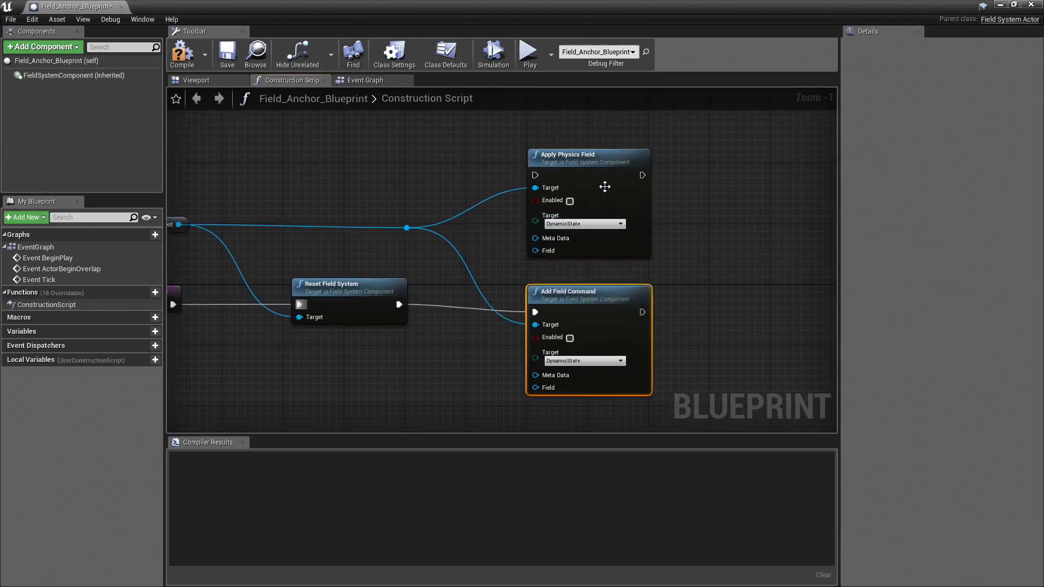
click(598, 163)
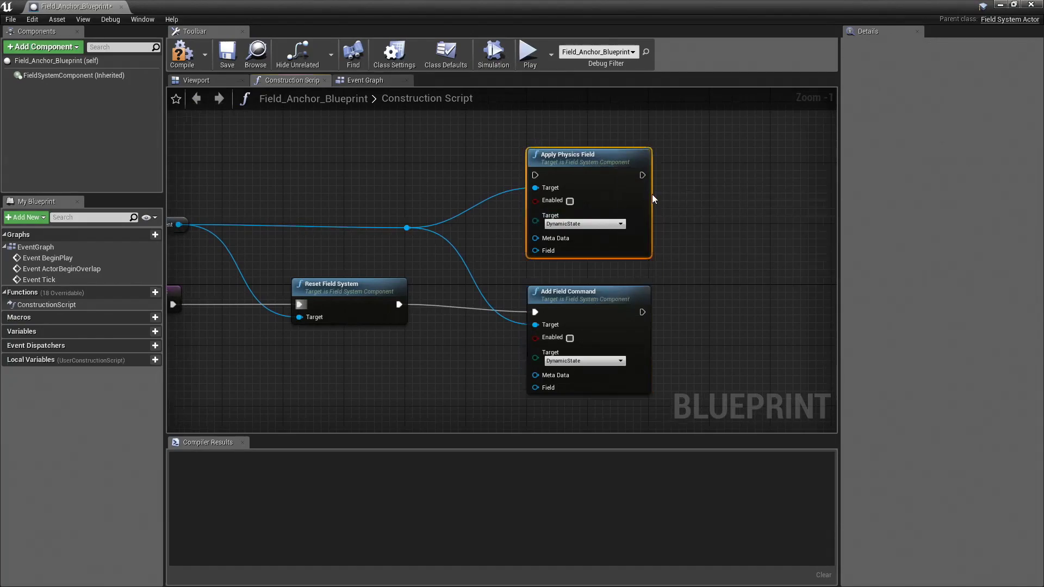
click(600, 223)
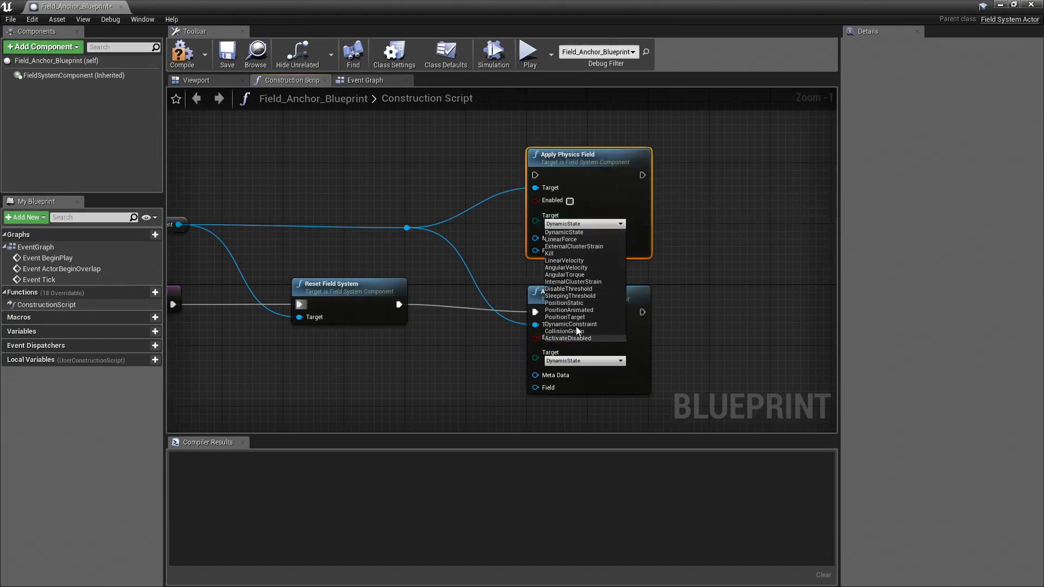
click(645, 164)
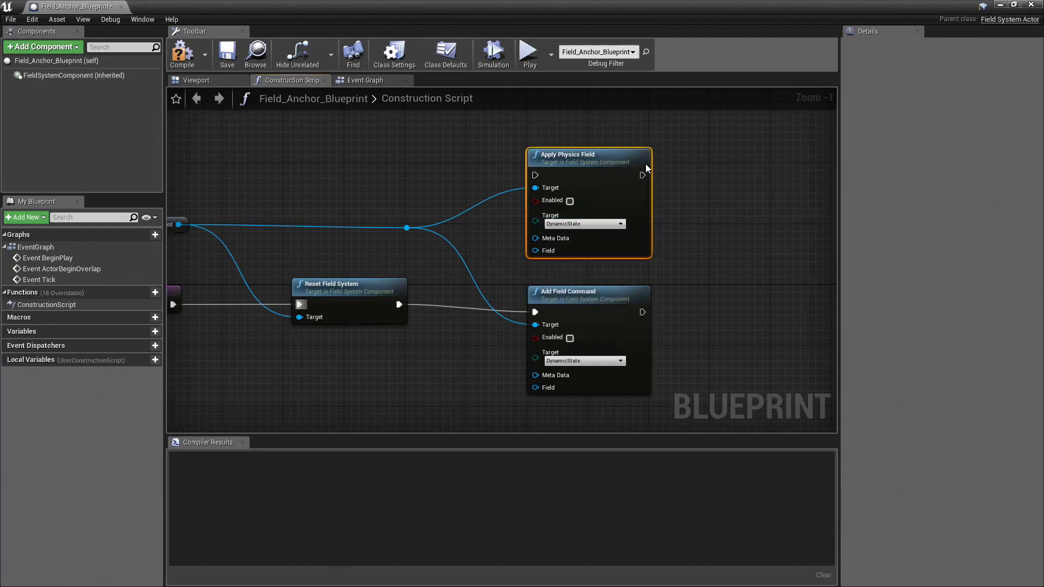
key(Delete)
Step: Adjust the position of the Add Field Command node and turn on its Enabled option
right_drag(645, 165, 708, 128)
drag(622, 248, 631, 247)
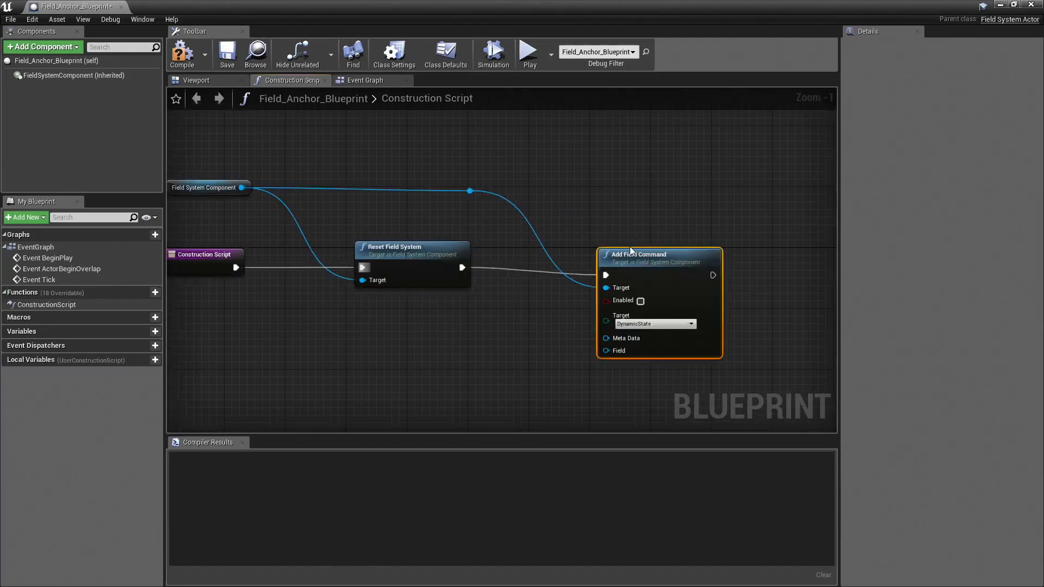
click(639, 302)
scroll(580, 155, down, 2)
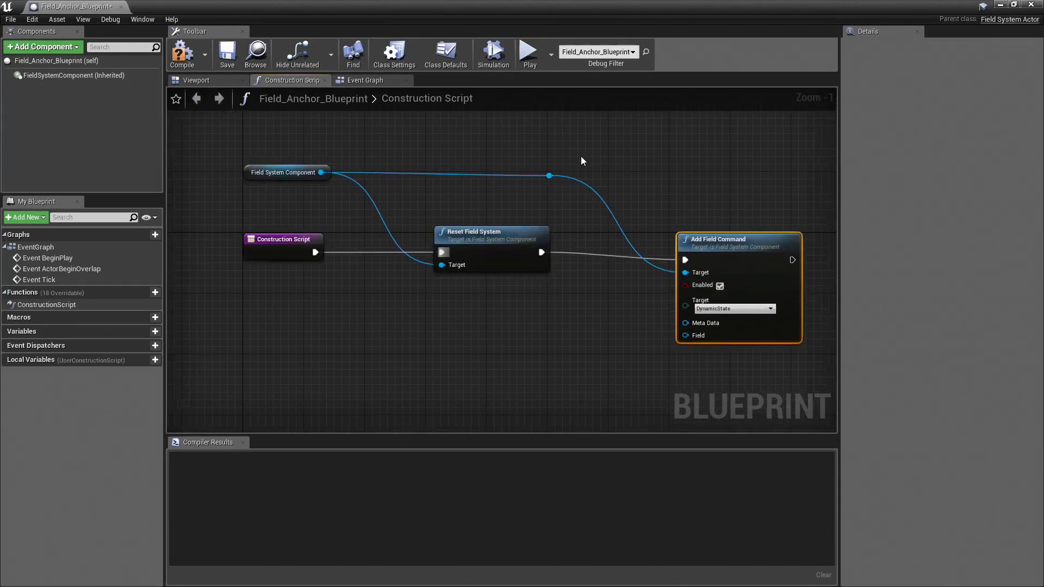
right_drag(566, 138, 537, 163)
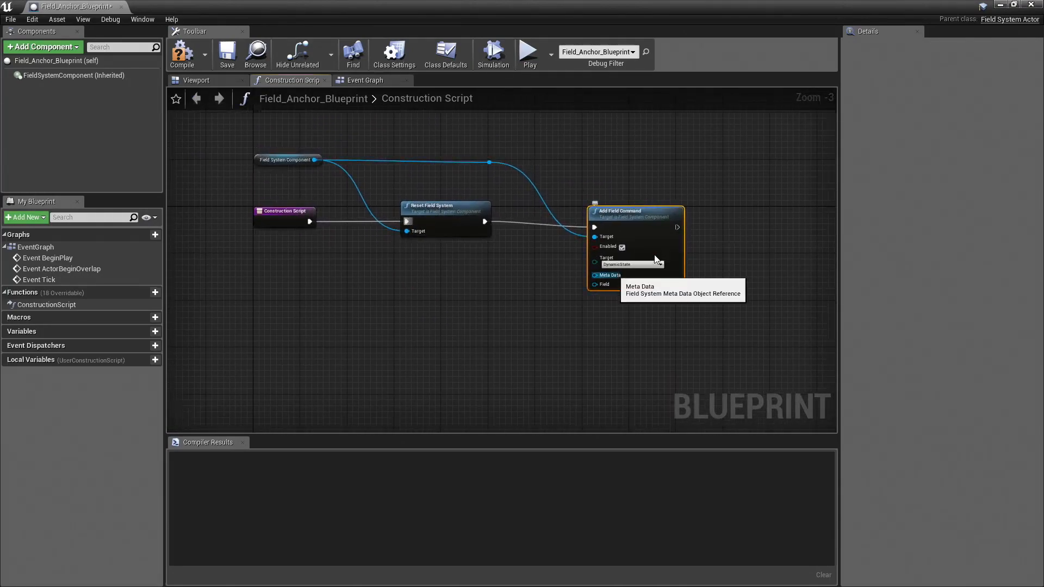
Step: Add a Cube component to the blueprint and place its reference in the construction script below the Construction Script node
right_drag(461, 310, 499, 286)
scroll(438, 328, up, 1)
right_drag(438, 328, 462, 327)
click(34, 51)
text(cube)
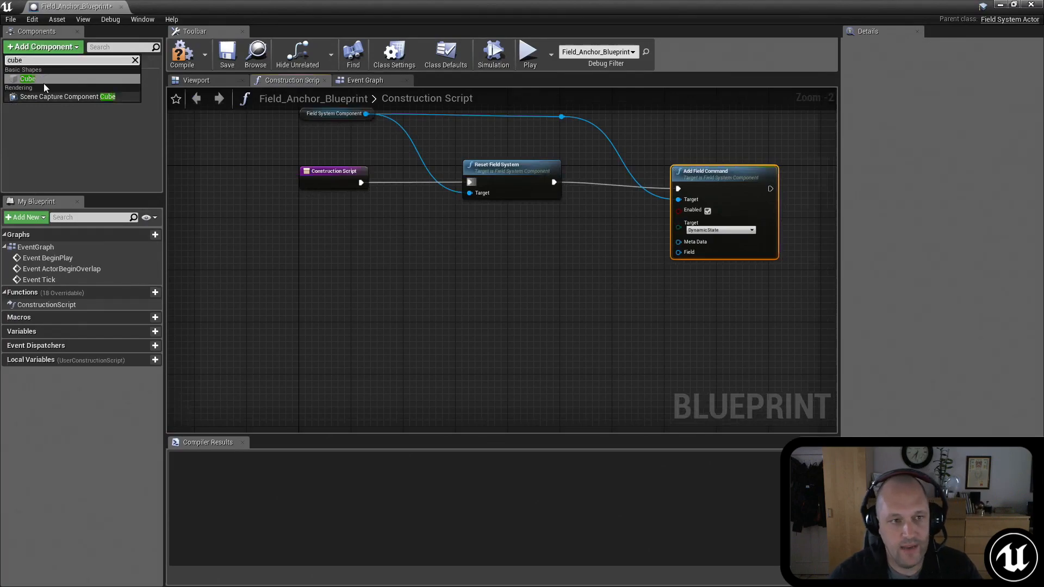
click(39, 81)
drag(32, 88, 269, 301)
right_drag(335, 282, 390, 270)
Step: Add a GetWorldTransform node targeting the Cube reference and arrange the two nodes side by side
drag(369, 294, 420, 332)
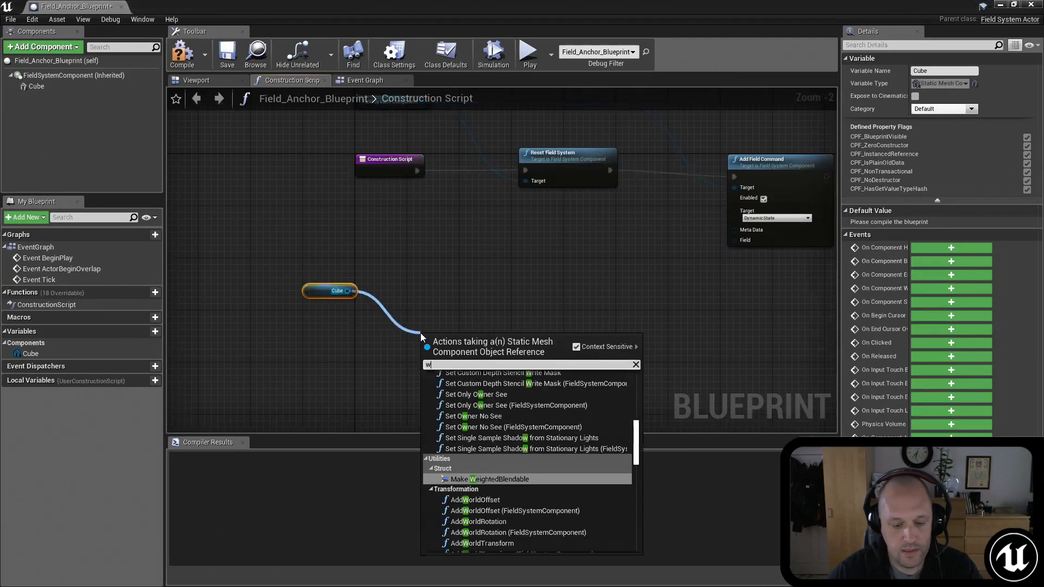
text(worl)
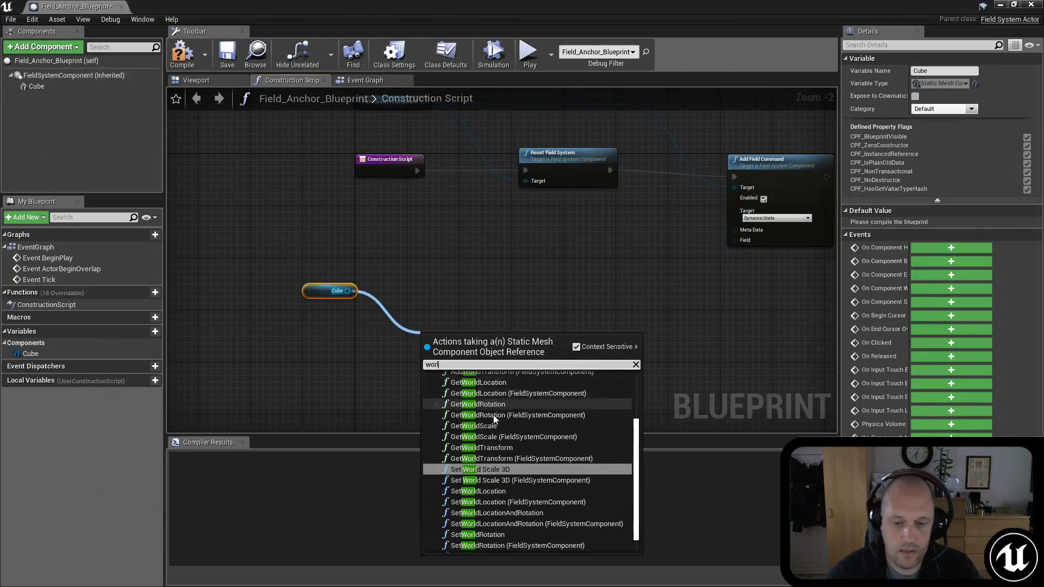
click(489, 447)
drag(460, 345, 447, 326)
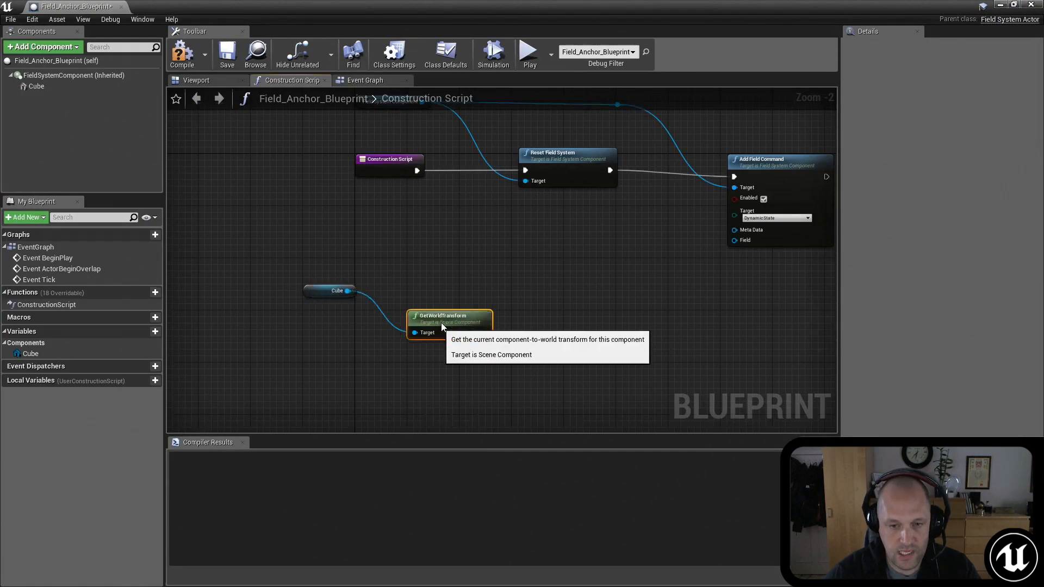
click(301, 288)
drag(301, 288, 284, 320)
Step: Move the Add Field Command node farther from Reset Field System and level their execution wire
right_drag(480, 285, 397, 300)
scroll(484, 246, down, 1)
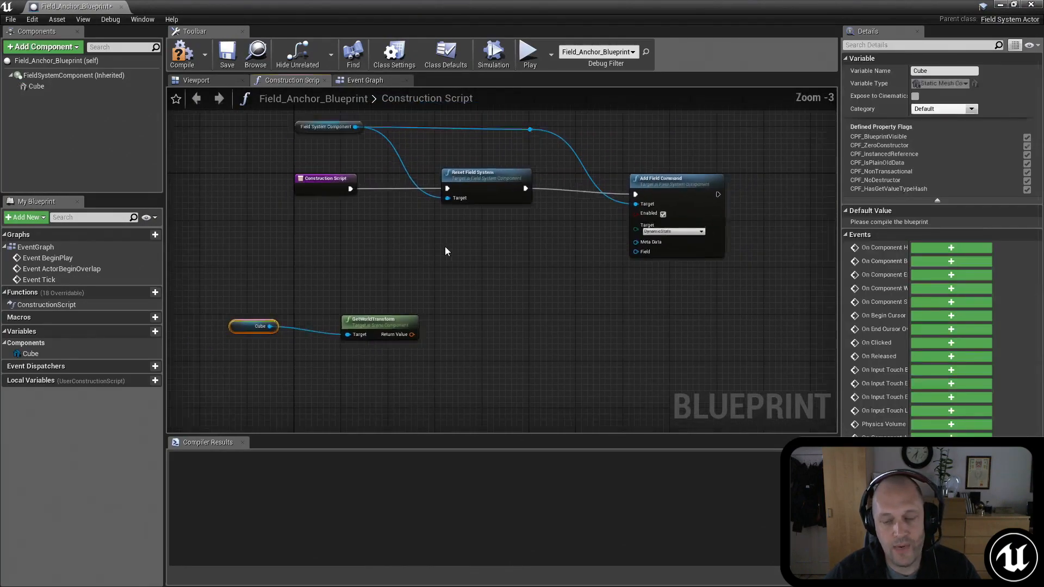
right_drag(484, 246, 372, 251)
drag(563, 193, 606, 186)
right_drag(425, 254, 599, 249)
Step: Add a Box Falloff component to the blueprint and place its reference in the construction script above the GetWorldTransform node
click(33, 47)
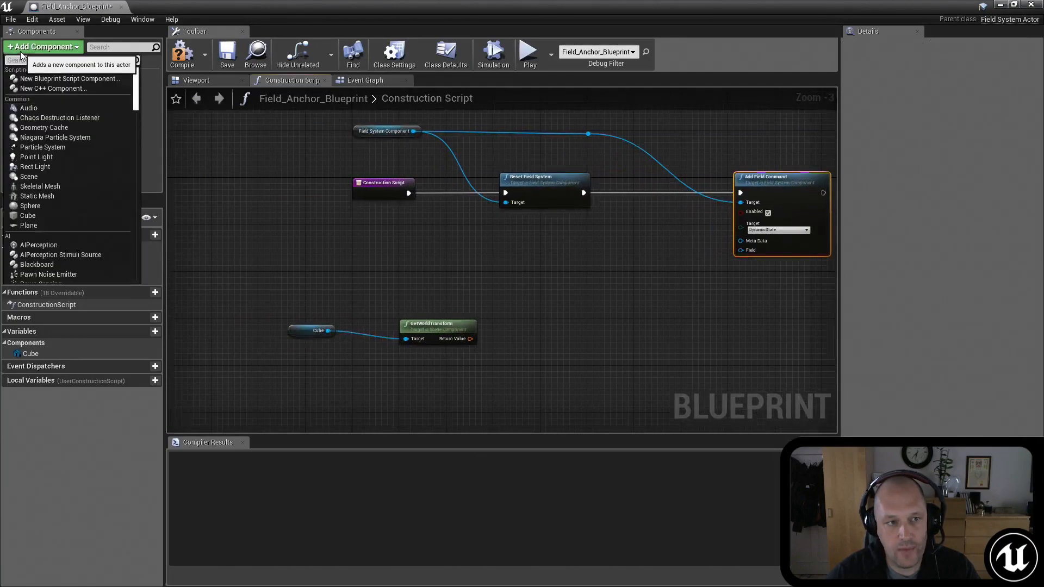
text(box)
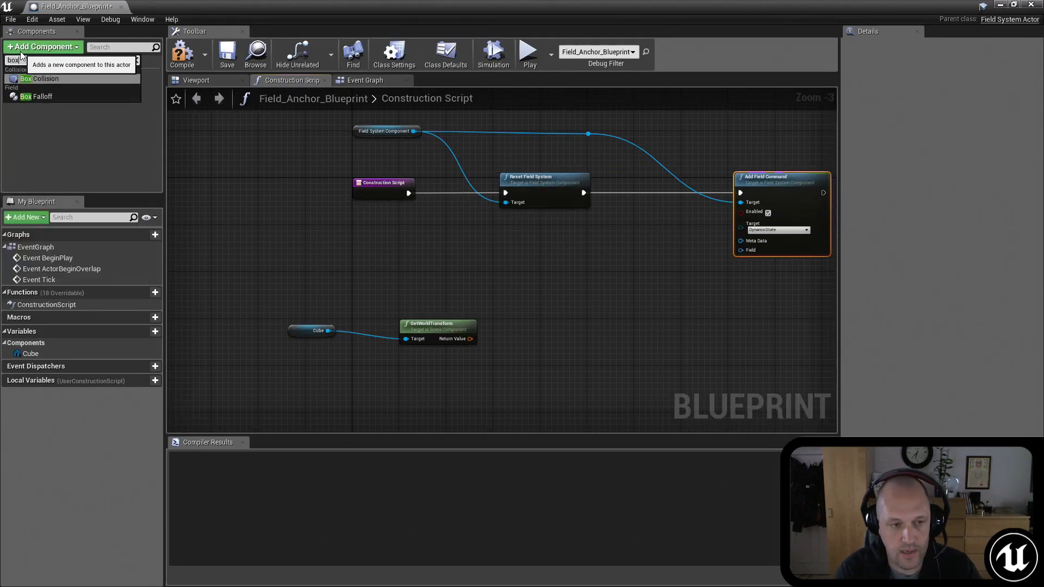
click(38, 97)
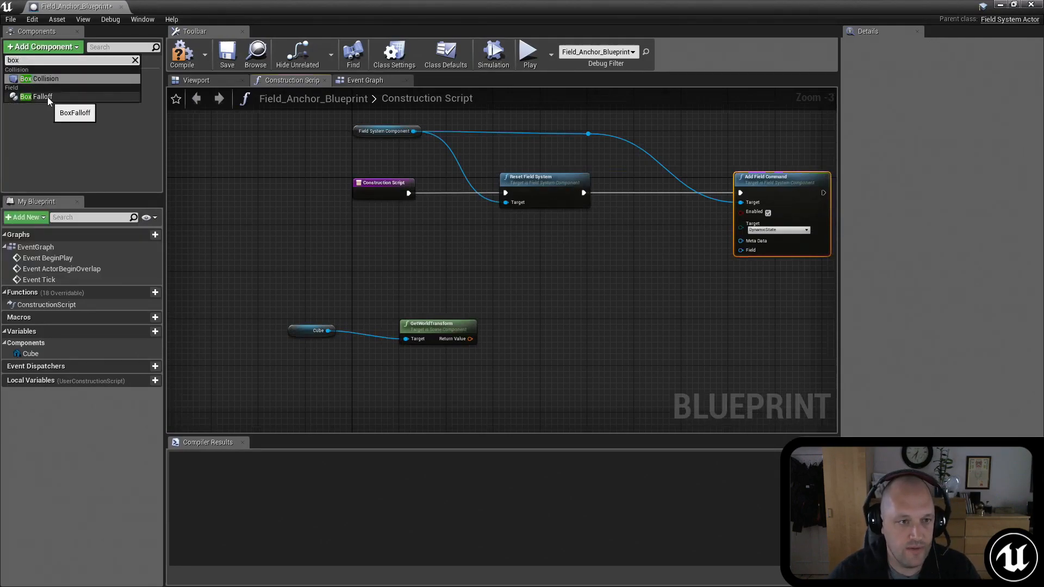
drag(36, 100, 406, 244)
right_drag(475, 283, 445, 260)
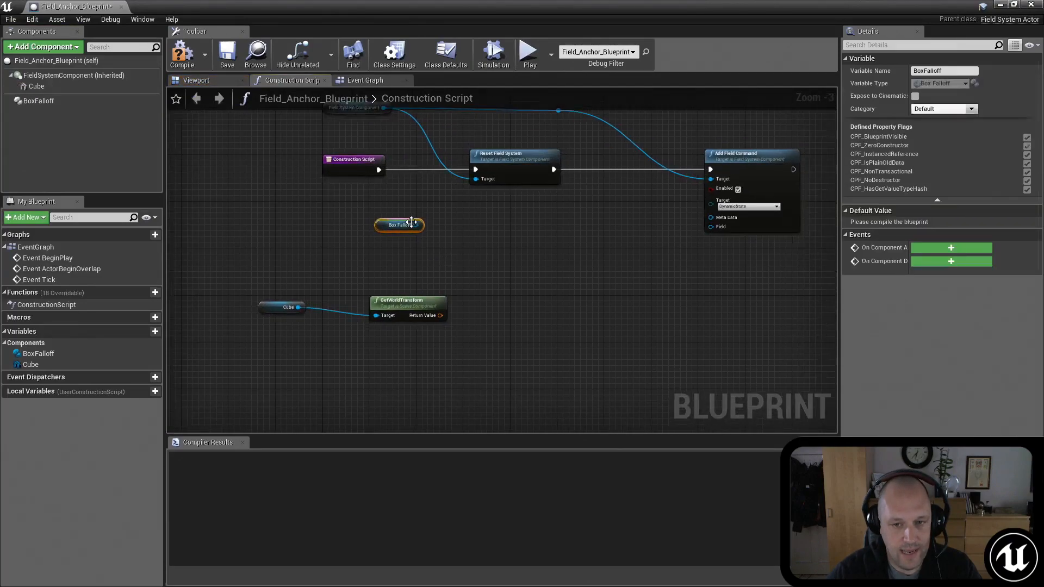
Step: Create a Set Box Falloff node from the Box Falloff reference and position it between GetWorldTransform and Add Field Command
drag(417, 225, 485, 273)
text(set field)
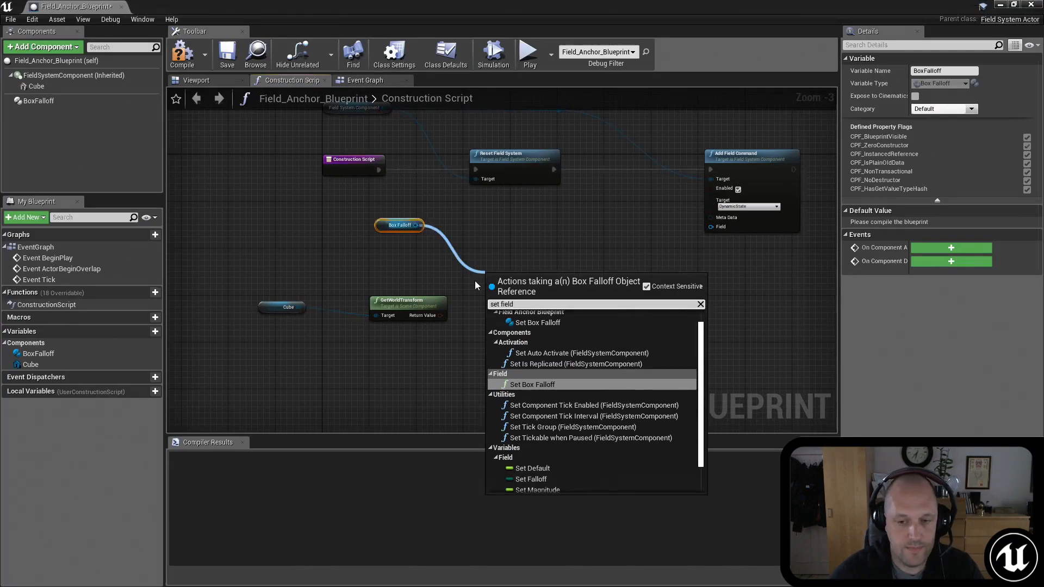
click(542, 385)
click(524, 266)
drag(520, 285, 497, 255)
right_drag(496, 267, 534, 203)
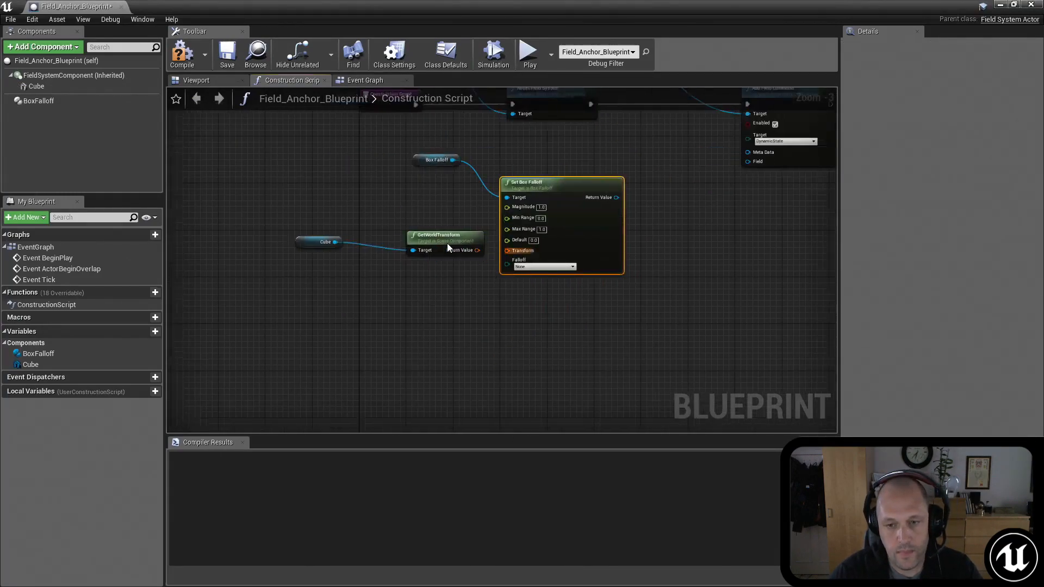
Step: Connect GetWorldTransform's Return Value to the Transform input of Set Box Falloff and space the two nodes farther apart
drag(447, 248, 510, 252)
right_drag(446, 205, 433, 247)
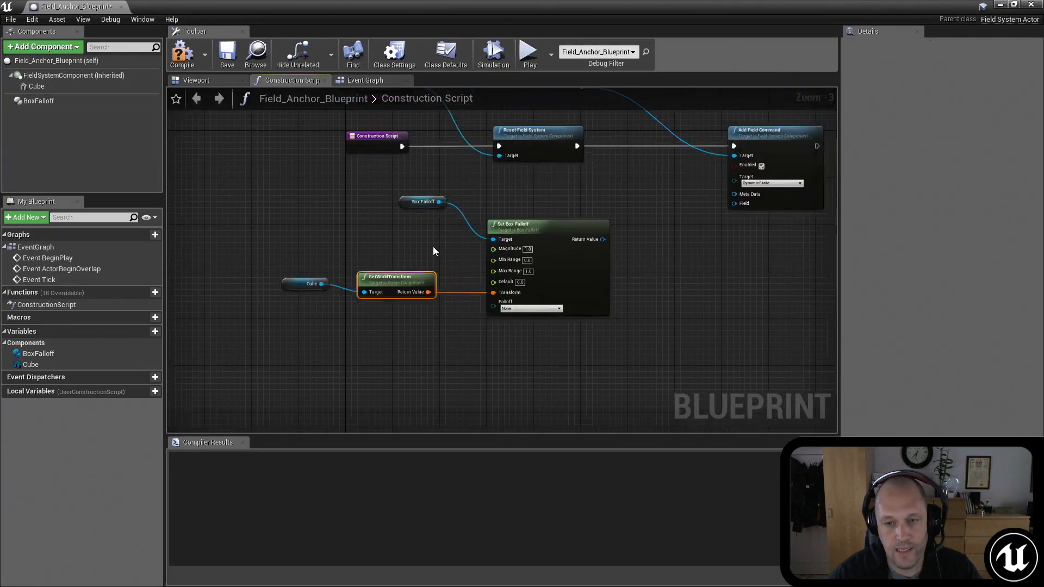
scroll(434, 249, up, 1)
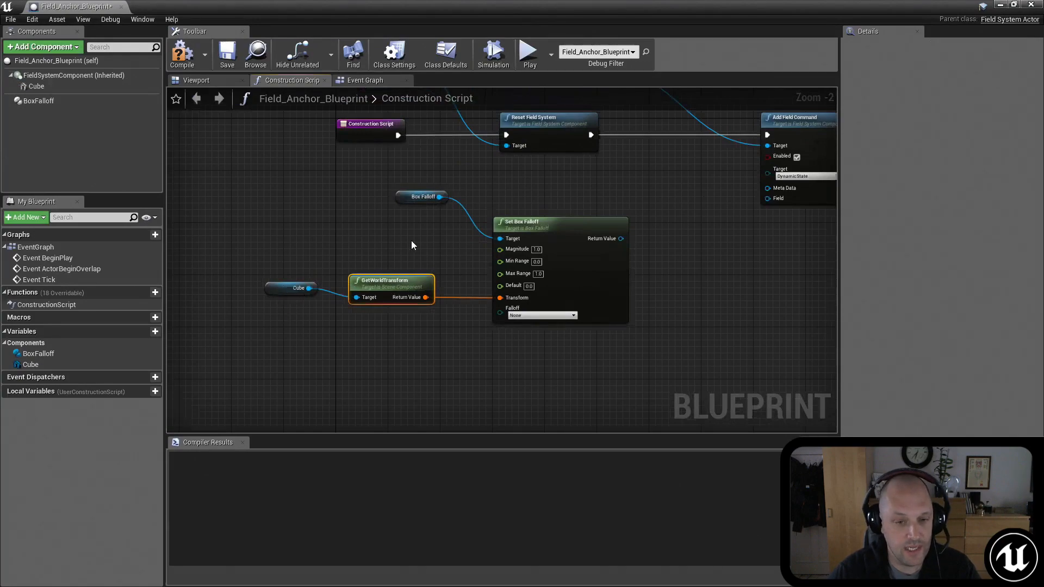
right_drag(433, 249, 370, 215)
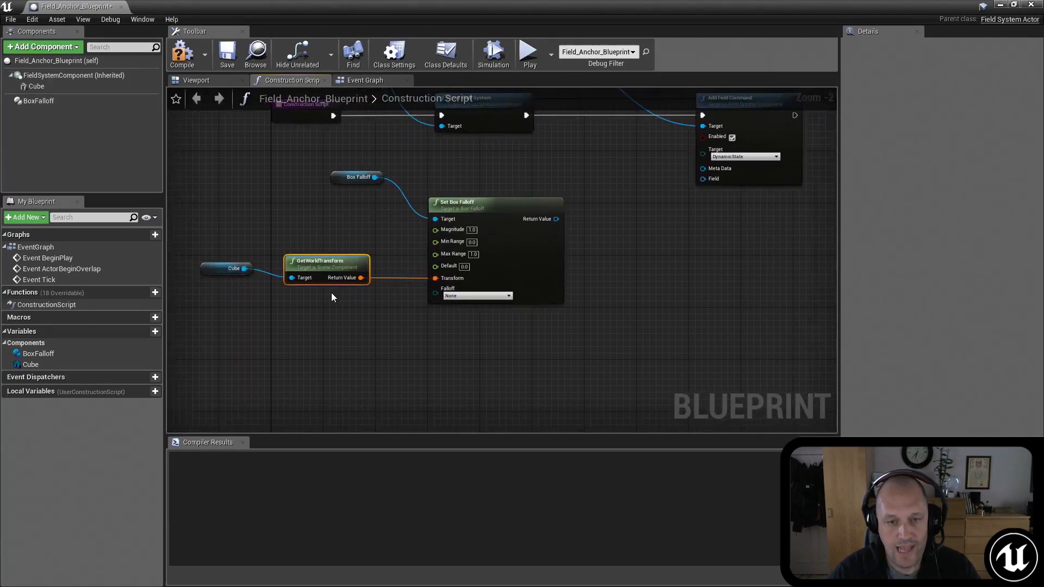
scroll(377, 321, down, 2)
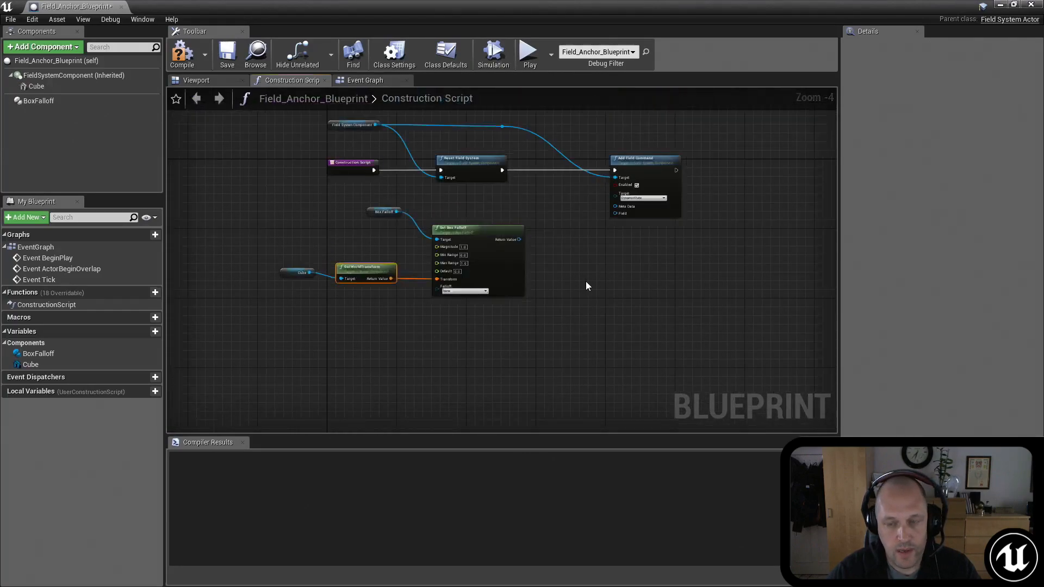
right_drag(560, 274, 573, 253)
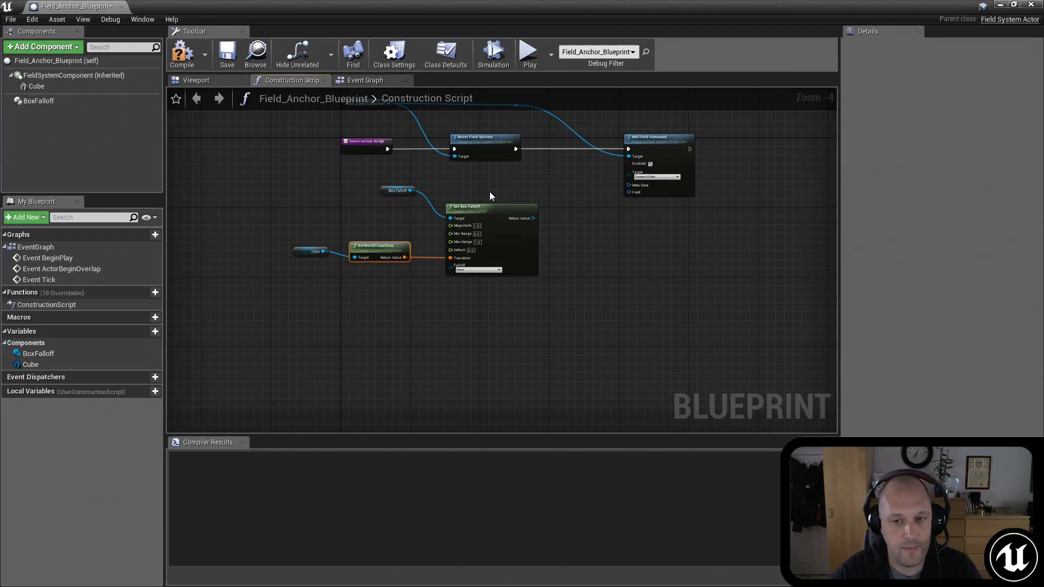
scroll(506, 191, up, 2)
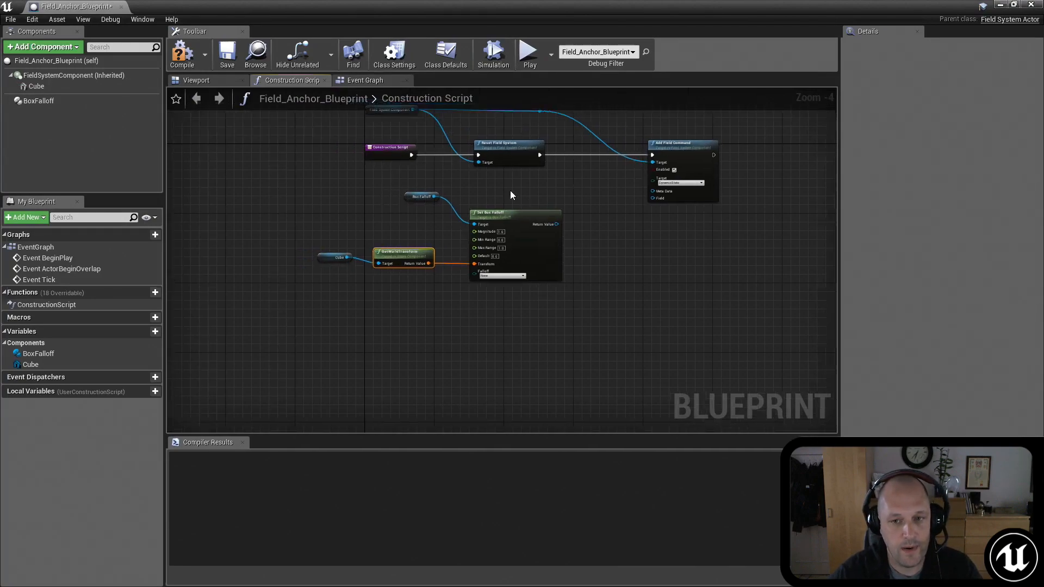
Step: Add a Uniform Integer component to the blueprint and place its reference below the Set Box Falloff node
click(33, 47)
text(uni)
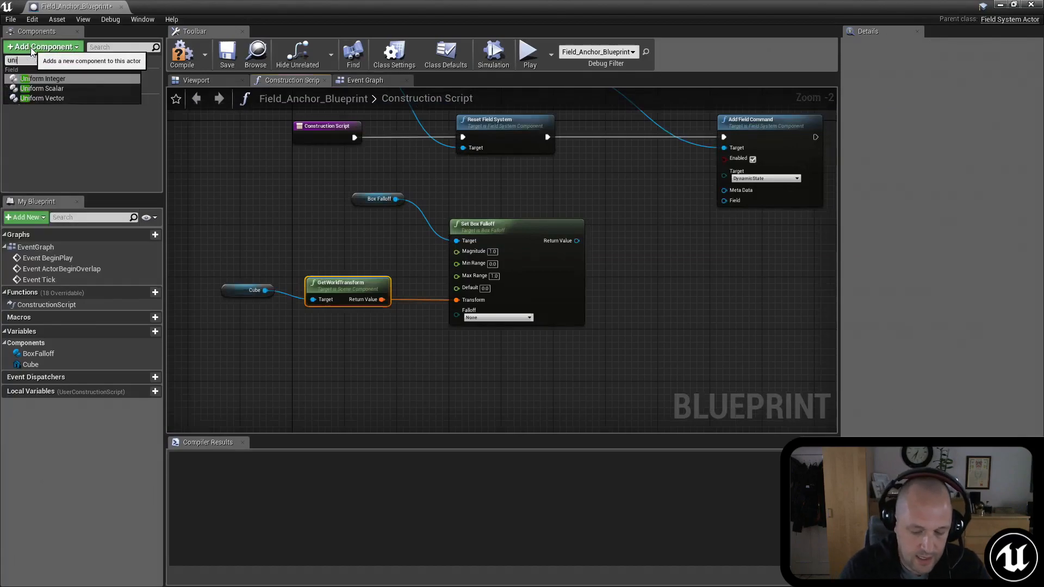
text(form)
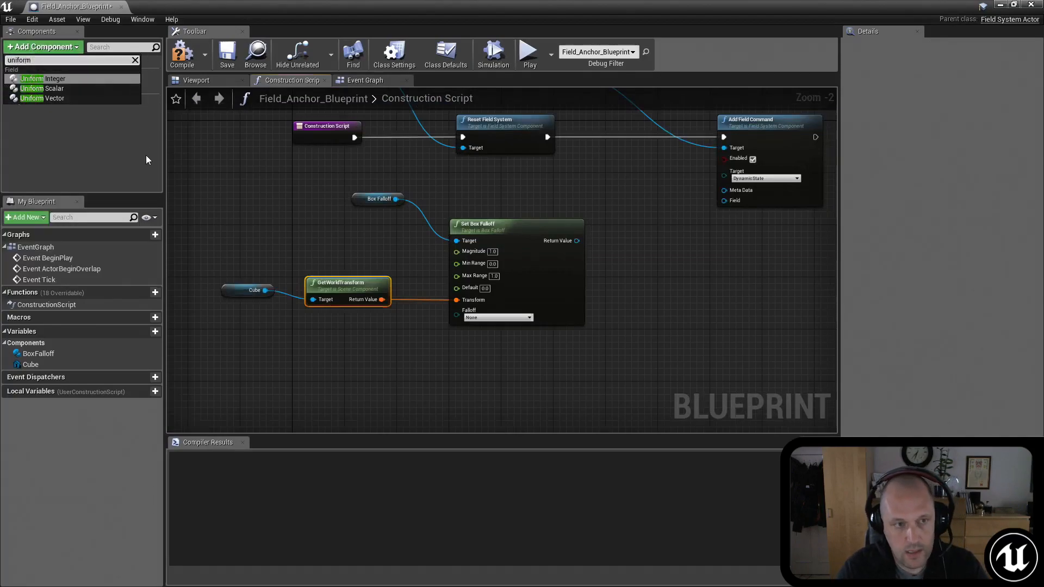
click(73, 78)
click(60, 131)
drag(48, 112, 449, 374)
right_drag(580, 374, 576, 252)
Step: Create a Set Uniform Integer node from the Uniform Integer reference
drag(492, 259, 555, 304)
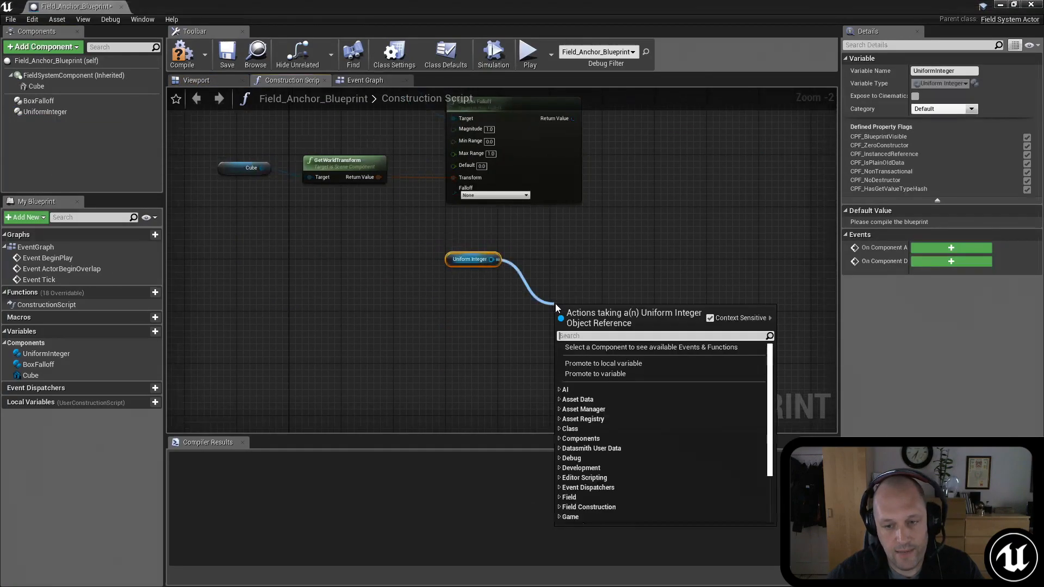
text(set field)
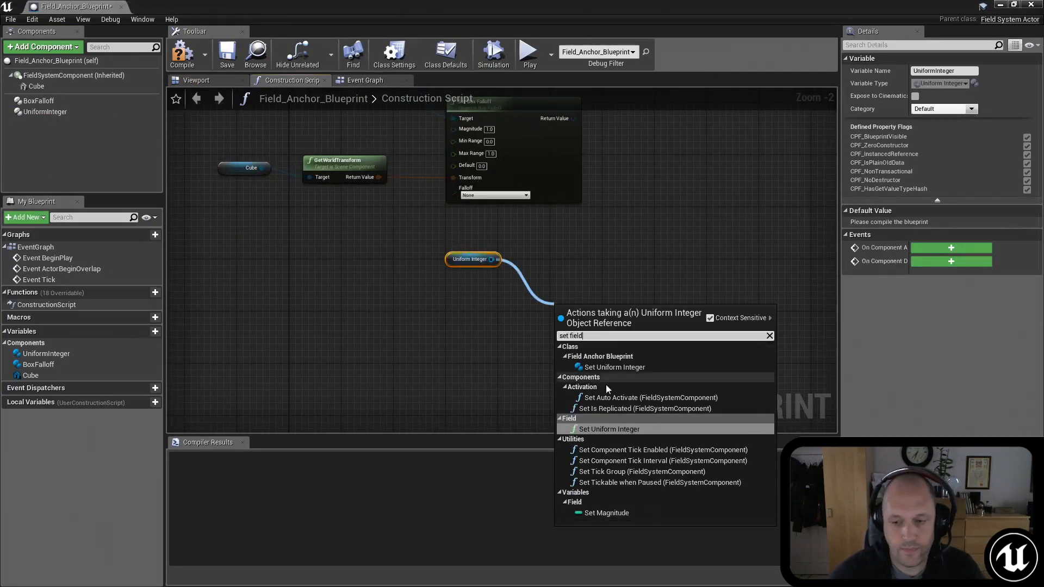
click(618, 432)
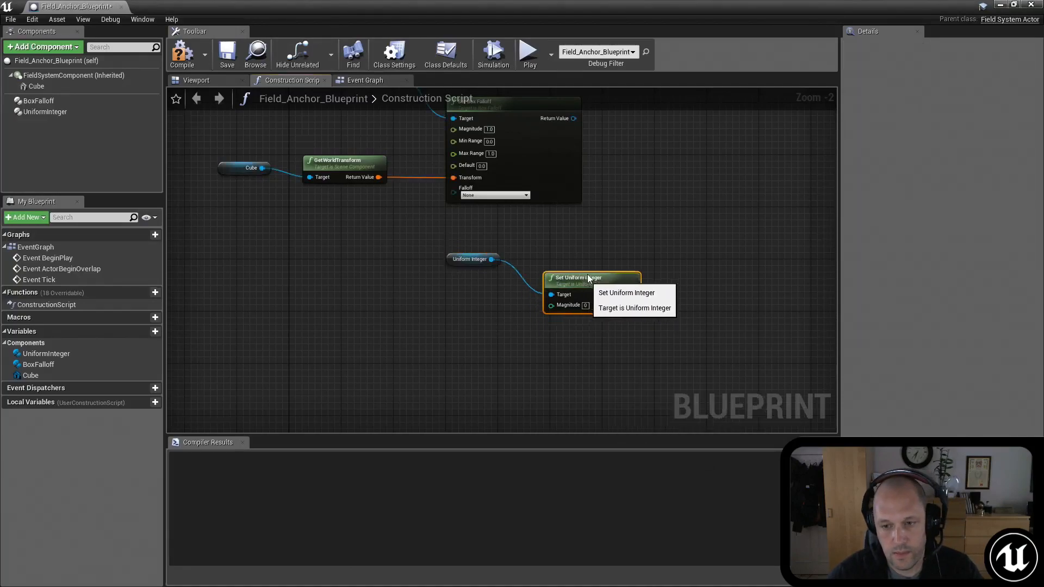
right_drag(640, 247, 501, 338)
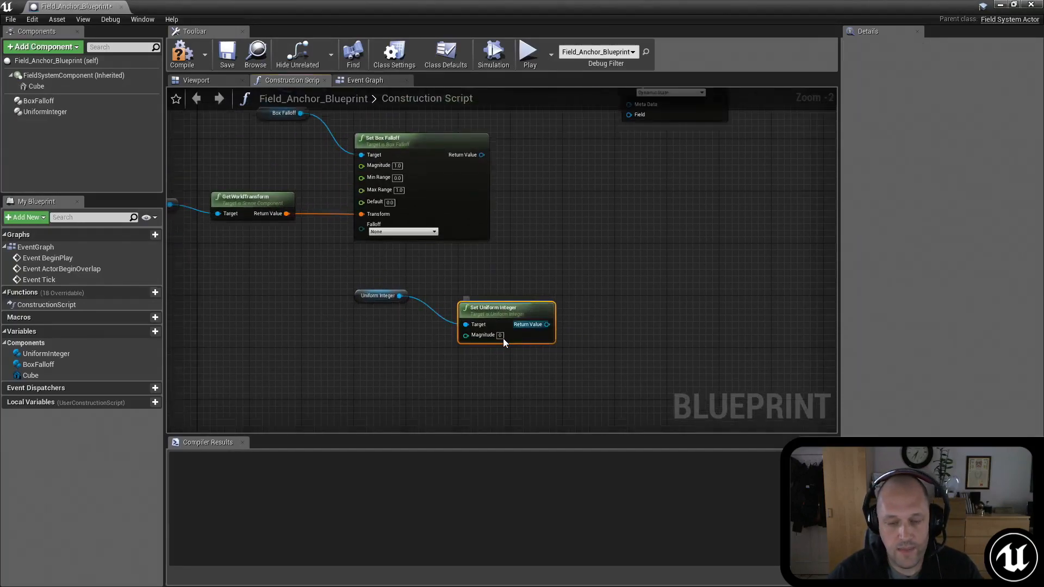
click(499, 335)
right_drag(428, 367, 525, 344)
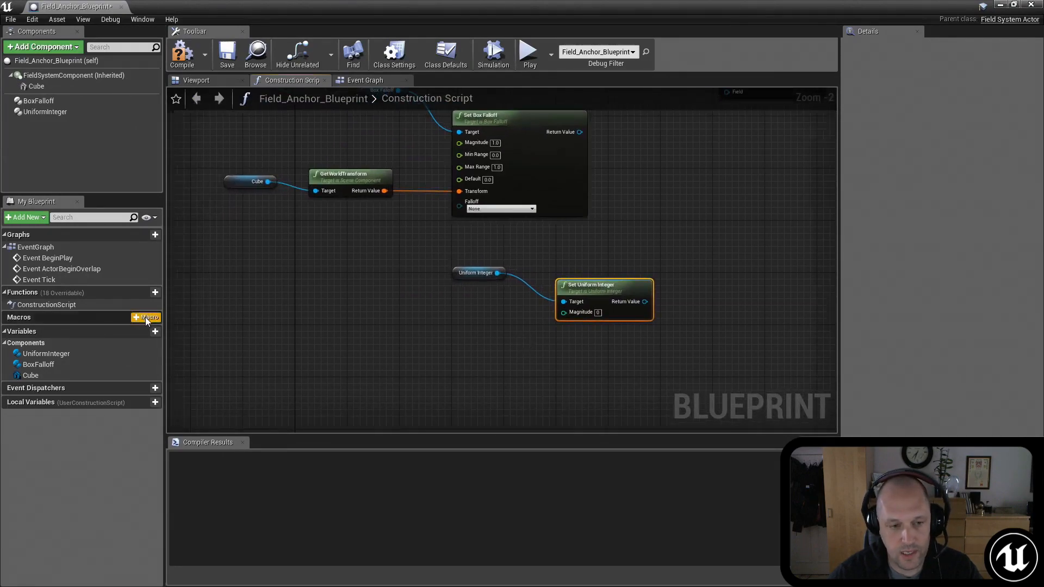
Step: Create a blueprint variable named StaticState and set its type to EObject State Type Enum
click(152, 332)
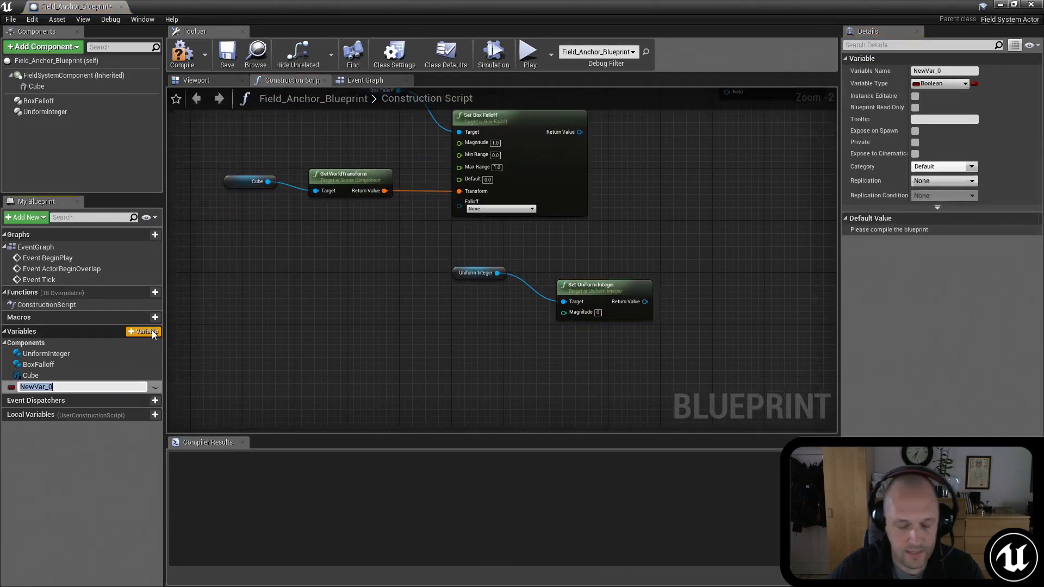
text(Static)
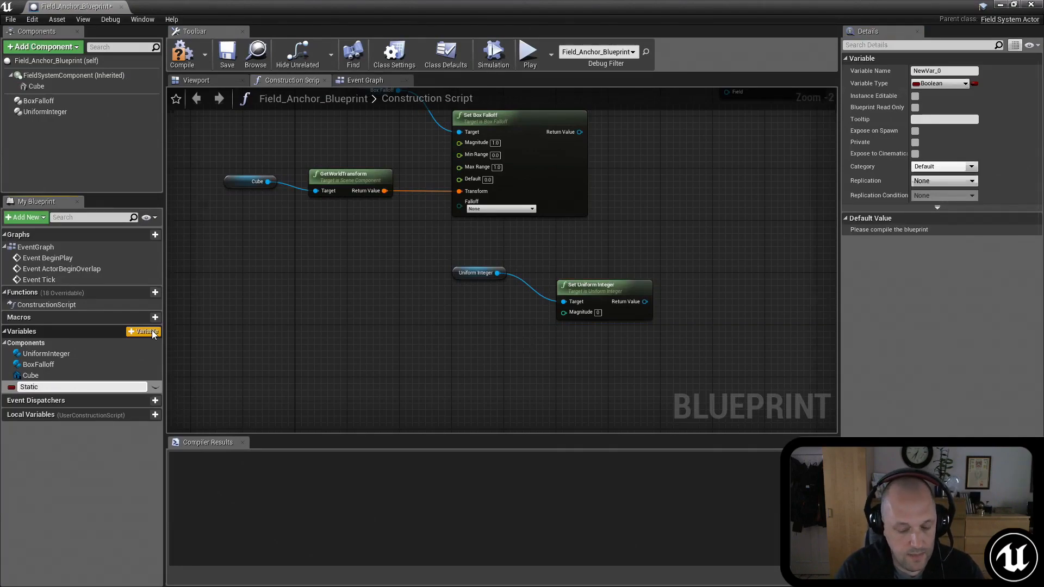
text(State)
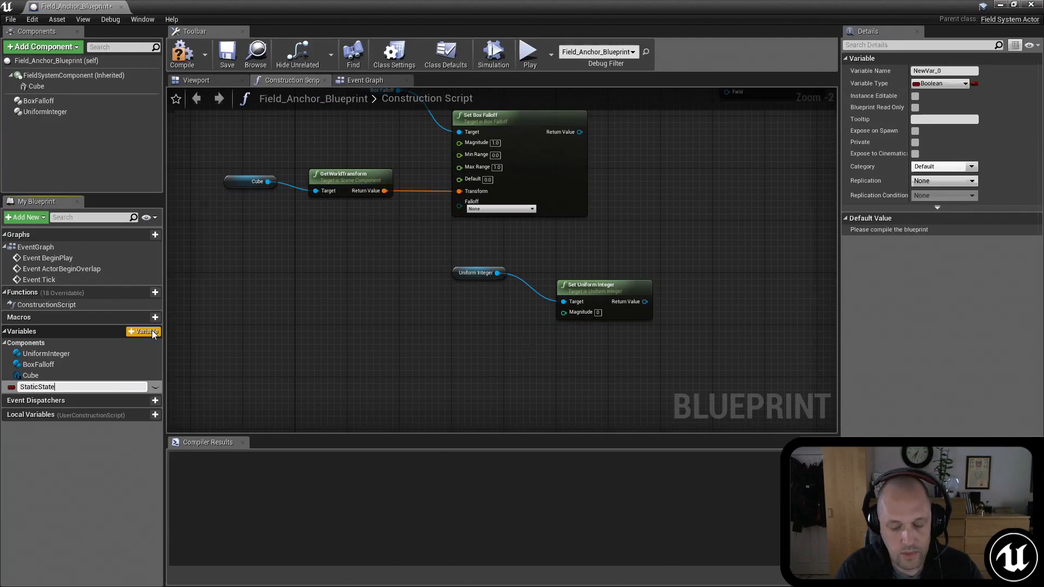
key(Return)
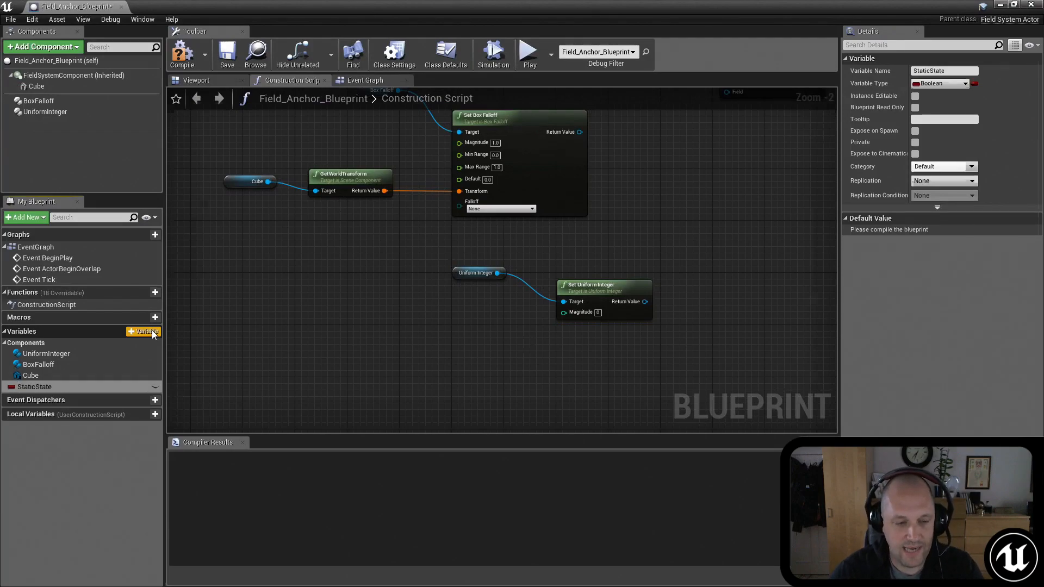
click(937, 83)
text(objectsta)
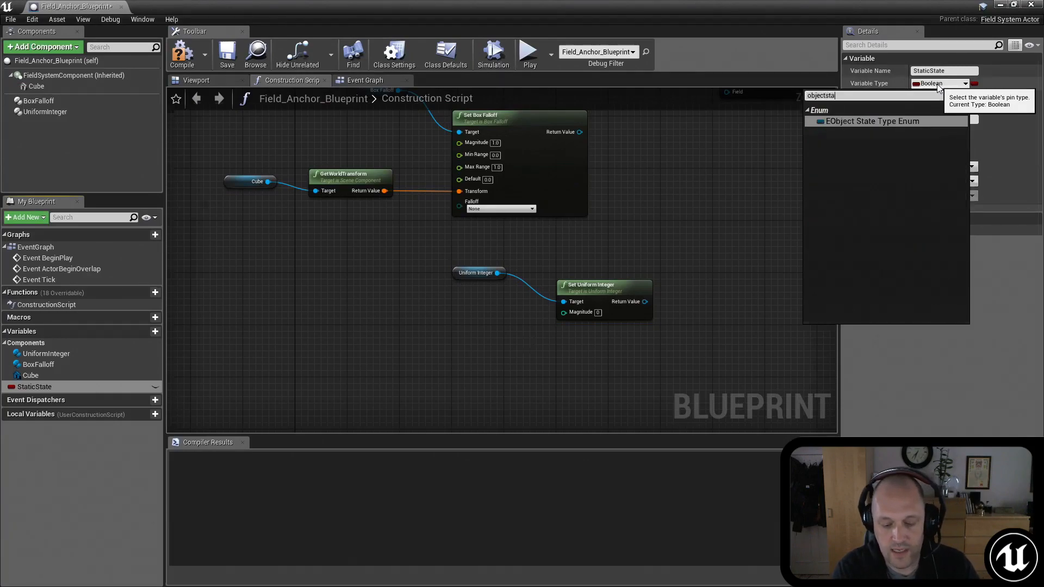
click(882, 120)
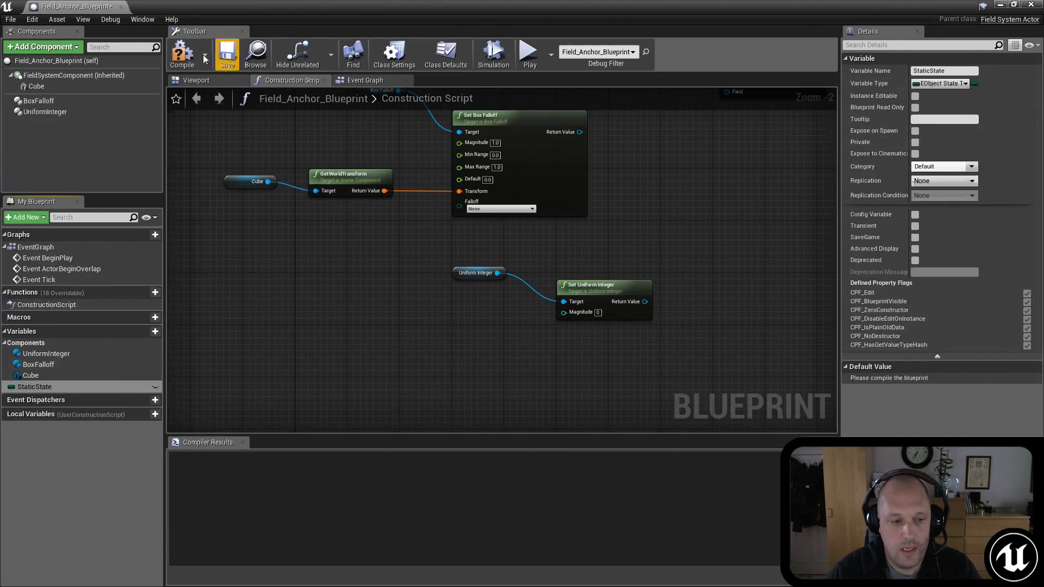
Step: Compile the blueprint, set the StaticState variable's default value to Static, and recompile
click(175, 63)
double_click(83, 386)
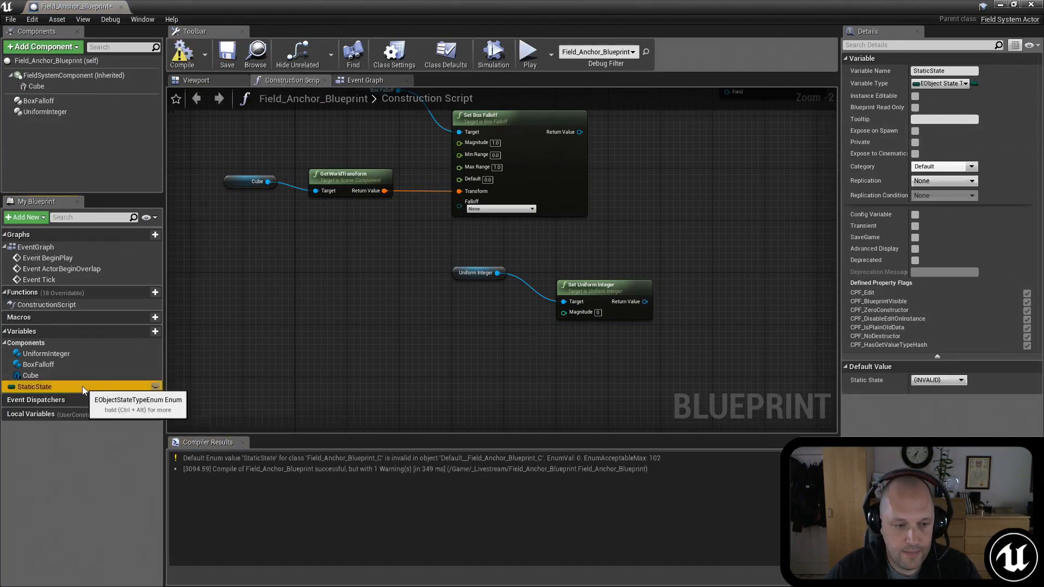
click(939, 382)
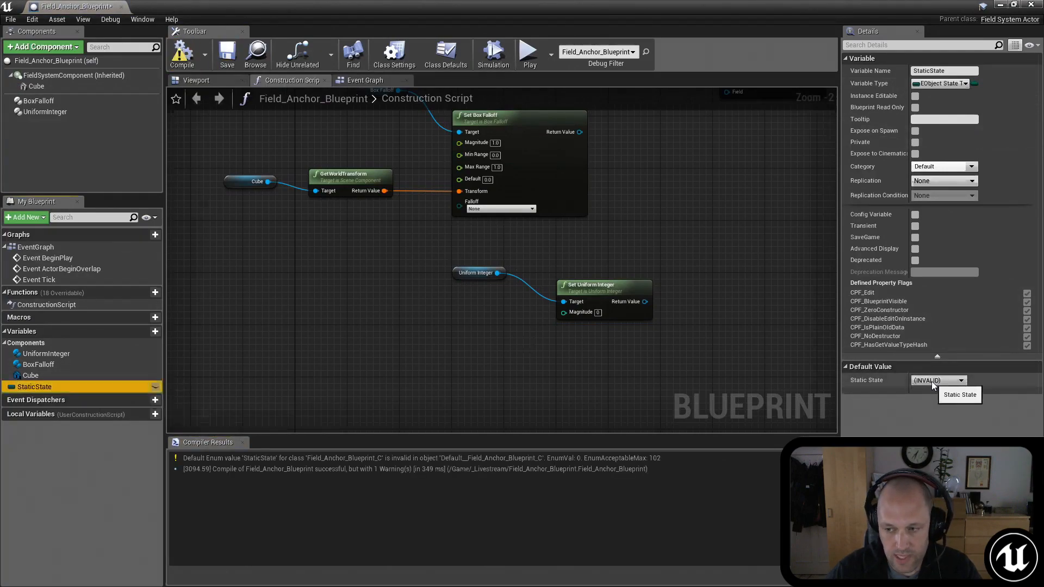
click(942, 387)
click(933, 406)
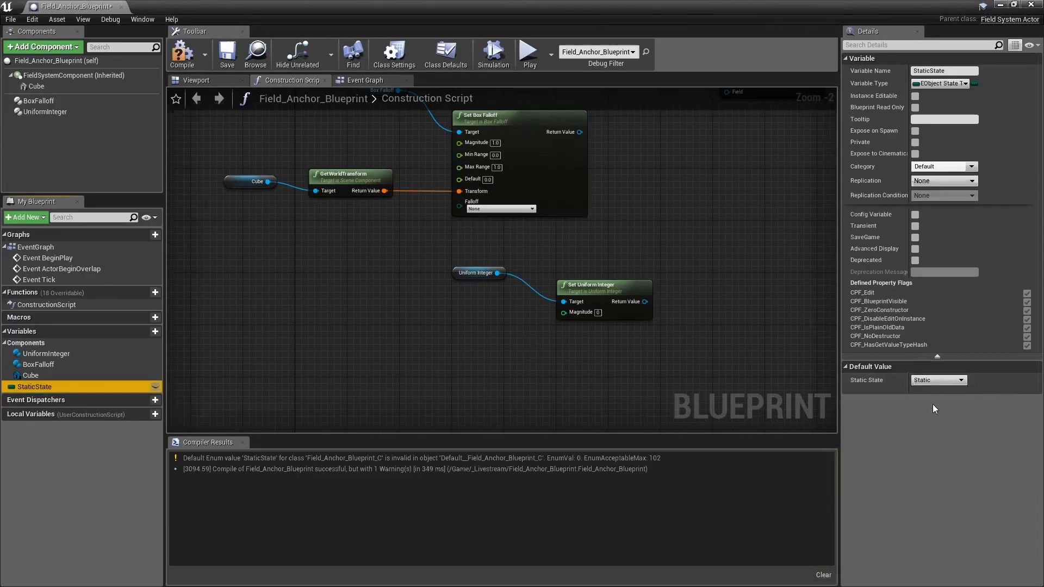
click(182, 54)
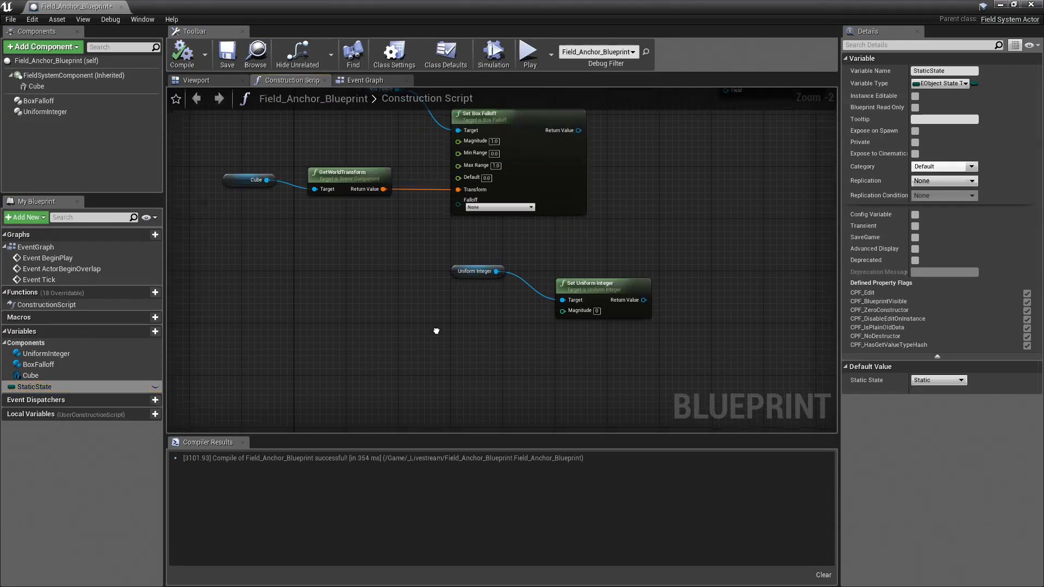
Step: Place a StaticState getter below the Uniform Integer reference and feed it through a ToInt (byte) conversion into Set Uniform Integer's Magnitude
right_drag(433, 329, 426, 344)
drag(63, 390, 435, 354)
click(351, 359)
text(toin)
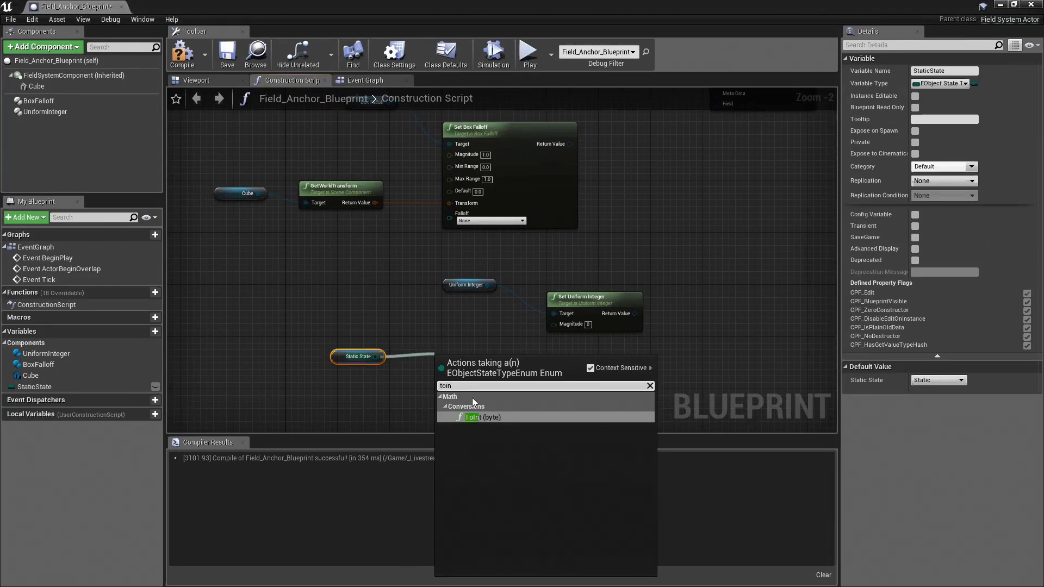
click(470, 417)
drag(469, 364, 555, 325)
right_drag(585, 314, 577, 316)
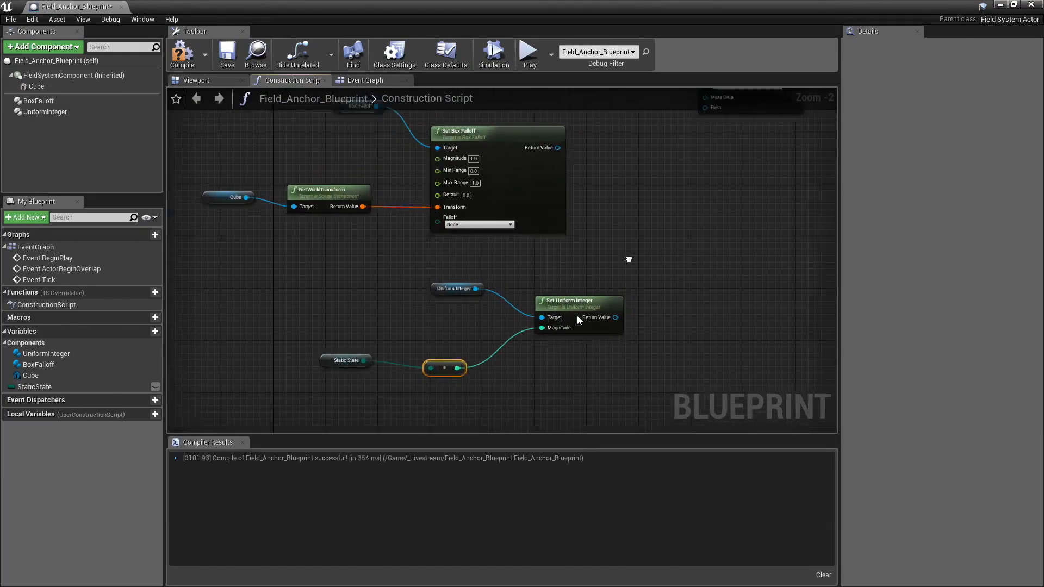
drag(445, 359, 447, 350)
Step: Connect Set Uniform Integer's Return Value to the Field input of Add Field Command and compile the blueprint
right_drag(651, 261, 584, 301)
drag(549, 356, 640, 148)
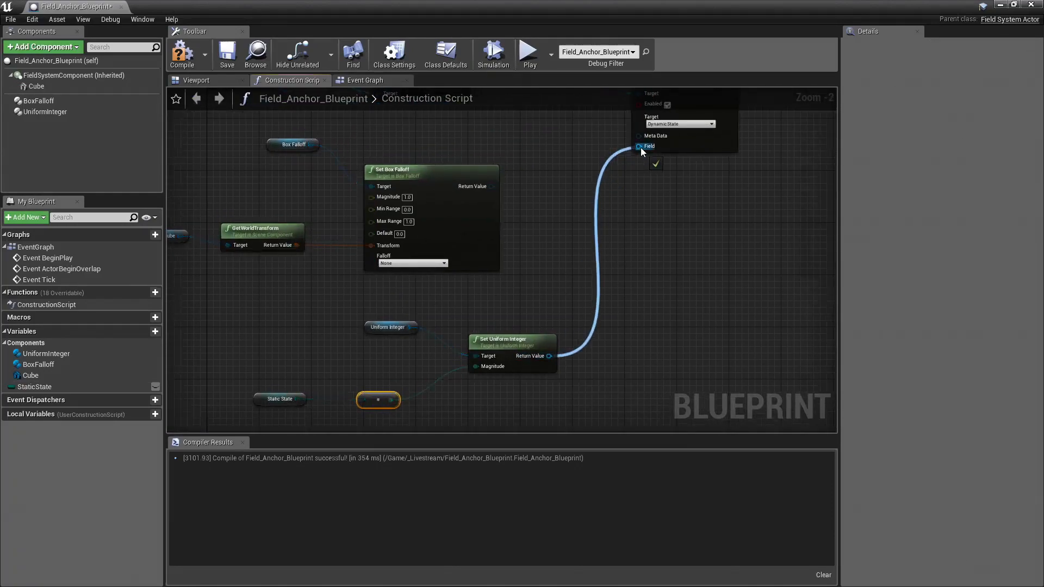
scroll(666, 202, down, 2)
click(177, 61)
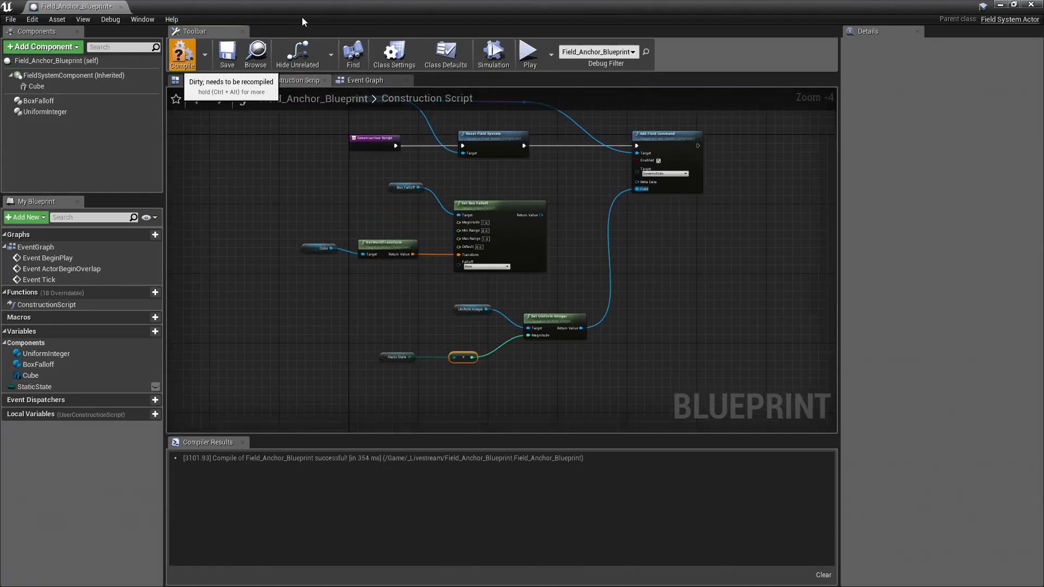
Step: Minimize the blueprint editor to return to the level with the anchor actor beside the column
click(1000, 4)
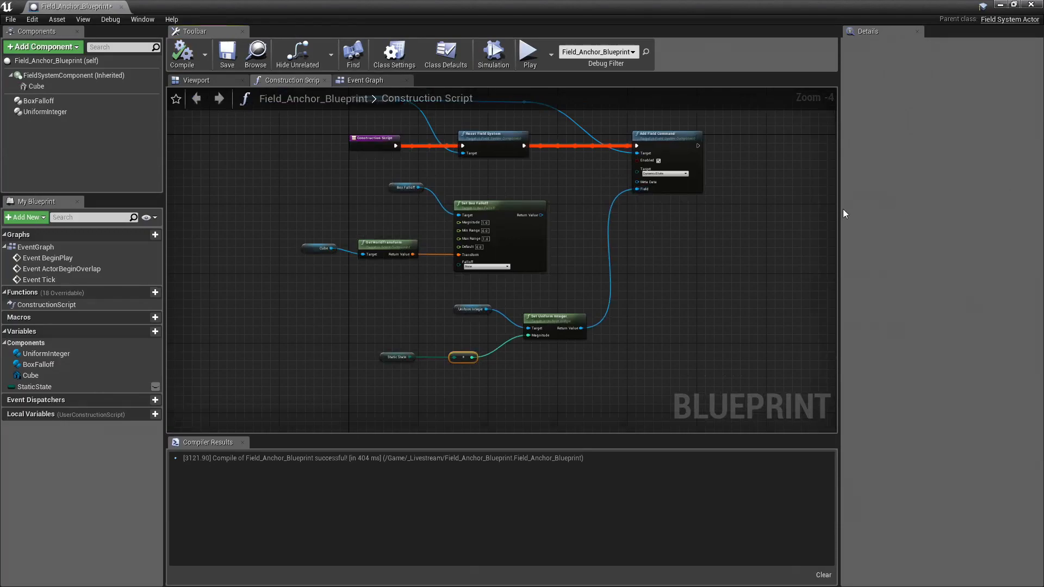
right_drag(731, 191, 651, 208)
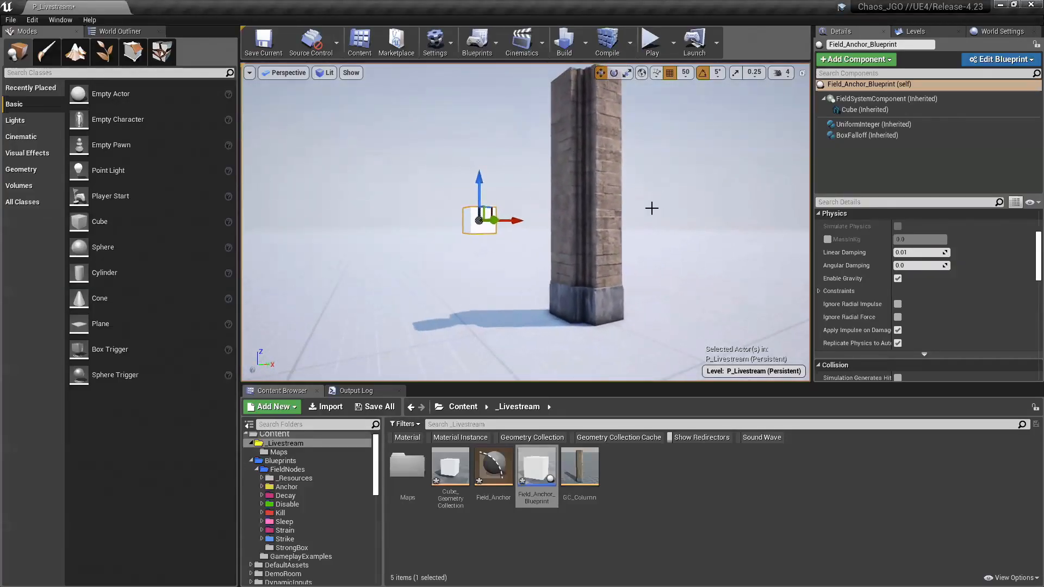
Step: Add one Initialization Fields element to the column's geometry collection and assign Field_Anchor_Blueprint to it
click(584, 147)
key(f)
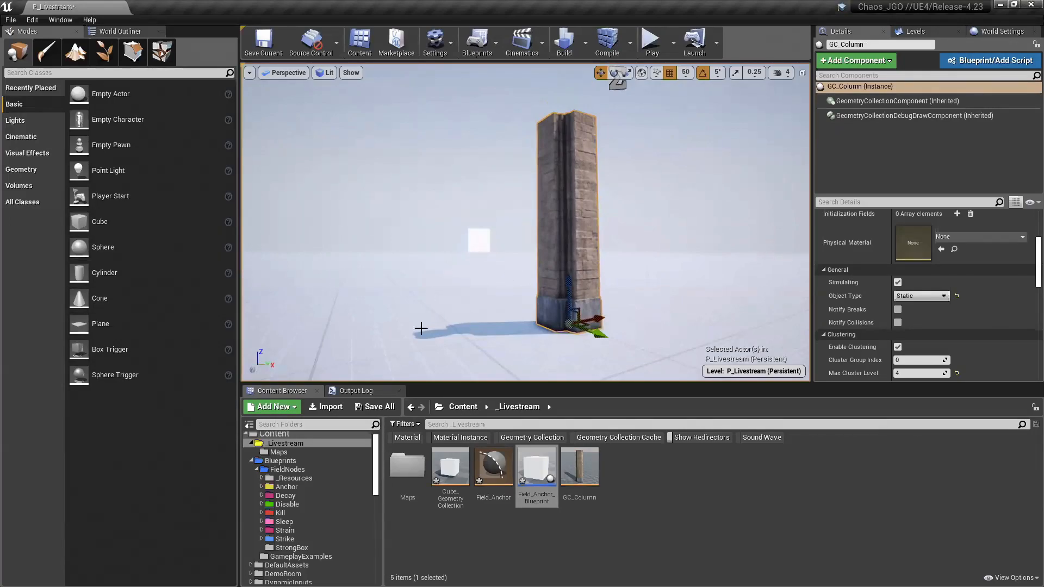
scroll(905, 266, up, 3)
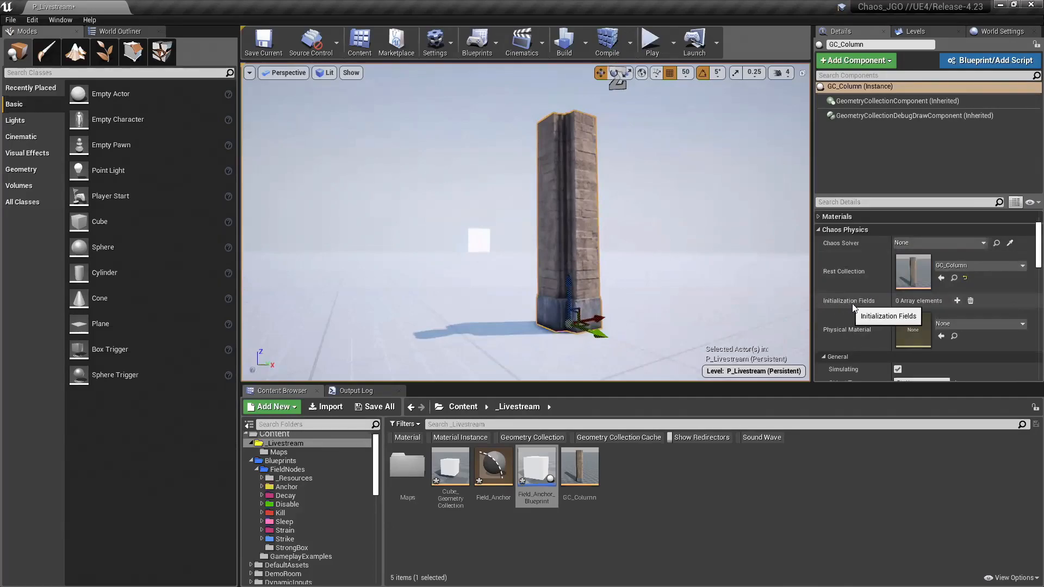
click(957, 301)
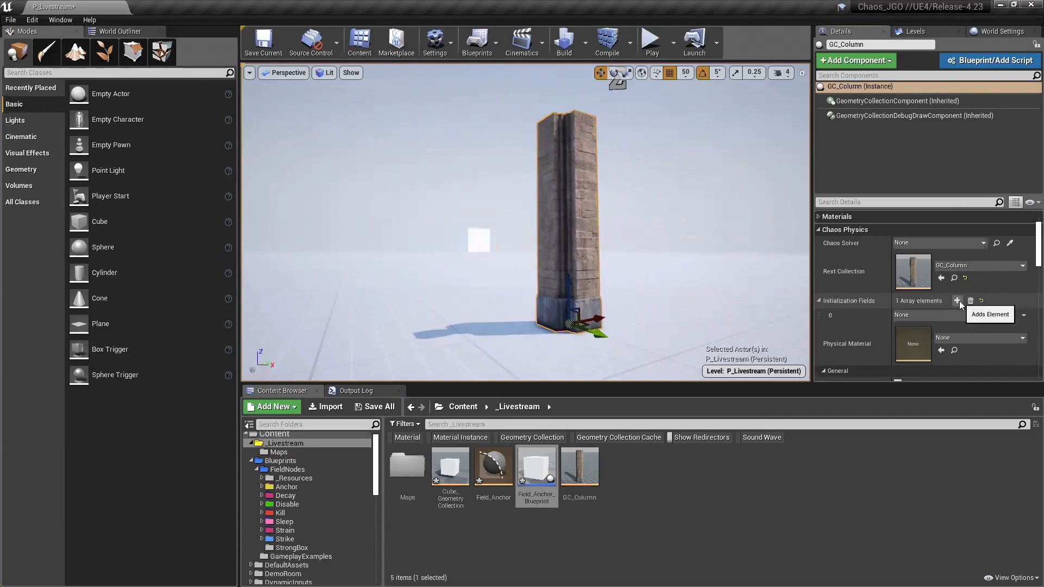
click(947, 315)
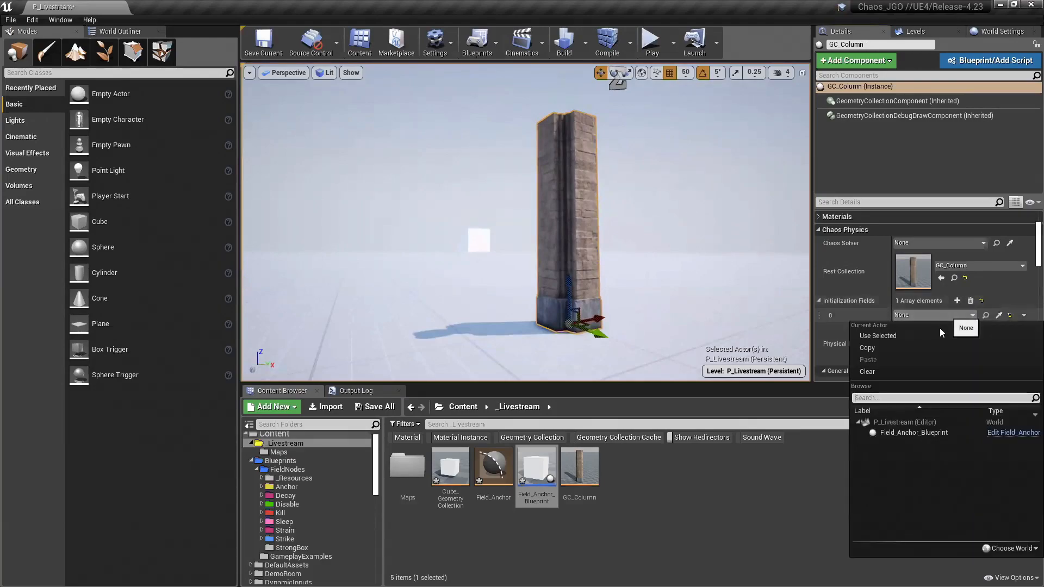
click(910, 433)
Step: Raise the column above the floor and lift the anchor actor to hover beside it
mouse_move(490, 212)
right_down()
mouse_move(493, 232)
mouse_move(489, 212)
right_up()
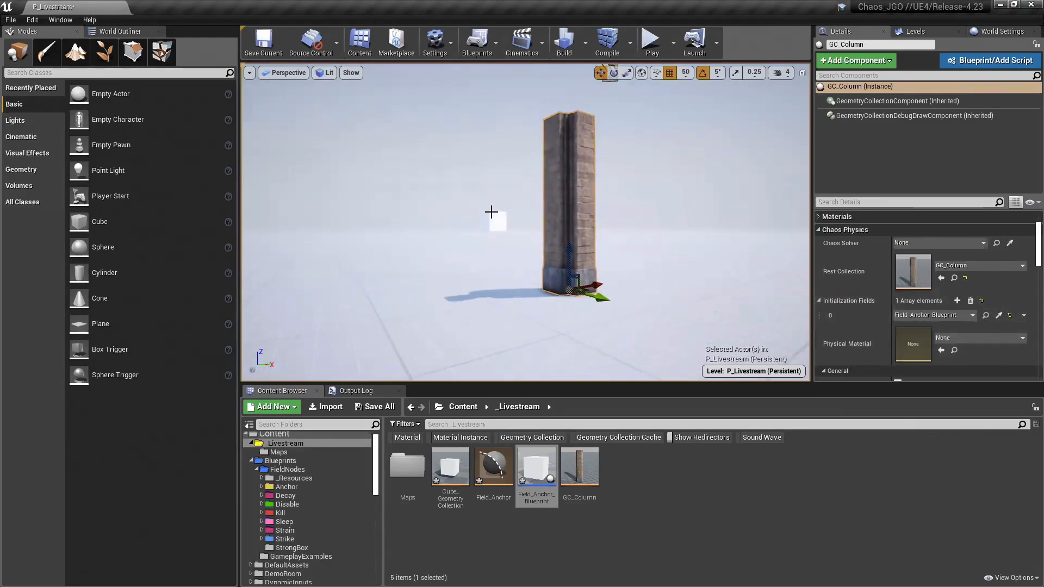
click(496, 221)
click(568, 239)
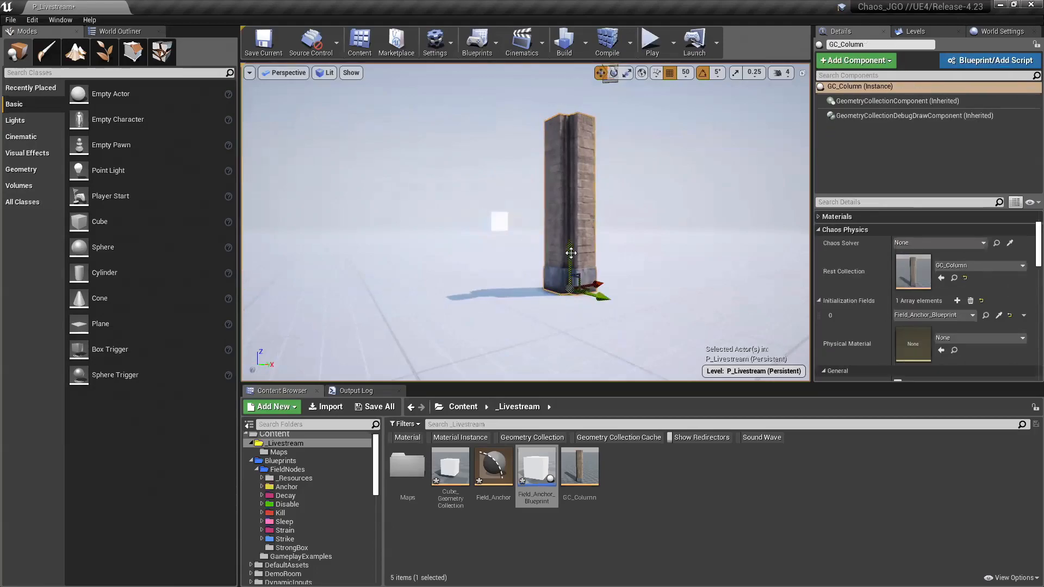
drag(571, 266, 577, 180)
mouse_move(597, 245)
right_down()
mouse_move(549, 242)
mouse_move(596, 244)
right_up()
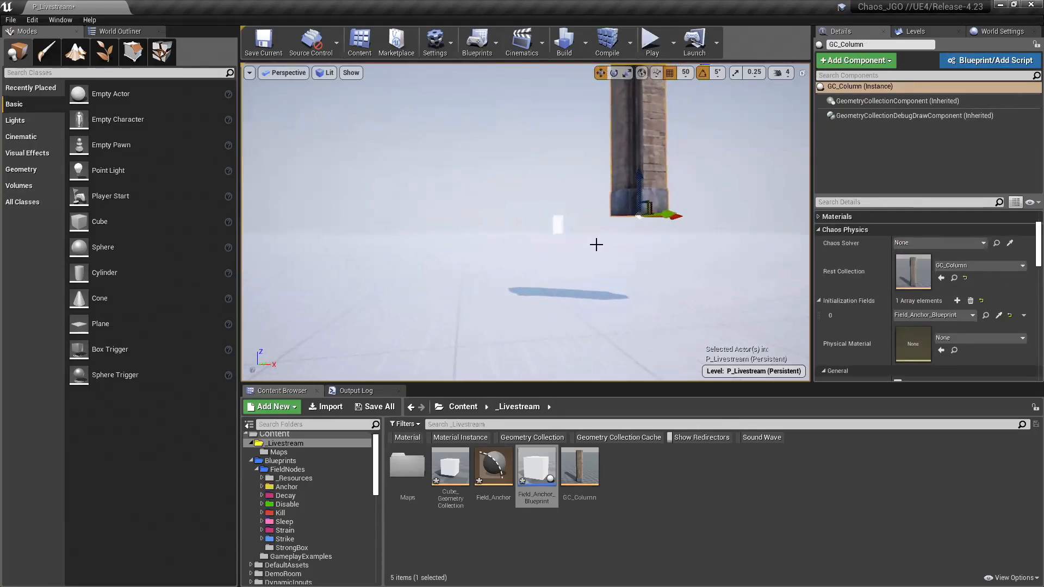
click(558, 223)
drag(569, 213, 525, 157)
right_drag(621, 170, 650, 131)
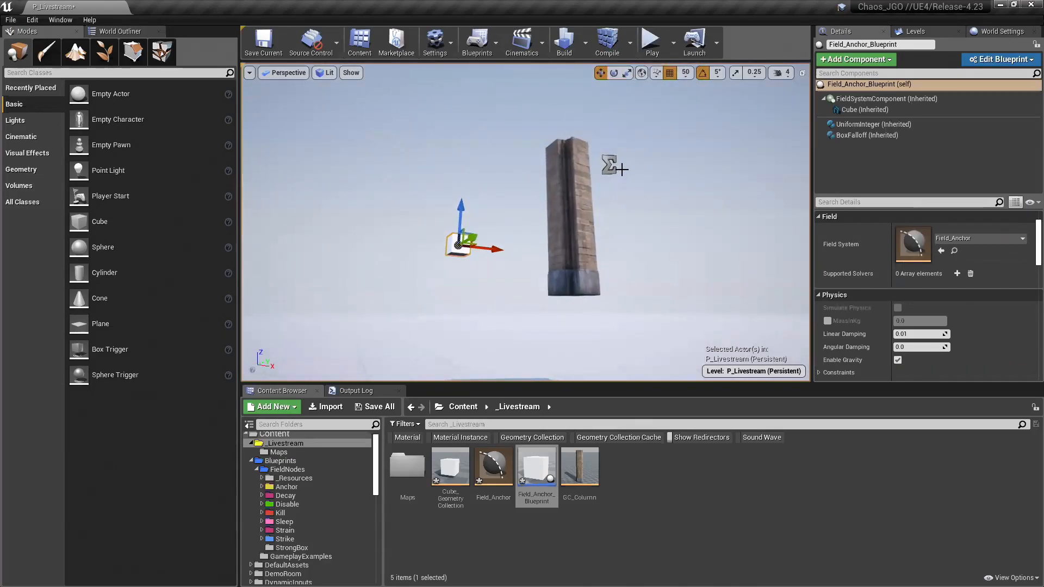
Step: Play the level to check how the raised column behaves with the anchor field assigned, and stop the session
click(651, 54)
click(645, 145)
key(w)
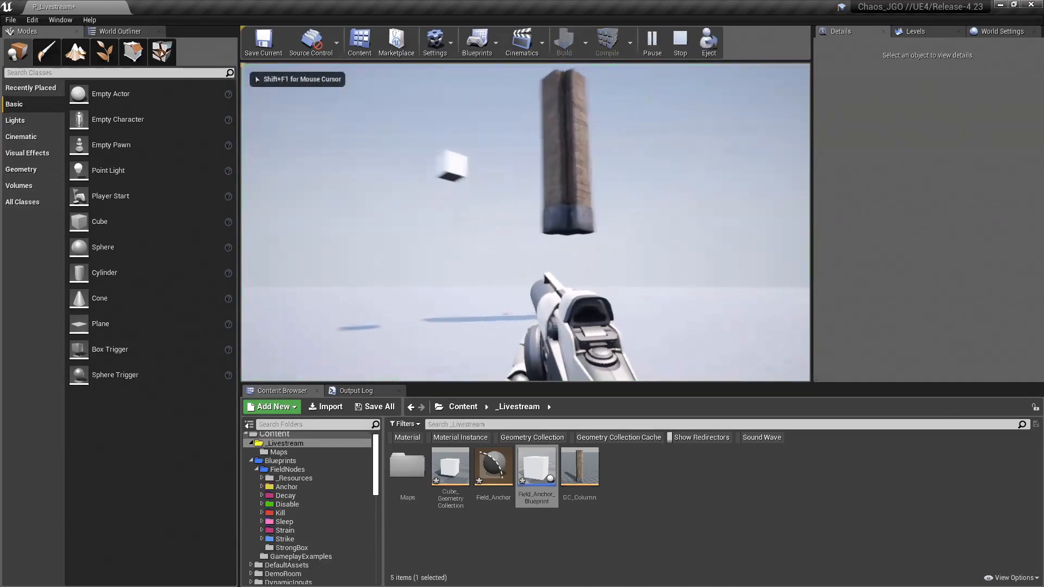
key(s)
key(Escape)
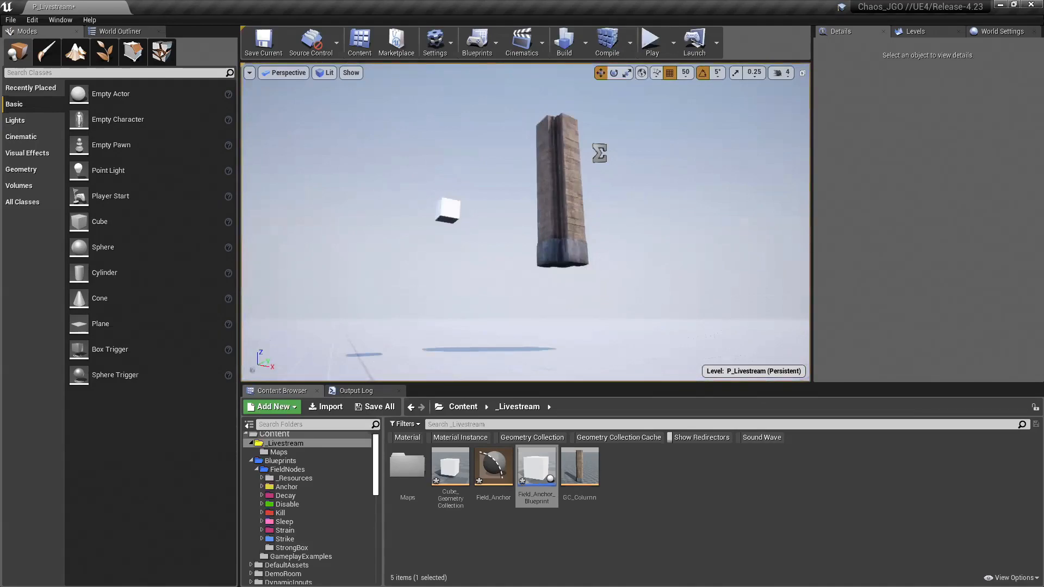
Step: Reopen Field_Anchor_Blueprint and shift the box falloff node group left in the construction script to make room
double_click(536, 468)
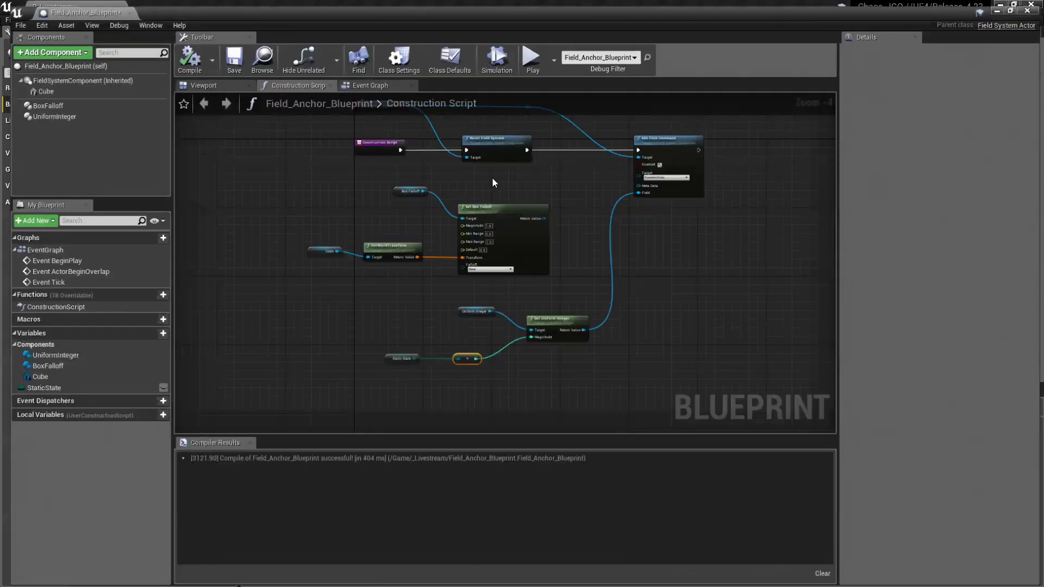
click(521, 203)
click(282, 183)
drag(303, 170, 532, 275)
drag(530, 206, 438, 201)
Step: Add a Culling Field component to the blueprint
click(42, 52)
text(culling)
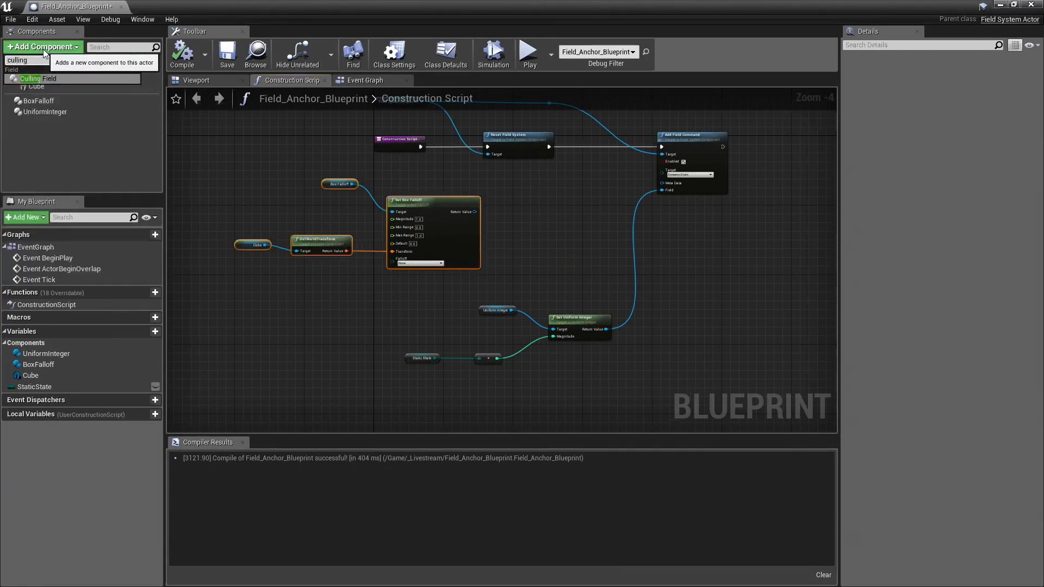
click(58, 78)
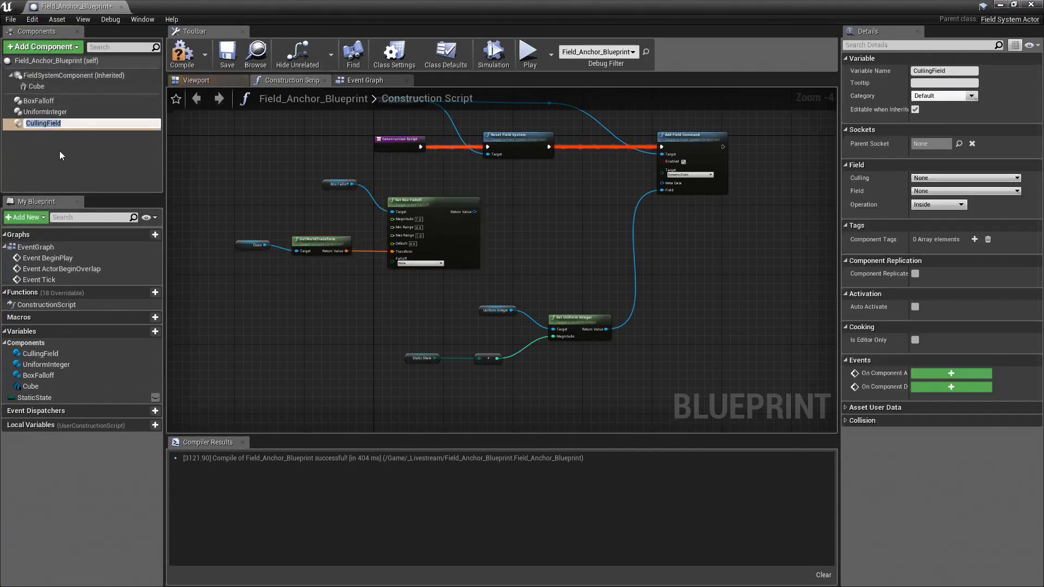
Step: Place a Culling Field reference with a Set Culling Field node and connect its Return Value to Add Field Command's Field input
drag(43, 121, 559, 228)
text(set f)
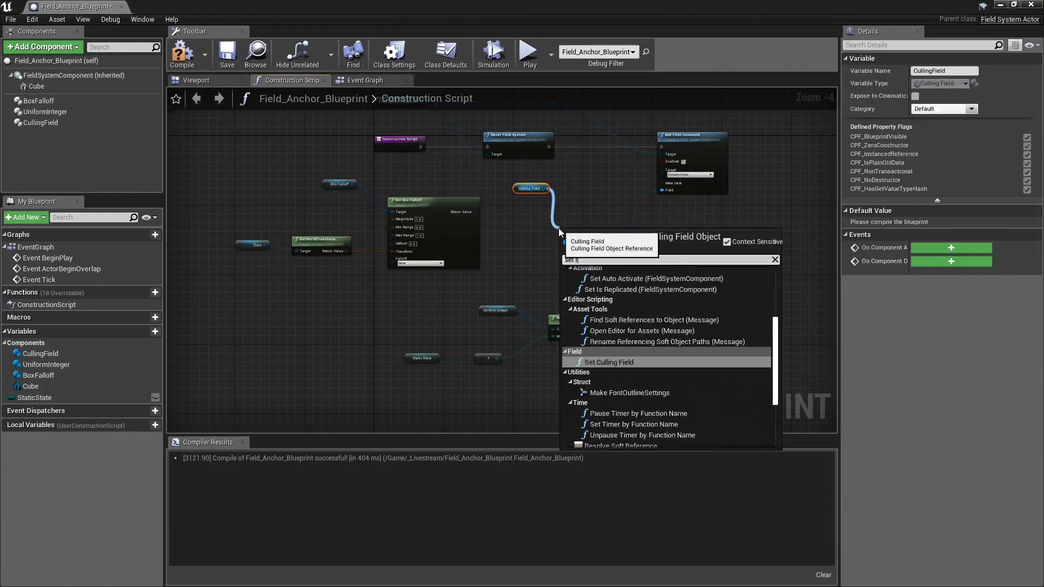
text(ie)
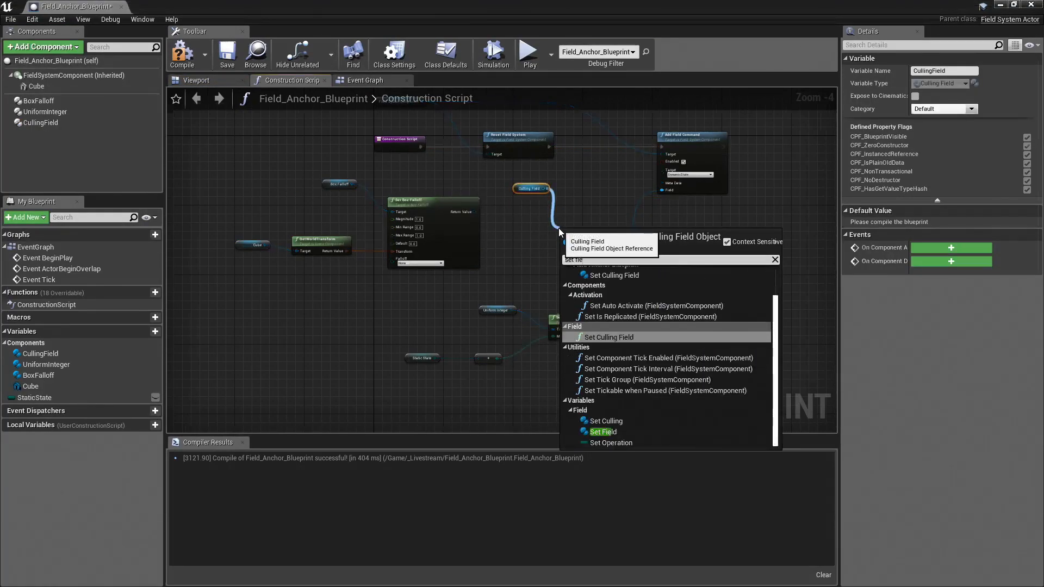
click(631, 337)
right_drag(608, 212, 561, 211)
drag(601, 241, 616, 188)
right_drag(544, 189, 620, 174)
Step: Connect Set Box Falloff's Return Value to Set Culling Field's Culling input and set the Operation to Outside
scroll(512, 214, up, 2)
right_drag(513, 214, 536, 196)
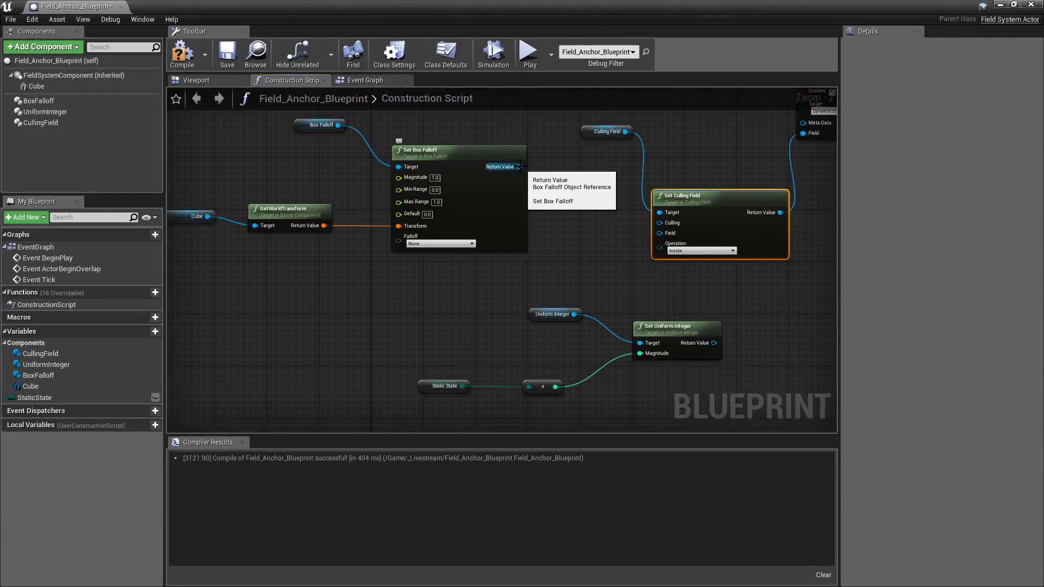
drag(519, 166, 664, 225)
right_drag(675, 252, 555, 250)
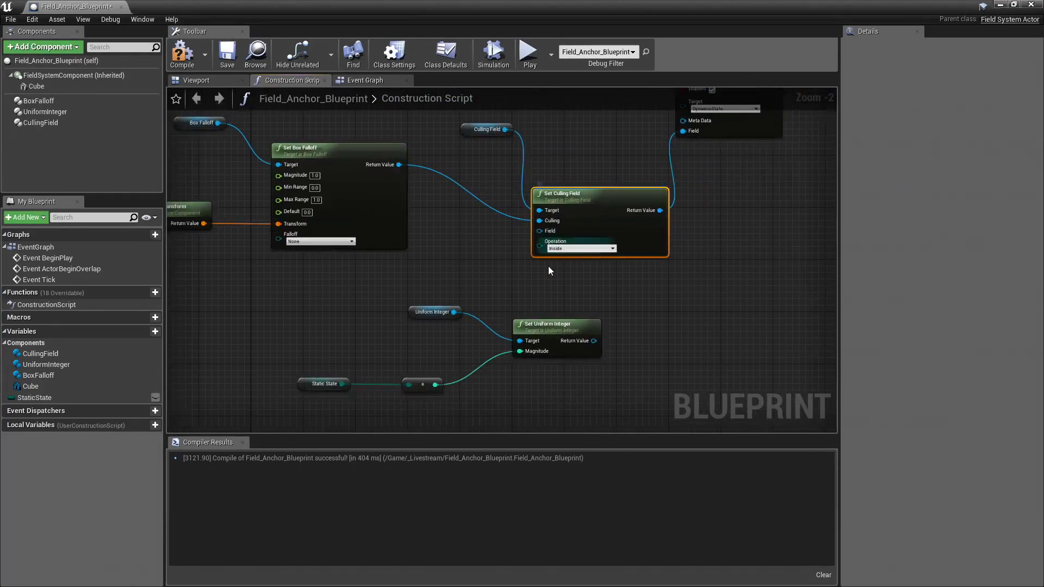
right_drag(492, 254, 530, 255)
click(620, 250)
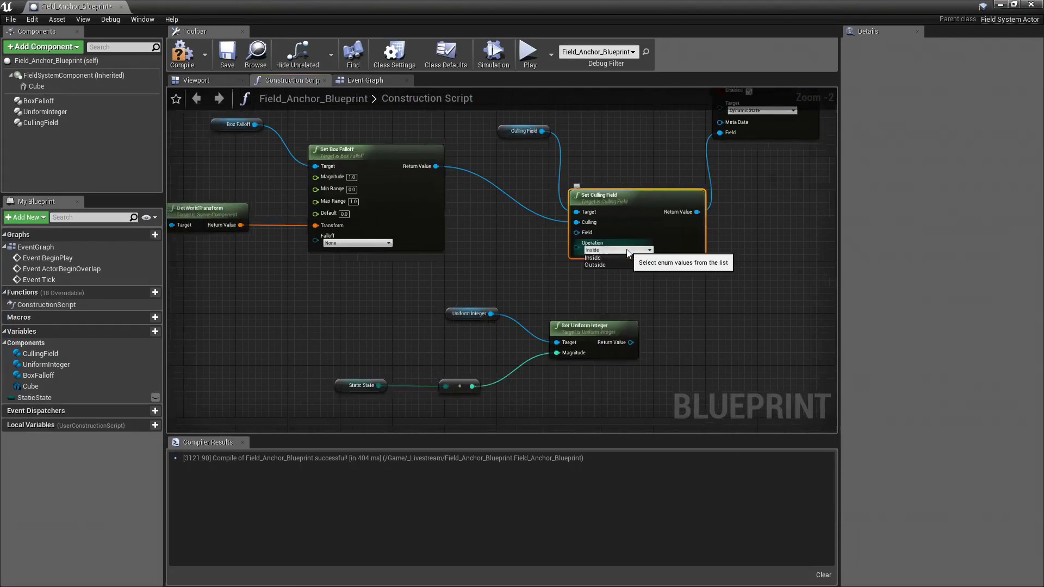
click(594, 265)
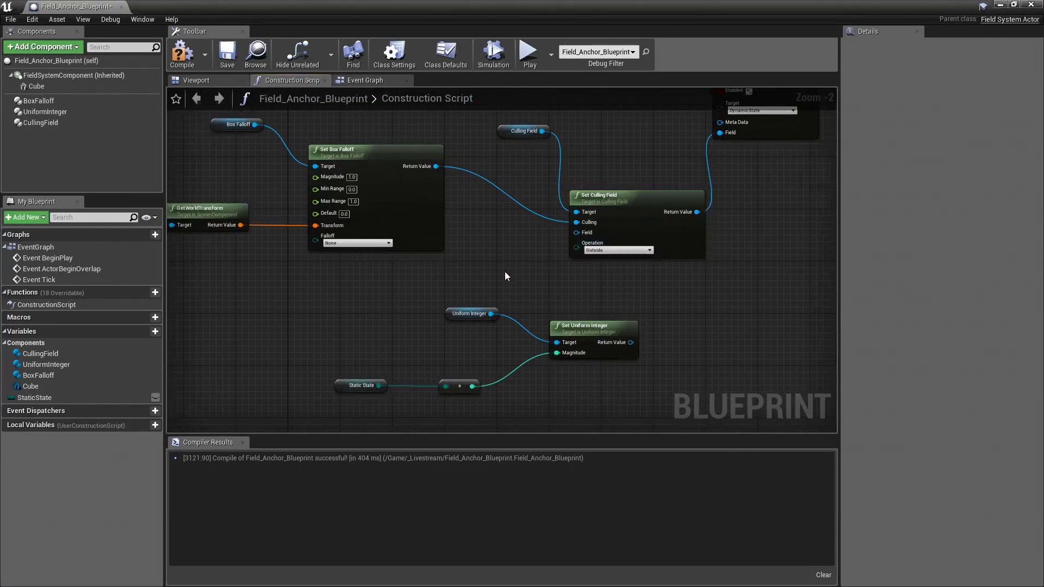
Step: Move the uniform integer nodes beneath the box falloff group and connect Set Uniform Integer's Return Value to Set Culling Field's Field input
right_drag(504, 272, 580, 272)
scroll(571, 248, down, 2)
drag(666, 362, 424, 256)
drag(662, 290, 621, 218)
click(557, 265)
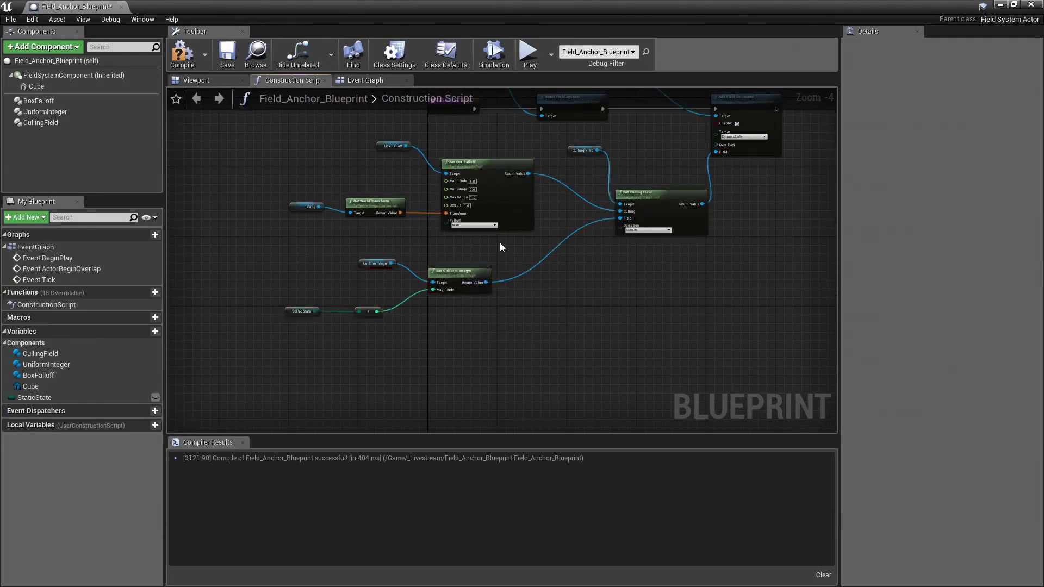
Step: Examine the culling connections, the range and default inputs of Set Box Falloff, and its available Falloff types
scroll(500, 243, up, 2)
right_drag(564, 249, 542, 273)
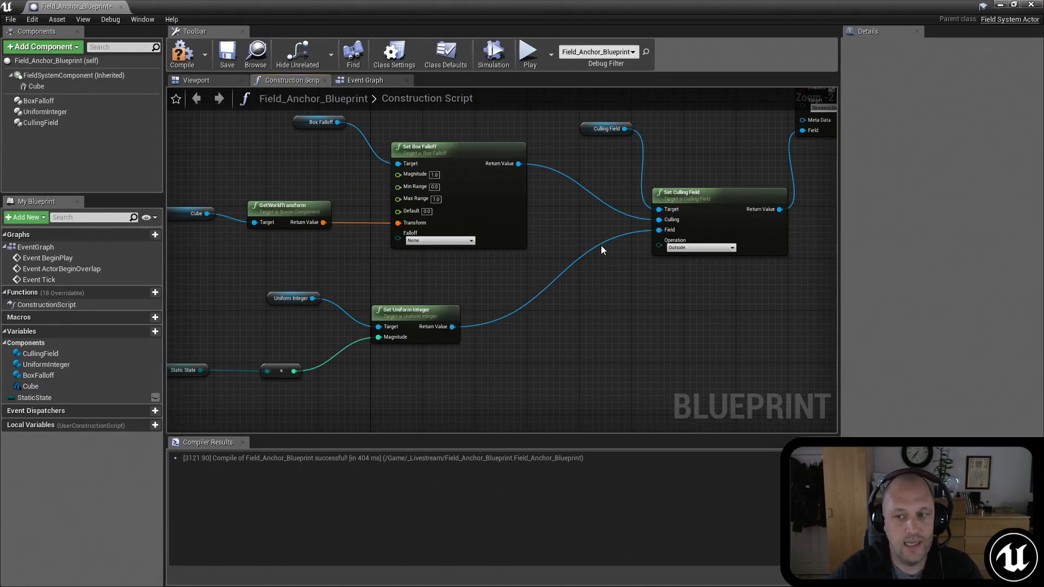
right_drag(597, 234, 556, 301)
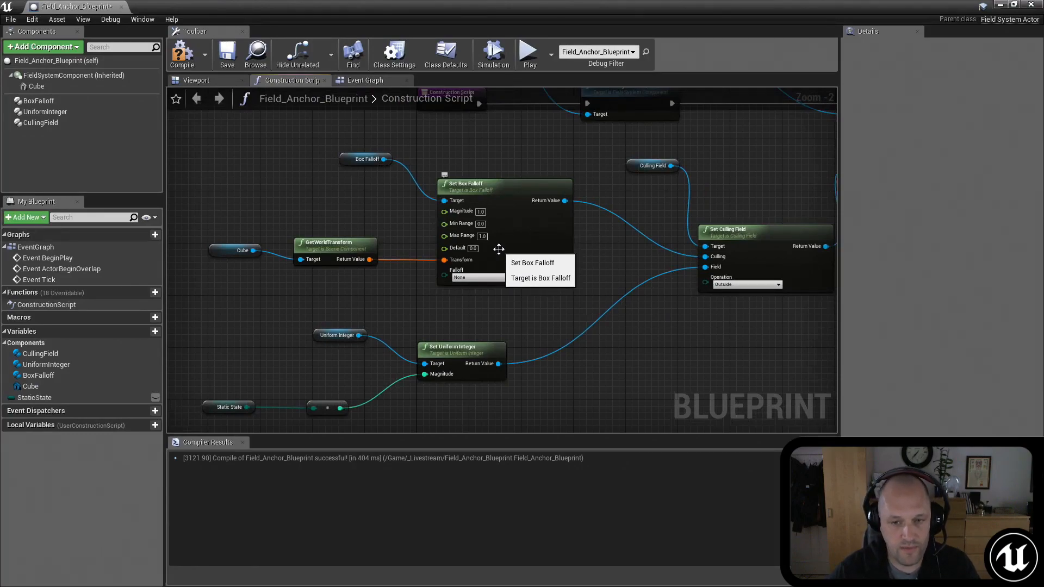
scroll(416, 238, up, 2)
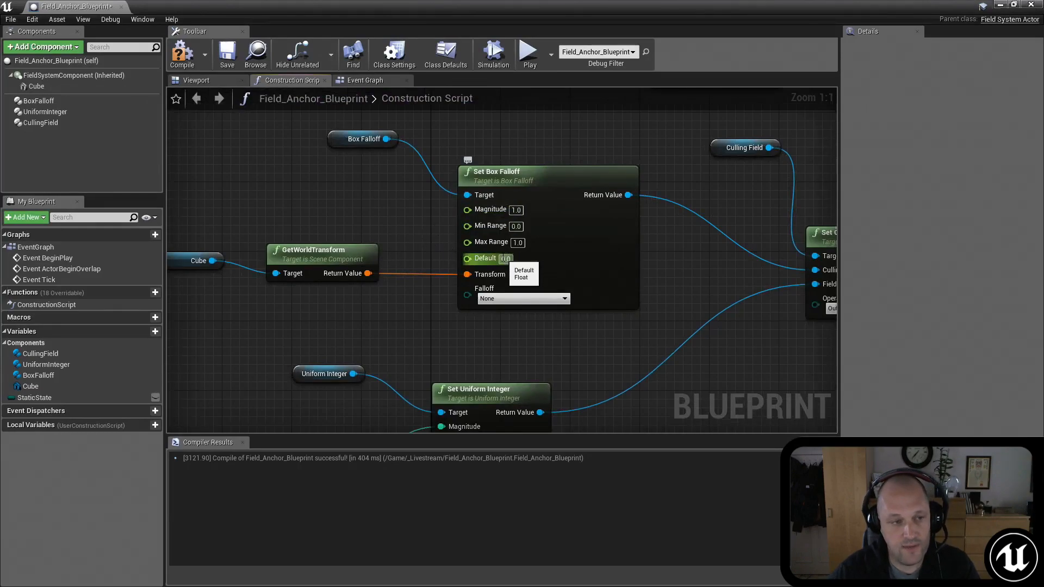
click(516, 298)
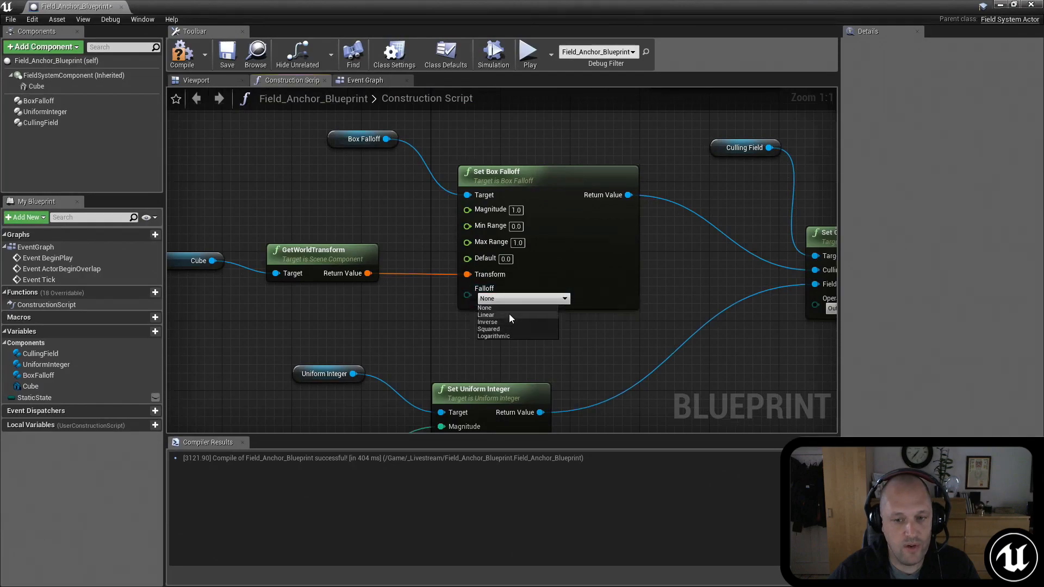
click(568, 179)
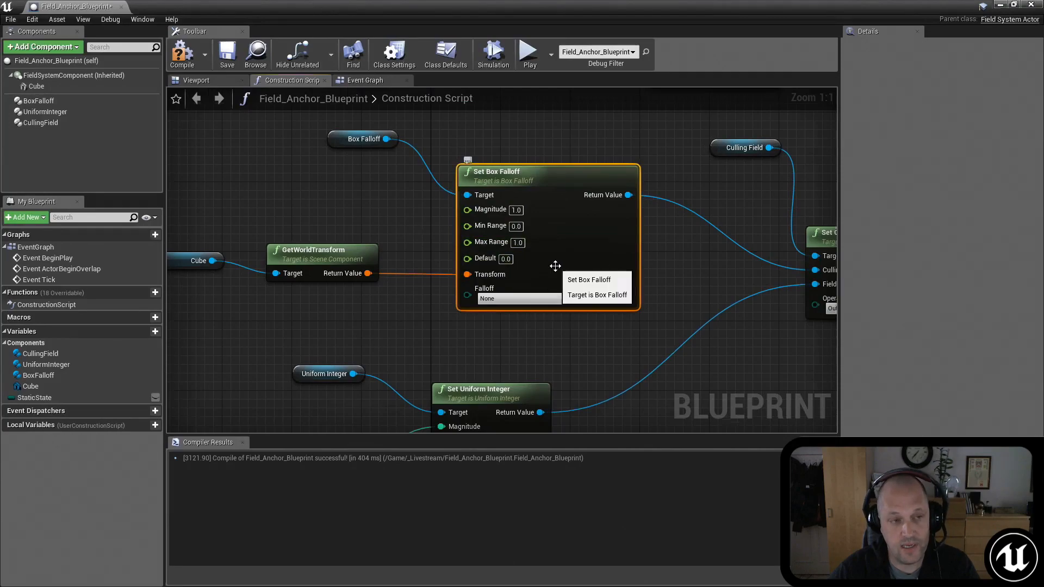
right_drag(689, 293, 580, 288)
scroll(606, 285, down, 3)
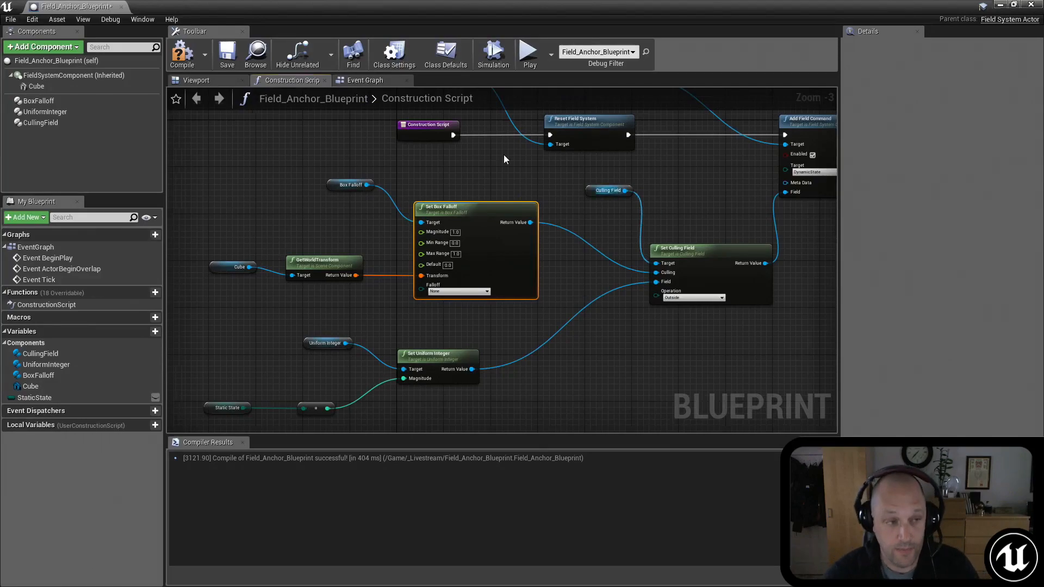
Step: Assign the anchor material found with the search "anch" to the Cube component and compile the blueprint
click(182, 54)
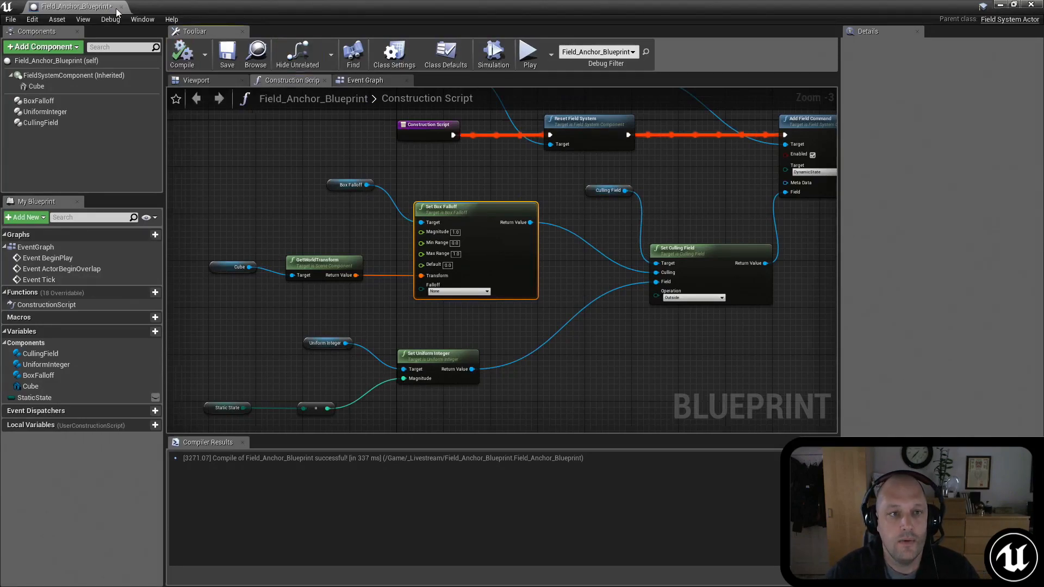
click(43, 85)
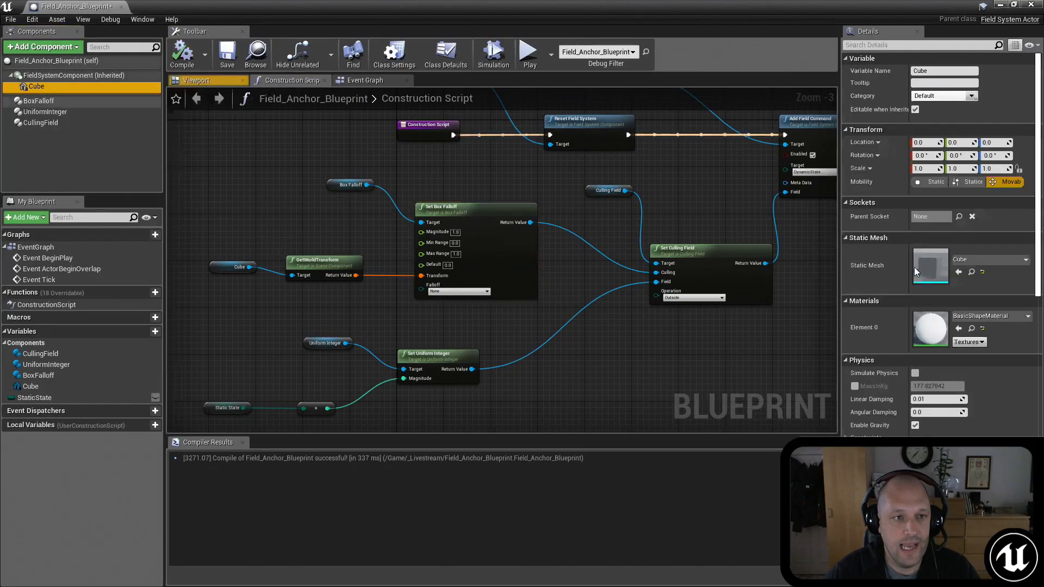
click(977, 317)
text(anc)
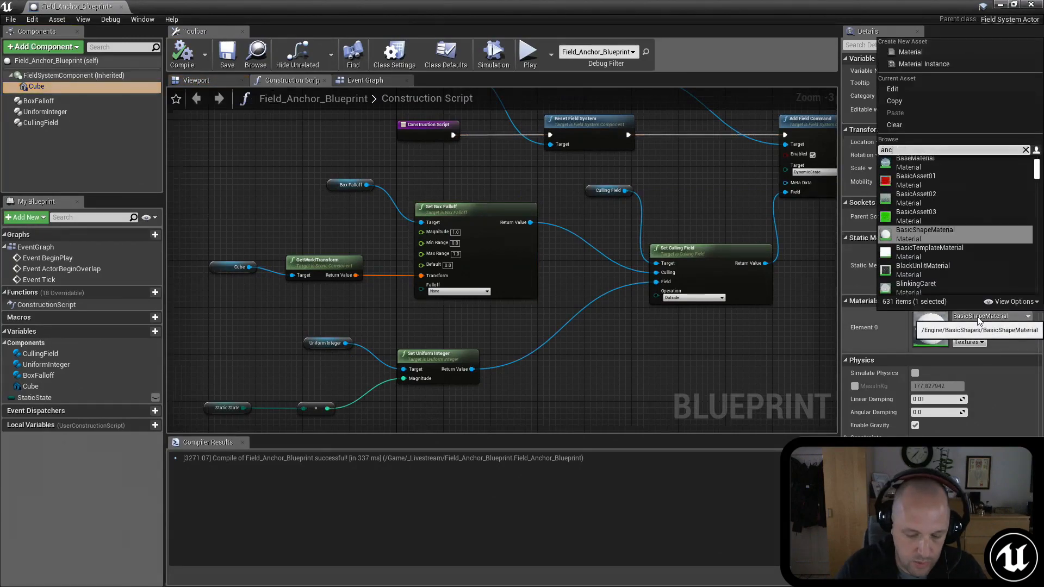
text(h)
click(934, 161)
click(185, 63)
Step: Return to the level and move the anchor actor beneath the column's base, at about X -1000, Y 400, Z 350
key(alt+Tab)
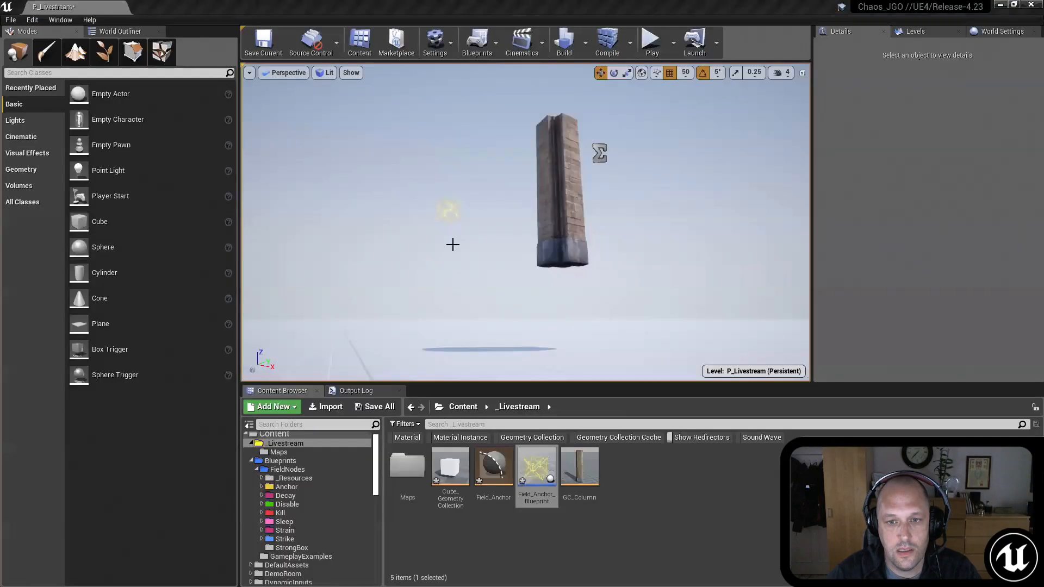
click(449, 211)
mouse_move(484, 226)
right_down()
mouse_move(497, 204)
mouse_move(495, 243)
right_up()
key(s)
drag(380, 153, 576, 245)
scroll(944, 214, up, 2)
Step: Set the anchor actor's scale to 3.0 on X, Y and Z
click(915, 255)
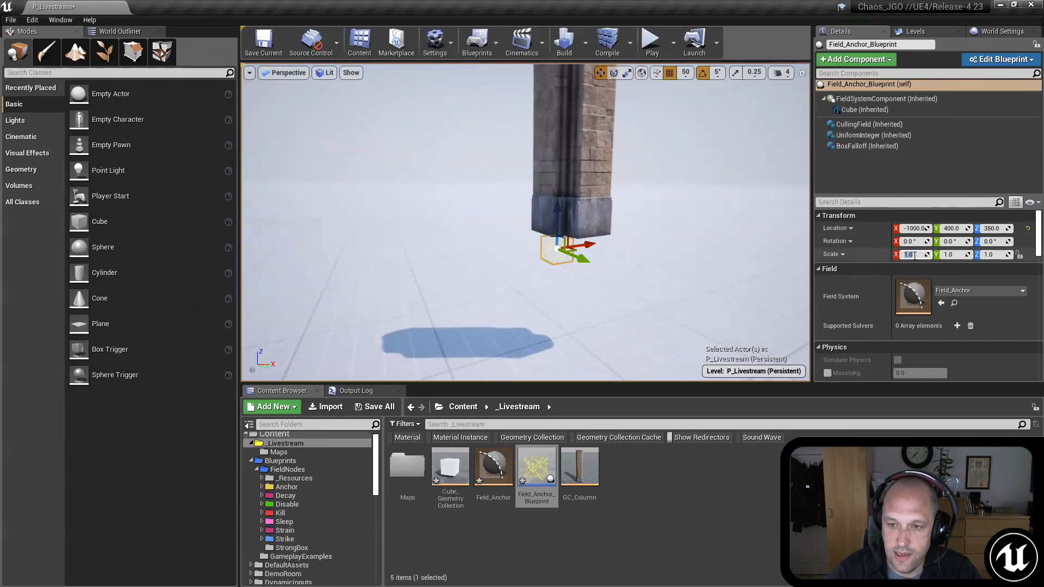
text(3)
key(Tab)
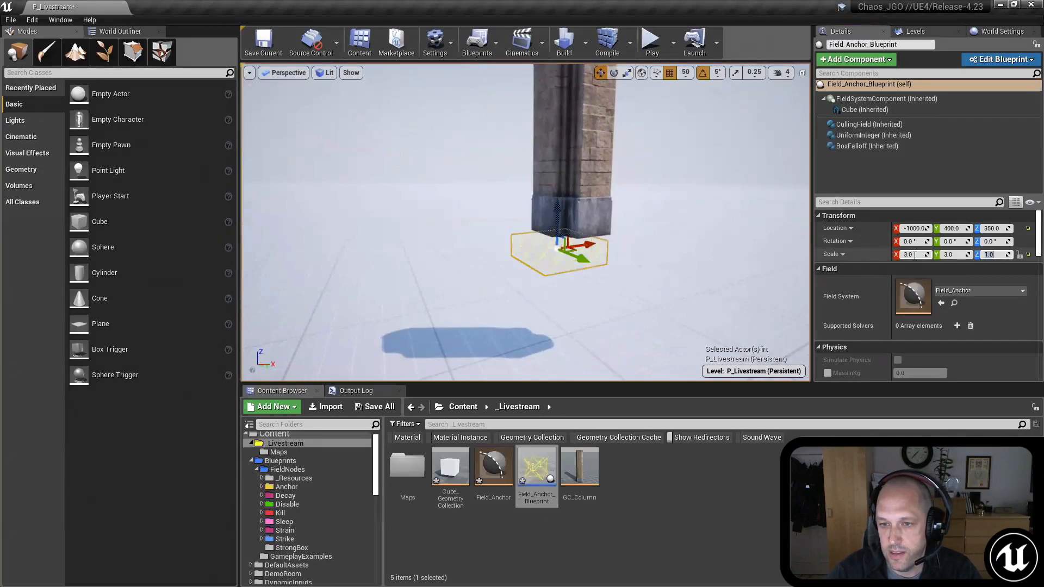
text(3)
key(Return)
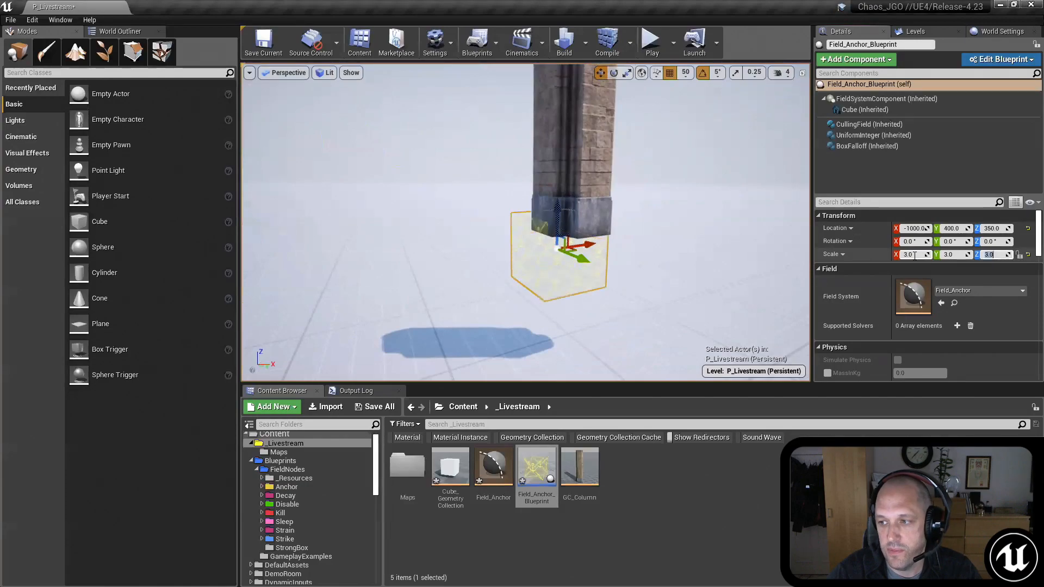
Step: Reposition the enlarged anchor box so that it overlaps the bottom of the column's base
right_drag(573, 241, 573, 242)
drag(573, 241, 590, 241)
right_drag(589, 241, 590, 241)
drag(548, 252, 623, 267)
right_drag(623, 267, 623, 267)
drag(605, 266, 594, 248)
right_drag(593, 248, 594, 248)
Step: Select the column and switch to the Fracture Editor mode
click(591, 155)
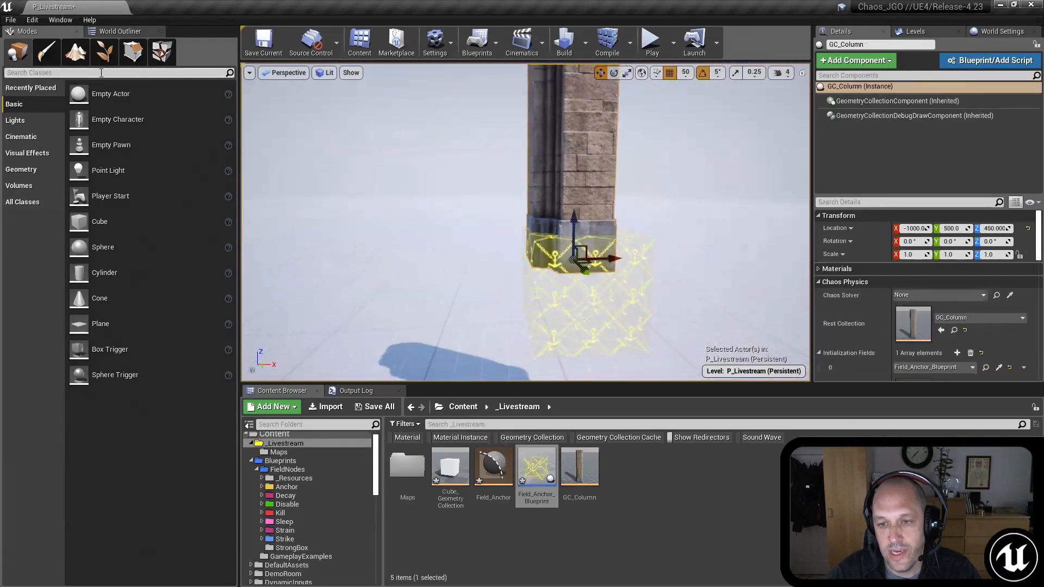
click(162, 52)
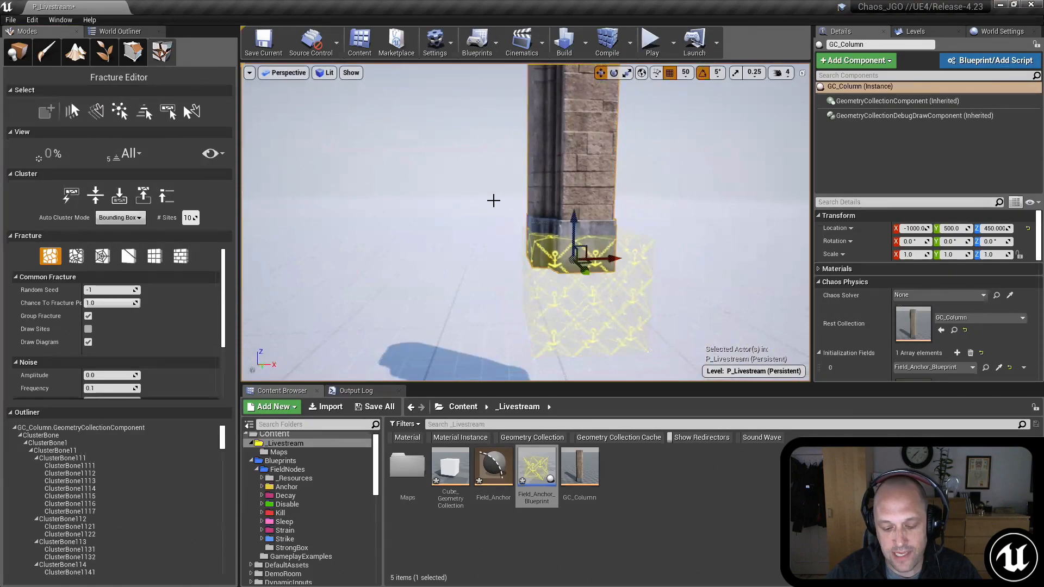
Step: Cycle the column's fracture view through its cluster levels, including Root and All, to examine which pieces the anchor box covers
key(shift+r)
right_drag(436, 217, 436, 217)
key(shift+s)
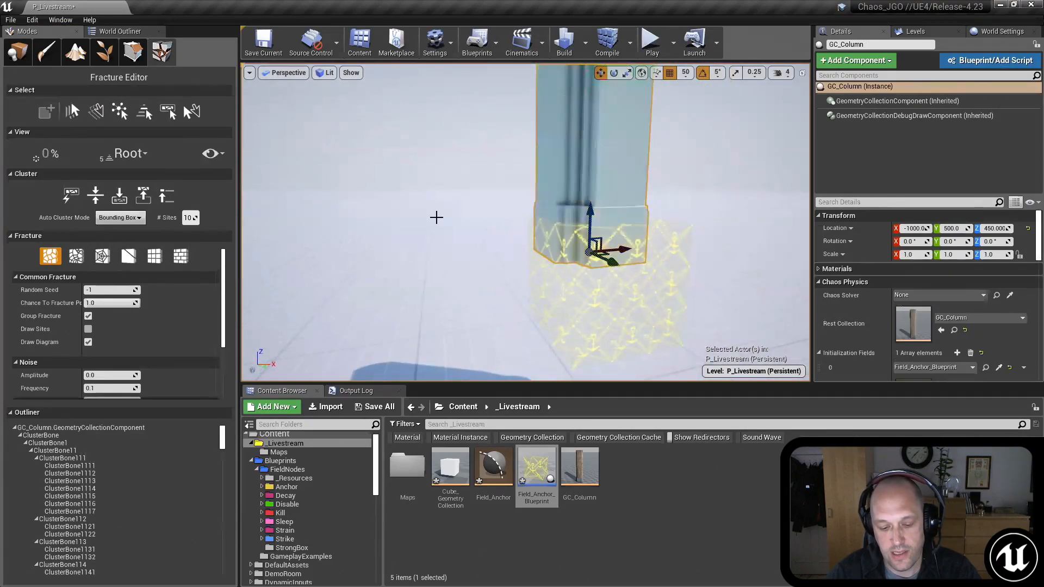
key(shift+w)
key(shift+w)
key(shift+s)
right_drag(484, 250, 484, 250)
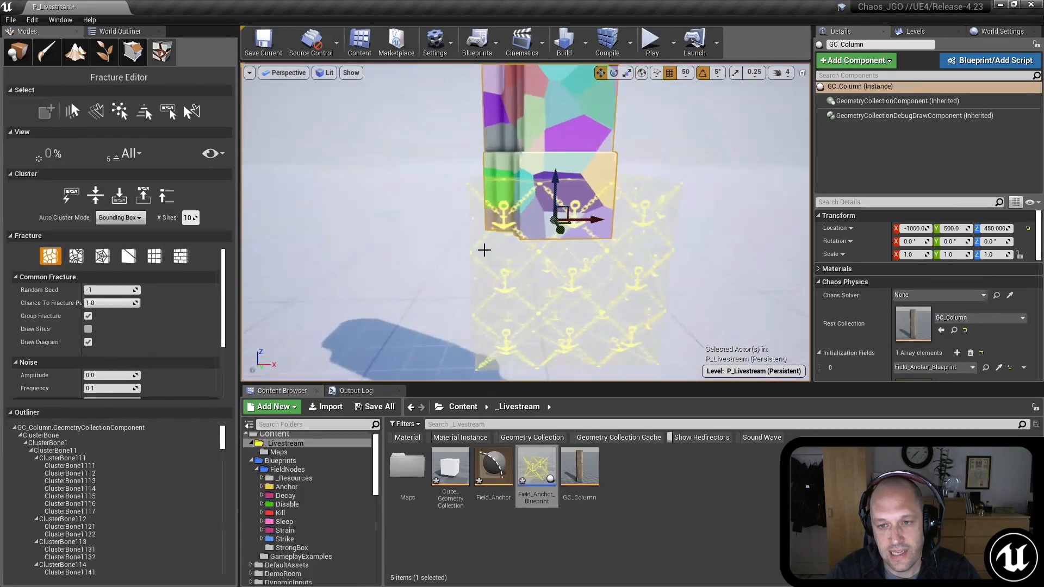
right_drag(447, 193, 447, 193)
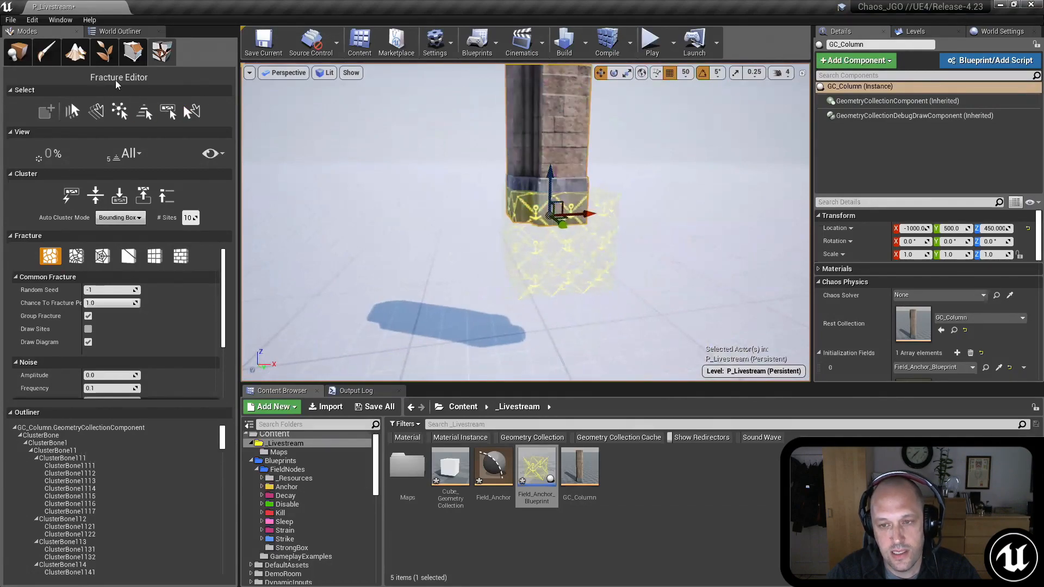
Step: Leave the Fracture Editor for placement mode, play the level, shoot the anchored column, and stop the play session
click(18, 54)
right_drag(447, 228, 448, 229)
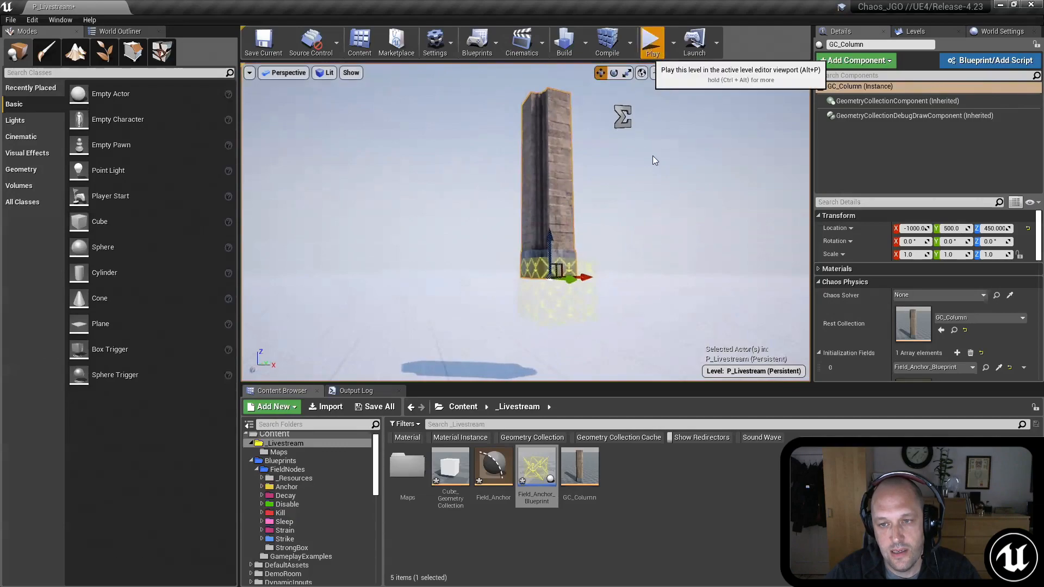
key(alt+p)
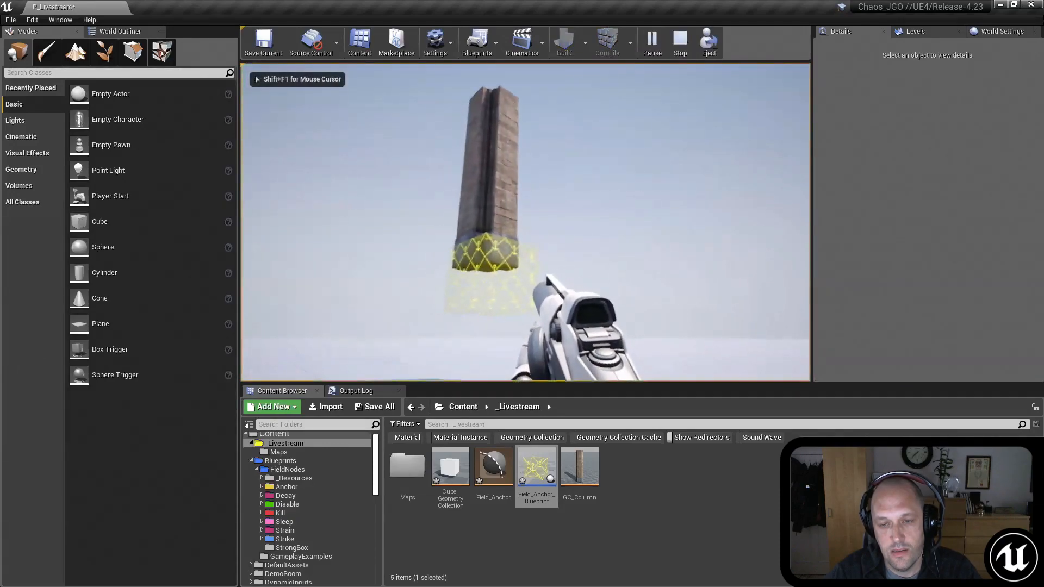
click(525, 222)
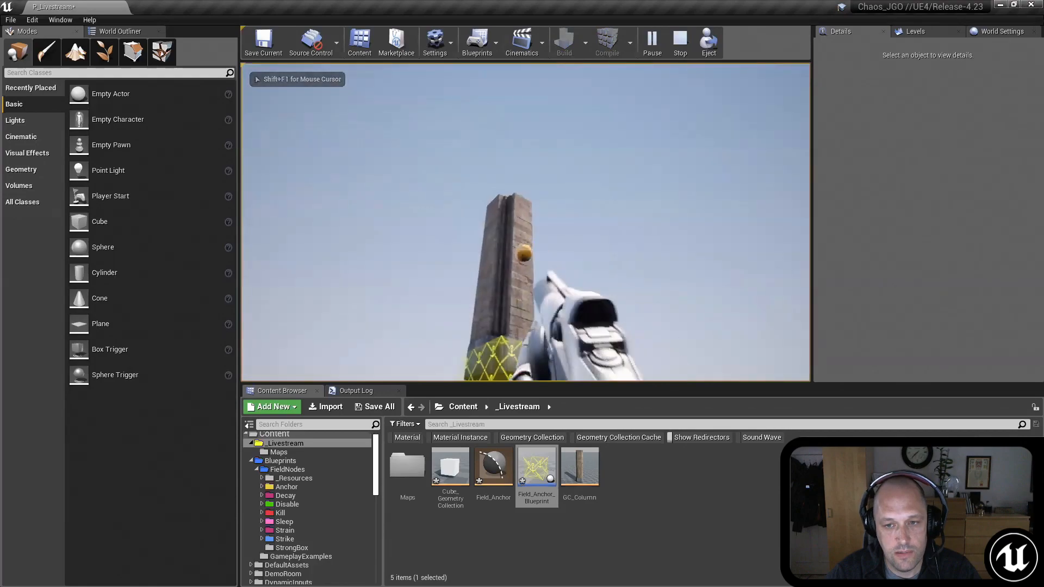
click(525, 223)
key(w)
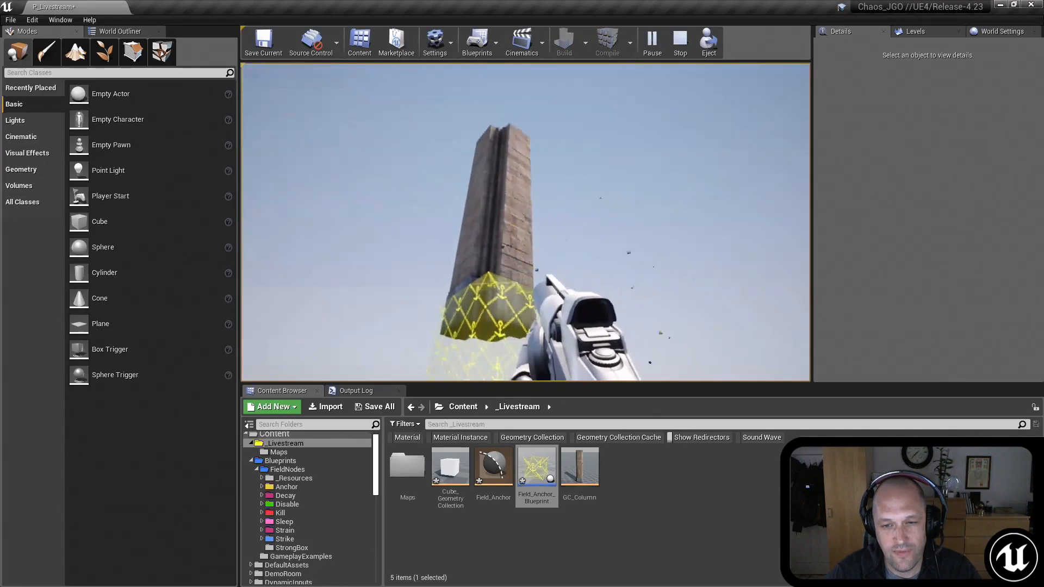
key(Escape)
Step: Select the anchor box together with the column and lower both until the column's base rests on the floor
right_drag(666, 163, 661, 196)
key(s)
right_drag(594, 198, 565, 183)
click(528, 228)
key(w)
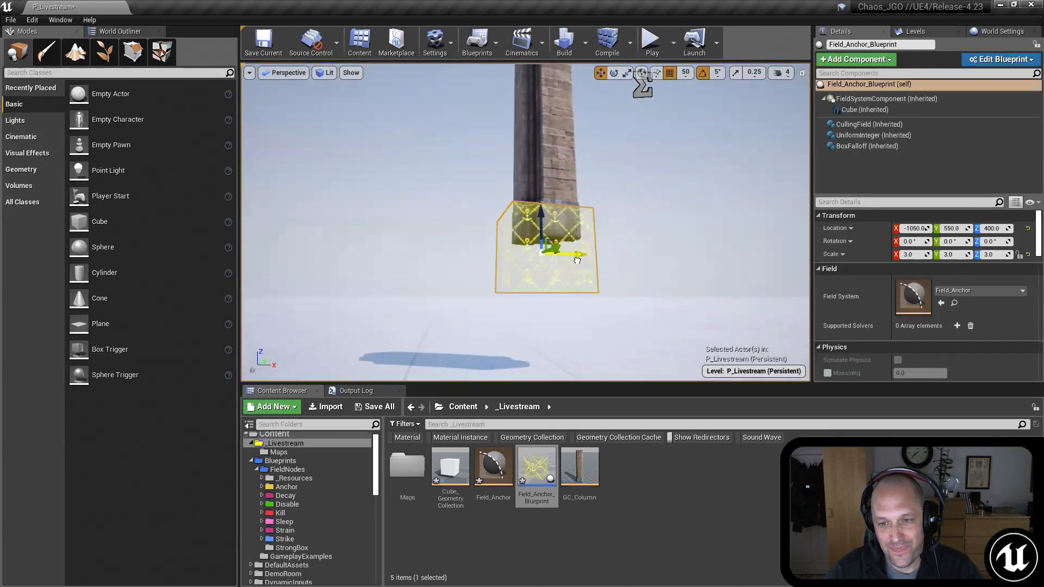
ctrl+click(566, 162)
right_drag(565, 162, 488, 170)
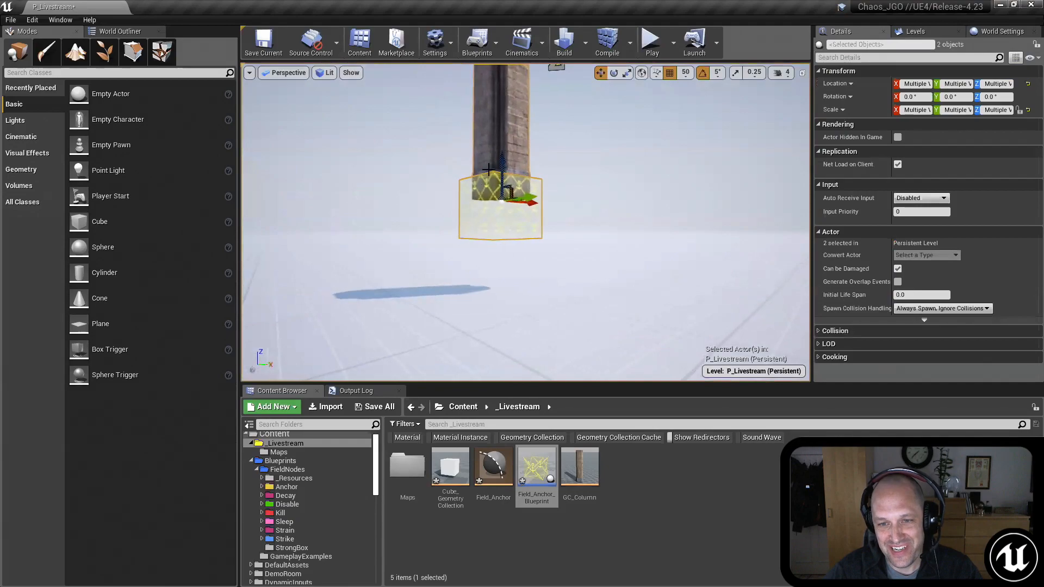
drag(499, 165, 499, 224)
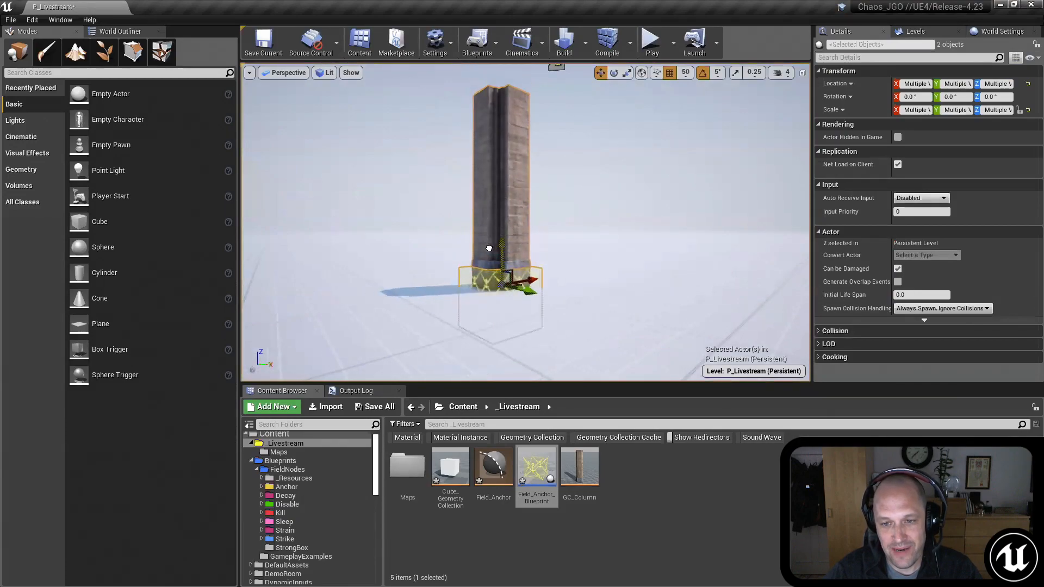
mouse_move(587, 251)
right_down()
mouse_move(586, 234)
mouse_move(571, 240)
mouse_move(593, 251)
right_up()
Step: Duplicate the column straight upward to Z 1000 so that the copy stands on top of the original
click(535, 247)
right_drag(583, 73, 571, 98)
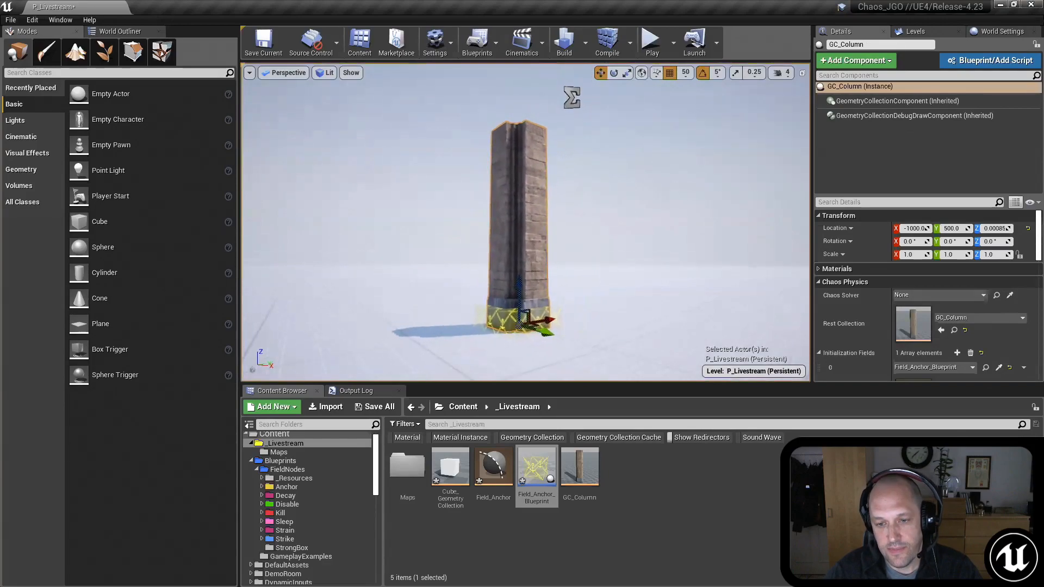
right_drag(615, 264, 585, 279)
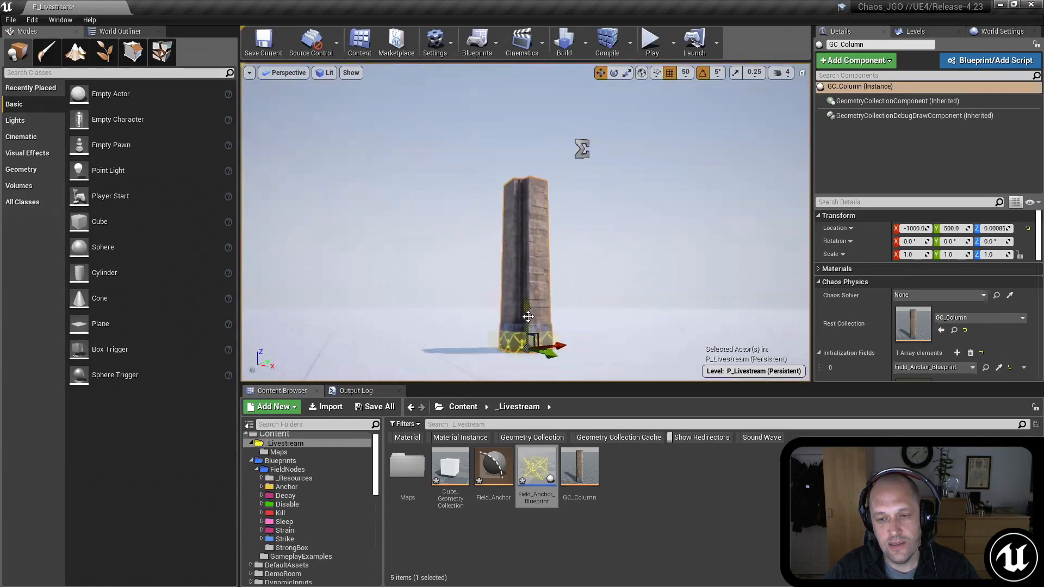
alt+drag(528, 314, 516, 155)
right_drag(599, 280, 602, 279)
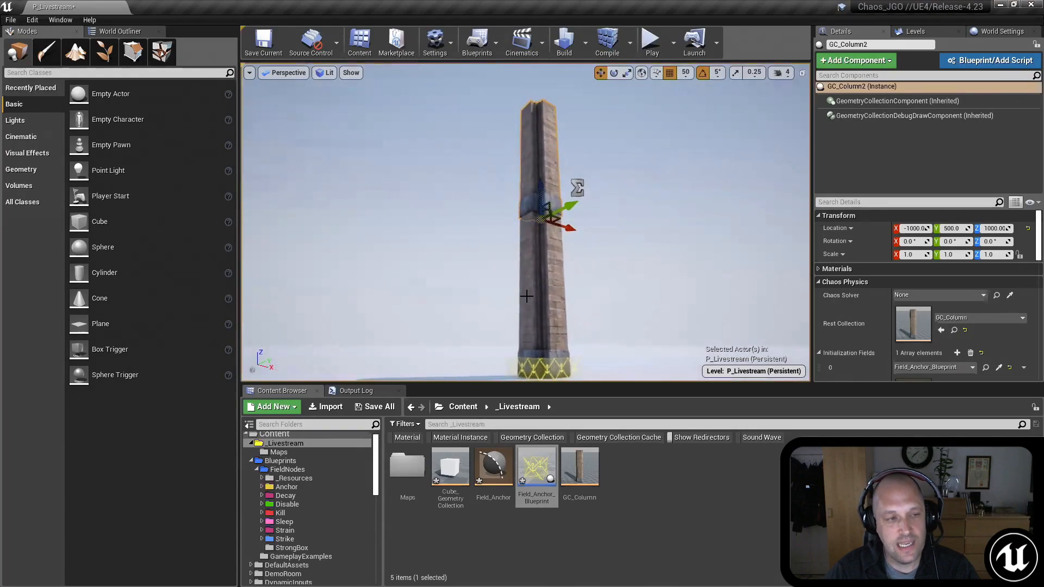
right_drag(627, 280, 626, 280)
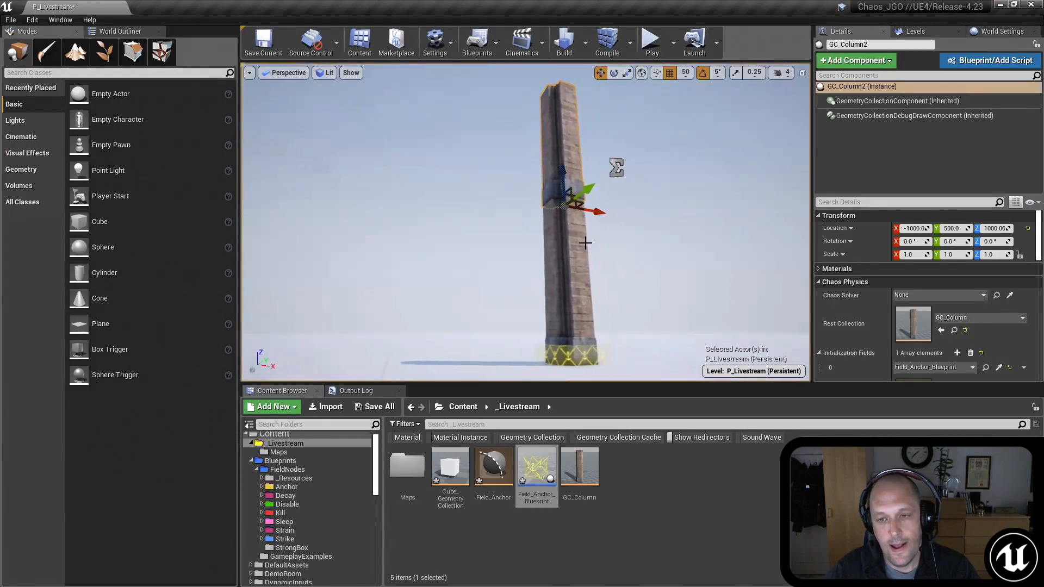
Step: Rotate both stacked columns together to -35° on Y and raise them off the anchor, the lower one at X -1900, Z 750
ctrl+click(573, 321)
key(e)
drag(545, 319, 574, 313)
key(w)
drag(580, 353, 443, 213)
right_drag(501, 187, 496, 183)
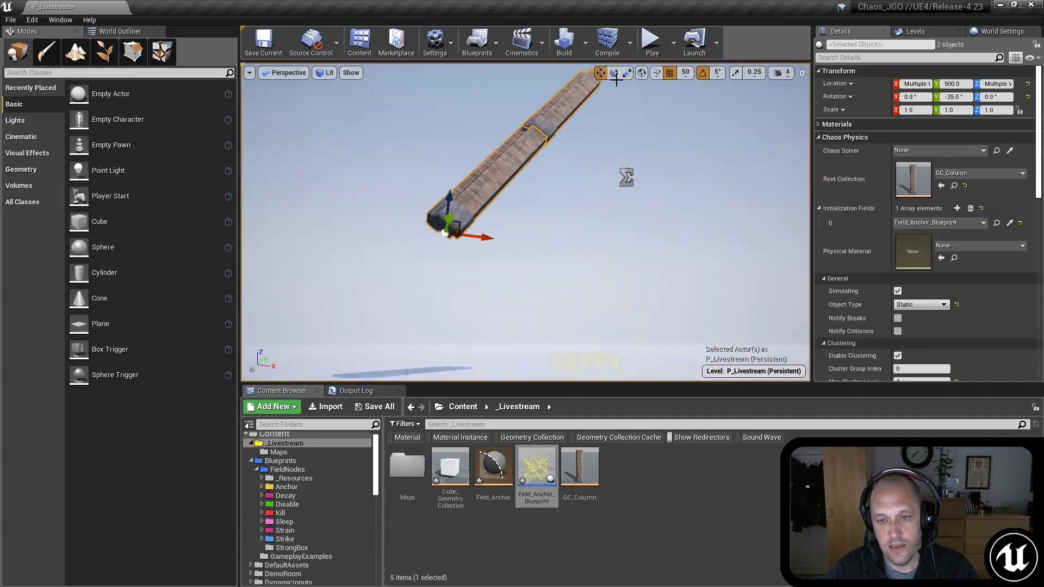
Step: Set the Object Type of both tilted columns to Dynamic and play the level to test how they fall
click(645, 52)
key(Escape)
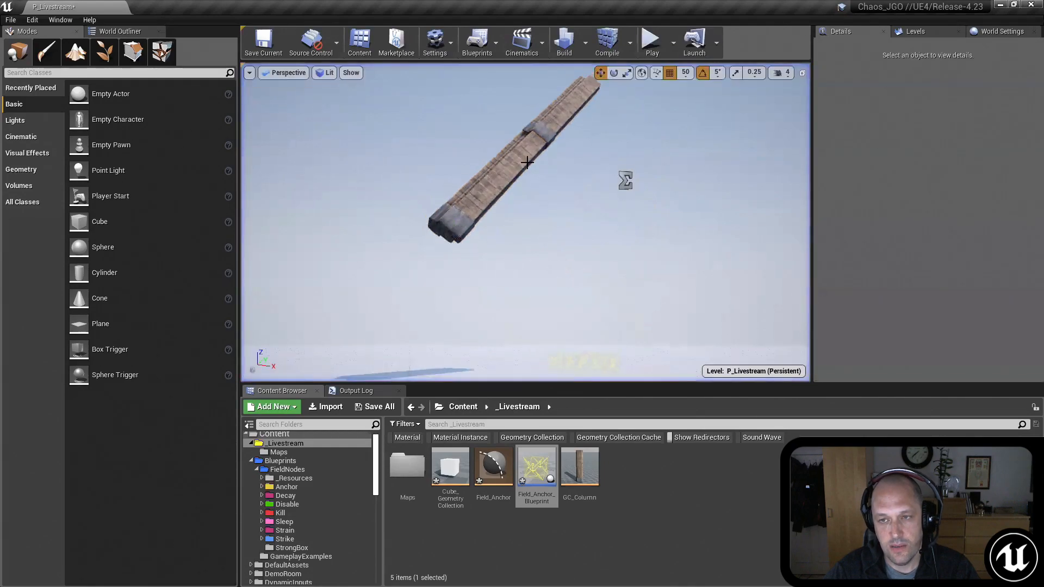
click(553, 118)
ctrl+click(558, 111)
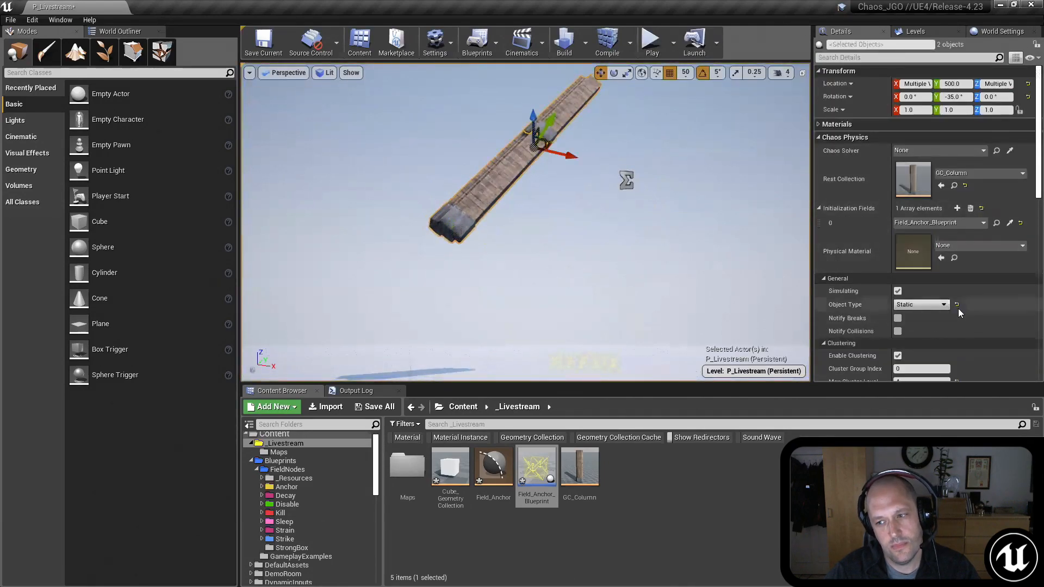
mouse_move(686, 163)
right_down()
mouse_move(678, 184)
mouse_move(685, 163)
right_up()
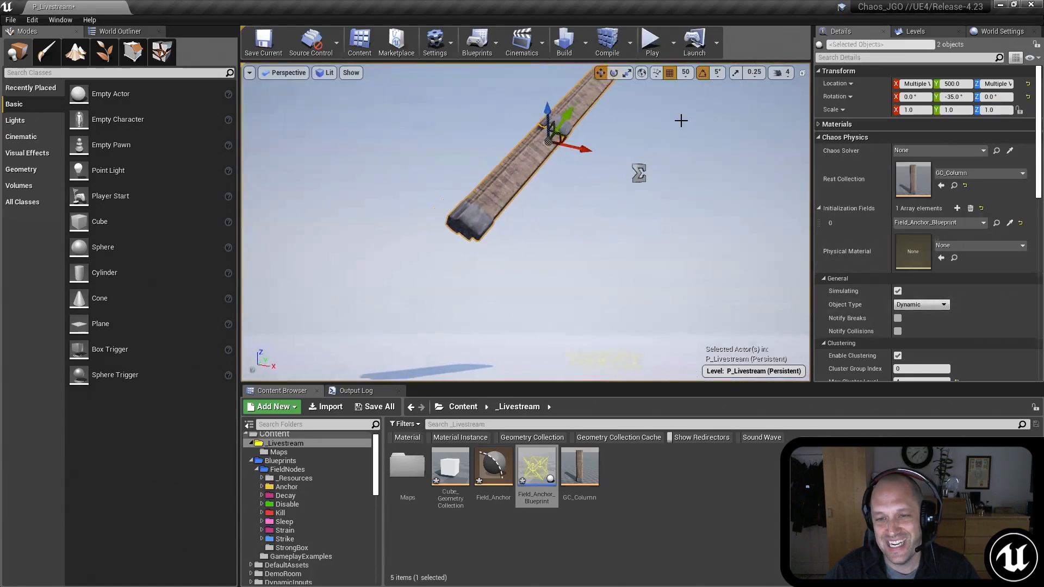
click(652, 41)
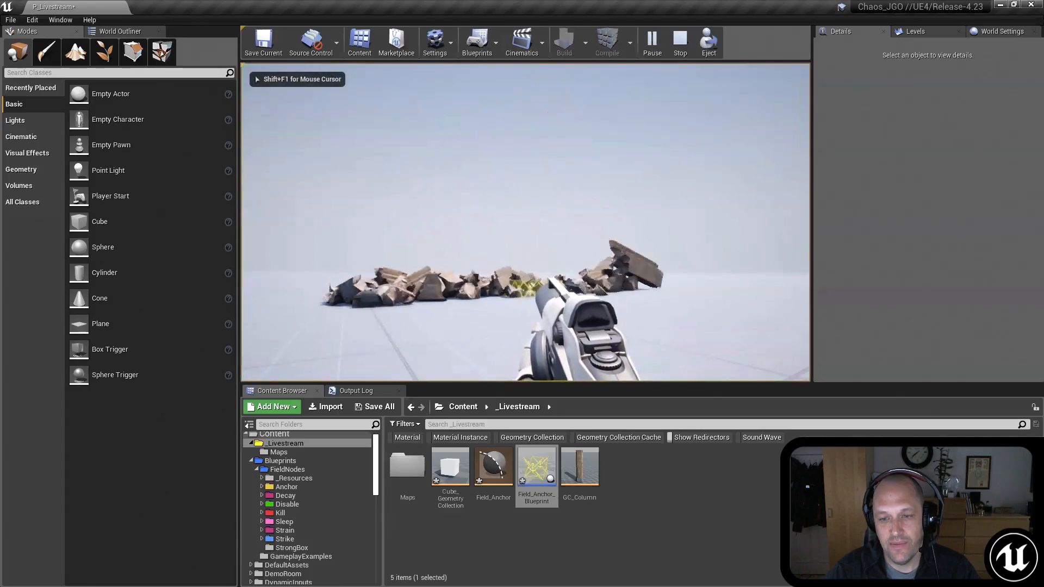
key(Escape)
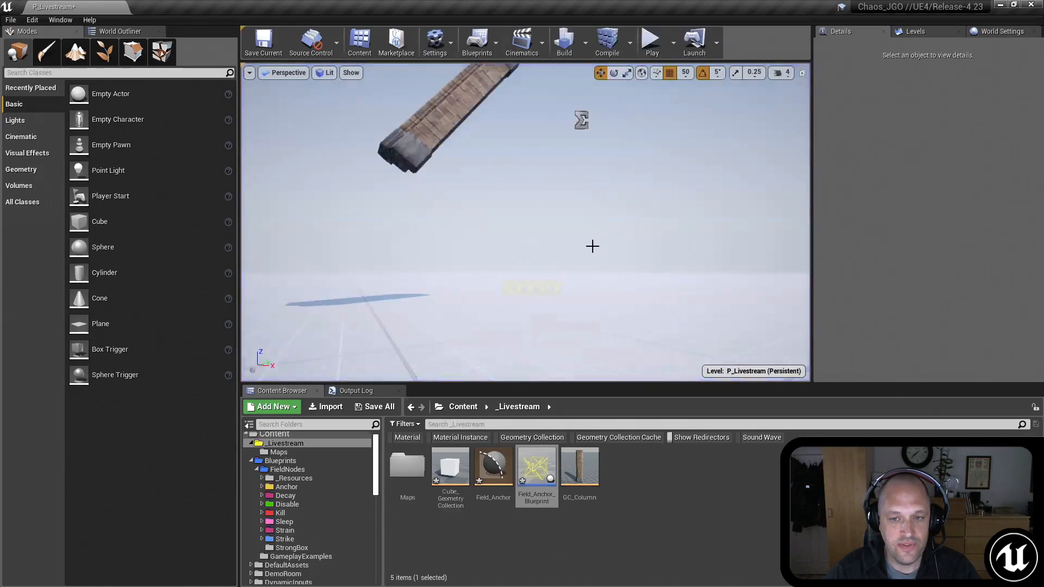
Step: On both columns, set the Cluster Group Index to 2 and the first Damage Threshold element to 5000000
right_drag(580, 243, 533, 170)
key(s)
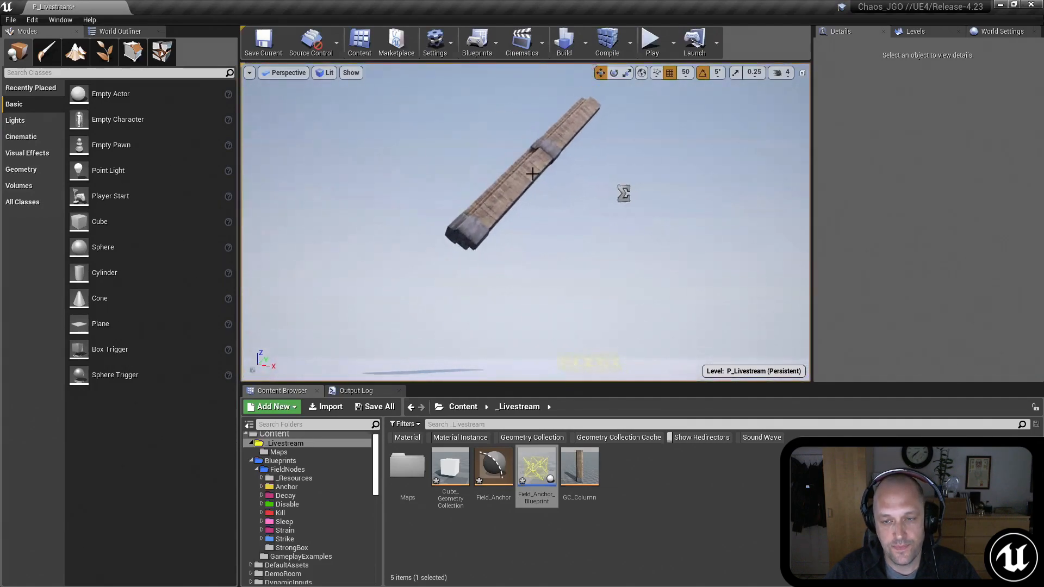
click(564, 139)
ctrl+click(568, 140)
scroll(882, 252, down, 3)
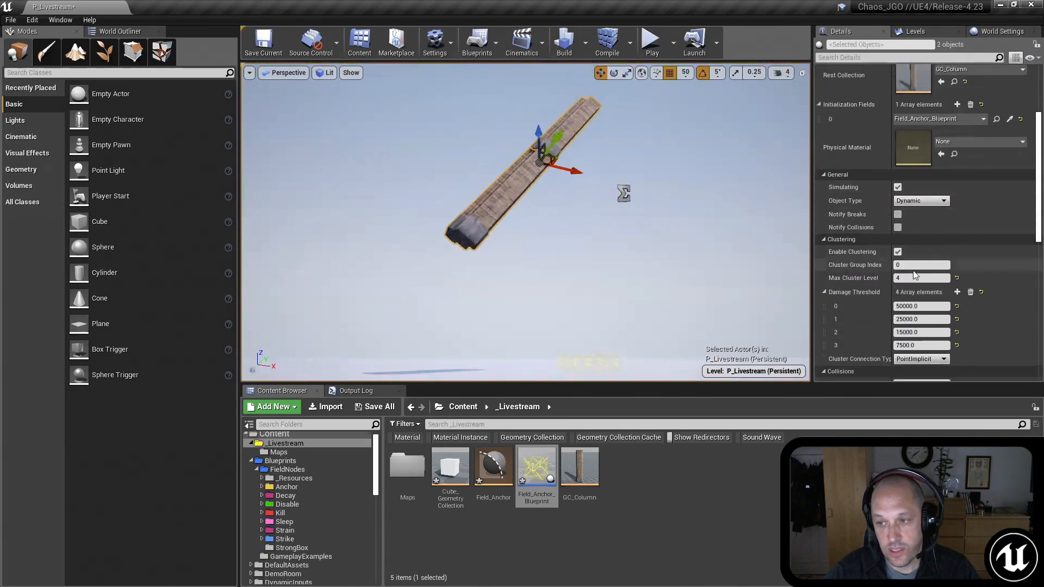
click(912, 264)
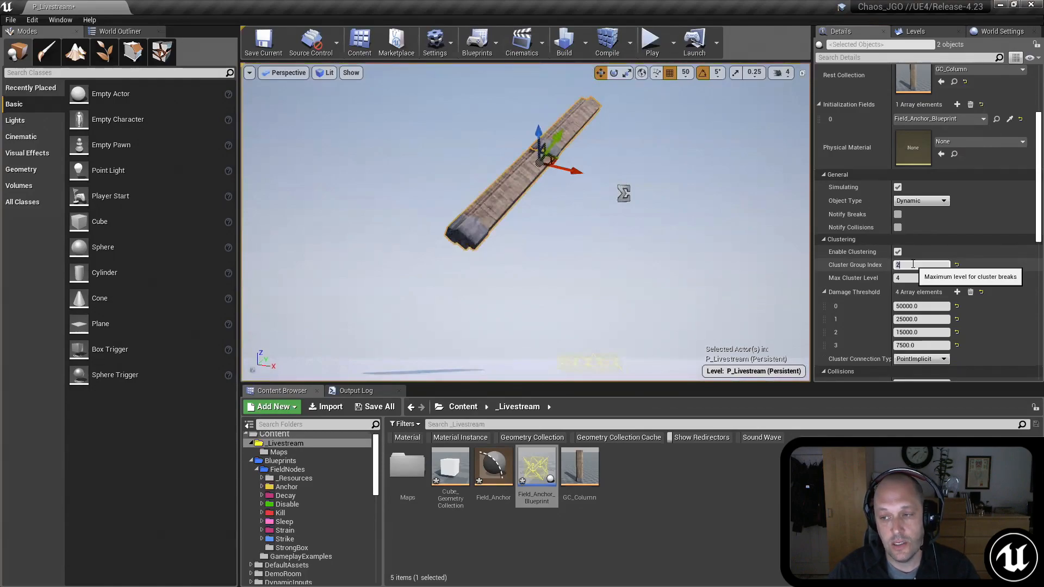
right_drag(668, 242, 669, 240)
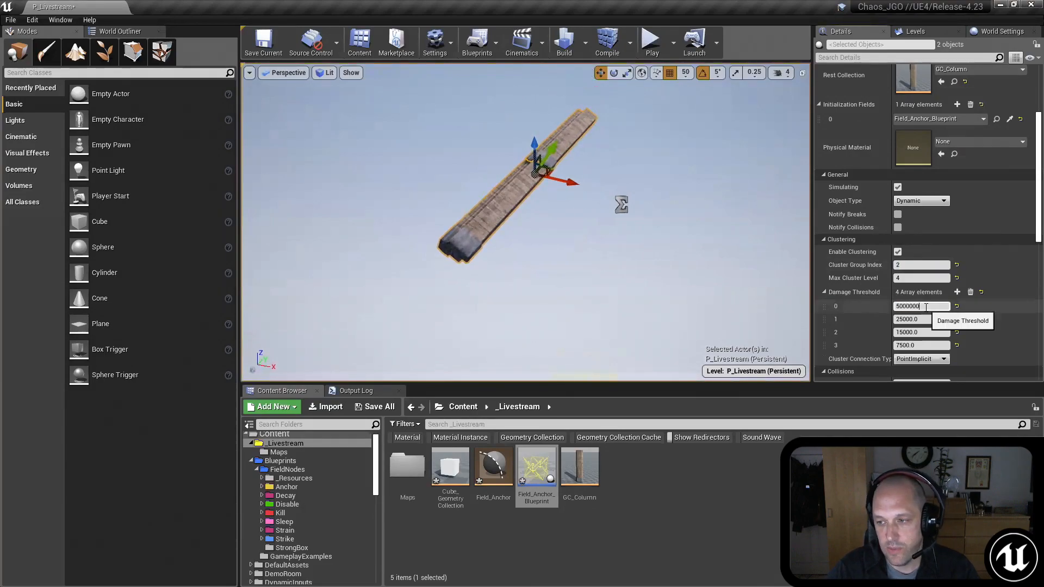
Step: Play the level to check how the two clustered columns fall as a group, and stop the play session
click(652, 41)
click(662, 179)
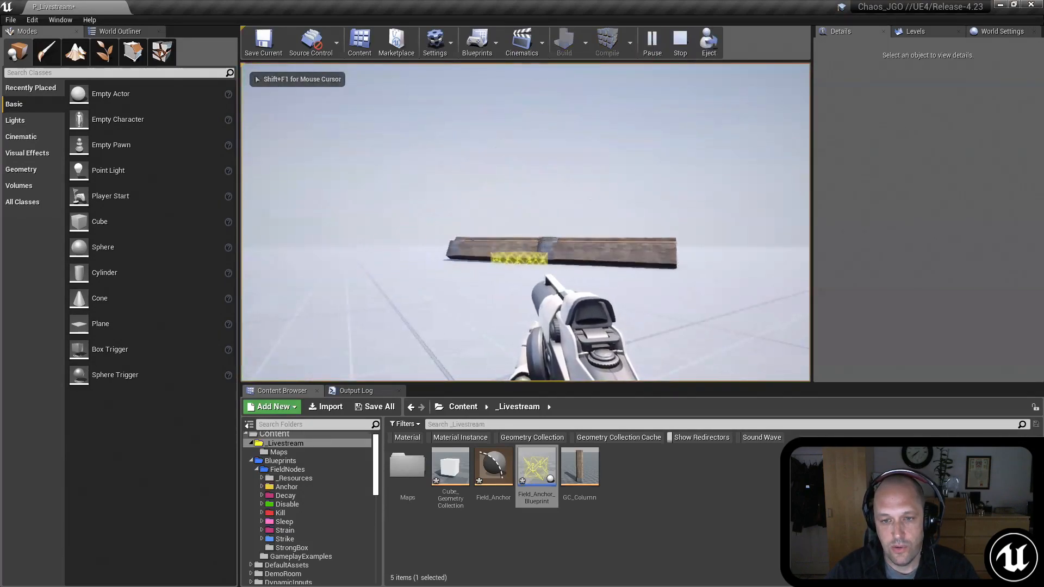
key(Escape)
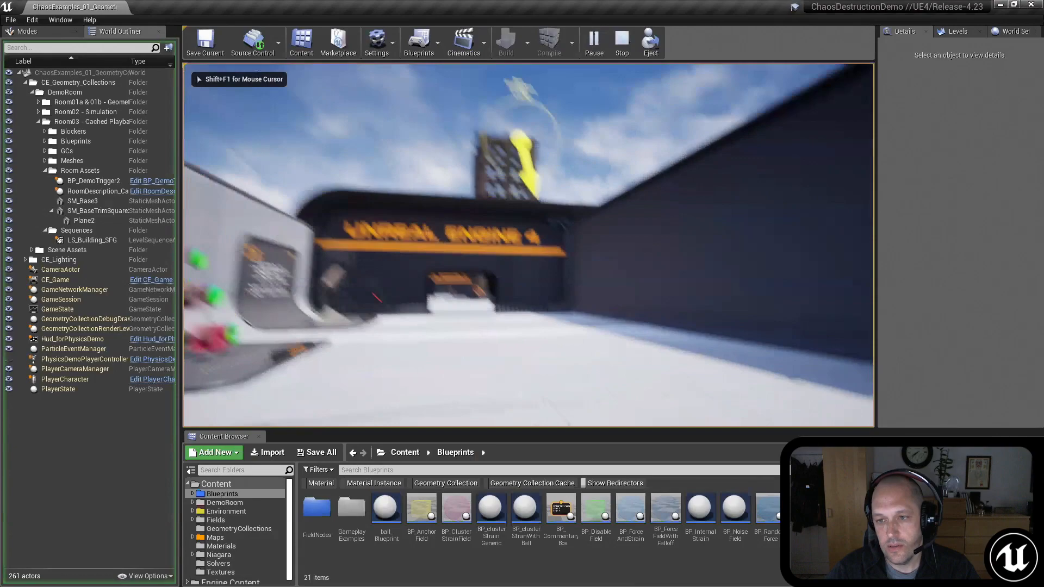
Step: In the running ChaosDestructionDemo project, walk up to the tall building, trigger its Detonate field simulation, and release the mouse cursor
key(w)
key(w)
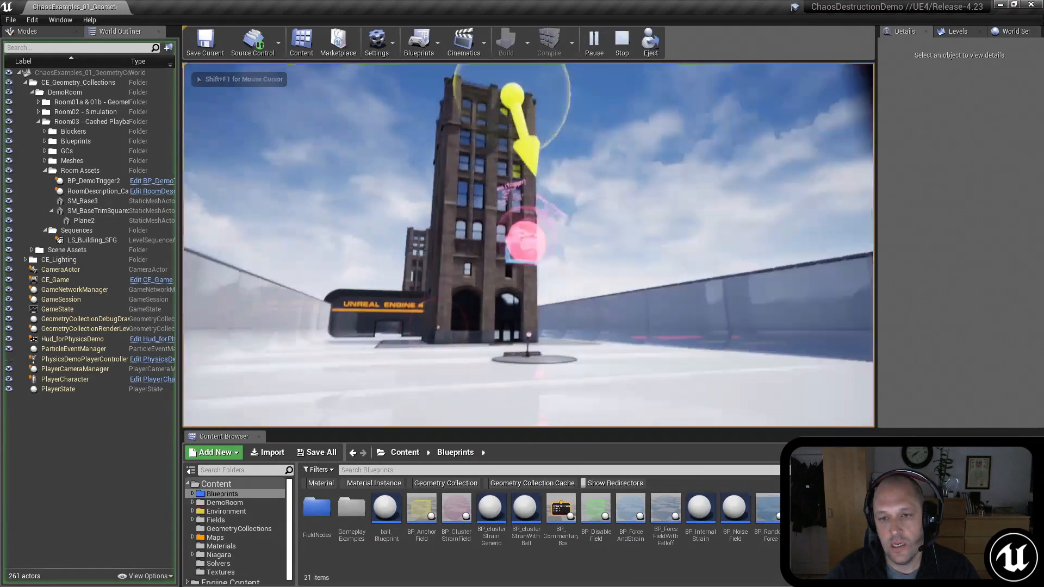
key(w)
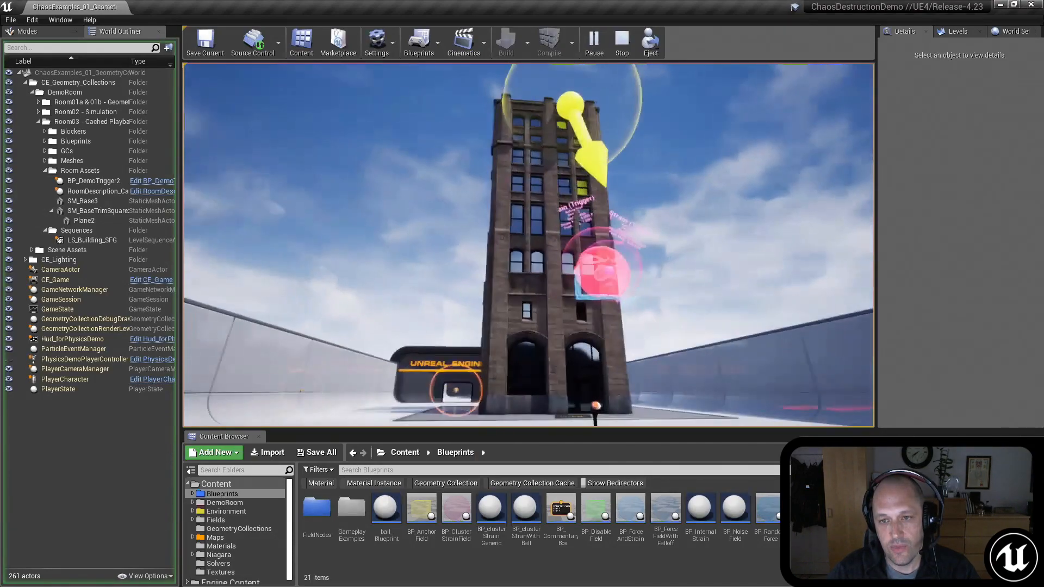
key(w)
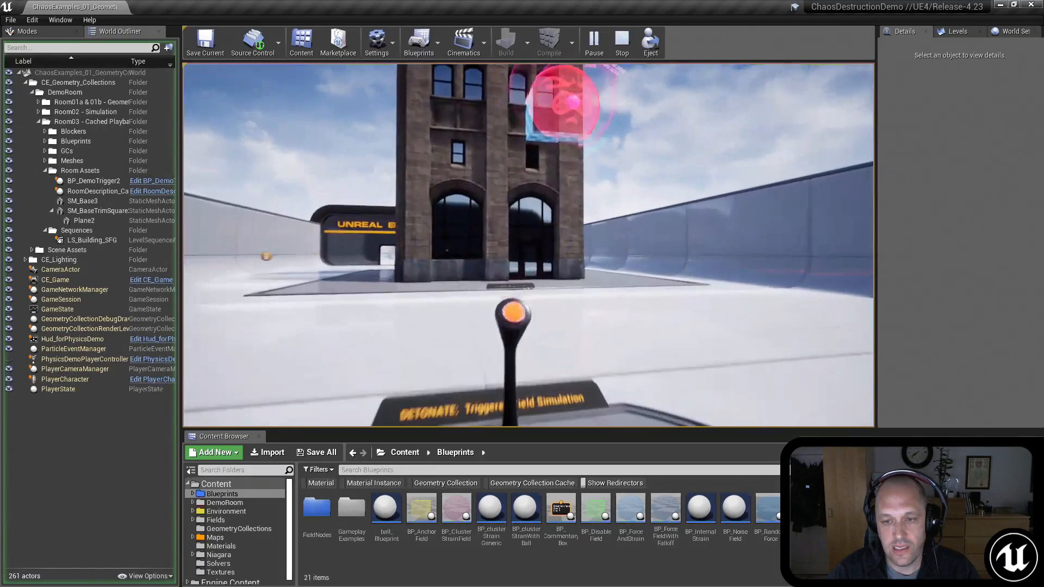
key(e)
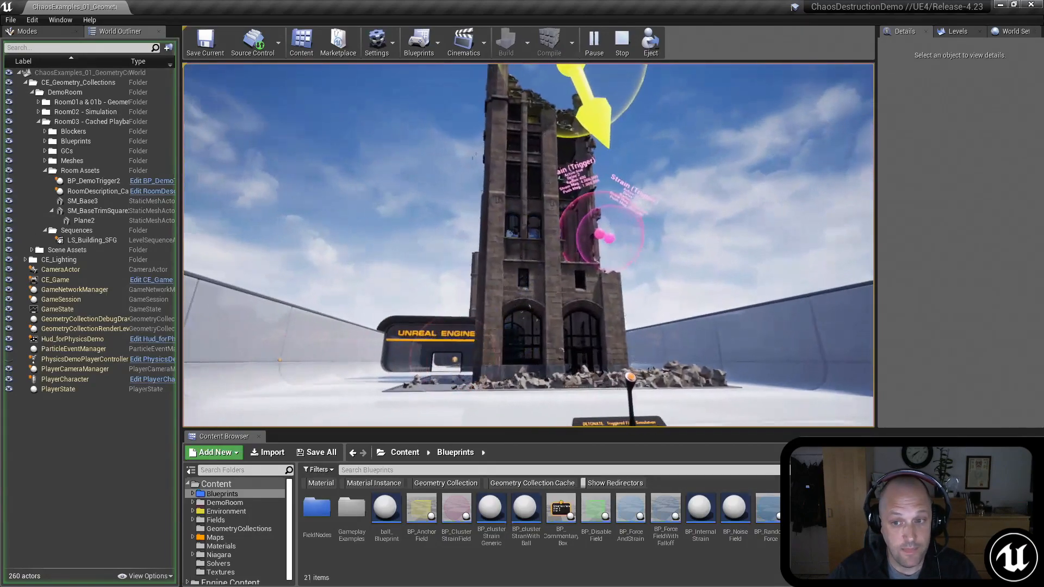
key(shift+F1)
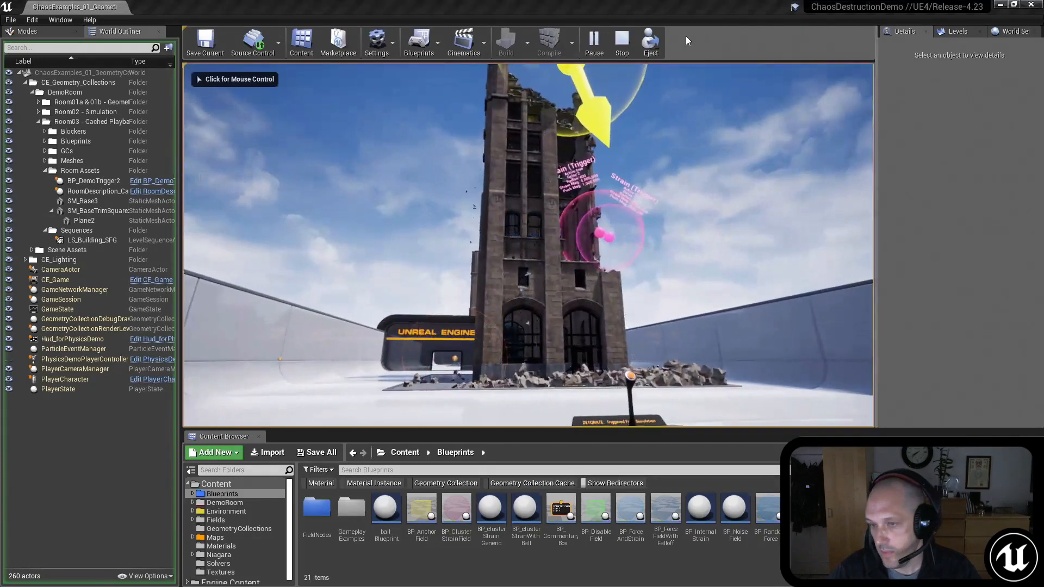
click(605, 52)
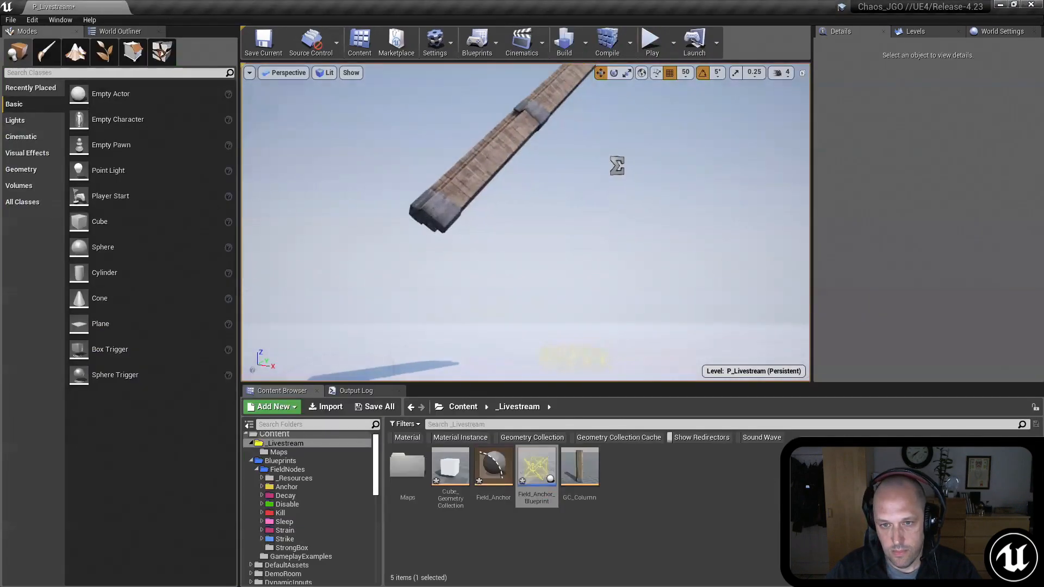
Step: Move the second tilted column well away from the first one so the two columns hang separately in the air
click(570, 98)
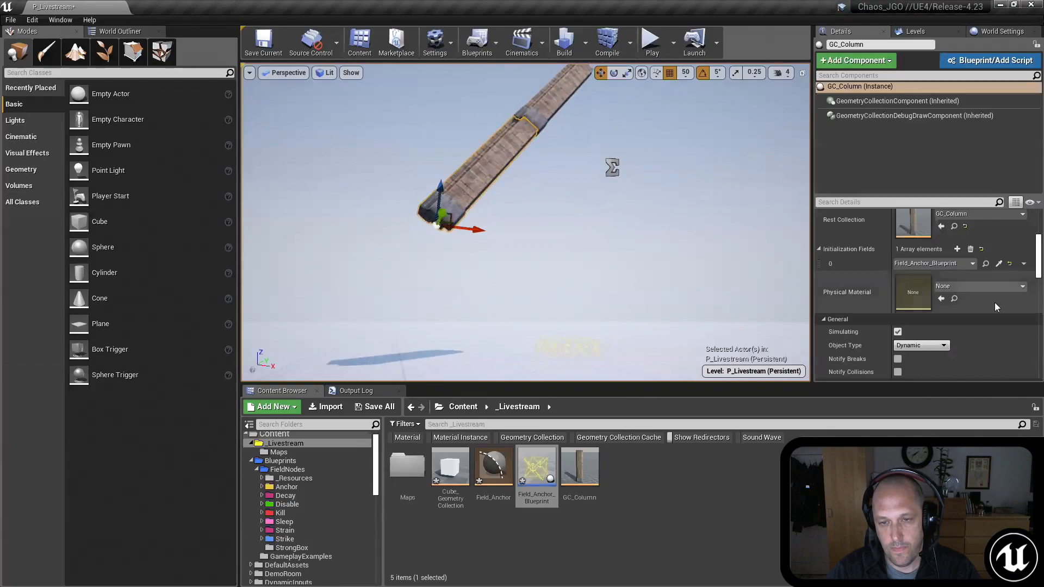
scroll(1026, 258, up, 4)
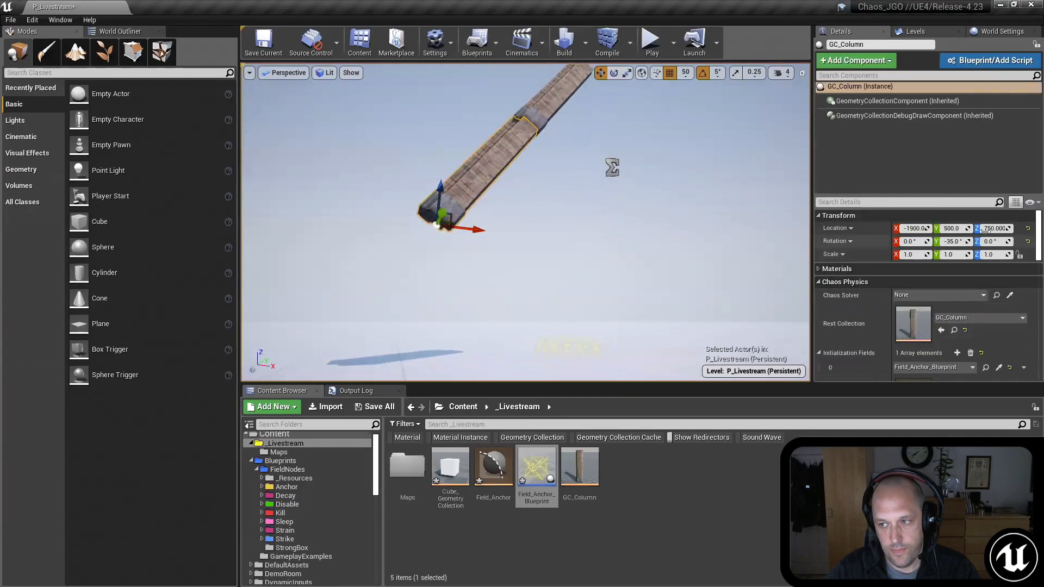
mouse_move(526, 222)
right_down()
mouse_move(523, 211)
mouse_move(515, 243)
mouse_move(526, 277)
mouse_move(527, 224)
mouse_move(512, 219)
right_up()
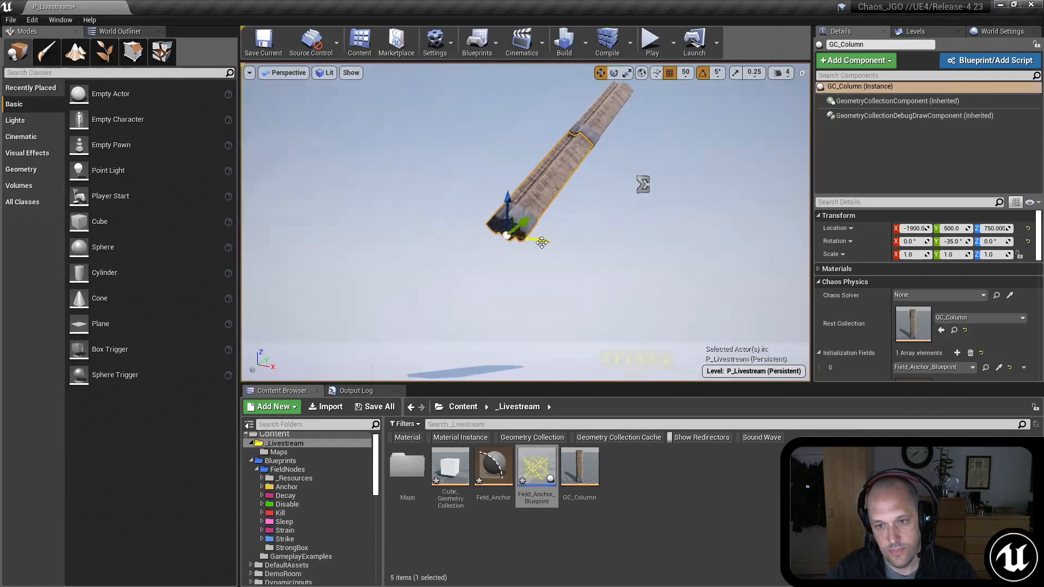
alt+drag(542, 242, 497, 236)
click(585, 134)
right_drag(584, 135, 584, 209)
drag(568, 204, 382, 367)
right_drag(374, 370, 591, 248)
key(w)
key(s)
key(s)
key(w)
Step: Set the Cluster Group Index of both columns to 0
scroll(982, 279, down, 8)
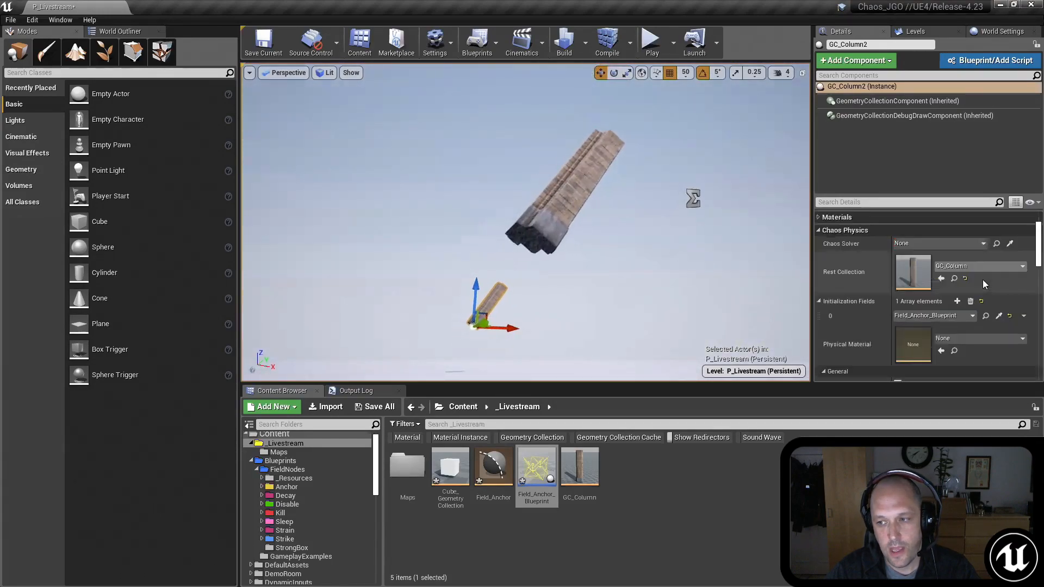
scroll(930, 324, down, 1)
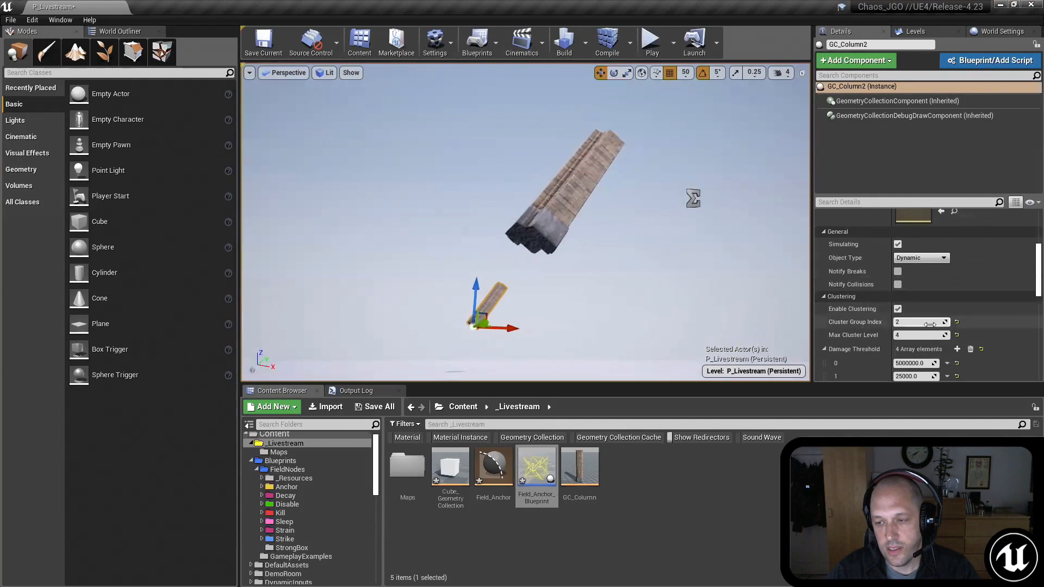
ctrl+click(555, 203)
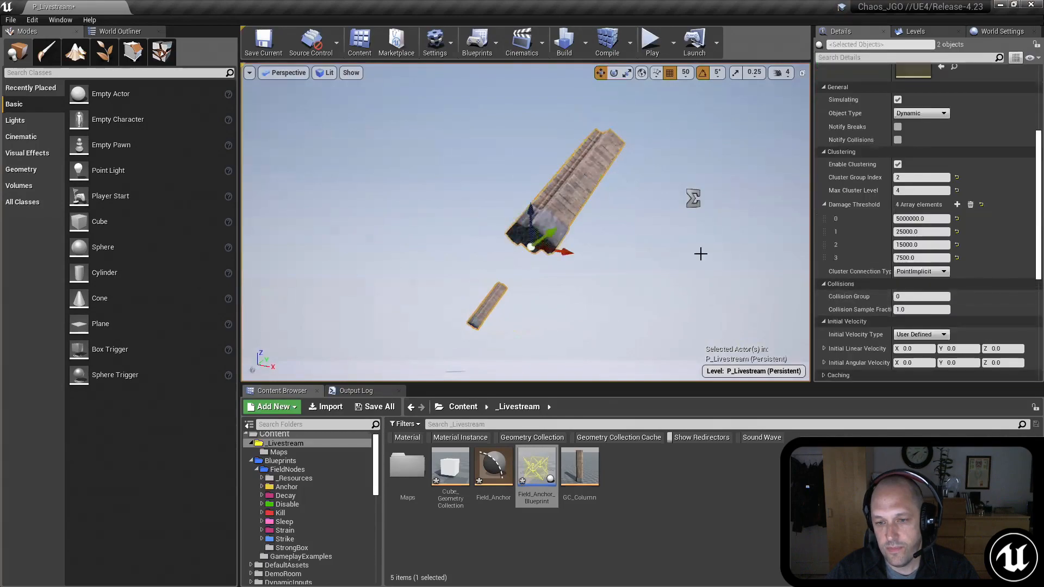
click(915, 177)
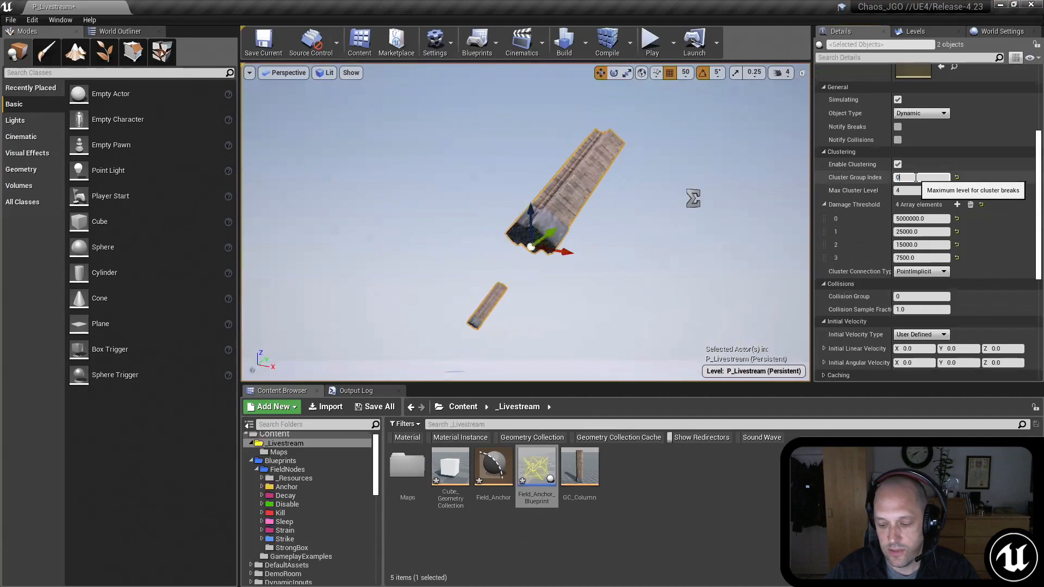
Step: Select the distant column on its own and change its Max Cluster Level
right_drag(600, 148, 577, 163)
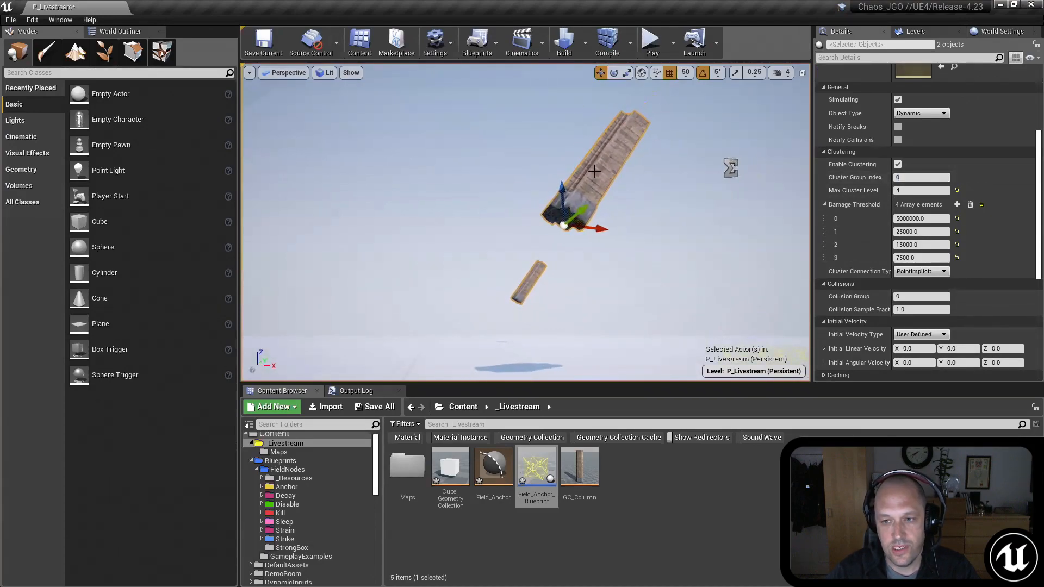
click(594, 172)
click(532, 280)
mouse_move(548, 281)
right_down()
mouse_move(538, 298)
mouse_move(549, 281)
right_up()
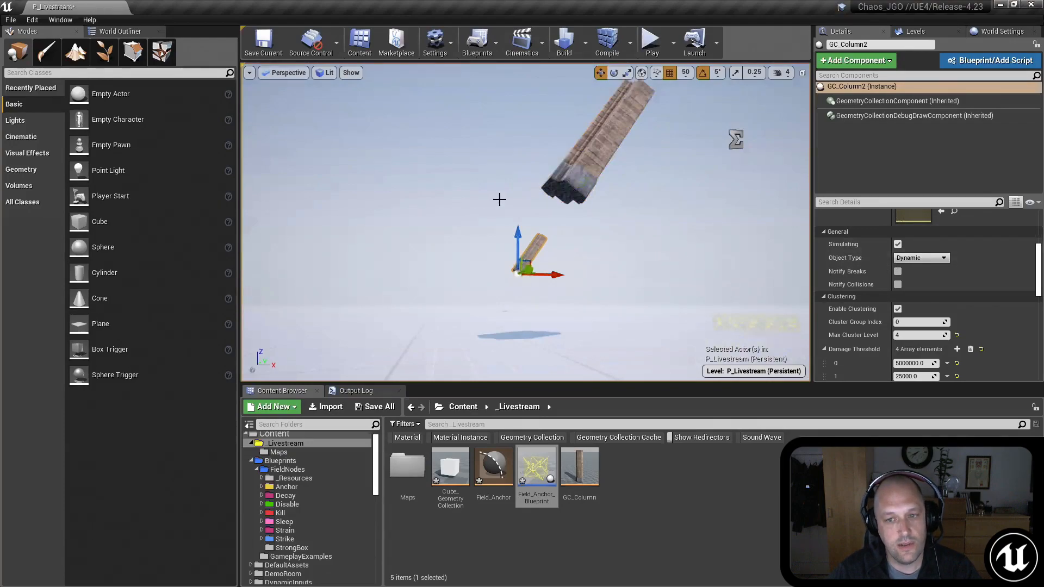
mouse_move(534, 267)
right_down()
mouse_move(528, 276)
mouse_move(533, 254)
right_up()
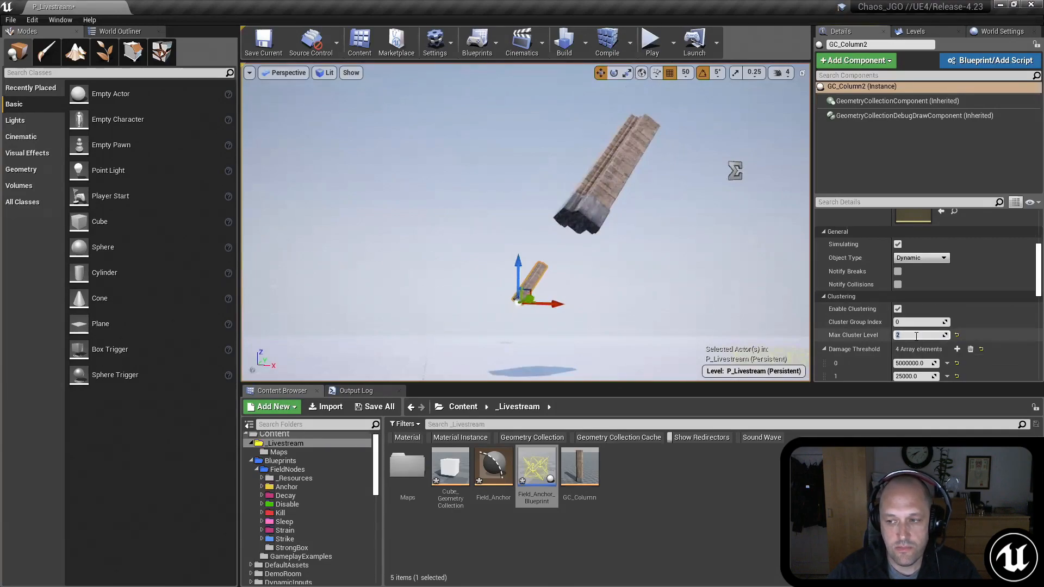
mouse_move(690, 267)
right_down()
mouse_move(701, 249)
mouse_move(700, 260)
right_up()
click(596, 189)
Step: Play the level to check how the two separated columns fall without a shared cluster group, and stop the play session
click(646, 39)
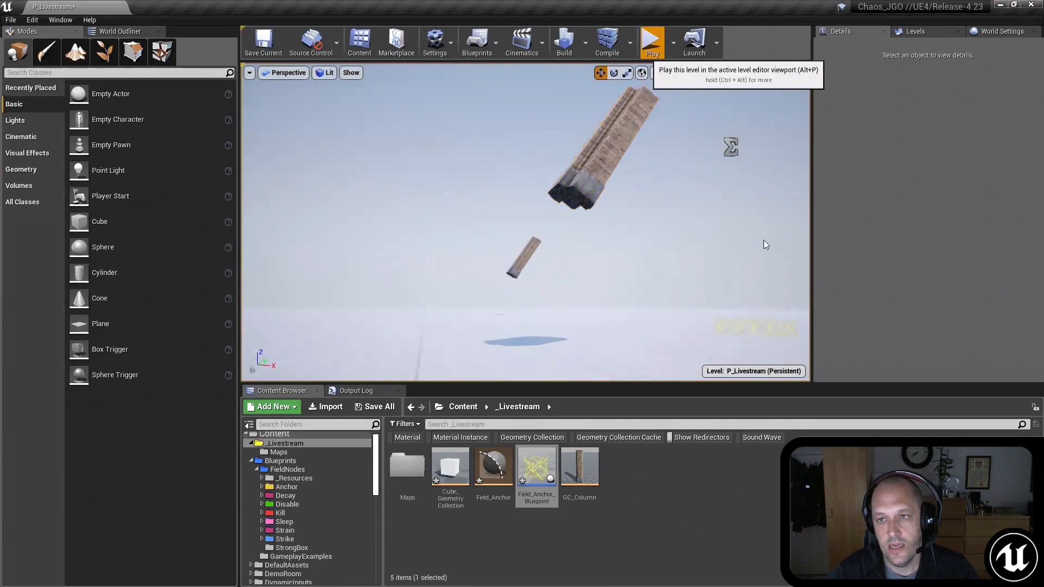
click(646, 39)
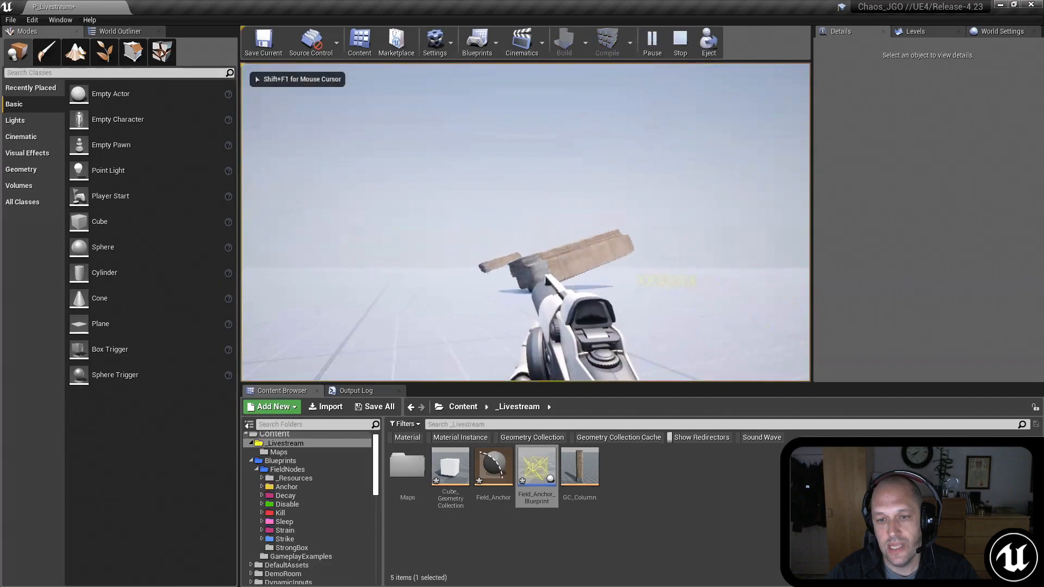
key(Escape)
Step: Set the first Damage Threshold element of both columns to 50000, and play the level to test how they break on impact
click(485, 224)
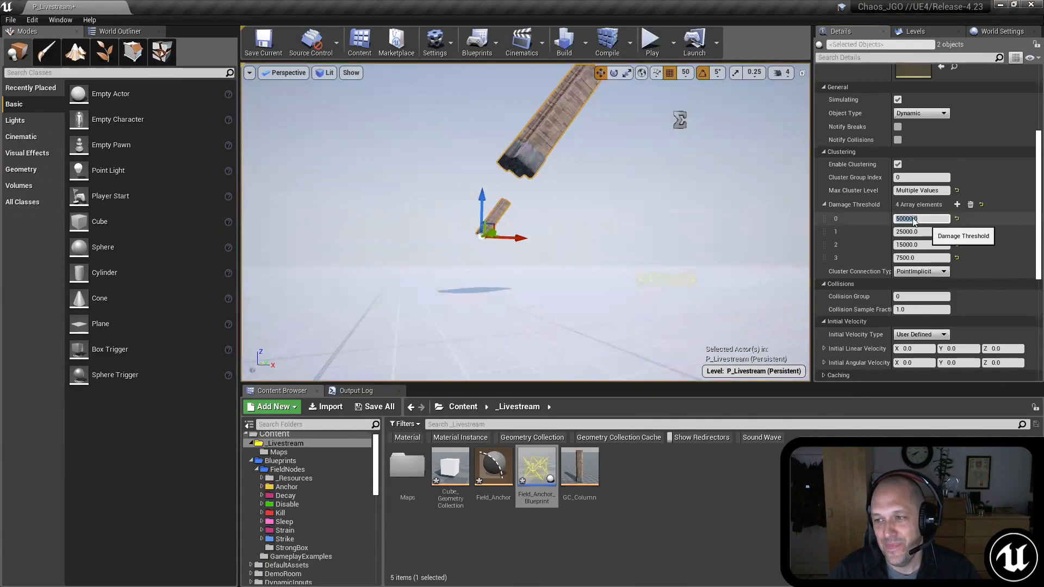
click(651, 41)
click(681, 205)
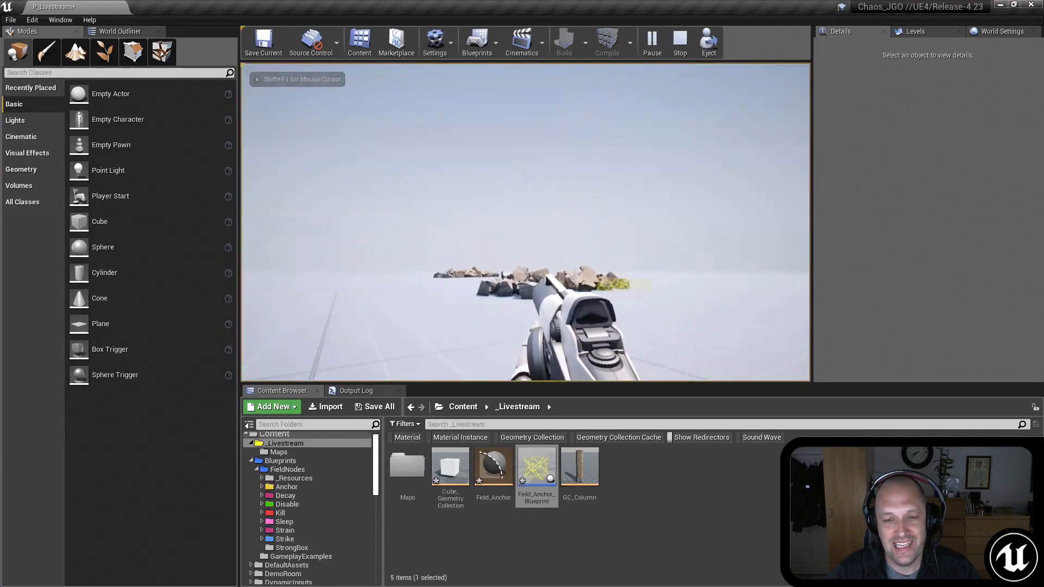
key(shift+F1)
key(Escape)
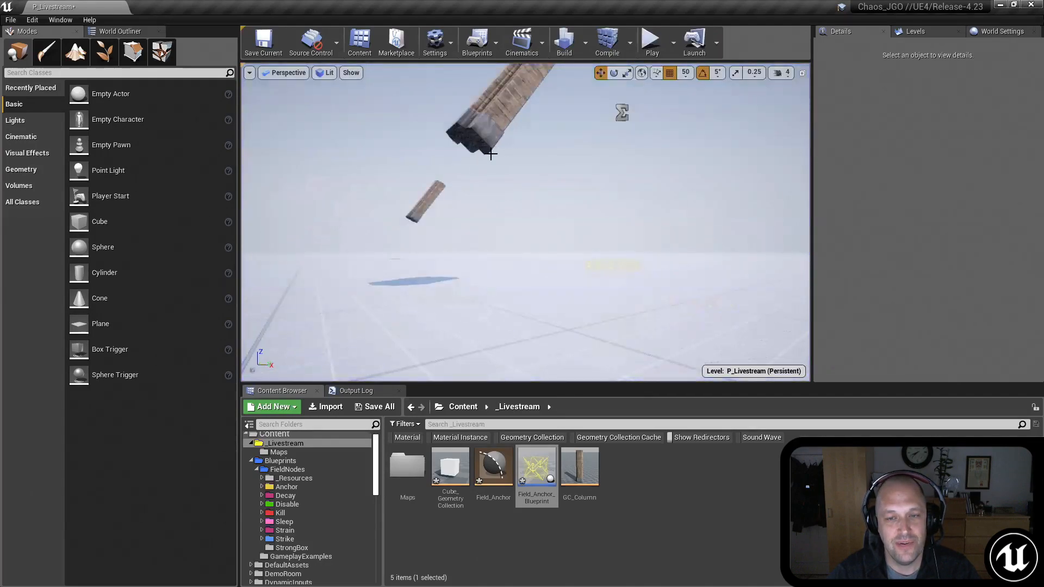
Step: Delete the distant second column, leaving only the first tilted column in the level
right_drag(543, 212, 516, 187)
click(541, 199)
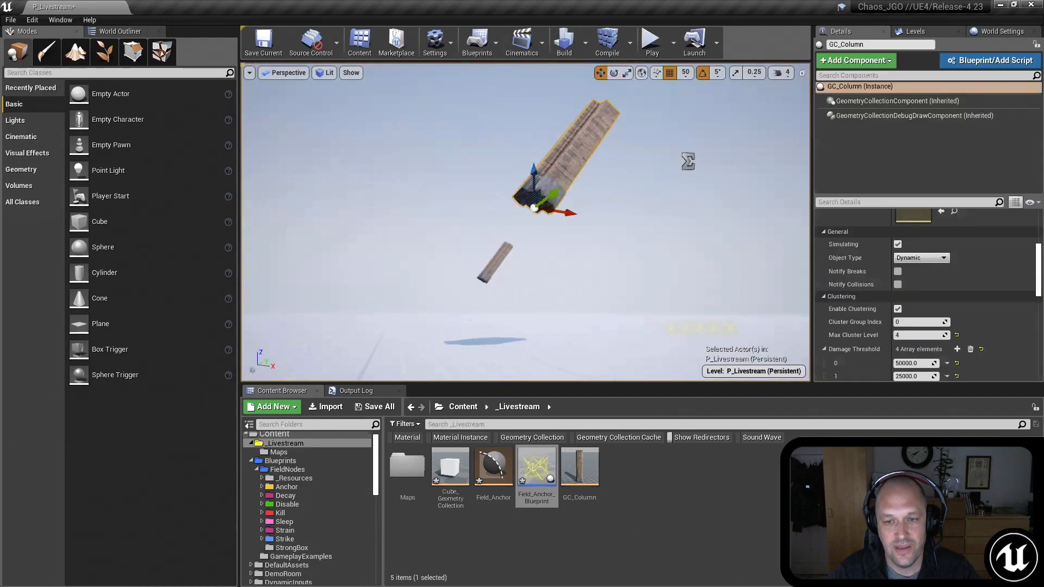
key(Delete)
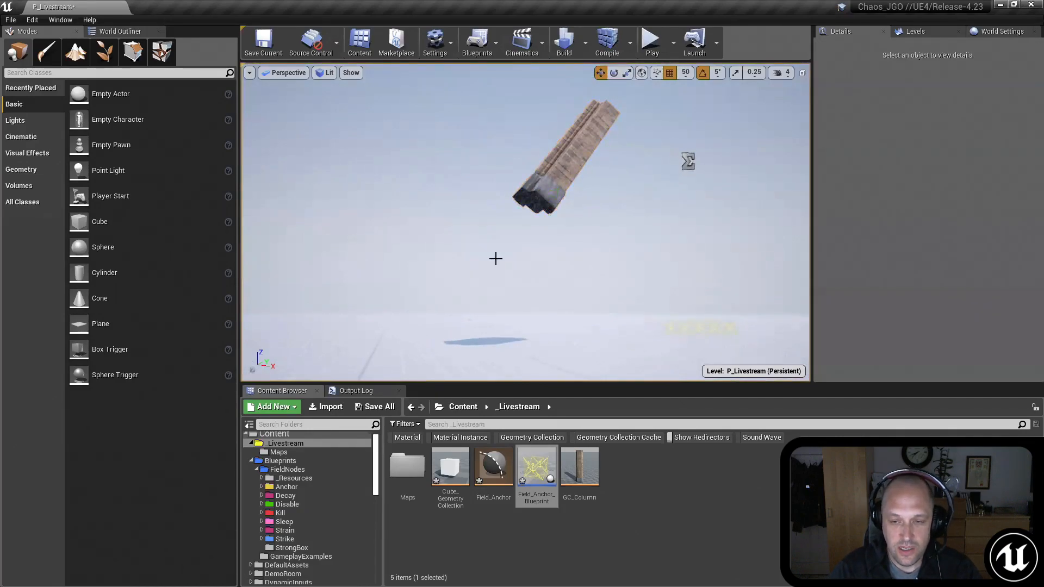
Step: Rotate the remaining tilted column until it stands upright
click(544, 186)
key(w)
right_drag(618, 236, 616, 242)
key(e)
drag(476, 224, 492, 195)
mouse_move(492, 195)
right_down()
mouse_move(504, 181)
mouse_move(497, 194)
right_up()
key(s)
key(w)
key(s)
right_drag(664, 190, 664, 184)
key(w)
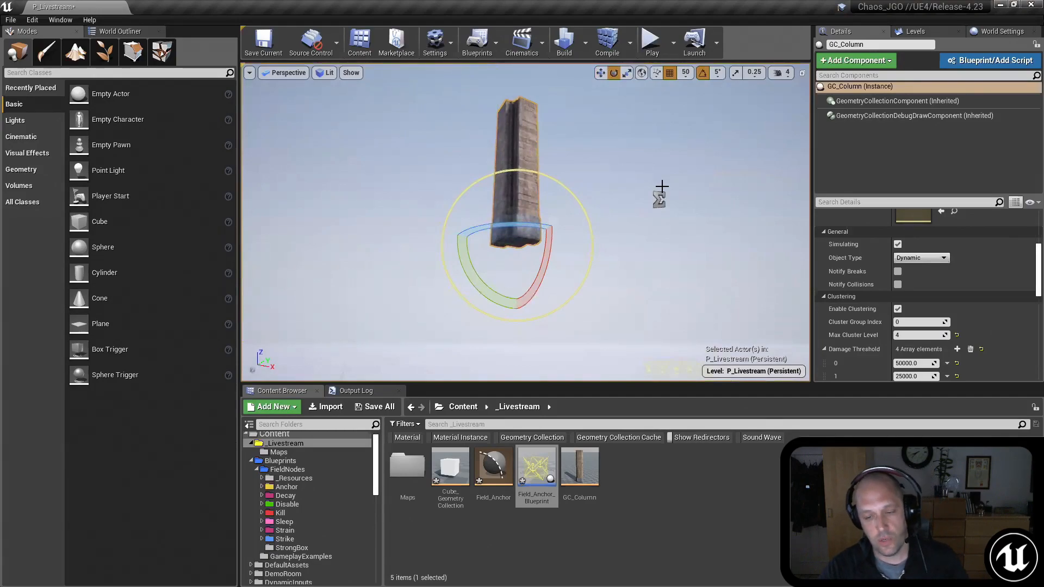
Step: Switch to the paused ChaosDestructionDemo project and show the Chaos thread statistics with the console command stat chaosthread
key(alt+Tab)
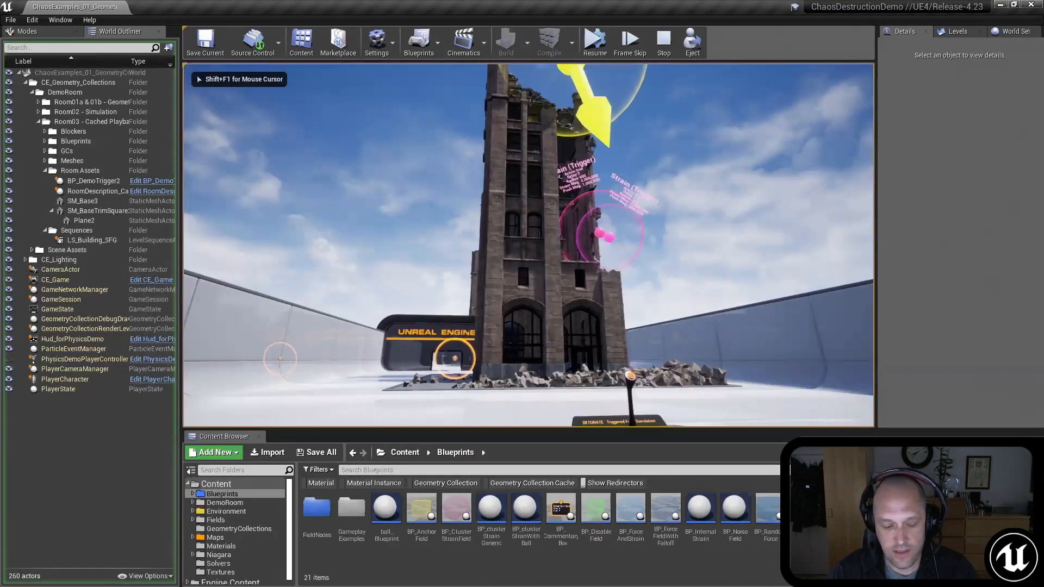
key(grave)
key(Up)
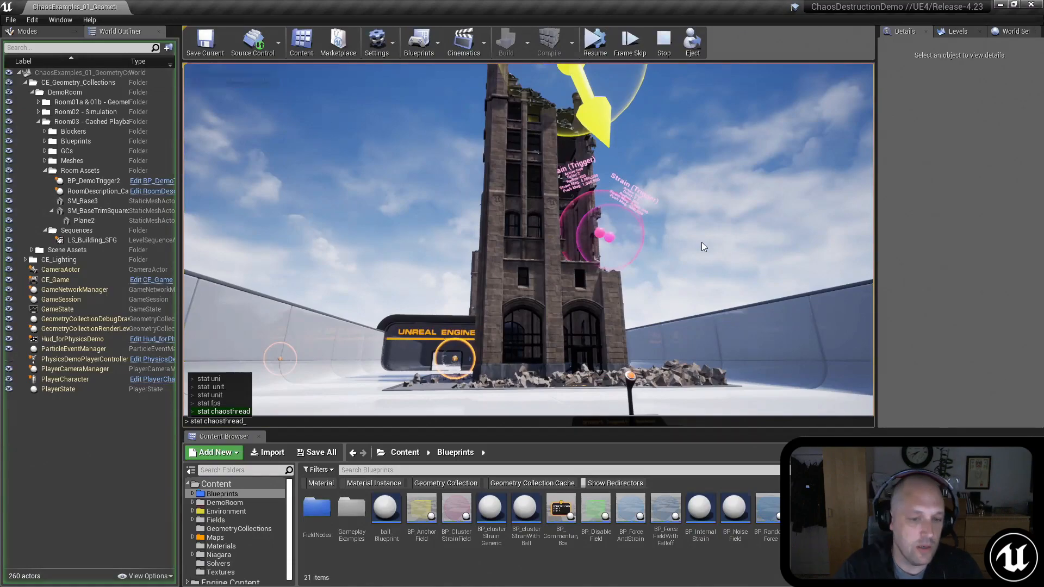
key(Return)
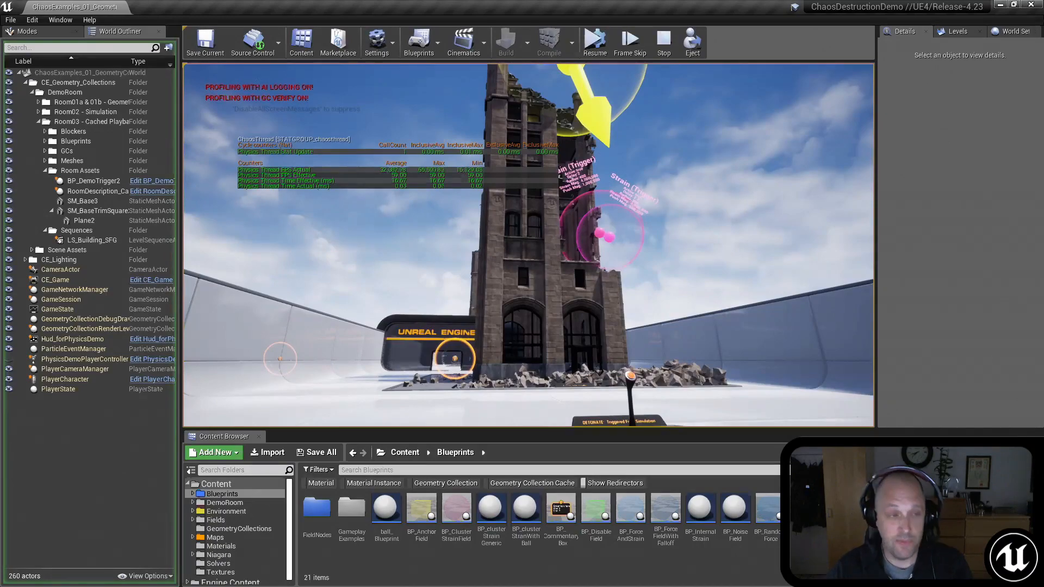
Step: Resume the play session and rerun the tall building's Detonate simulation to examine the Chaos thread statistics, and end the session
click(595, 42)
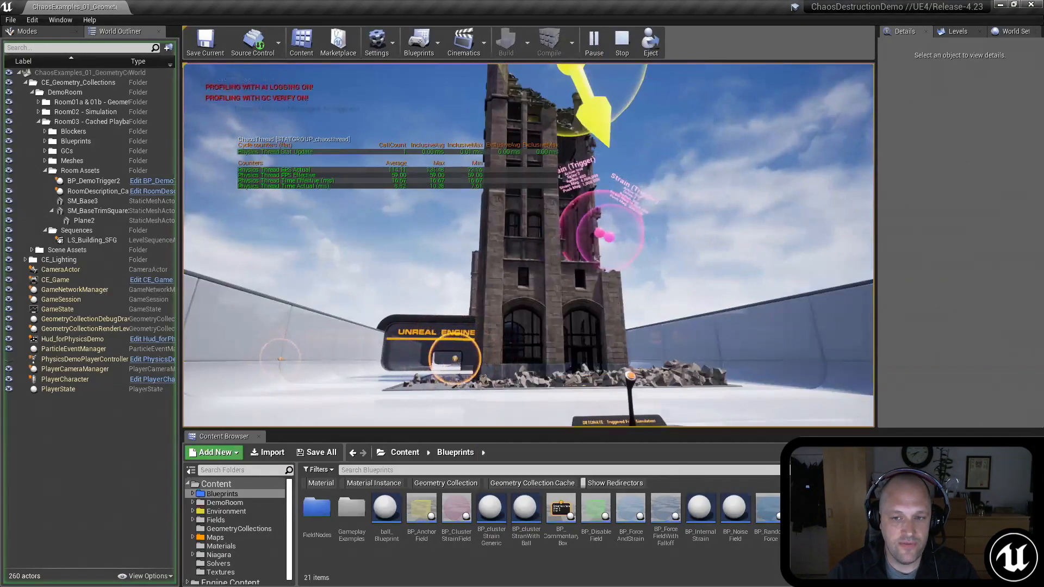
click(201, 136)
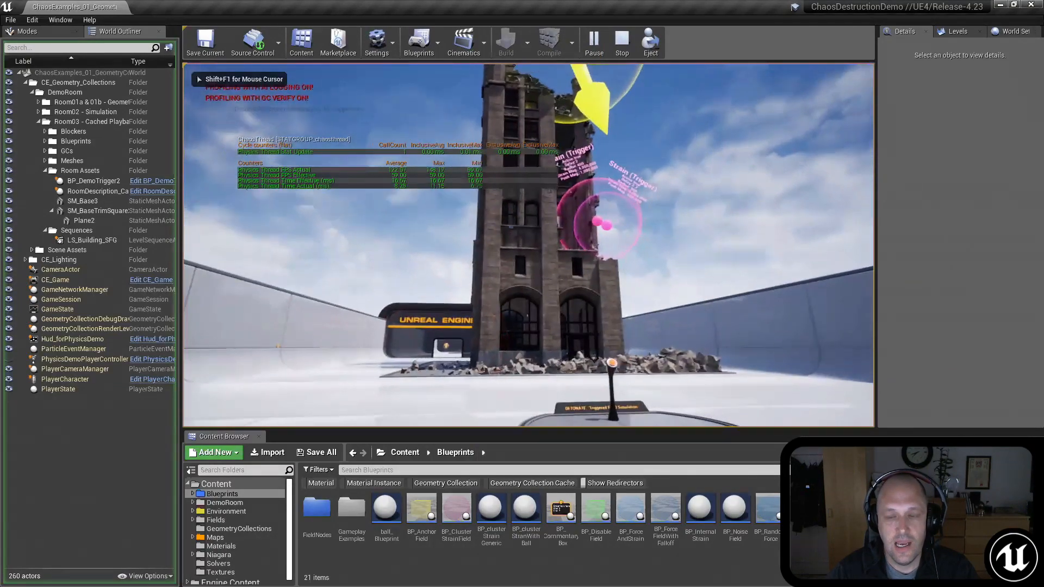
key(s)
key(a)
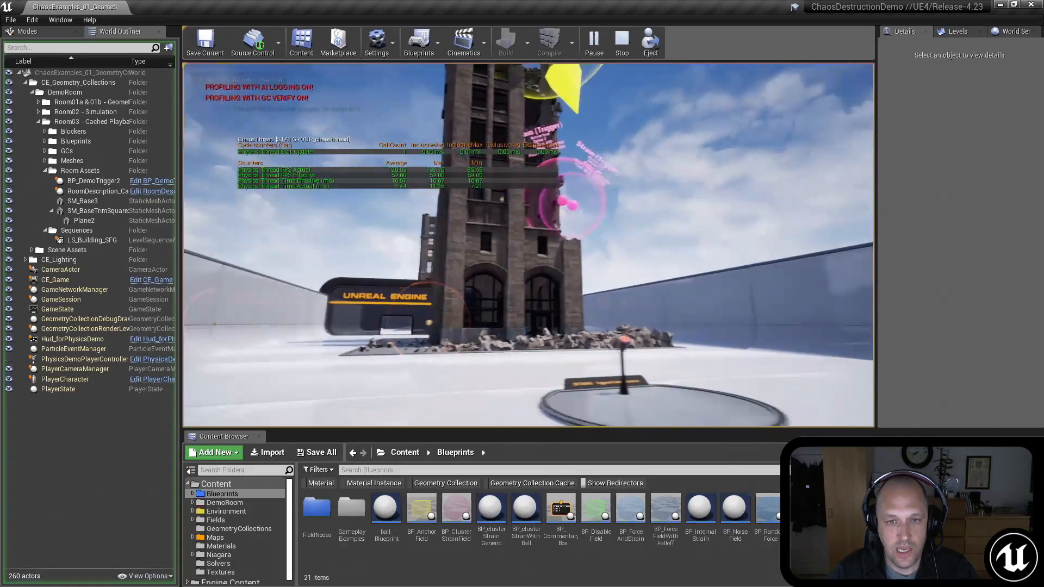
key(a)
key(d)
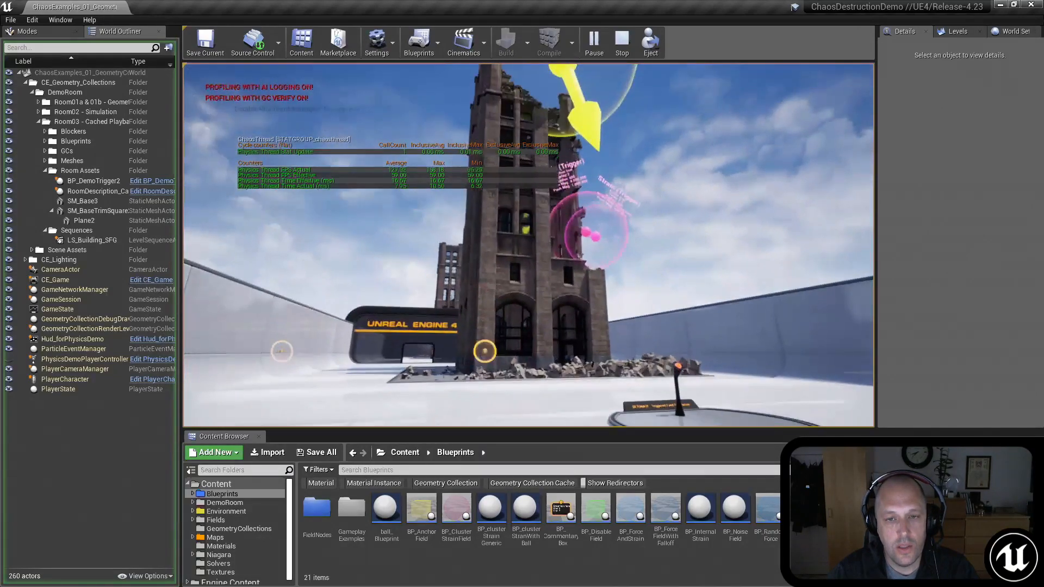
key(a)
key(w)
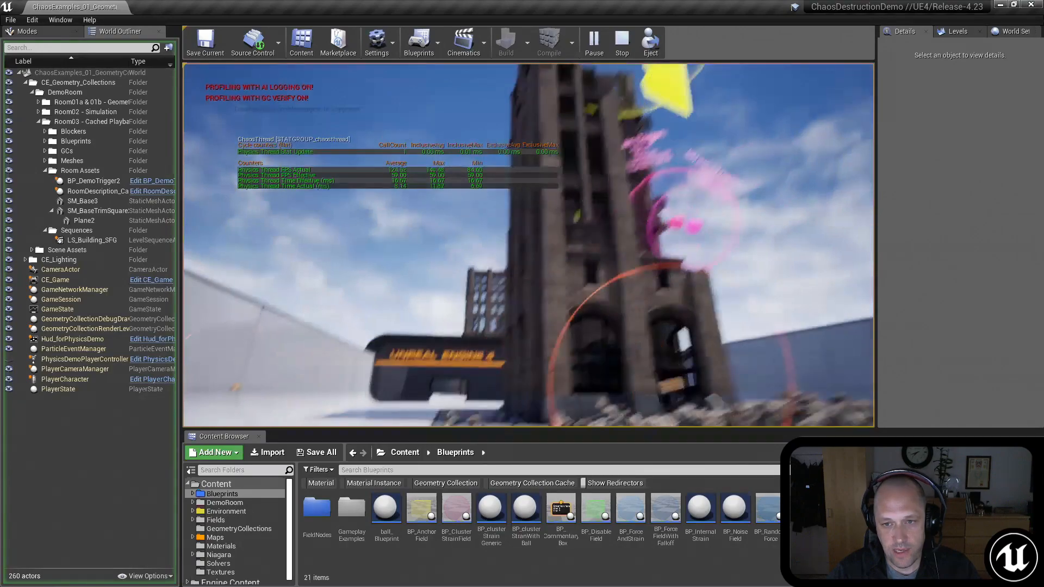
key(w)
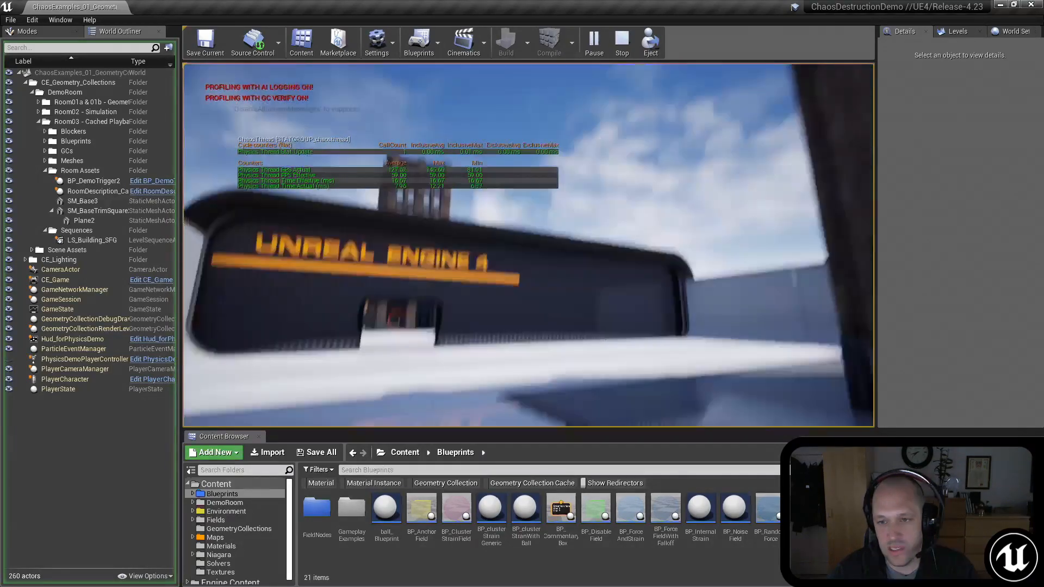
key(w)
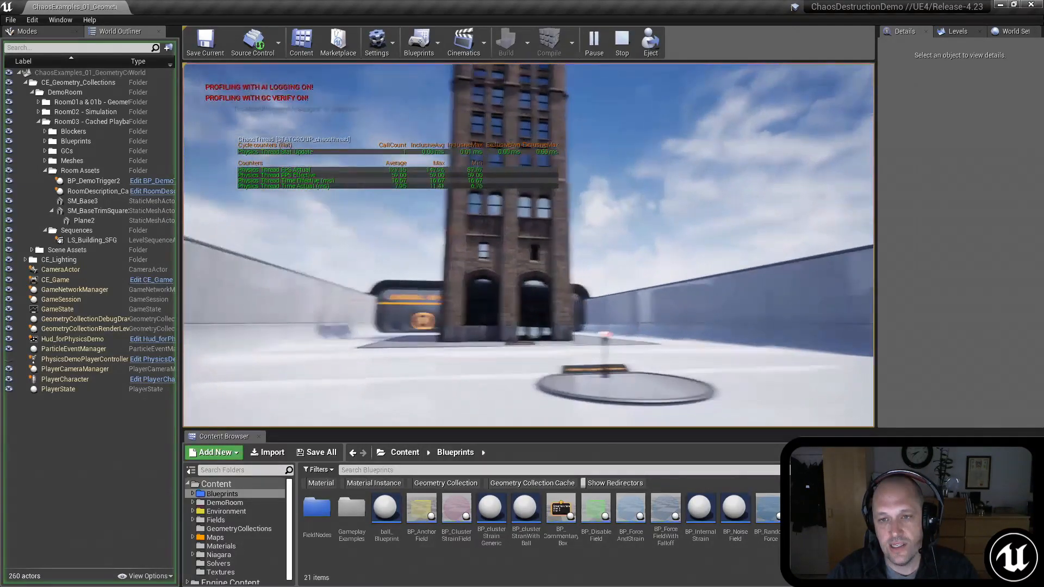
key(w)
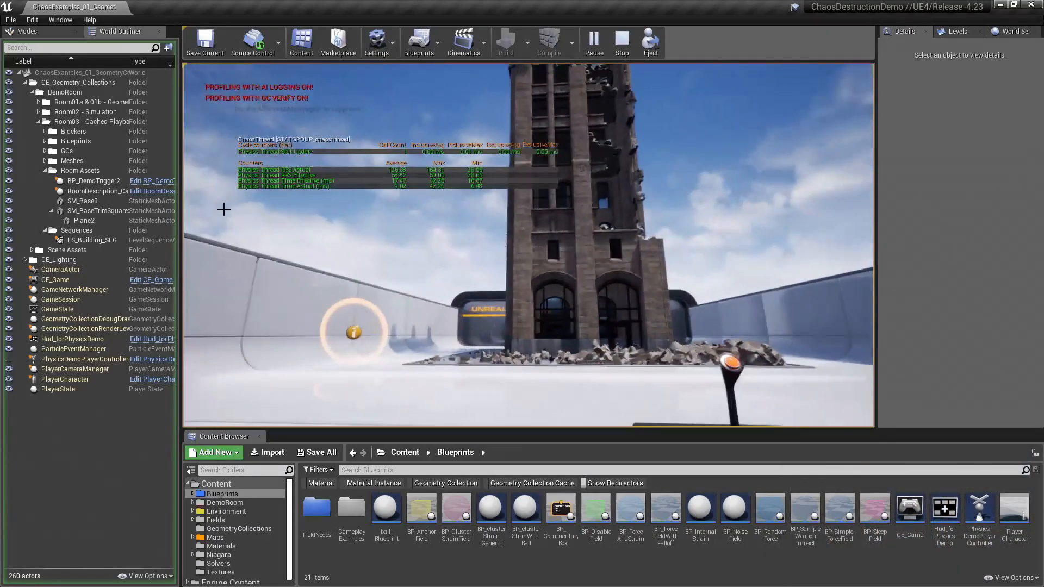
key(Escape)
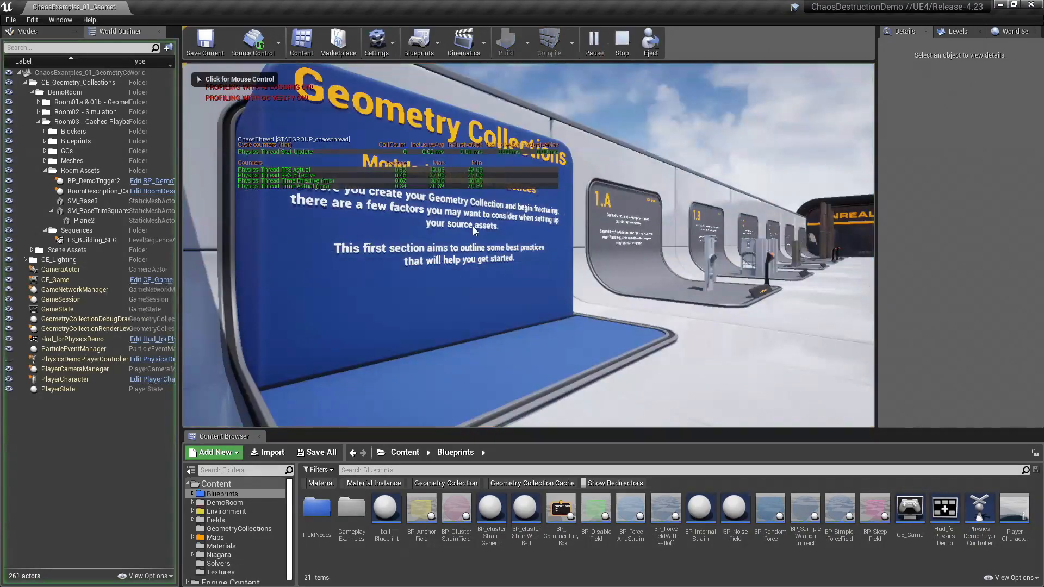
Step: Walk through the played ChaosDestructionDemo level to exhibit 2.B and trigger its Analytic Collisions simulation
click(487, 228)
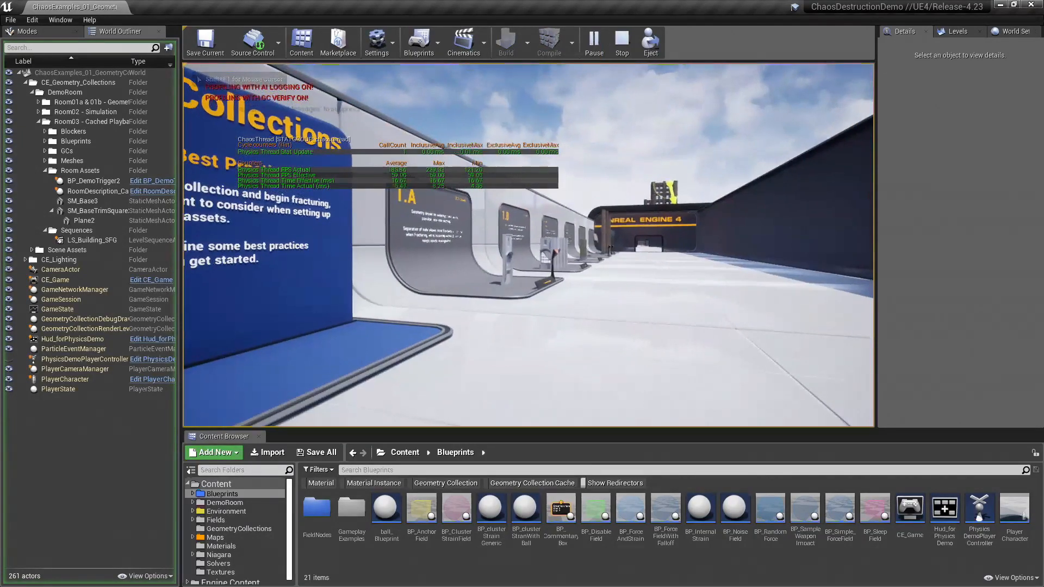
key(w)
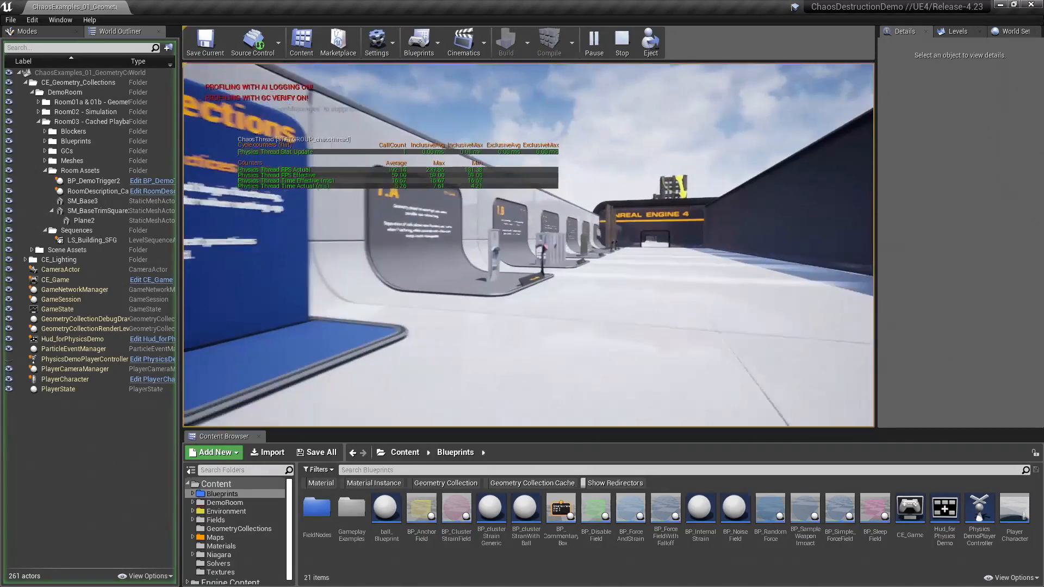
key(w)
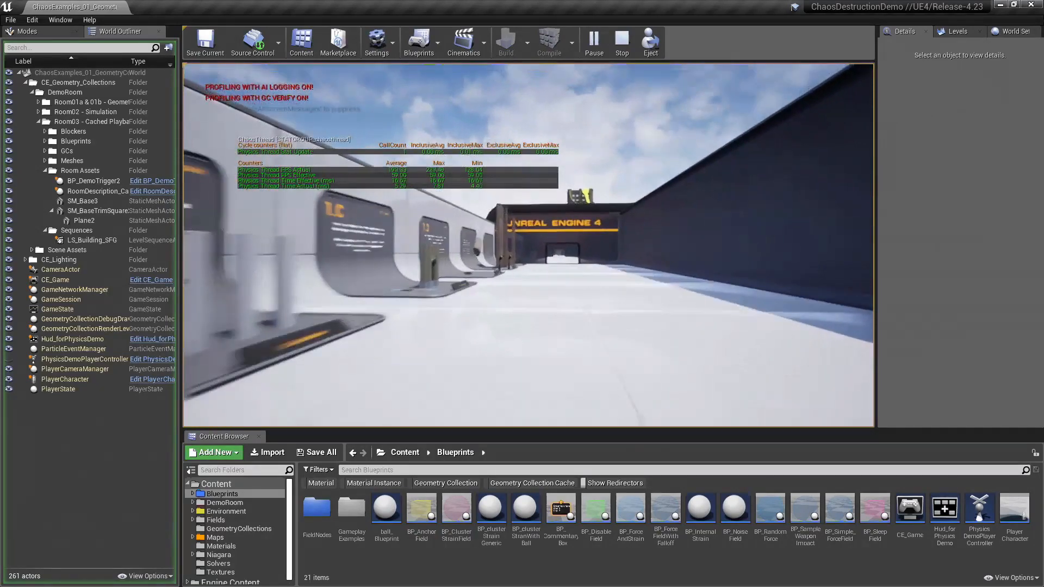
key(w)
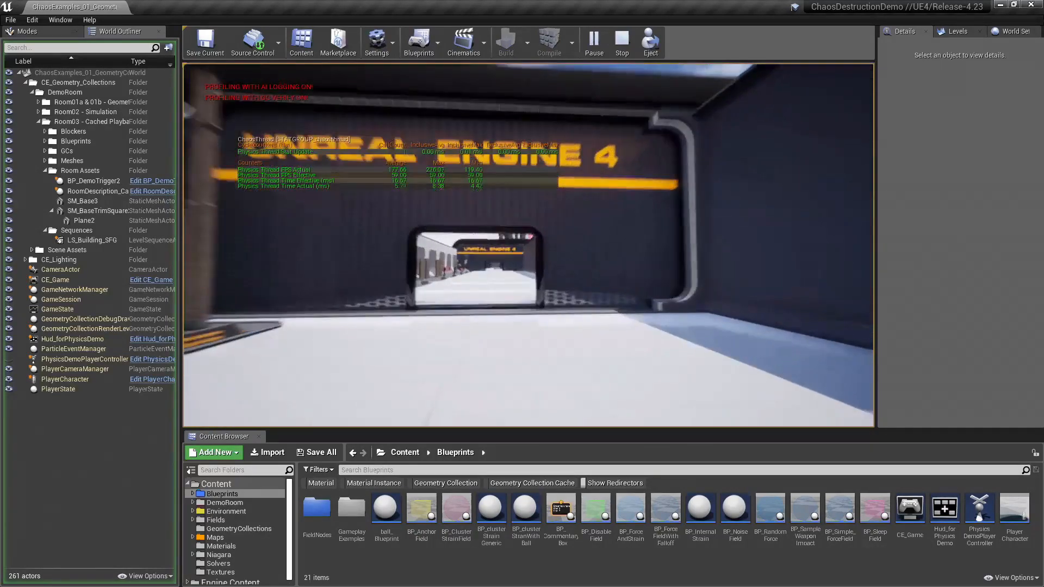
key(w)
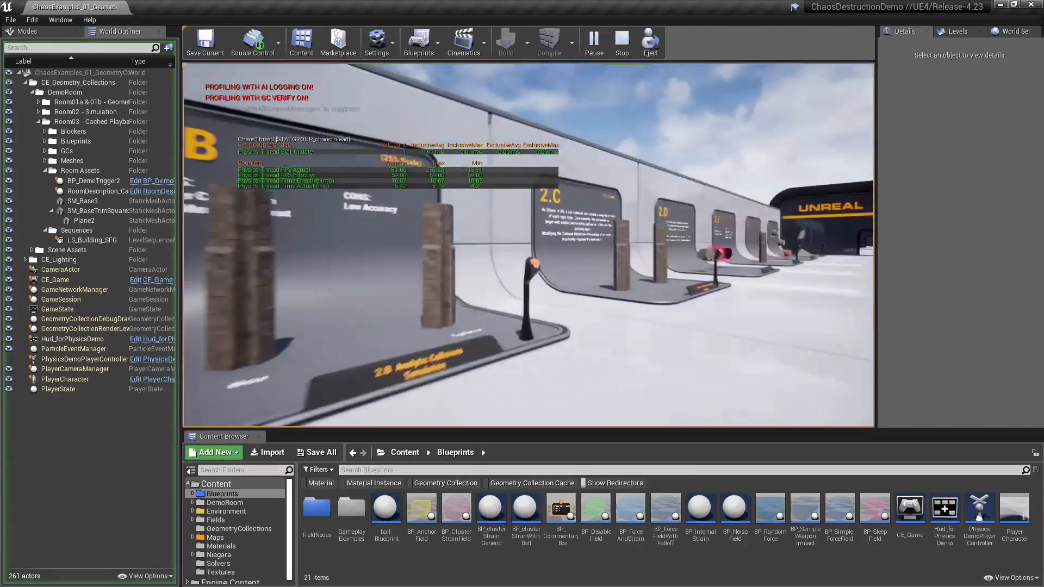
key(e)
key(s)
key(s)
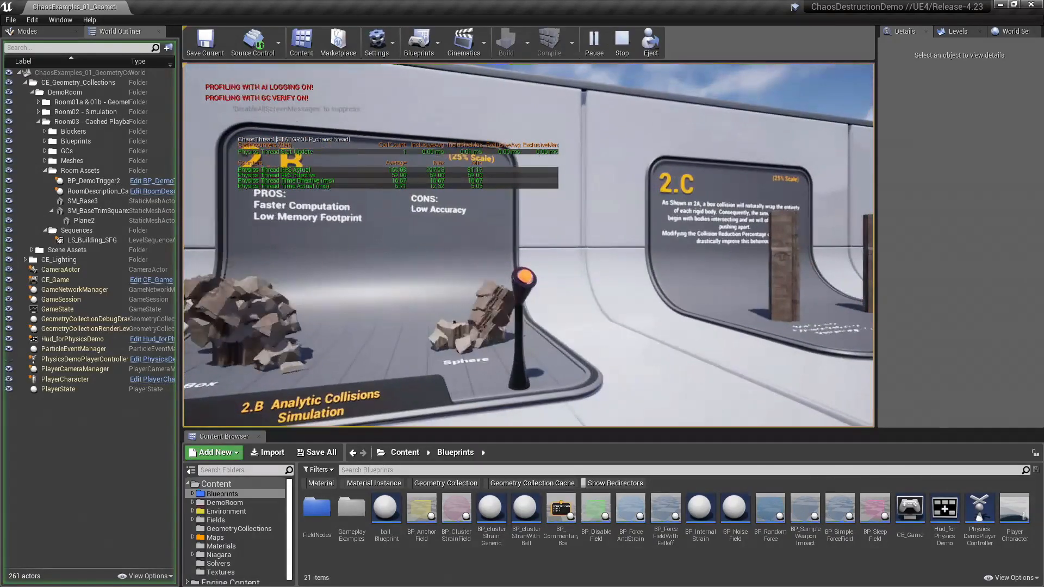
Step: Walk on to the tall building, trigger its field simulation to examine the Chaos thread statistics, and end the play session
key(w)
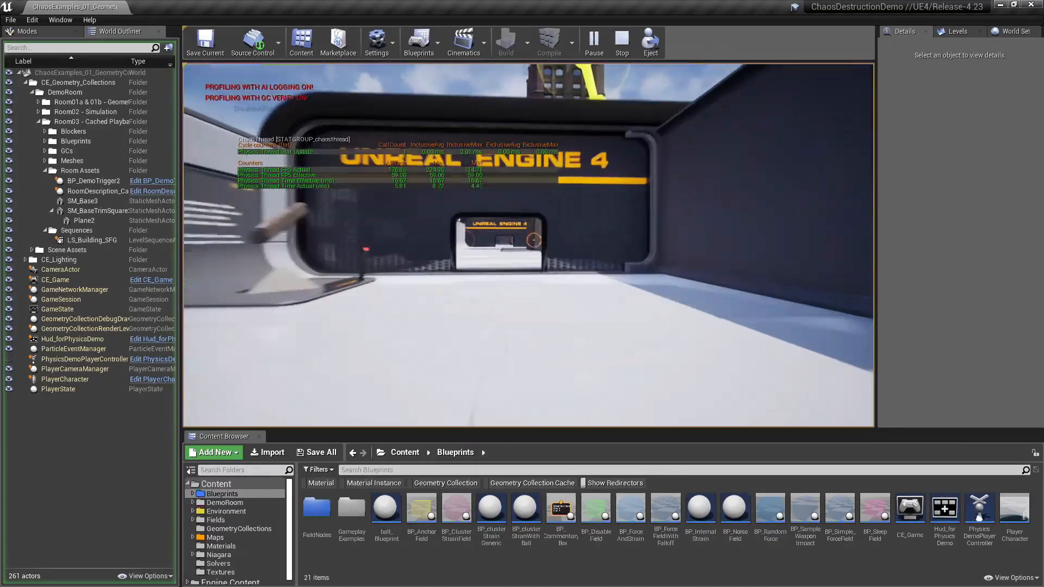
key(w)
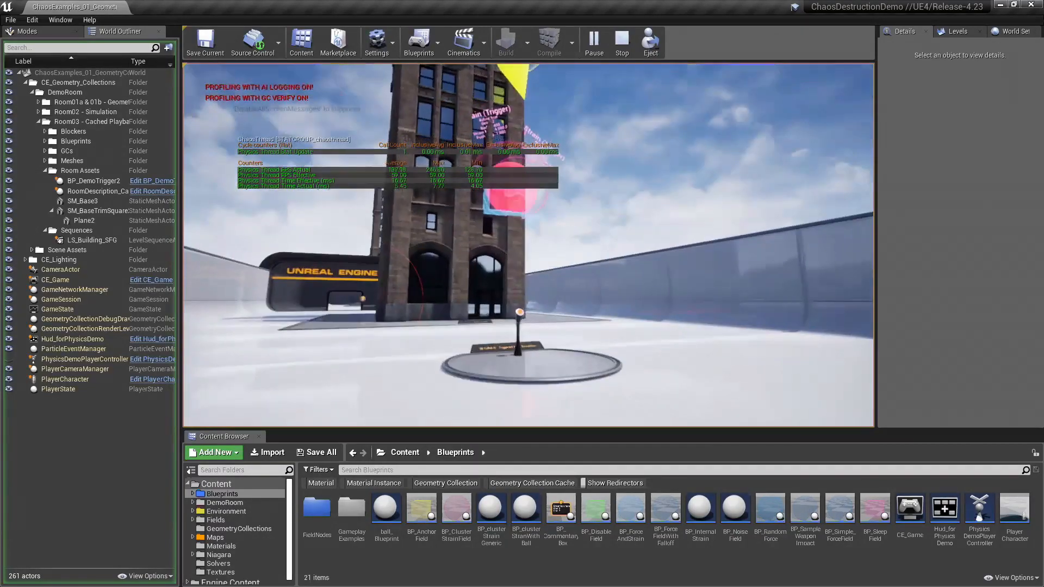
key(w)
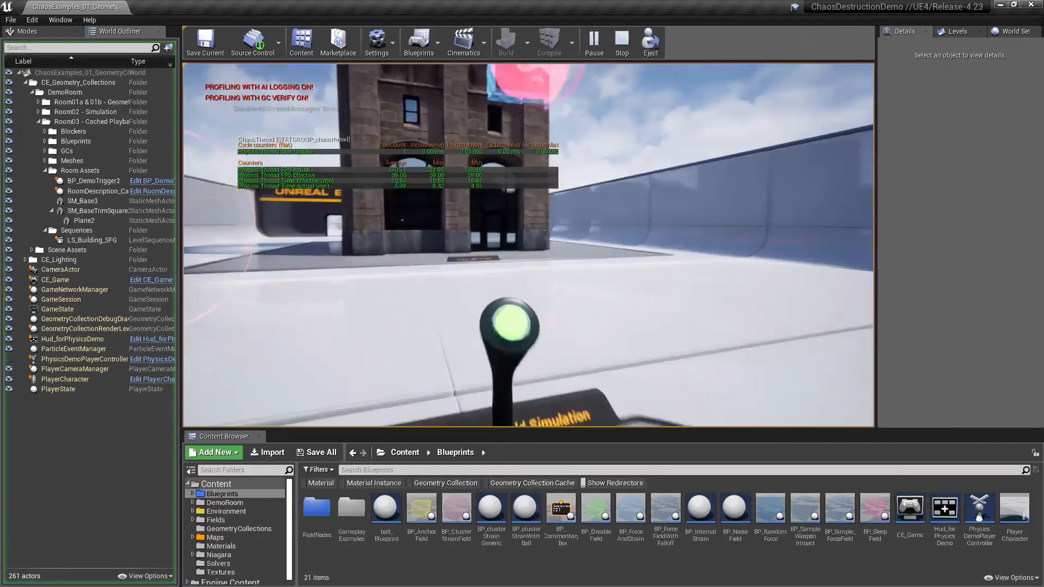
key(s)
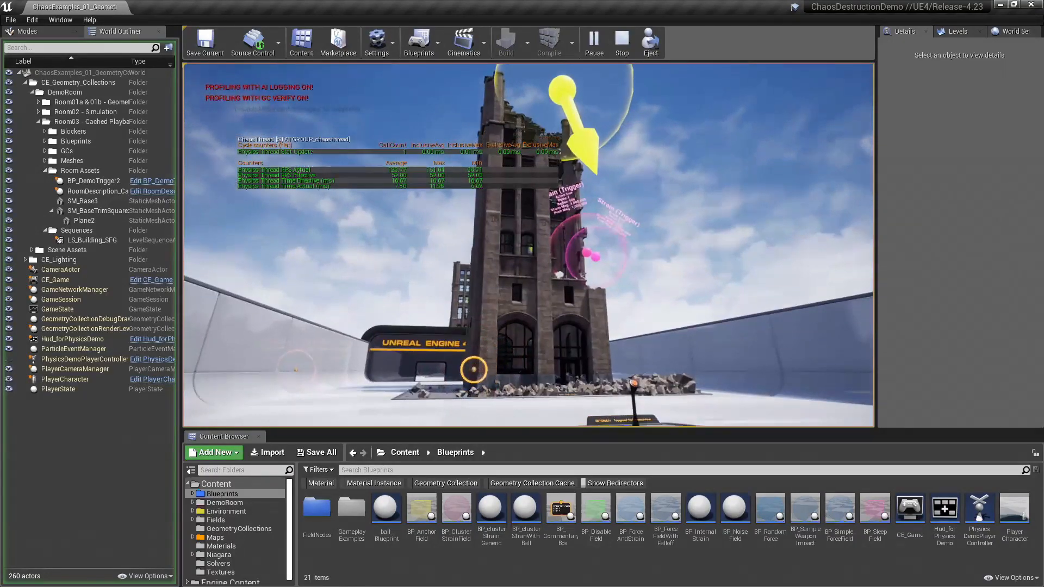
click(621, 43)
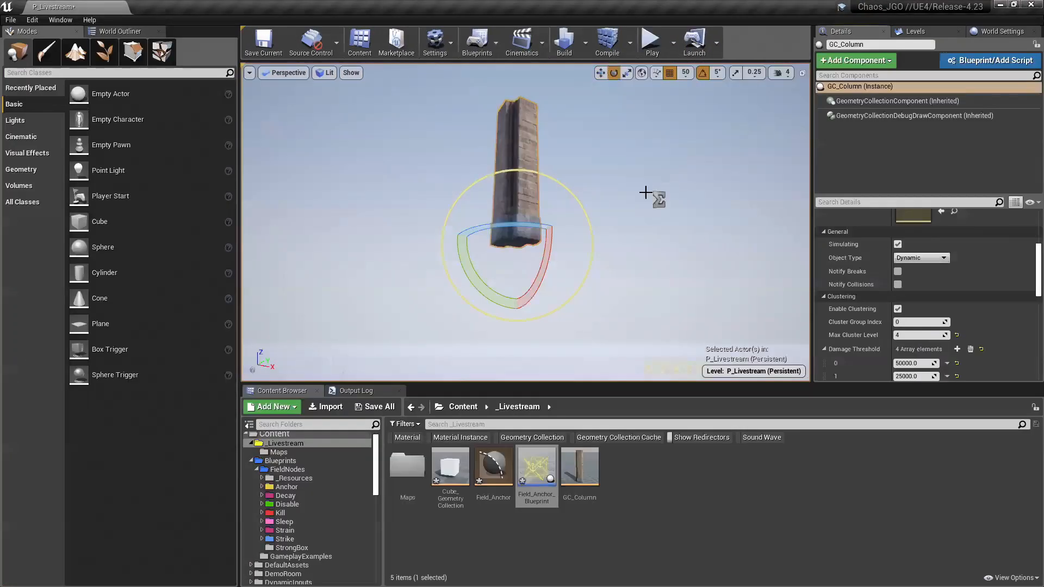
Step: In the Chaos_JGO project, move the upright column down onto the yellow anchor field
right_drag(531, 181, 560, 212)
key(r)
key(w)
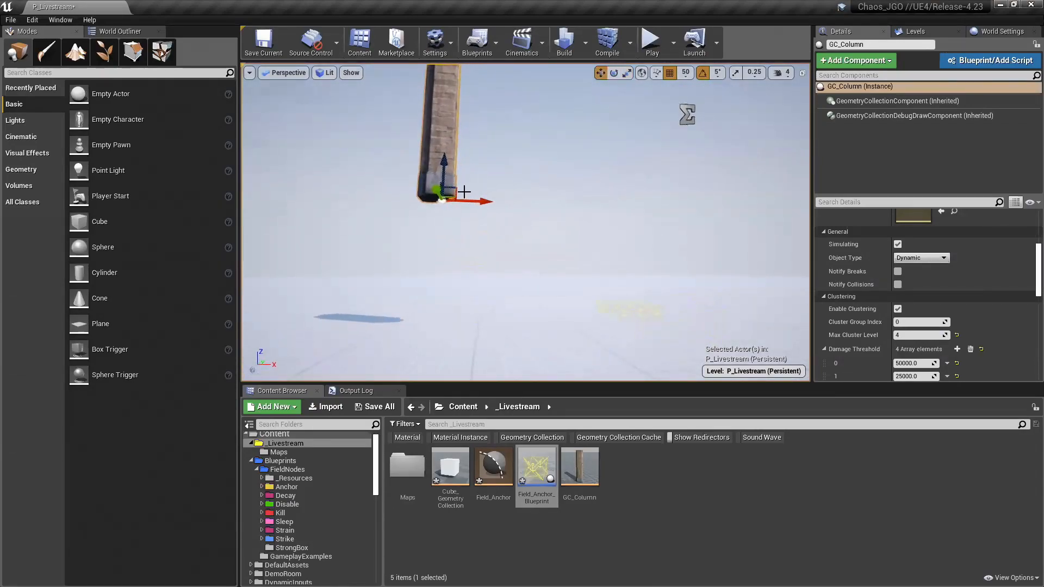
drag(459, 192, 632, 307)
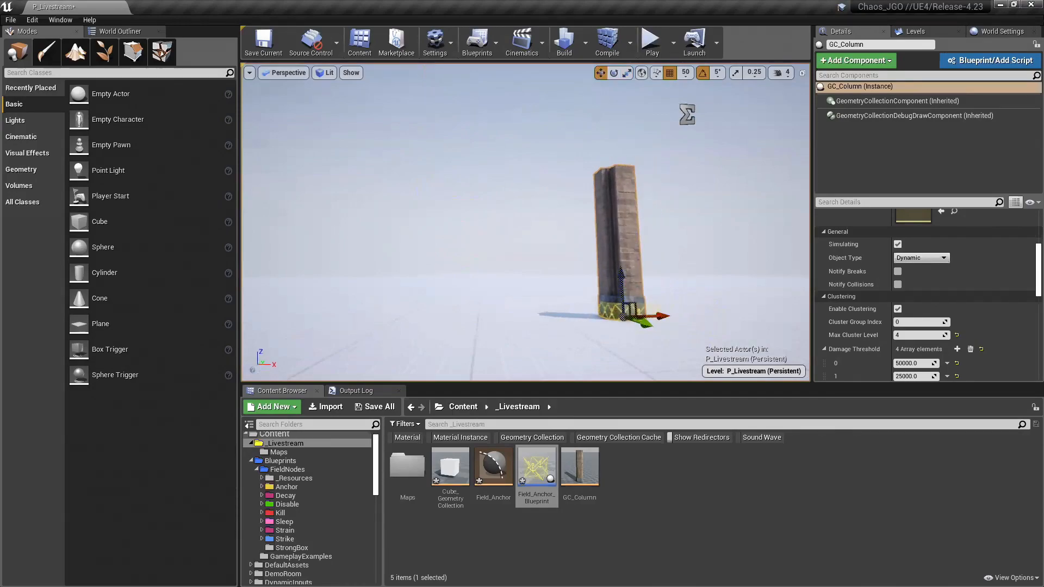
right_drag(632, 307, 685, 315)
Step: Duplicate the anchored column upward twice to form a tall stack of three columns
right_drag(559, 274, 513, 274)
alt+drag(514, 279, 513, 150)
right_drag(564, 207, 498, 171)
alt+drag(555, 206, 554, 97)
right_drag(593, 166, 565, 160)
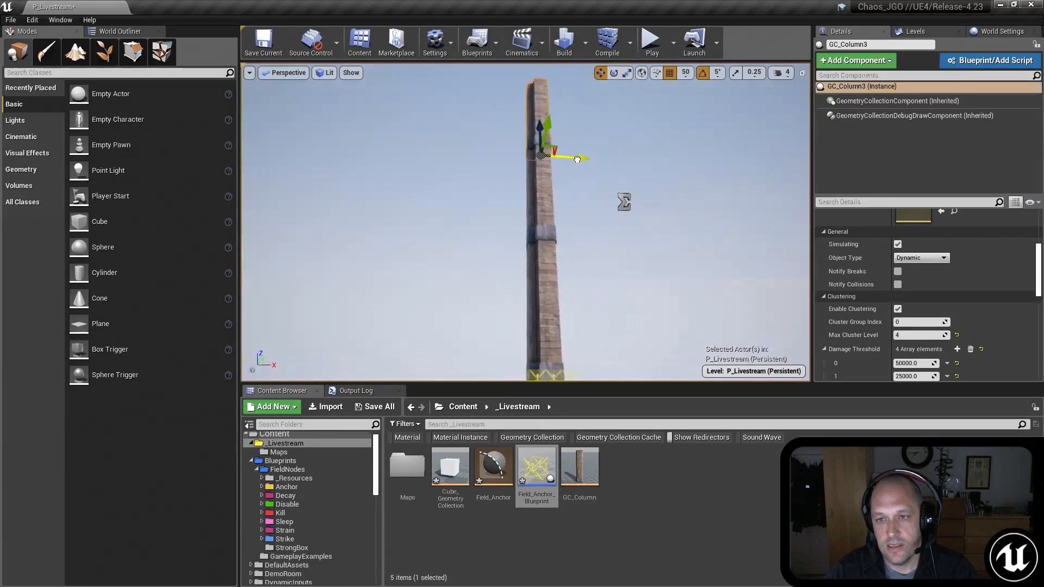
Step: Duplicate the uppermost column, rotate the copy horizontal, and attach it as a side arm near the top of the stack
alt+drag(577, 159, 650, 165)
key(e)
drag(604, 204, 555, 185)
key(w)
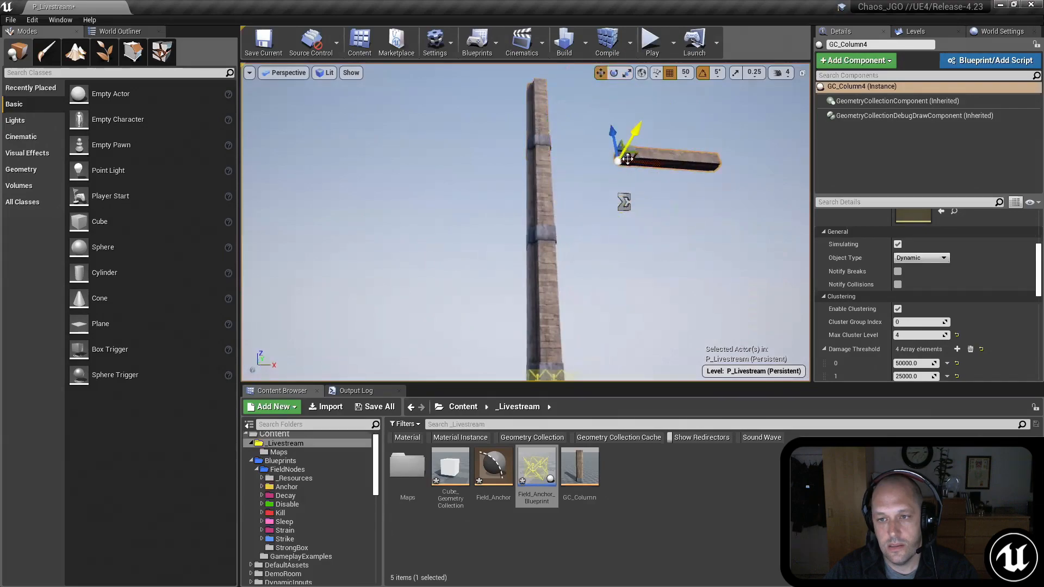
drag(630, 157, 555, 122)
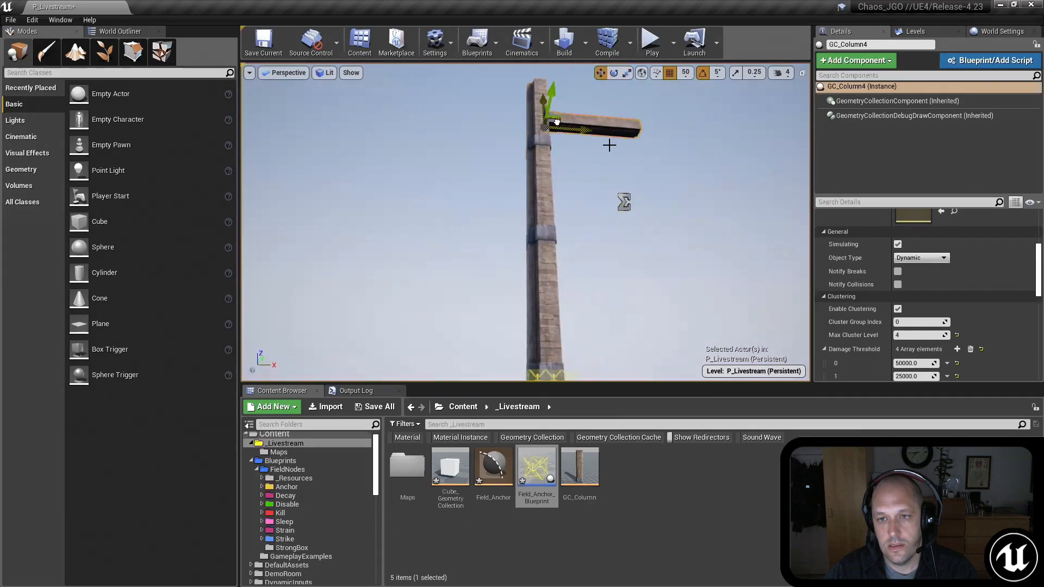
mouse_move(561, 195)
right_down()
mouse_move(561, 180)
mouse_move(533, 150)
mouse_move(566, 177)
right_up()
key(w)
Step: Set the Cluster Group Index of all four columns to 2
click(119, 31)
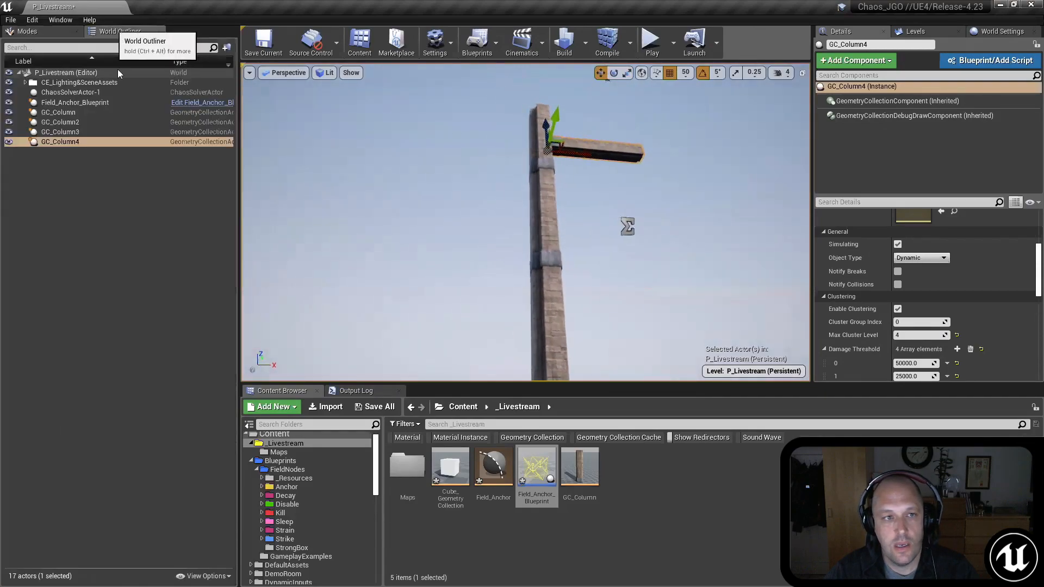
shift+click(73, 113)
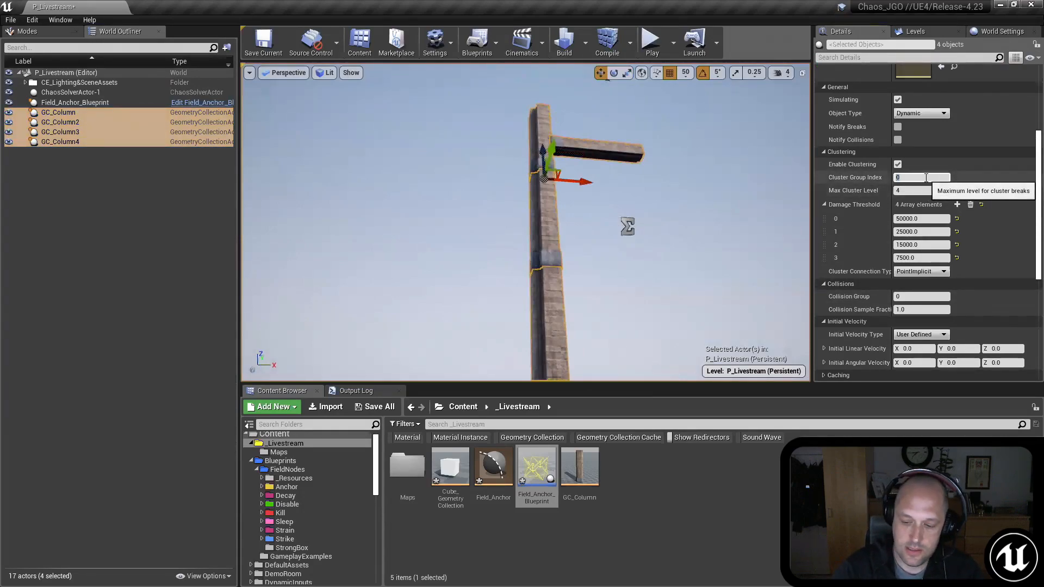
mouse_move(673, 162)
right_down()
mouse_move(703, 208)
mouse_move(659, 170)
right_up()
Step: Remove all Initialization Fields from the two upper stacked columns and the horizontal arm
click(566, 196)
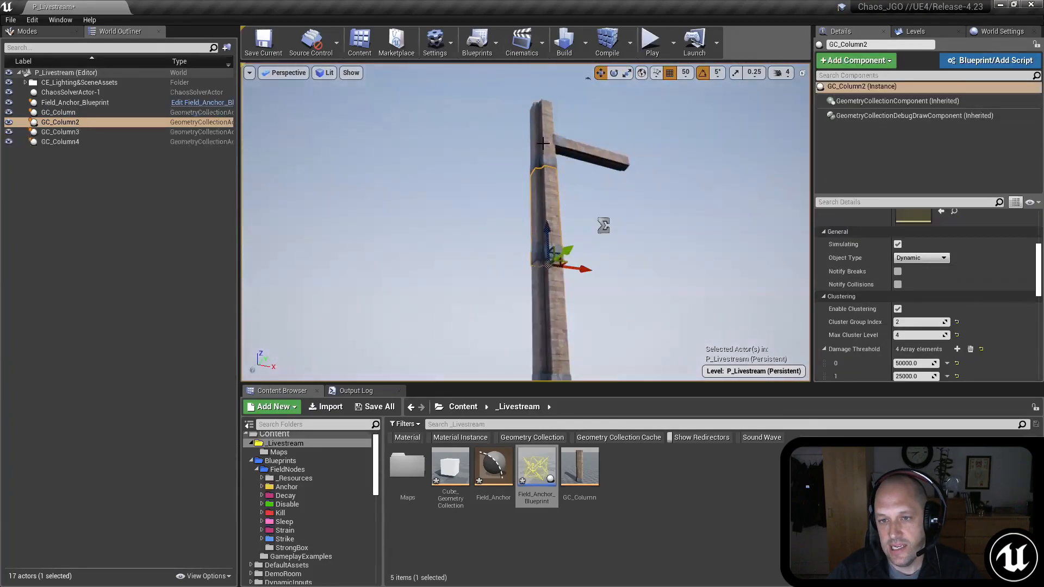
ctrl+click(572, 152)
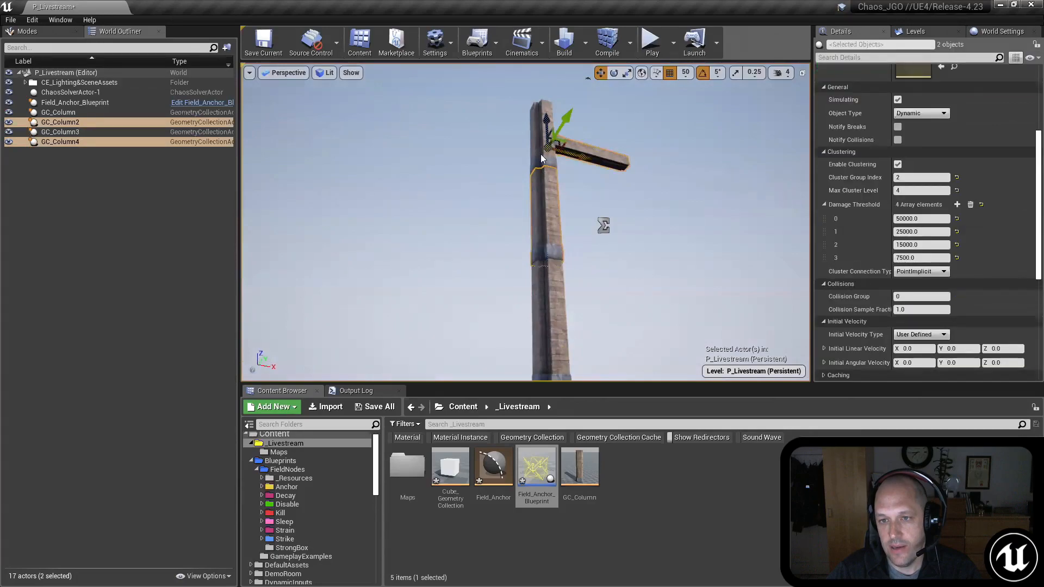
ctrl+click(540, 154)
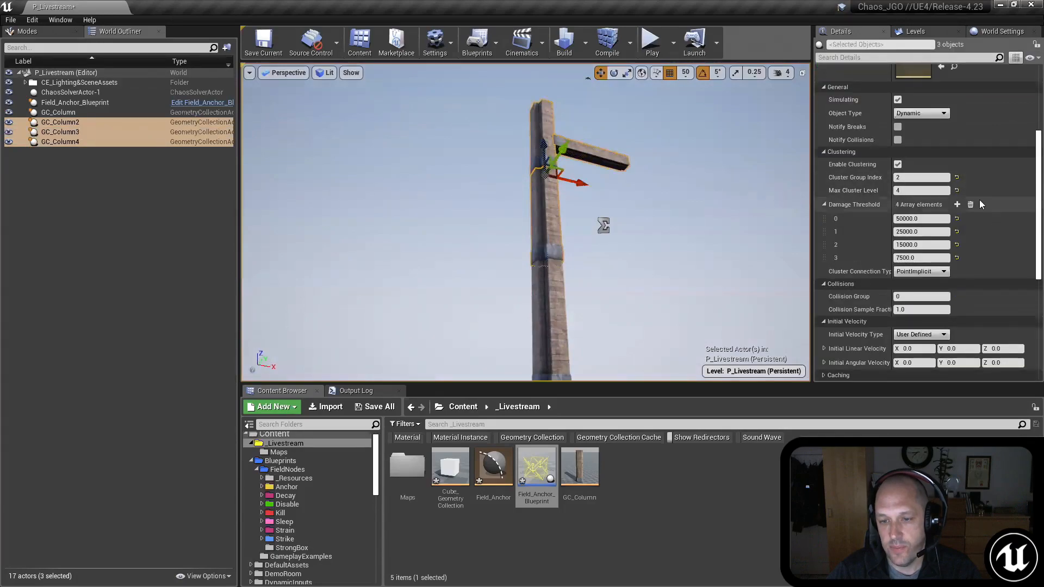
scroll(960, 212, up, 4)
click(970, 122)
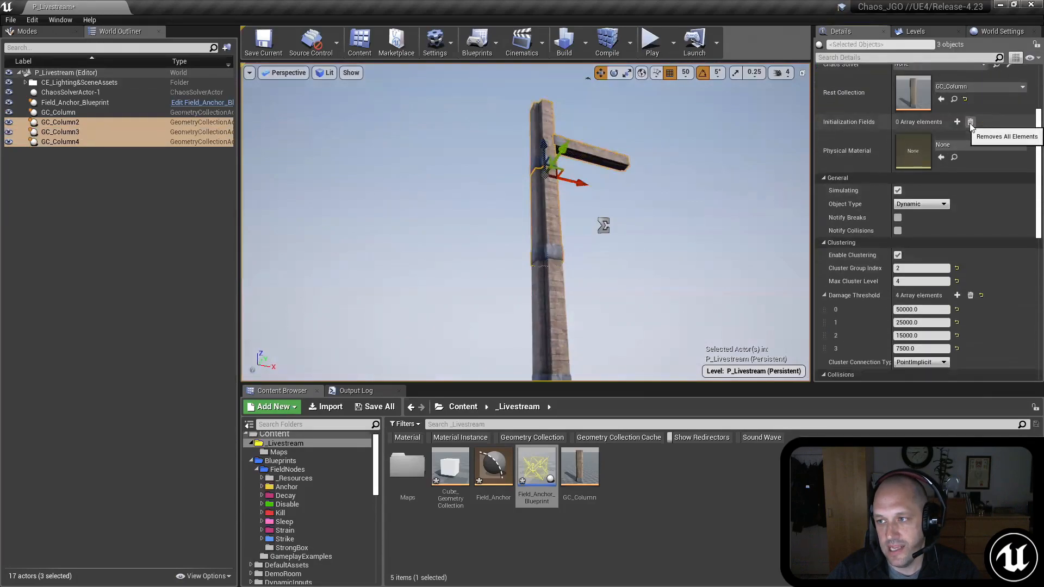
Step: Play the level to check how the clustered columns hold on the base anchor, and end the session
right_drag(606, 224, 582, 163)
click(564, 228)
right_drag(634, 249, 634, 250)
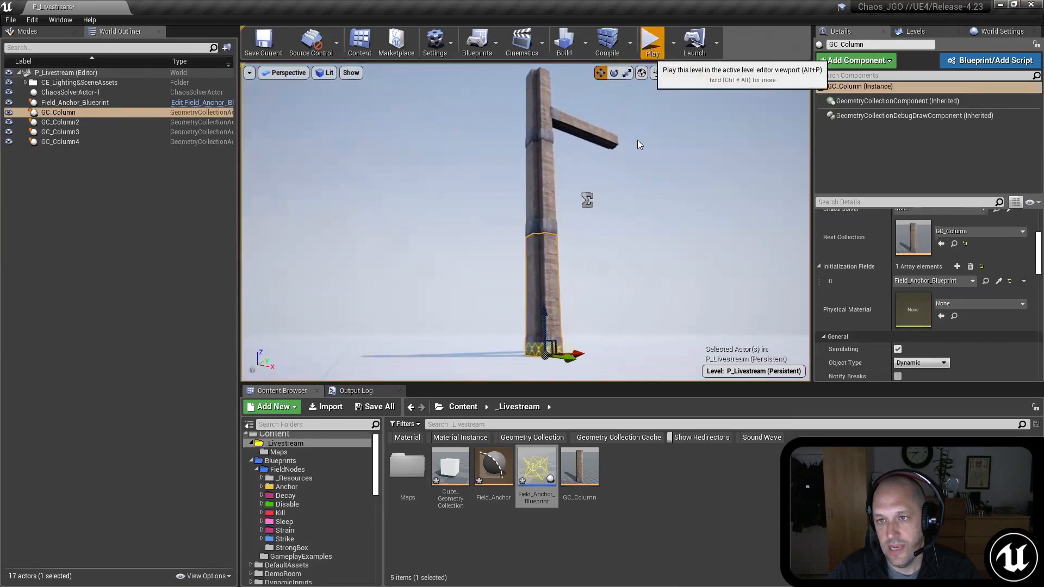
click(652, 45)
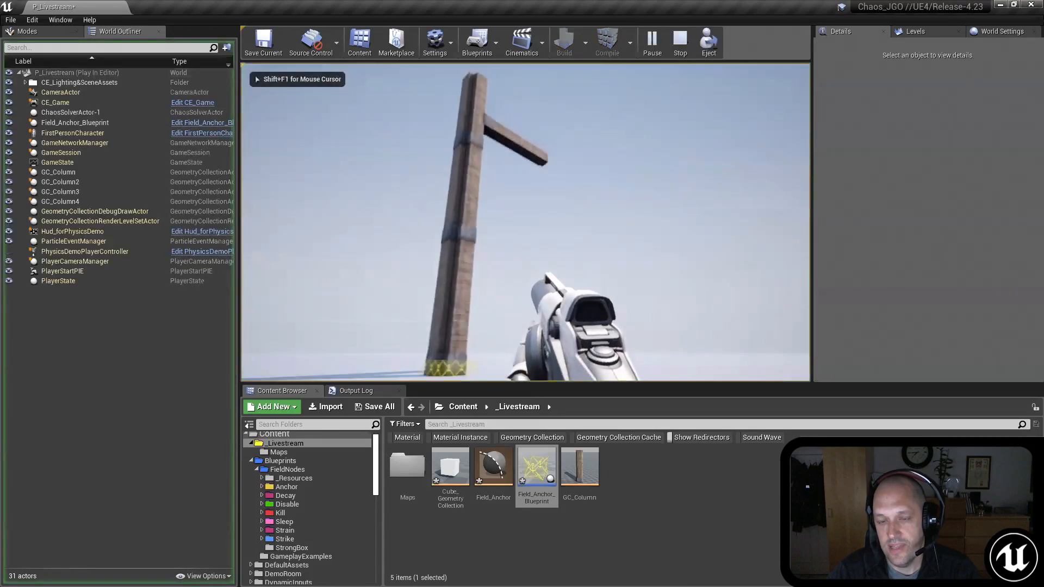
key(d)
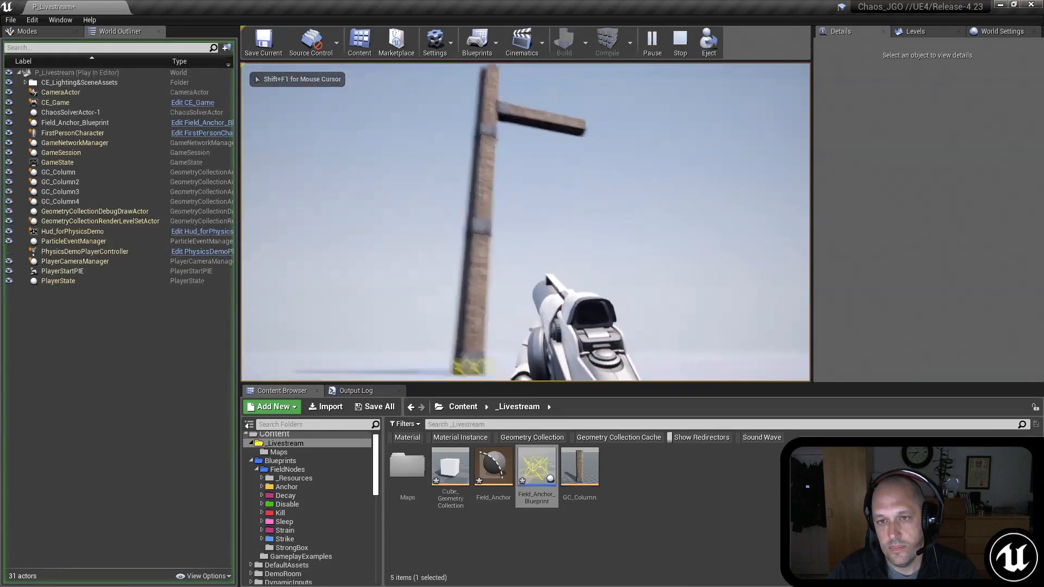
key(Escape)
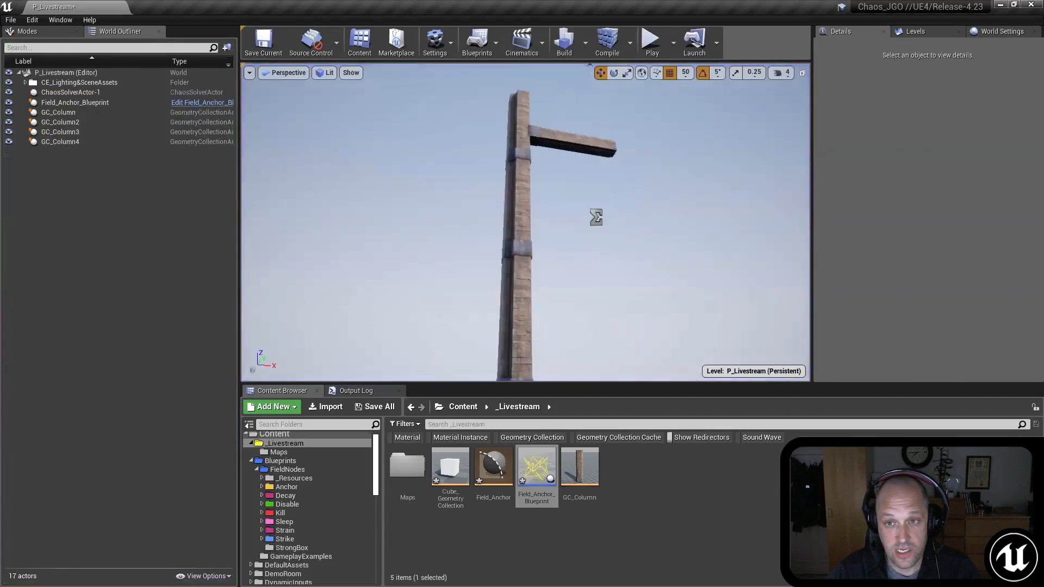
Step: Open the 01_Radial folder of Strain field nodes and select FS_Strain_Radial_Blueprint
click(564, 154)
click(181, 209)
right_drag(558, 182, 557, 214)
key(s)
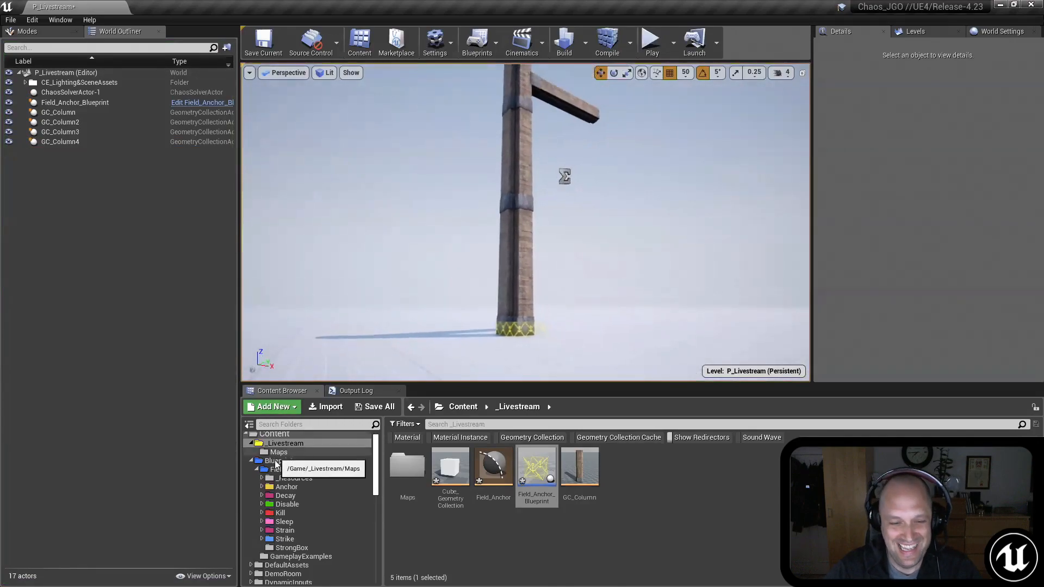
click(285, 531)
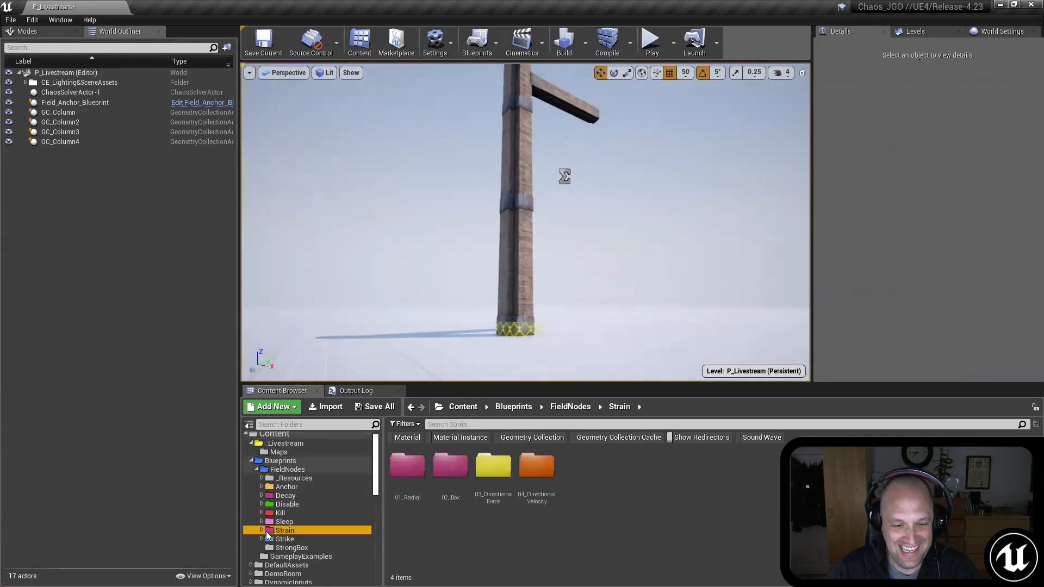
click(262, 531)
click(291, 539)
click(449, 474)
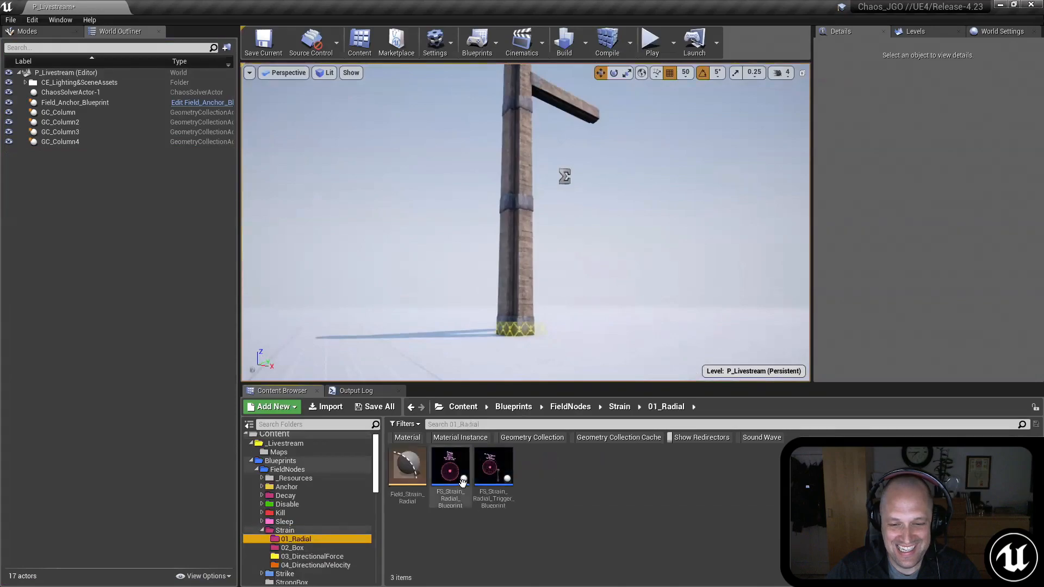
Step: Place FS_Strain_Radial_Blueprint in the level beside the base of the column stack
mouse_move(601, 193)
right_down()
mouse_move(630, 180)
mouse_move(605, 176)
mouse_move(601, 193)
right_up()
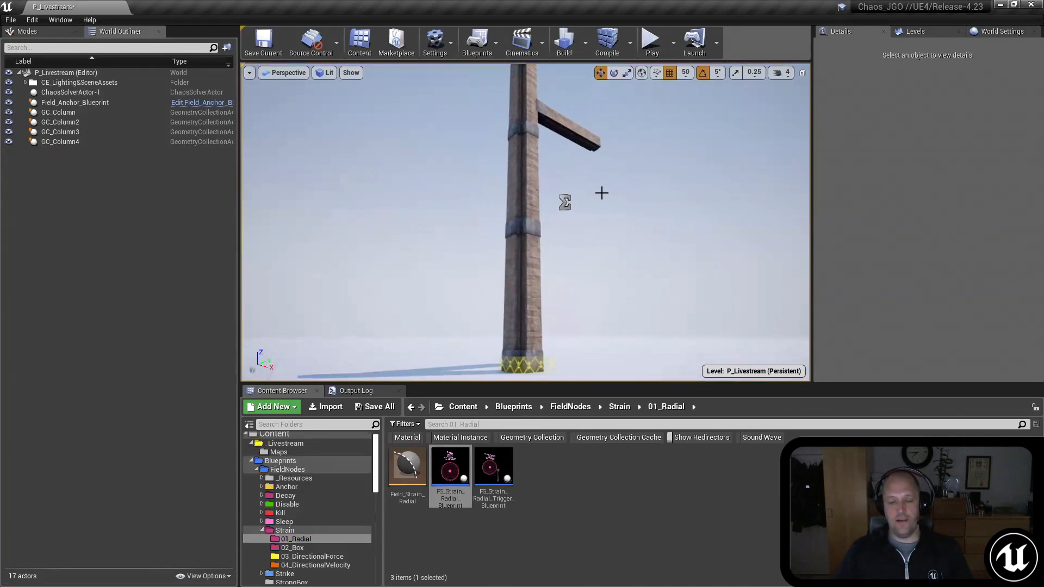
drag(449, 473, 514, 369)
right_drag(546, 336, 660, 354)
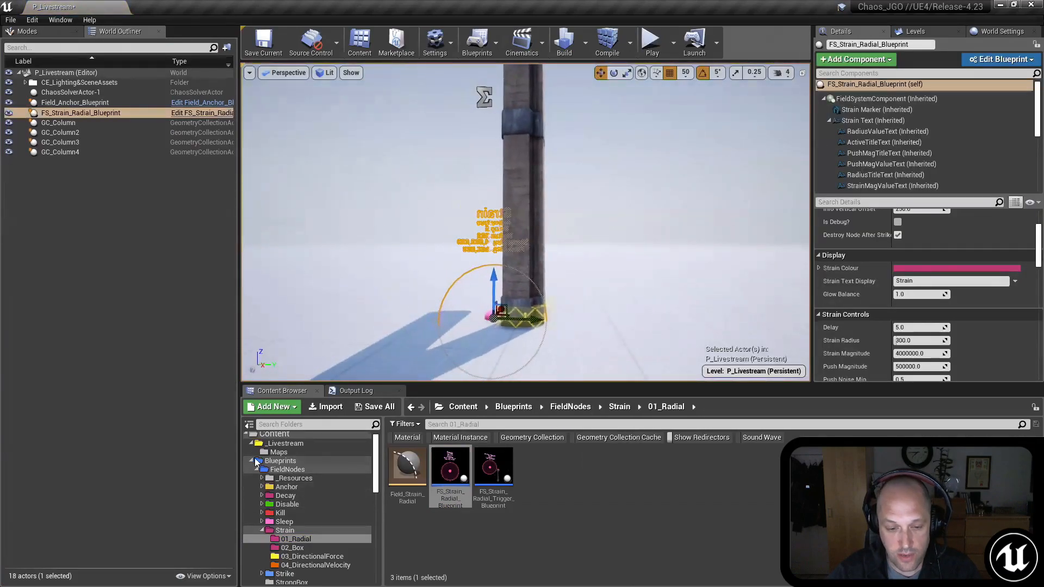
Step: Look through the Blueprints folder and its FieldNodes subfolder for the available field assets
click(289, 461)
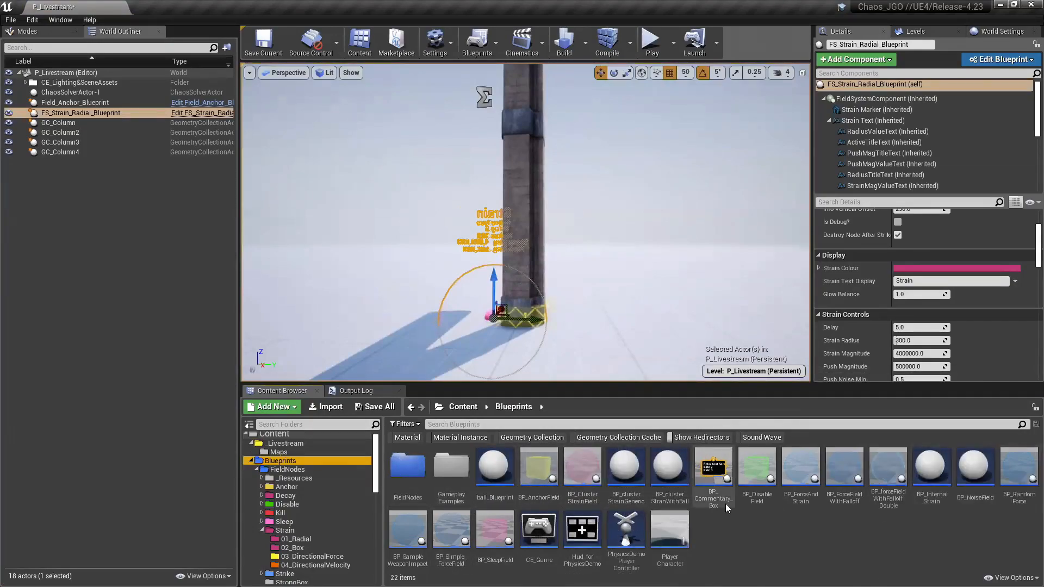
mouse_move(500, 311)
mouse_down()
mouse_move(516, 308)
mouse_move(498, 314)
mouse_up()
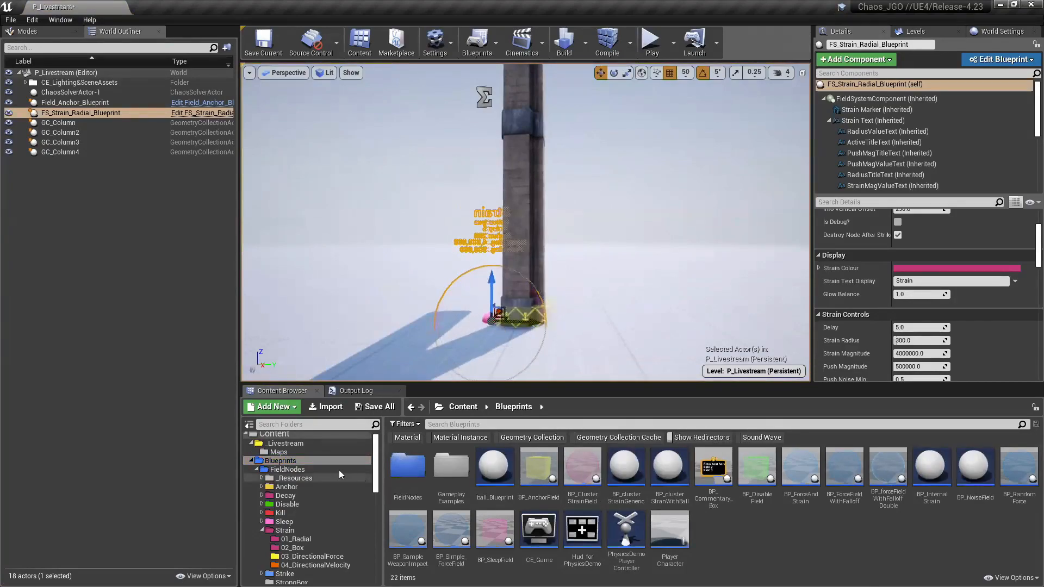
click(287, 469)
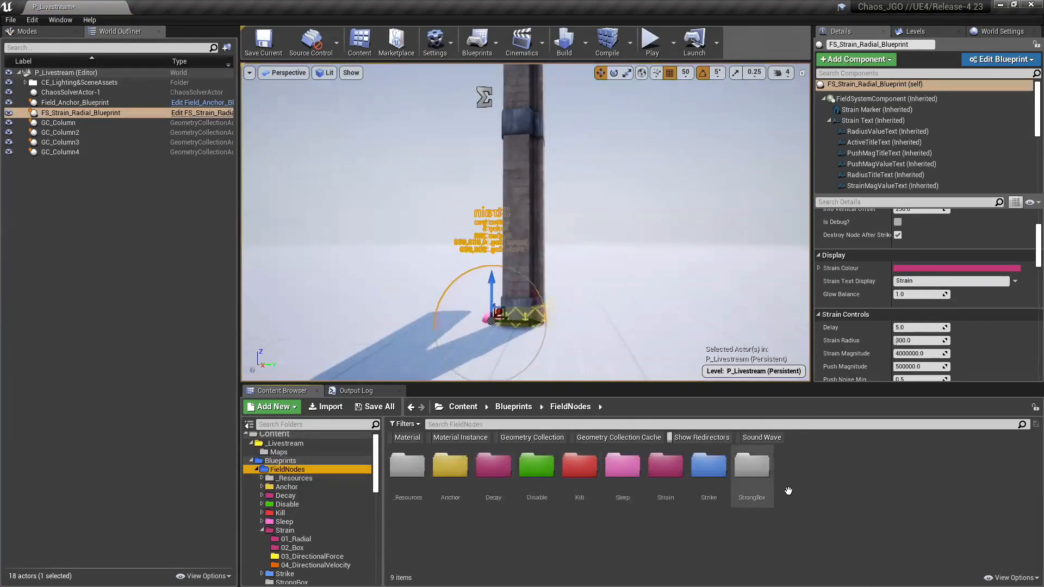
Step: Raise the radial strain field from the base to the upper half of the lowest column
right_drag(687, 237, 647, 249)
key(d)
drag(564, 293, 598, 297)
right_drag(688, 368, 620, 344)
key(w)
key(d)
key(s)
drag(549, 320, 591, 156)
right_drag(592, 156, 568, 174)
Step: Rotate the radial strain field about its vertical axis and shift it horizontally beside the lowest column
key(d)
key(s)
key(d)
key(s)
key(e)
drag(491, 209, 541, 208)
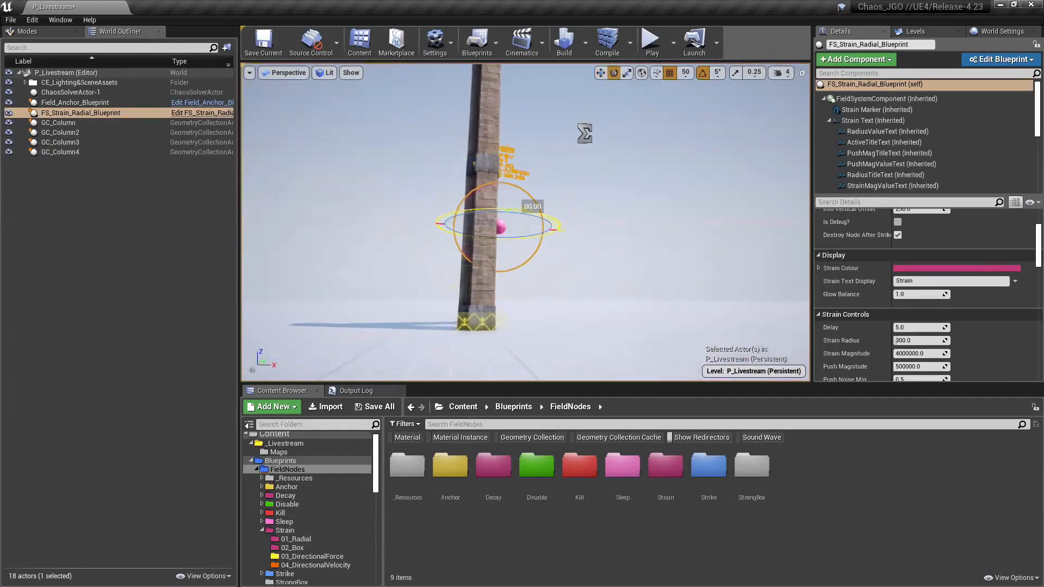
key(a)
right_drag(647, 265, 650, 263)
key(w)
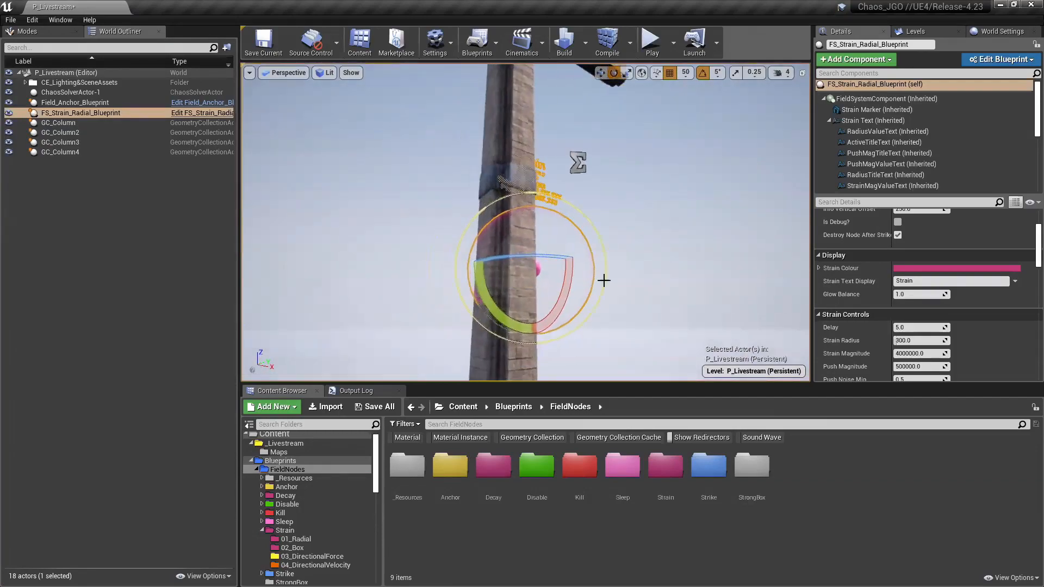
key(w)
drag(562, 262, 575, 260)
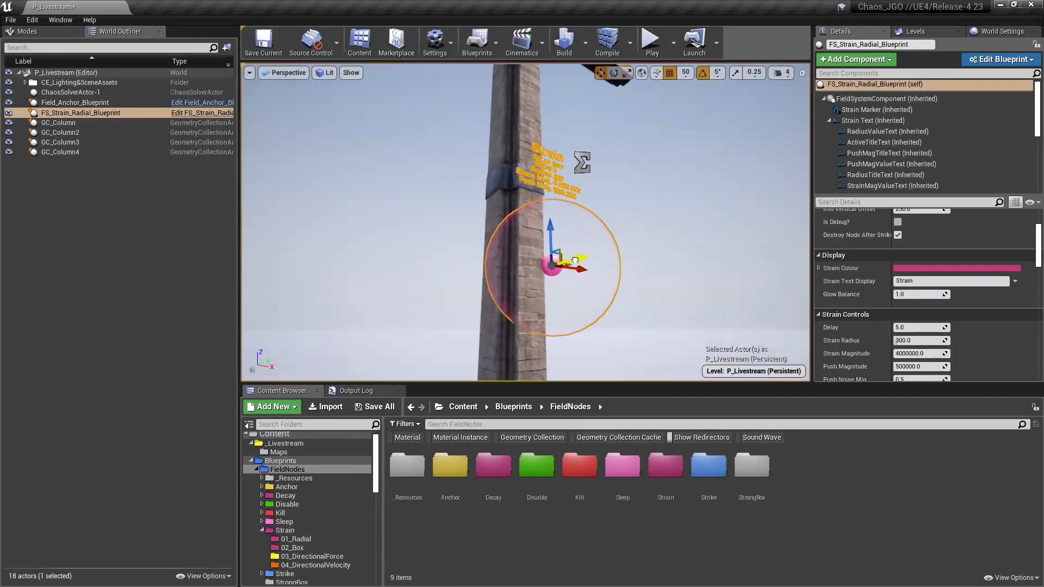
Step: Set the radial strain field's Strain Radius to 500 and deselect the field
click(936, 342)
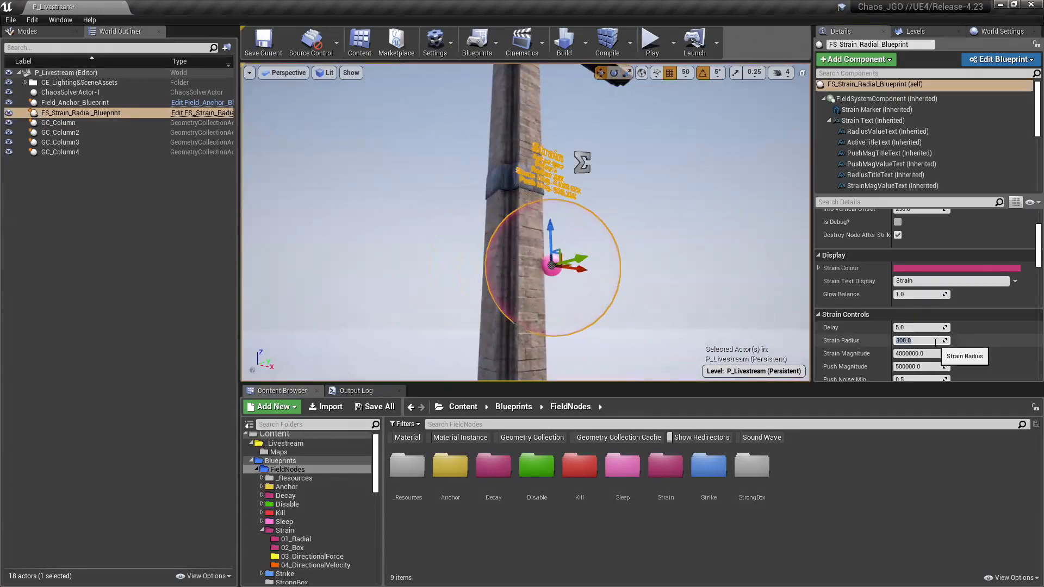
text(500)
key(Return)
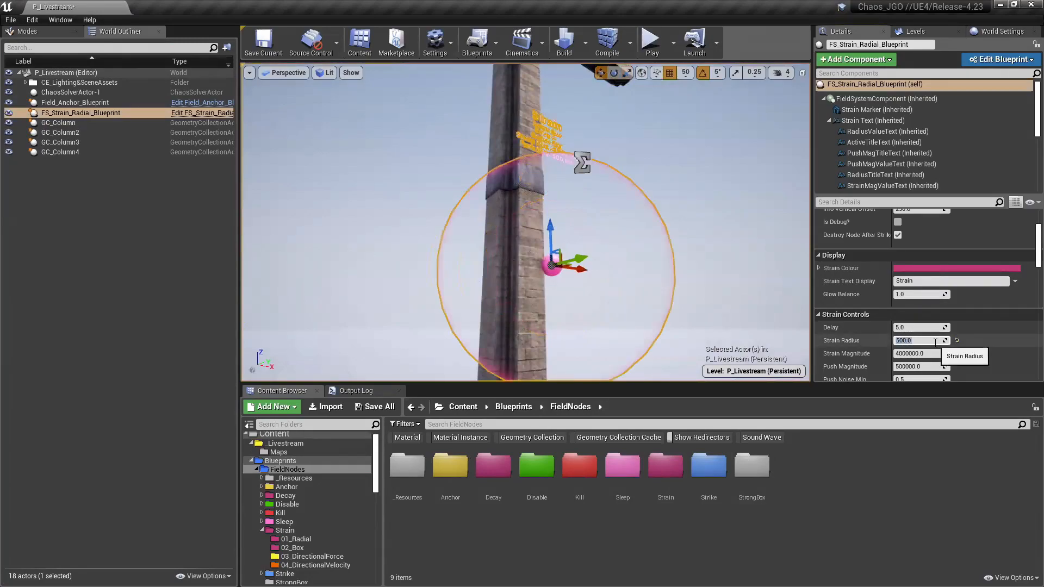
mouse_move(710, 270)
right_down()
mouse_move(708, 293)
mouse_move(696, 278)
right_up()
key(Escape)
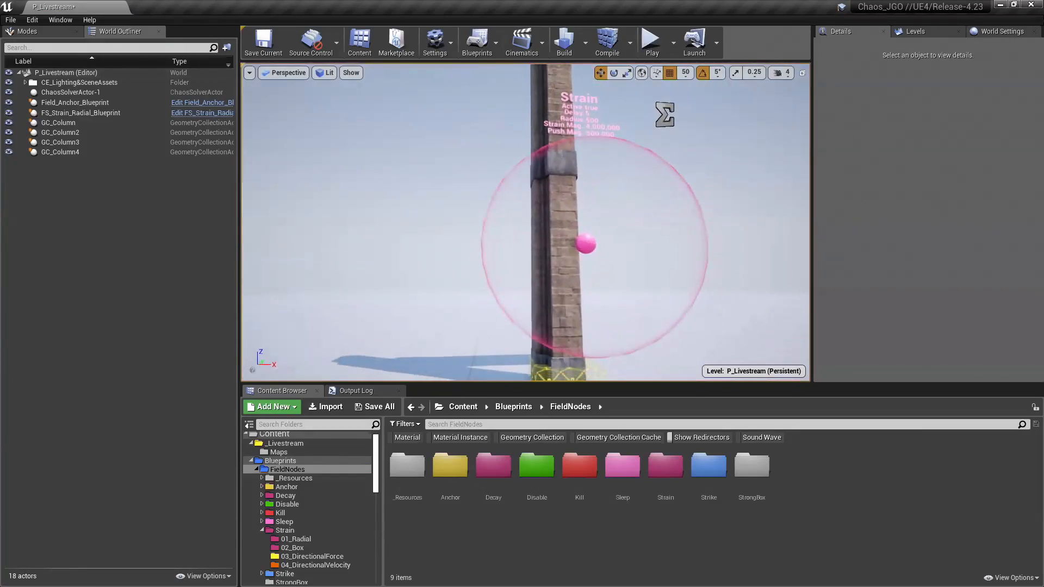
Step: Reselect the radial strain field and fine-tune its position against the side of the lowest column
click(607, 178)
mouse_move(652, 217)
right_down()
mouse_move(653, 202)
mouse_move(662, 216)
mouse_move(656, 195)
mouse_move(660, 204)
right_up()
scroll(877, 326, down, 2)
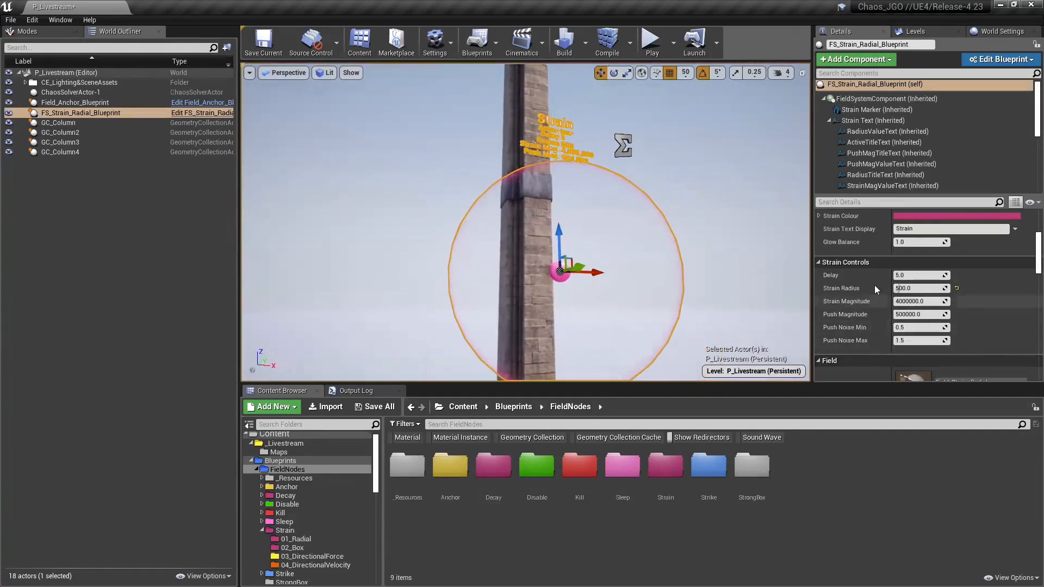
mouse_move(661, 229)
right_down()
mouse_move(660, 244)
mouse_move(659, 227)
mouse_move(646, 227)
right_up()
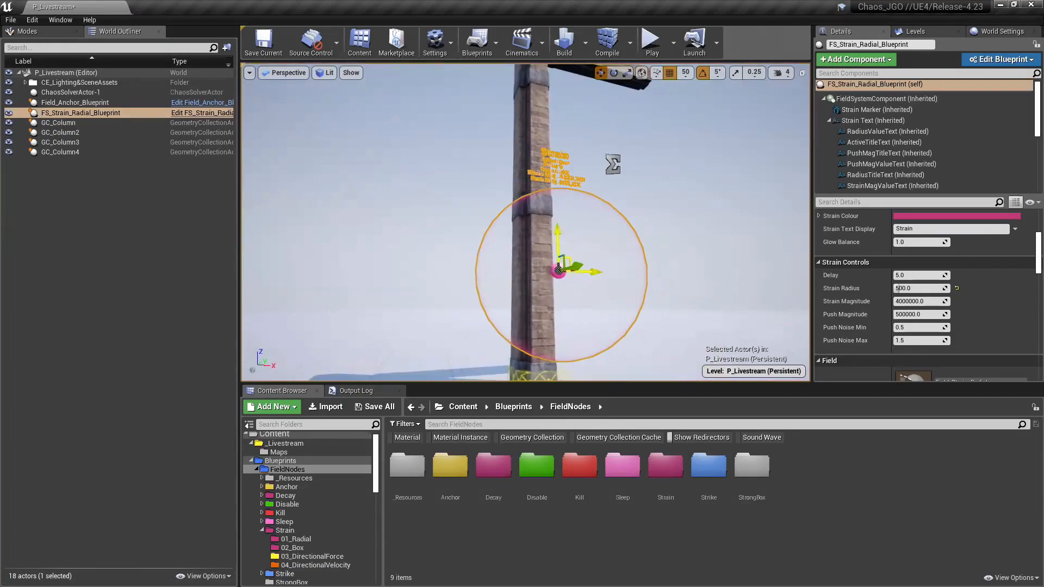
drag(573, 267, 558, 248)
right_drag(572, 257, 546, 256)
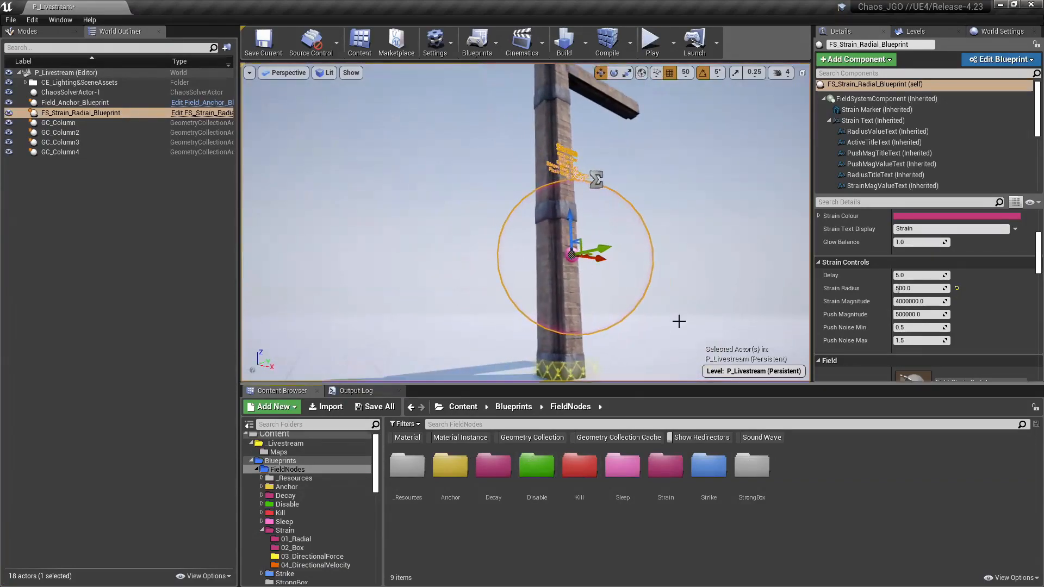
Step: Open FS_Strain_Radial_Blueprint for editing and bring up the Strain section of its Event Graph
click(1000, 60)
click(955, 82)
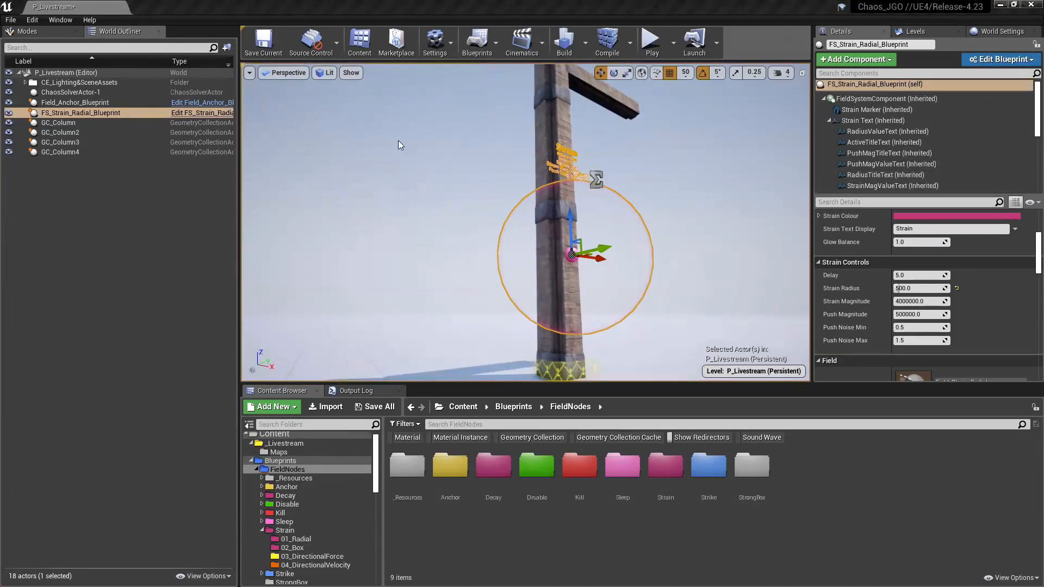
double_click(417, 145)
scroll(221, 142, down, 2)
right_drag(220, 143, 275, 197)
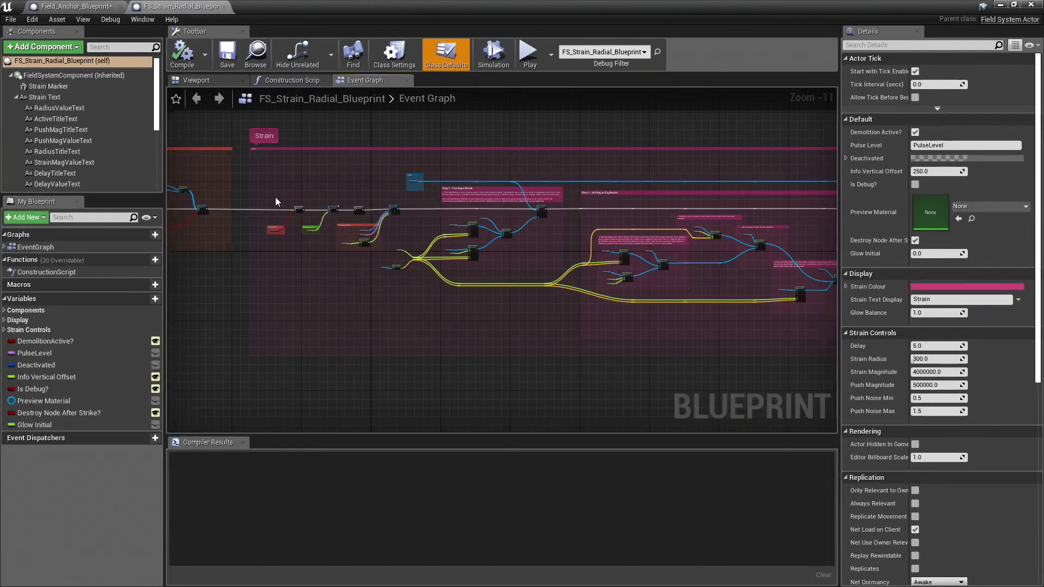
Step: Examine the Strain section's execution flow from its start through Step 1 - Forcing a Break to the first Apply Physics Field node
scroll(455, 218, up, 6)
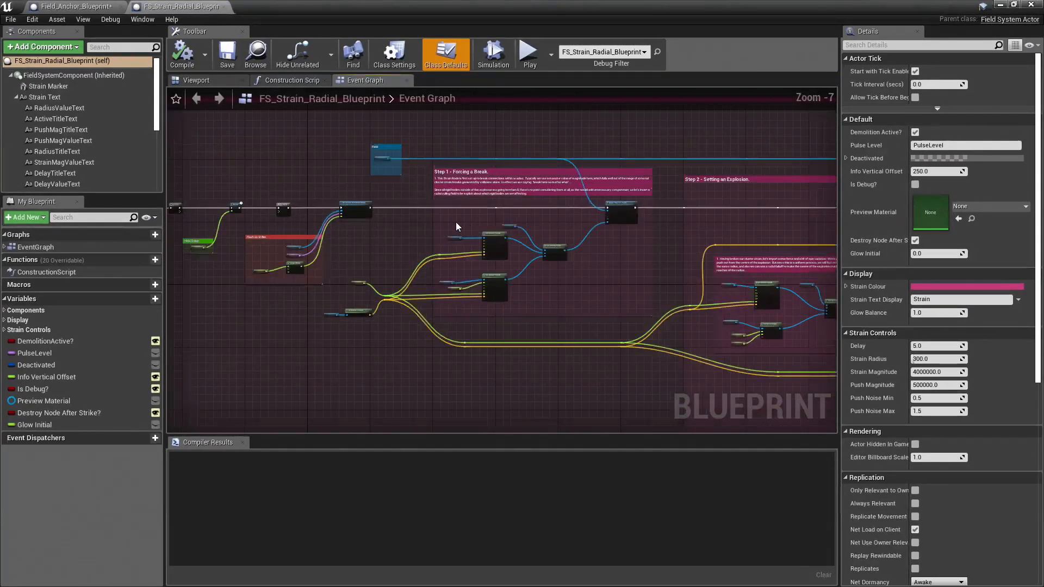
right_drag(403, 238, 372, 205)
scroll(364, 174, up, 1)
scroll(478, 217, down, 3)
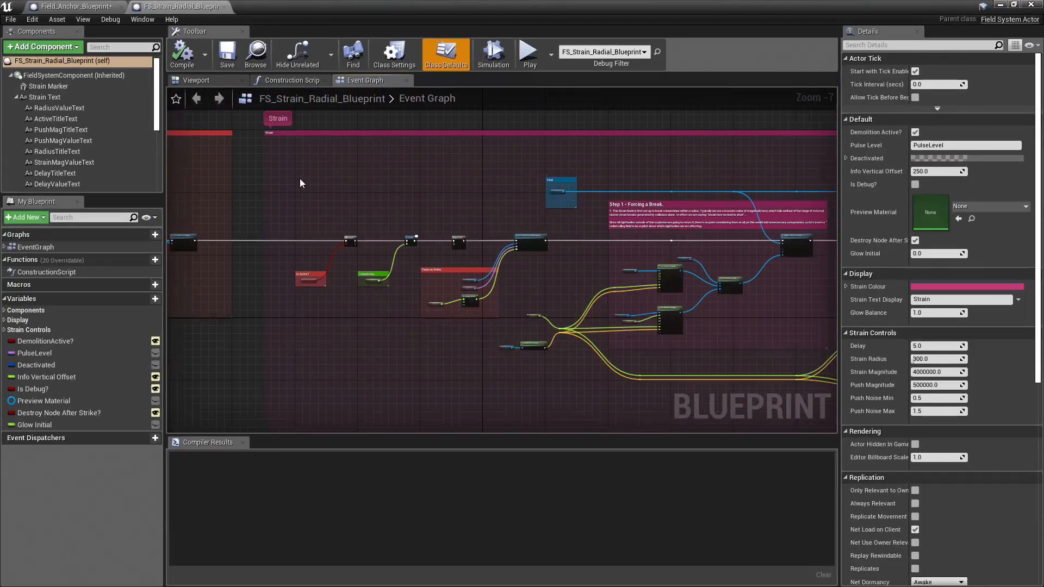
right_drag(288, 181, 682, 210)
scroll(300, 242, up, 1)
scroll(288, 239, up, 4)
right_drag(702, 266, 468, 251)
scroll(492, 248, down, 3)
right_drag(680, 243, 190, 219)
right_drag(613, 205, 309, 196)
right_drag(544, 287, 273, 219)
scroll(680, 180, up, 5)
right_drag(694, 136, 658, 217)
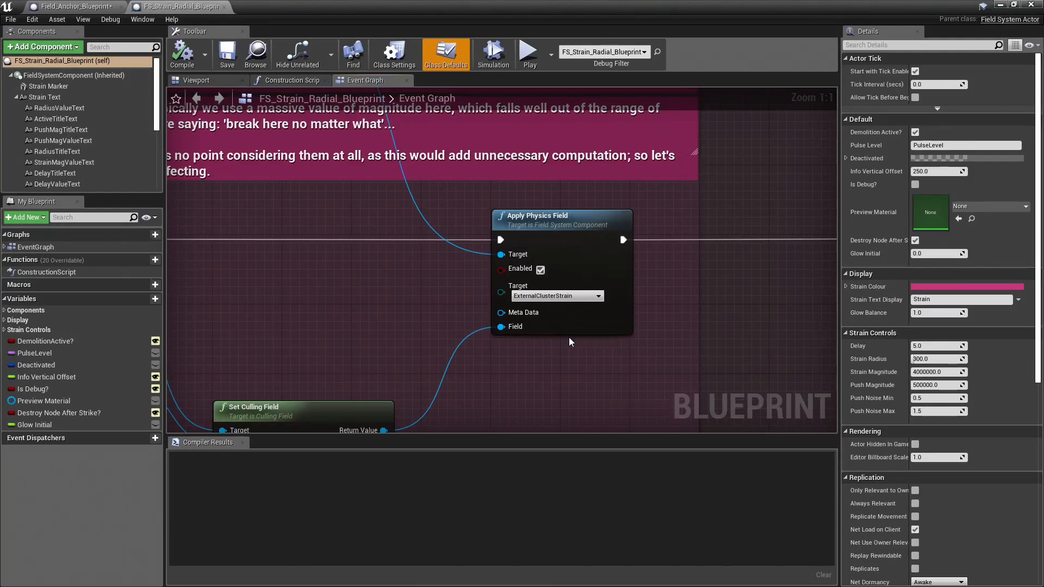
Step: Trace how the Strain Radius and world location feed the two Set Radial Falloff nodes of the strain break
right_drag(282, 377, 545, 266)
scroll(546, 265, down, 3)
right_drag(228, 288, 475, 213)
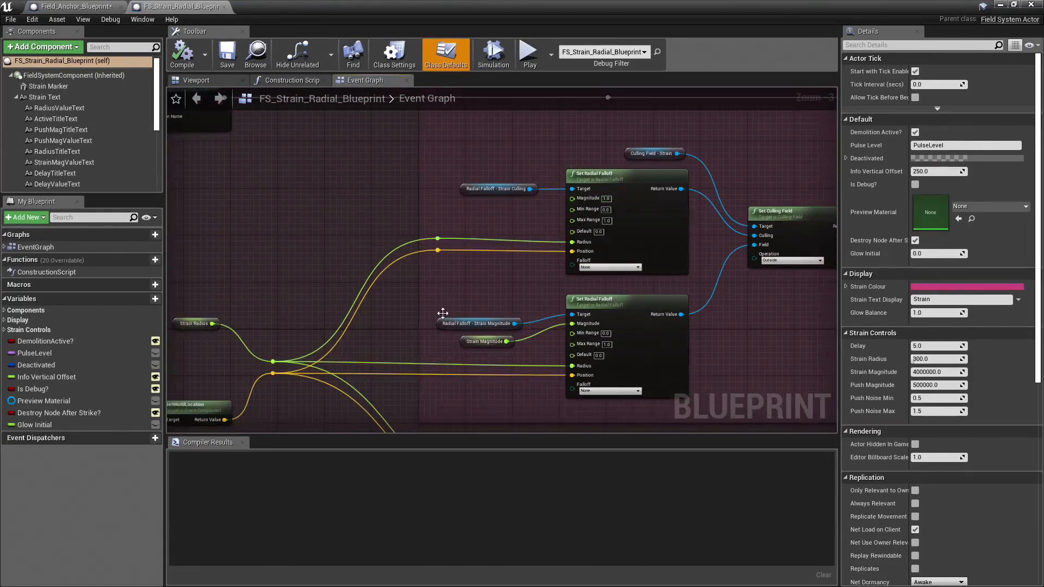
right_drag(282, 337, 432, 232)
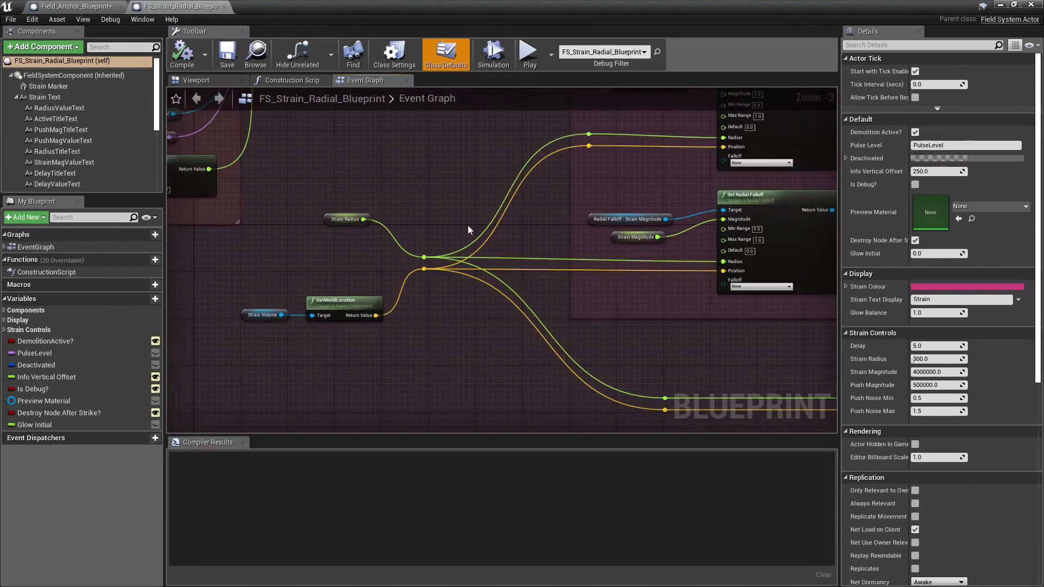
right_drag(652, 208, 570, 235)
right_drag(579, 179, 368, 306)
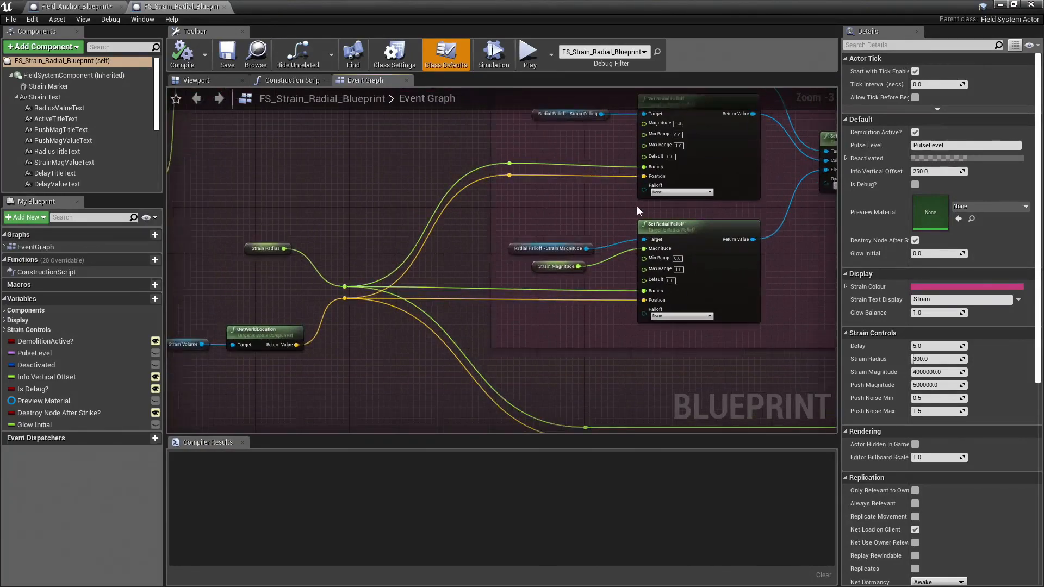
right_drag(609, 148, 350, 236)
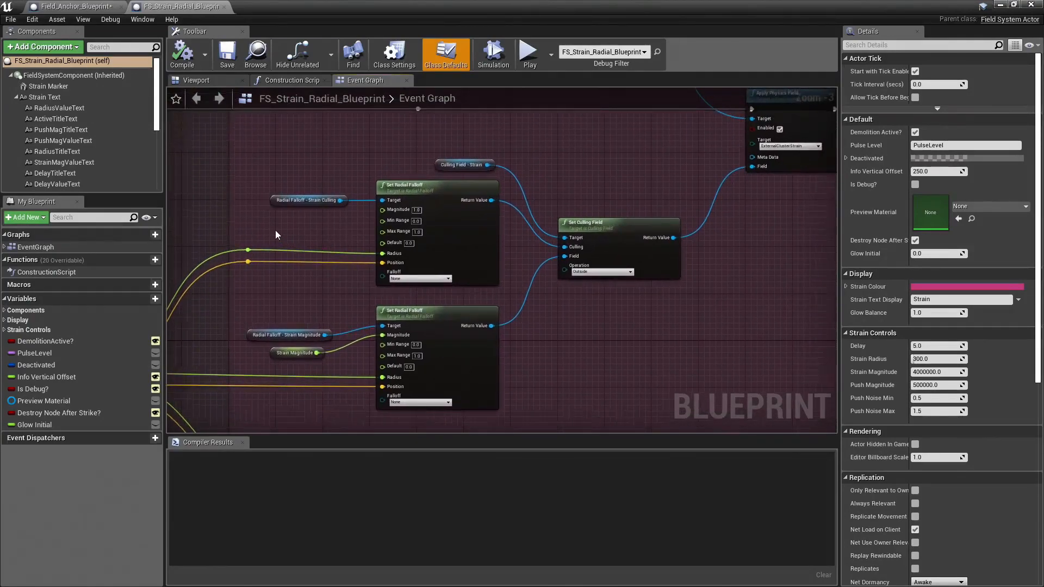
Step: Select the Radial Falloff - Strain Culling node, check the field components, and follow the culling field to its Apply Physics Field node
drag(278, 187, 279, 187)
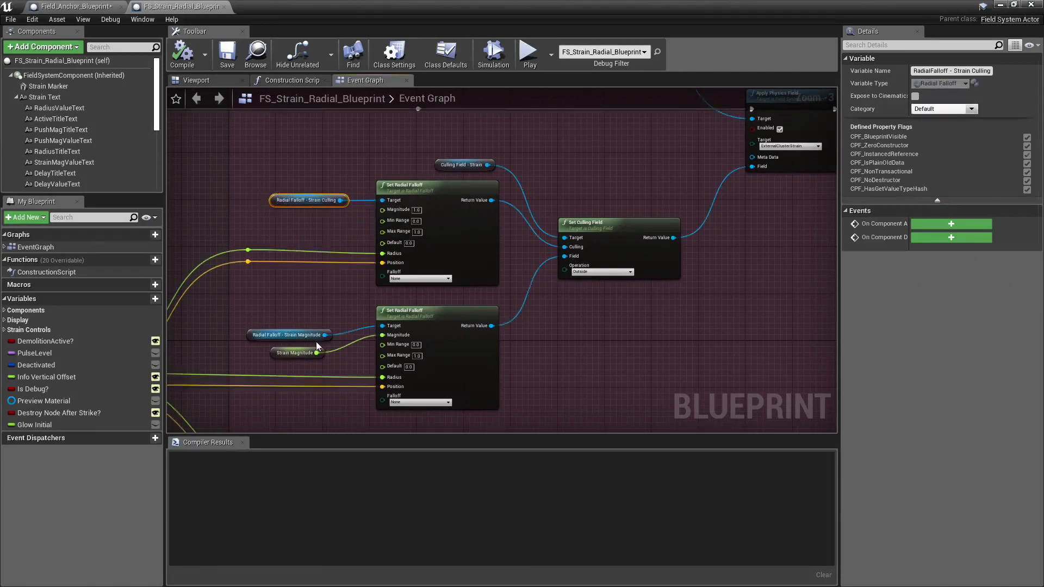
scroll(130, 119, down, 5)
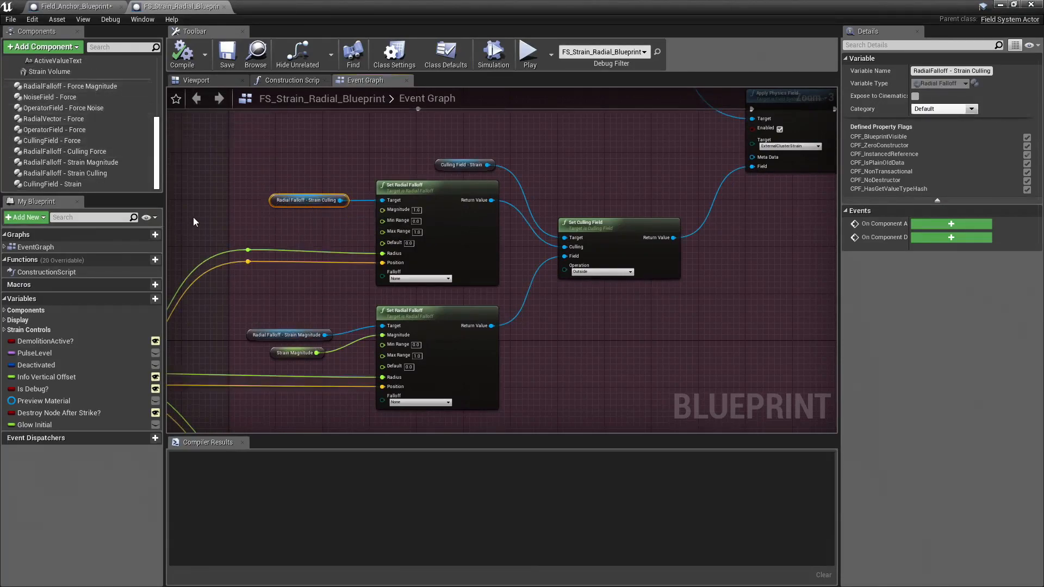
scroll(305, 214, up, 1)
right_drag(311, 215, 369, 210)
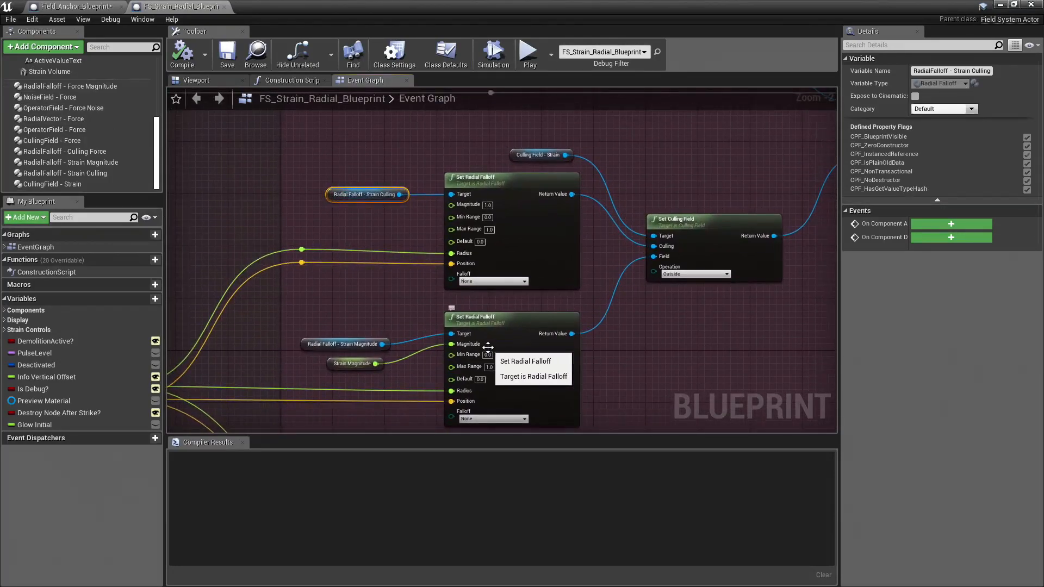
right_drag(387, 228, 363, 212)
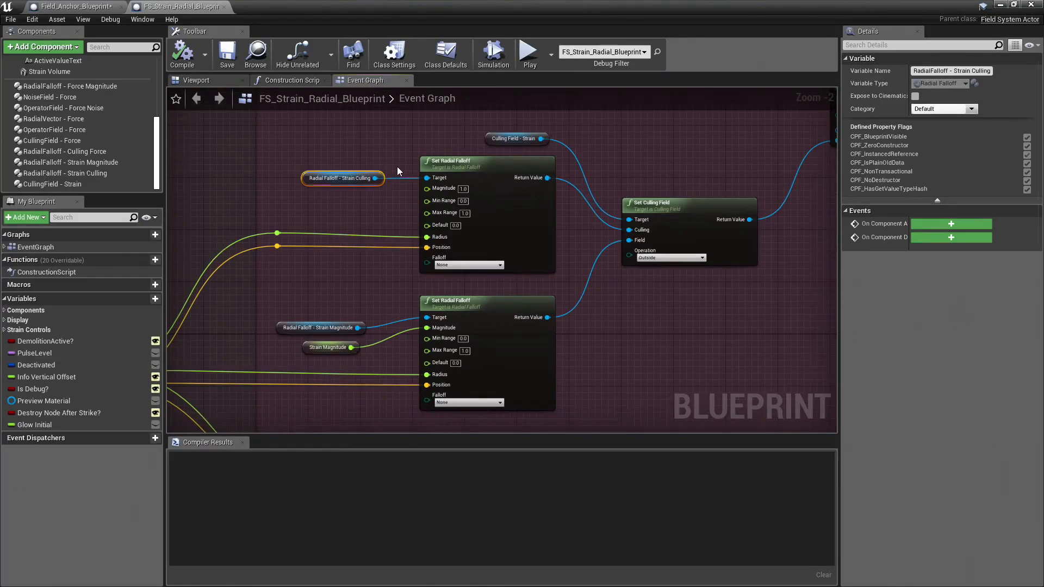
drag(338, 188, 338, 188)
right_drag(731, 304, 695, 307)
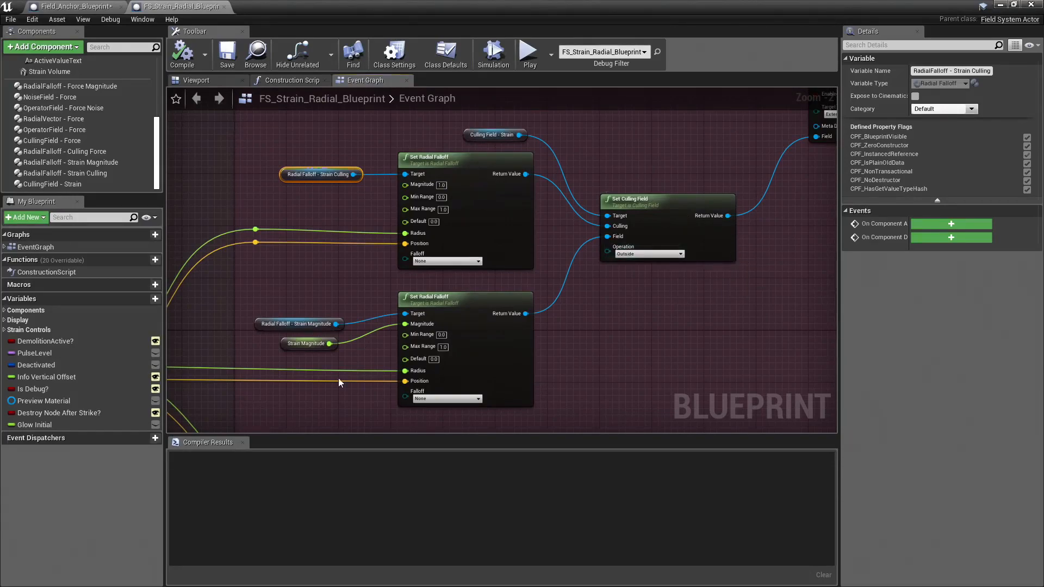
right_drag(683, 319, 472, 368)
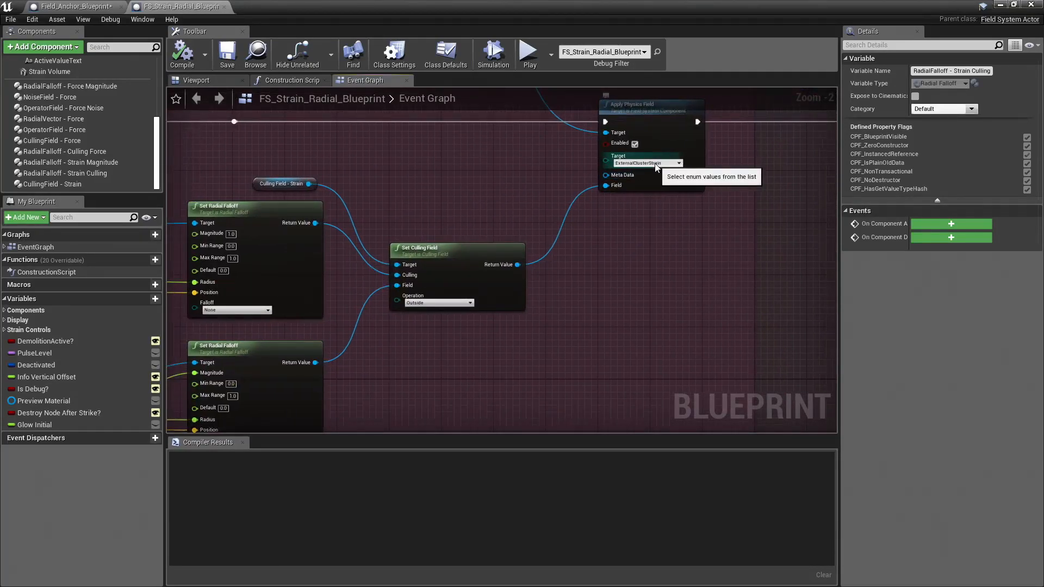
right_drag(710, 296, 564, 277)
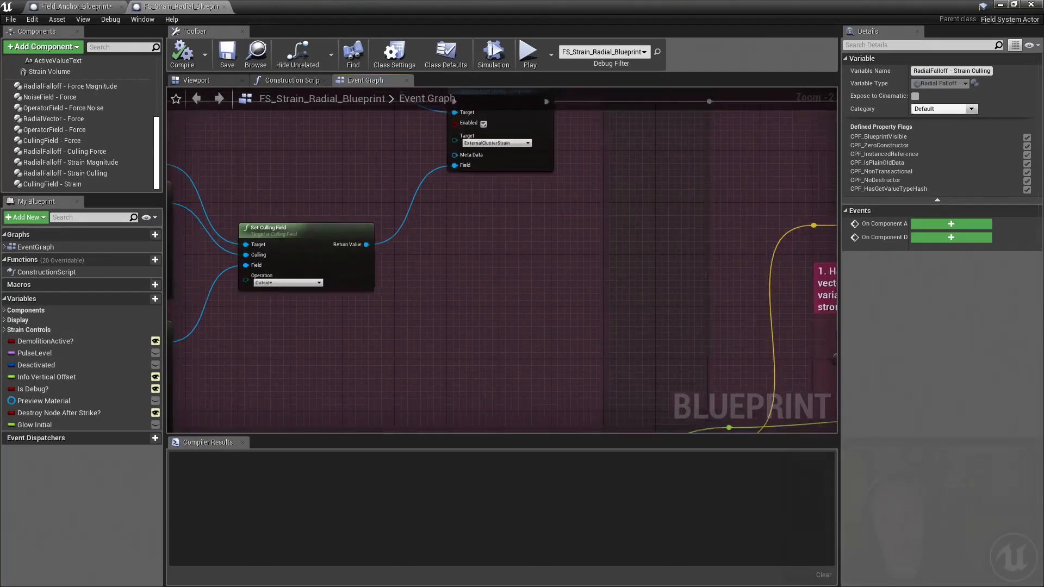
Step: Examine how the explosion step combines the Force Magnitude radial falloff and the noise field in a Set Operator Field node
scroll(564, 277, down, 4)
right_drag(652, 314, 366, 296)
scroll(462, 315, up, 3)
right_drag(467, 376, 503, 308)
scroll(503, 308, up, 1)
right_drag(566, 312, 624, 316)
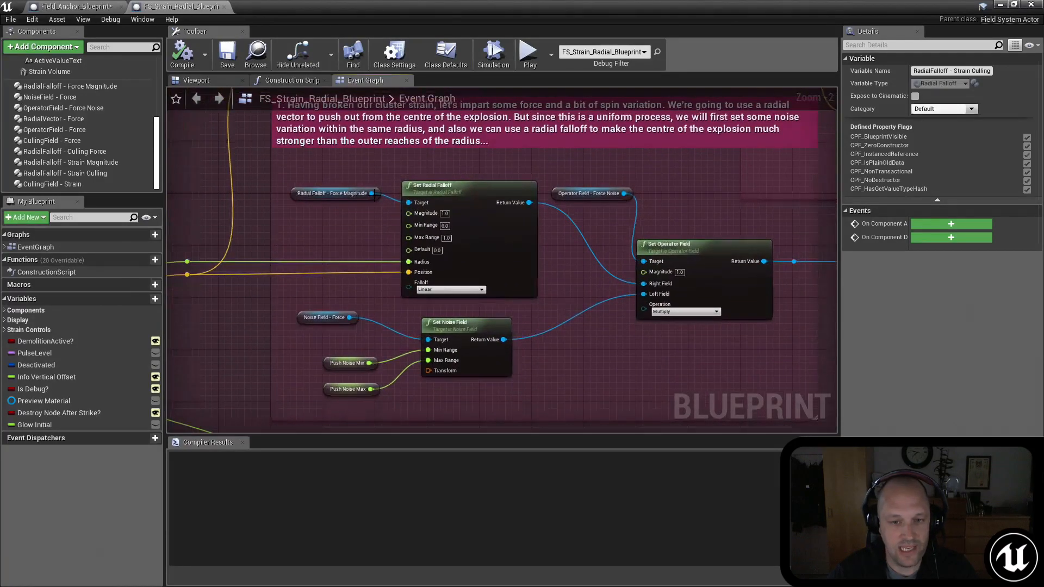
right_drag(433, 304, 467, 258)
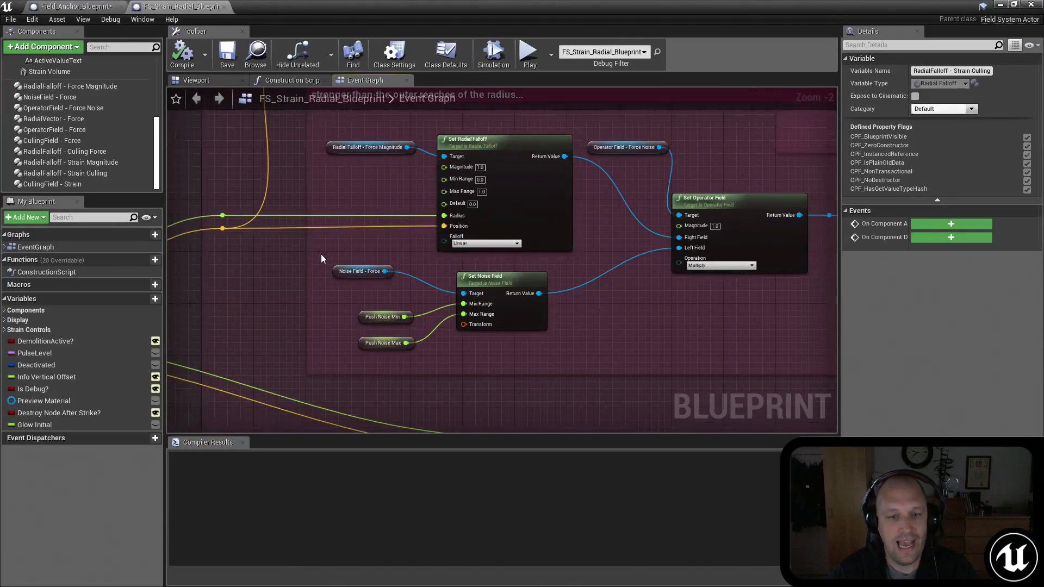
right_drag(604, 137, 536, 151)
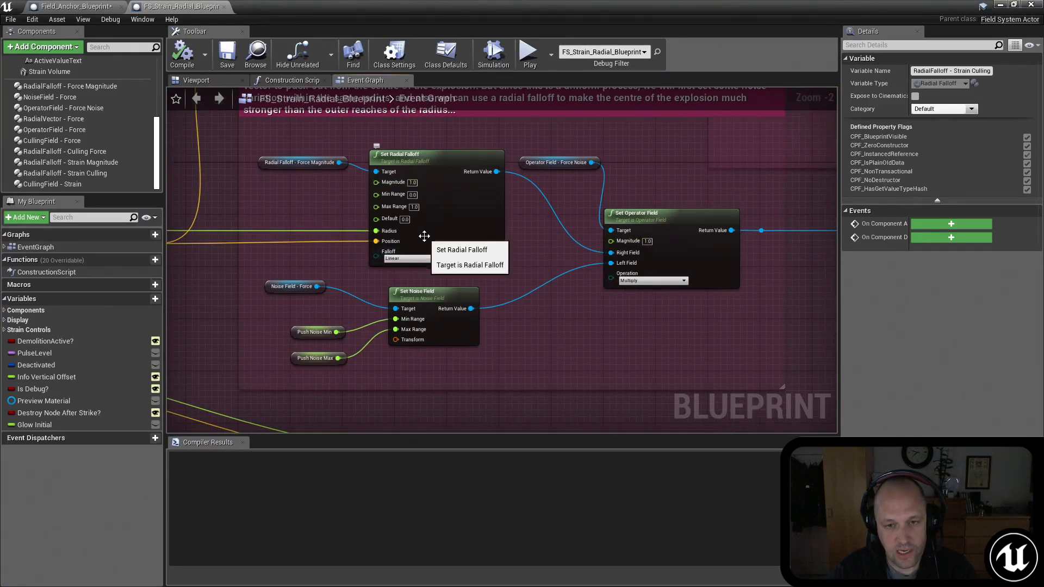
Step: Examine the Set Radial Vector node and the Set Operator Field node that multiplies it with the noise result
right_drag(757, 156, 507, 228)
right_drag(718, 205, 502, 256)
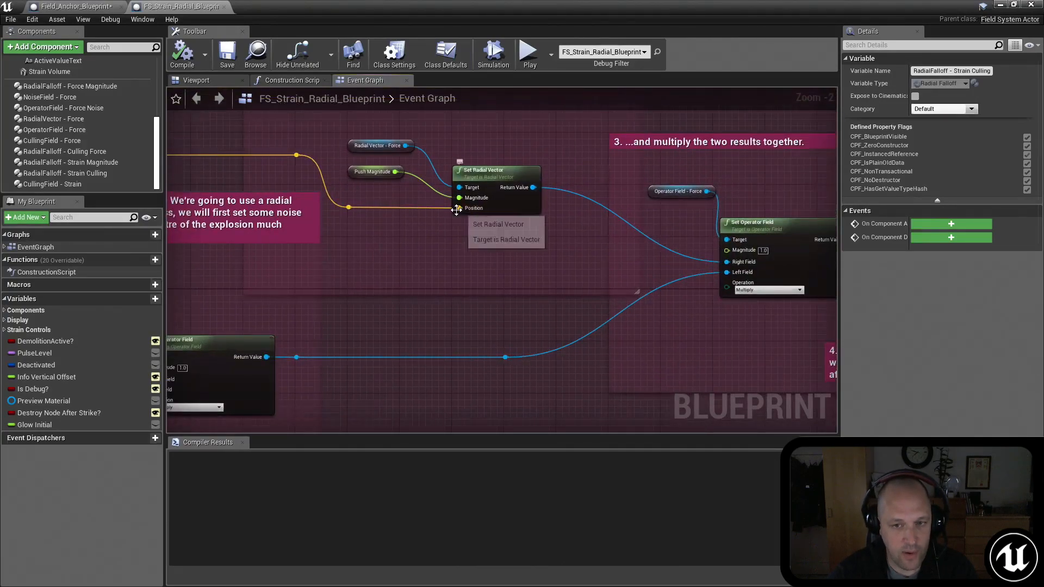
right_drag(364, 260, 409, 255)
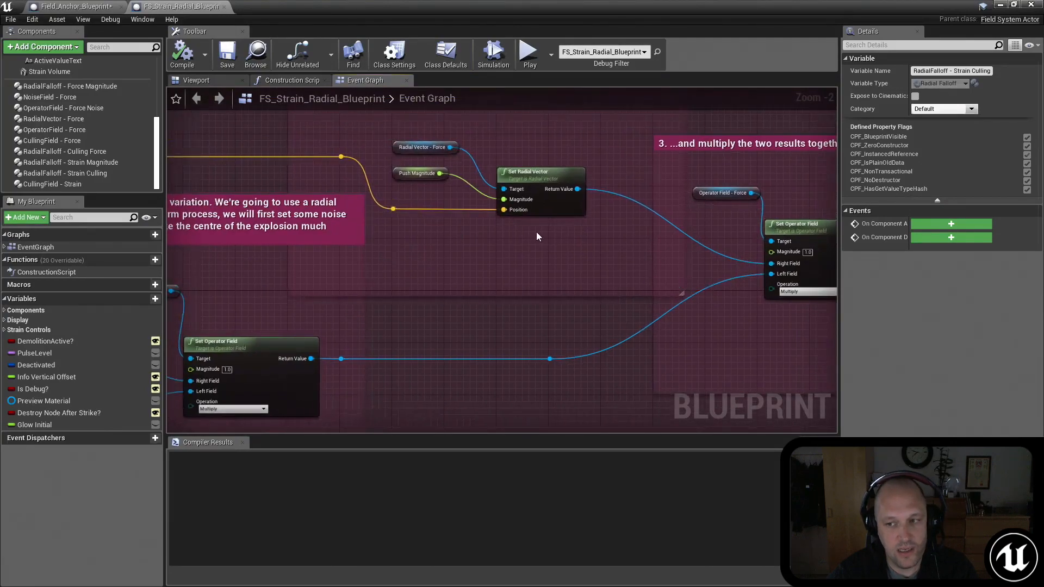
right_drag(393, 329, 506, 227)
scroll(506, 226, down, 2)
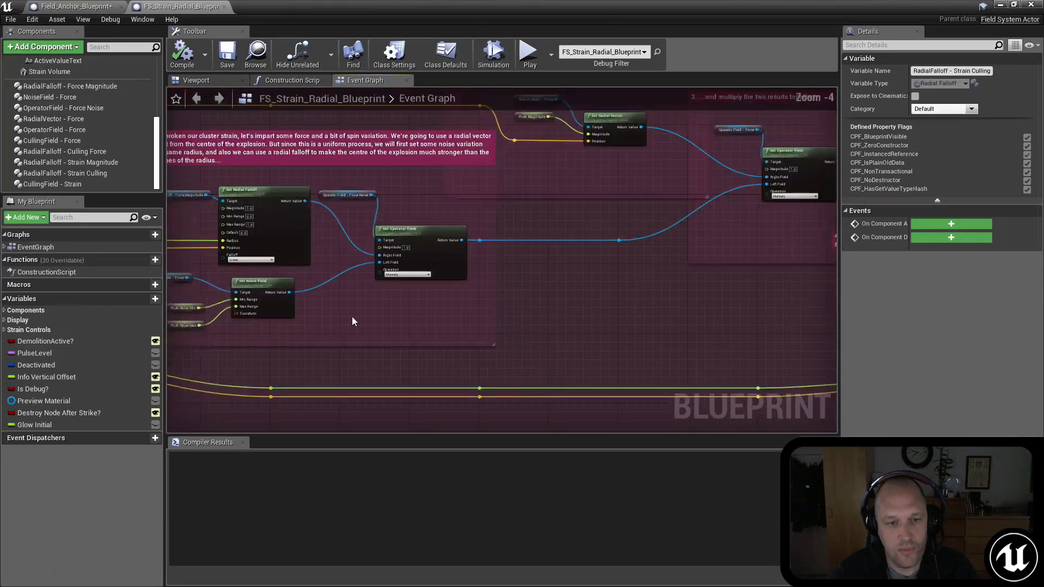
right_drag(677, 177, 493, 217)
right_drag(715, 261, 604, 281)
scroll(586, 263, up, 1)
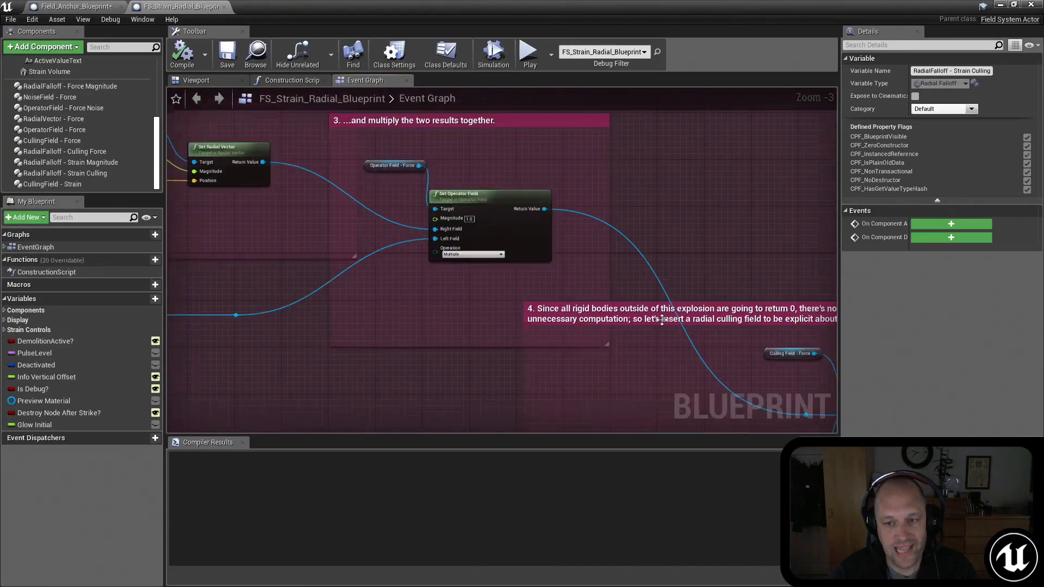
Step: Follow the culled force field to the Apply Physics Field nodes targeting LinearForce and AngularTorque
right_drag(693, 371, 399, 228)
scroll(523, 209, down, 2)
right_drag(689, 143, 469, 311)
scroll(522, 222, up, 4)
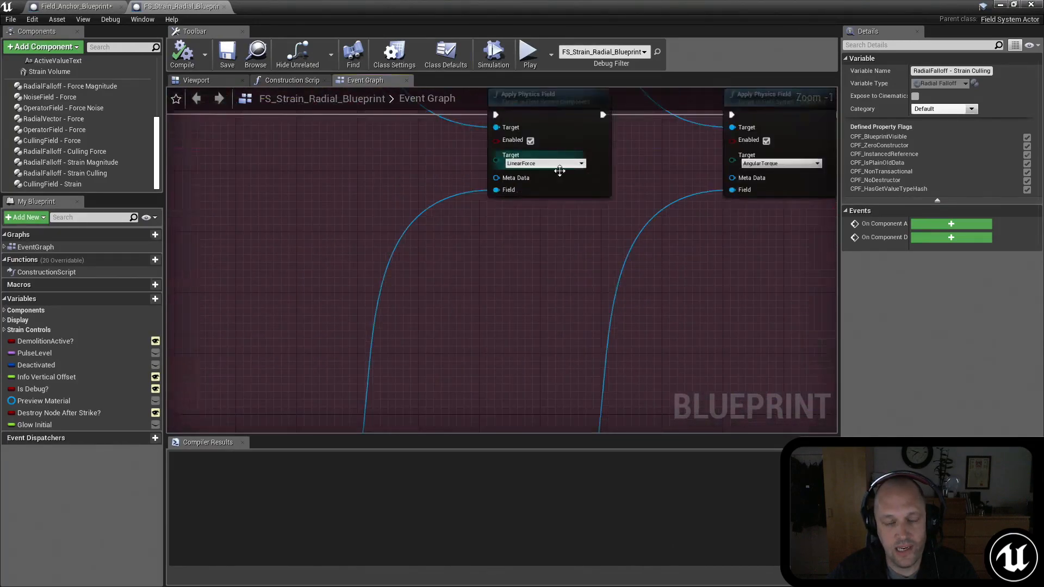
right_drag(478, 213, 474, 247)
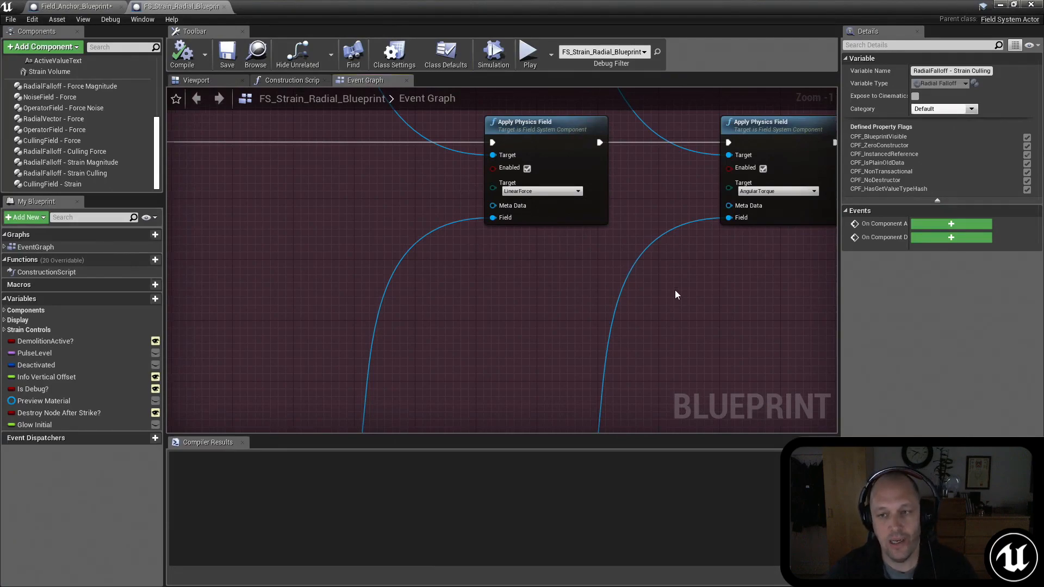
scroll(675, 272, down, 2)
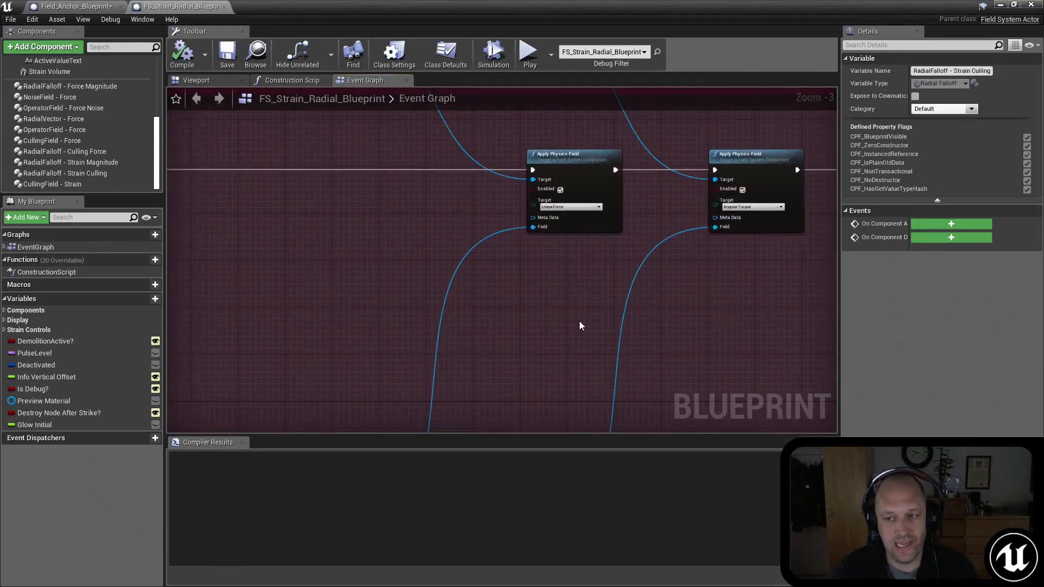
Step: Return to the level editor and run a short play test of the strain field on the column
scroll(471, 344, down, 3)
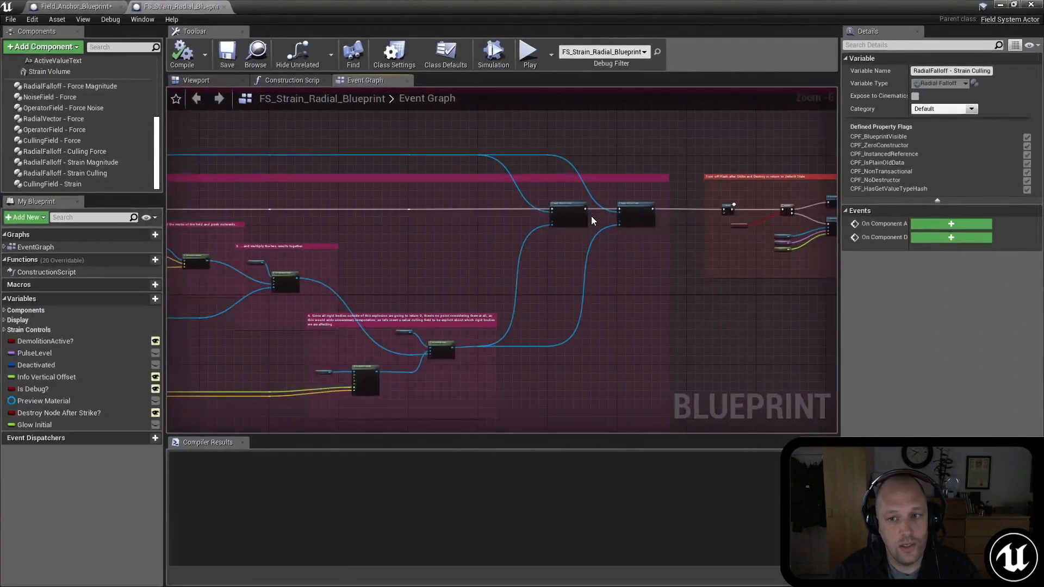
scroll(592, 216, up, 4)
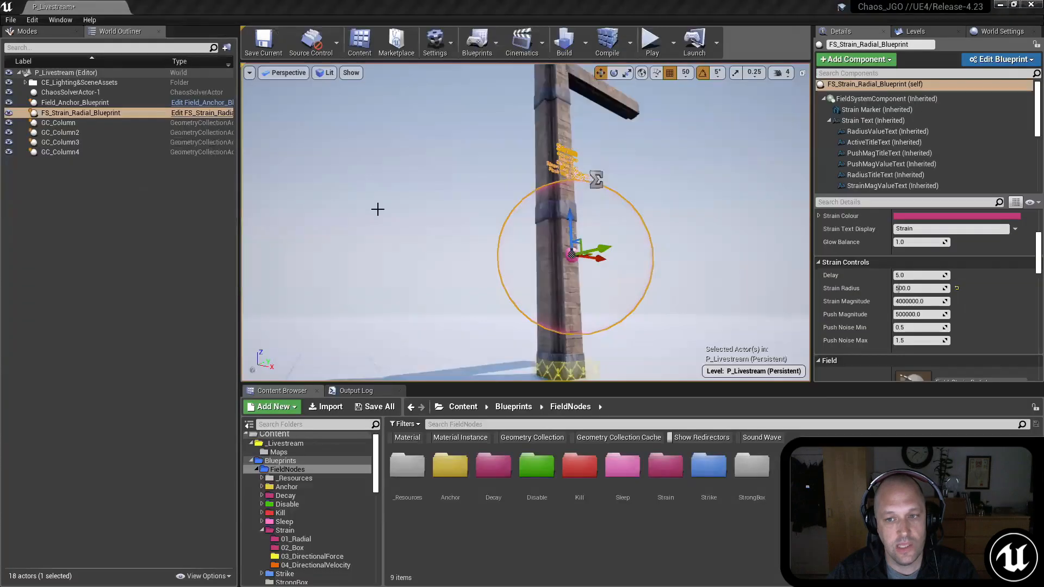
right_drag(377, 210, 378, 210)
click(652, 51)
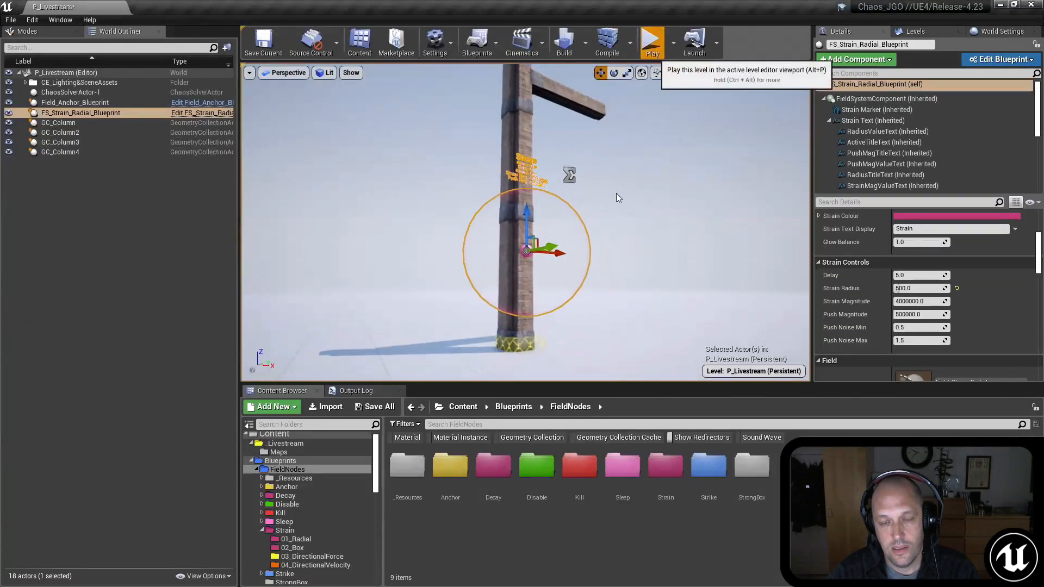
key(Escape)
Step: Select the radial strain field in the level and set its Delay to 3.0
click(531, 262)
scroll(924, 272, down, 3)
click(897, 269)
scroll(918, 314, down, 2)
click(918, 311)
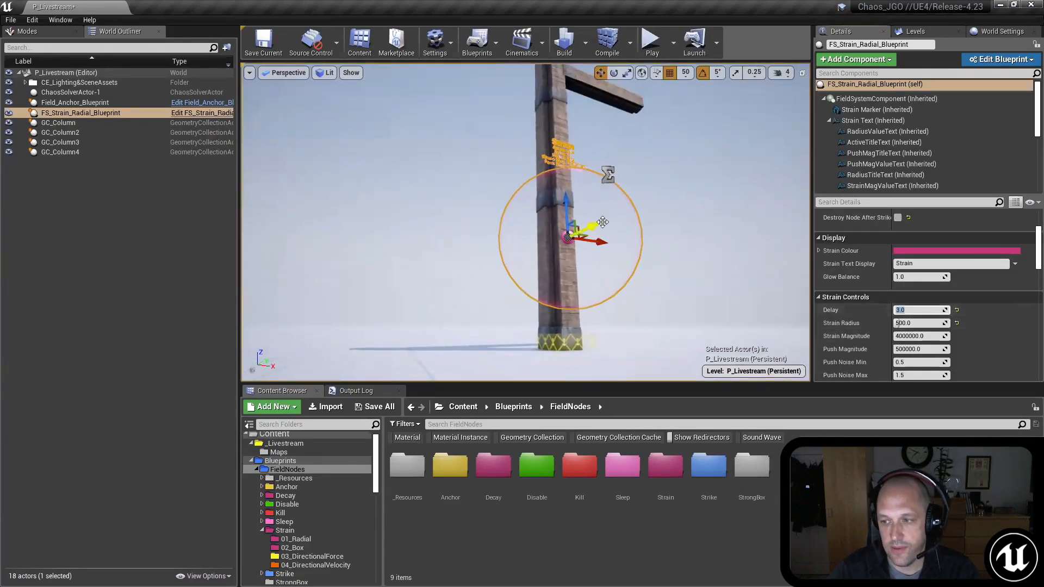
Step: Play the level to watch the radial strain field act on the column, and stop the session
click(693, 152)
click(652, 41)
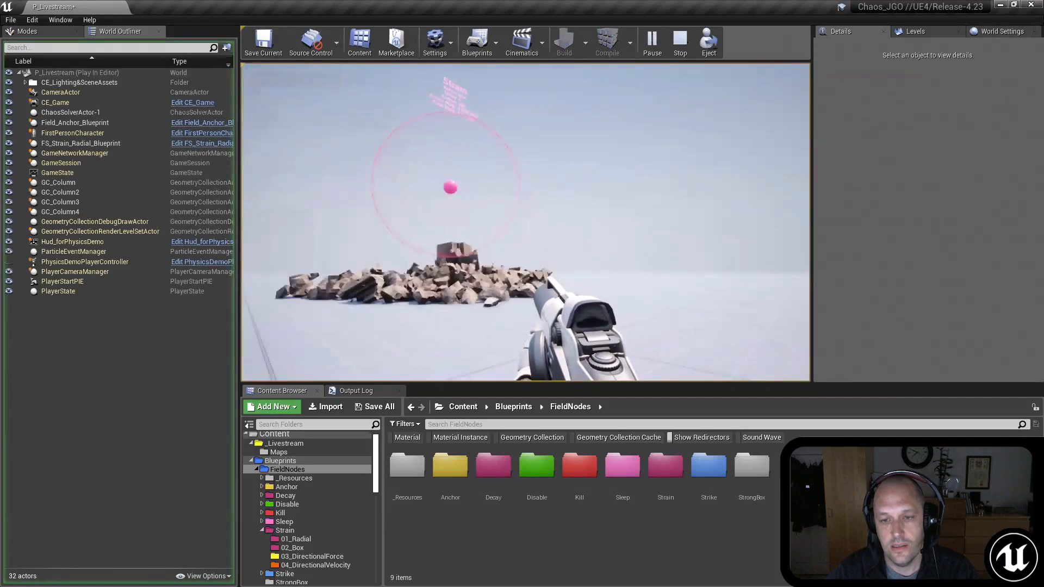
key(w)
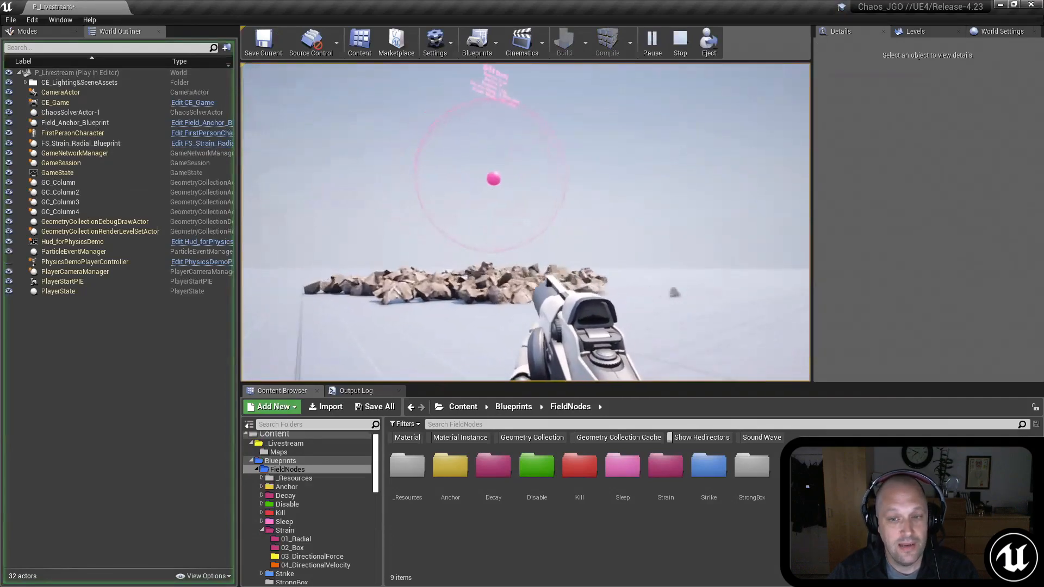
key(s)
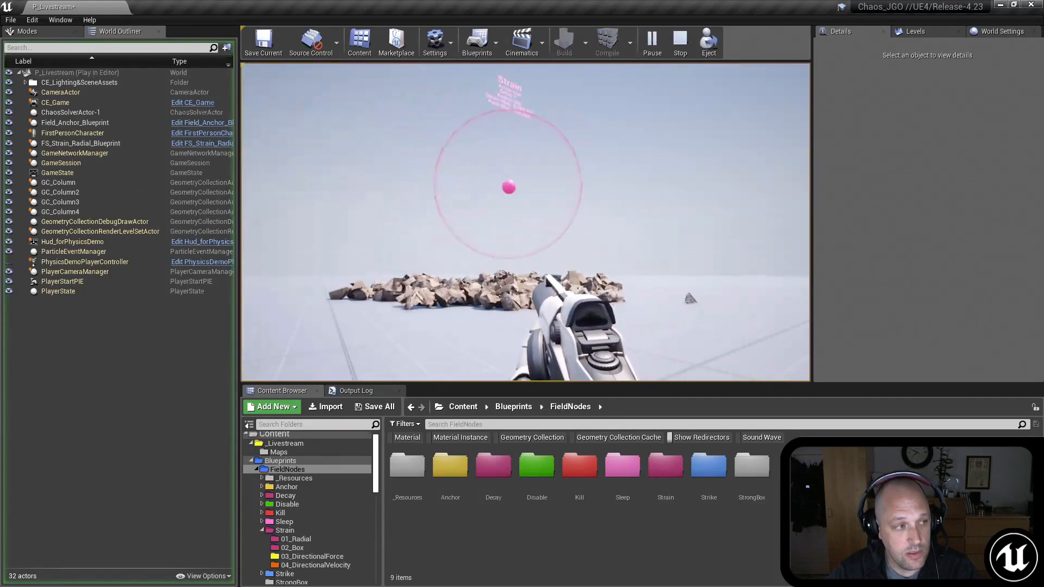
key(Escape)
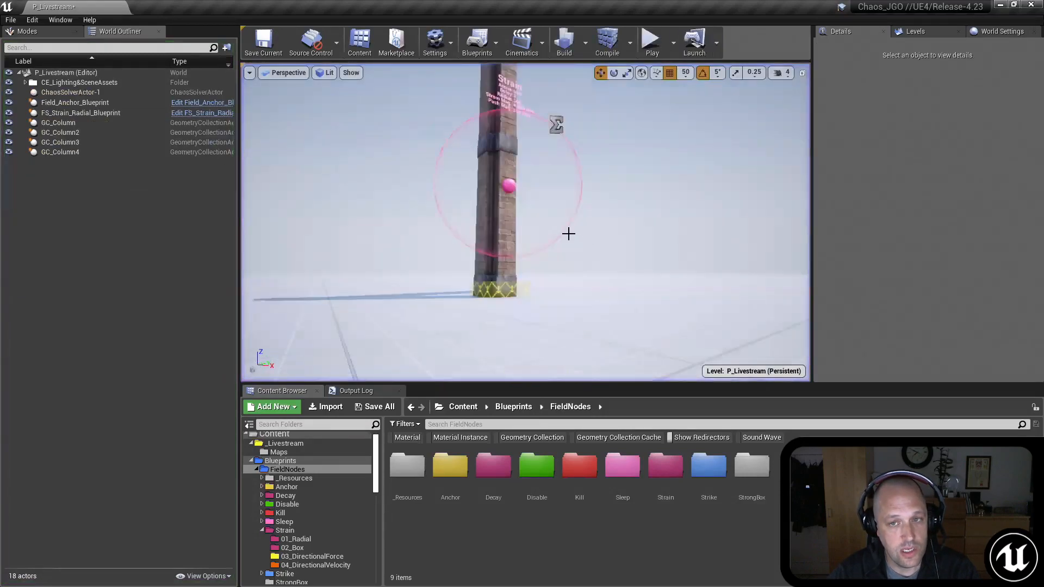
Step: Examine the full column structure and where the strain field sits on it
right_drag(618, 255, 599, 216)
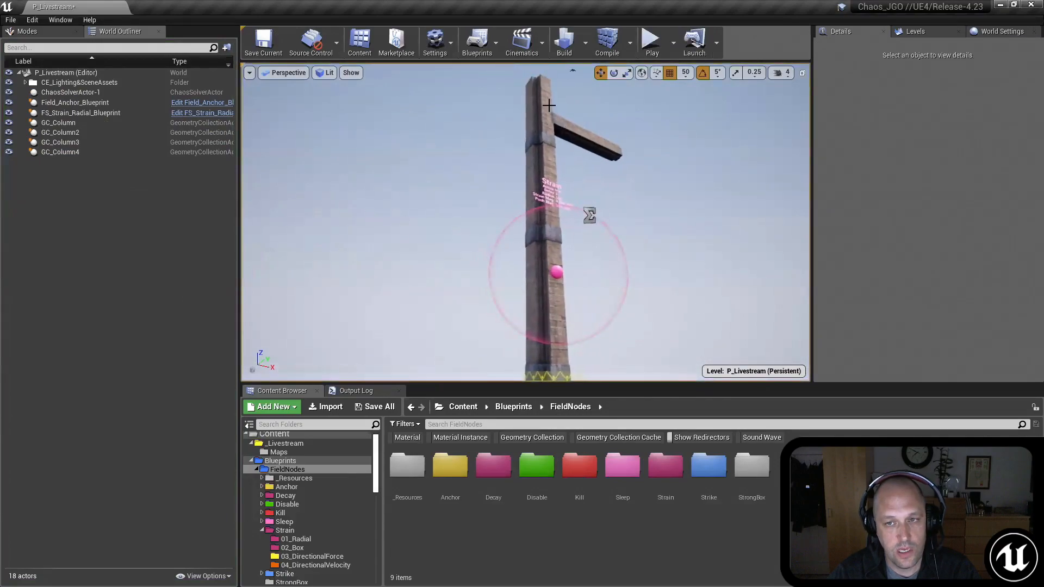
key(s)
right_drag(655, 196, 636, 187)
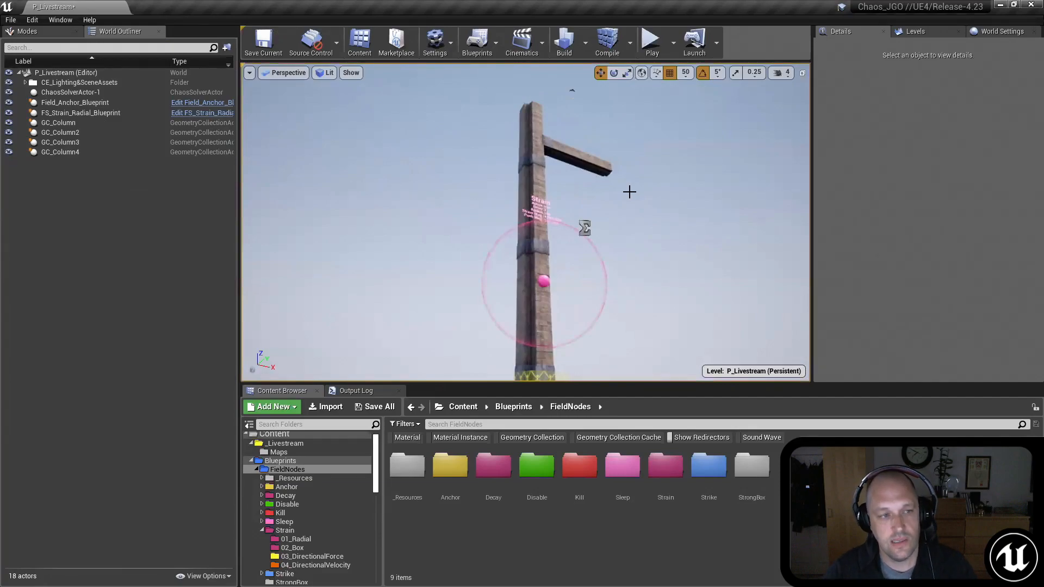
mouse_move(636, 196)
right_down()
mouse_move(644, 307)
mouse_move(634, 196)
right_up()
key(w)
key(w)
key(s)
key(d)
Step: Select the radial strain field and raise it slightly along the column
click(566, 190)
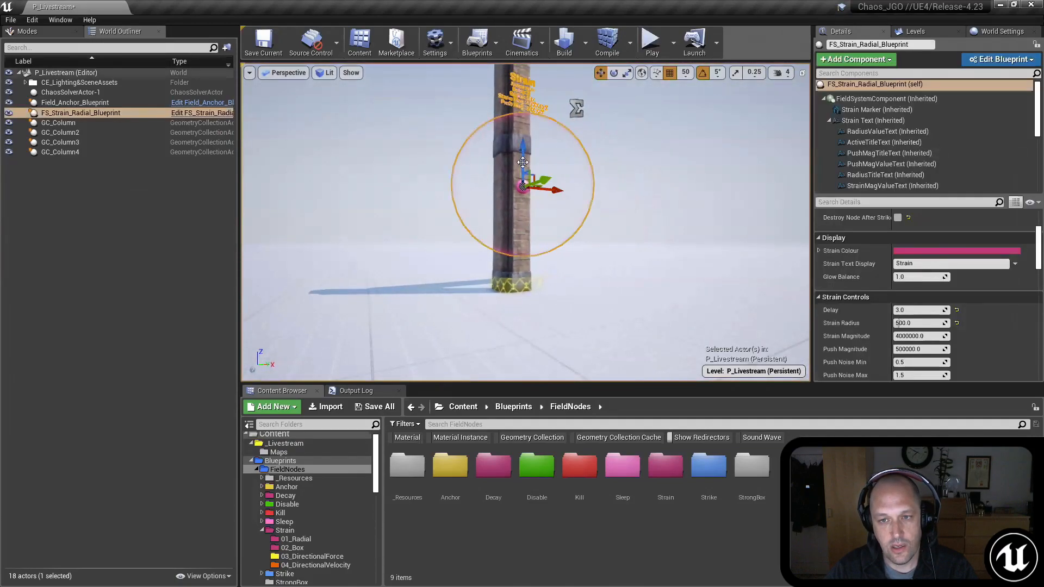
drag(523, 162, 521, 143)
right_drag(536, 207, 524, 237)
key(w)
key(s)
key(w)
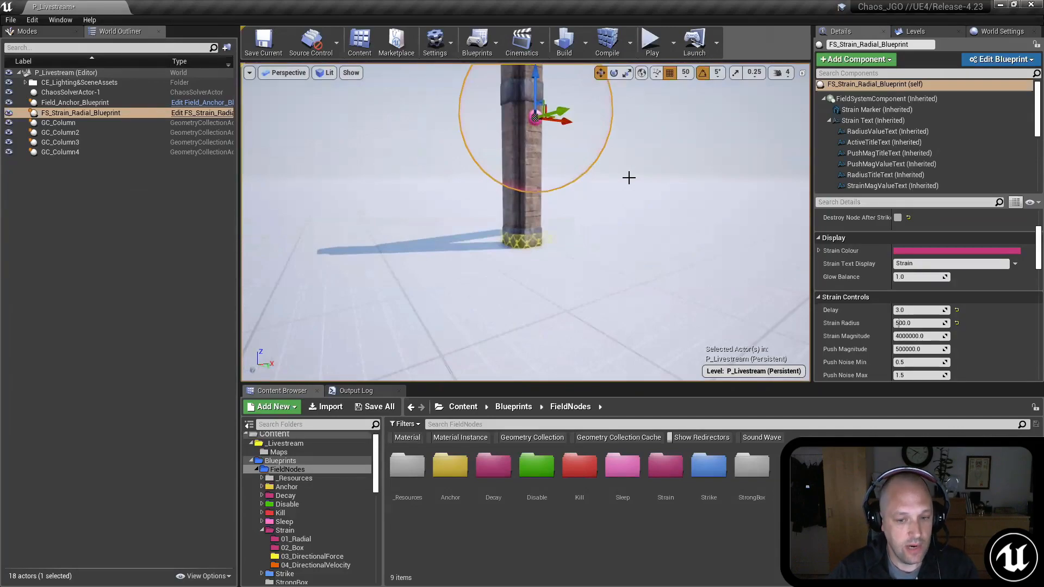
right_drag(524, 237, 528, 205)
key(w)
key(s)
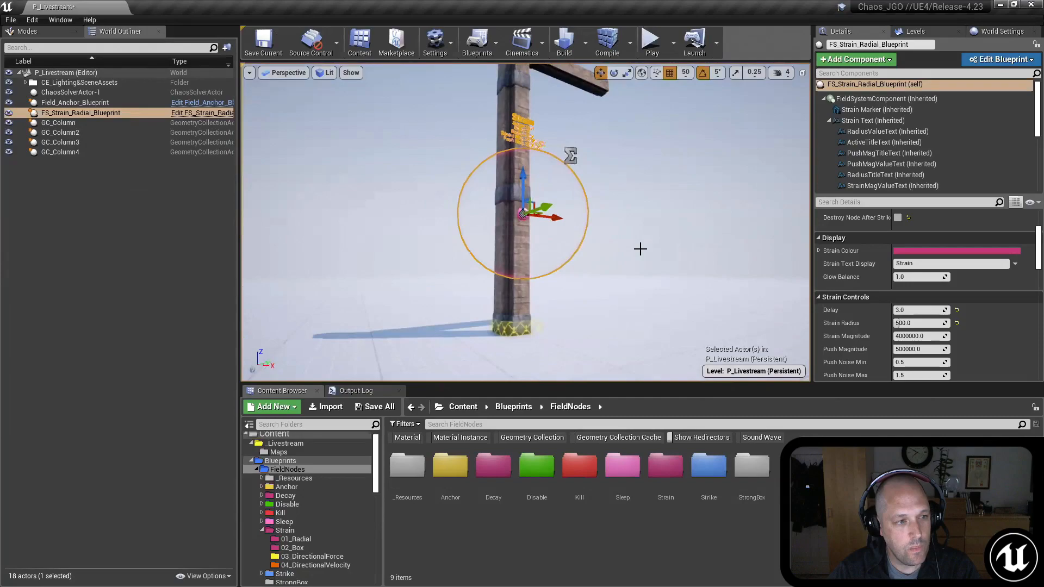
Step: Create a Field System asset named Field_Disable in the _Livestream folder
click(285, 443)
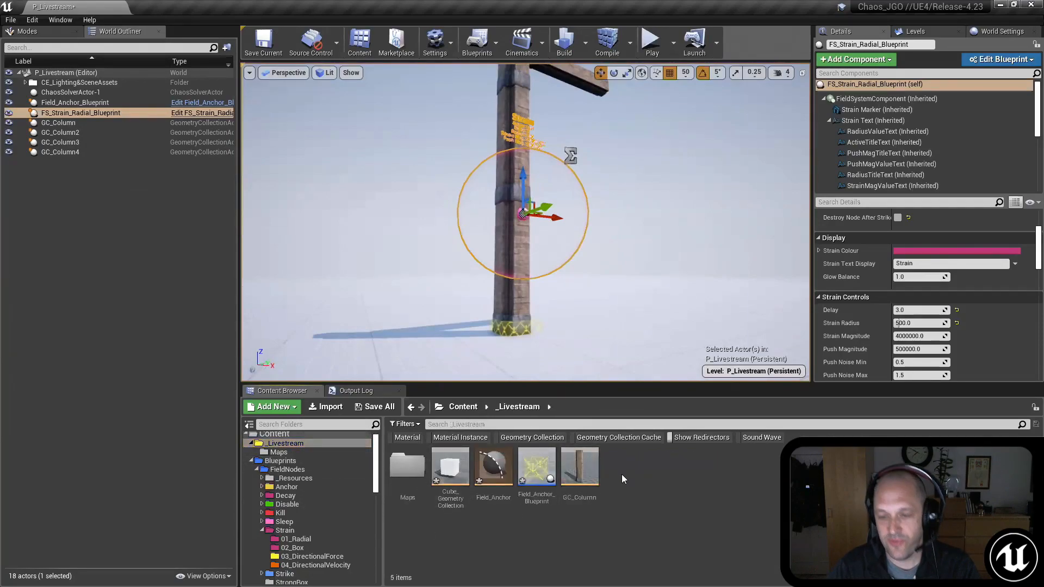
right_click(622, 474)
mouse_move(643, 441)
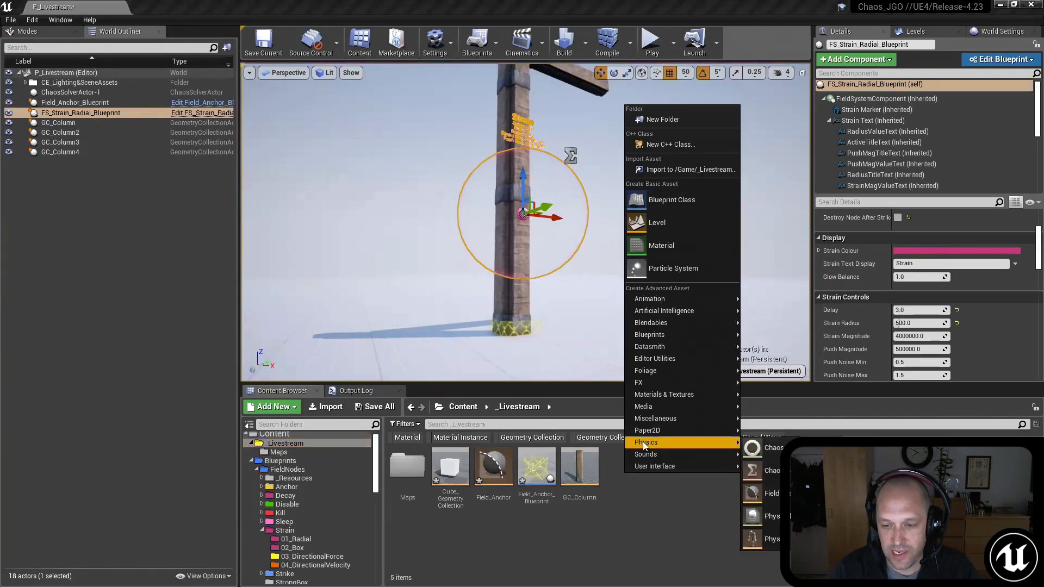
click(772, 494)
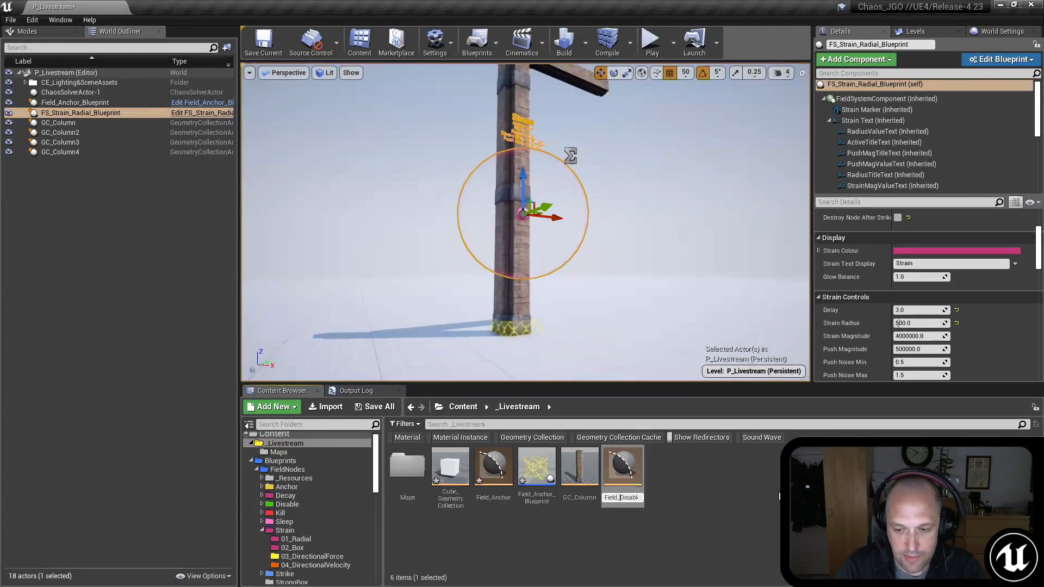
key(Return)
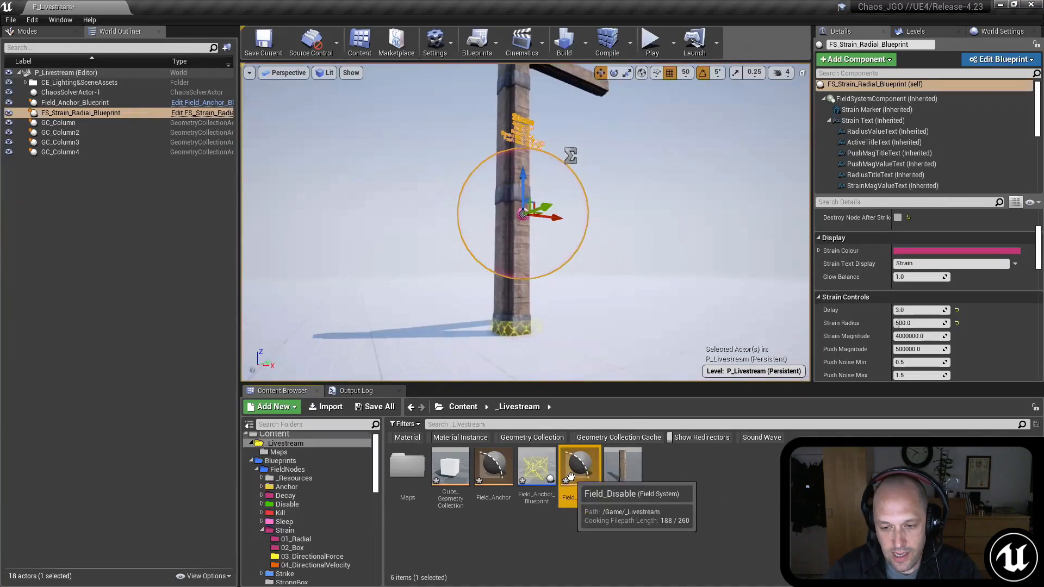
Step: Save the Field_Anchor, Field_Anchor_Blueprint and Field_Disable assets together
ctrl+click(493, 466)
ctrl+click(537, 466)
right_click(578, 470)
click(623, 318)
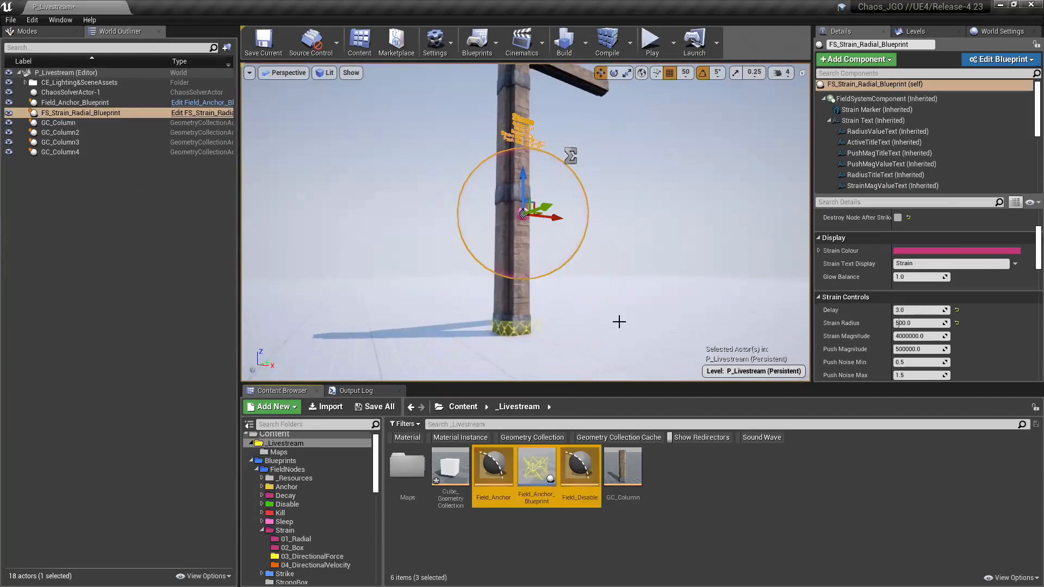
click(691, 530)
Step: Place Field_Disable in the level beside the column base and convert it to Field_Disable_Blueprint in the _Livestream folder
click(581, 466)
drag(582, 463, 462, 354)
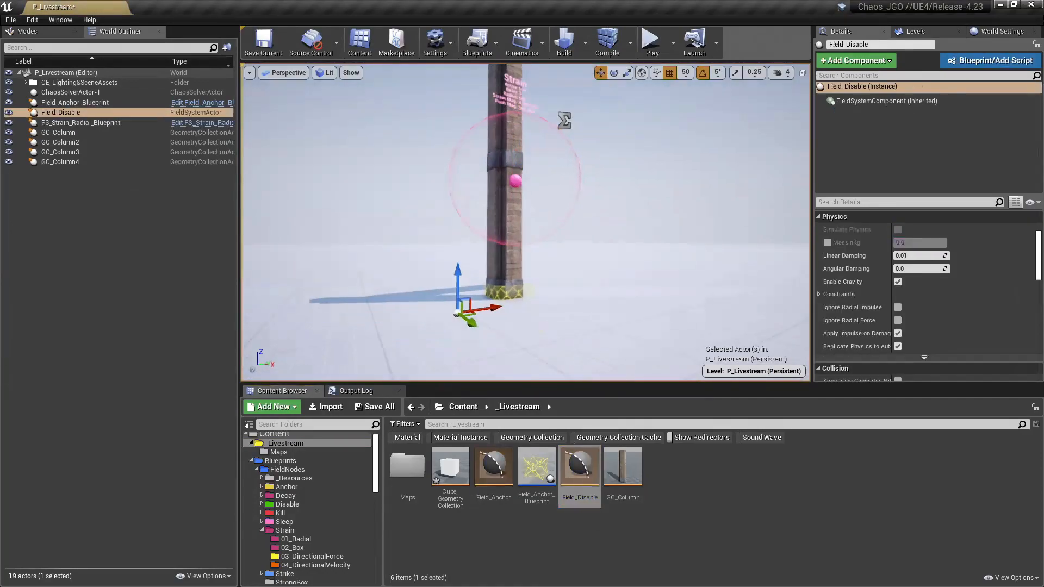
click(977, 60)
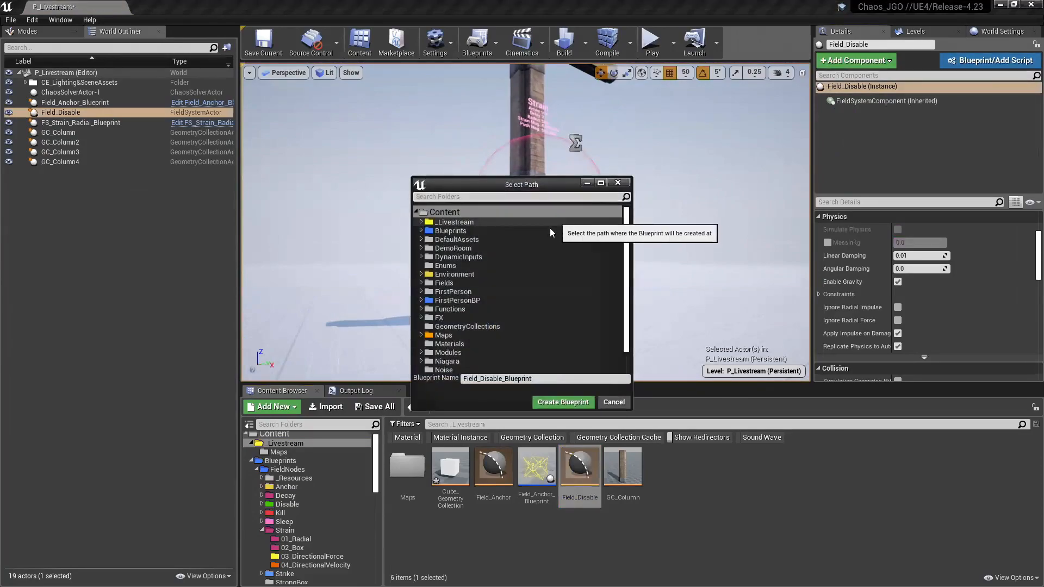
click(455, 222)
click(562, 402)
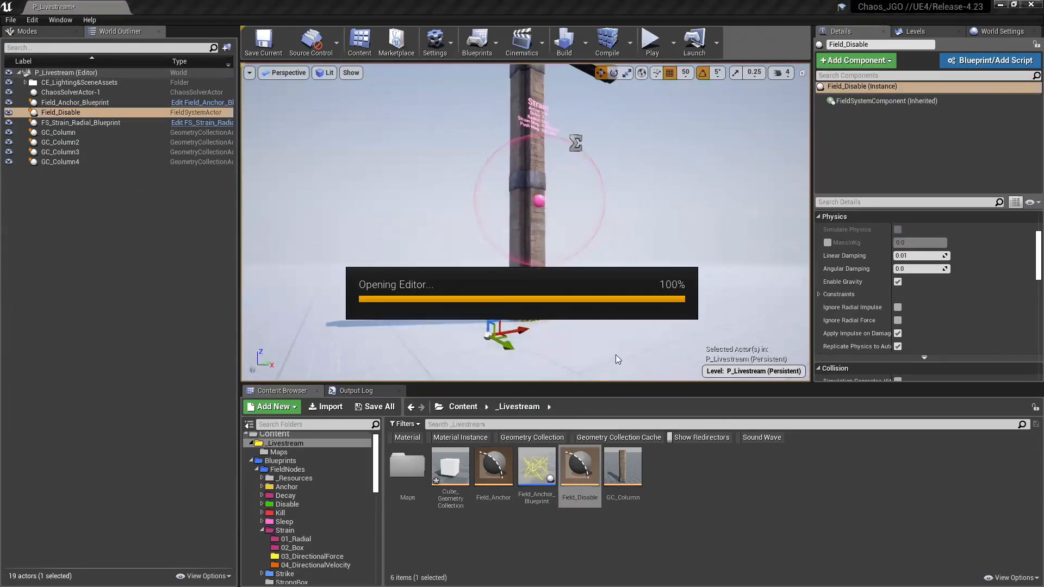
mouse_move(645, 222)
right_down()
mouse_move(657, 254)
mouse_move(636, 234)
right_up()
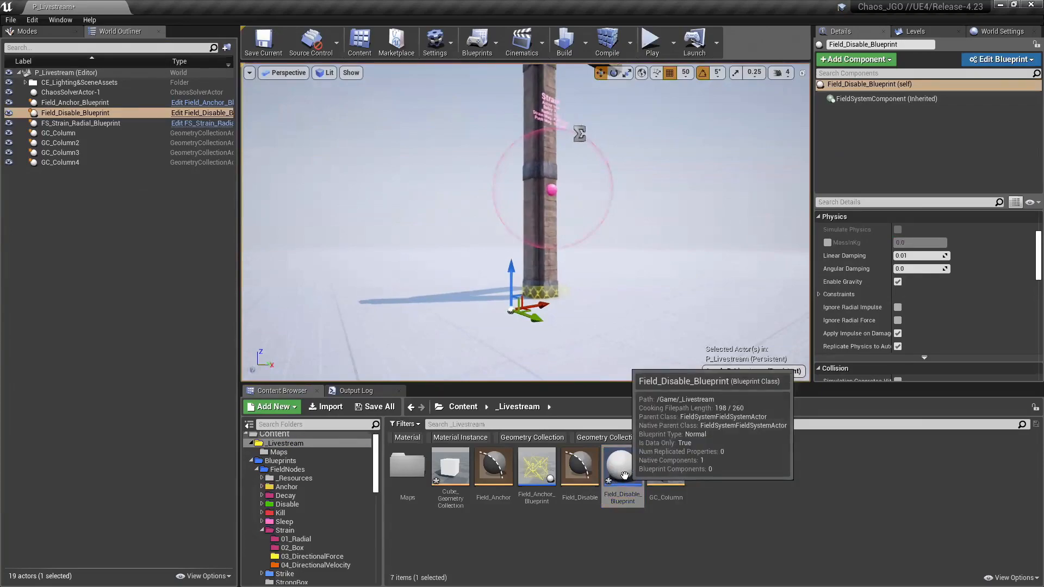
Step: Raise the Field_Disable_Blueprint actor slightly above the ground and open its Blueprint's Event Graph
click(624, 476)
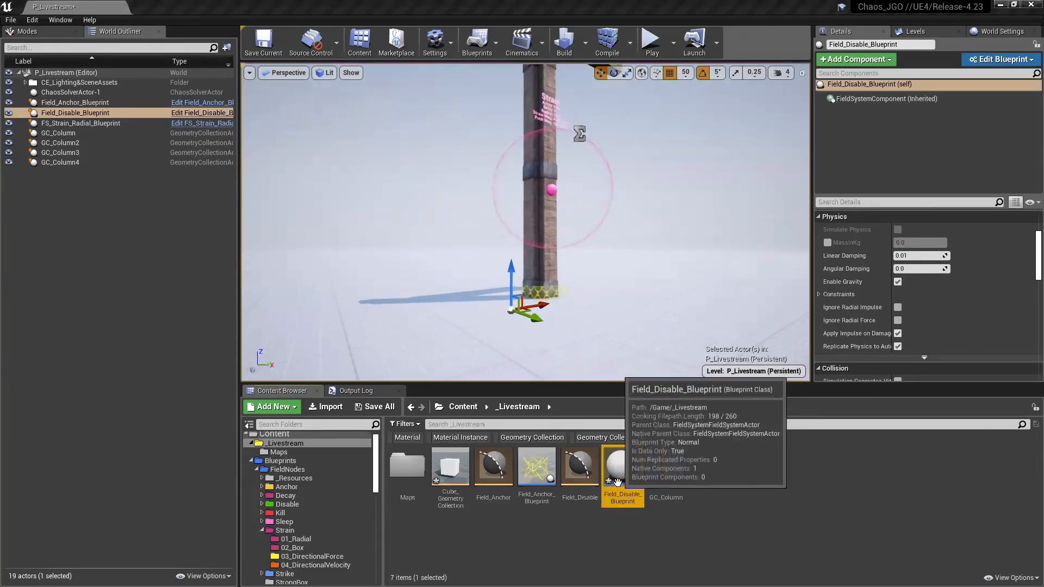
drag(512, 278, 505, 233)
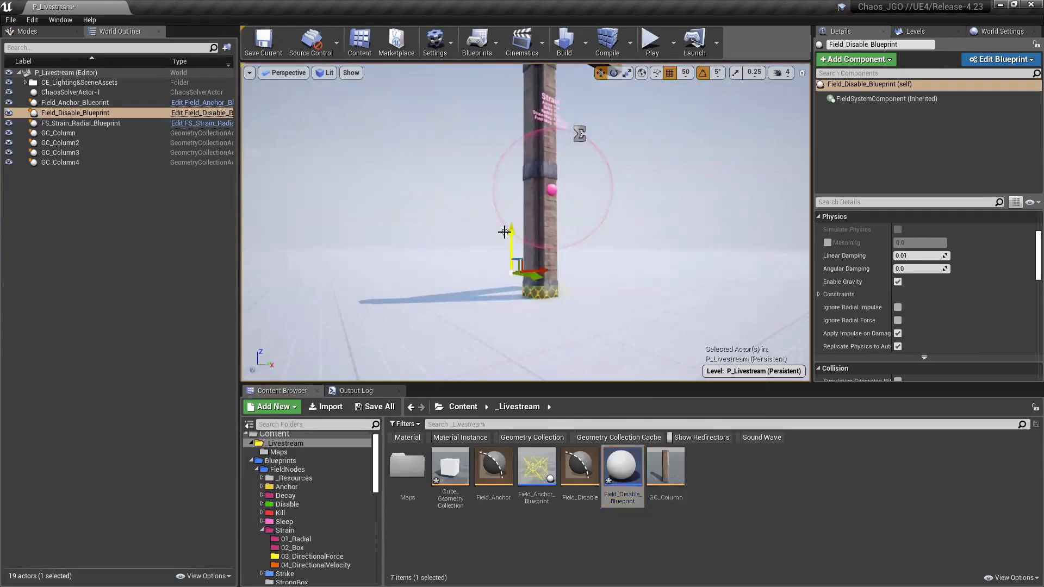
click(617, 479)
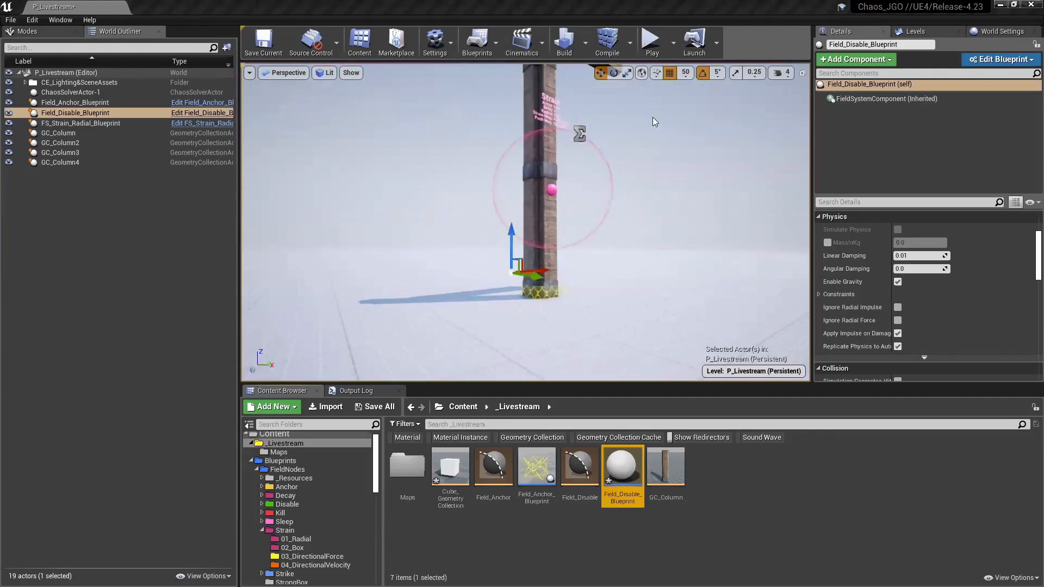
double_click(624, 118)
right_drag(501, 261, 461, 220)
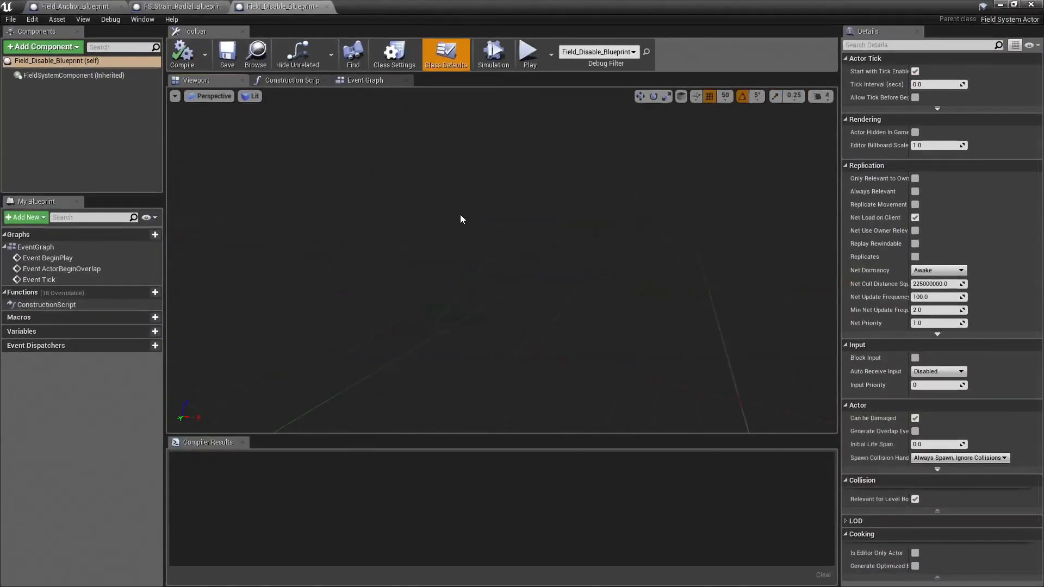
click(365, 80)
right_drag(690, 291, 503, 270)
scroll(598, 271, down, 2)
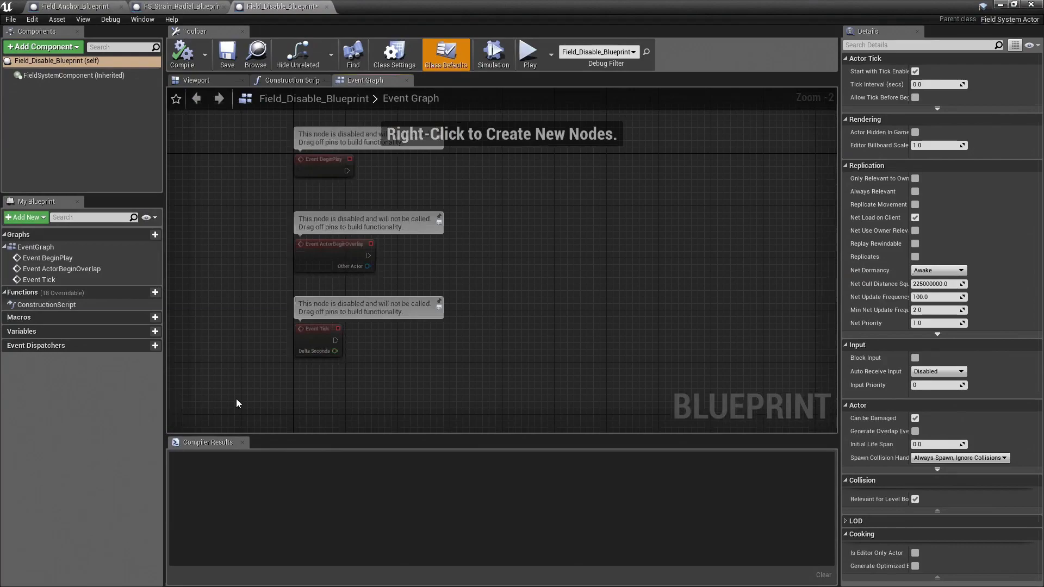
Step: Add a Field System Component reference to the Event Graph and connect it to a new Apply Physics Field node
right_drag(430, 348, 429, 298)
drag(74, 75, 471, 191)
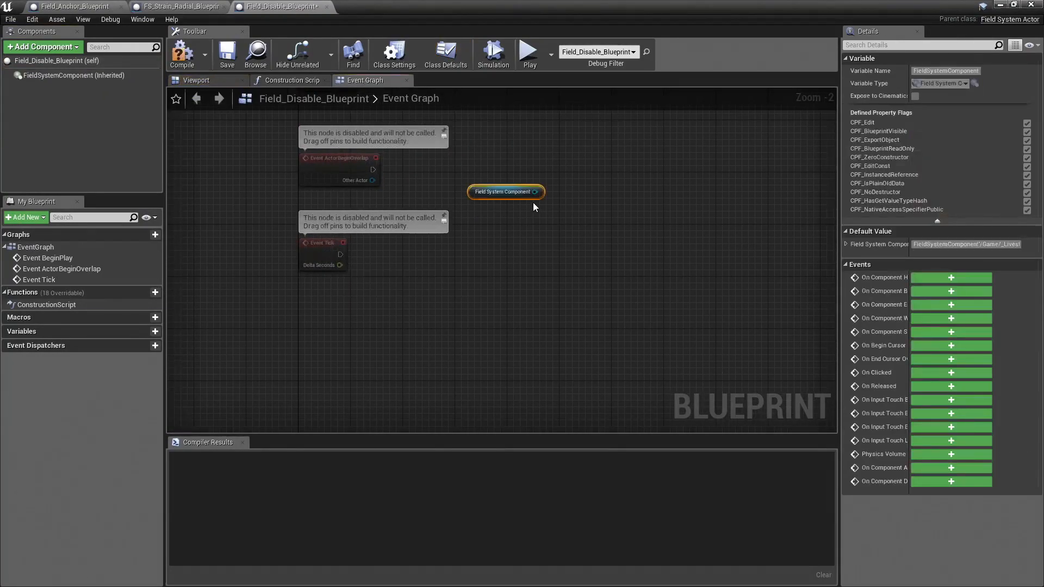
drag(536, 192, 576, 247)
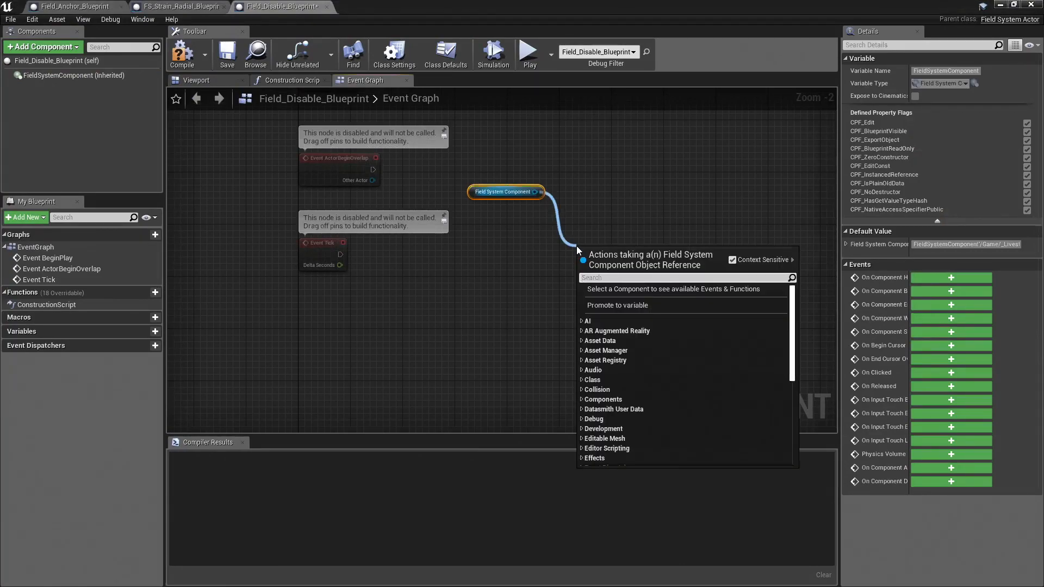
text(apply)
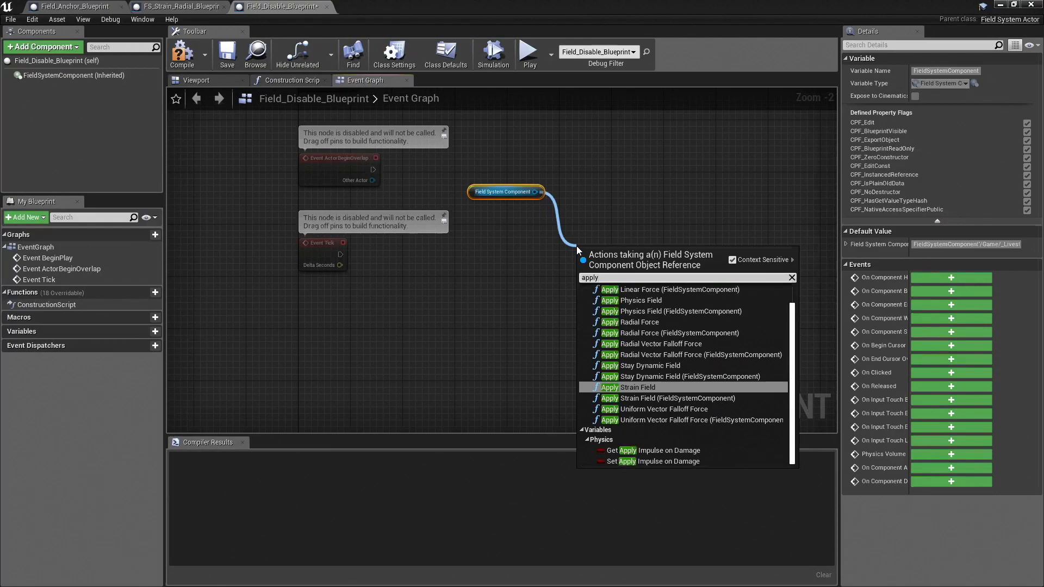
click(648, 301)
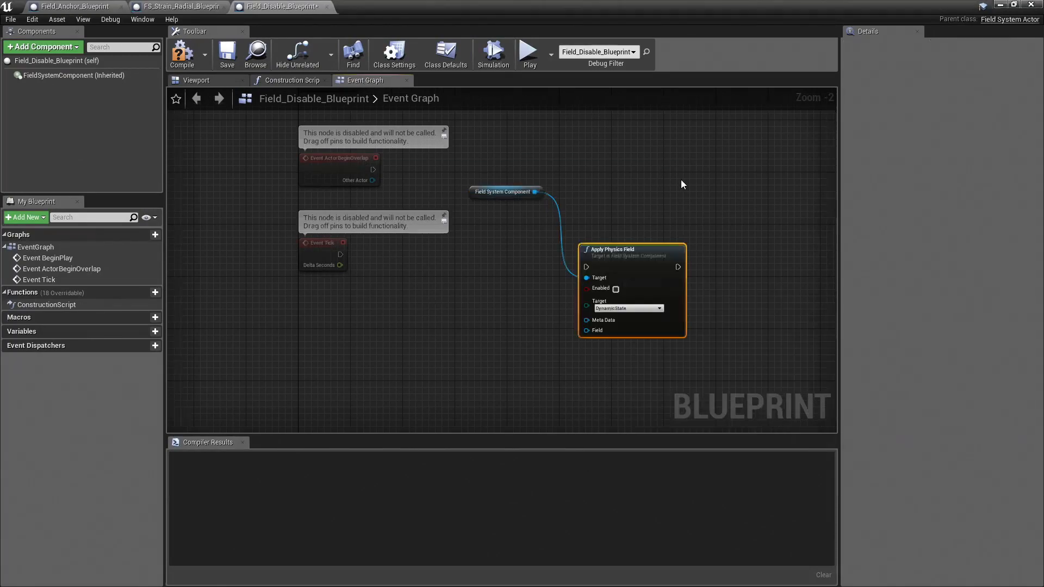
Step: Connect Event Tick's execution output to the Apply Physics Field node and move that node clear of the events
right_drag(681, 179, 606, 158)
drag(555, 225, 634, 226)
drag(266, 234, 680, 216)
mouse_move(627, 193)
right_down()
mouse_move(609, 142)
mouse_move(610, 185)
right_up()
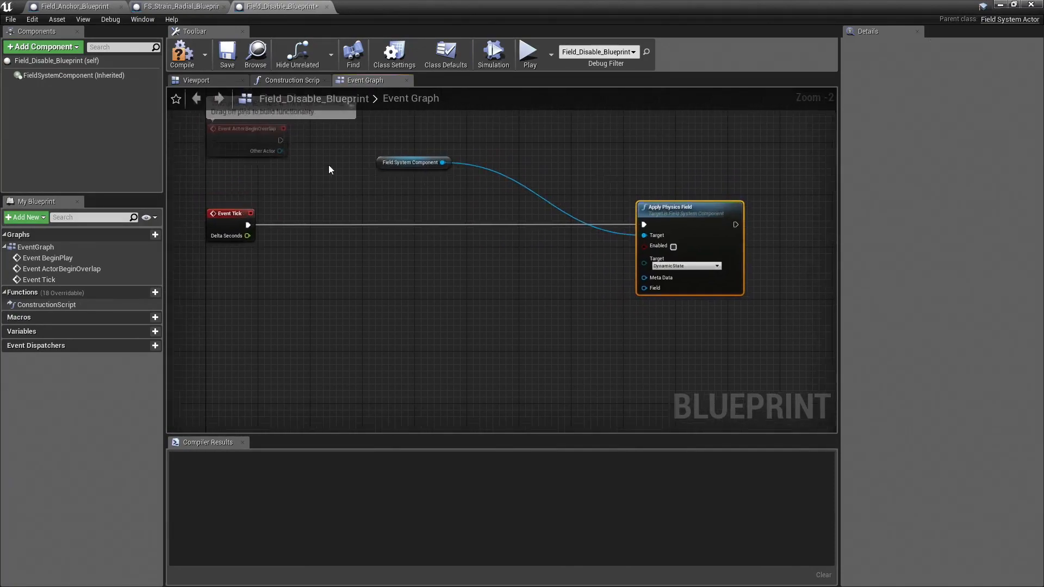
Step: Add a Plane component to the Blueprint and place its reference below Event Tick in the graph
click(44, 52)
text(p)
key(Escape)
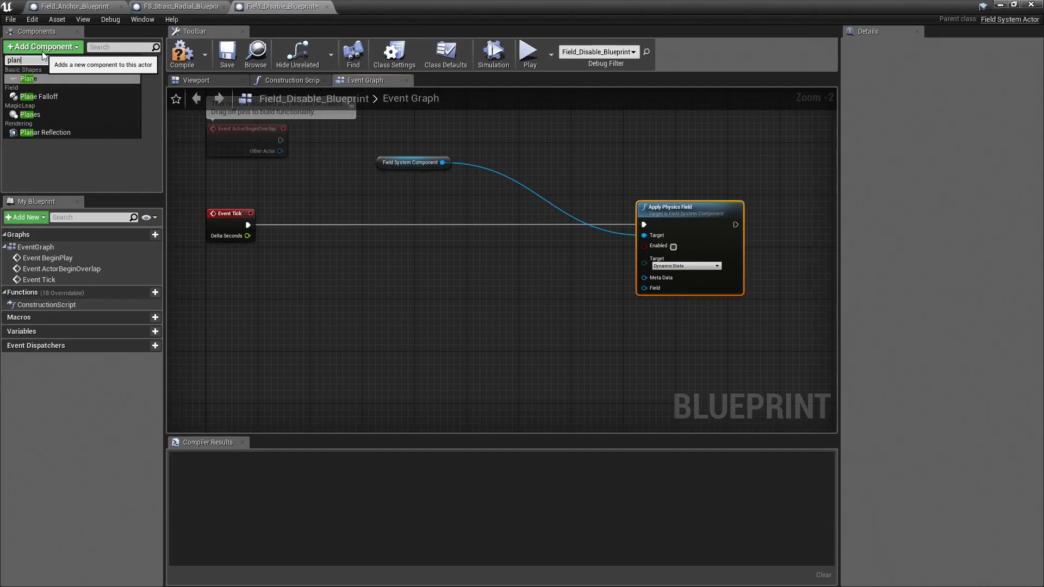
drag(37, 86, 255, 299)
right_drag(397, 366, 475, 280)
drag(311, 211, 282, 263)
right_drag(316, 265, 319, 291)
Step: Add GetWorldLocation and Get Up Vector nodes, both fed by the Plane reference, and stack them together
drag(319, 291, 426, 318)
text(location)
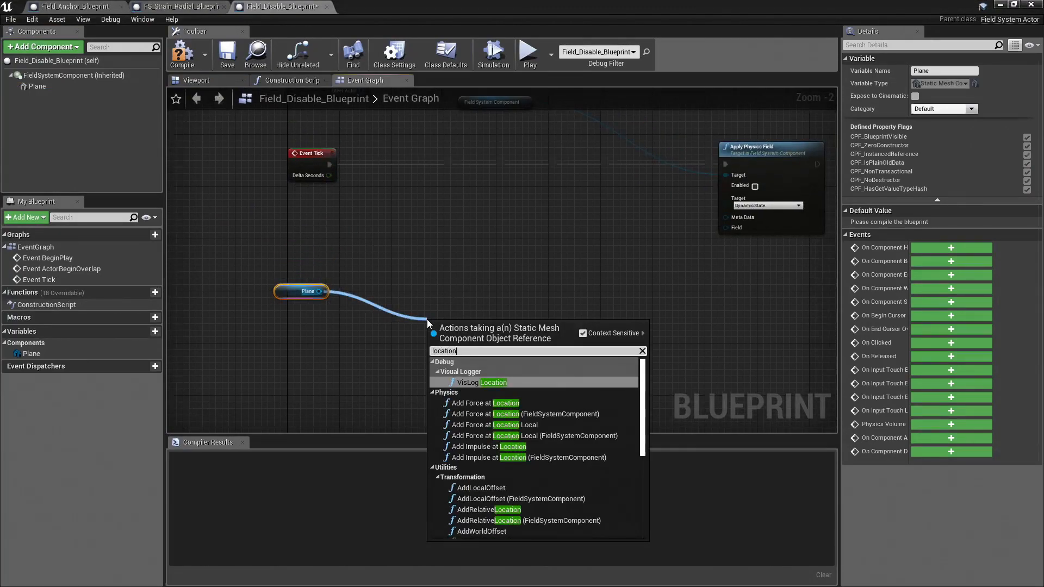
key(ctrl+a)
text(world)
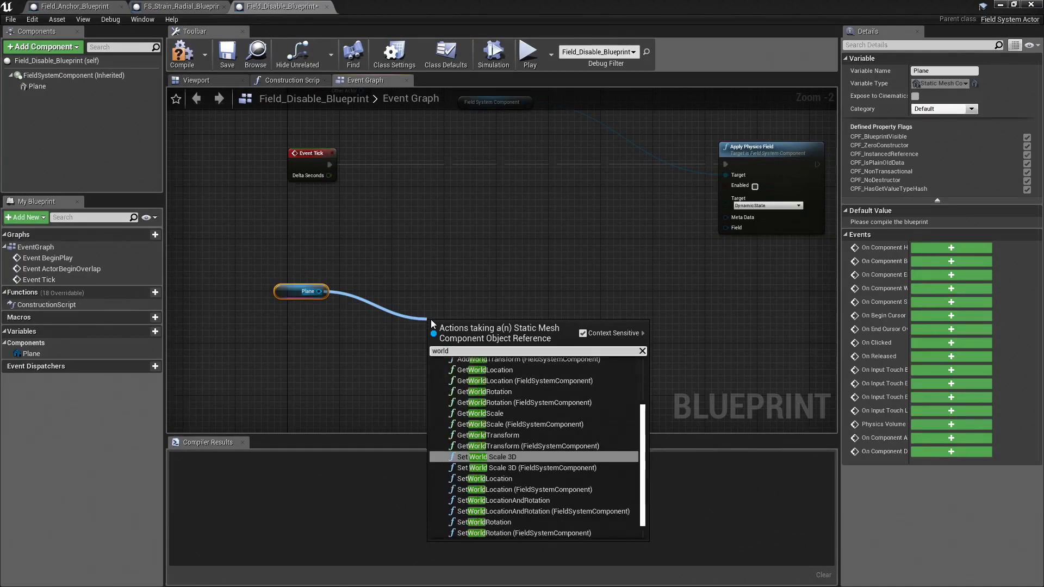
click(499, 368)
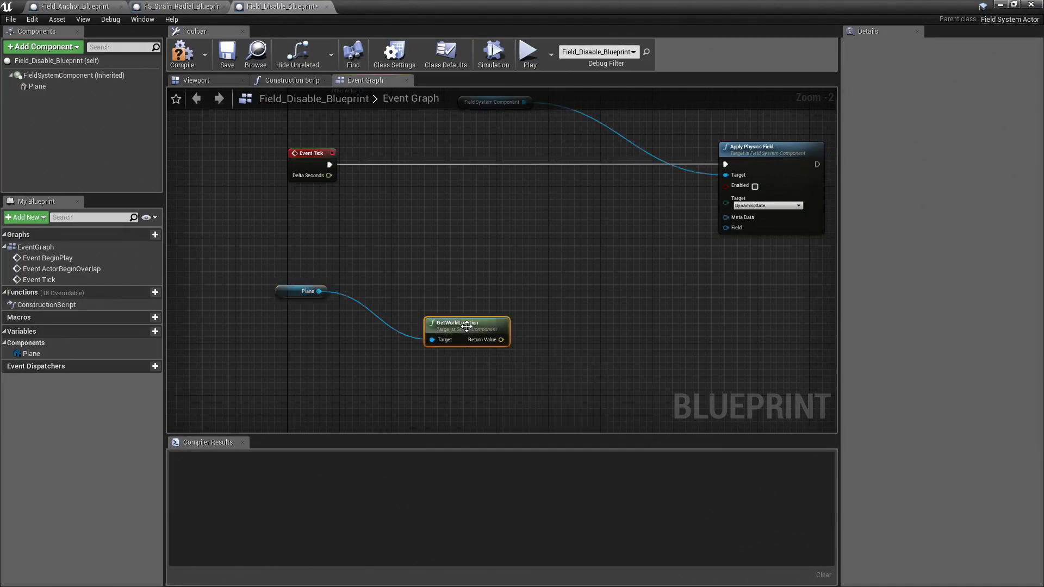
drag(319, 291, 446, 366)
text(up)
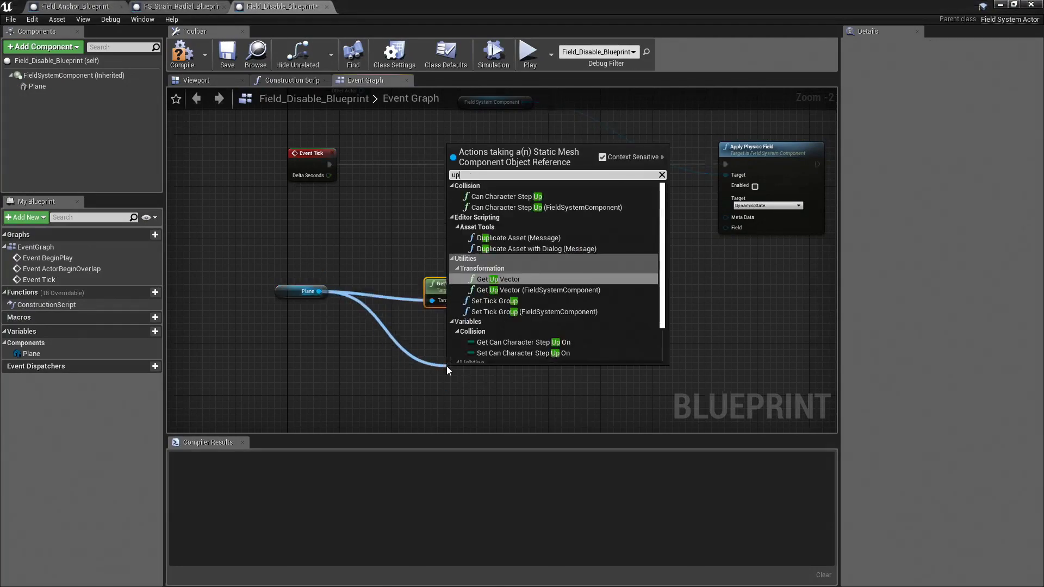
click(508, 279)
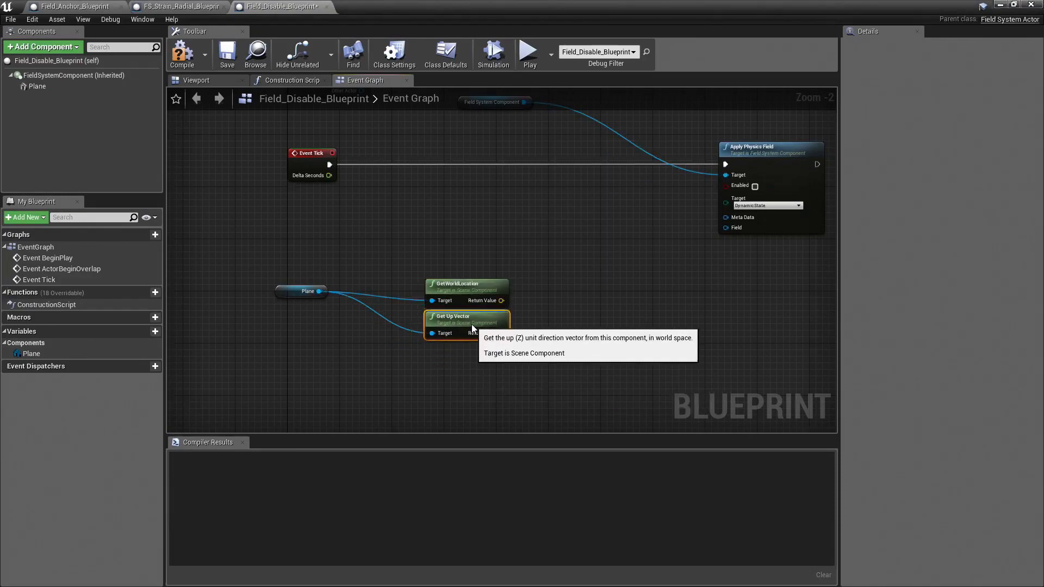
Step: Add a Plane Falloff component to the Blueprint
click(43, 47)
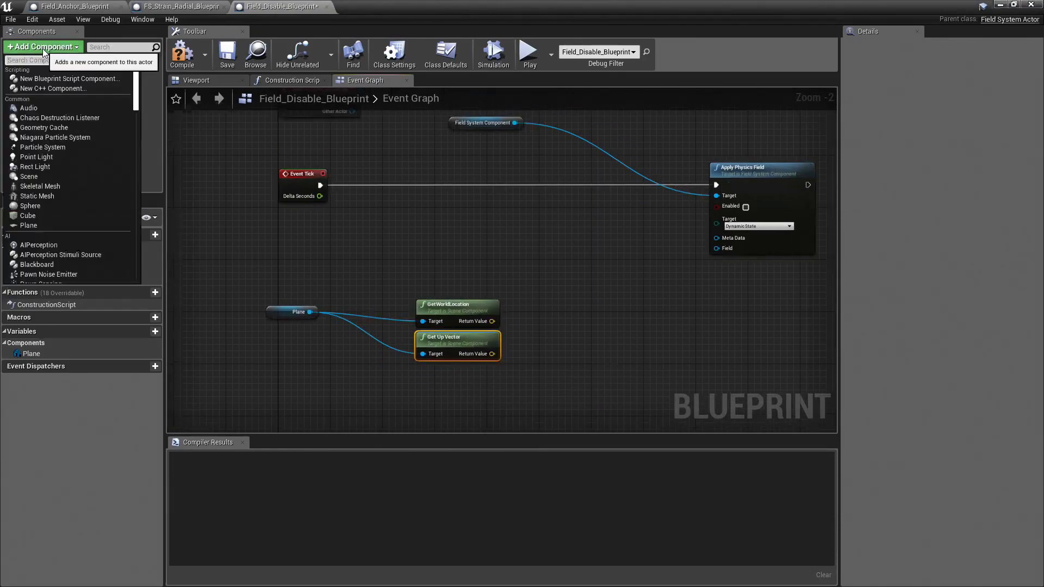
text(plane f)
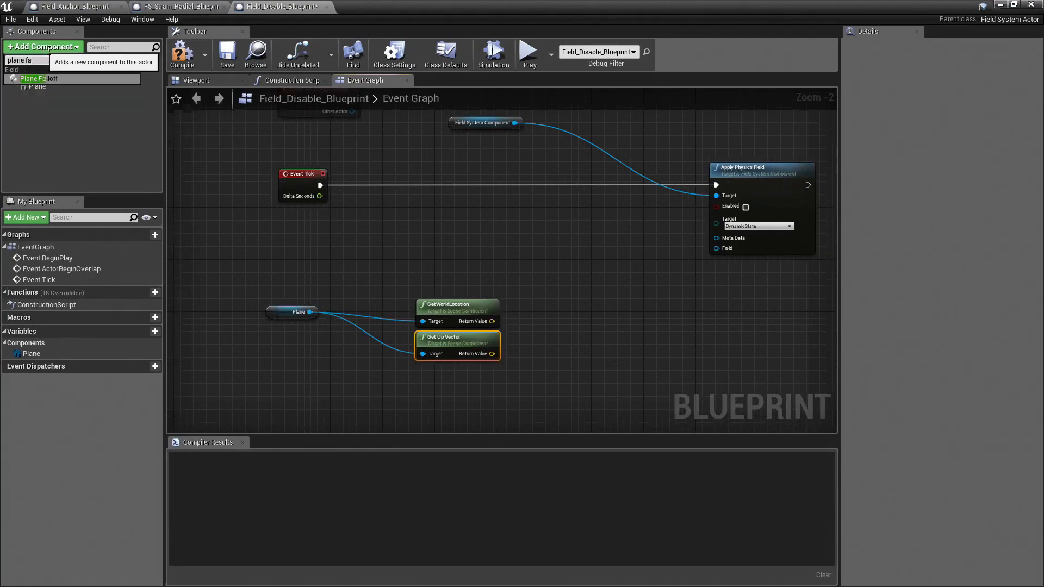
text(a)
click(70, 78)
Step: Set the Plane component's scale to 3.0 on all three axes
click(377, 328)
drag(467, 387, 296, 305)
drag(441, 308, 362, 358)
right_drag(300, 302, 333, 260)
click(38, 87)
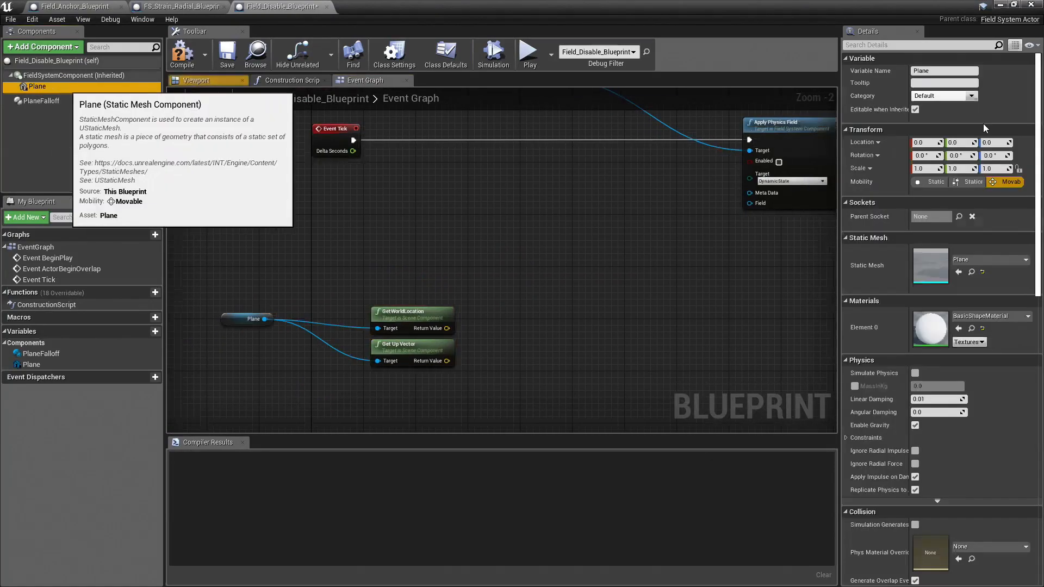
click(922, 169)
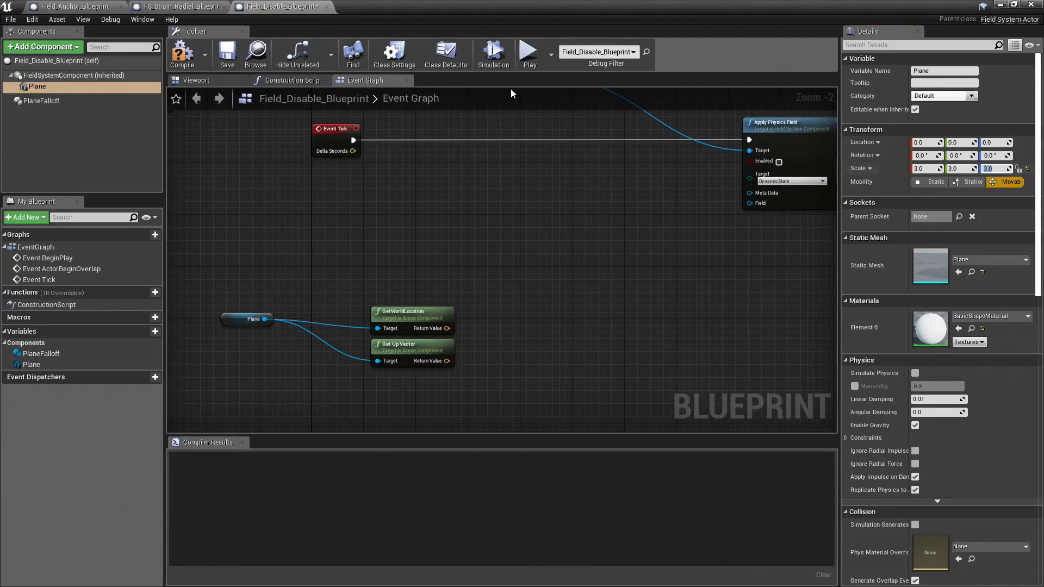
Step: Place a Plane Falloff reference in the graph and connect it to a new Set Plane Falloff node
click(41, 100)
drag(41, 101, 559, 292)
text(set field)
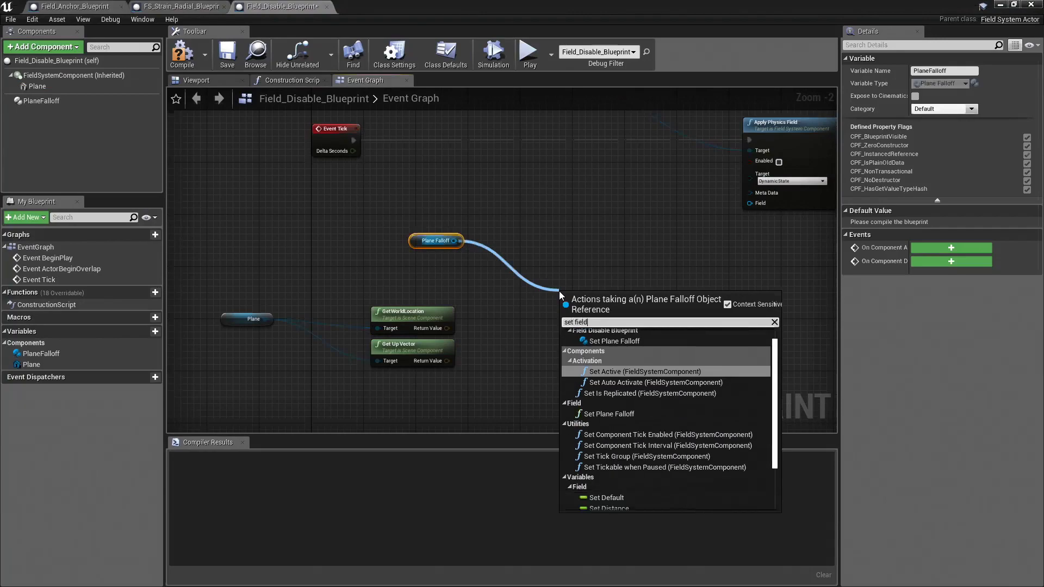
click(611, 414)
drag(606, 299, 547, 234)
Step: Wire GetWorldLocation to the Position input and Get Up Vector to the Normal input of Set Plane Falloff, tidying the node layout
drag(446, 328, 507, 327)
drag(447, 361, 508, 337)
drag(420, 243, 367, 216)
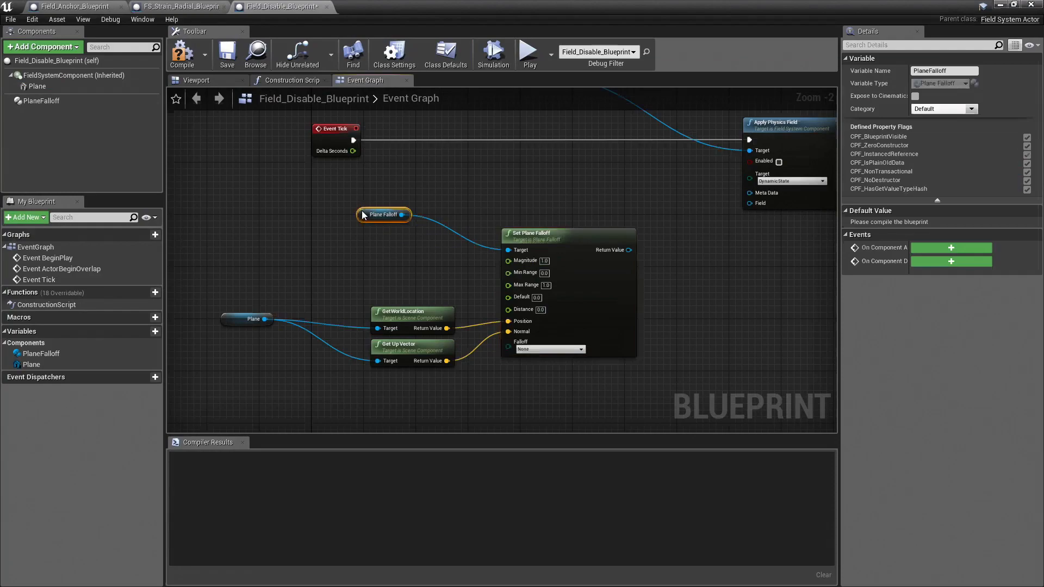
right_drag(344, 263, 368, 253)
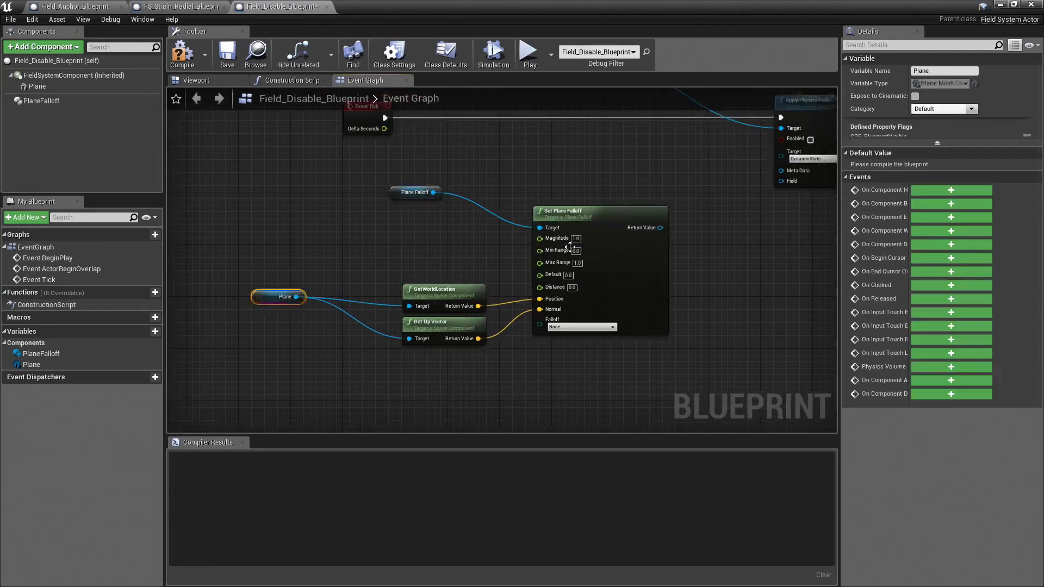
right_drag(707, 168, 629, 177)
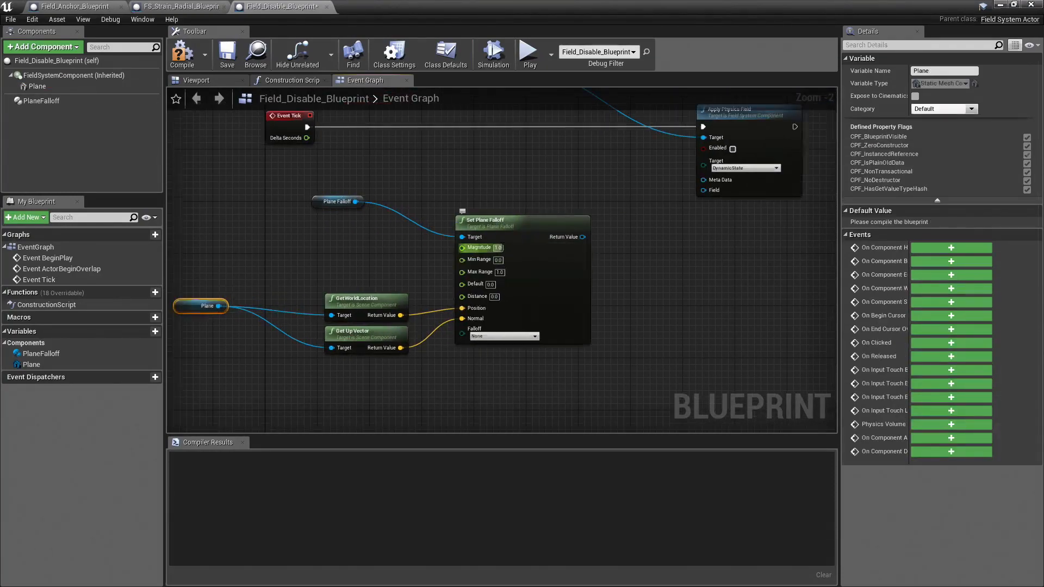
drag(527, 227, 507, 220)
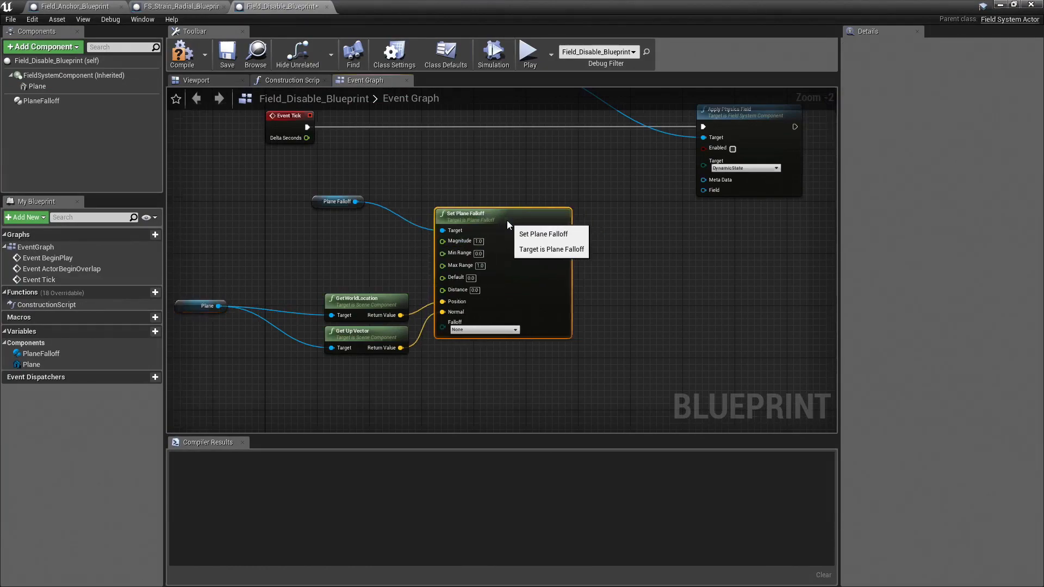
Step: Rearrange the Plane Falloff, GetWorldLocation and Get Up Vector nodes to leave more room before Set Plane Falloff
right_drag(272, 295, 383, 276)
right_drag(412, 191, 408, 227)
drag(424, 217, 384, 216)
right_drag(540, 299, 503, 246)
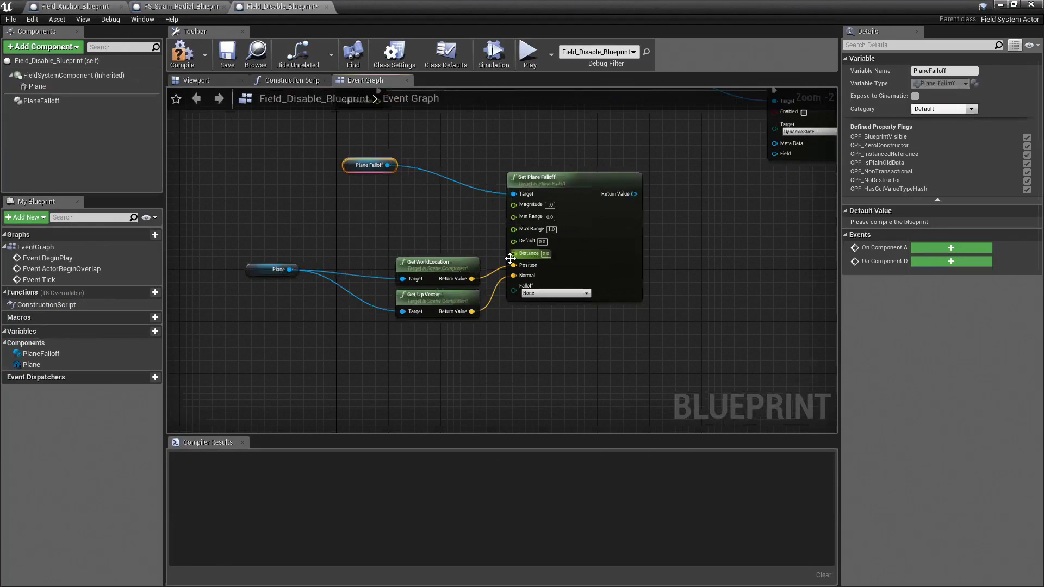
scroll(556, 266, up, 2)
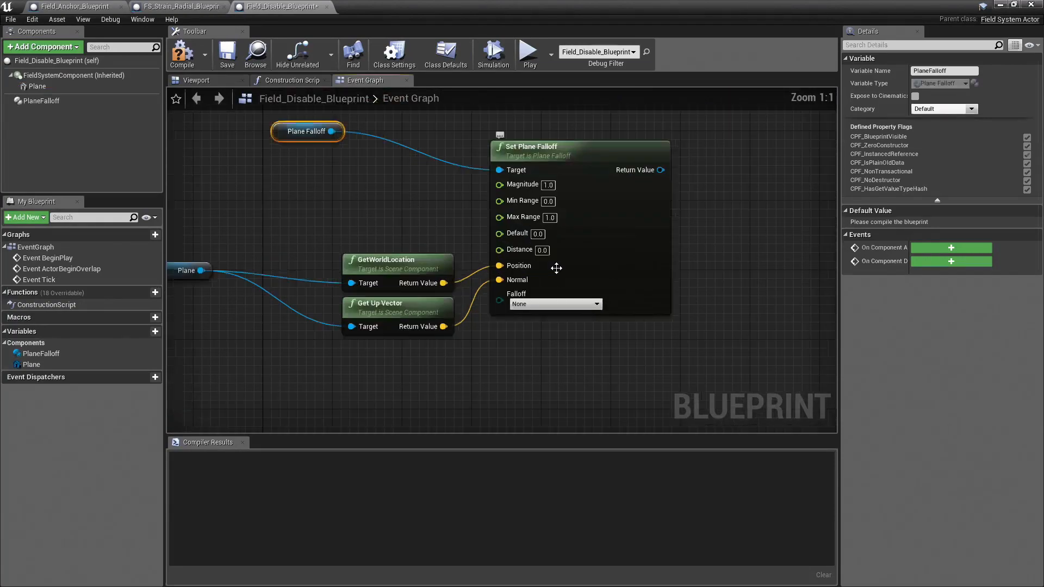
scroll(558, 270, down, 1)
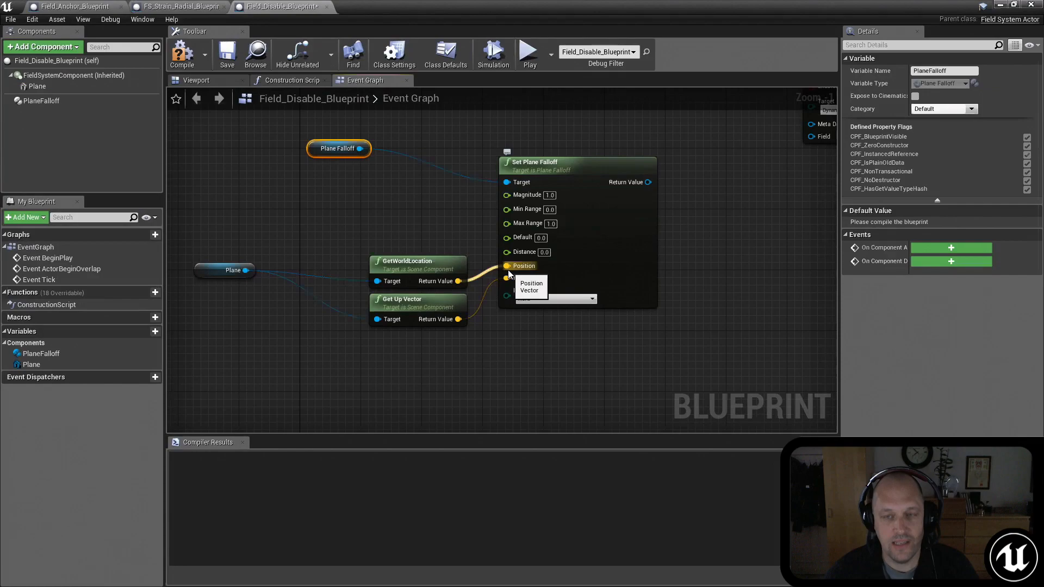
right_drag(349, 213, 377, 221)
scroll(383, 259, down, 2)
drag(395, 333, 378, 256)
right_drag(322, 216, 361, 202)
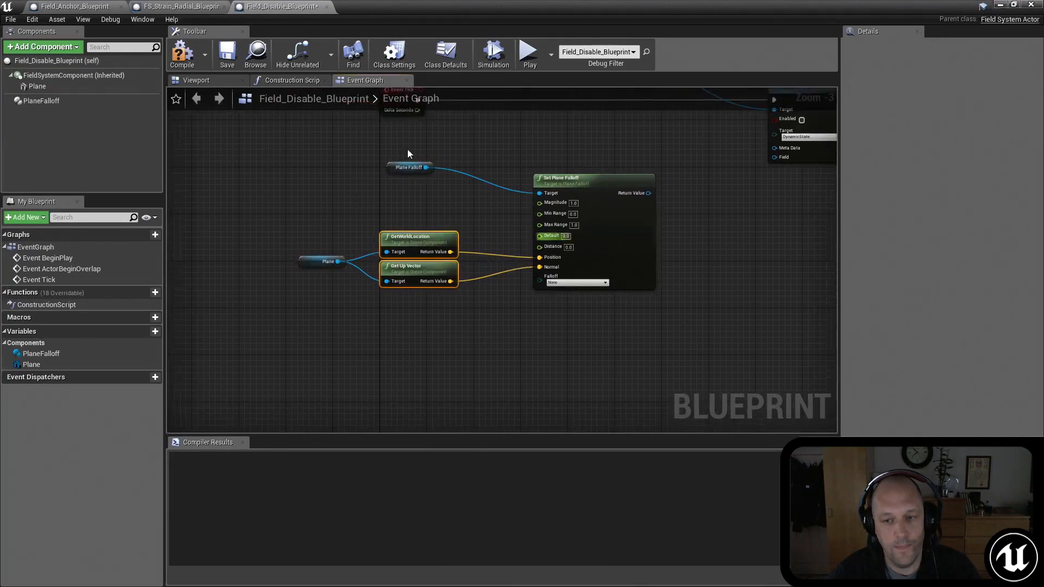
right_drag(491, 215, 476, 220)
drag(547, 182, 541, 171)
Step: Promote Set Plane Falloff's Distance input to a variable named Distance, making it Instance Editable and exposed on spawn
drag(518, 240, 407, 213)
click(481, 260)
click(937, 73)
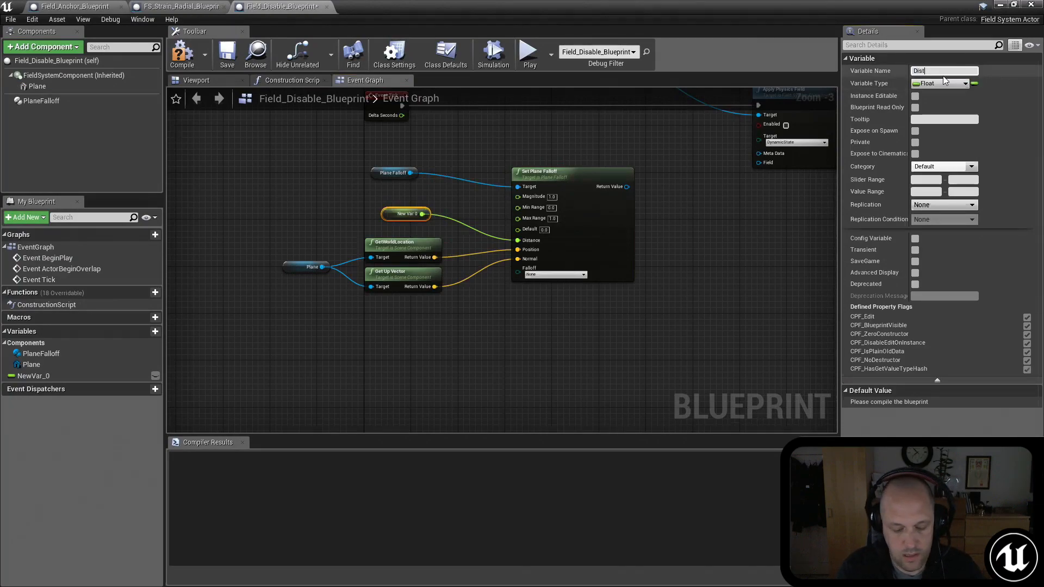
text(Distance)
key(Return)
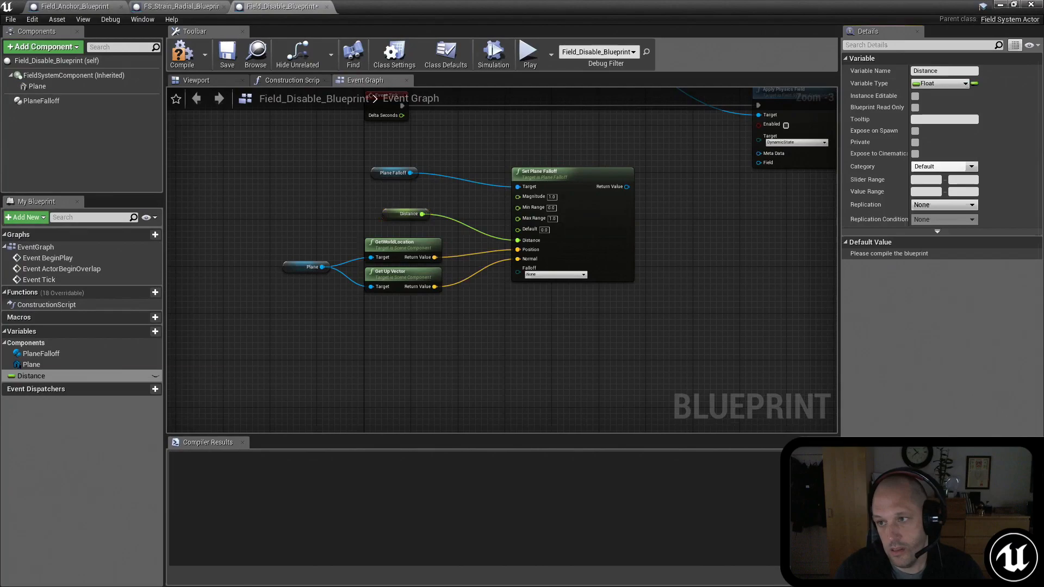
click(915, 95)
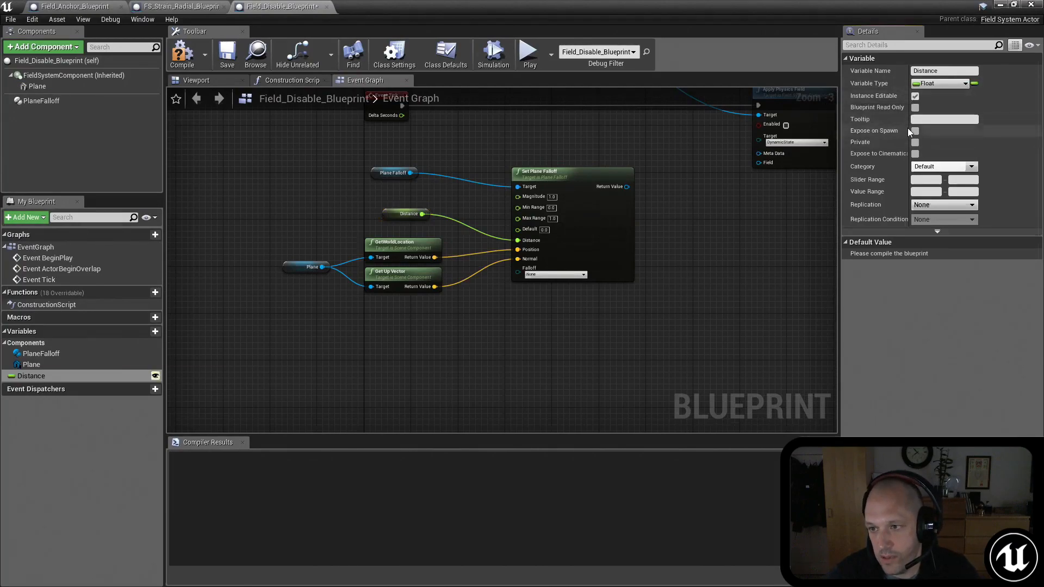
click(915, 131)
Step: Move the whole plane falloff node group farther away from the Apply Physics Field node
right_drag(505, 128, 489, 145)
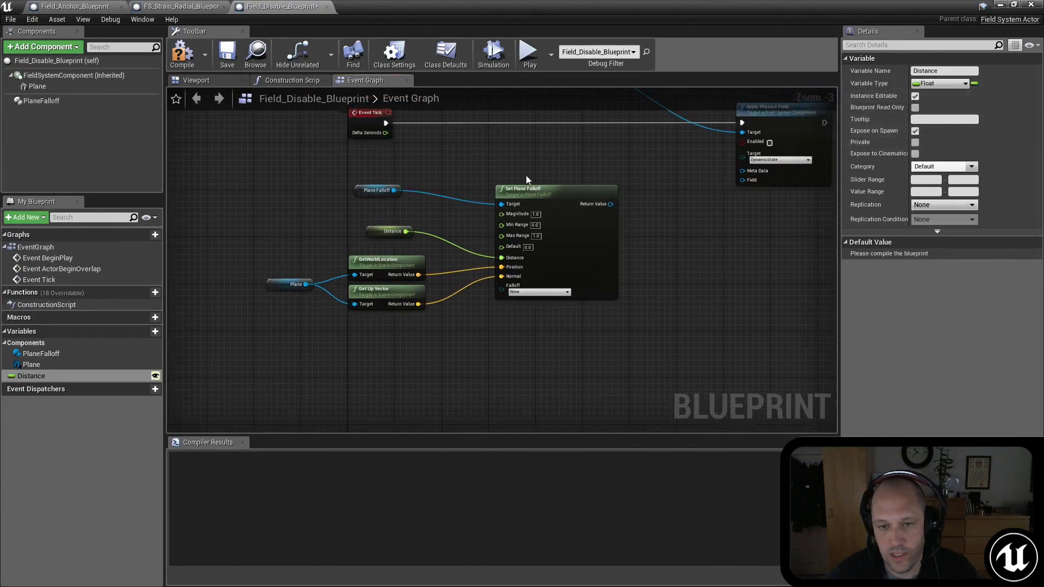
drag(639, 158, 253, 326)
right_drag(556, 184, 676, 183)
drag(676, 183, 529, 201)
right_drag(748, 235, 680, 193)
click(594, 149)
right_drag(594, 149, 590, 164)
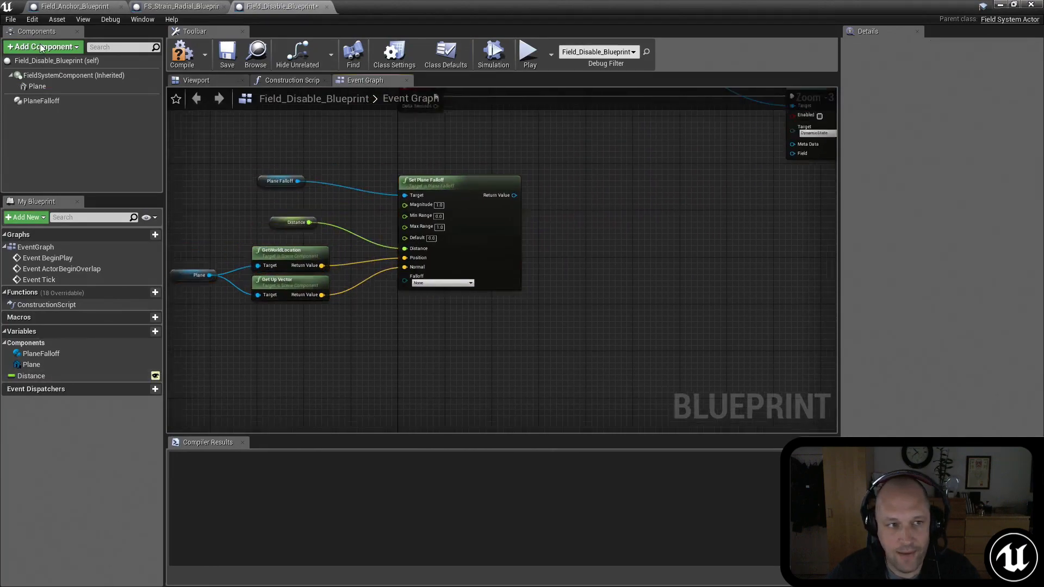
Step: Add a Culling Field component to the Blueprint
click(44, 47)
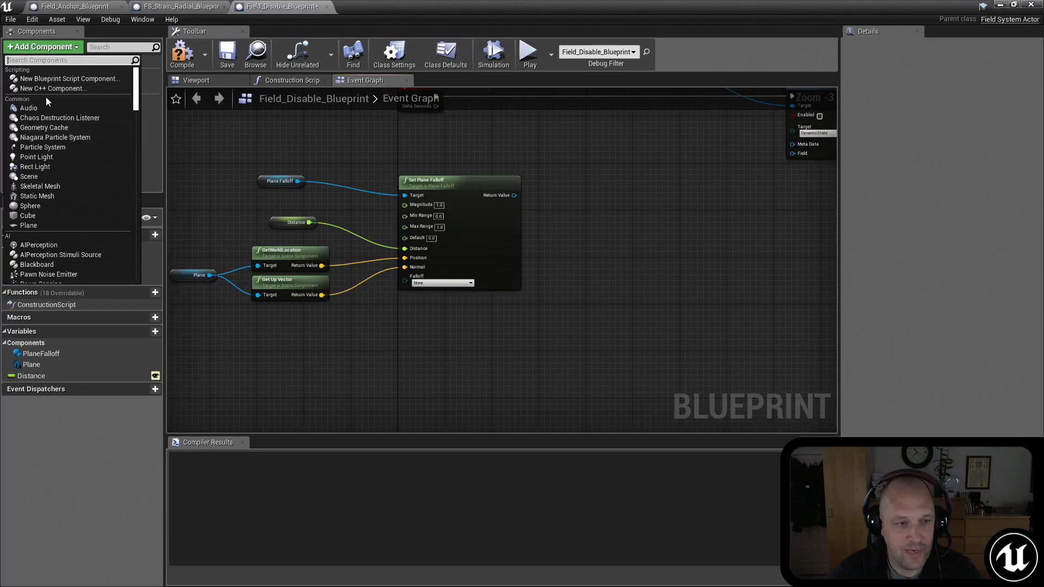
text(culling)
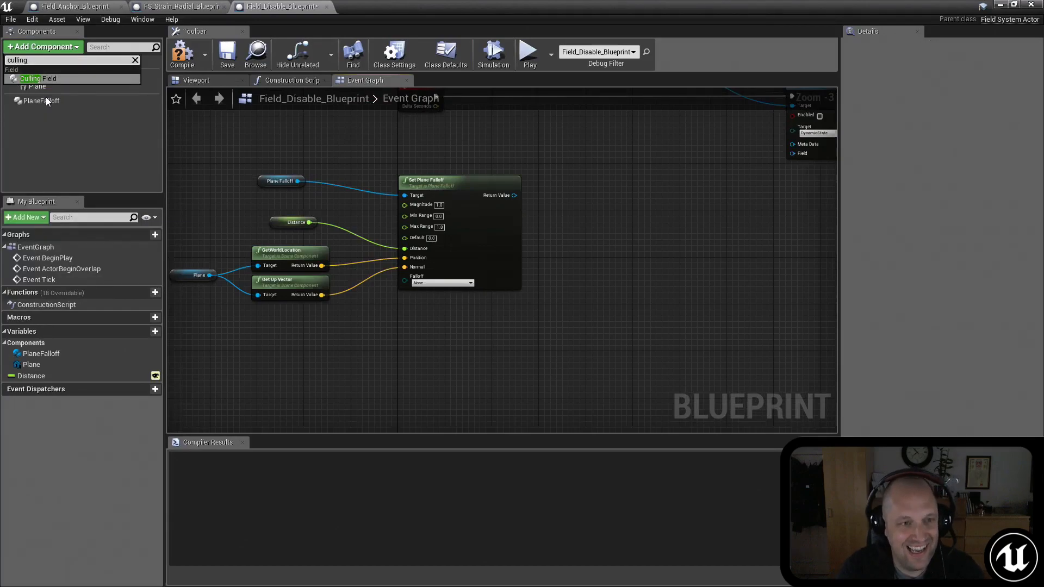
click(30, 79)
Step: Place a Culling Field reference between Set Plane Falloff and Apply Physics Field and connect it to a new Set Culling Field node
drag(55, 112, 608, 210)
text(set fie)
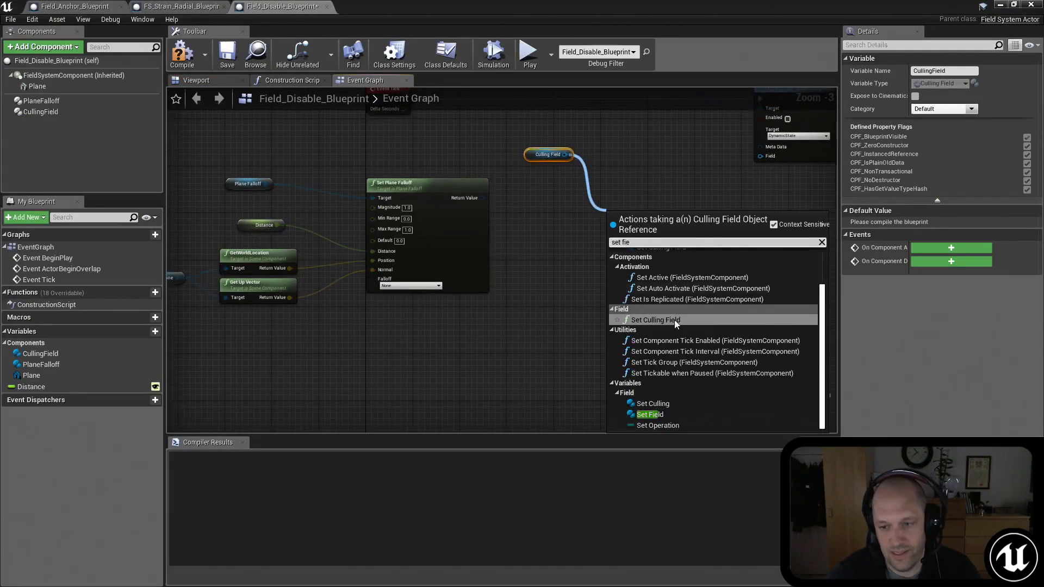
click(614, 306)
drag(634, 218, 634, 236)
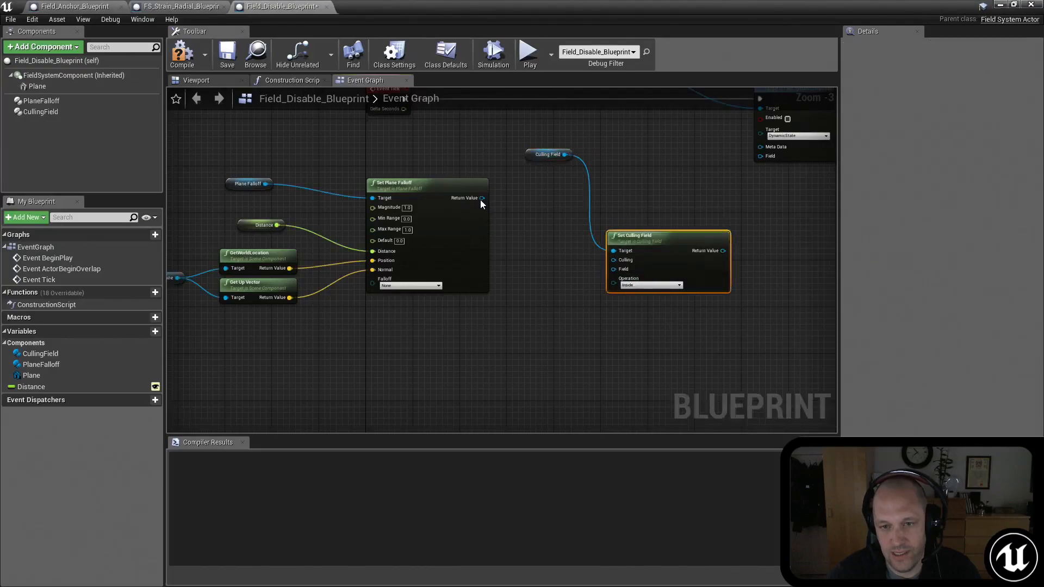
Step: Connect Set Plane Falloff's return value to the Field input of Set Culling Field
drag(481, 198, 609, 270)
right_drag(519, 316, 562, 294)
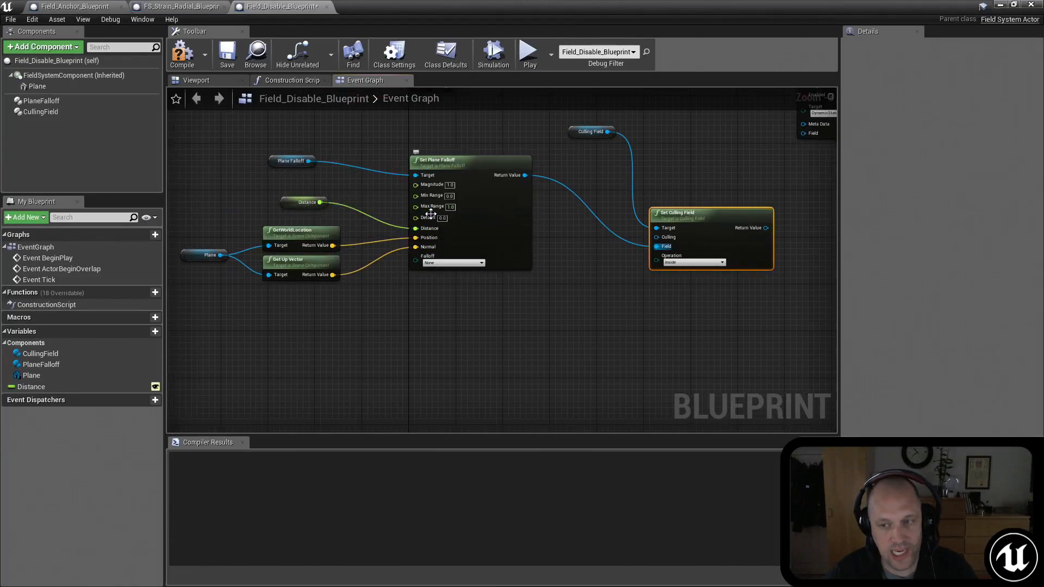
right_drag(499, 297, 512, 317)
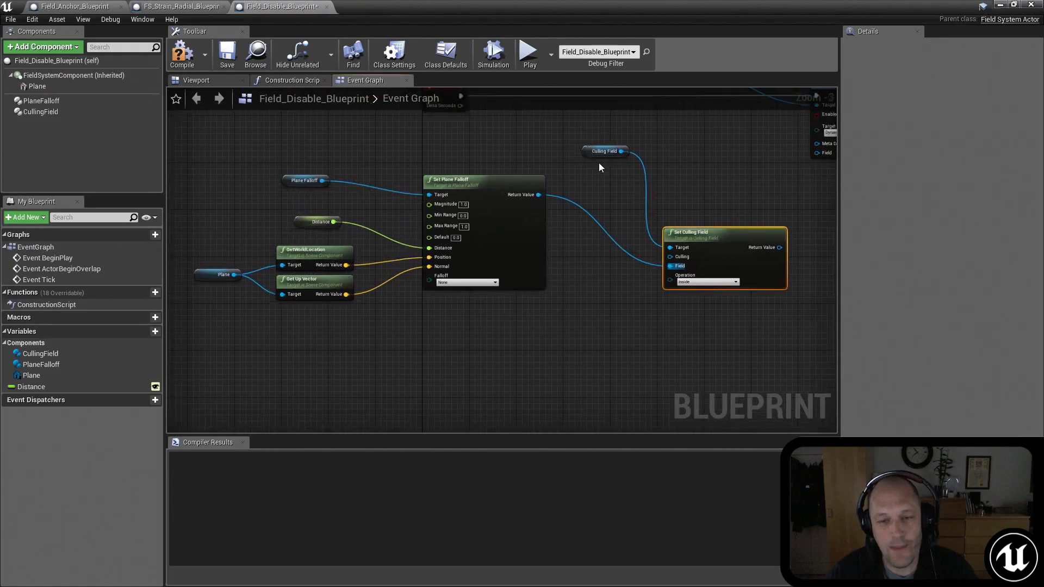
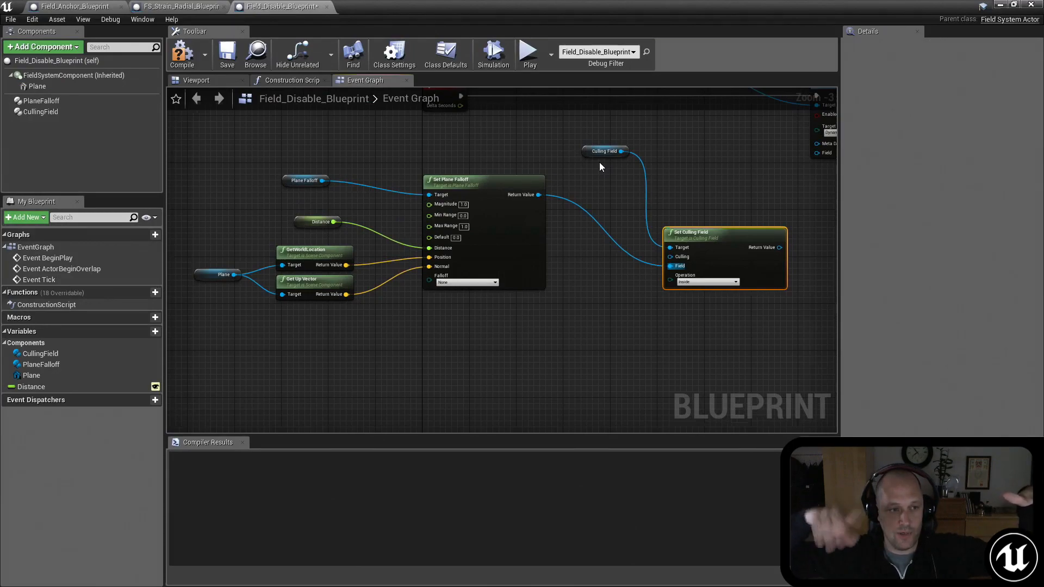
Step: Duplicate the Set Plane Falloff node and place the copy below the original node group
right_drag(647, 359, 641, 313)
click(546, 184)
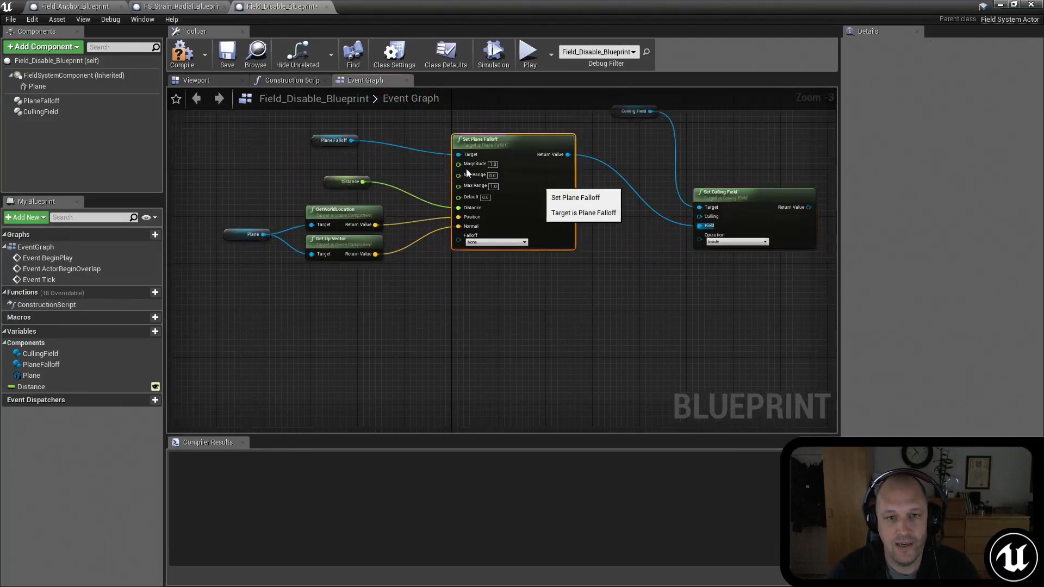
key(ctrl+c)
key(ctrl+v)
drag(562, 351, 488, 325)
Step: Add a second Plane Falloff component to the Blueprint
click(24, 46)
text(set)
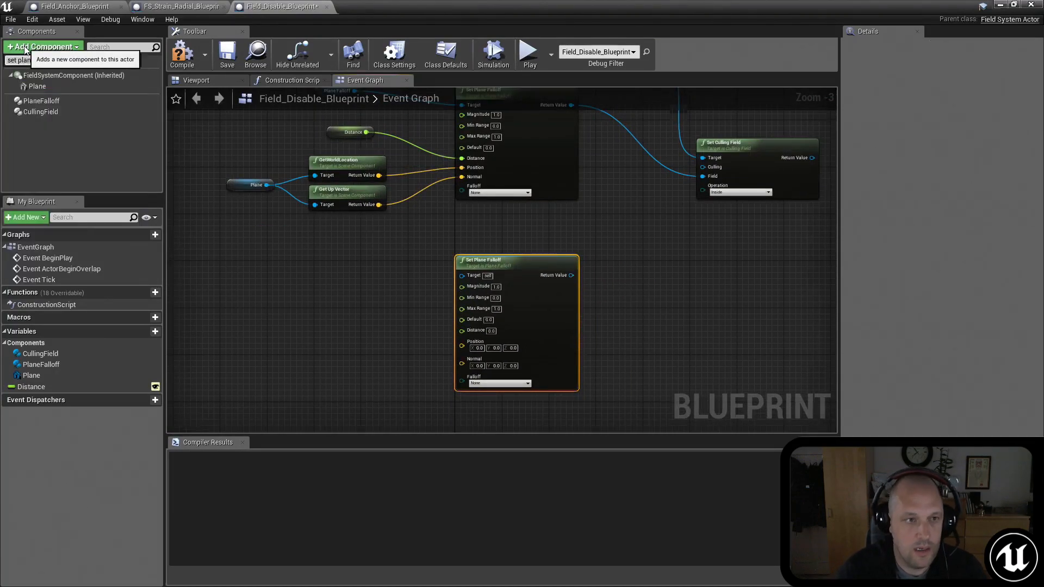
click(52, 48)
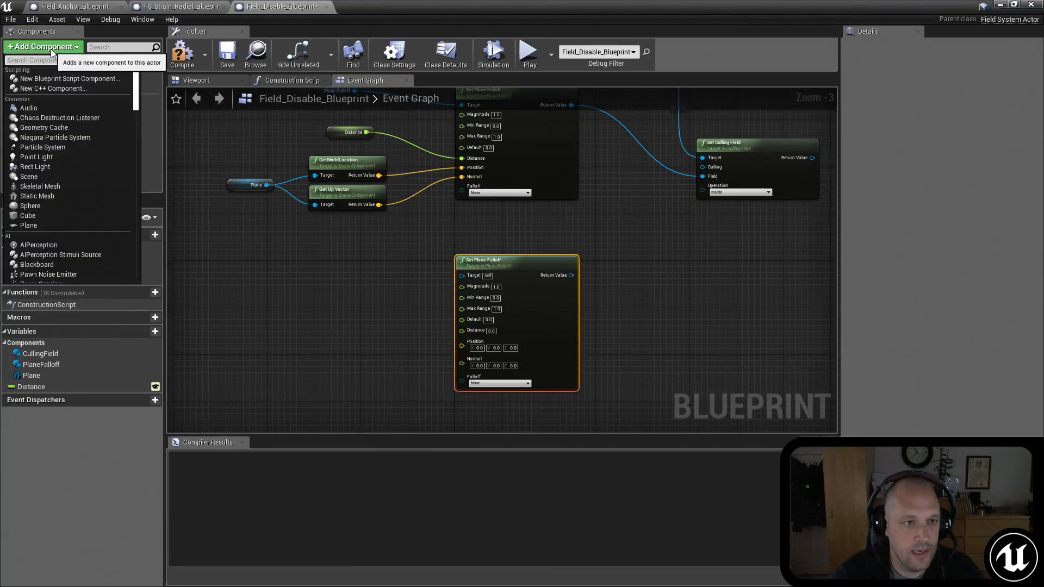
text(plan)
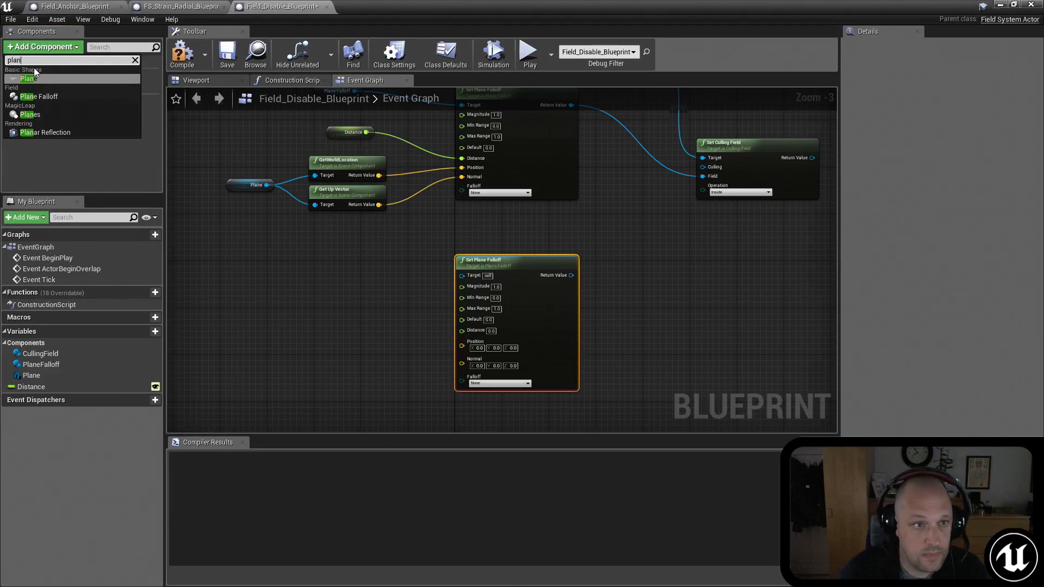
click(53, 96)
Step: Connect Plane Falloff 1, the plane's up vector, its world location and Distance to the copied node's Target, Normal, Position and Distance inputs
drag(42, 122, 465, 273)
drag(380, 204, 461, 361)
drag(379, 175, 459, 341)
drag(366, 132, 460, 326)
Step: Connect the copied Set Plane Falloff's return value to Set Culling Field's Culling input and set the operation to Outside
drag(571, 275, 702, 167)
right_drag(745, 189, 659, 224)
click(552, 283)
click(548, 298)
Step: Connect Set Culling Field's return value to the Field input of Apply Physics Field and reposition the culling node
drag(624, 249, 661, 155)
right_drag(583, 166, 466, 211)
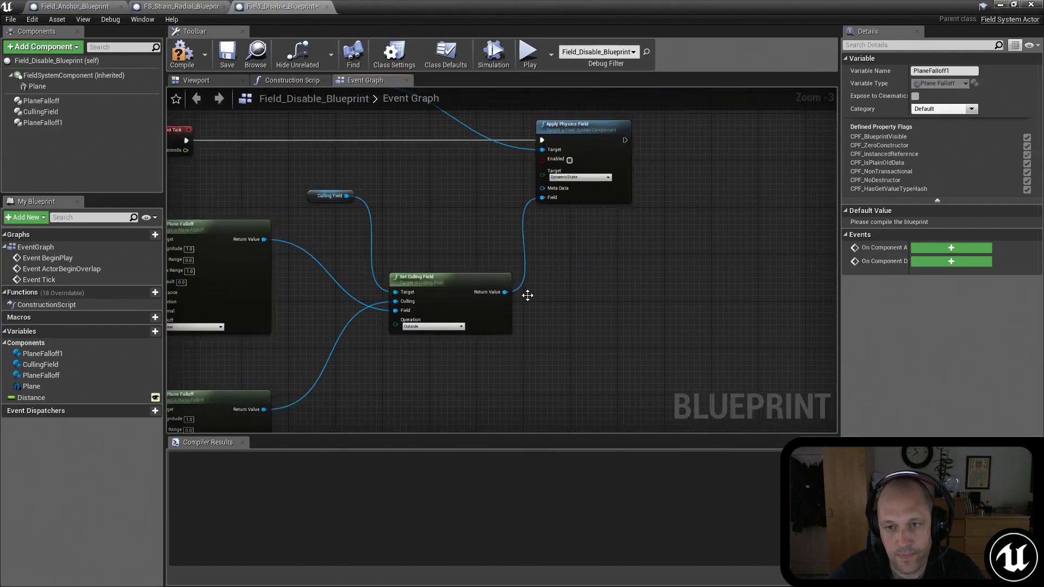
right_drag(441, 255, 507, 289)
drag(507, 315, 488, 290)
Step: Enable the Apply Physics Field node and set its physics target to Kill
click(645, 213)
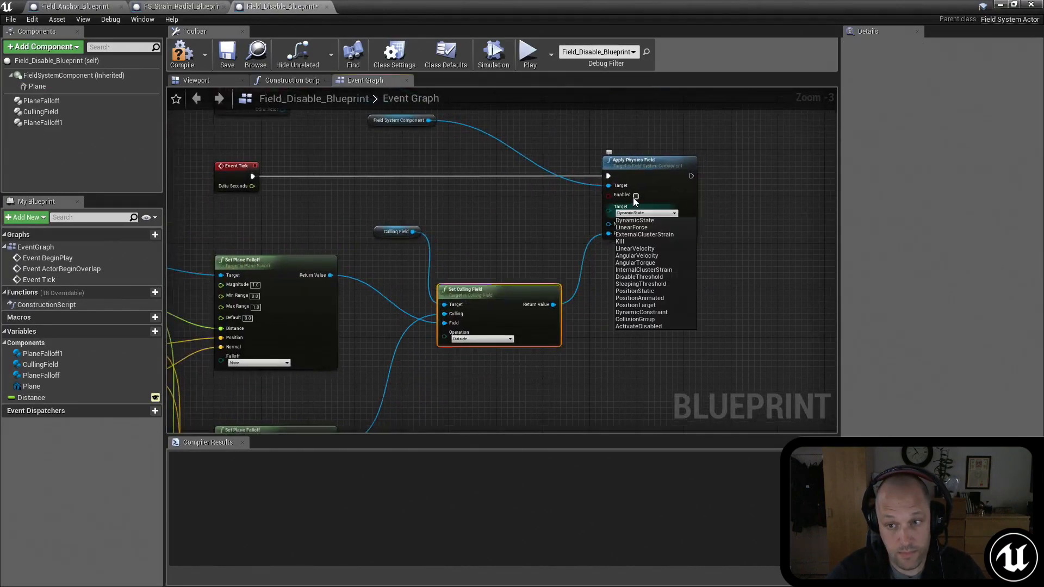
click(637, 196)
scroll(713, 219, up, 3)
click(614, 212)
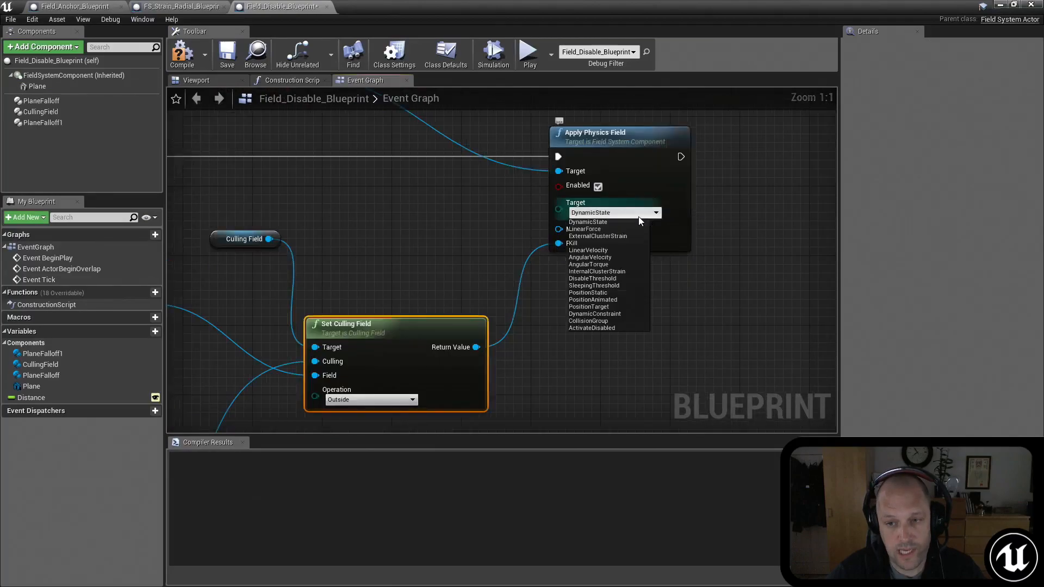
click(599, 244)
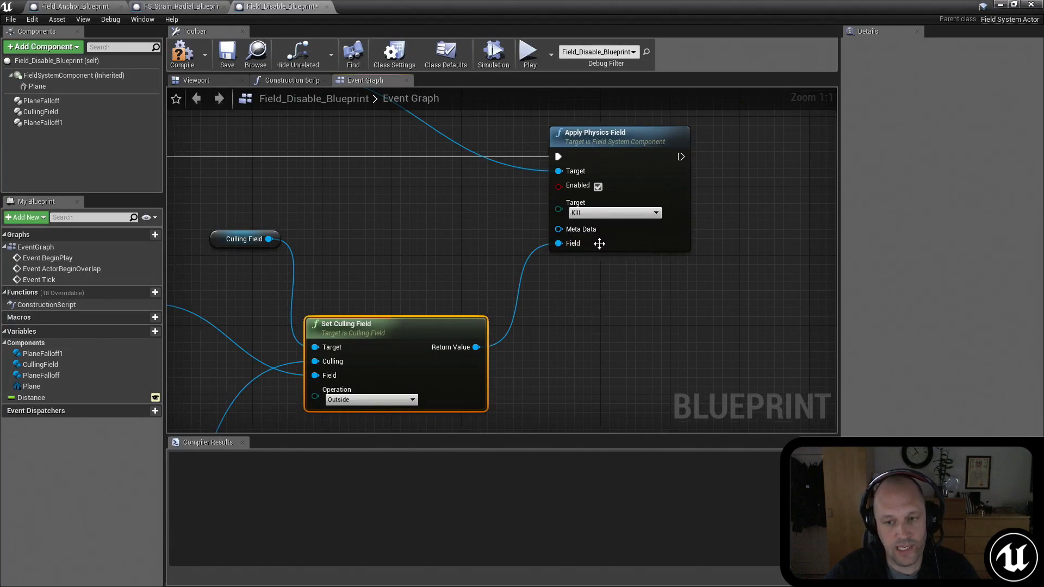
Step: Tidy the Culling Field and Distance reference nodes in the graph and compile the Blueprint
right_drag(398, 262, 582, 254)
drag(398, 236, 381, 271)
right_drag(444, 249, 465, 206)
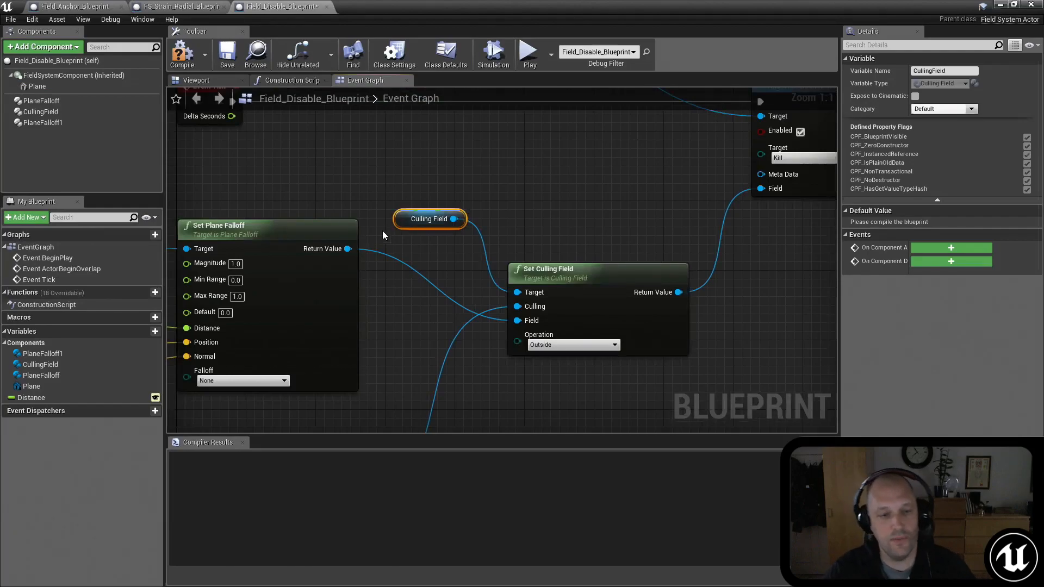
right_drag(285, 212, 428, 163)
right_drag(348, 218, 492, 204)
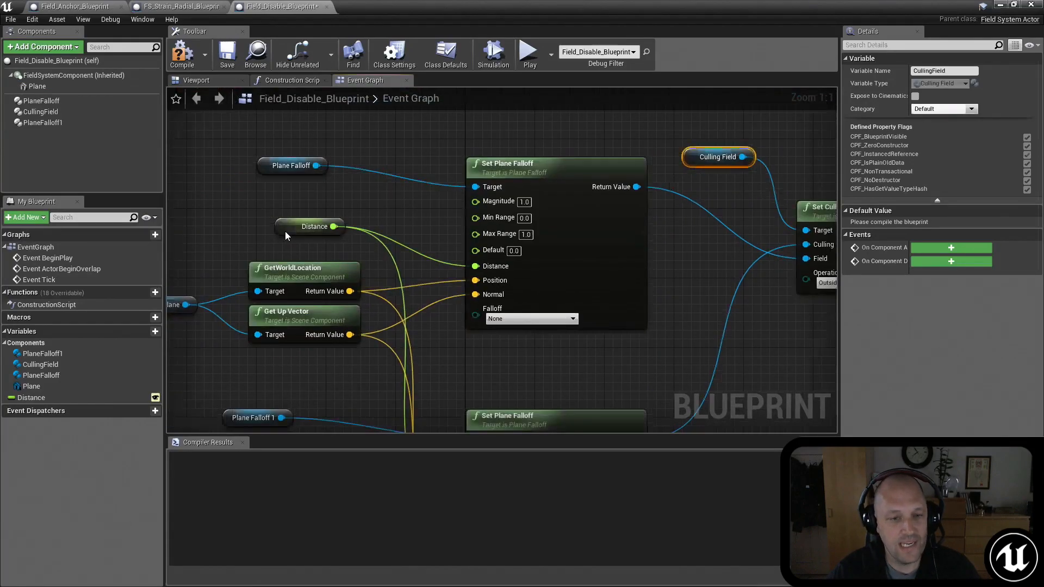
click(285, 231)
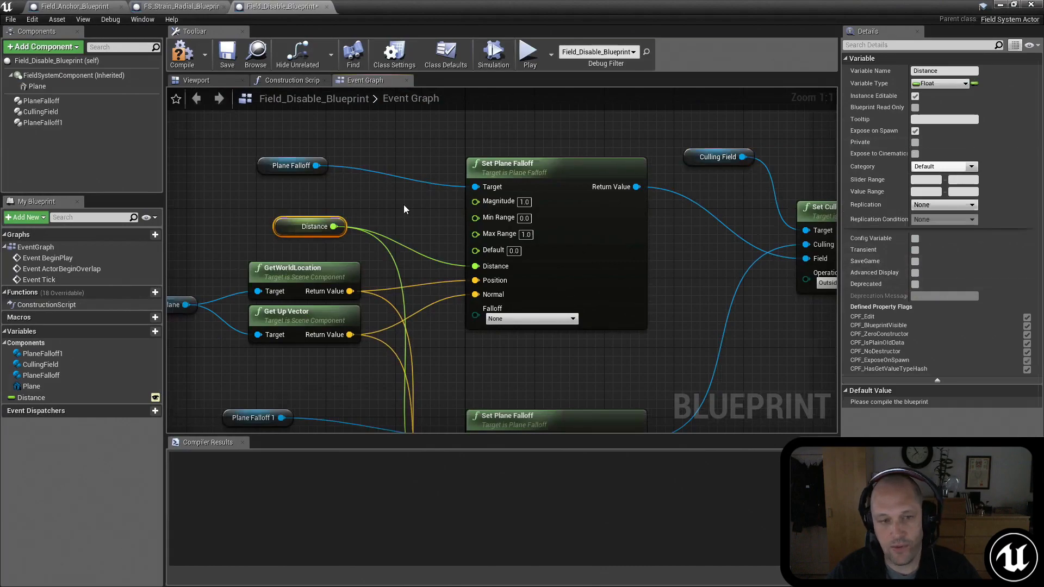
key(F7)
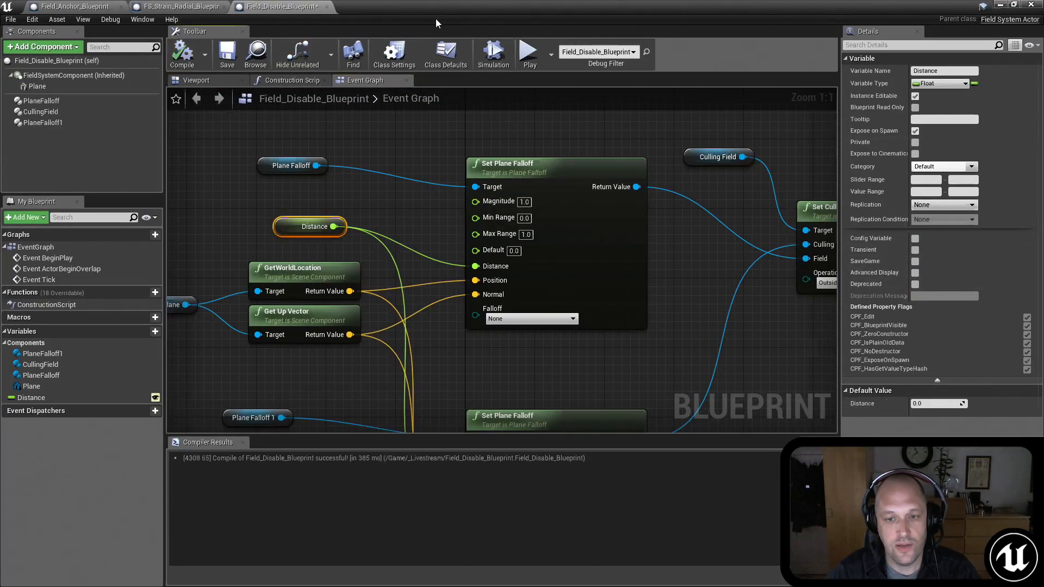
Step: Return to the level editor and set the placed Field_Disable_Blueprint's Distance to 500
click(1001, 5)
mouse_move(625, 217)
right_down()
mouse_move(604, 253)
mouse_move(631, 185)
mouse_move(600, 321)
mouse_move(631, 212)
right_up()
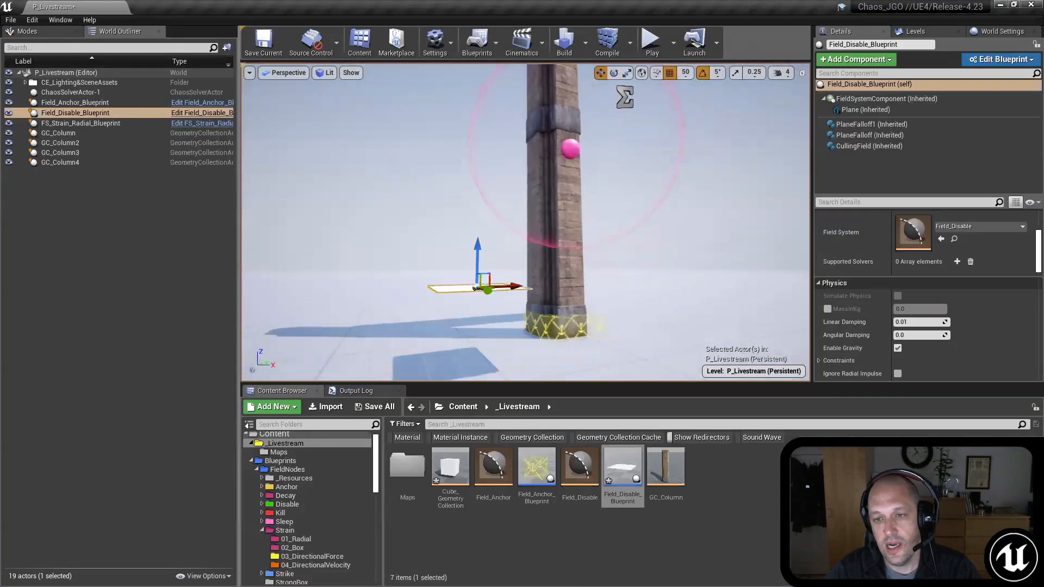
right_drag(523, 293, 515, 307)
right_drag(422, 273, 364, 136)
scroll(803, 170, down, 3)
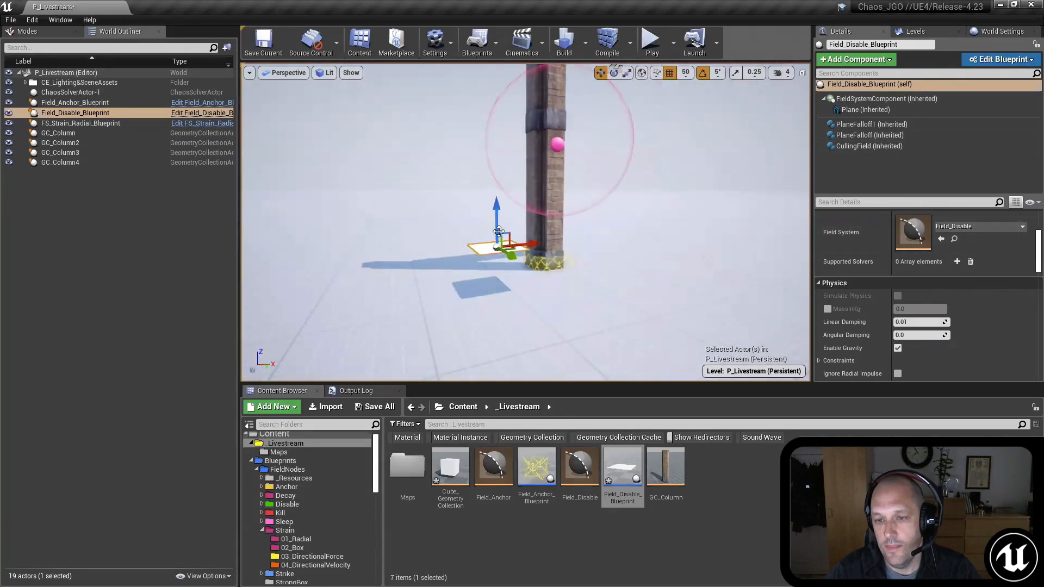
scroll(949, 302, down, 5)
scroll(949, 302, up, 5)
scroll(949, 302, up, 4)
click(924, 281)
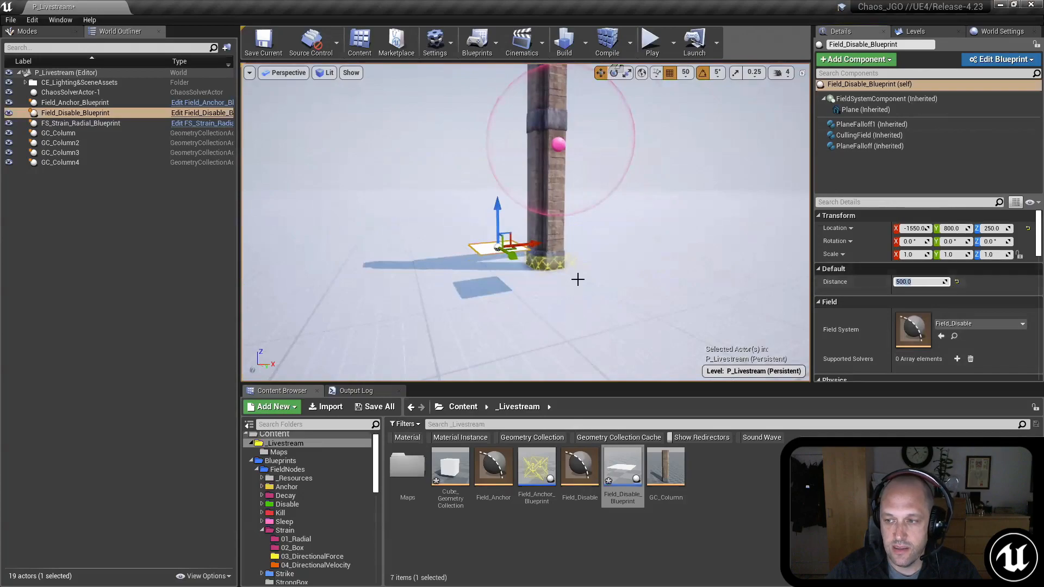
Step: Raise the Field_Disable_Blueprint actor beside the column to a Z location of 450
mouse_move(508, 233)
right_down()
mouse_move(530, 233)
mouse_move(533, 215)
mouse_move(519, 237)
right_up()
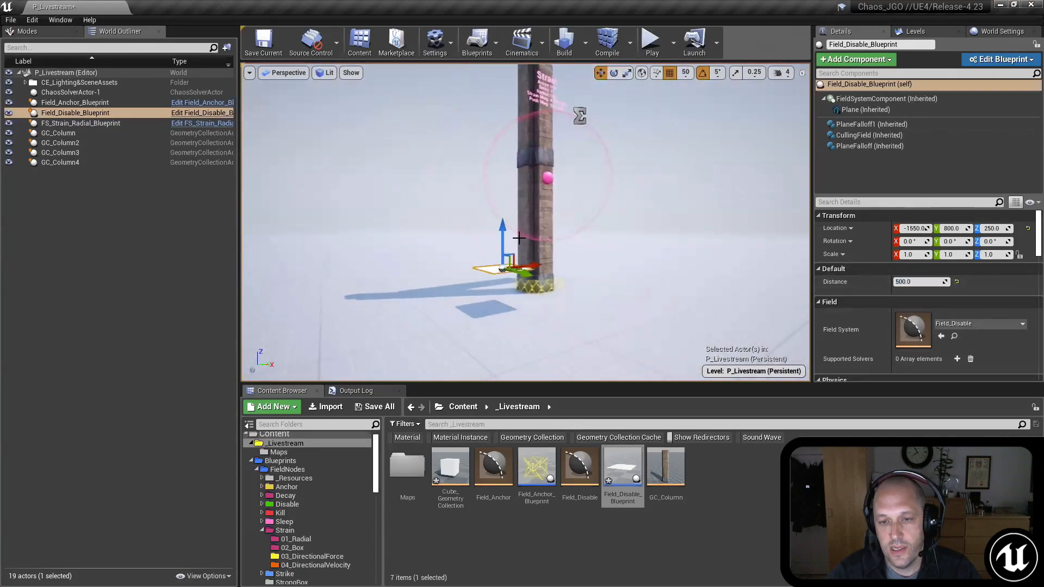
drag(499, 242, 499, 206)
right_drag(499, 205, 539, 170)
mouse_move(620, 155)
right_down()
mouse_move(631, 149)
mouse_move(620, 155)
right_up()
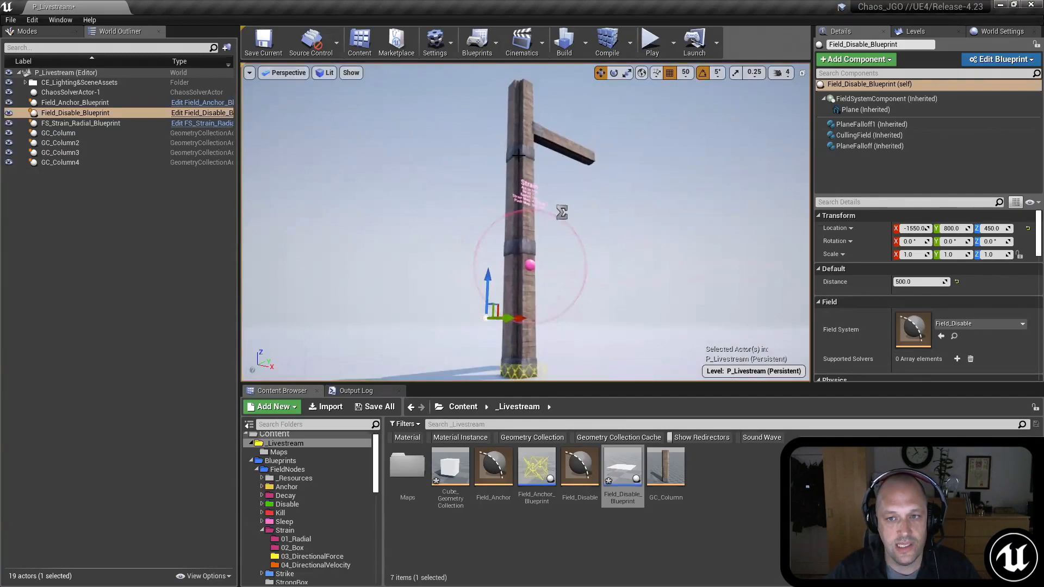
right_drag(542, 166, 538, 193)
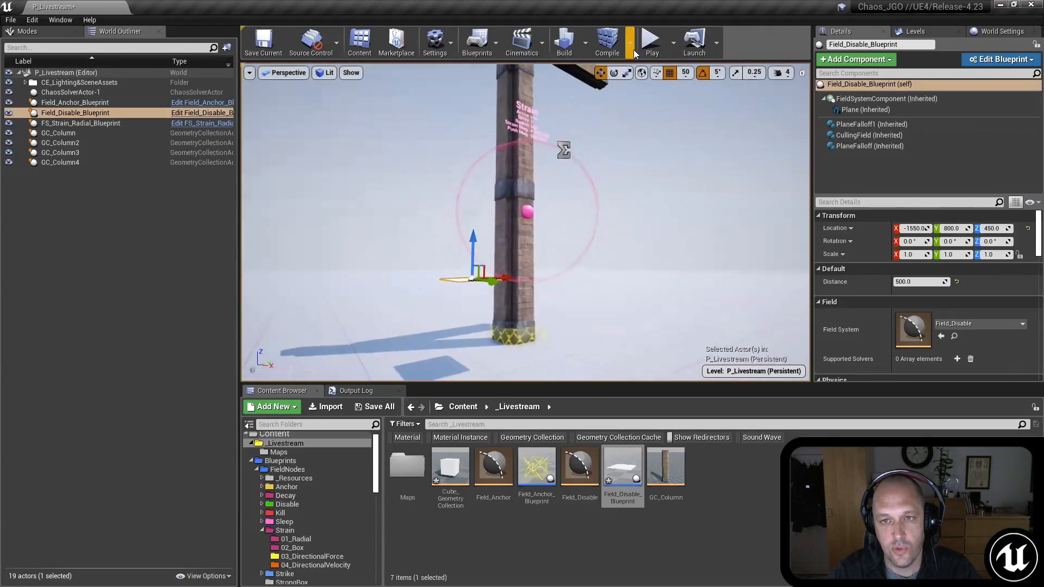
Step: Play the level, walk around the column to check how the field affects its pieces, and stop playing
key(alt+p)
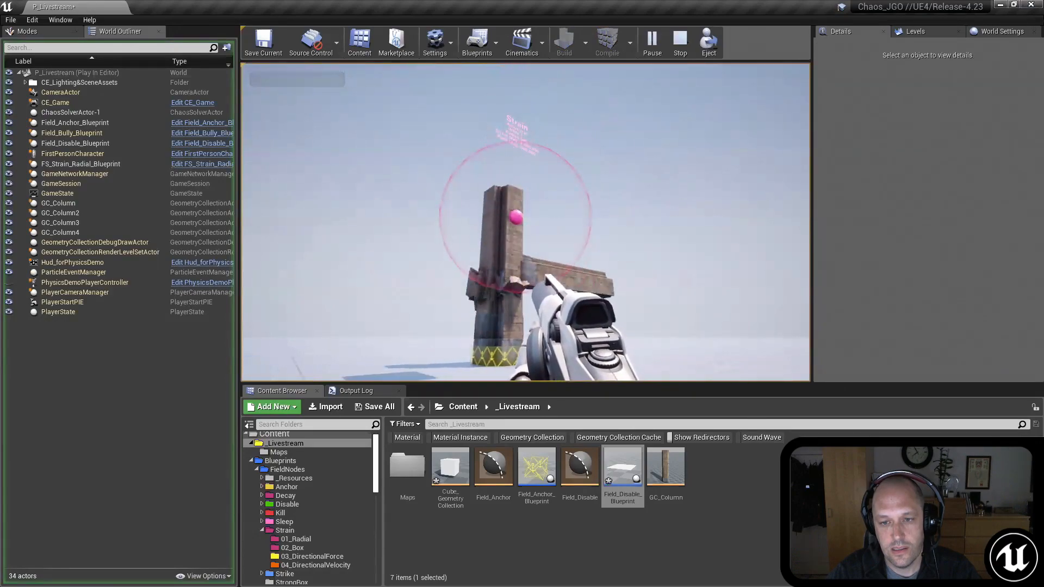
key(w)
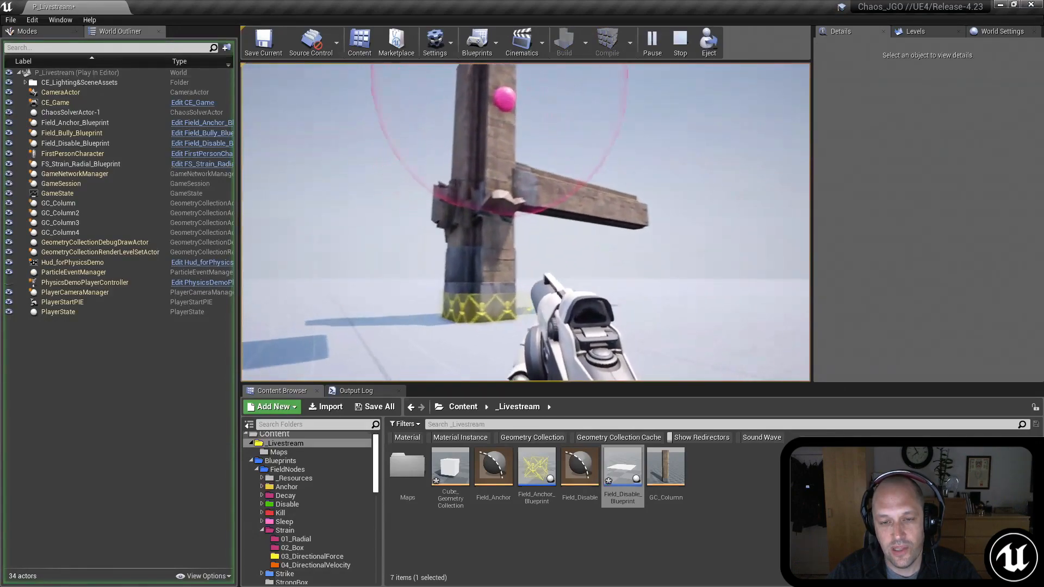
key(d)
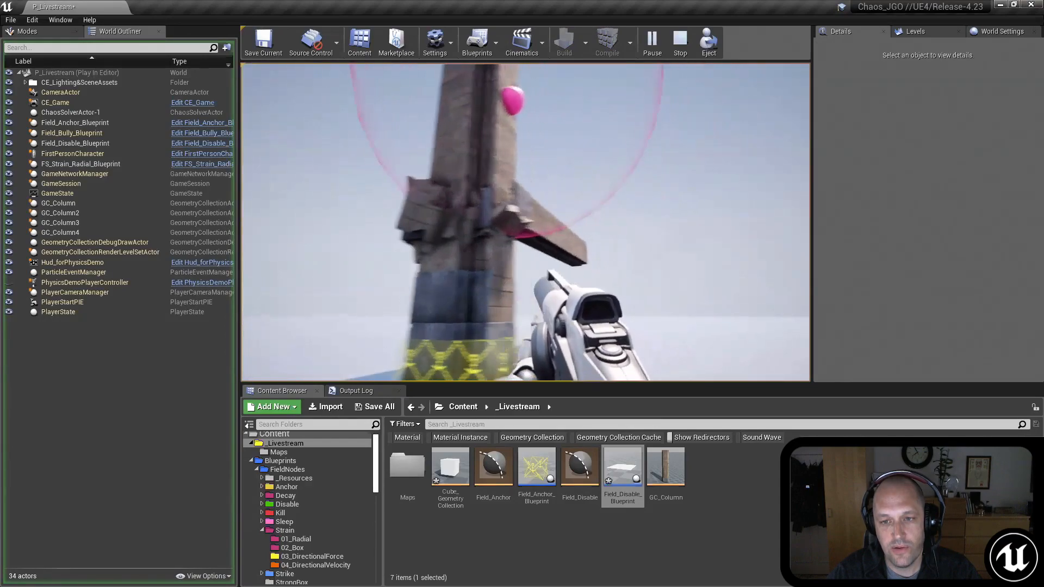
key(s)
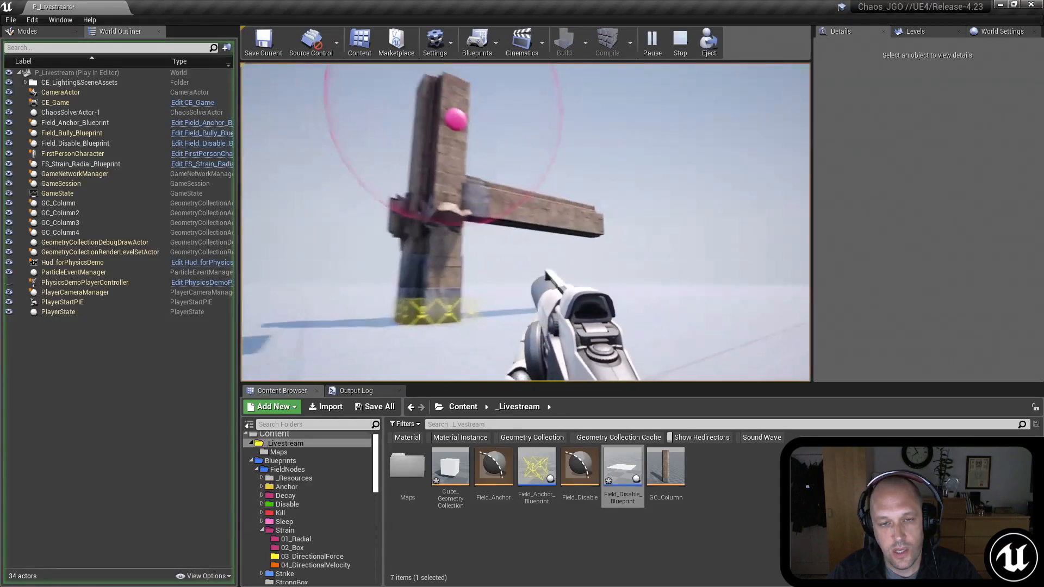
key(Escape)
Step: Reopen Field_Disable_Blueprint for editing and set Apply Physics Field's physics target to DisableThreshold
key(w)
right_drag(622, 254, 631, 337)
right_drag(560, 212, 520, 124)
click(473, 120)
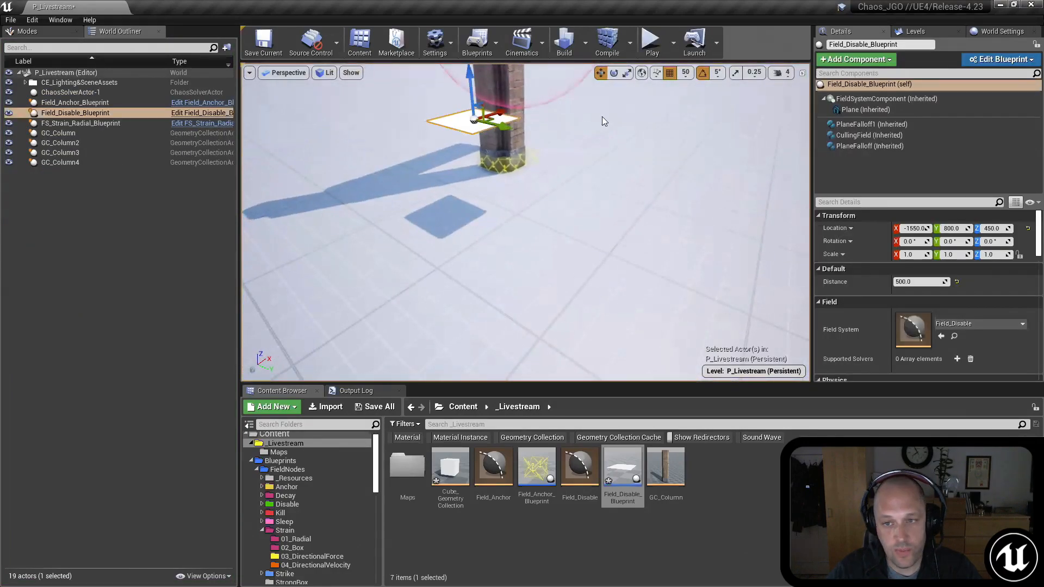
key(ctrl+e)
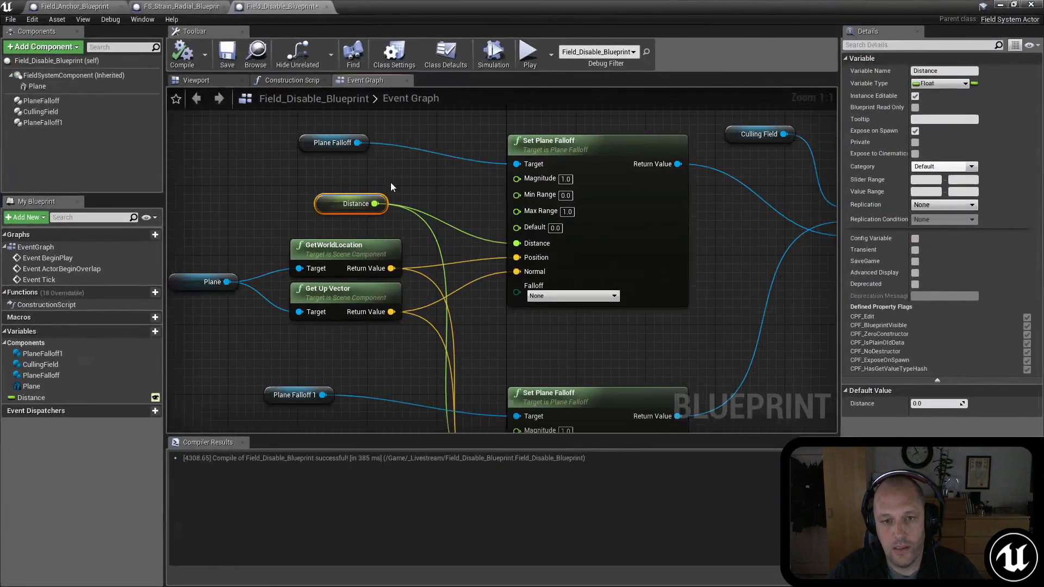
right_drag(397, 181, 453, 221)
right_drag(770, 156, 333, 179)
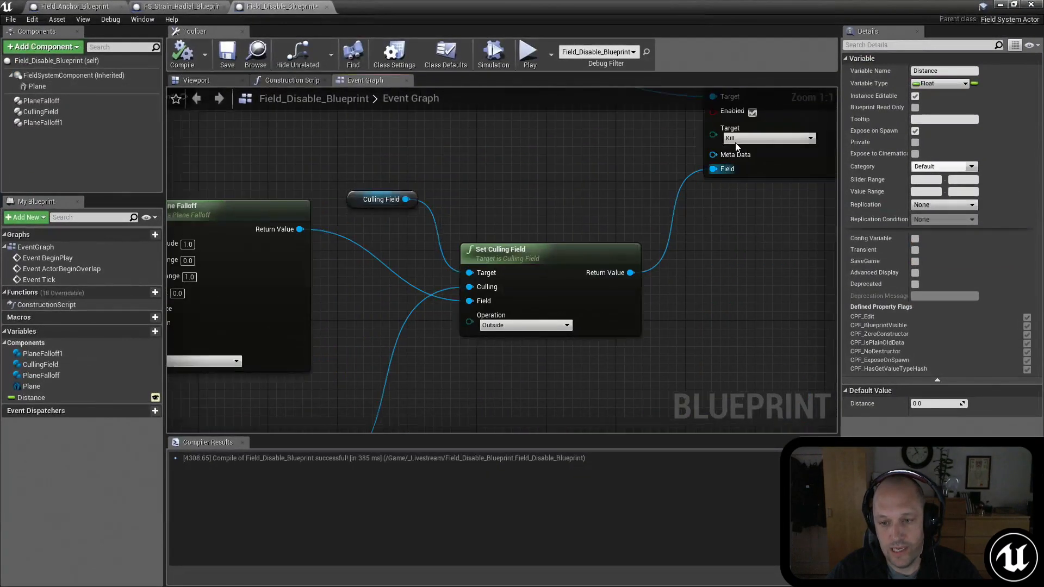
click(750, 140)
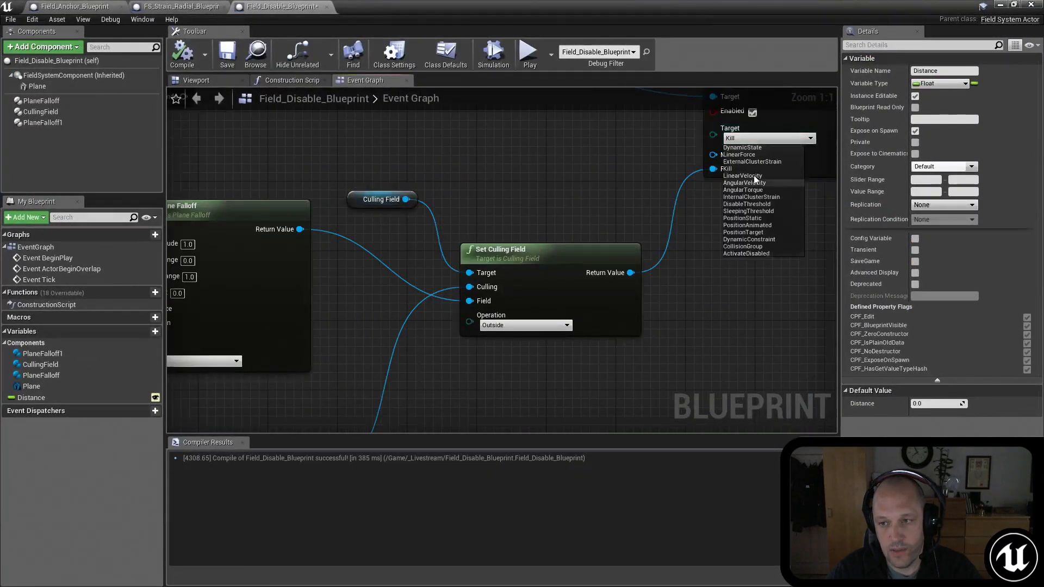
click(768, 205)
Step: Move the Plane Falloff reference away from the upper Set Plane Falloff node and promote that node's Magnitude input to a variable
right_drag(443, 142, 557, 188)
right_drag(359, 170, 590, 193)
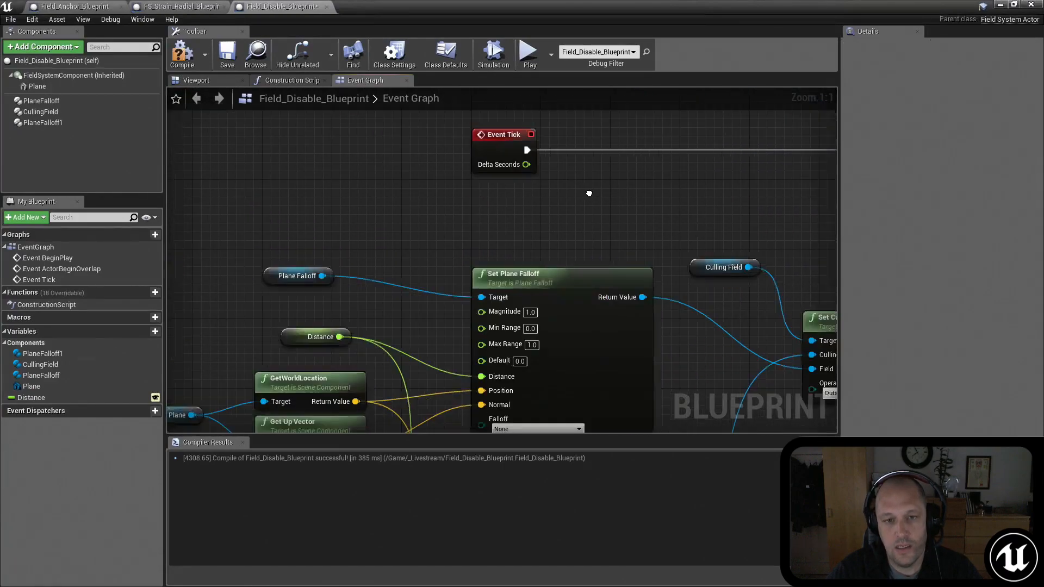
scroll(555, 188, down, 2)
right_drag(408, 218, 410, 226)
right_drag(359, 266, 384, 296)
drag(367, 292, 329, 233)
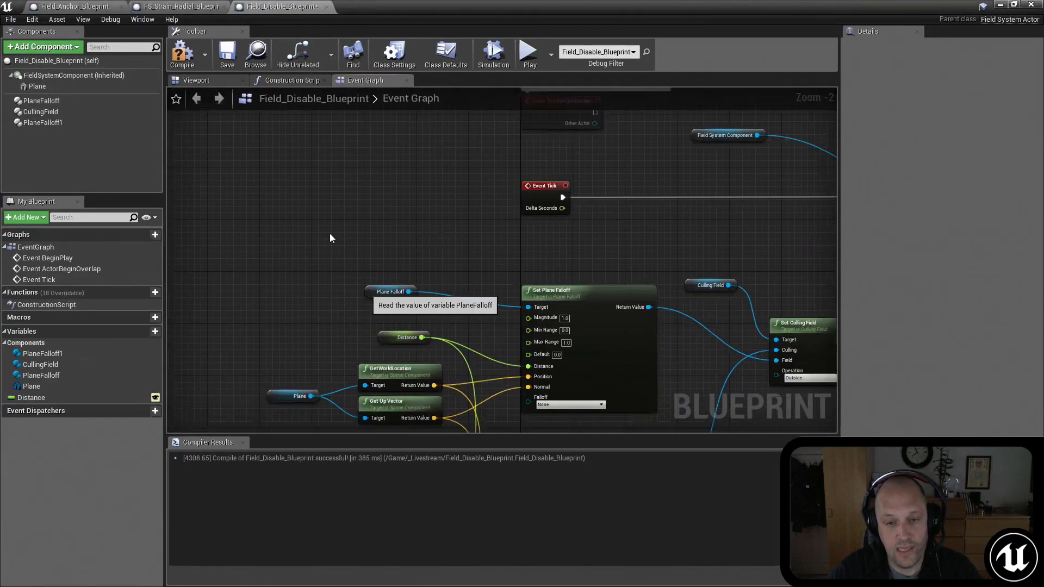
right_drag(596, 289, 668, 245)
drag(625, 268, 433, 217)
click(471, 267)
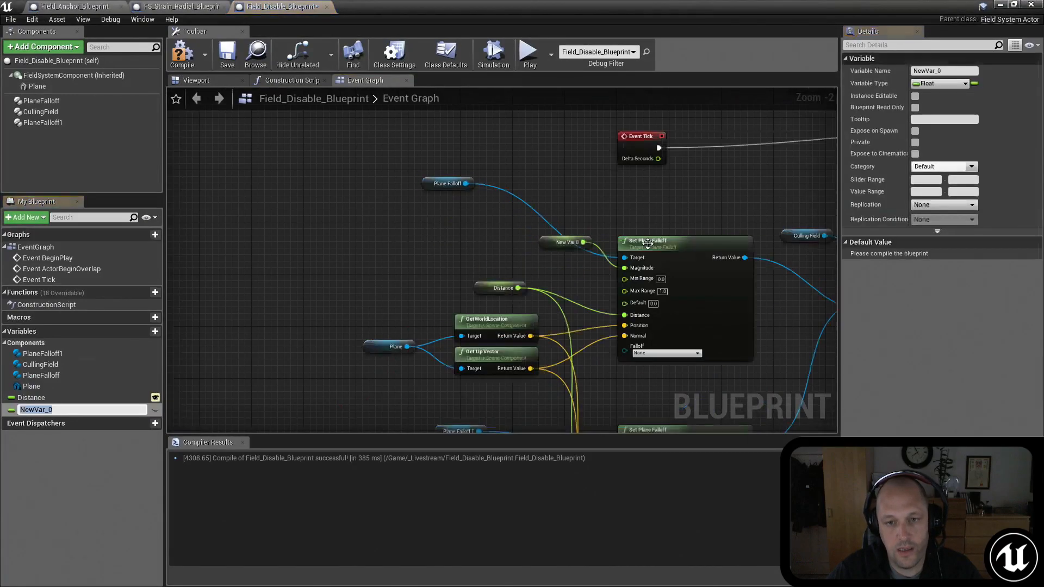
Step: Rename the promoted Magnitude variable to Threshold
click(907, 71)
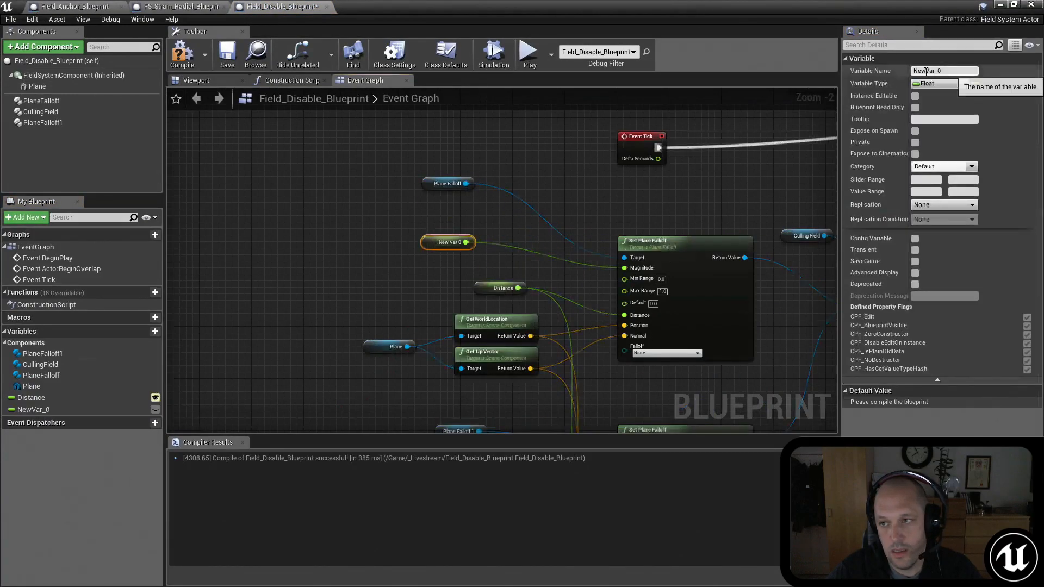
text(Threshold)
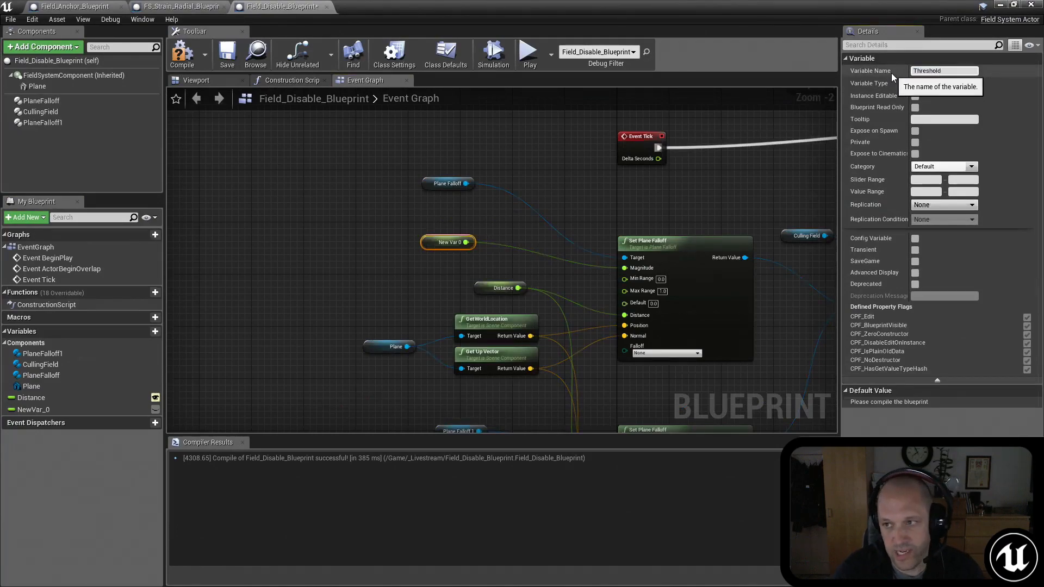
key(Return)
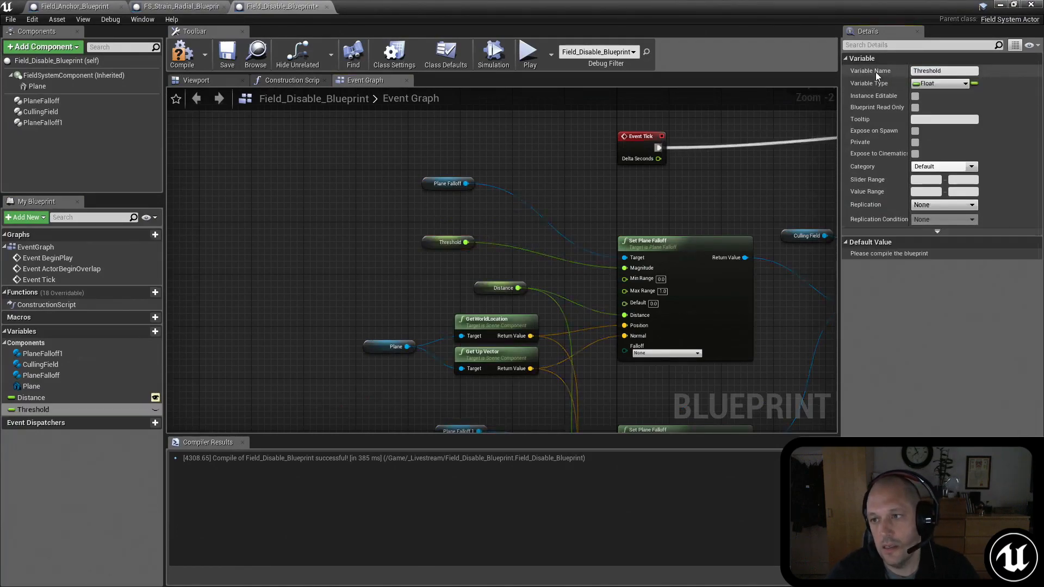
Step: Make the Threshold variable instance editable and exposed on spawn, and compile the Blueprint
click(915, 96)
click(916, 131)
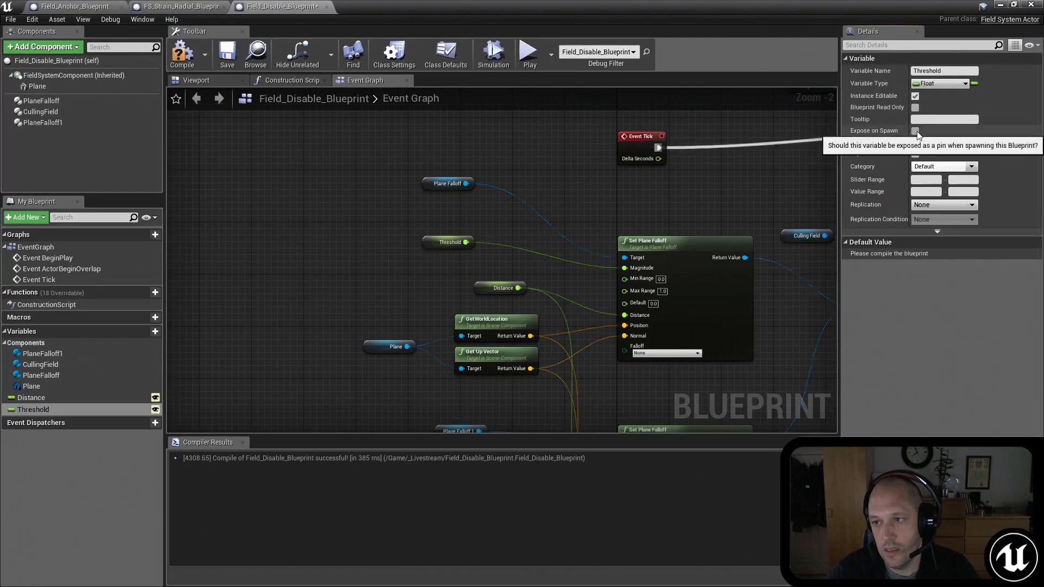
right_drag(665, 179, 474, 172)
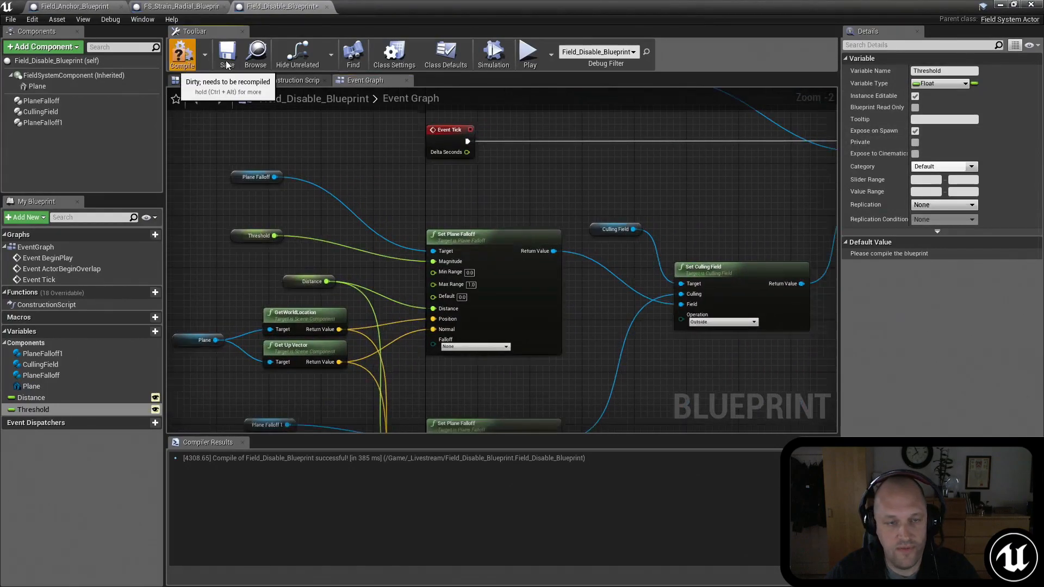
click(182, 54)
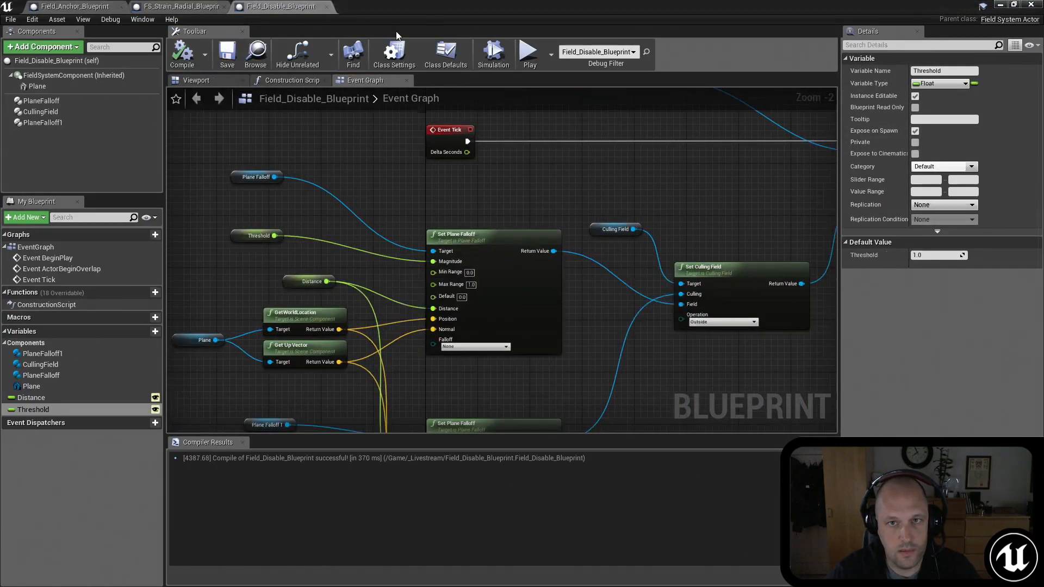
Step: Return to the level and set the placed Field_Disable_Blueprint actor's Threshold to 5000000
key(alt+Tab)
right_drag(669, 229, 663, 183)
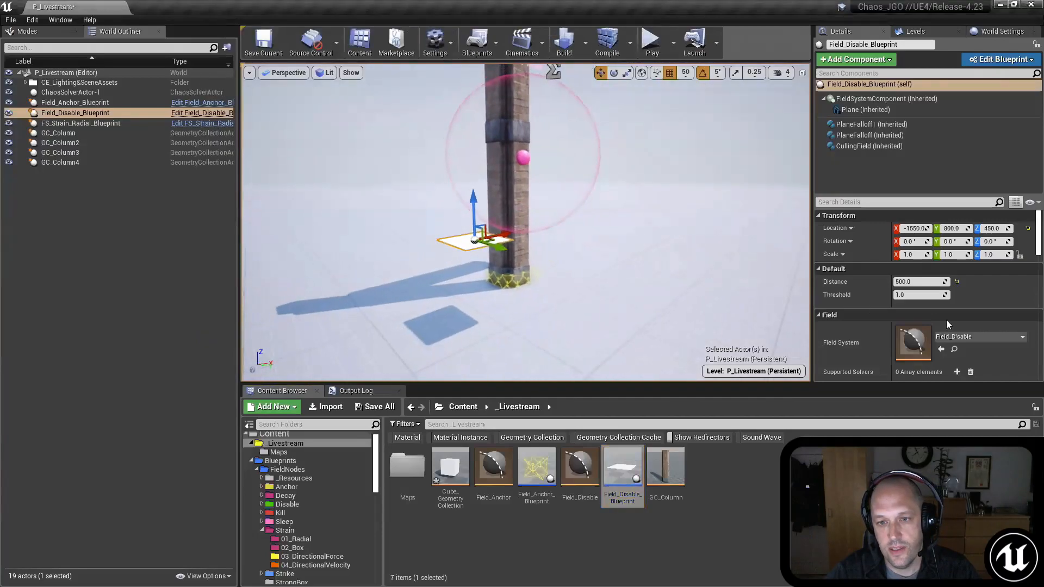
click(926, 294)
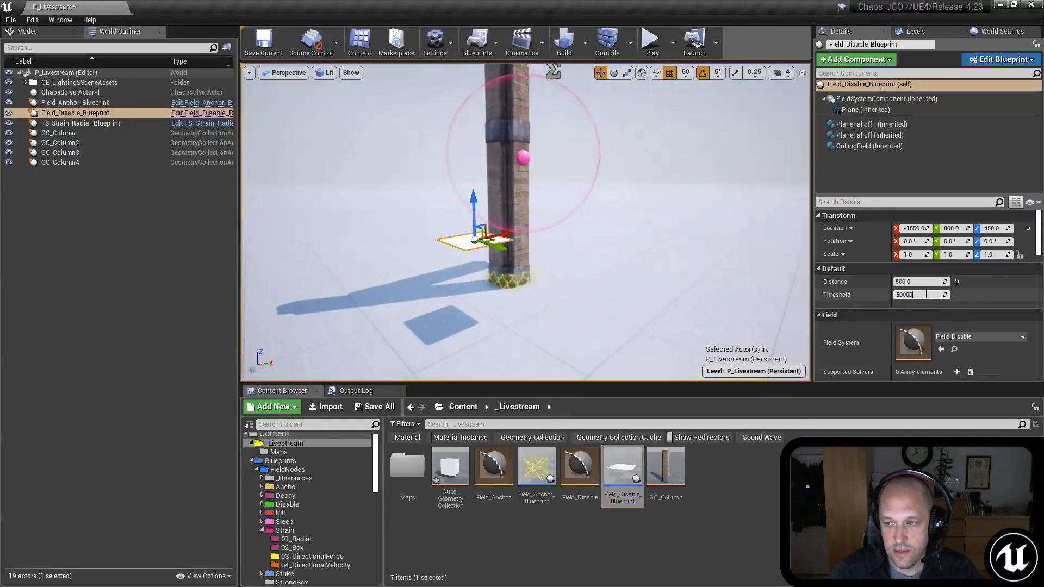
text(5000000.0)
Step: Lower the Field_Disable_Blueprint actor to near the column's base and play-test the collapse, viewing the debris up close
drag(482, 198, 482, 252)
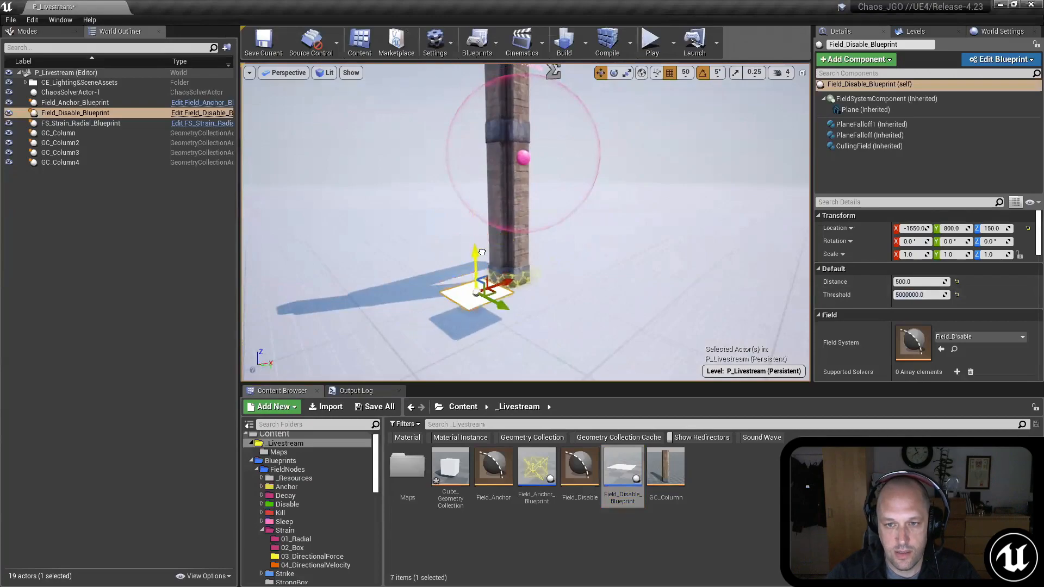
mouse_move(483, 255)
right_down()
mouse_move(478, 320)
mouse_move(492, 225)
mouse_move(483, 243)
right_up()
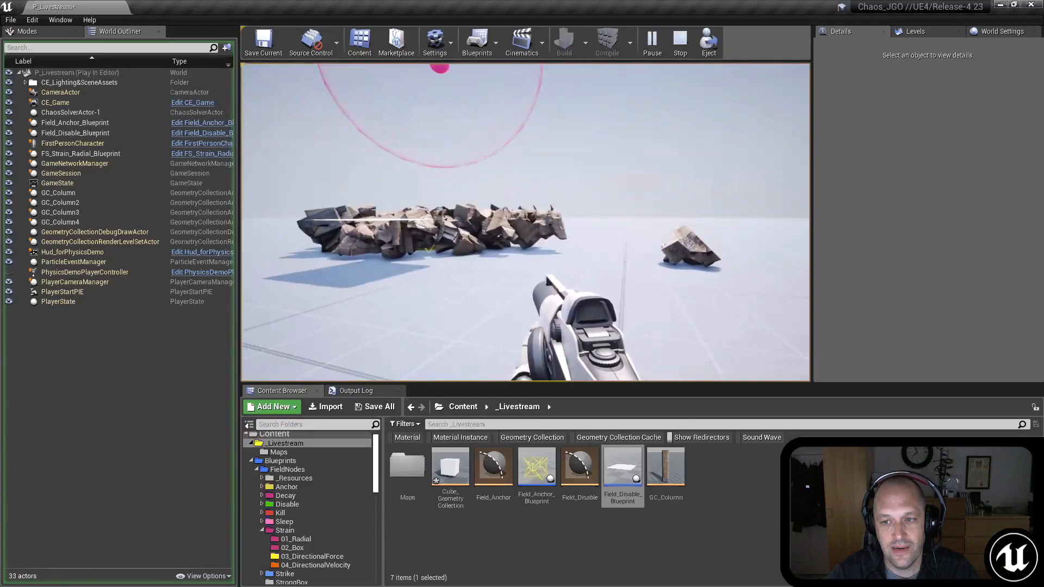
key(w)
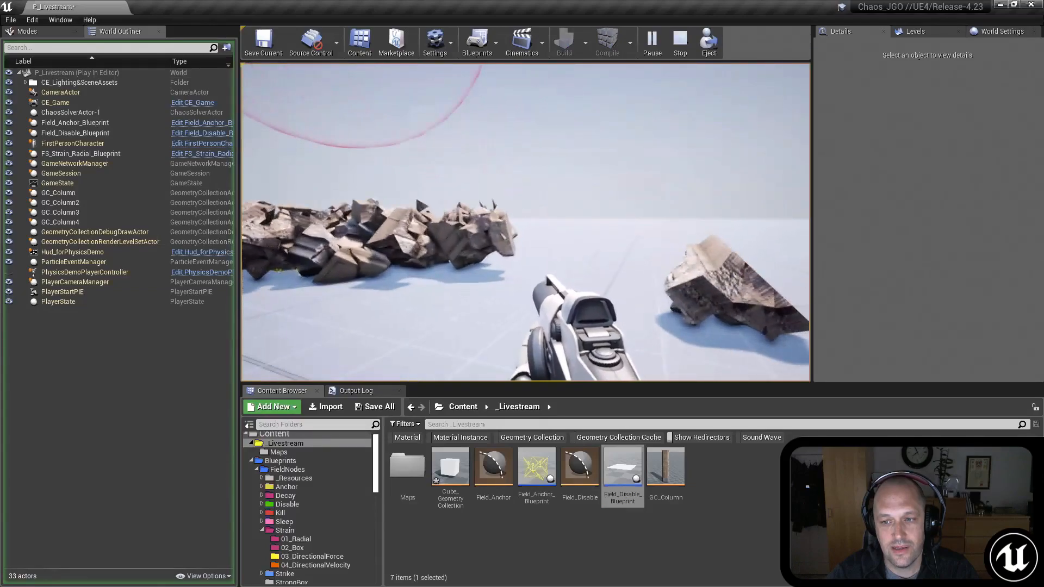
key(Escape)
Step: Select the disable field plane in front of the column and lower it slightly toward the ground
right_drag(526, 167, 502, 253)
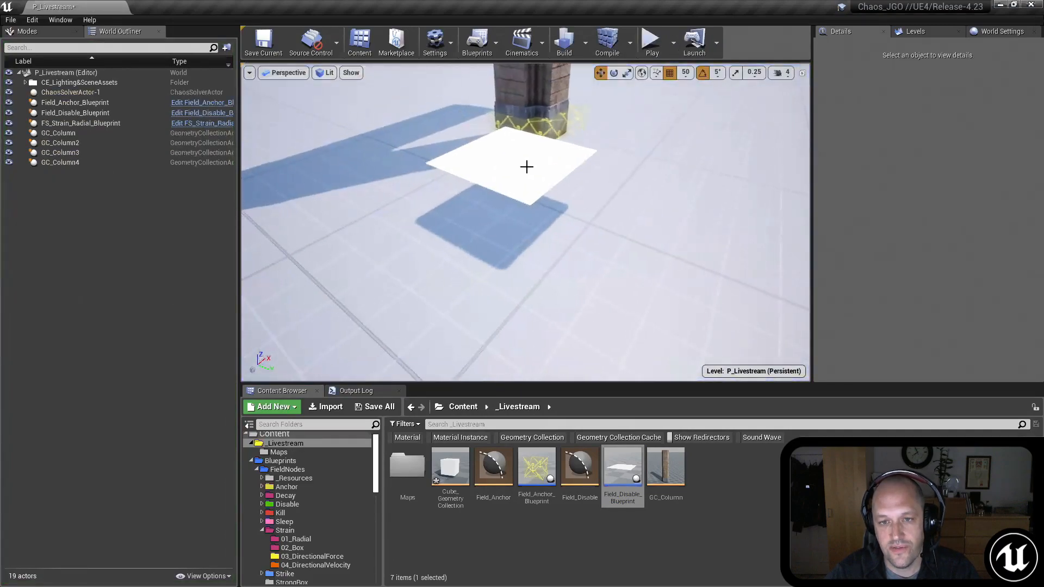
click(526, 168)
drag(515, 118, 512, 137)
right_drag(512, 137, 527, 64)
Step: Play the level, trigger the column's destruction to test the adjusted disable plane, and end the play session
click(647, 50)
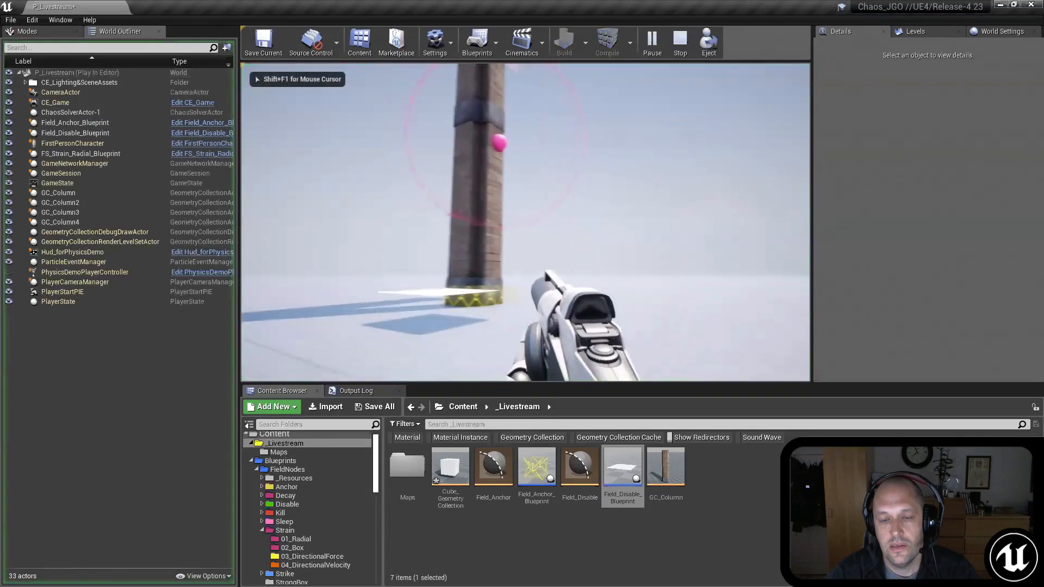
key(w)
key(f)
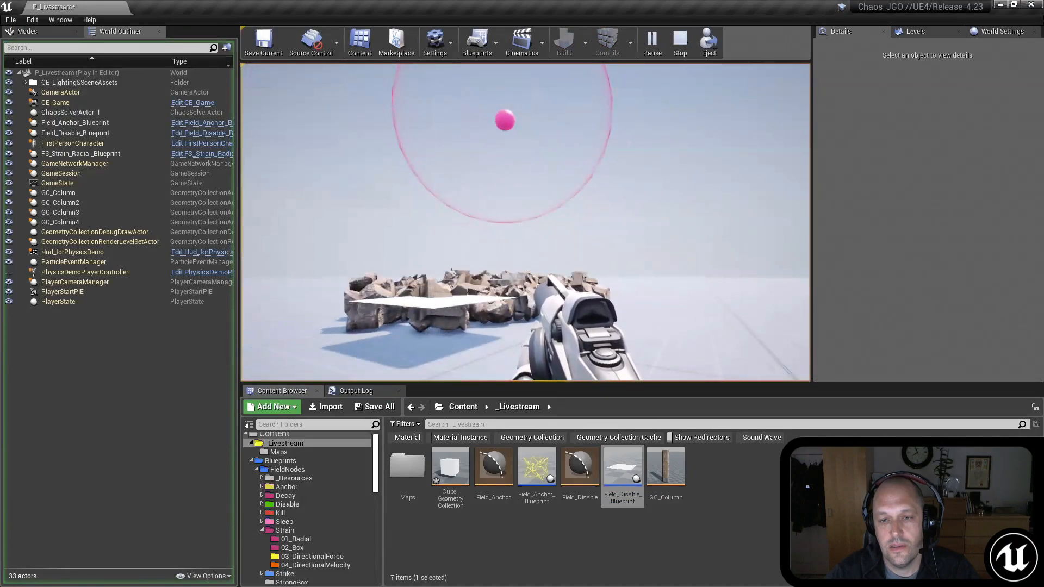
key(Escape)
right_drag(587, 219, 555, 326)
key(s)
click(521, 323)
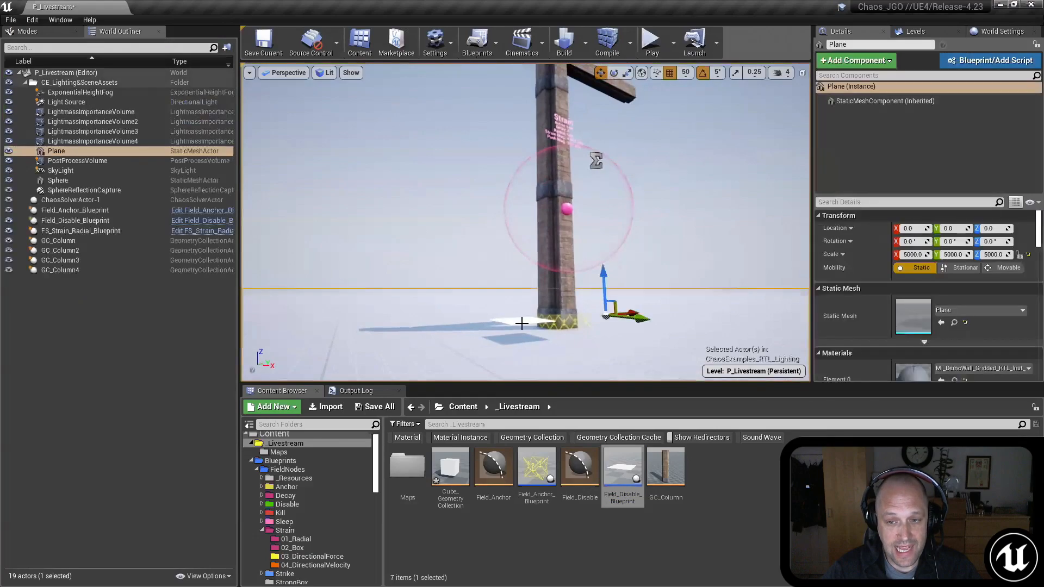
right_drag(681, 247, 691, 249)
click(681, 247)
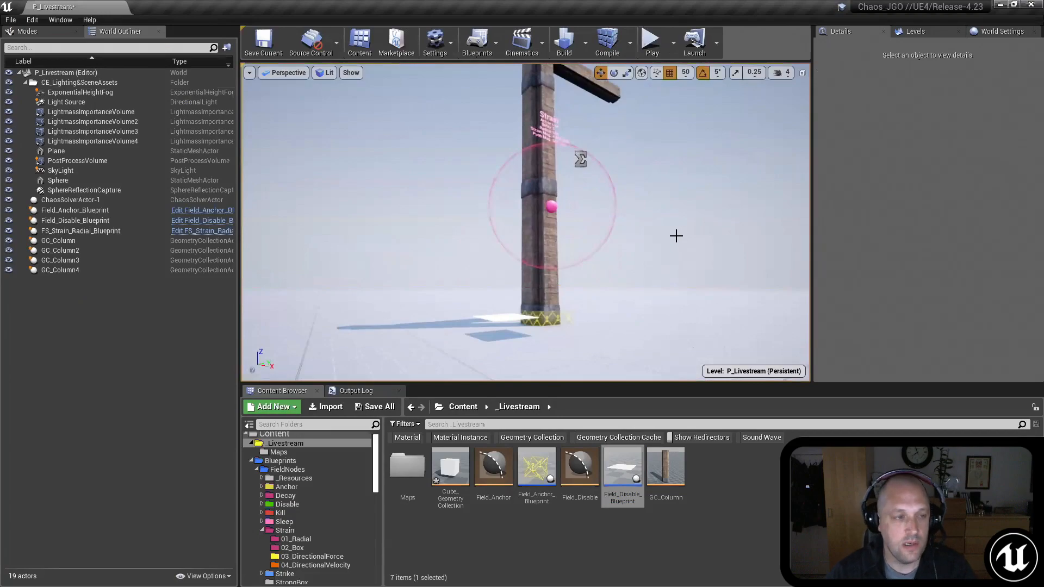
right_drag(659, 208, 666, 236)
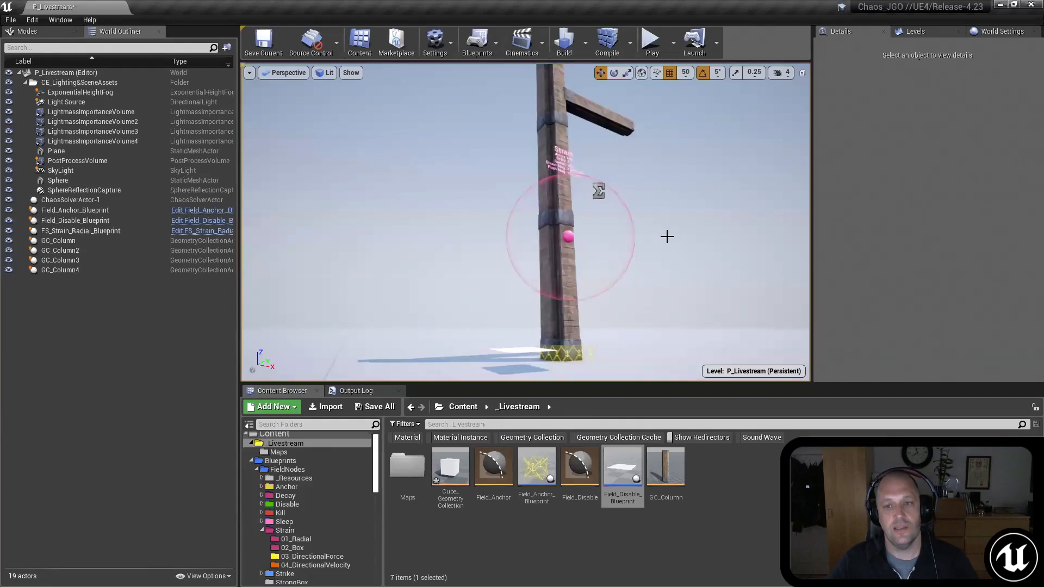
mouse_move(660, 213)
mouse_down()
mouse_move(670, 224)
mouse_move(644, 218)
mouse_up()
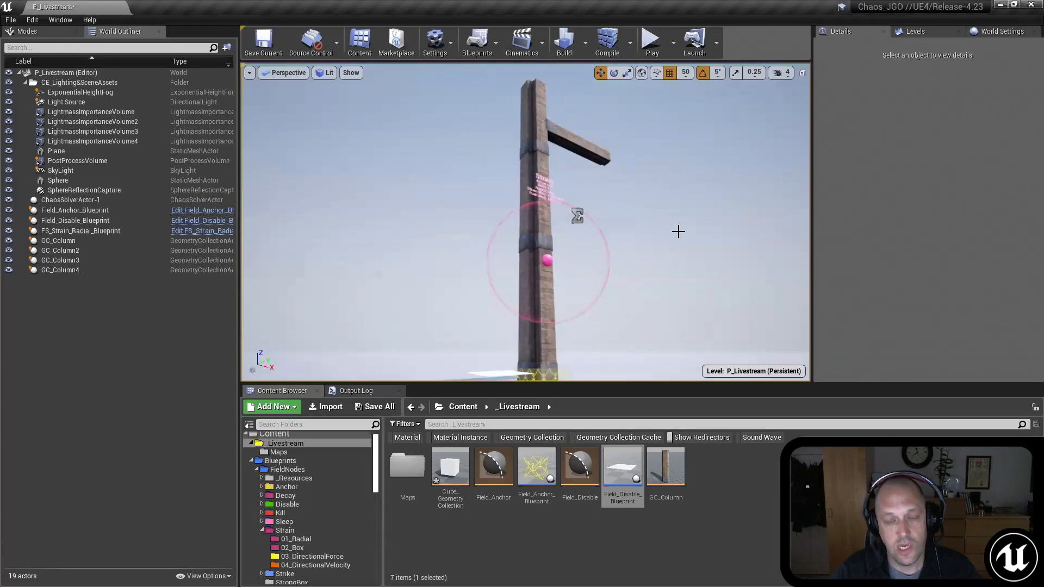
mouse_move(680, 169)
right_down()
mouse_move(679, 223)
mouse_move(674, 187)
right_up()
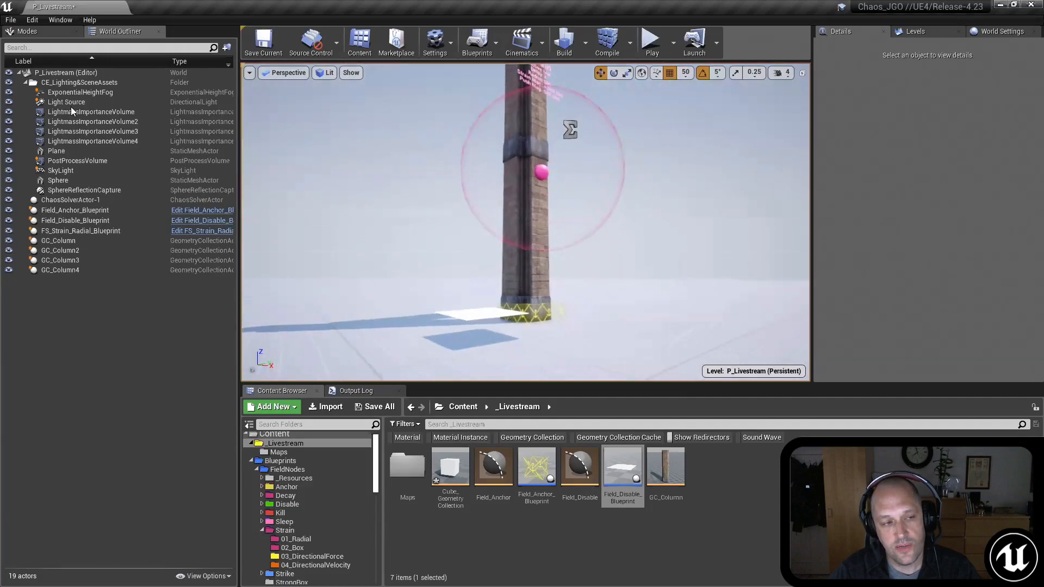
right_drag(543, 218, 542, 191)
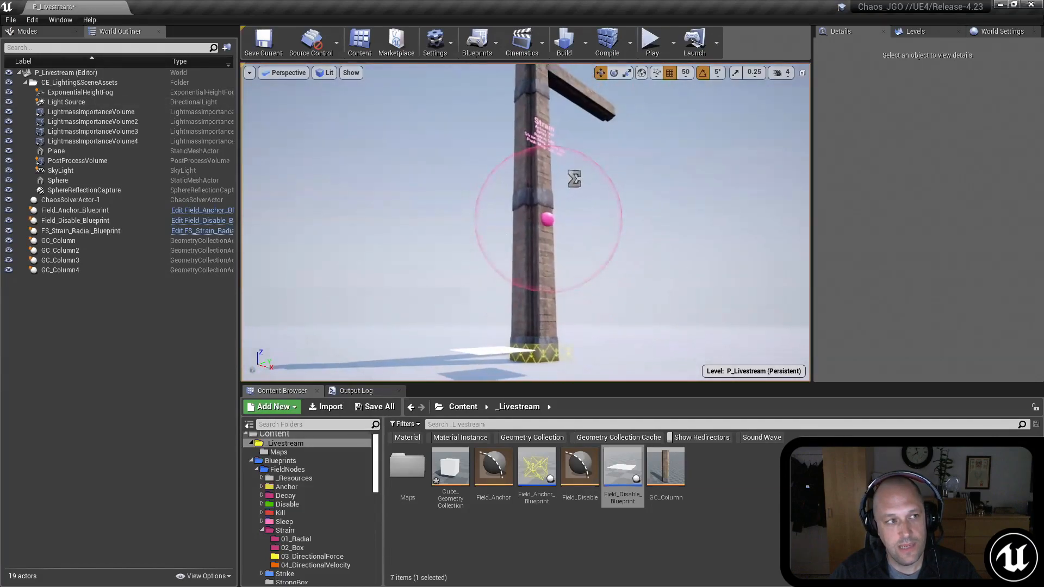
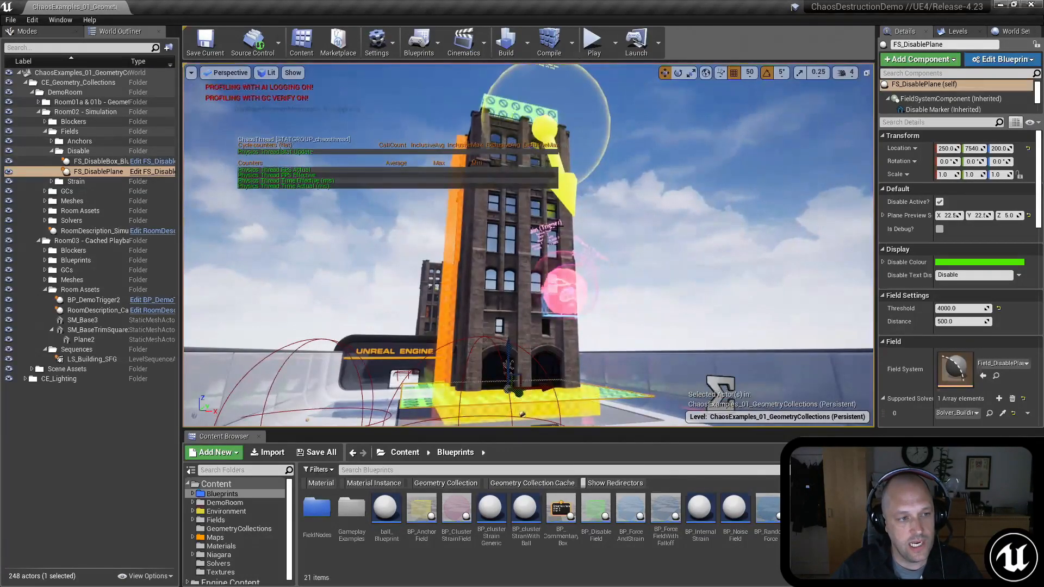
Step: Select the second-level wall piece GC_Building_SFG_L2_Wall_Mid4 and examine its clustering, damage threshold and collision group settings
right_drag(664, 217, 634, 233)
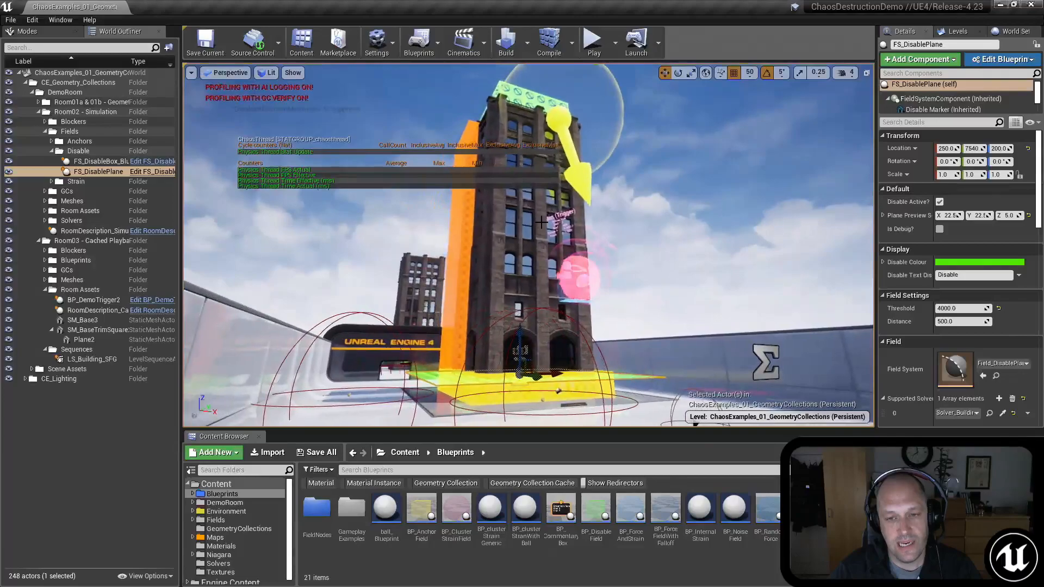
mouse_move(538, 233)
right_down()
mouse_move(530, 240)
mouse_move(546, 221)
right_up()
click(506, 283)
scroll(919, 298, down, 10)
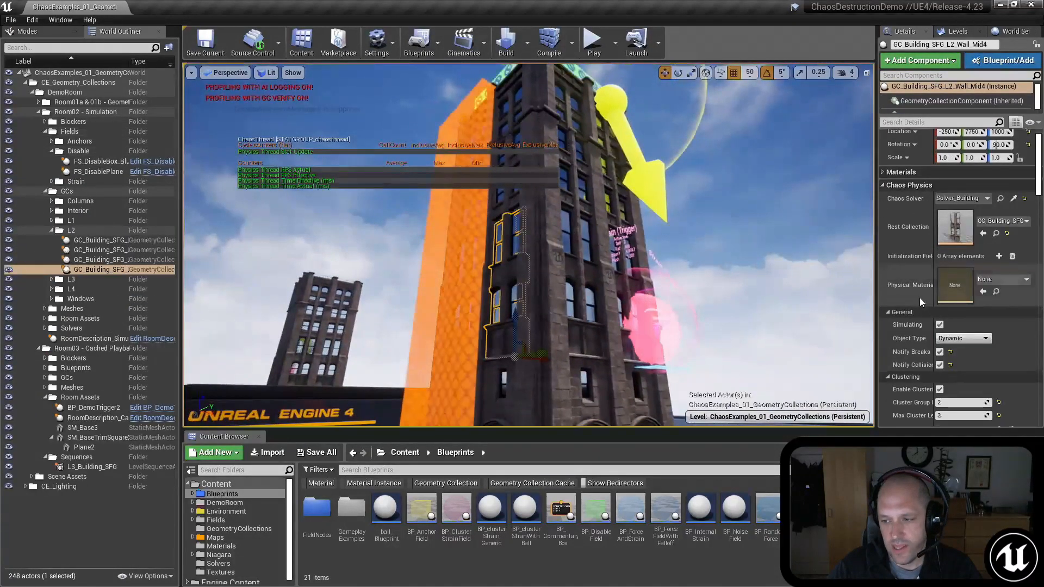
scroll(919, 298, down, 4)
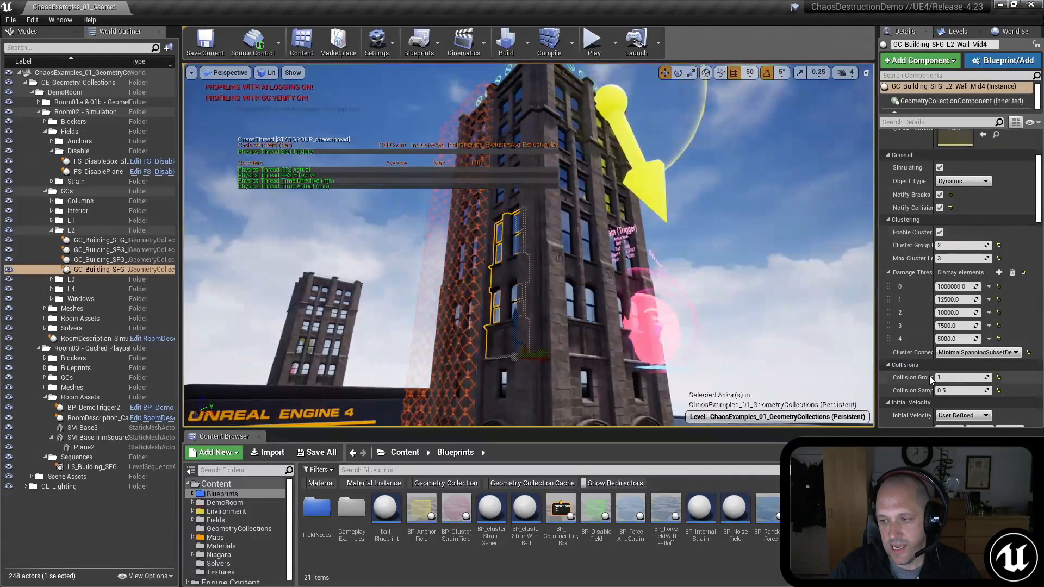
drag(931, 377, 937, 377)
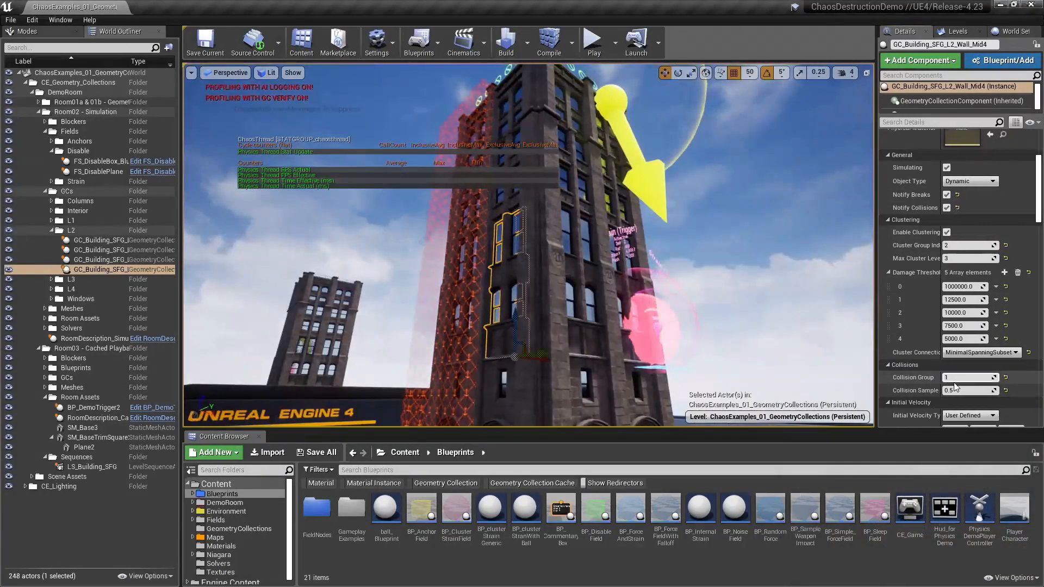
Step: Select the building's middle column and then the third-level middle wall to compare their collision group settings
right_drag(506, 233, 505, 234)
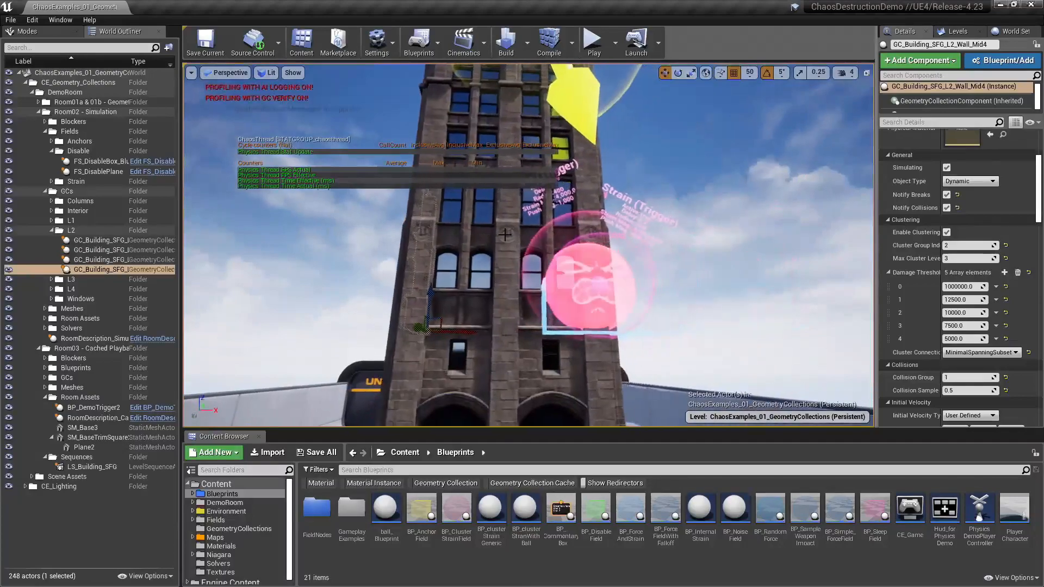
click(506, 234)
right_drag(699, 259, 699, 259)
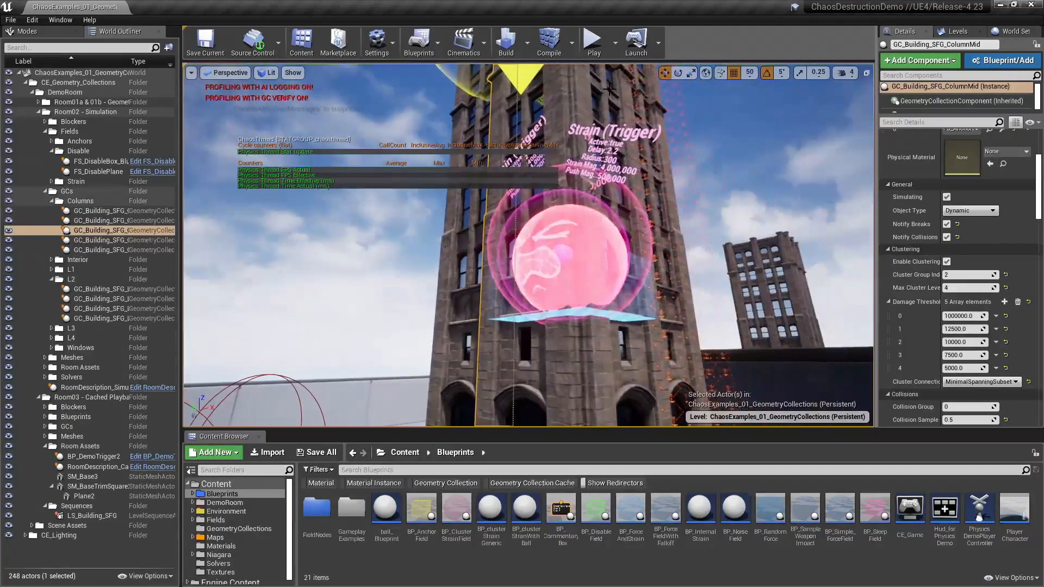
click(605, 96)
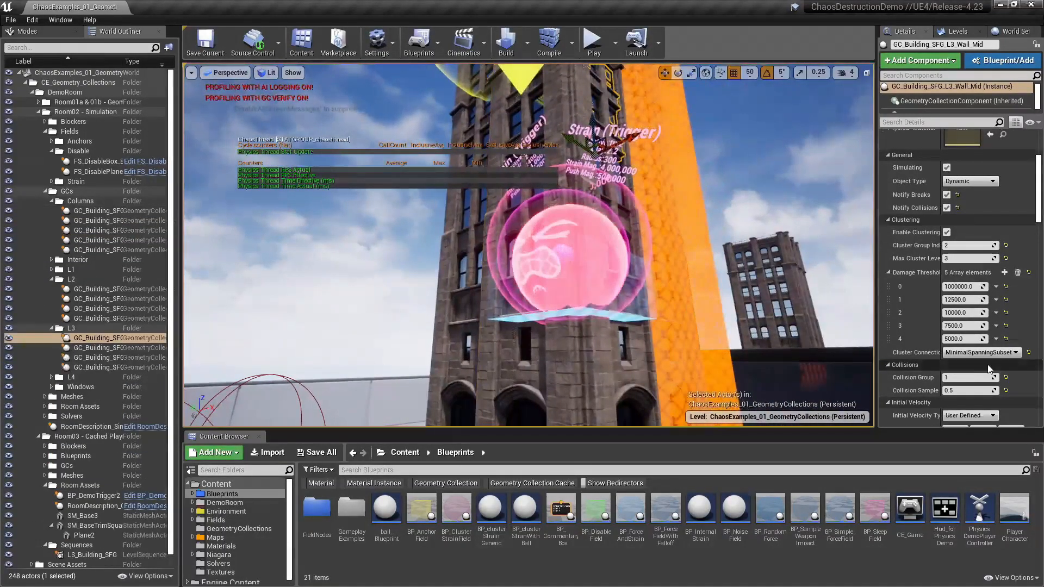
right_drag(722, 174, 722, 175)
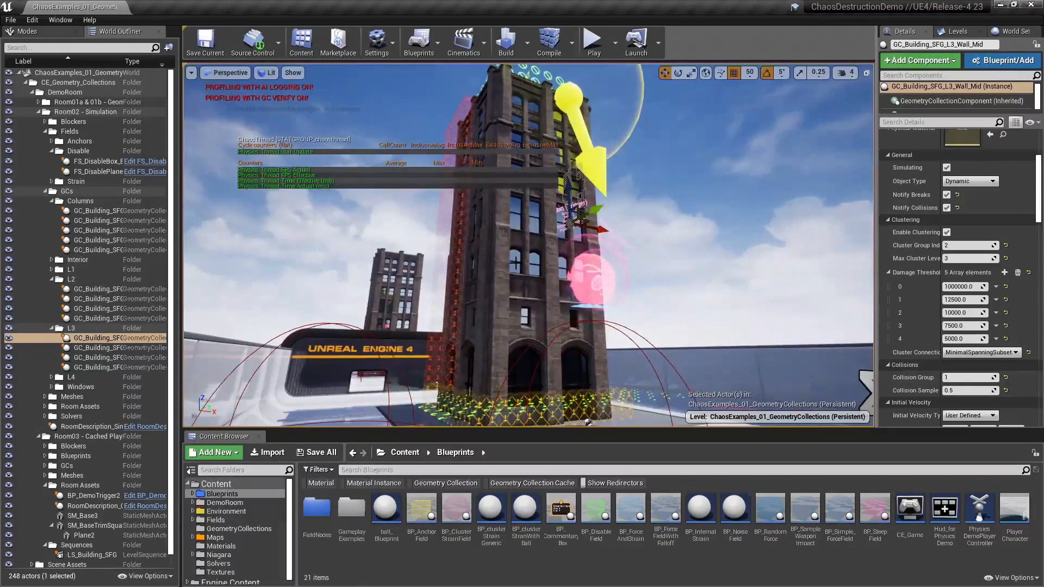
Step: Select the Solver_Building actor beside the tower and examine its Chaos Physics iteration and clustering settings
right_drag(515, 263, 512, 298)
mouse_move(620, 321)
right_down()
mouse_move(623, 267)
mouse_move(619, 300)
right_up()
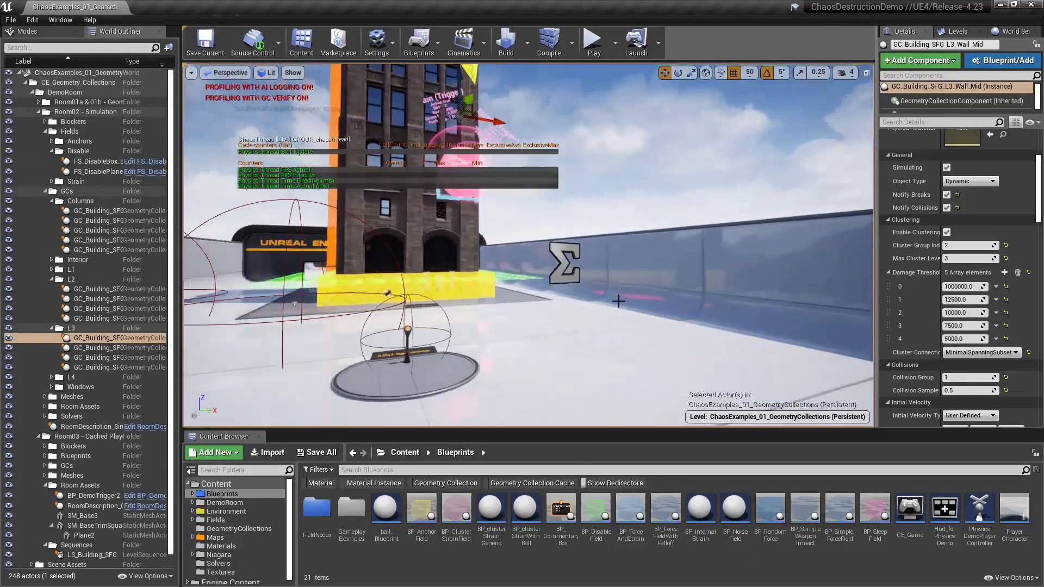
click(564, 263)
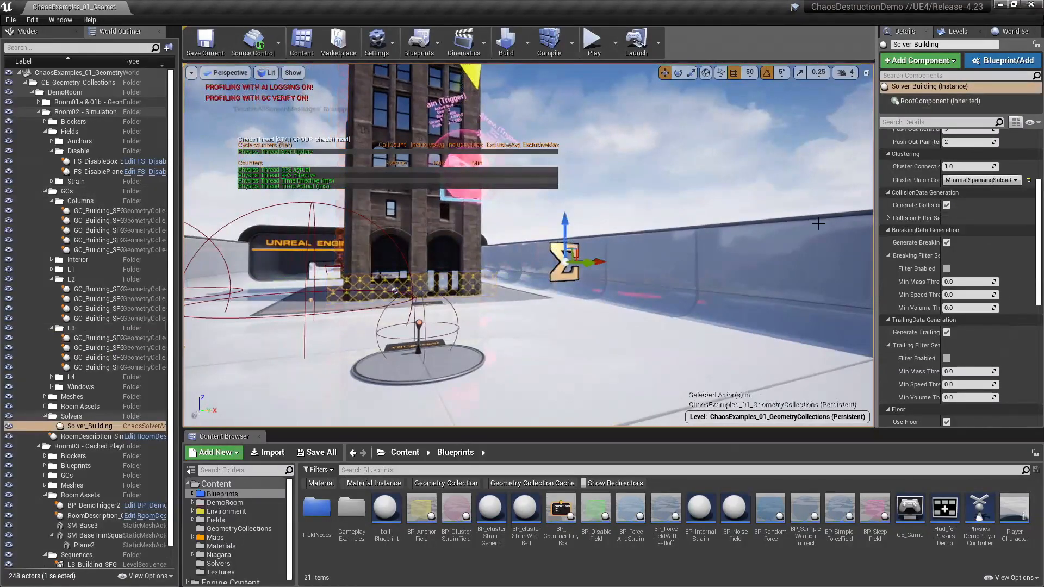
scroll(952, 232, up, 4)
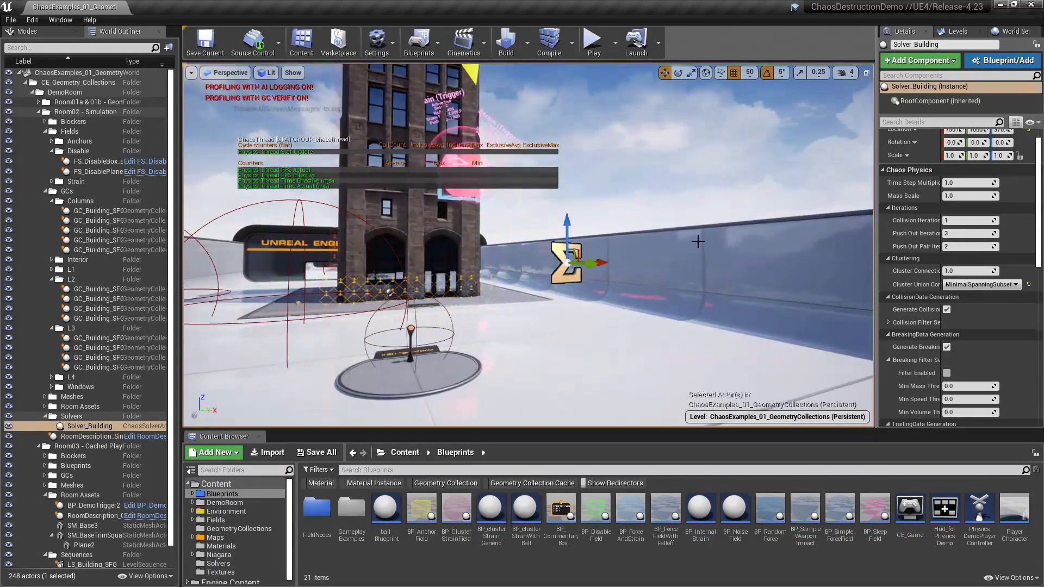
right_drag(733, 221, 749, 200)
key(a)
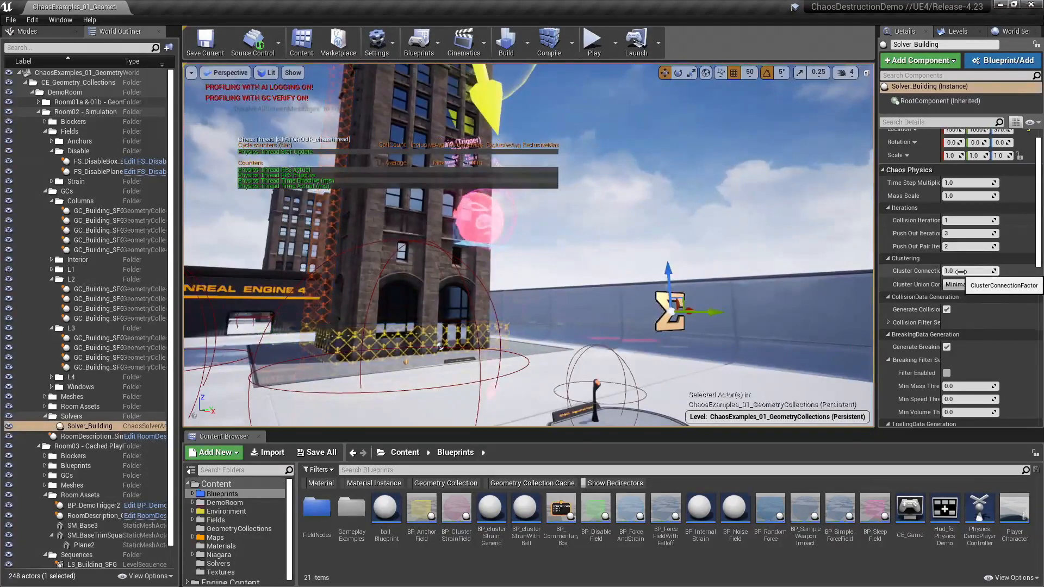
Step: Widen the property area to read the full setting names and view the solver's Cluster Union Connection options
right_drag(587, 205, 554, 184)
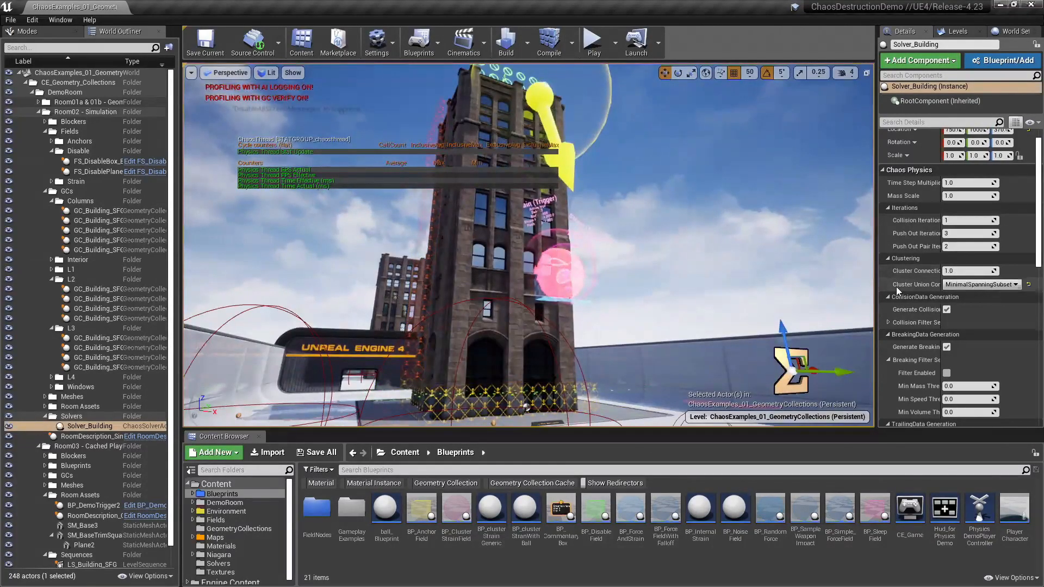
drag(877, 288, 823, 288)
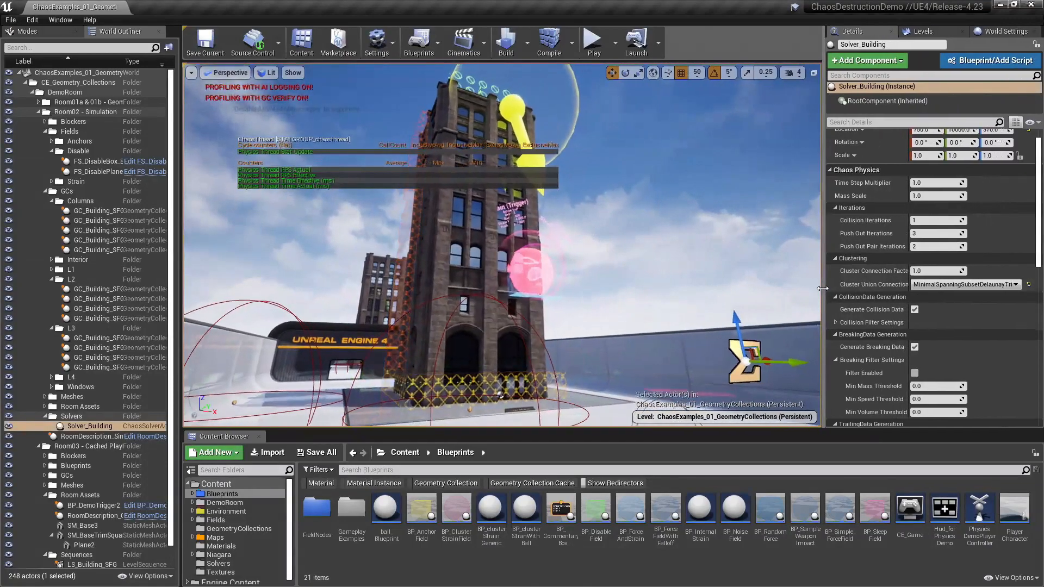
click(927, 285)
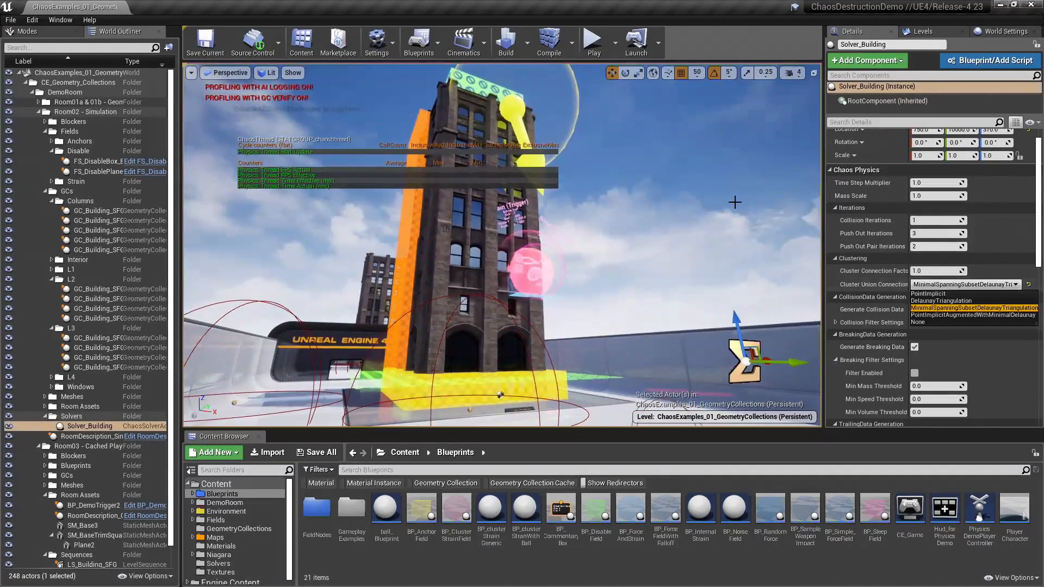
Step: Select the building's corner column and examine its clustering settings and the available Cluster Connection Type options
click(444, 243)
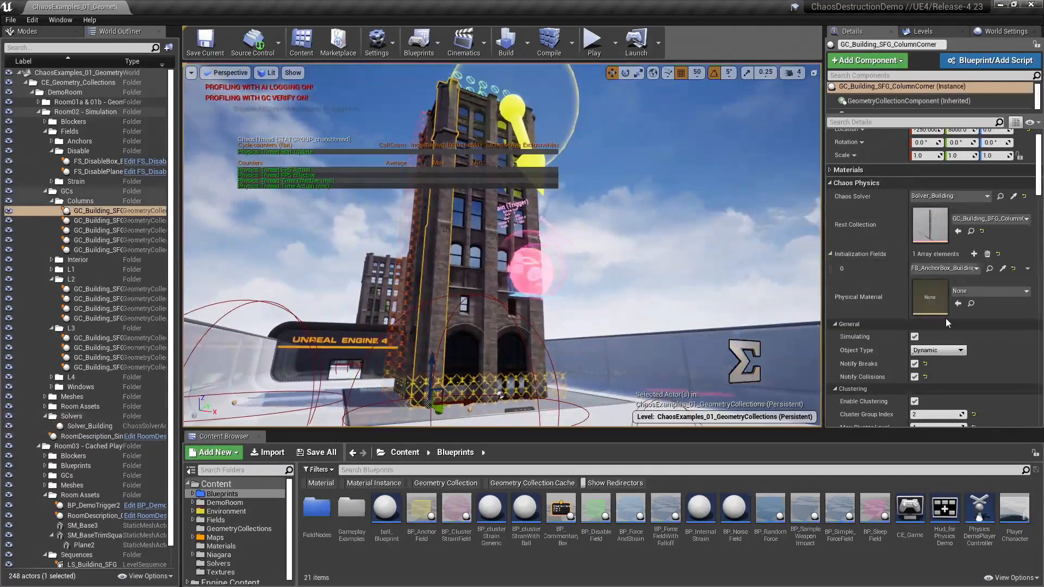
scroll(952, 330, down, 3)
scroll(950, 337, down, 3)
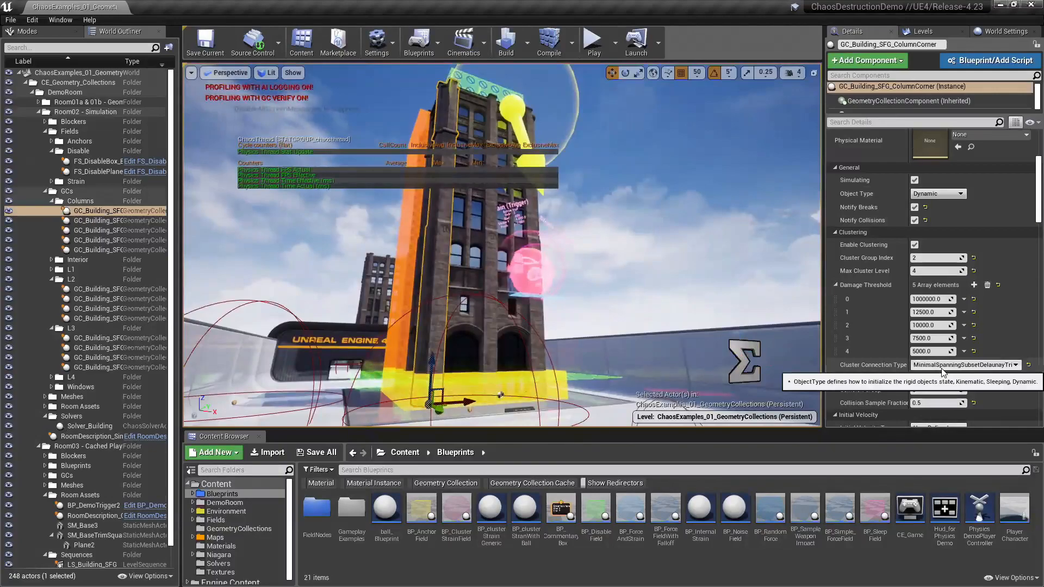
click(941, 367)
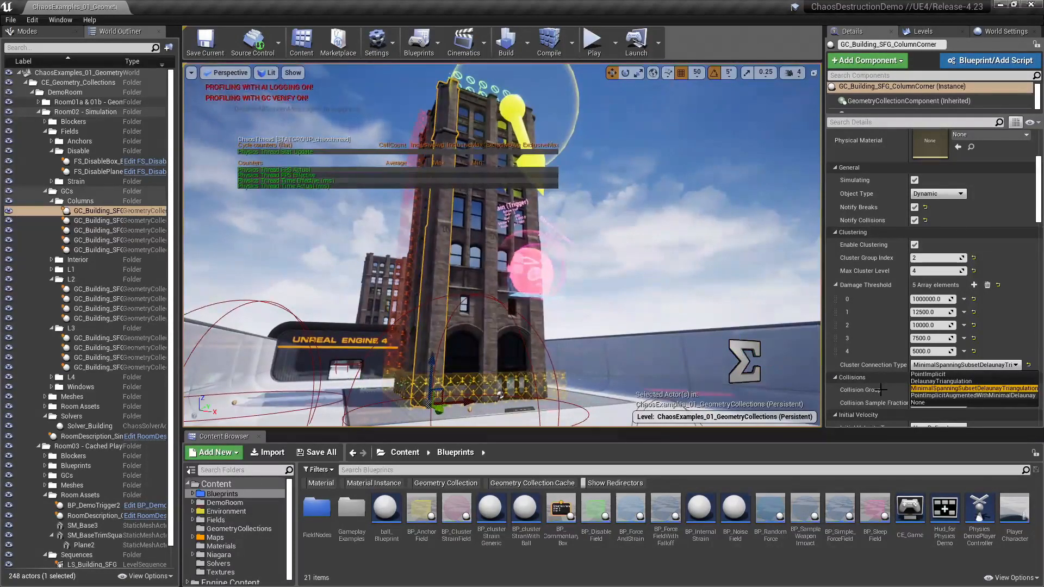
right_drag(642, 255, 595, 267)
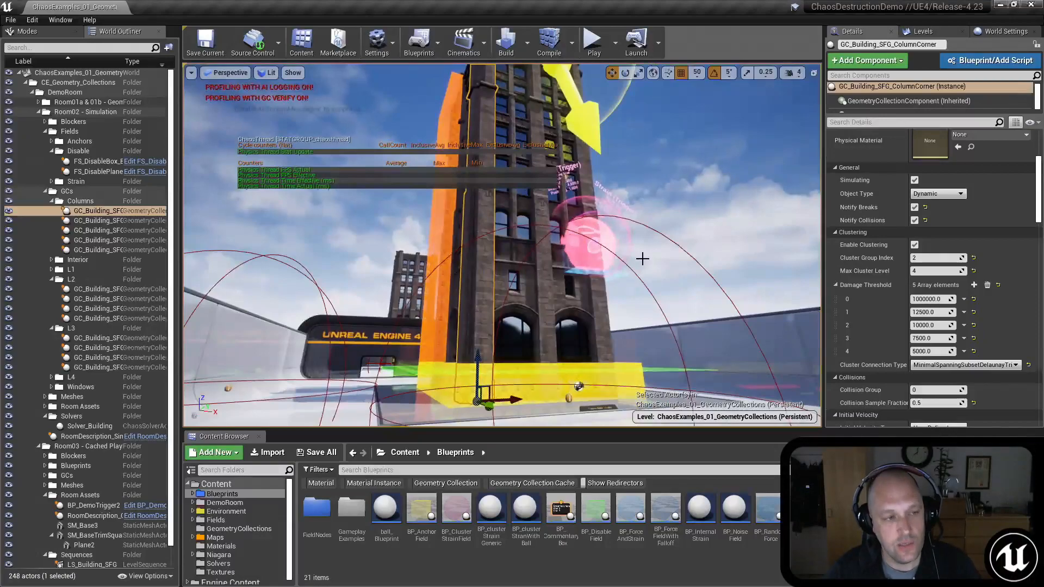
right_drag(596, 267, 576, 296)
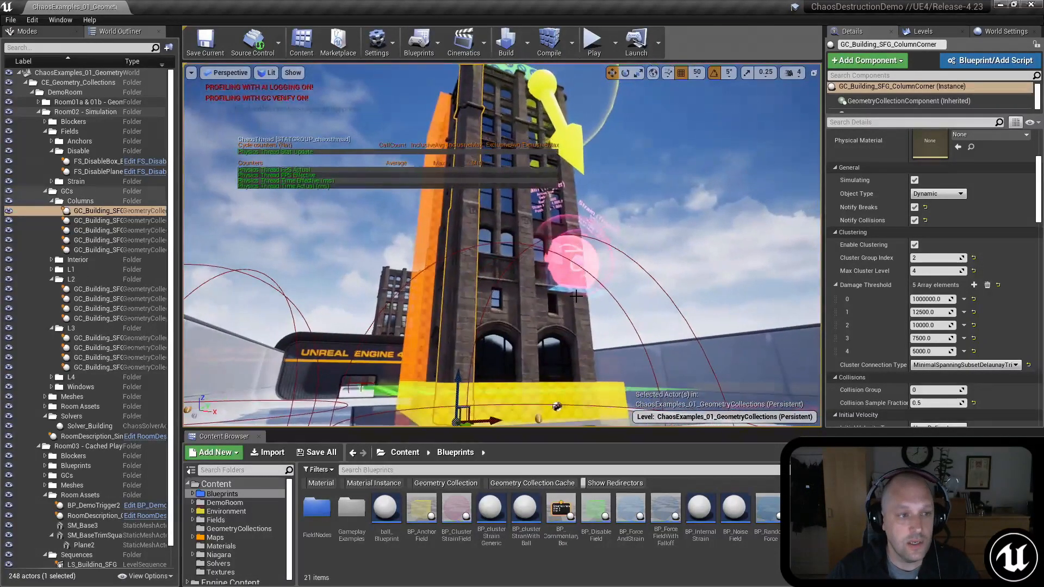
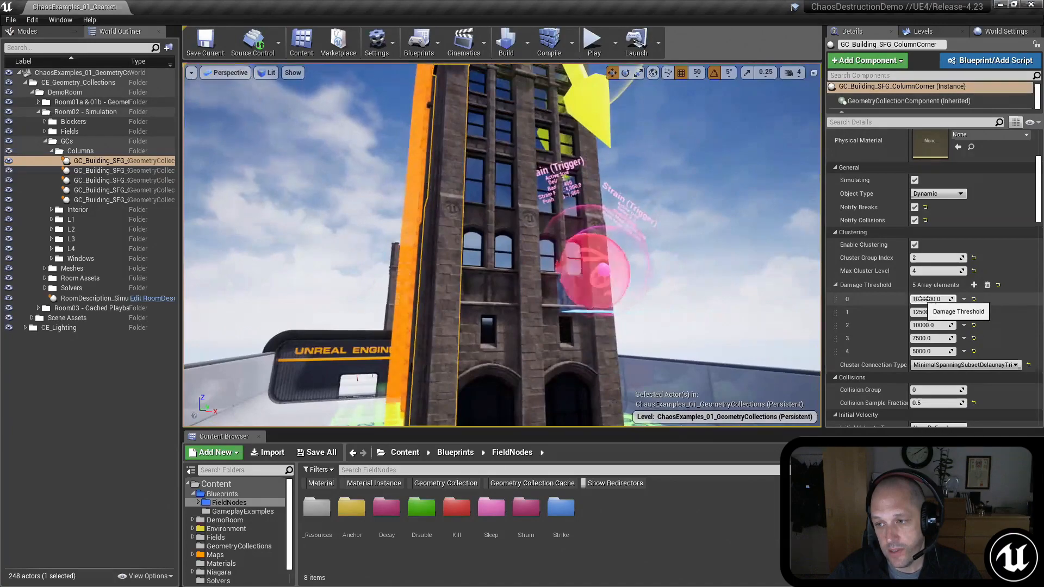
Step: Compare the Damage Threshold values of the building's window column and corner column
key(s)
mouse_move(727, 309)
right_down()
mouse_move(722, 298)
mouse_move(727, 308)
right_up()
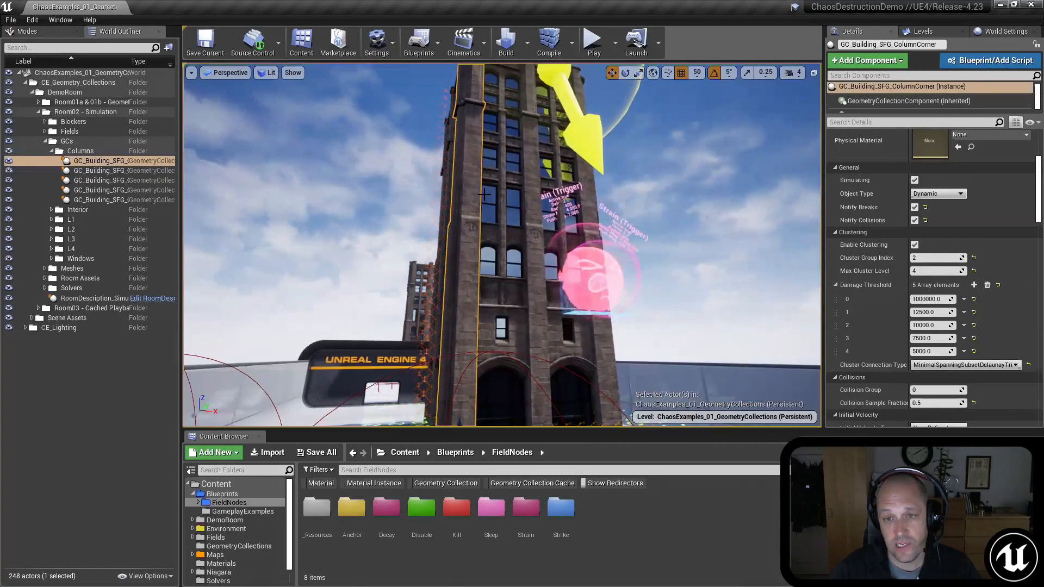
click(566, 268)
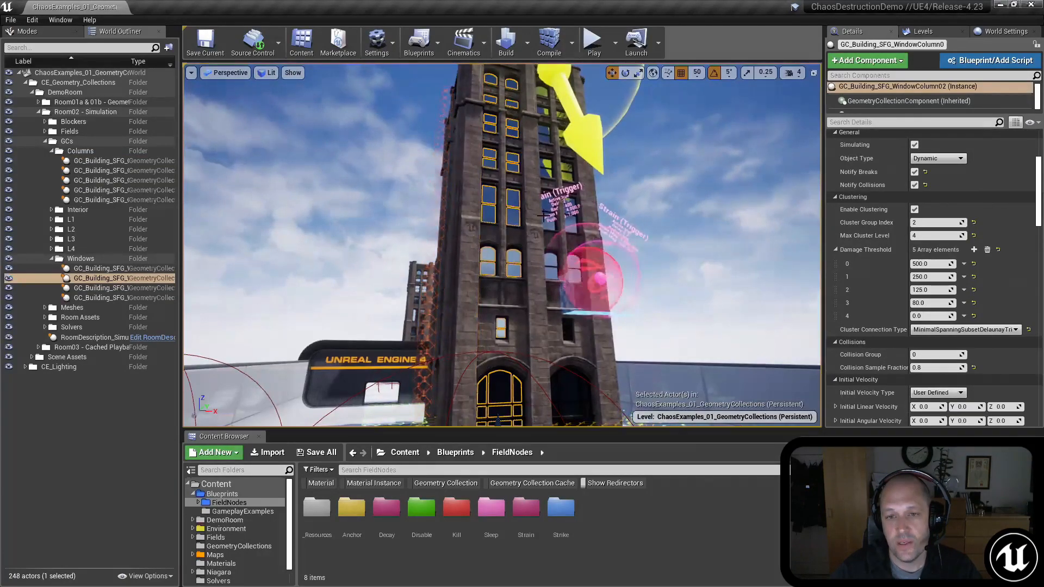
click(464, 195)
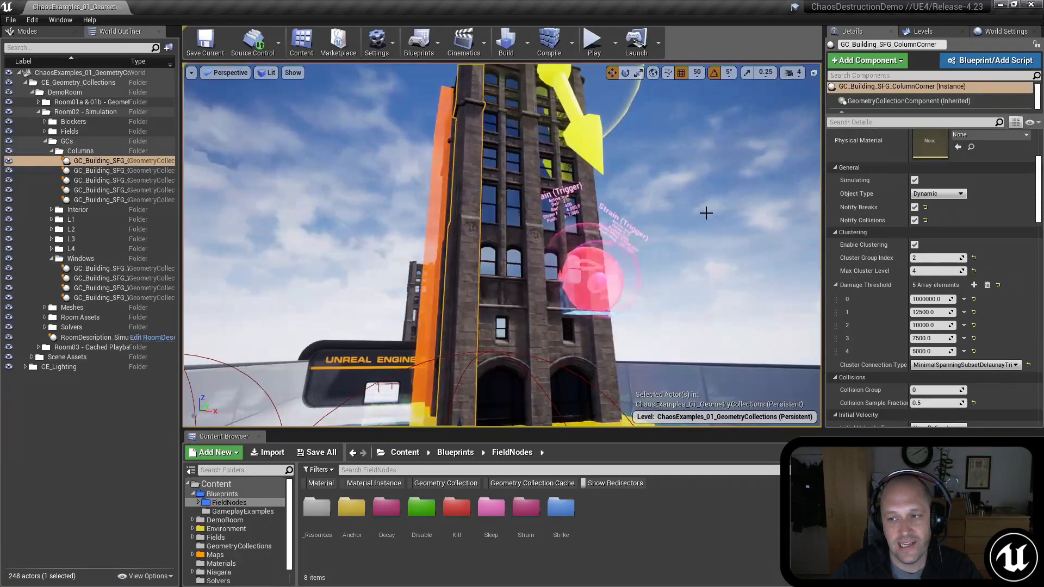
right_drag(664, 213, 560, 257)
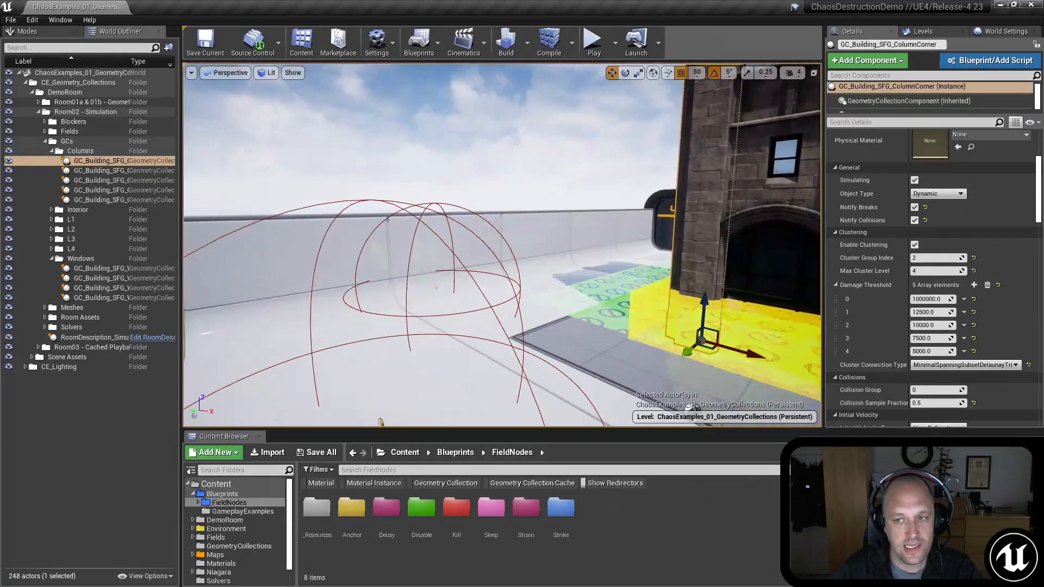
key(f)
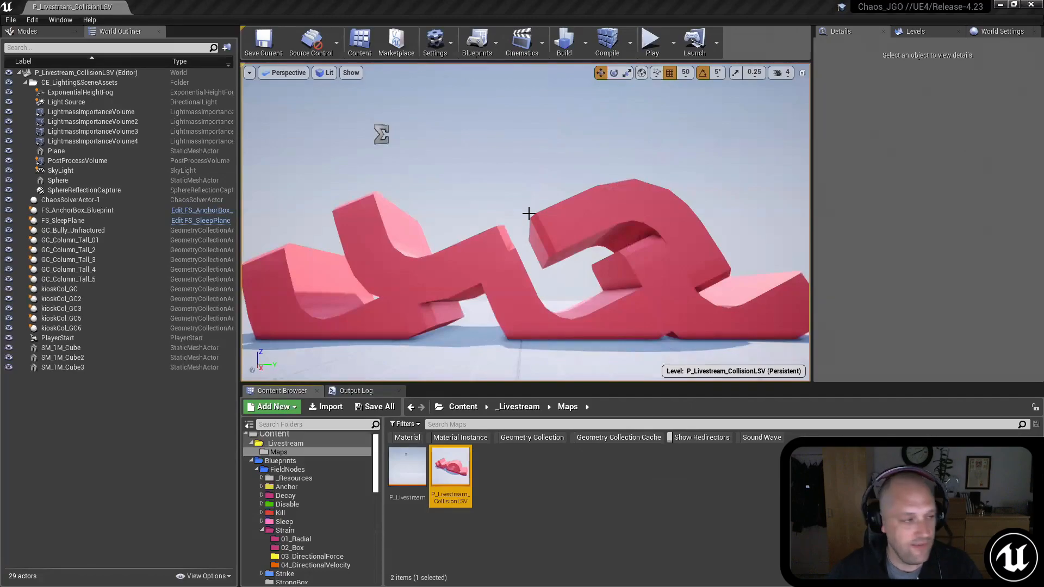
Step: In the P_Livestream_CollisionLSV level, run the simulation to watch the ball on the curved pieces, stop it, and select kioskCol_GC
click(651, 41)
click(605, 249)
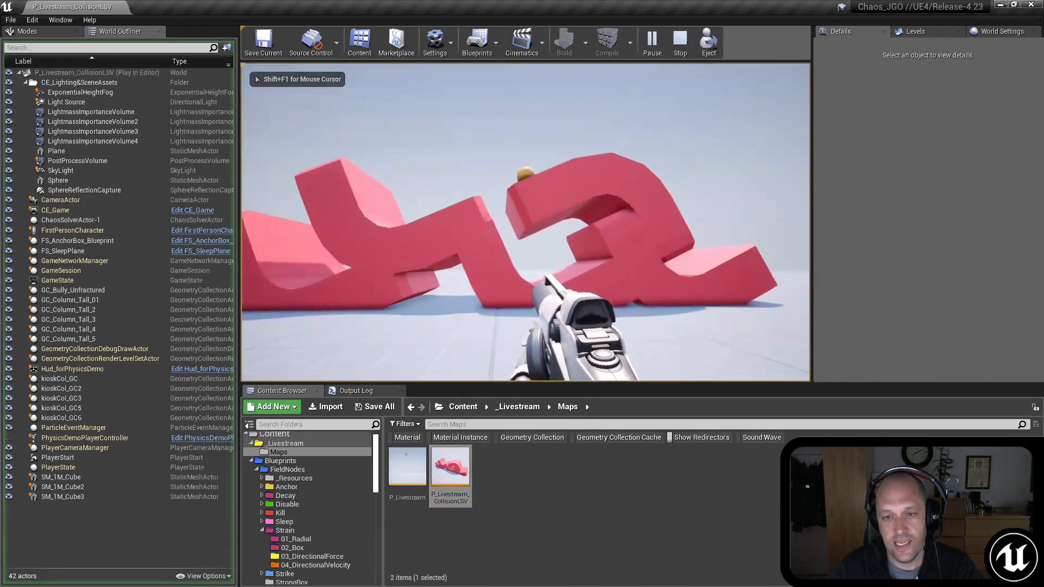
key(a)
key(d)
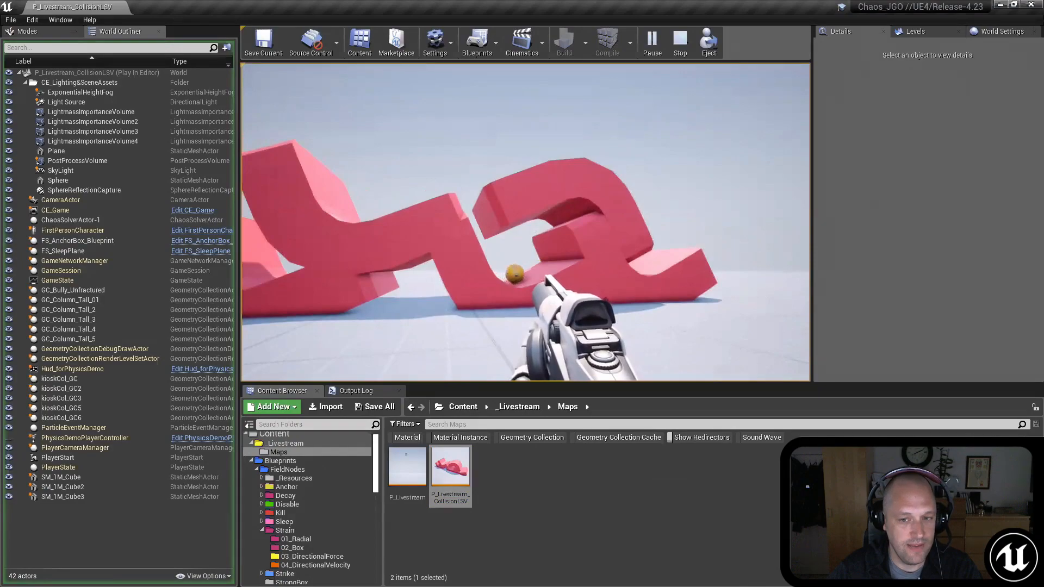
key(Escape)
key(w)
mouse_move(496, 267)
right_down()
mouse_move(493, 223)
mouse_move(496, 268)
right_up()
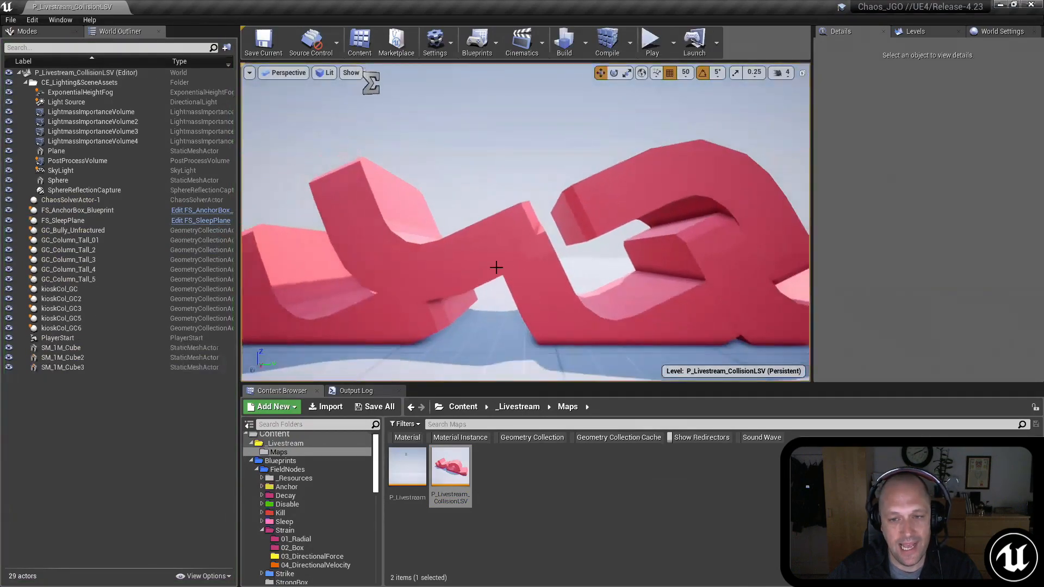
click(484, 252)
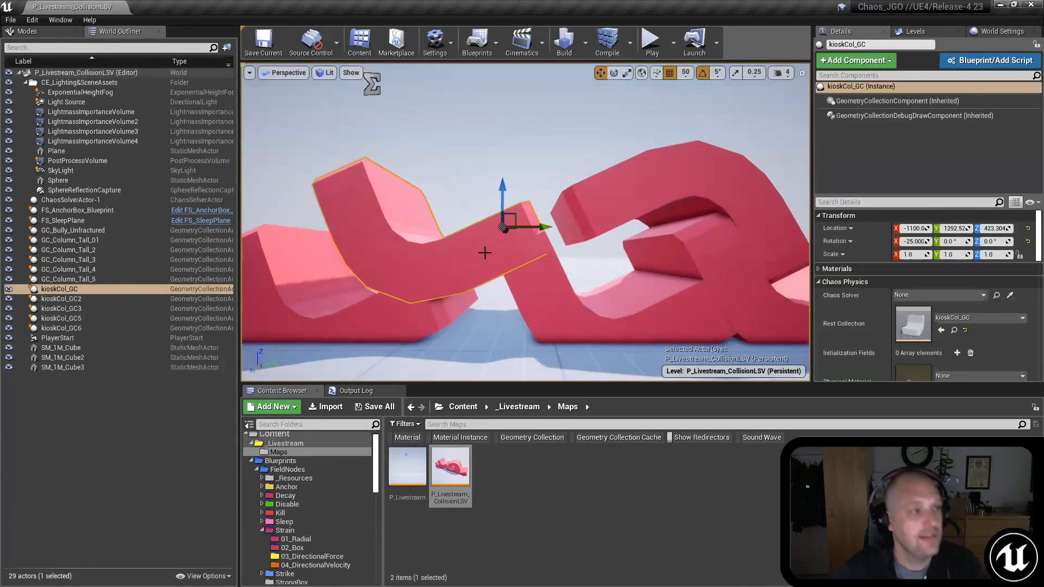
click(651, 41)
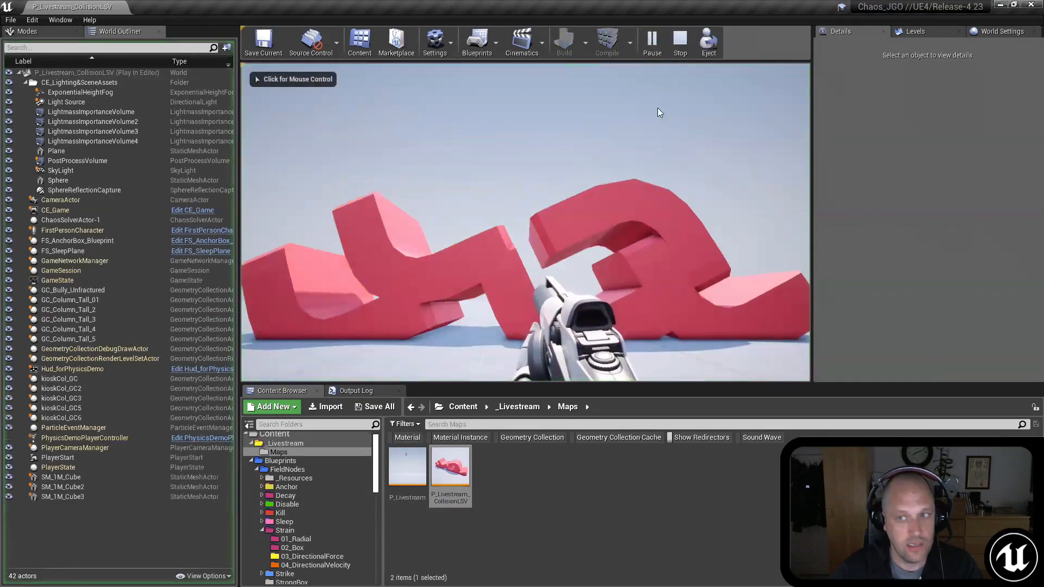
click(653, 42)
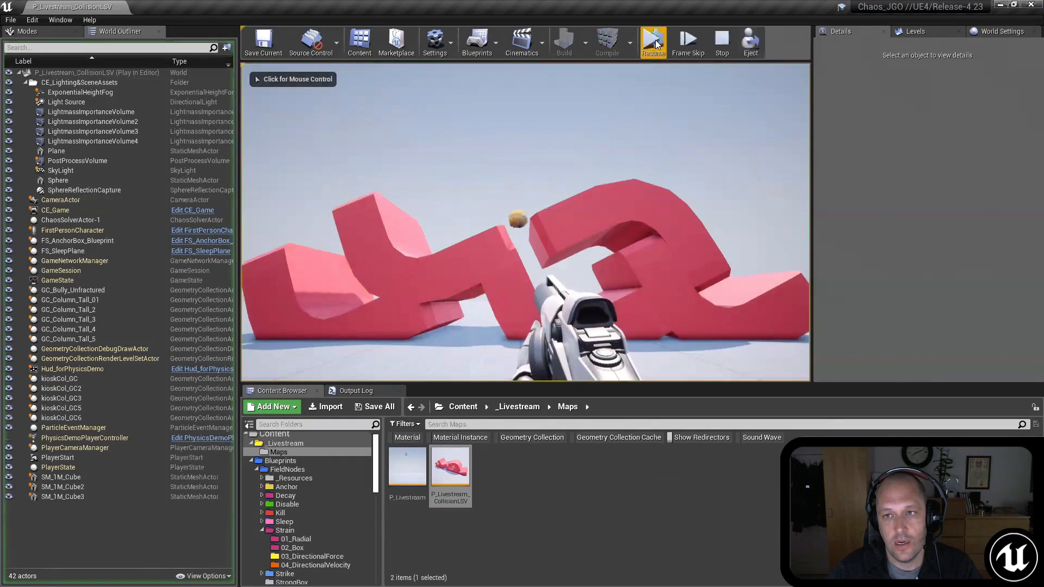
click(751, 44)
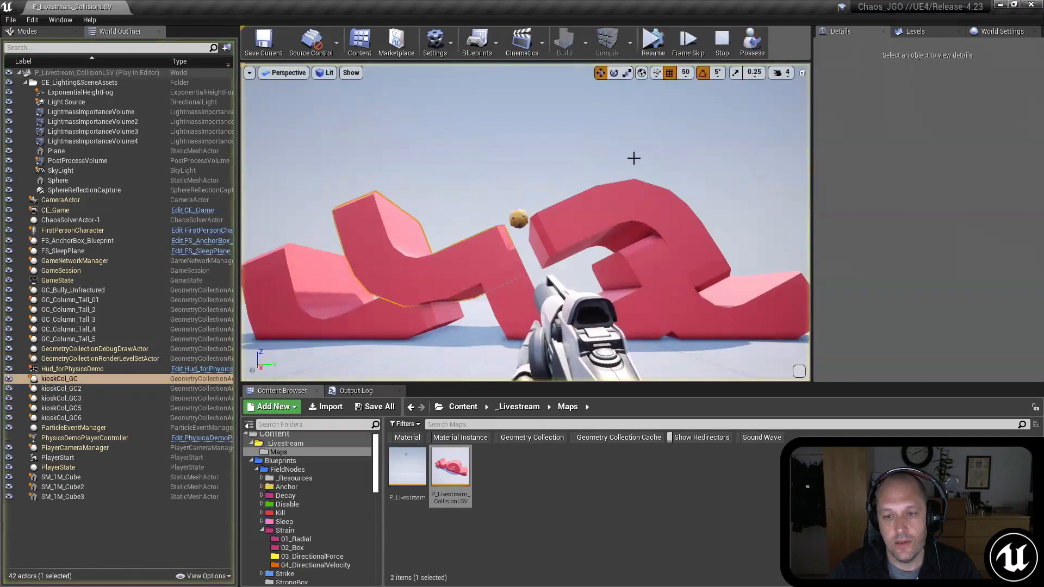
scroll(632, 158, up, 5)
right_drag(635, 115, 635, 113)
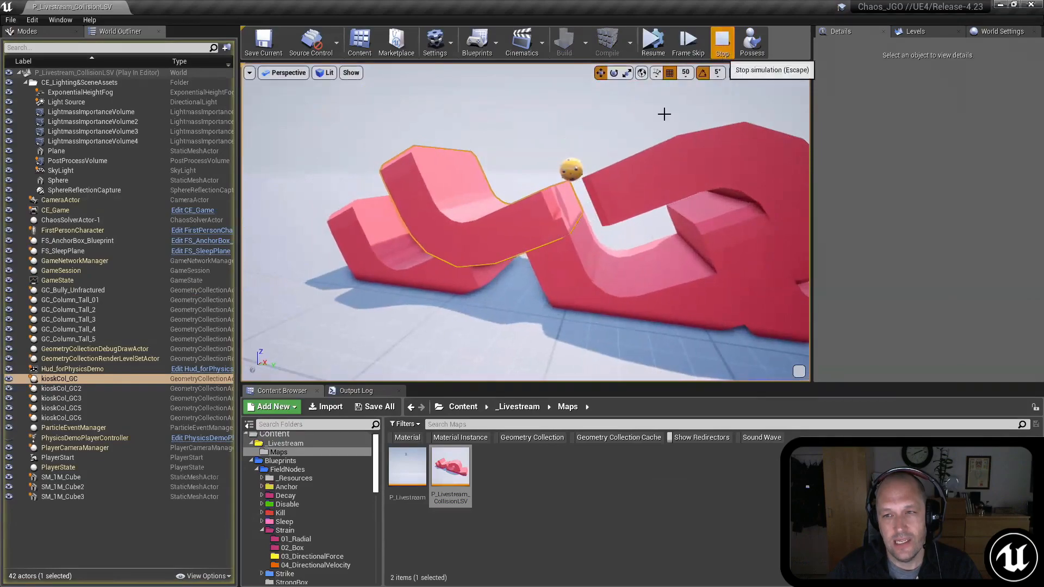
click(722, 42)
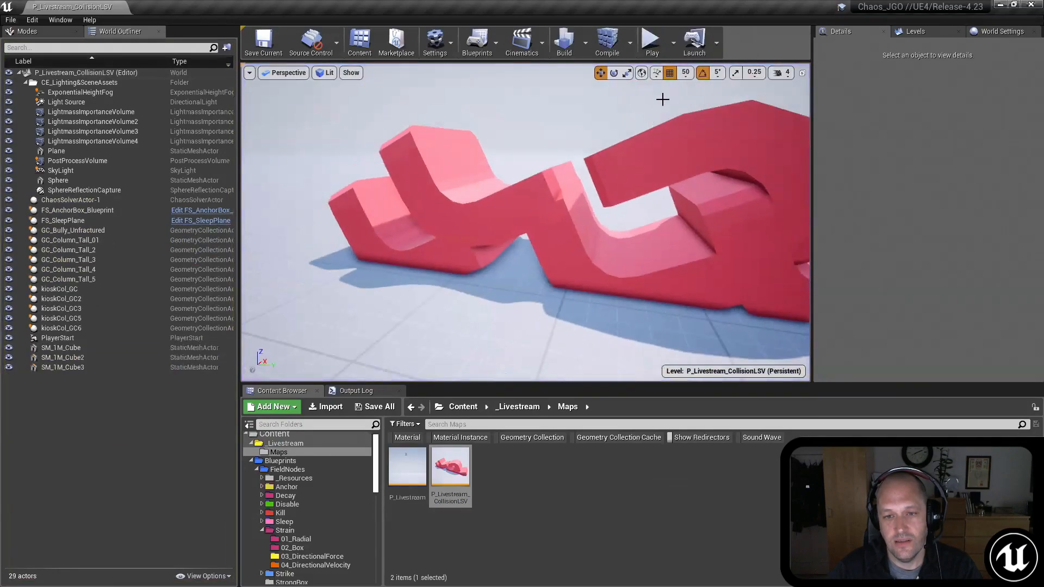
Step: Replay the level, pause it while the ball is near the end of the upper curved piece, and eject to a free camera
click(652, 43)
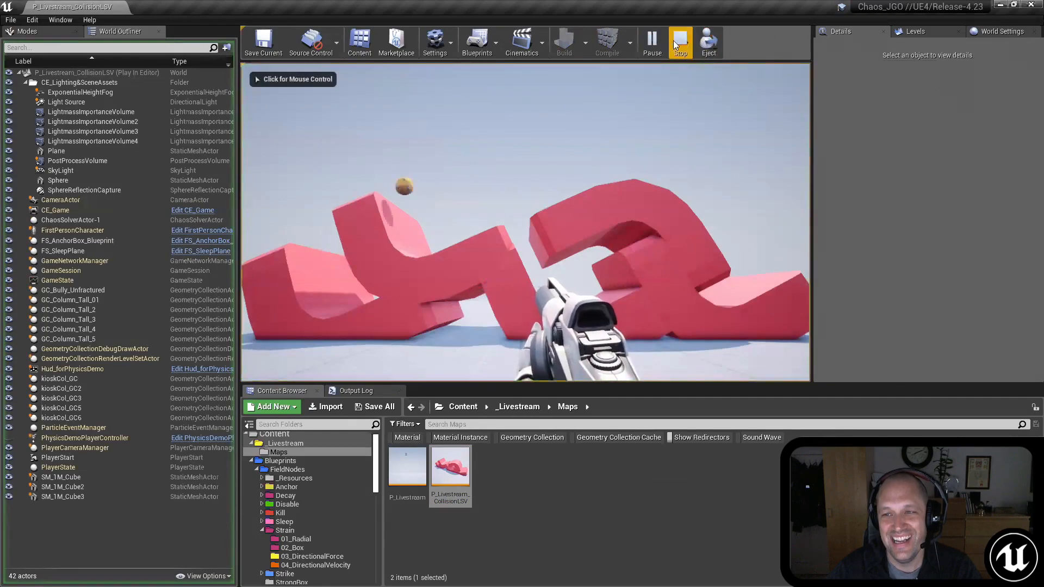
click(652, 43)
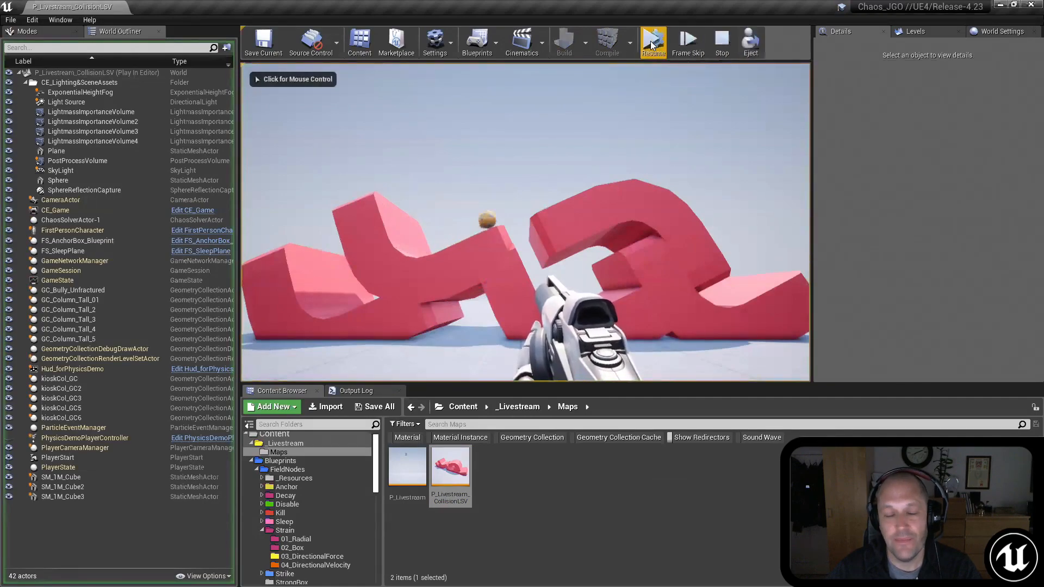
click(749, 44)
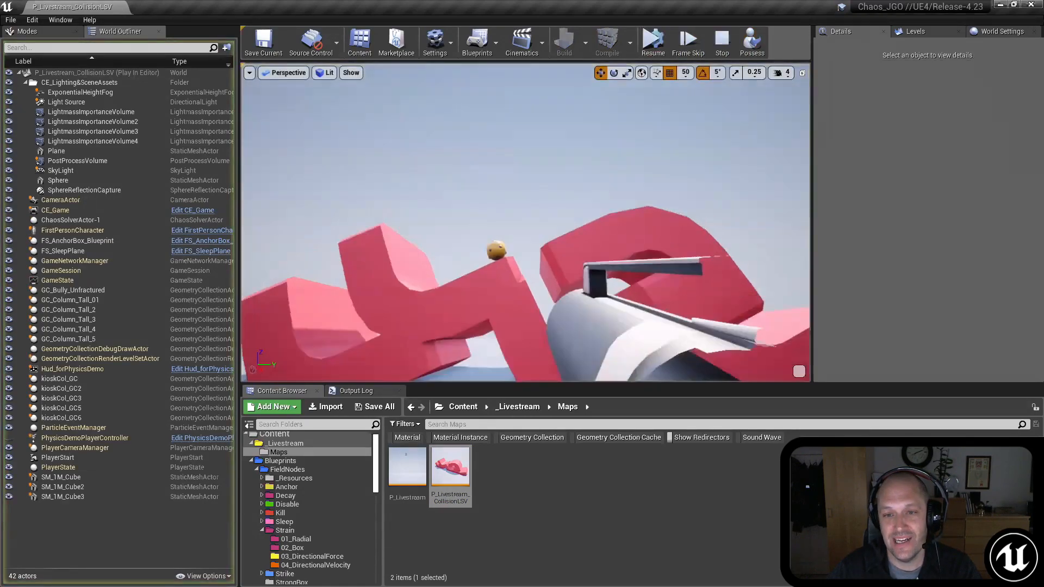
key(s)
right_drag(525, 223, 554, 223)
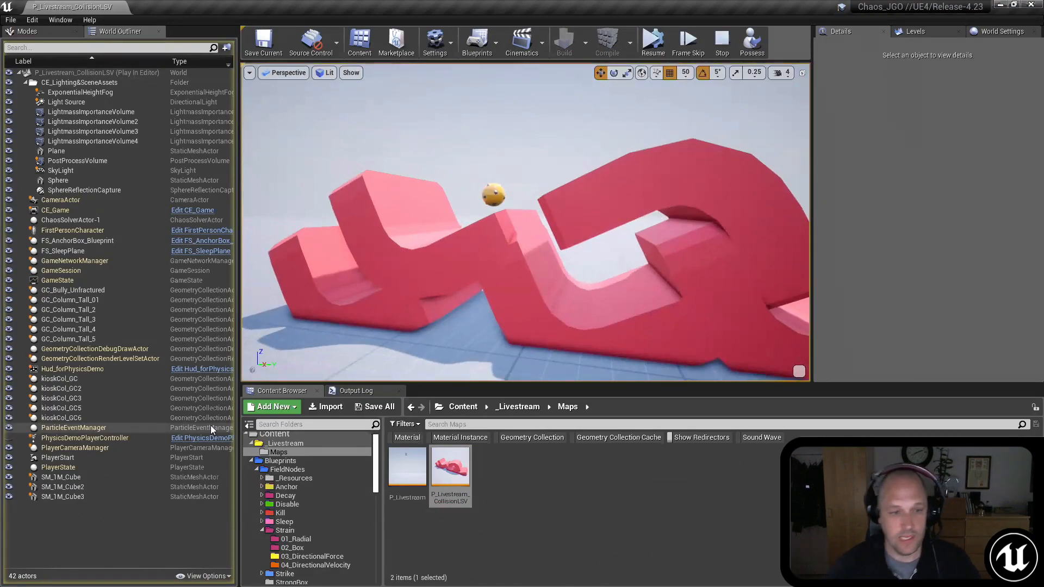
Step: Select the GeometryCollectionDebugDrawActor and run the console command ShowFlag.PostProcess 2
click(70, 351)
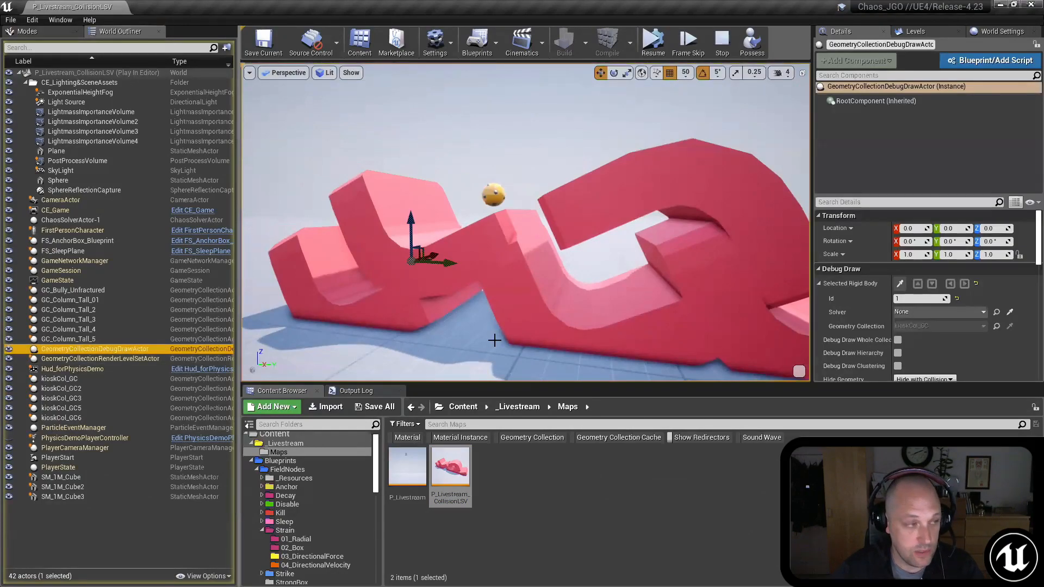
right_drag(580, 314, 583, 312)
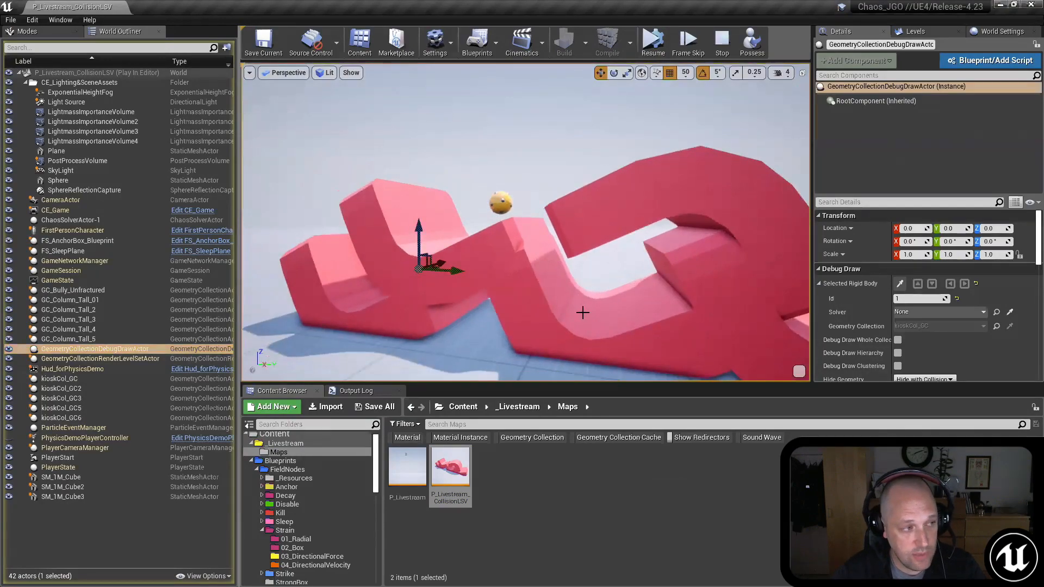
key(grave)
key(Up)
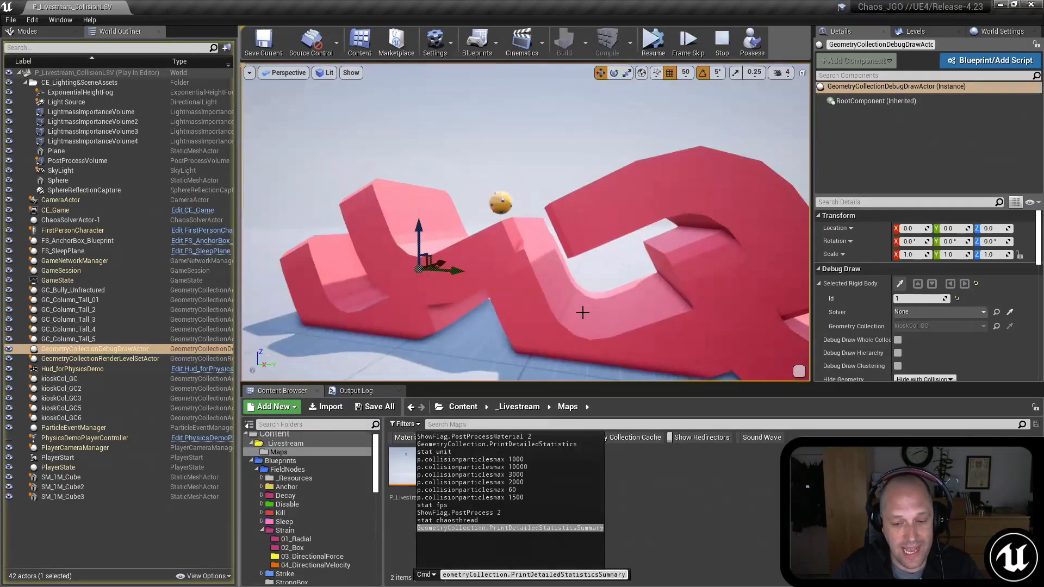
key(Up)
key(Up)
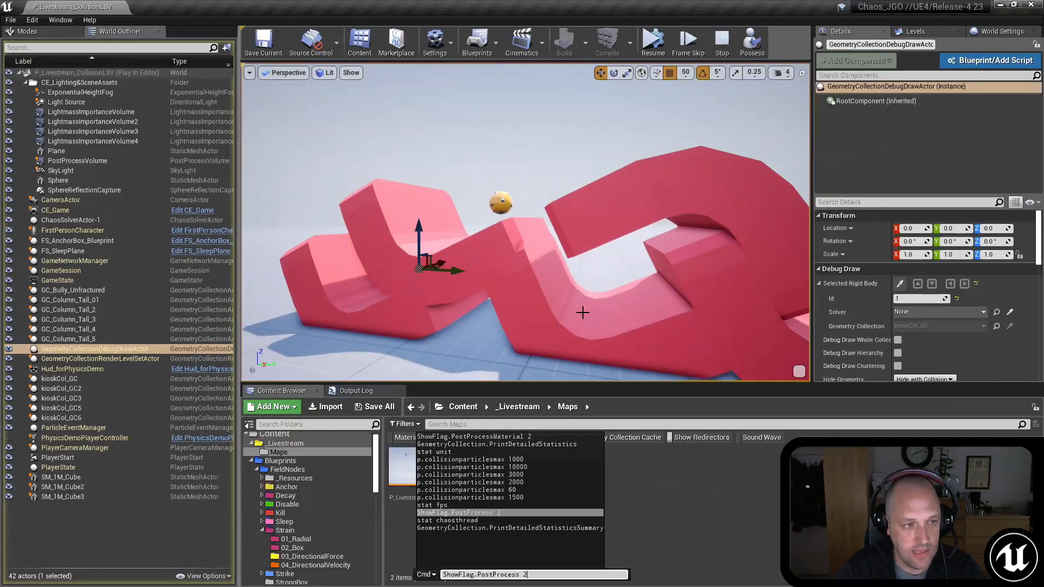
key(Return)
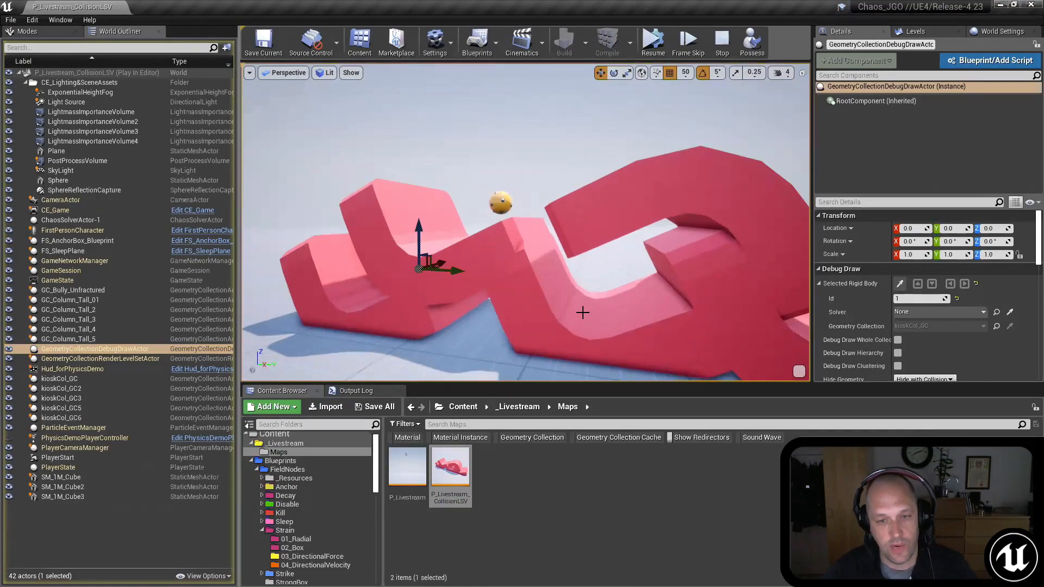
Step: Enable Show Rigid Body Id on the debug draw actor and reset the selected rigid body Id to -1
click(122, 351)
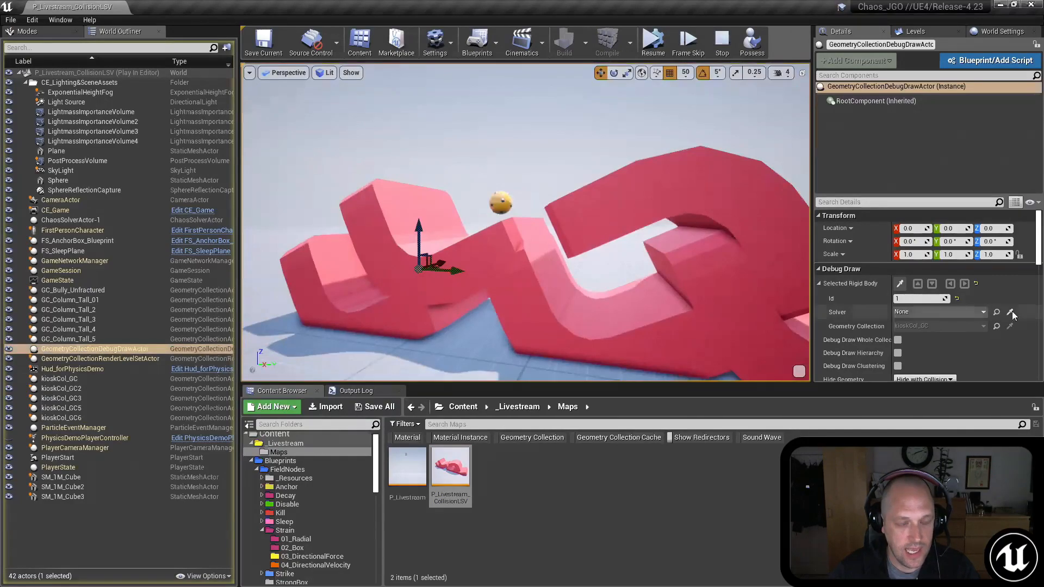
scroll(880, 320, down, 3)
click(898, 336)
mouse_move(613, 246)
right_down()
mouse_move(623, 258)
mouse_move(613, 246)
right_up()
key(w)
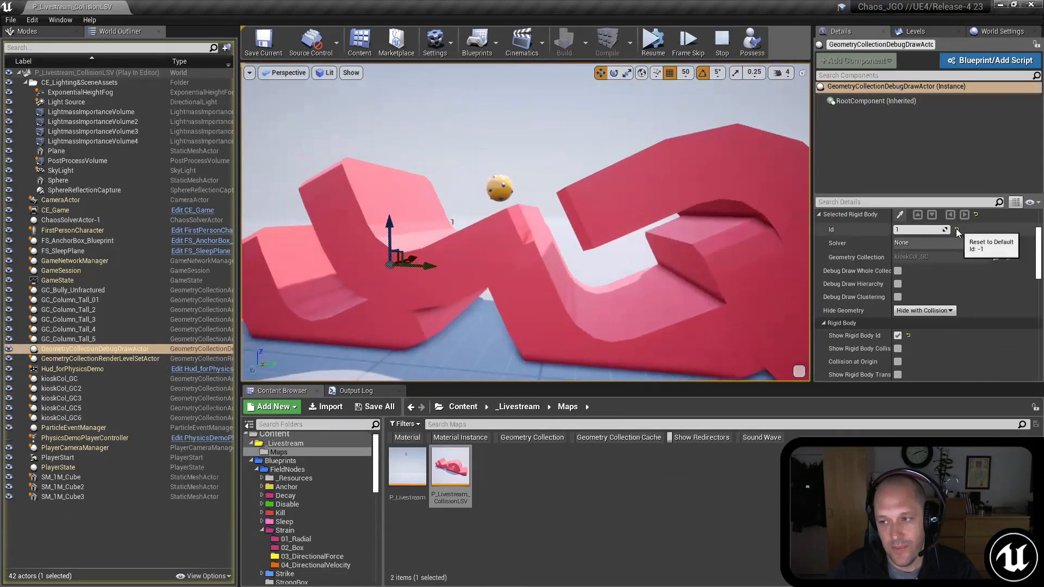
click(956, 232)
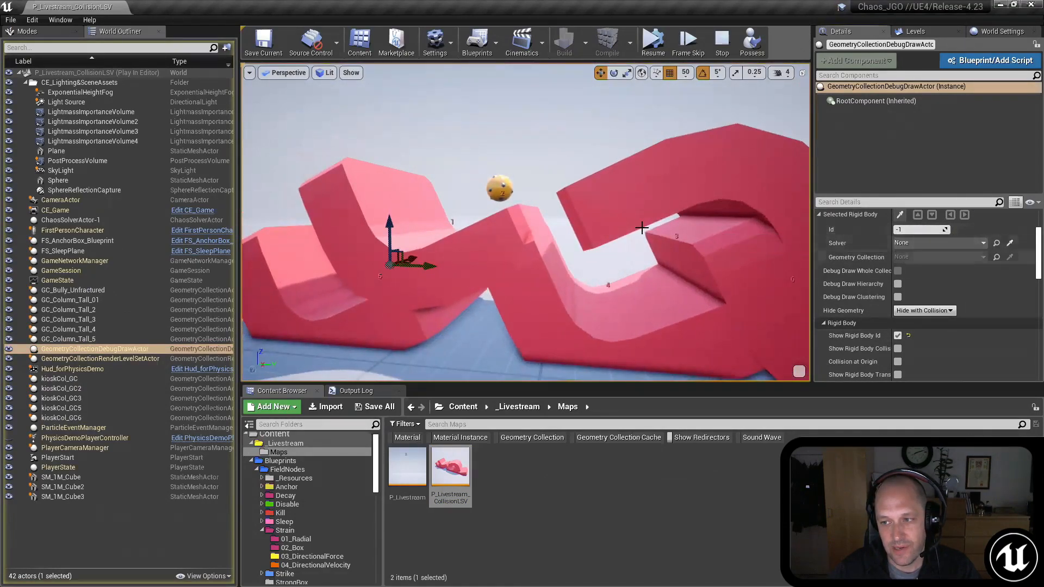
mouse_move(610, 249)
right_down()
mouse_move(656, 282)
mouse_move(617, 255)
right_up()
mouse_move(521, 208)
right_down()
mouse_move(506, 210)
mouse_move(511, 218)
mouse_move(521, 209)
right_up()
Step: Enable rigid body collision display and set the selected rigid body Id to 1
click(919, 230)
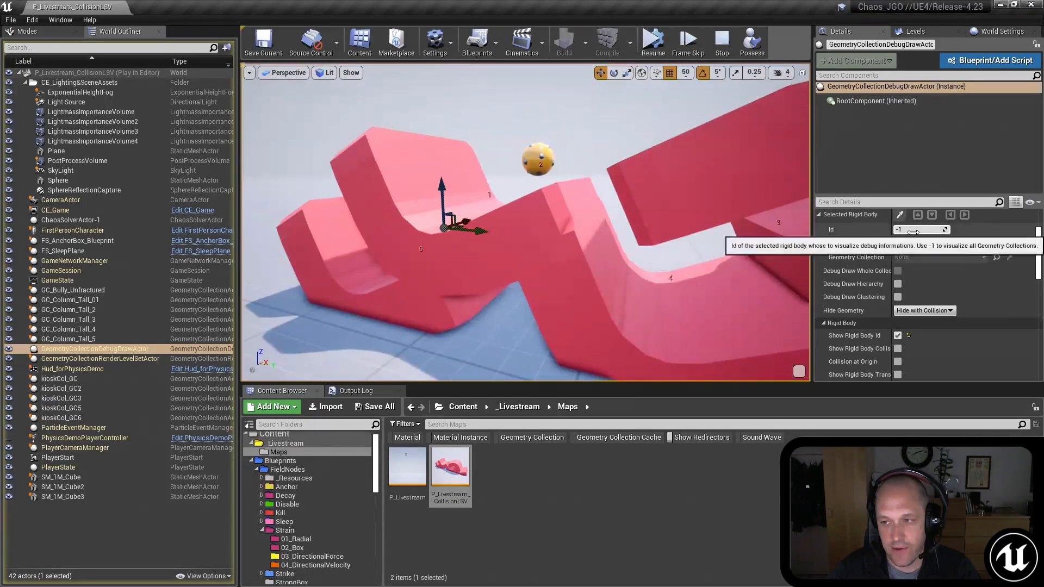
click(898, 349)
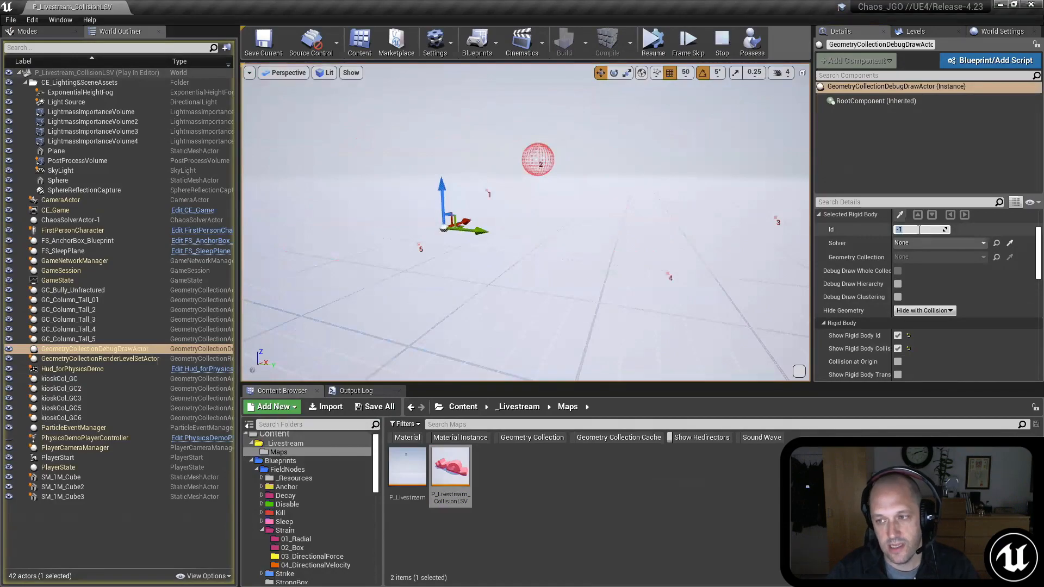
key(Return)
Step: Examine the collision surface drawn for rigid body 1 around the upper curved piece from several angles
right_drag(641, 253, 625, 272)
key(w)
key(s)
mouse_move(525, 222)
right_down()
mouse_move(484, 255)
mouse_move(525, 209)
mouse_move(516, 228)
mouse_move(514, 149)
mouse_move(503, 165)
mouse_move(514, 190)
mouse_move(456, 163)
mouse_move(348, 231)
mouse_move(334, 215)
mouse_move(304, 250)
mouse_move(370, 190)
mouse_move(446, 187)
mouse_move(429, 207)
right_up()
key(w)
key(s)
key(w)
key(s)
key(w)
key(s)
key(w)
key(s)
key(w)
right_drag(664, 268, 666, 266)
key(s)
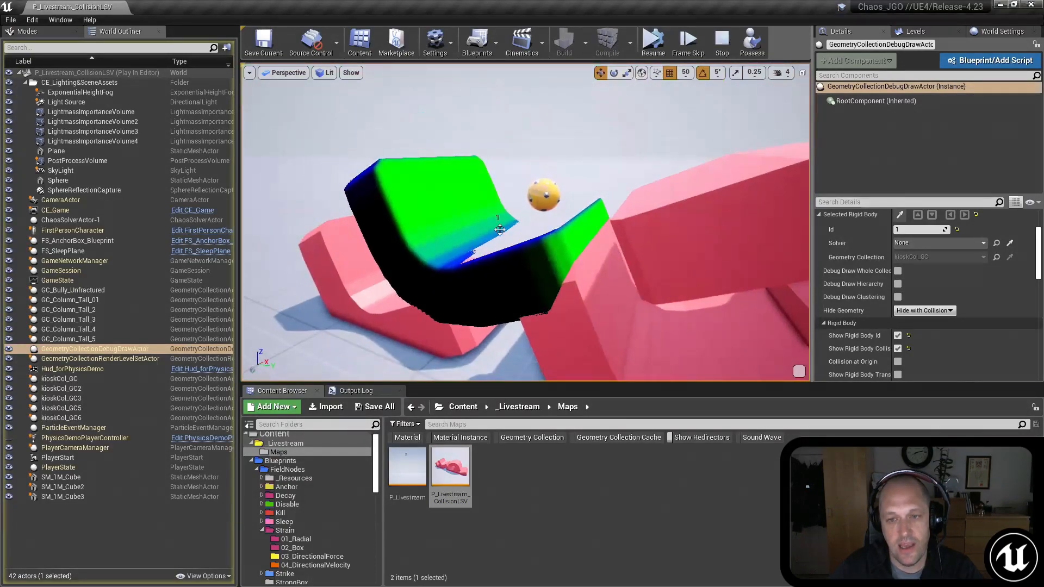
Step: Set Hide Geometry to Hide None and compare the piece's mesh with its overlaid collision surface
click(925, 310)
click(908, 320)
right_drag(496, 162, 497, 161)
right_drag(503, 203, 504, 203)
right_drag(700, 200, 700, 200)
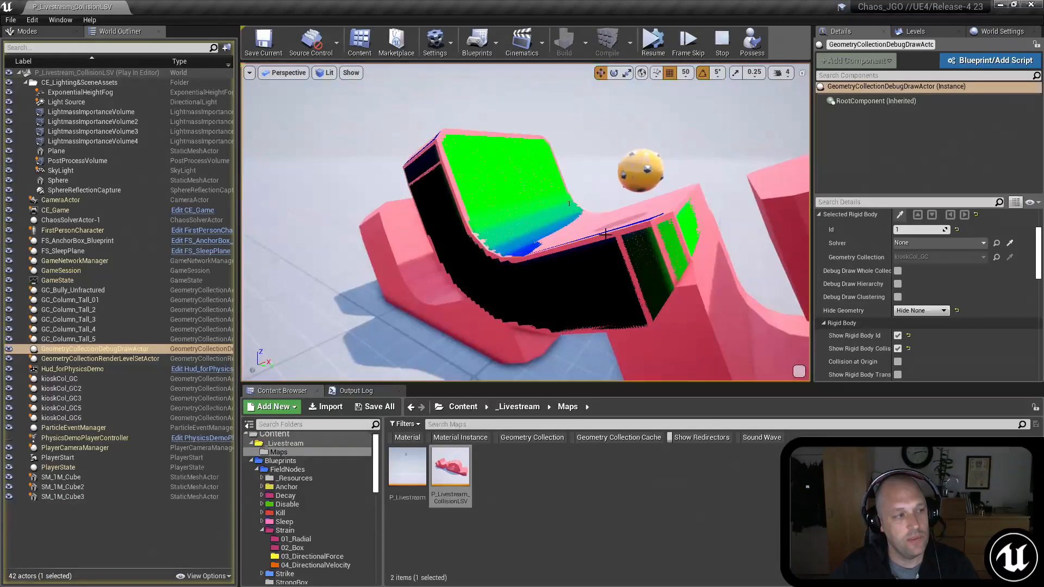
mouse_move(533, 230)
right_down()
mouse_move(590, 228)
mouse_move(576, 224)
right_up()
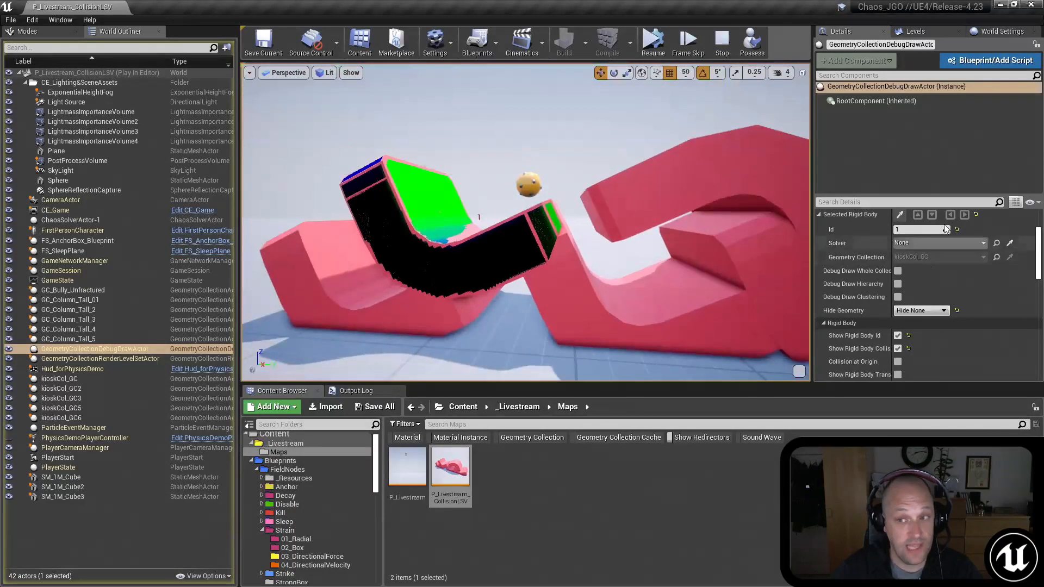
Step: Reset the selected rigid body Id to -1 and turn off the rigid body Id and collision displays
click(957, 230)
click(898, 335)
click(898, 348)
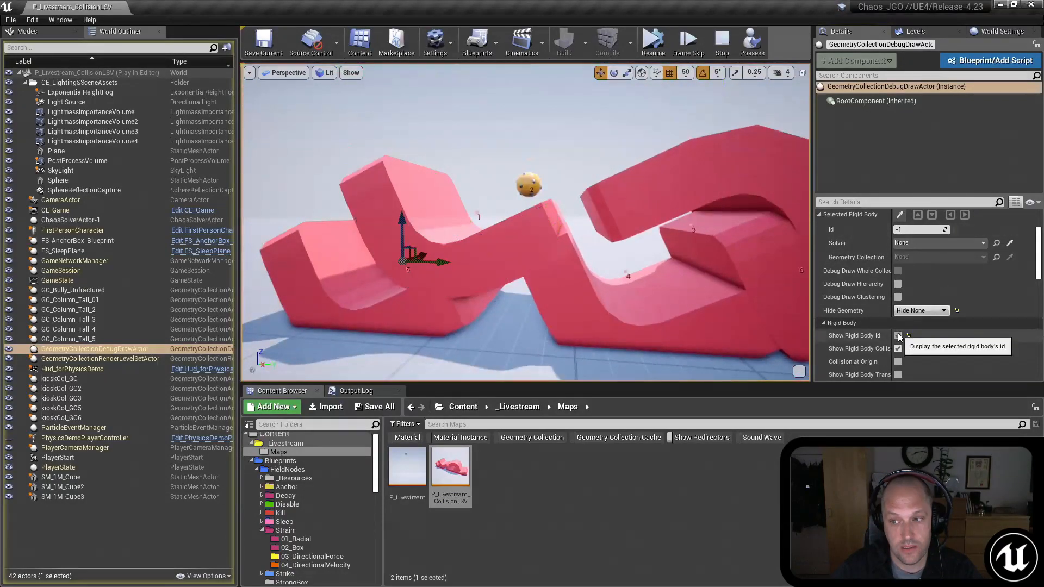
mouse_move(556, 189)
right_down()
mouse_move(579, 199)
mouse_move(562, 200)
right_up()
mouse_move(645, 180)
right_down()
mouse_move(643, 163)
mouse_move(629, 181)
right_up()
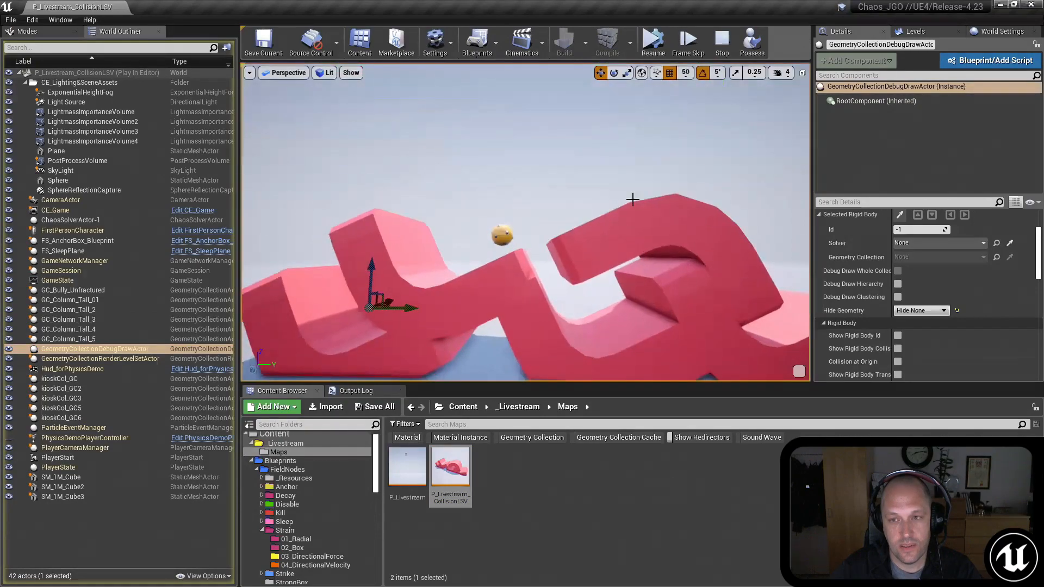
Step: Restart the simulation and walk around the curved pieces to watch the ball roll over their surfaces
click(721, 44)
click(653, 41)
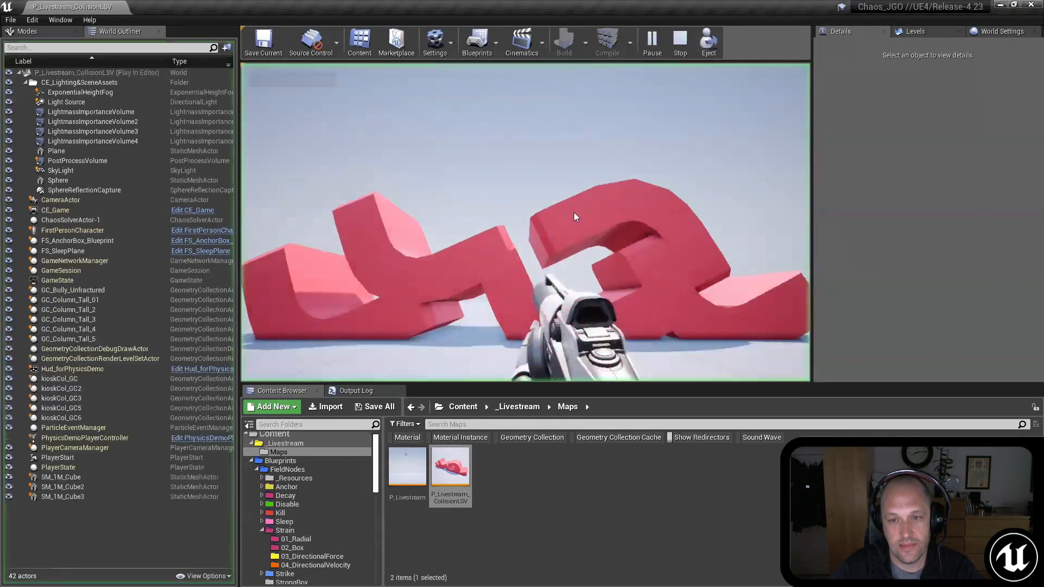
key(s)
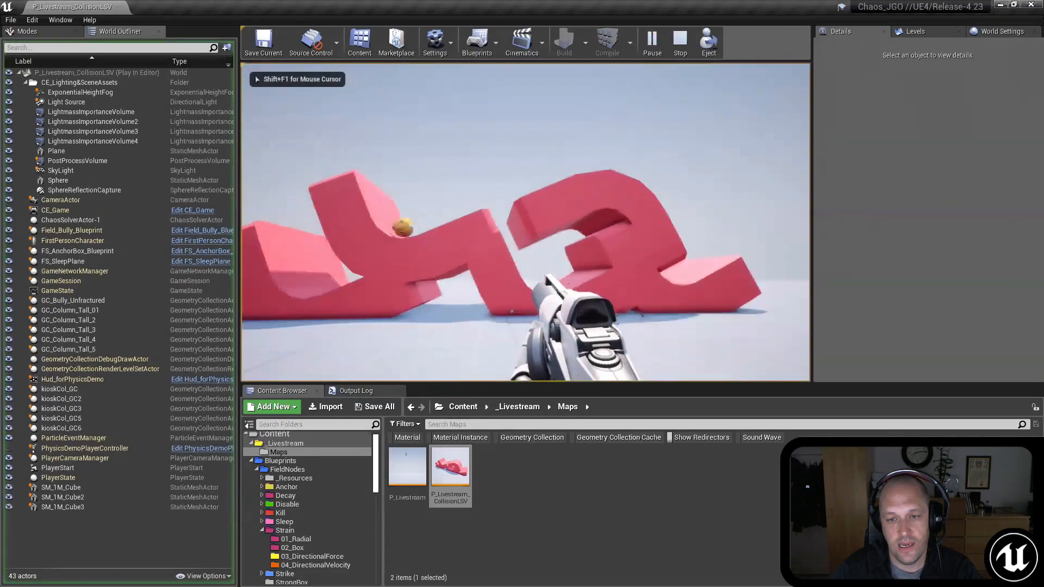
key(a)
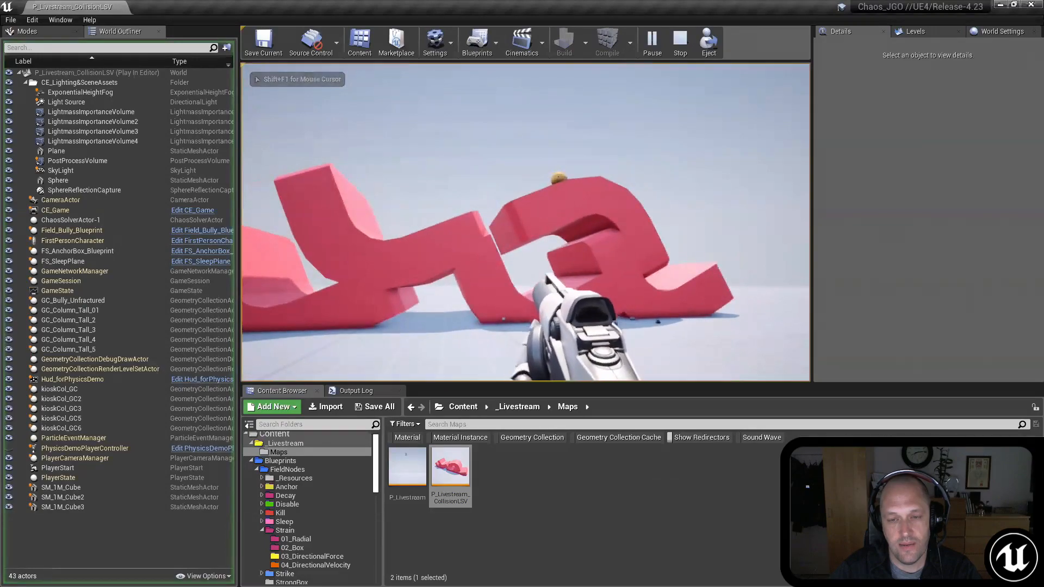
key(d)
key(w)
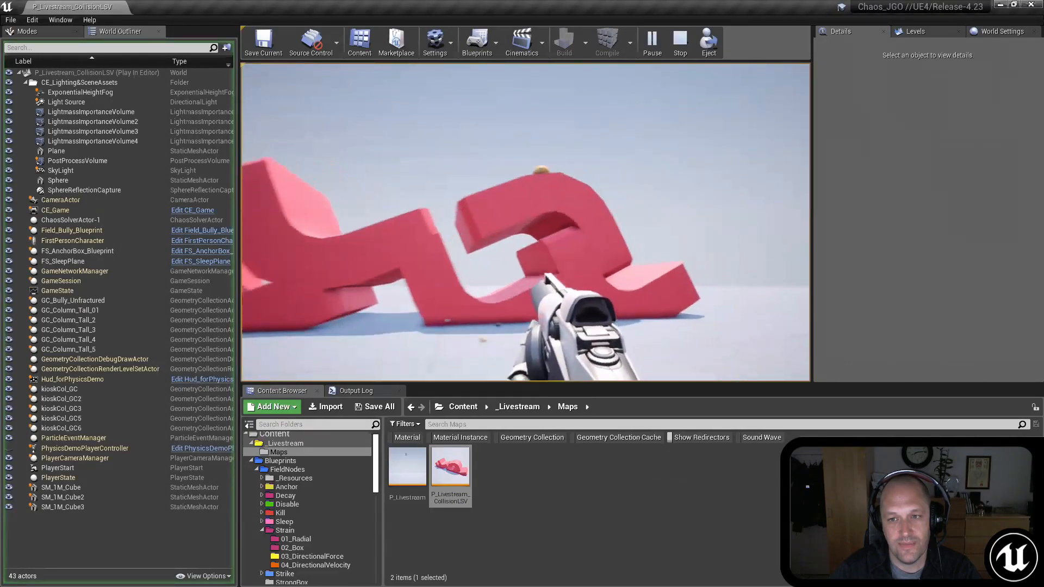
key(a)
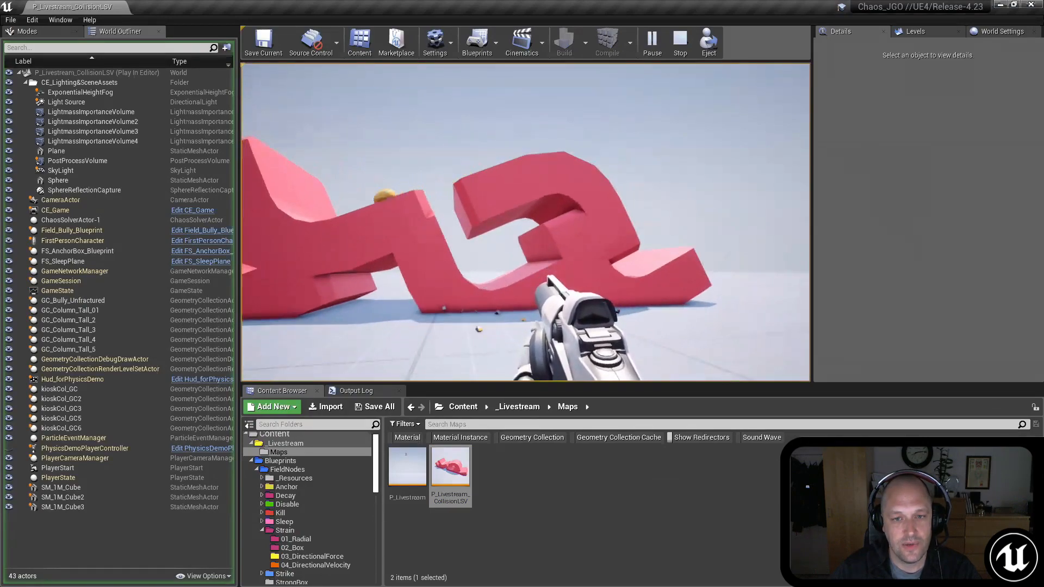
key(a)
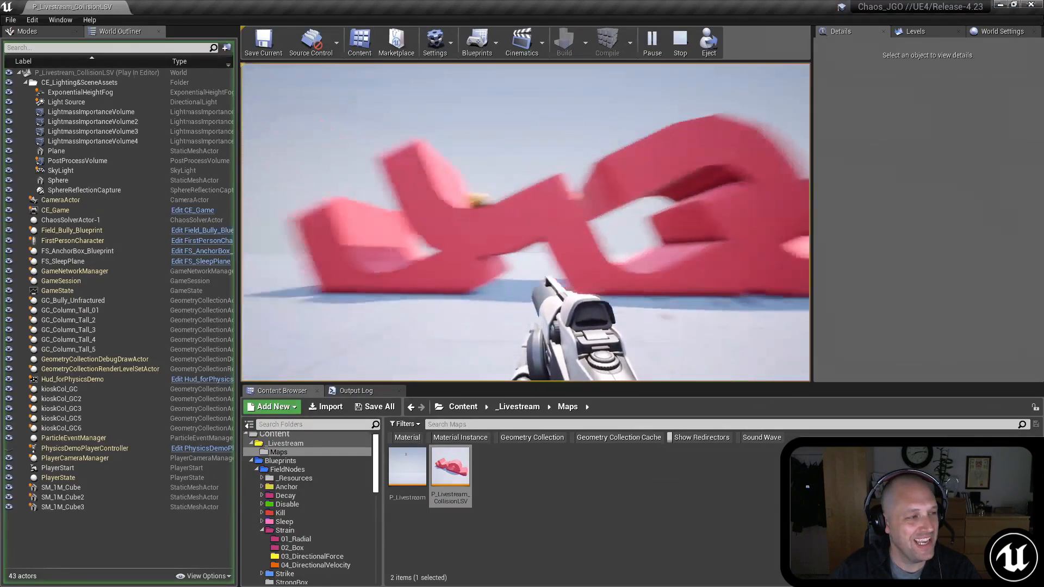
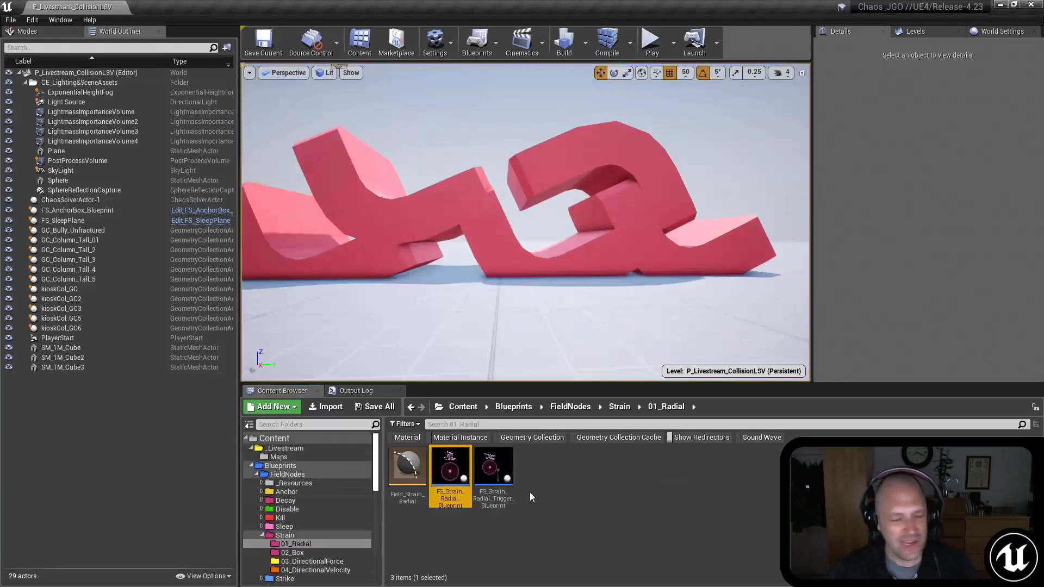
mouse_move(516, 484)
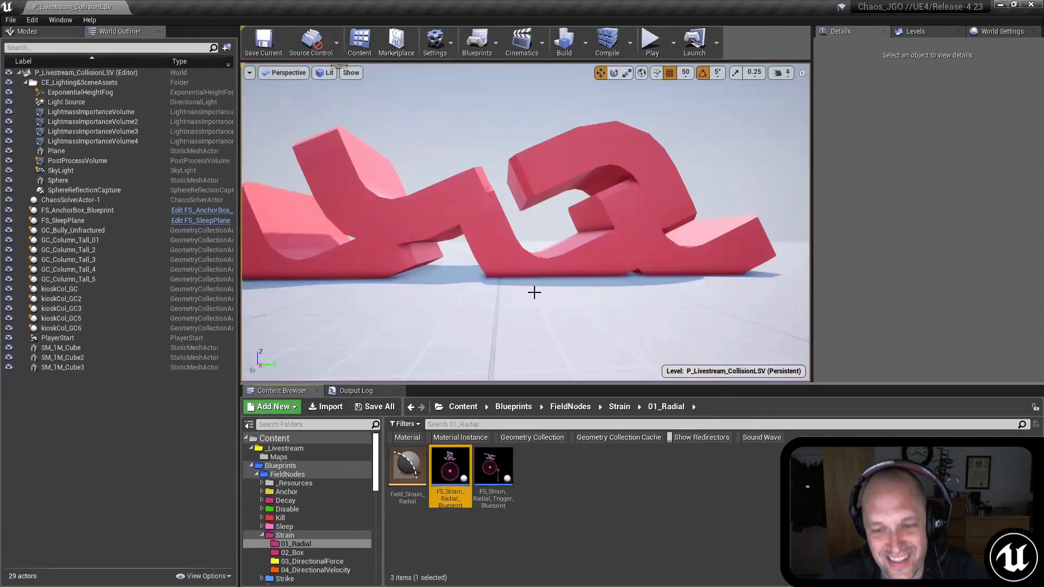
key(s)
mouse_move(544, 287)
right_down()
mouse_move(530, 275)
mouse_move(544, 287)
right_up()
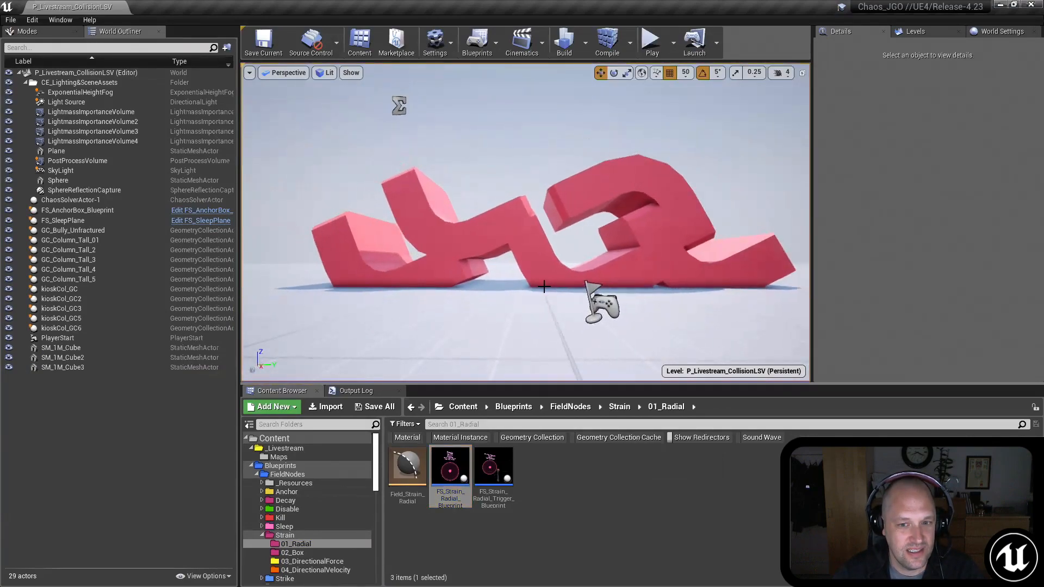
Step: Open the _Livestream Maps folder and look through the content folder tree down to the Building_SFG folders
click(277, 457)
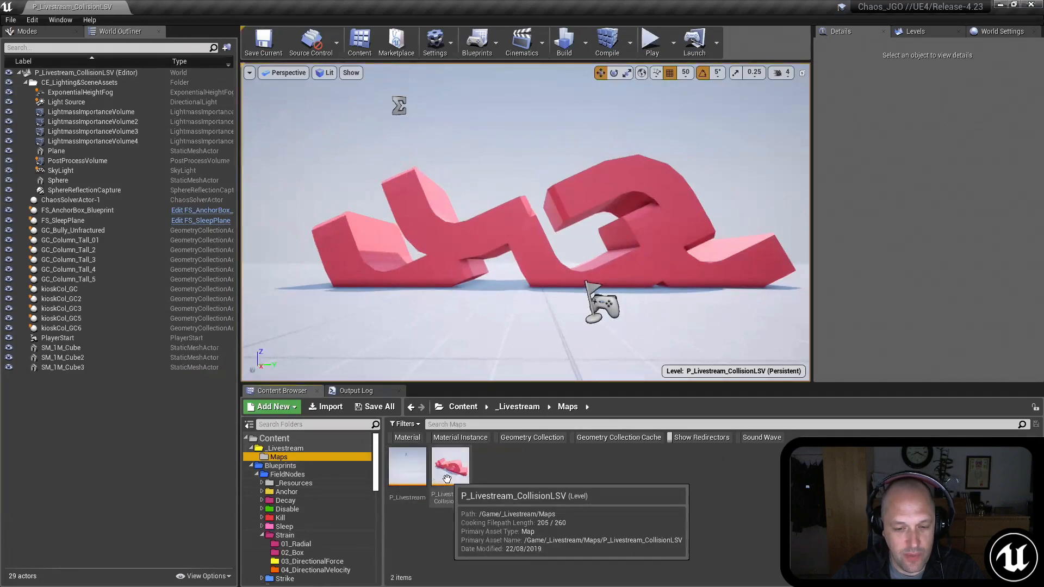
scroll(331, 493, down, 5)
scroll(313, 503, down, 2)
scroll(287, 563, down, 2)
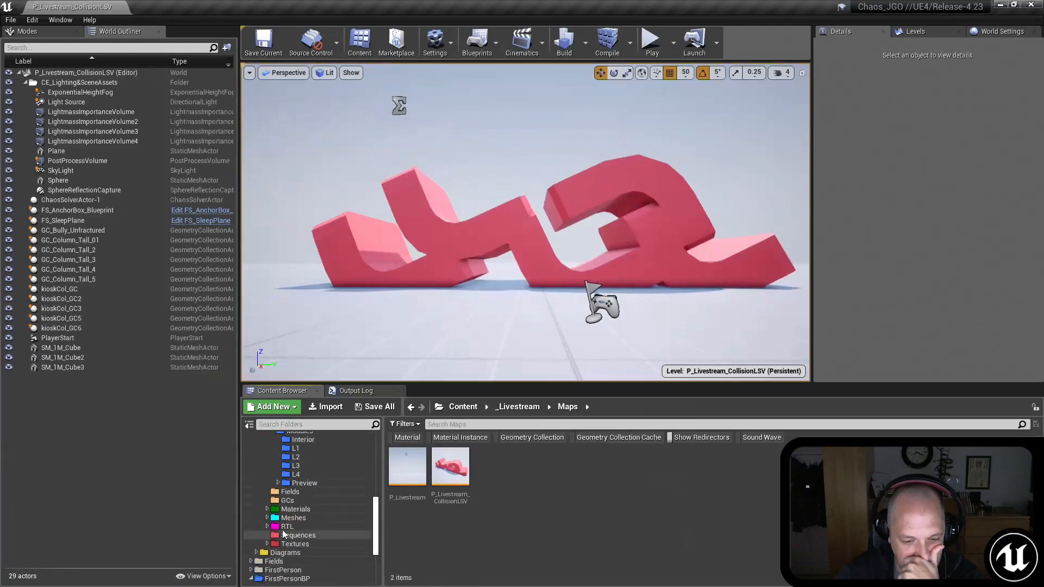
scroll(296, 521, up, 2)
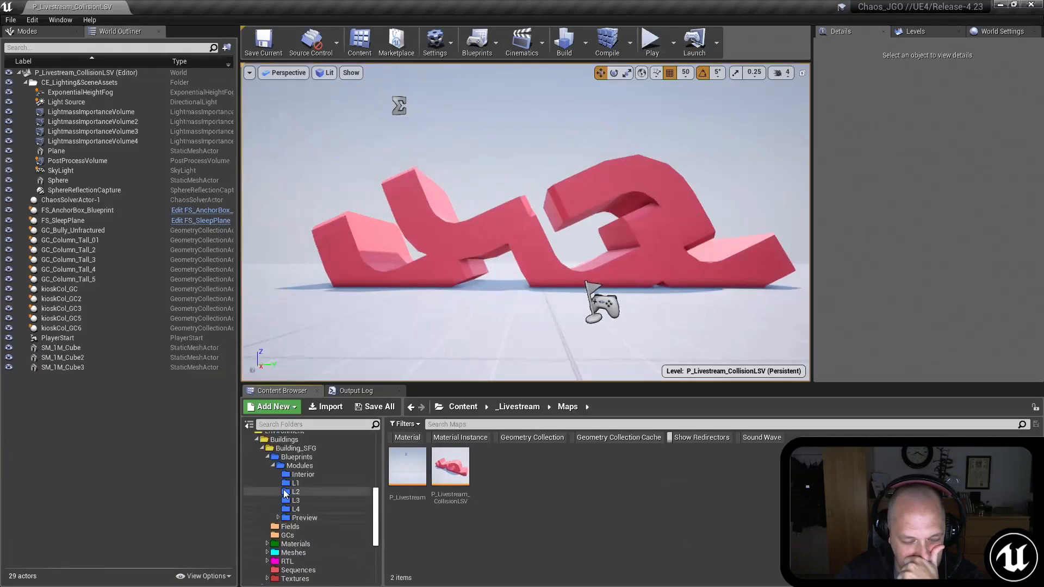
scroll(269, 546, down, 1)
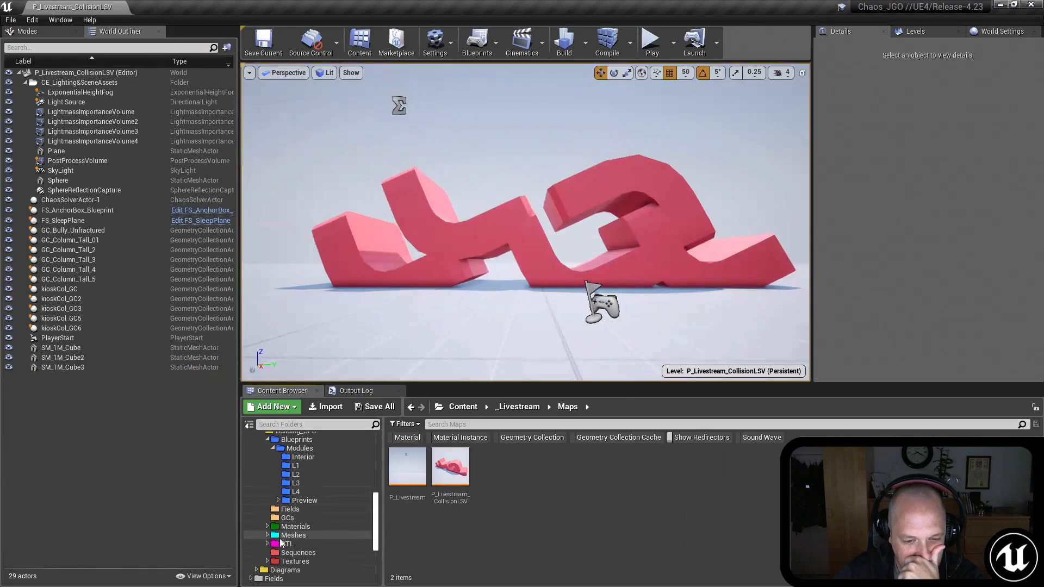
Step: Expand the Building_SFG RTL folder, browse its map folders and open the Simming folder under Maps/V2
click(267, 544)
scroll(288, 546, down, 3)
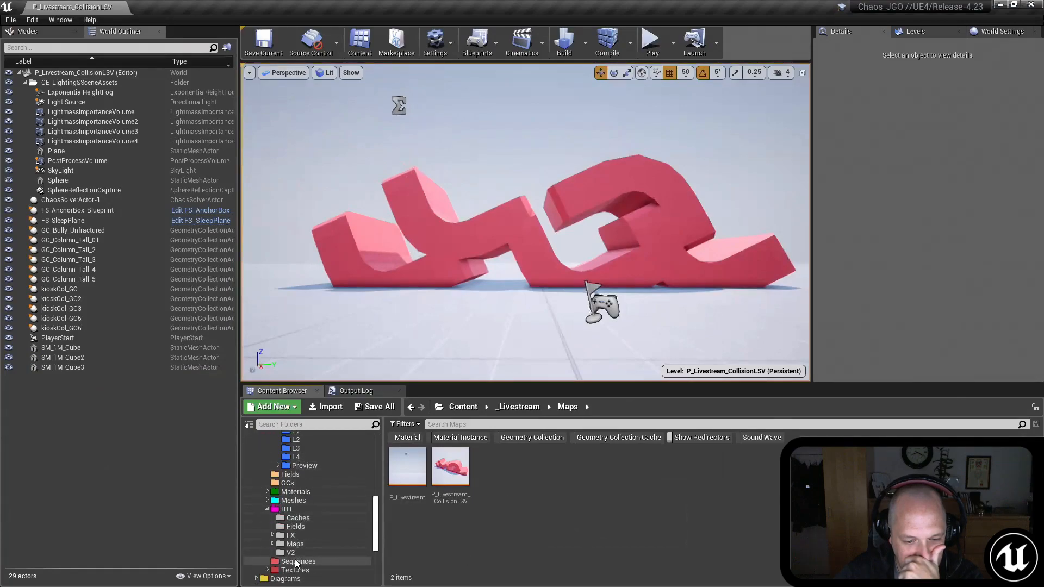
click(281, 537)
click(275, 529)
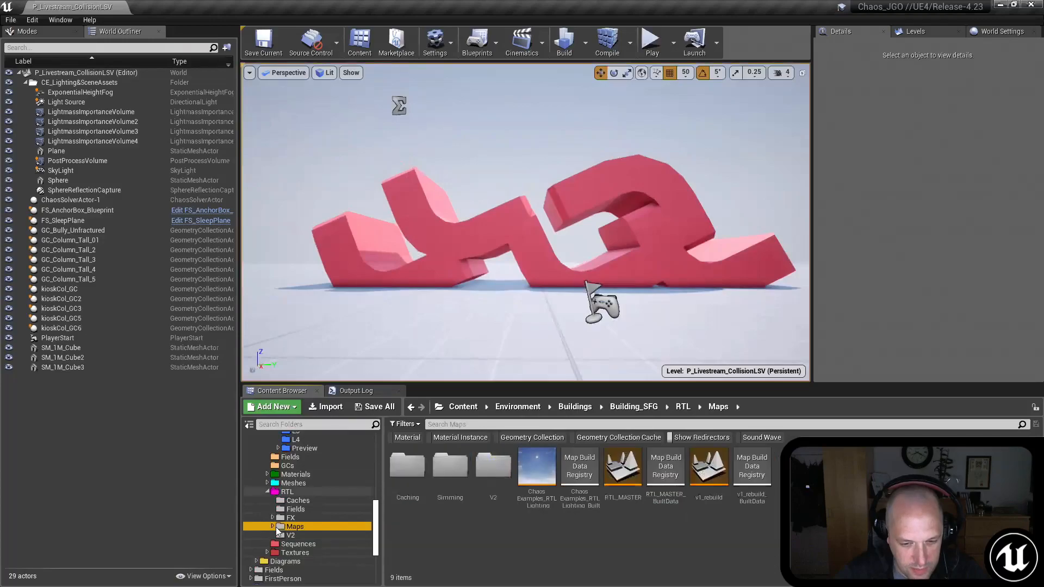
click(272, 527)
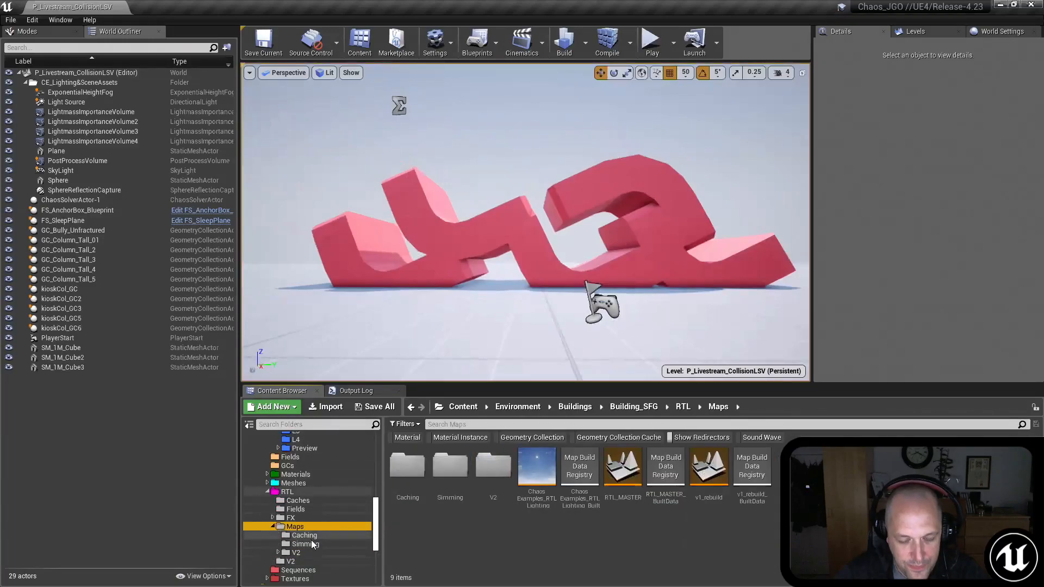
click(303, 544)
click(278, 552)
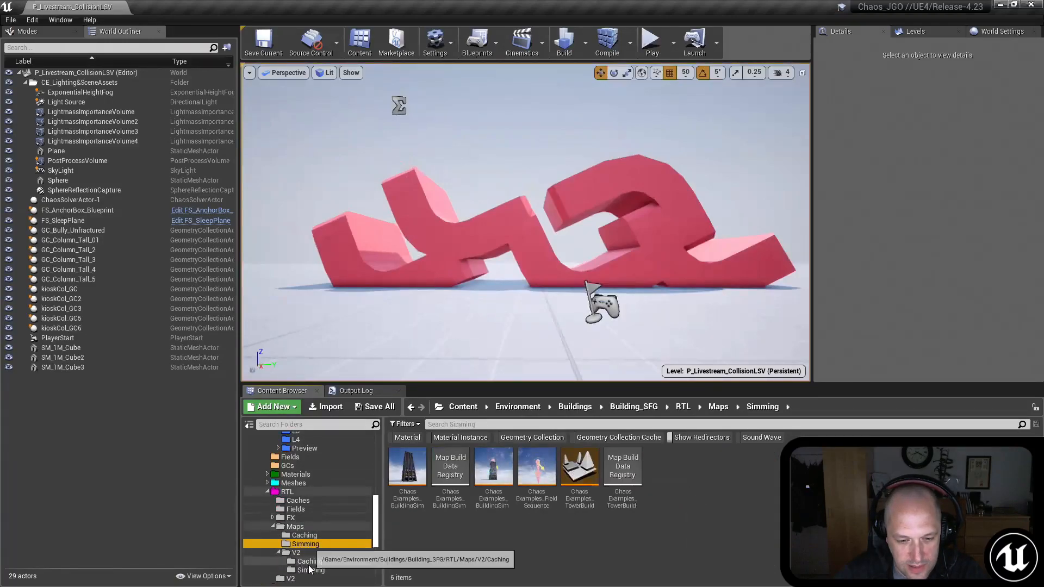
click(309, 562)
click(311, 570)
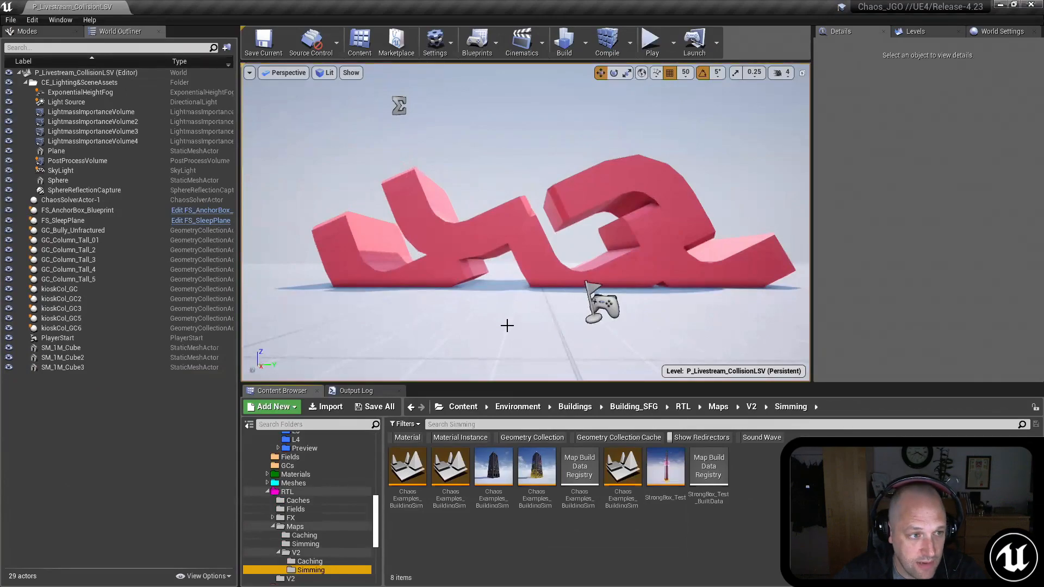
key(a)
right_drag(486, 290, 523, 296)
key(s)
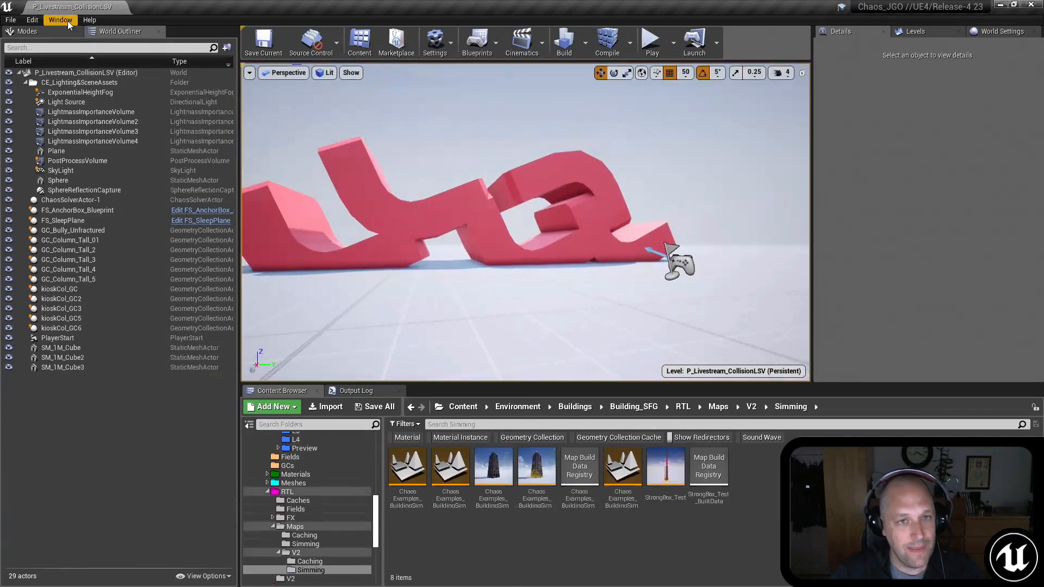
Step: Switch to the ChaosDestructionDemo editor and select the LS_Building_SFG level sequence actor in front of the cached playback building
key(alt+Tab)
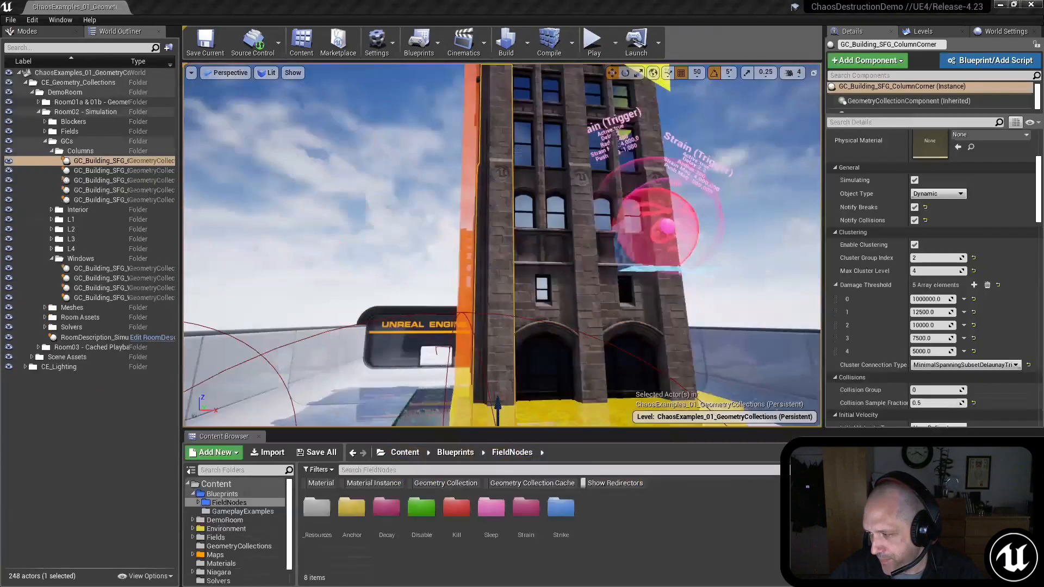
right_drag(502, 245, 525, 263)
key(s)
mouse_move(608, 304)
right_down()
mouse_move(604, 345)
mouse_move(599, 321)
right_up()
key(s)
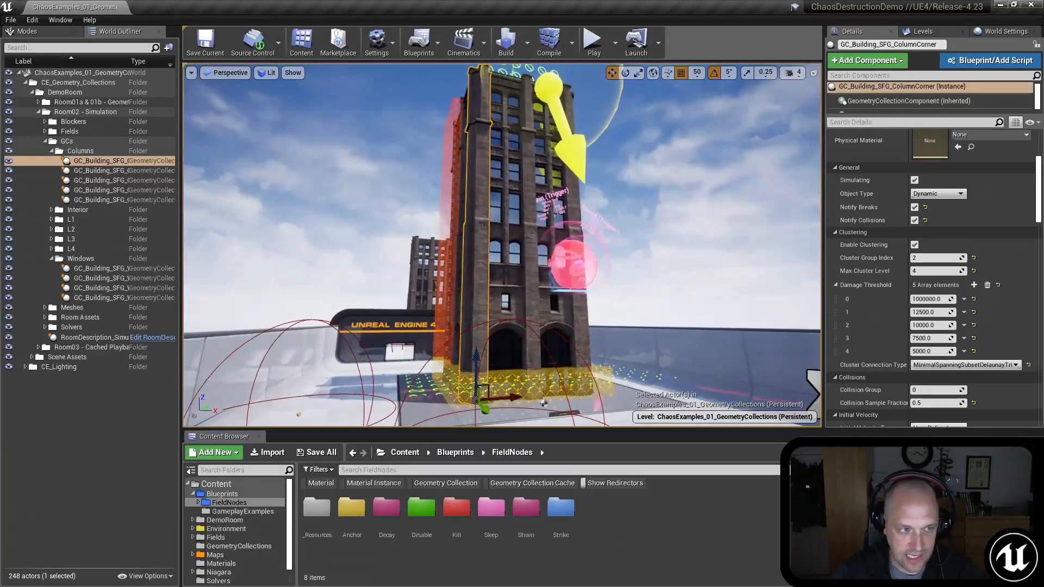
key(w)
right_drag(598, 264, 617, 320)
key(s)
click(618, 193)
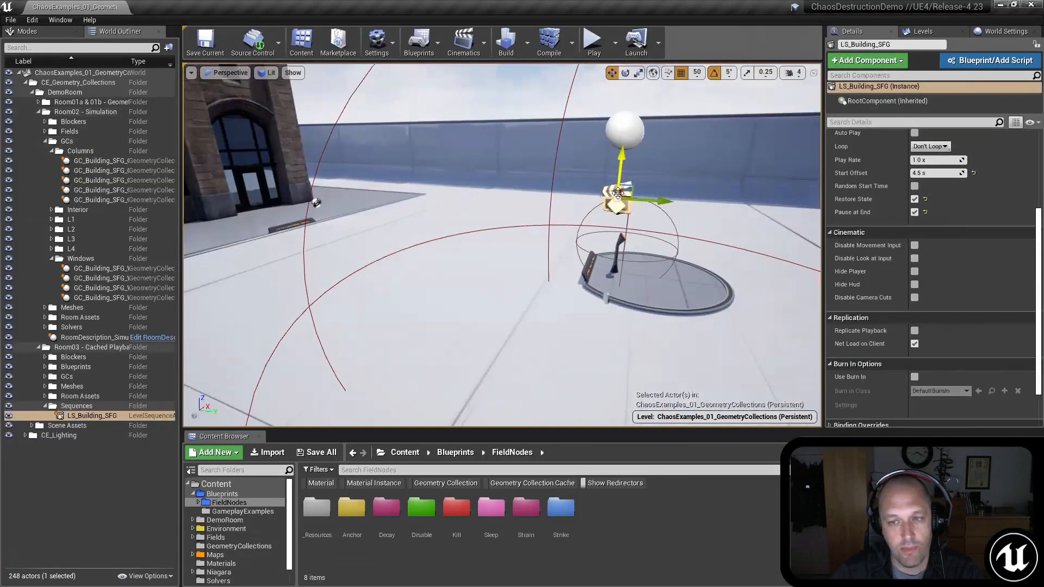
Step: Open the LS_Building_SFG level sequence, review its geometry collection cache tracks and close the Sequencer window
right_drag(560, 244, 587, 269)
key(s)
scroll(903, 217, up, 5)
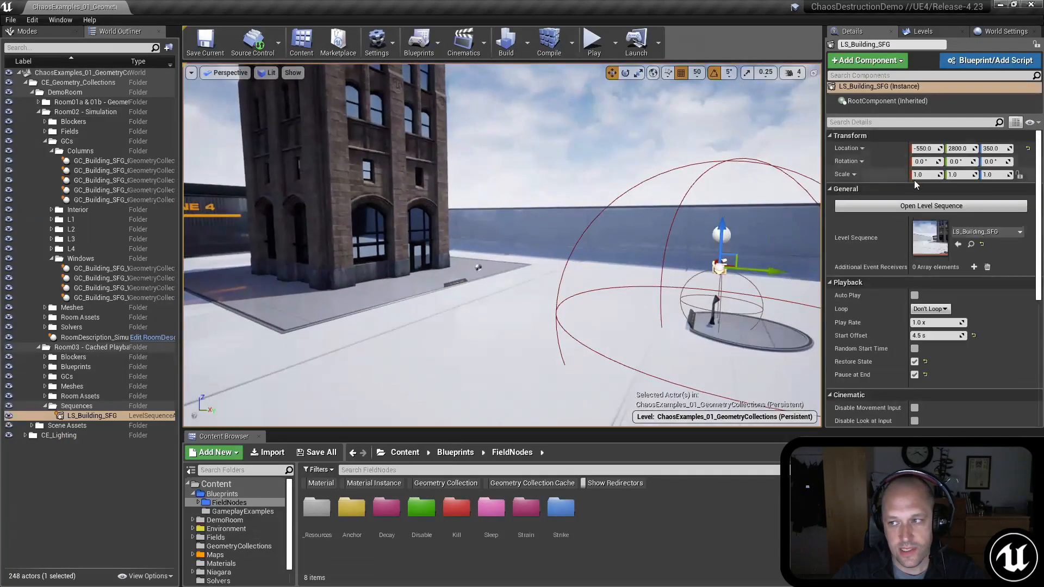
click(900, 206)
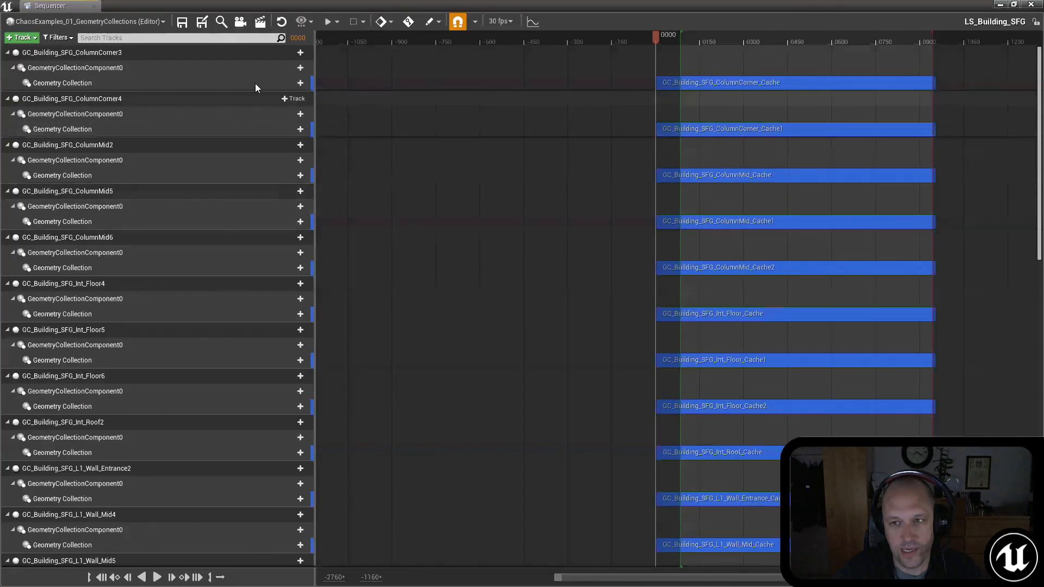
scroll(419, 358, down, 13)
scroll(442, 367, up, 13)
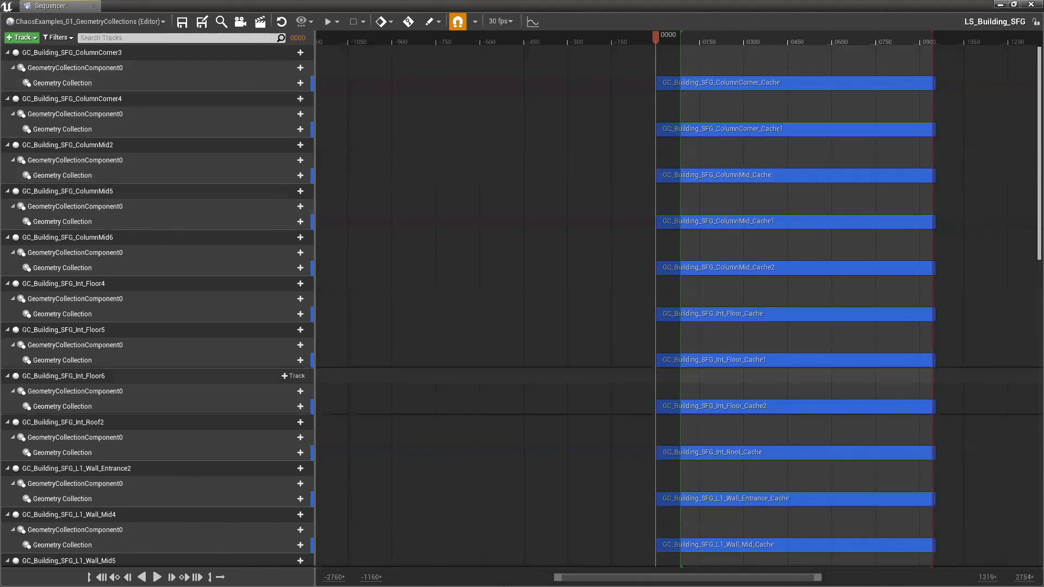
click(1031, 5)
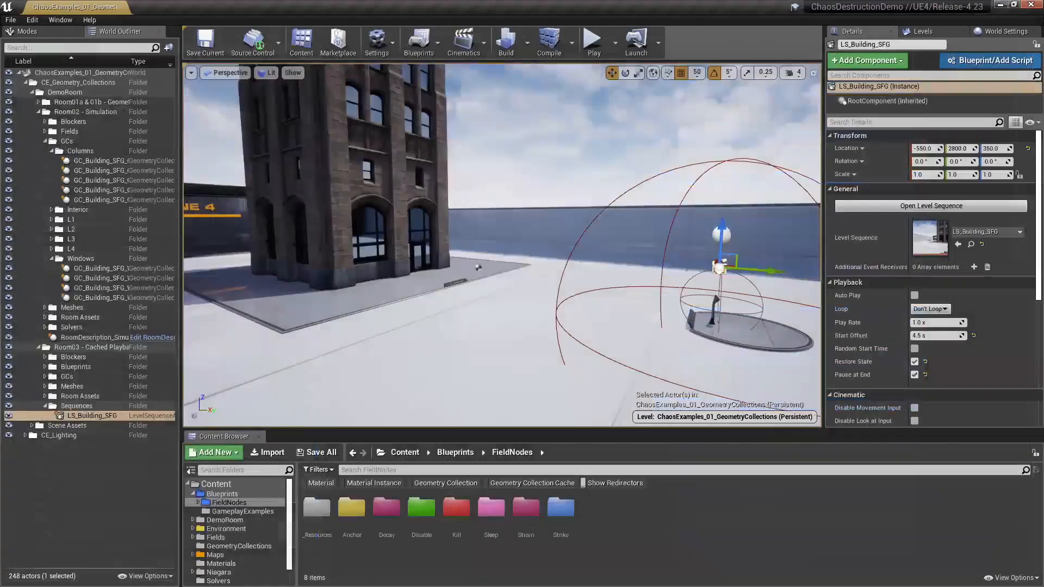
Step: Select GC_Building_SFG_ColumnCorner3 on the cached building and inspect its clustering, collision and target cache settings
right_drag(606, 321, 538, 272)
click(461, 278)
alt+drag(461, 277, 424, 277)
right_drag(424, 277, 433, 169)
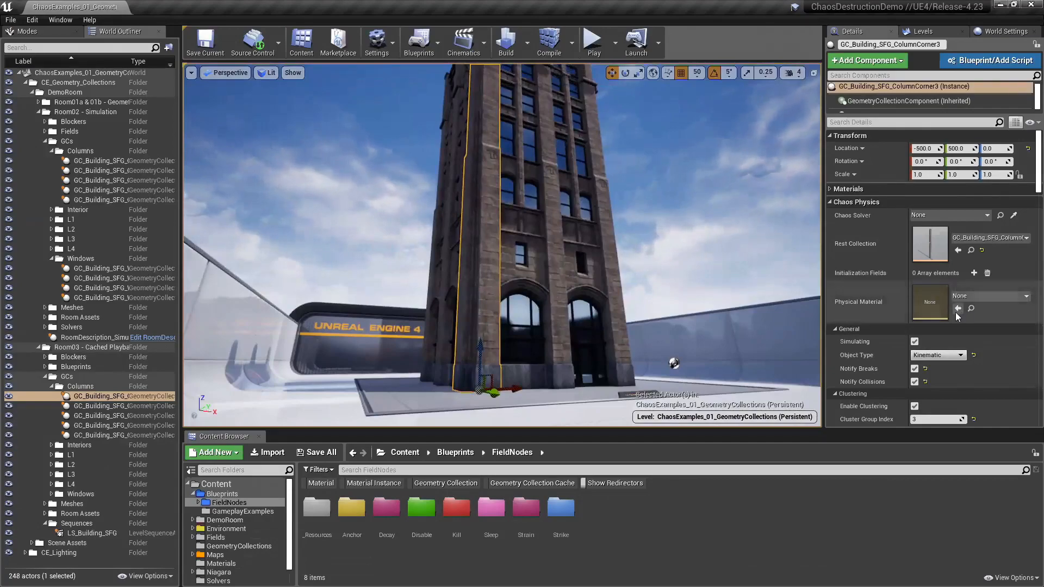
scroll(928, 382, down, 10)
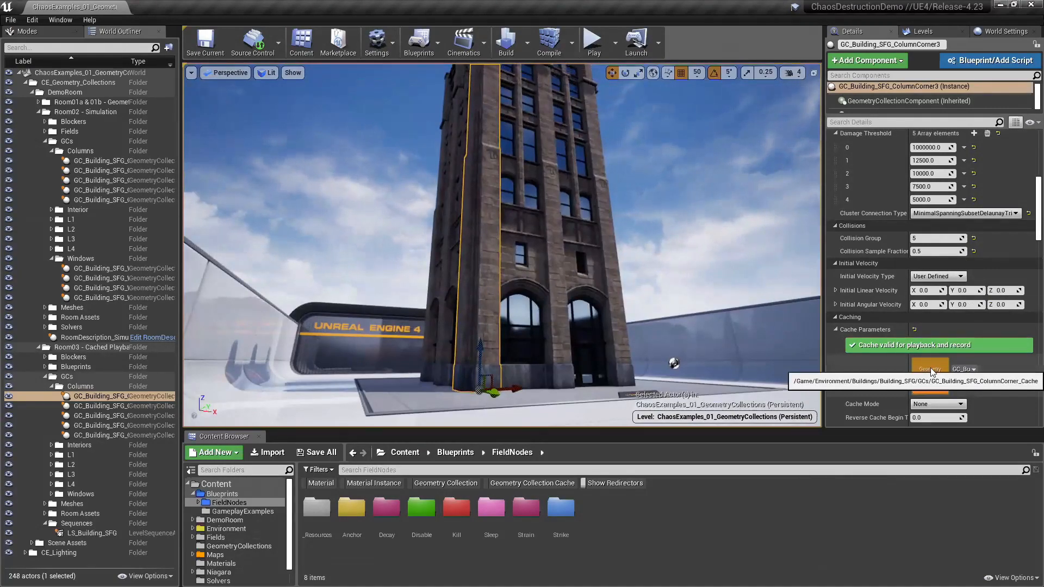
Step: Play the ChaosExamples_01_GeometryCollections level, look around the starting area and end the play session
mouse_move(623, 185)
right_down()
mouse_move(623, 245)
mouse_move(652, 278)
mouse_move(655, 234)
mouse_move(634, 177)
right_up()
key(s)
click(634, 177)
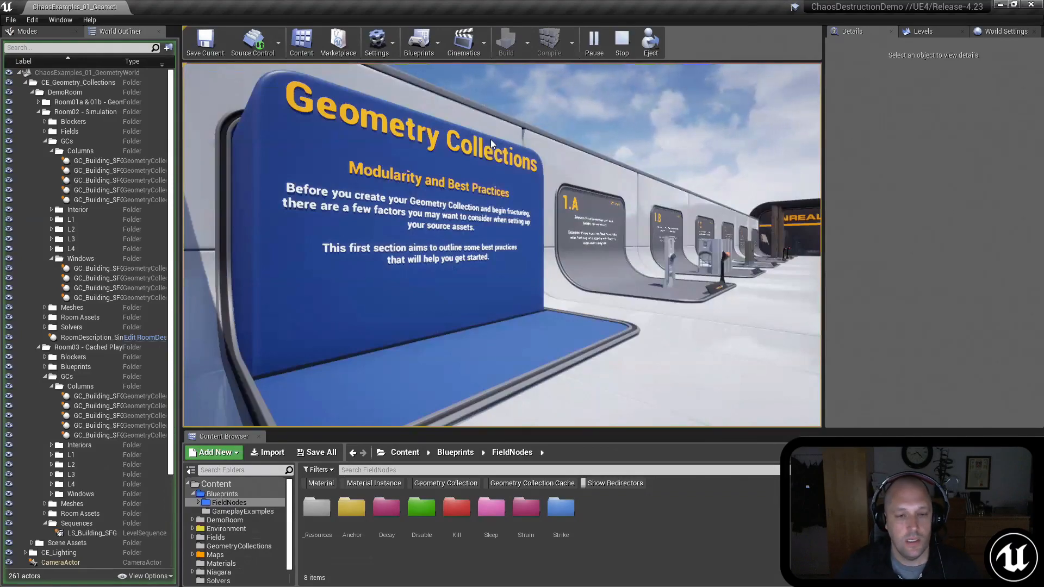
click(561, 218)
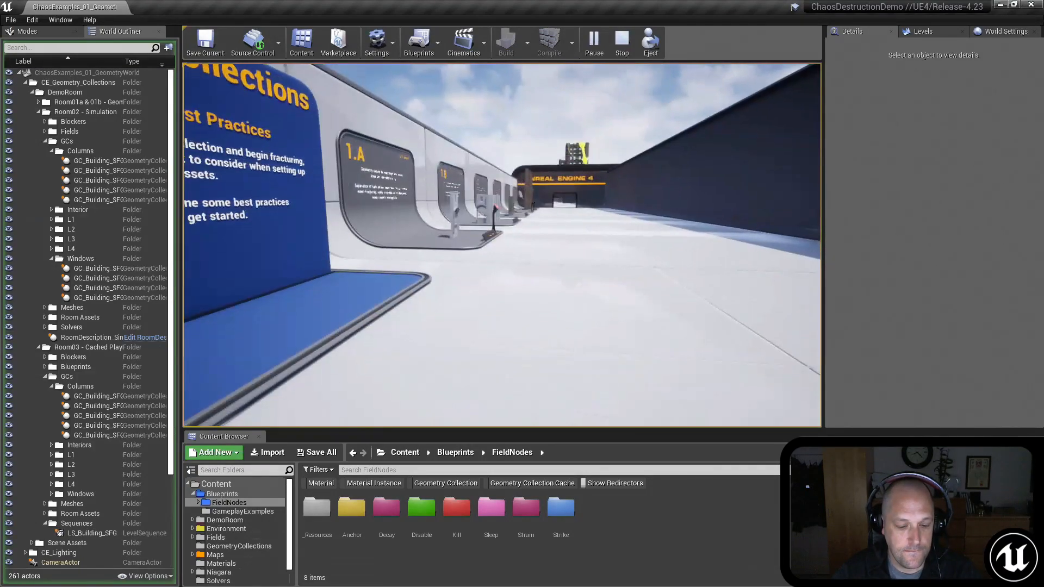
key(Escape)
Step: Select GC_Building_SFG_ColumnCorner on the simulation building and review its physics settings down to the Cache Parameters
key(w)
right_drag(502, 244, 536, 241)
key(s)
right_drag(609, 262, 609, 263)
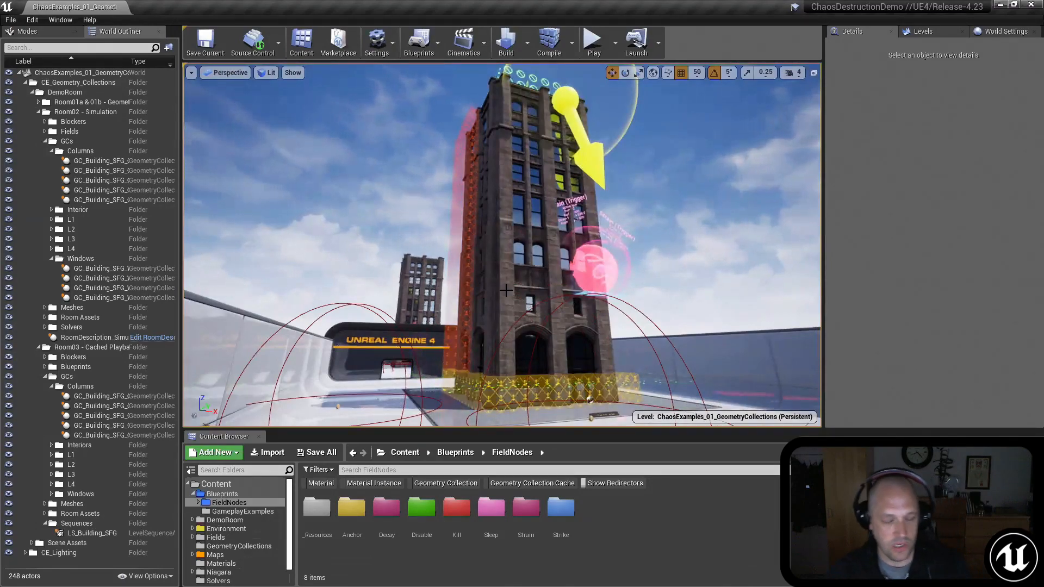
click(506, 290)
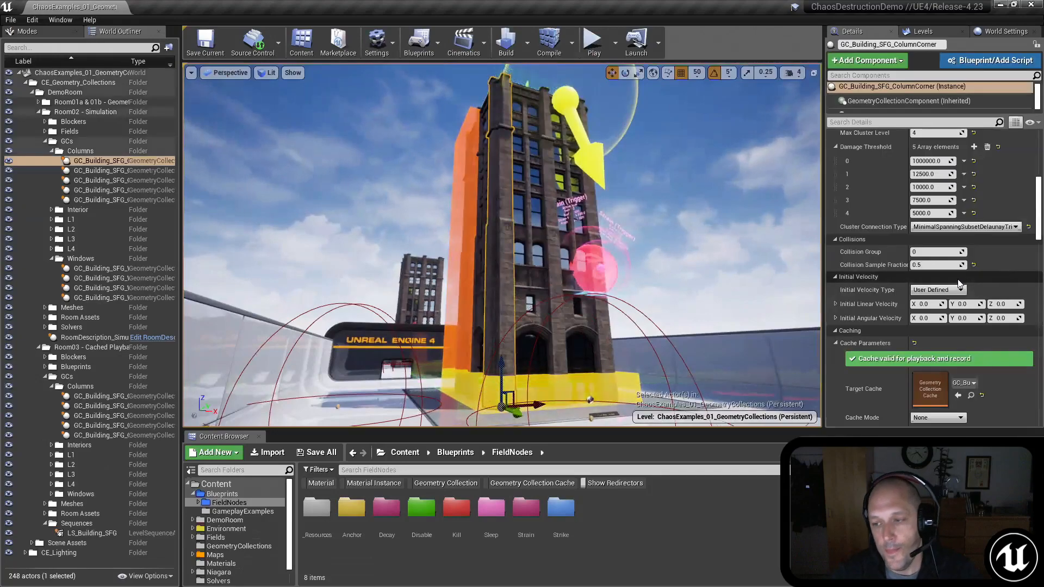
scroll(960, 277, down, 5)
scroll(959, 277, up, 2)
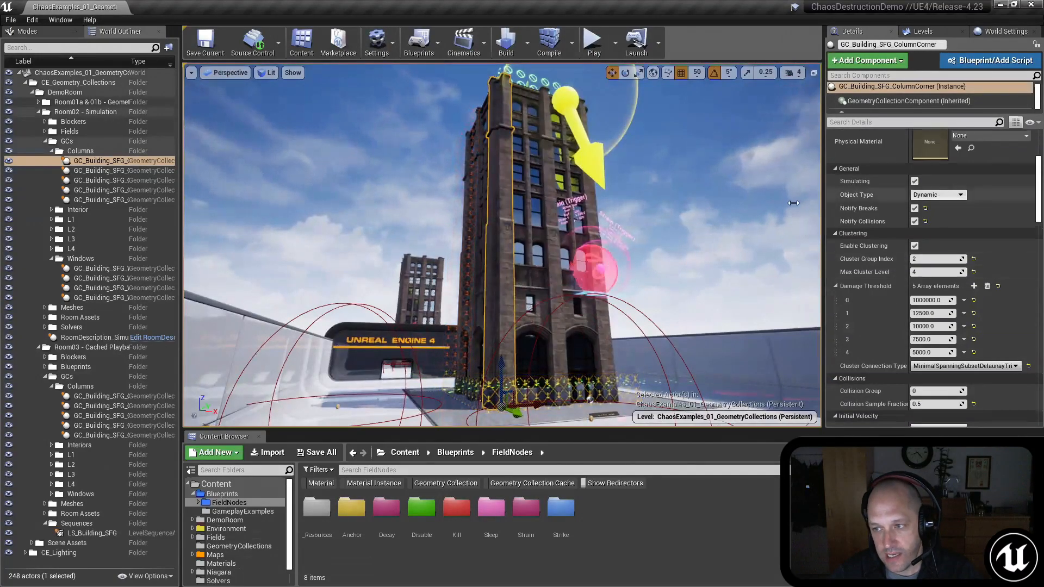
scroll(862, 342, down, 8)
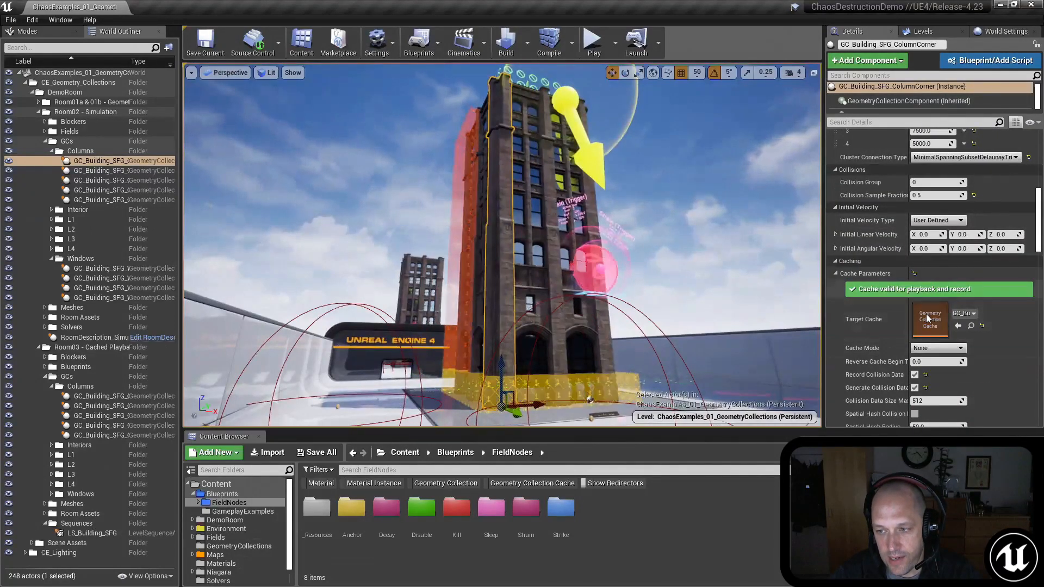
Step: Show the available Cache Mode options for the corner column without choosing a different one
click(937, 348)
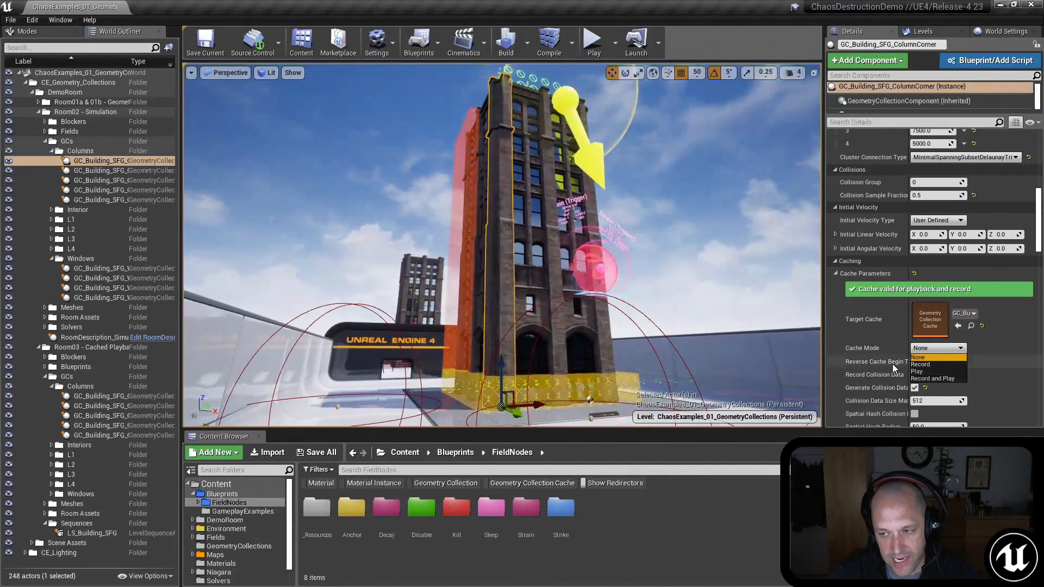
right_drag(548, 250, 519, 329)
key(Escape)
Step: Select the LS_Building_SFG actor in front of the cached building again, focus on it and review its details
key(w)
click(600, 235)
key(f)
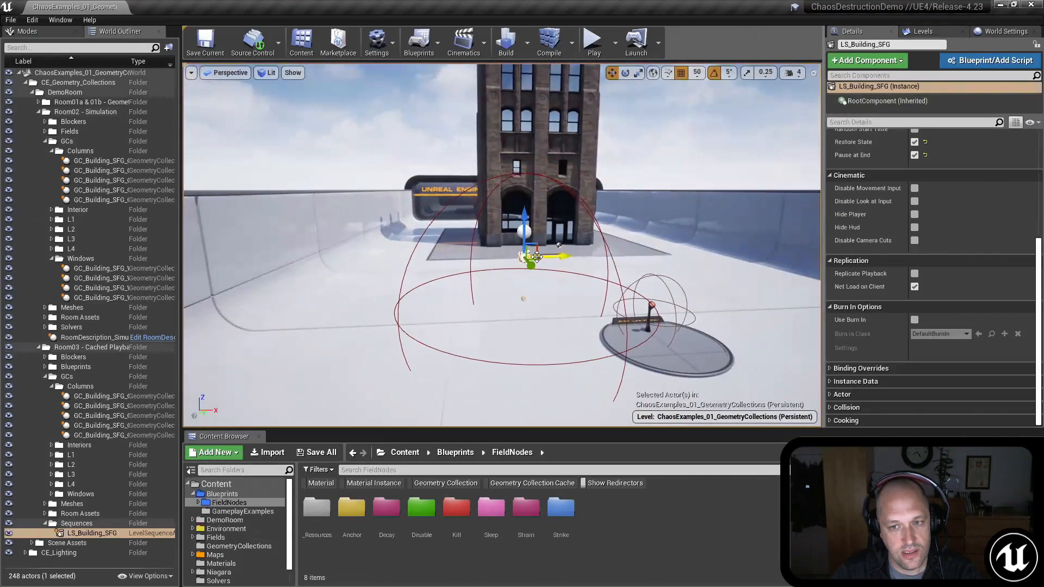
right_drag(508, 283, 504, 299)
key(w)
key(s)
key(w)
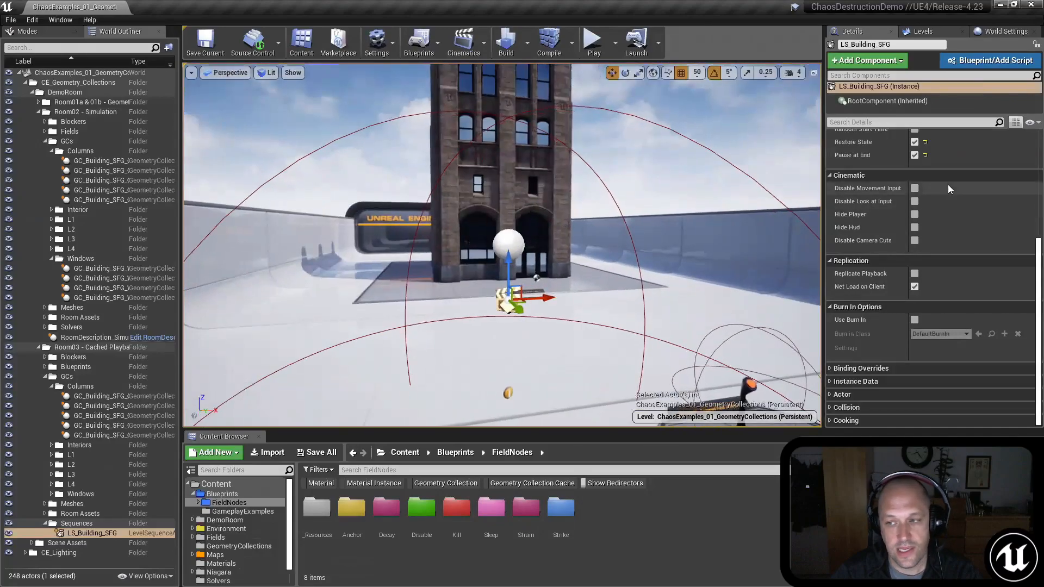
scroll(933, 192, up, 3)
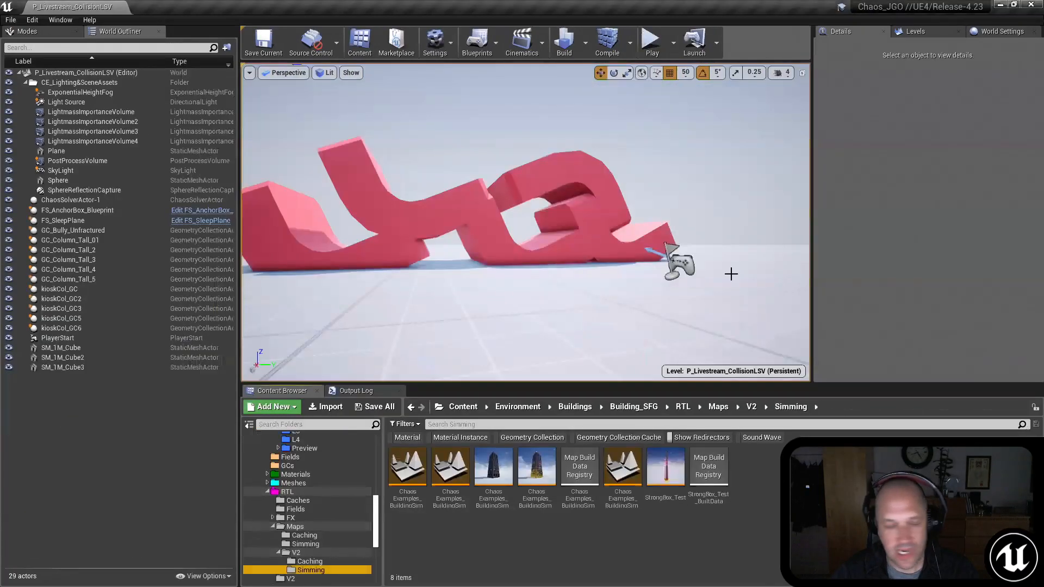
Step: Return to the Chaos_JGO editor and play the P_Livestream_CollisionLSV level with the curved pieces in view
mouse_move(723, 223)
right_down()
mouse_move(696, 226)
mouse_move(722, 223)
right_up()
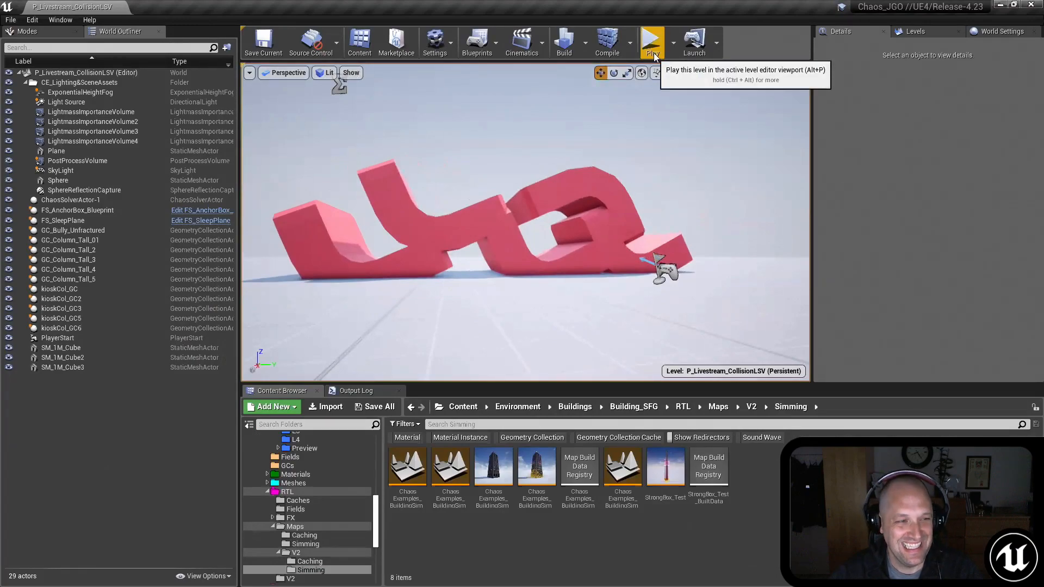
mouse_move(676, 184)
right_down()
mouse_move(686, 155)
mouse_move(672, 168)
right_up()
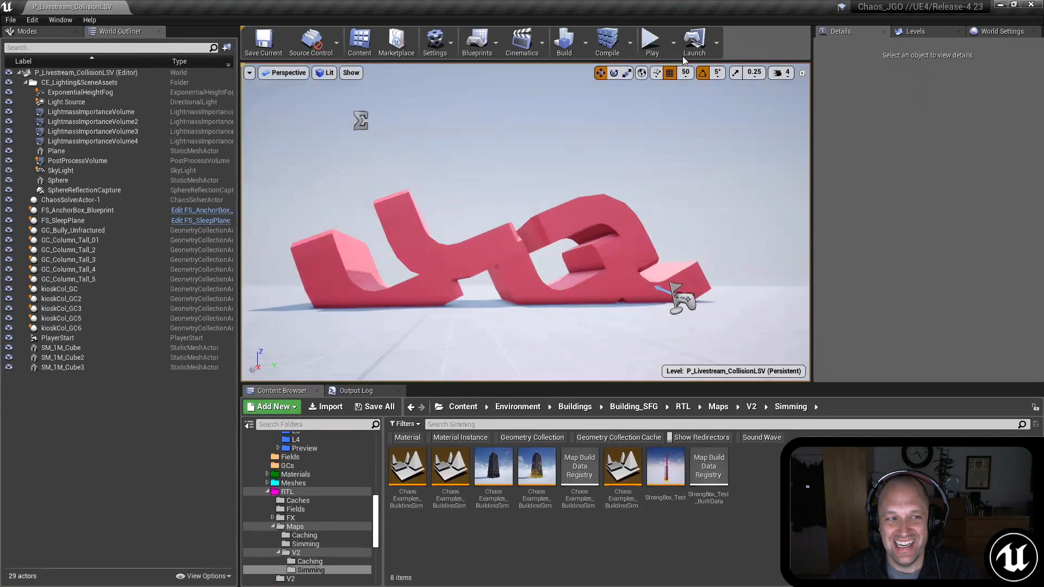
click(651, 43)
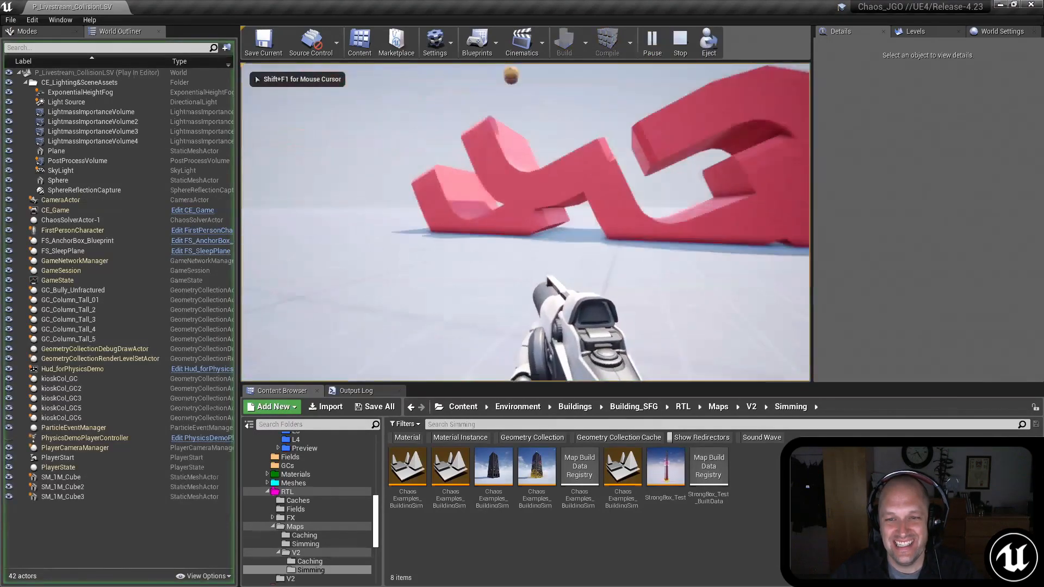
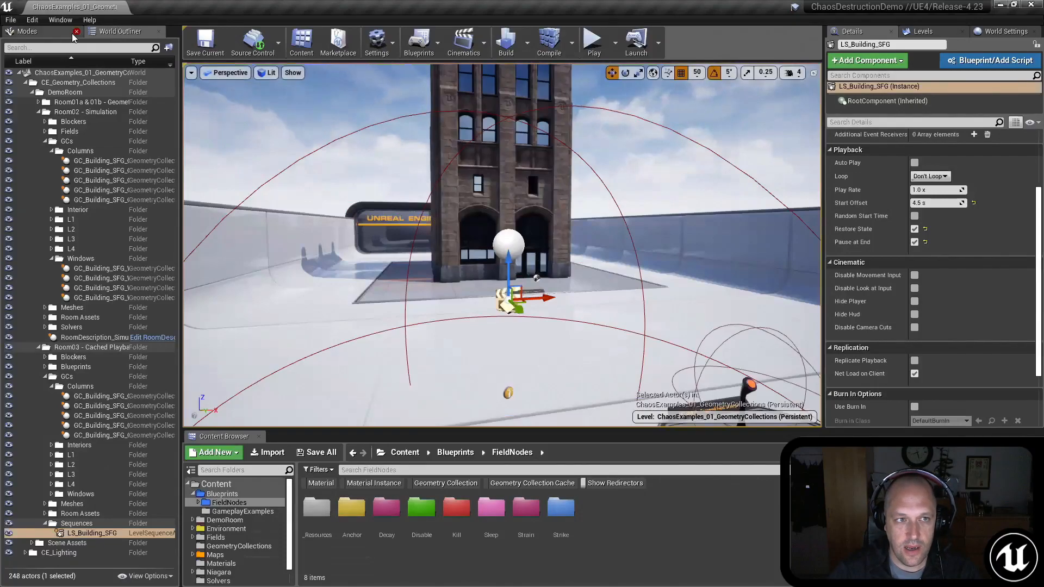
Step: Select GC_CollisionEx_Box_CRP at the 2.C display, focus on it and switch to the Fracture Editor
right_drag(506, 200, 315, 220)
key(w)
click(399, 252)
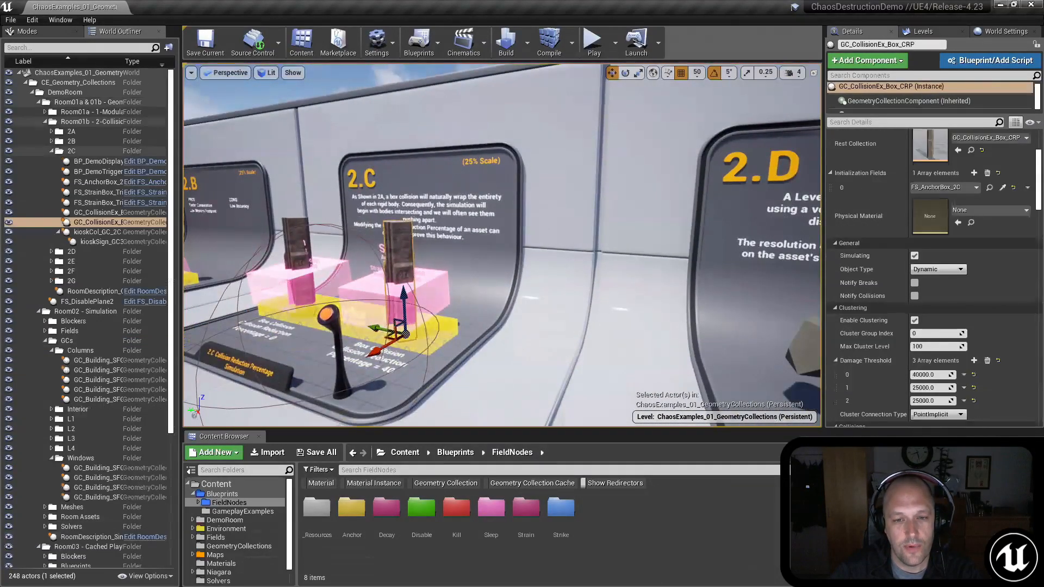
key(f)
click(37, 32)
click(161, 52)
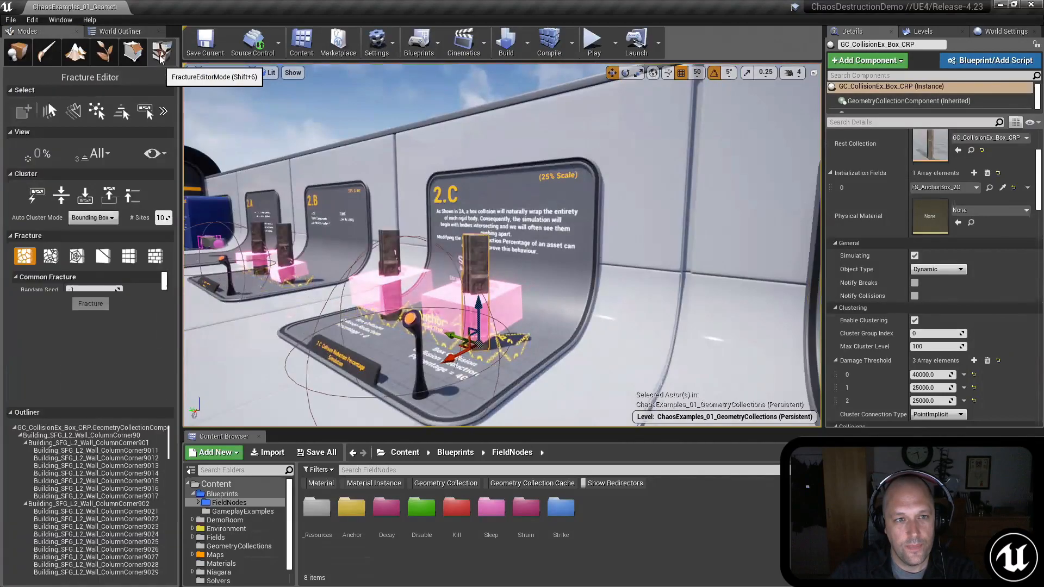
Step: Explode the selected column's fractured pieces to 70%, show fracture level 1 and dismiss the asset check-out request
scroll(538, 231, down, 2)
right_drag(557, 217, 543, 226)
key(shift+w)
key(shift+e)
key(shift+e)
key(shift+e)
key(shift+e)
key(shift+e)
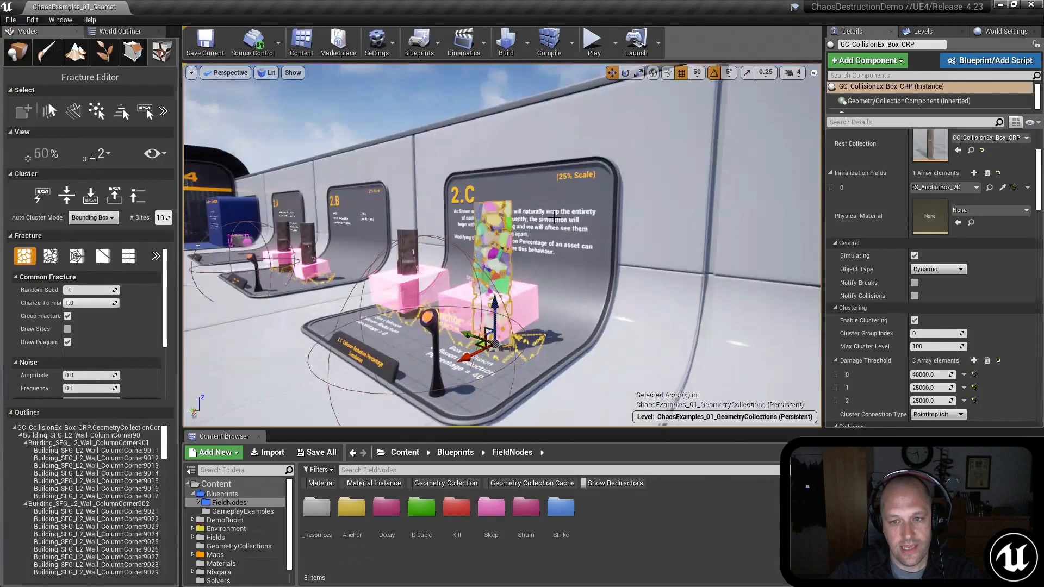
key(shift+w)
right_drag(554, 217, 551, 245)
key(w)
key(s)
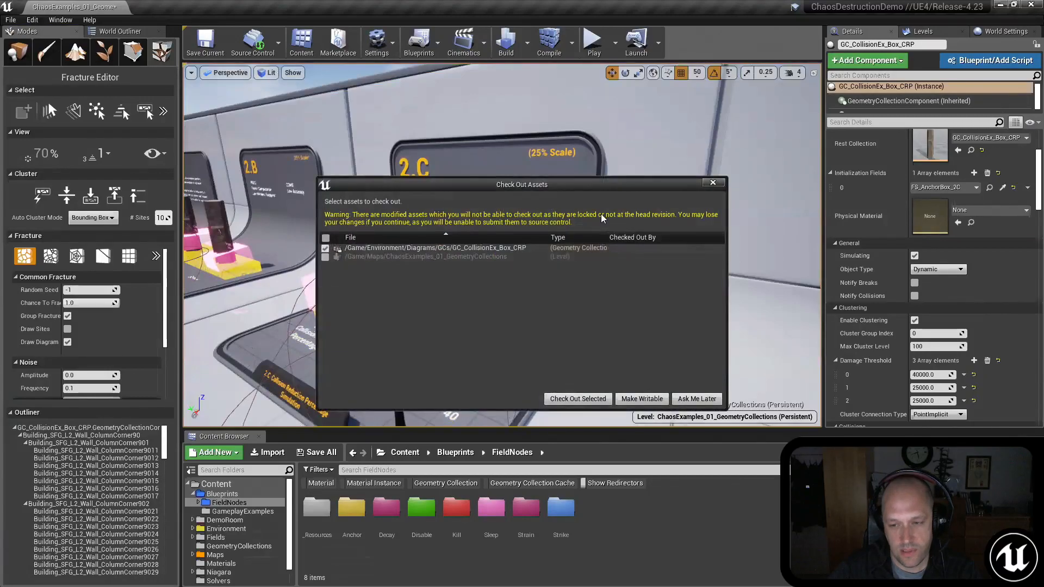
key(Escape)
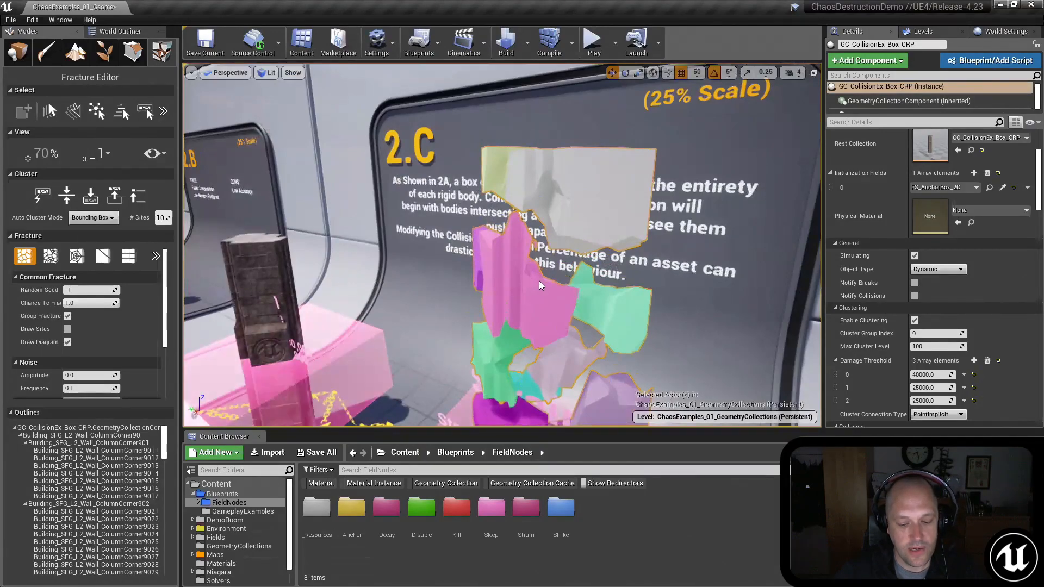
Step: Show all fracture levels of the exploded column and examine its pieces in front of the 2.C sign
key(shift+s)
key(shift+s)
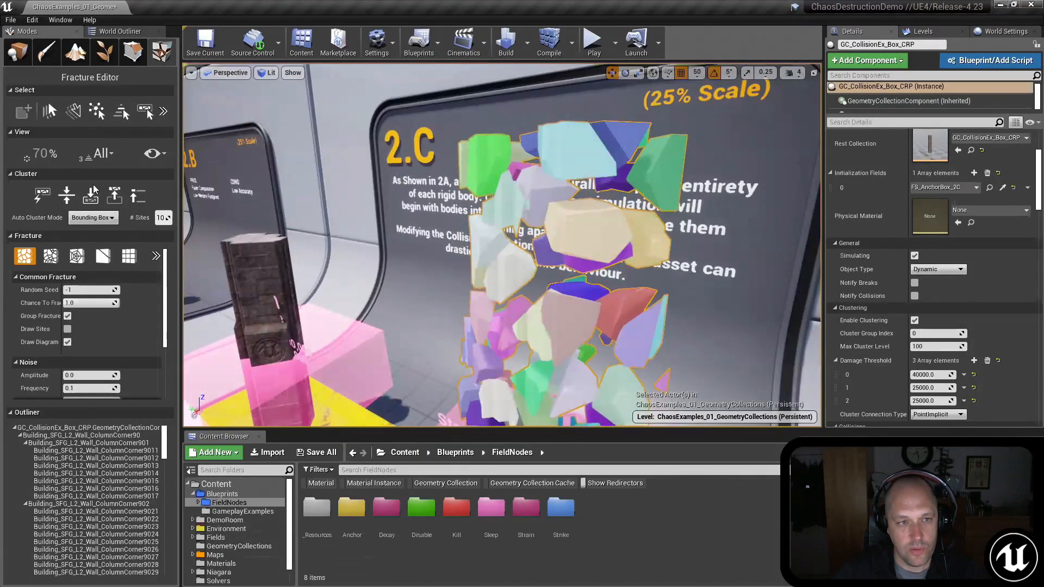
key(s)
mouse_move(650, 204)
right_down()
mouse_move(549, 196)
mouse_move(644, 202)
right_up()
right_drag(475, 142, 491, 136)
key(w)
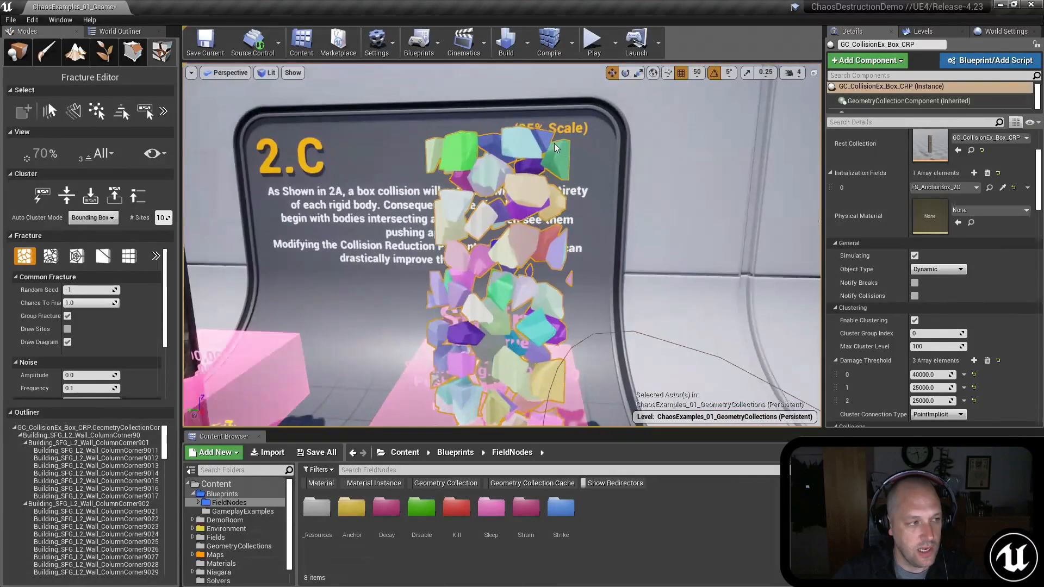
Step: Restrict the exploded column's fracture view to Level 1
click(103, 154)
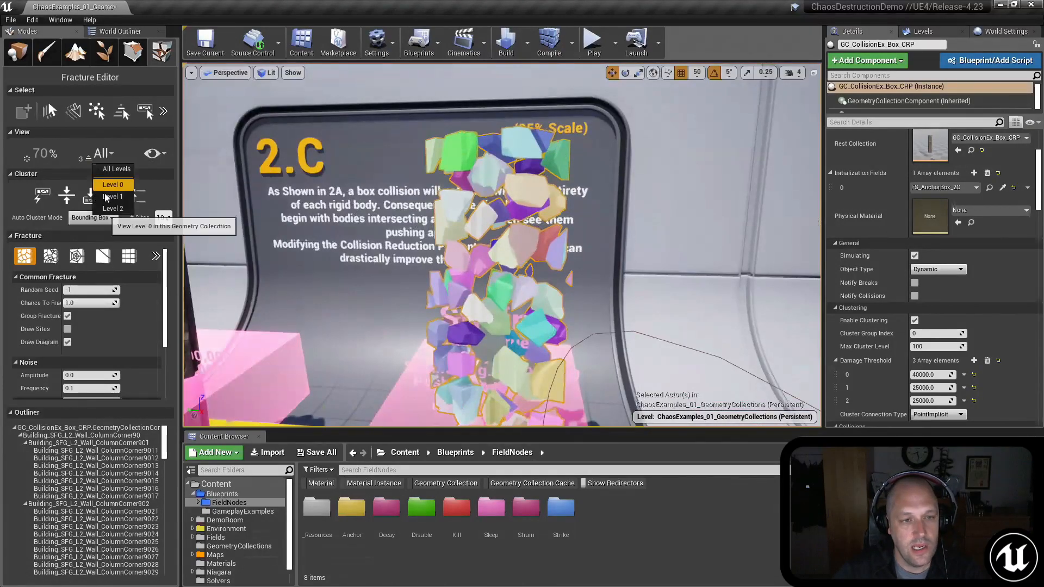
click(112, 196)
right_drag(532, 203, 535, 182)
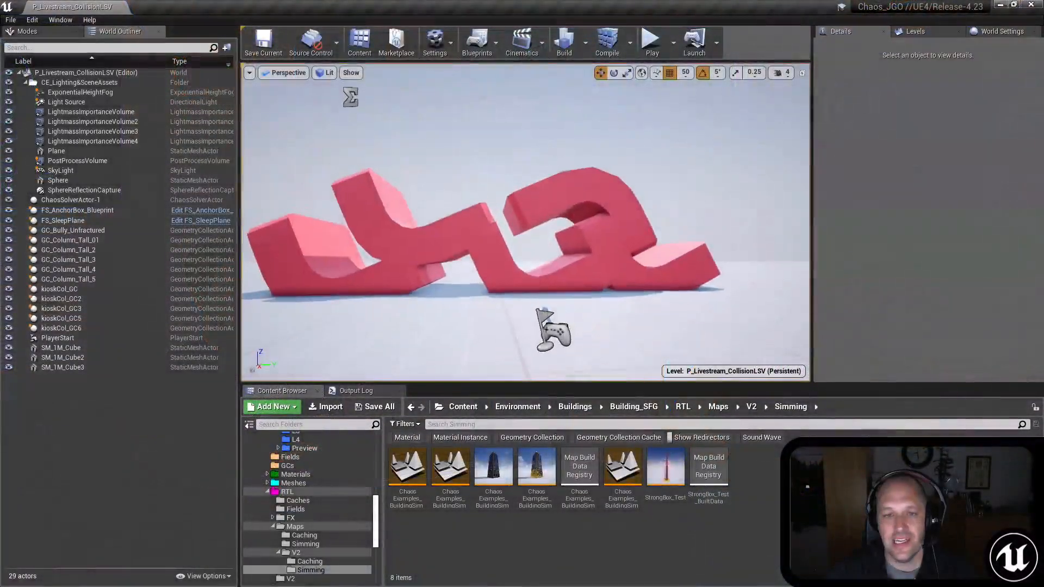
Step: Switch to the Chaos_JGO editor and open Field_Bully_Blueprint from the FirstPersonBP/Blueprints folder
right_drag(520, 302, 519, 296)
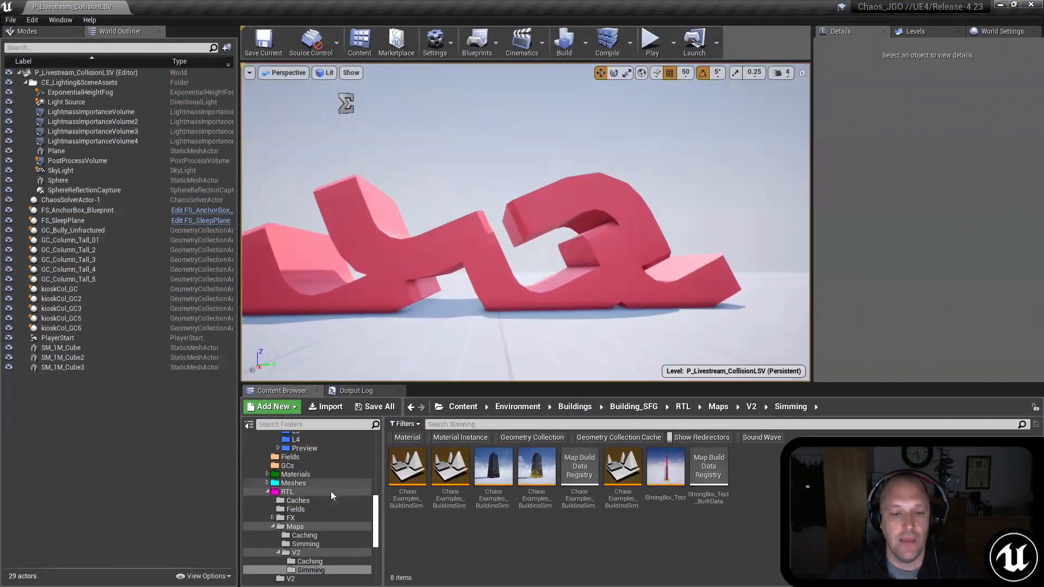
scroll(330, 491, up, 3)
drag(378, 501, 374, 553)
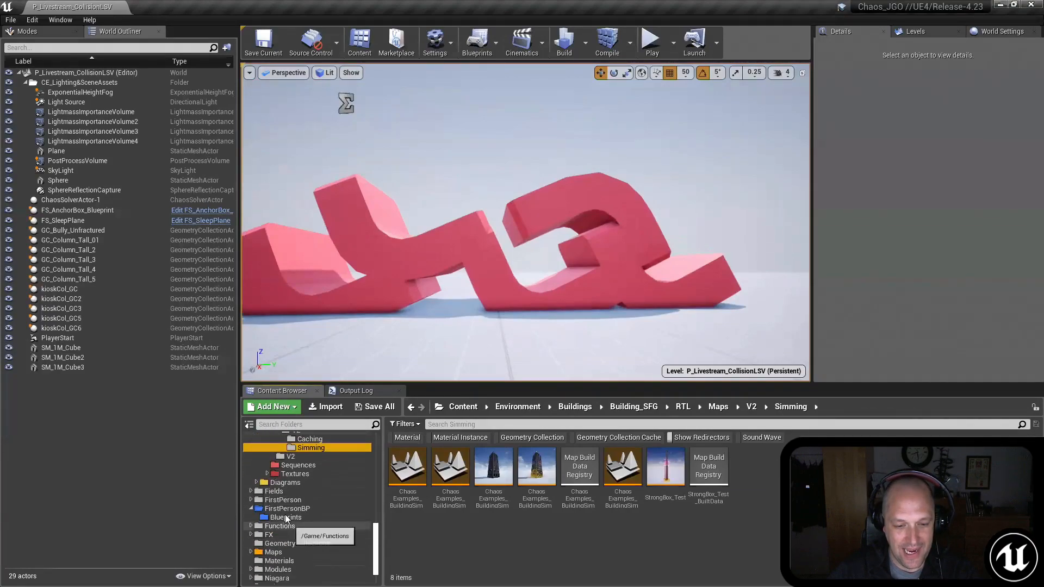
click(286, 518)
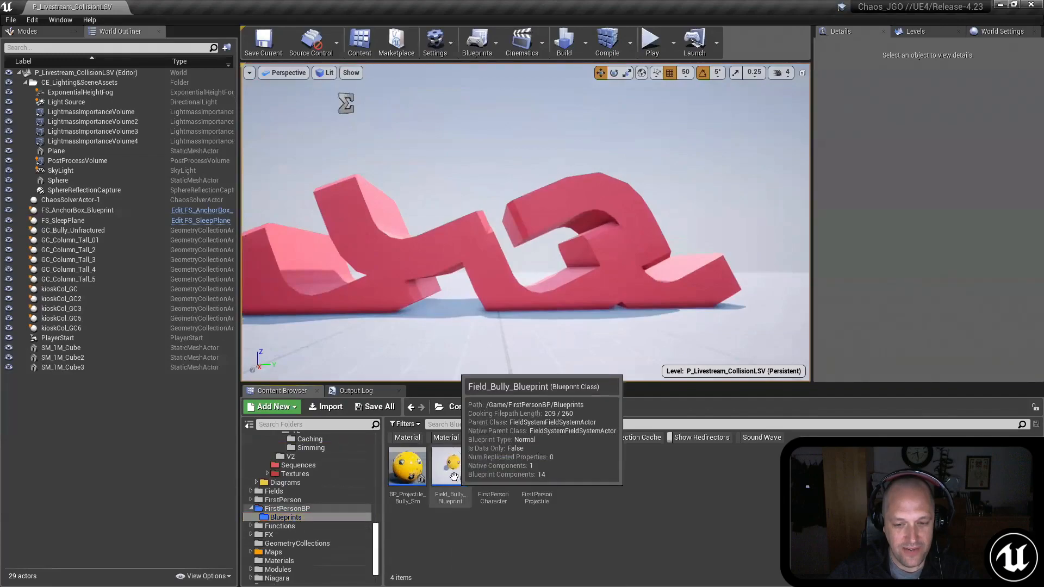
double_click(453, 468)
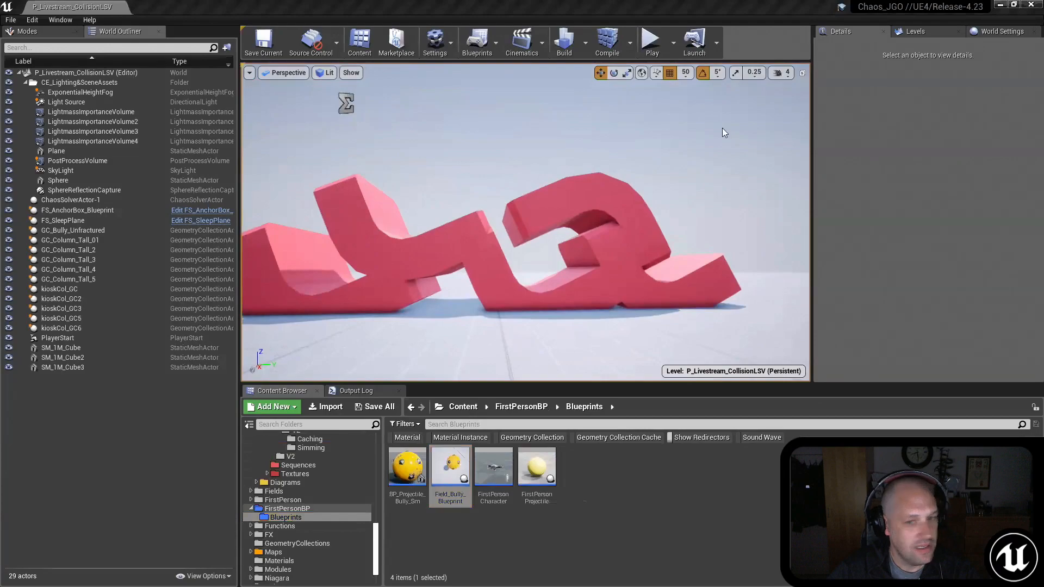
click(733, 118)
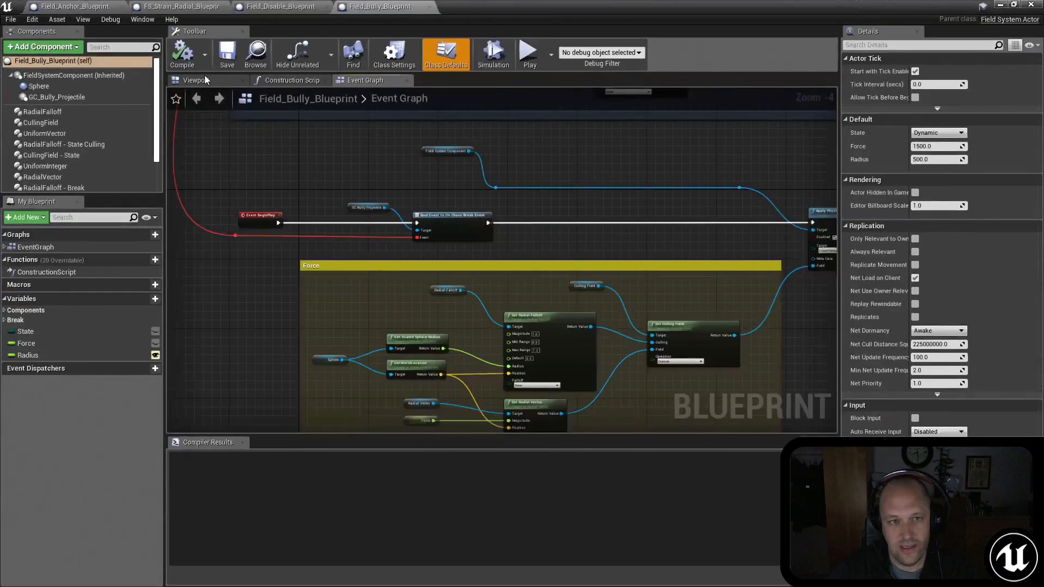
Step: Examine the yellow projectile and its surrounding sphere in the blueprint's 3D preview
click(205, 79)
right_drag(541, 188, 542, 188)
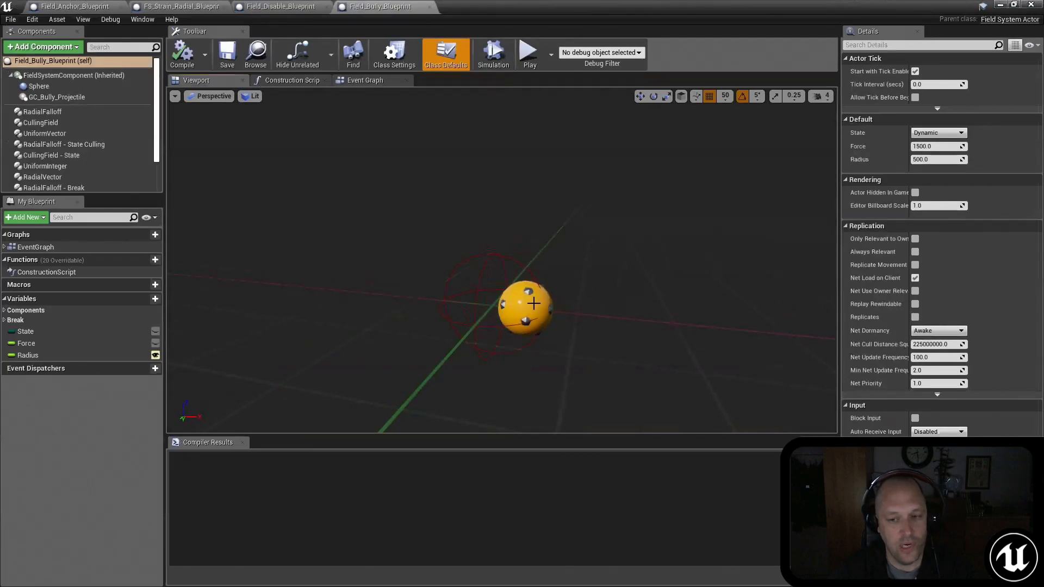
right_drag(584, 271, 587, 275)
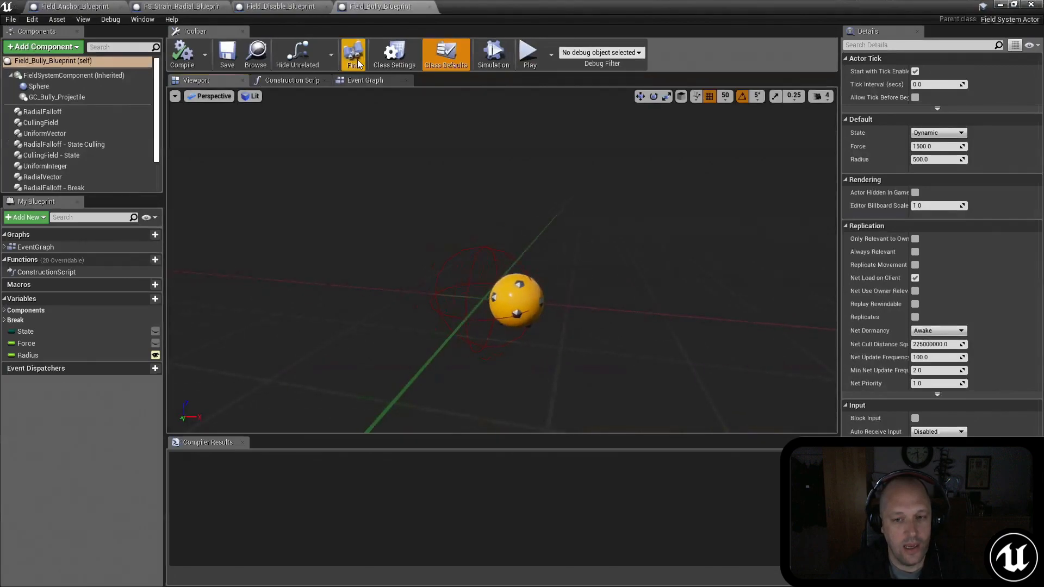
Step: Review the break field nodes in the Event Graph through to their Apply Physics Field node
click(374, 80)
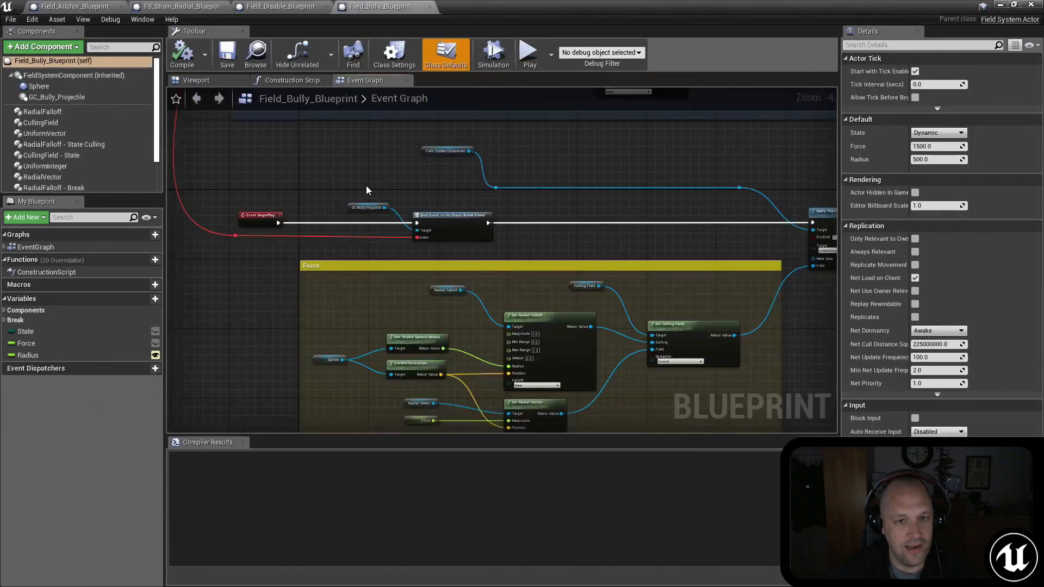
right_drag(376, 157, 285, 380)
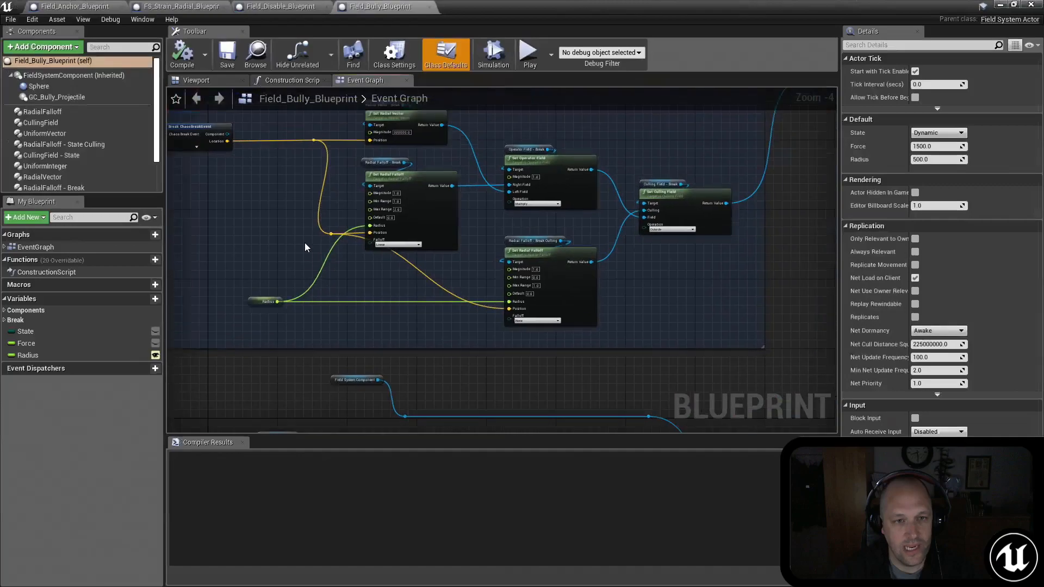
right_drag(303, 252, 338, 290)
right_drag(698, 153, 535, 227)
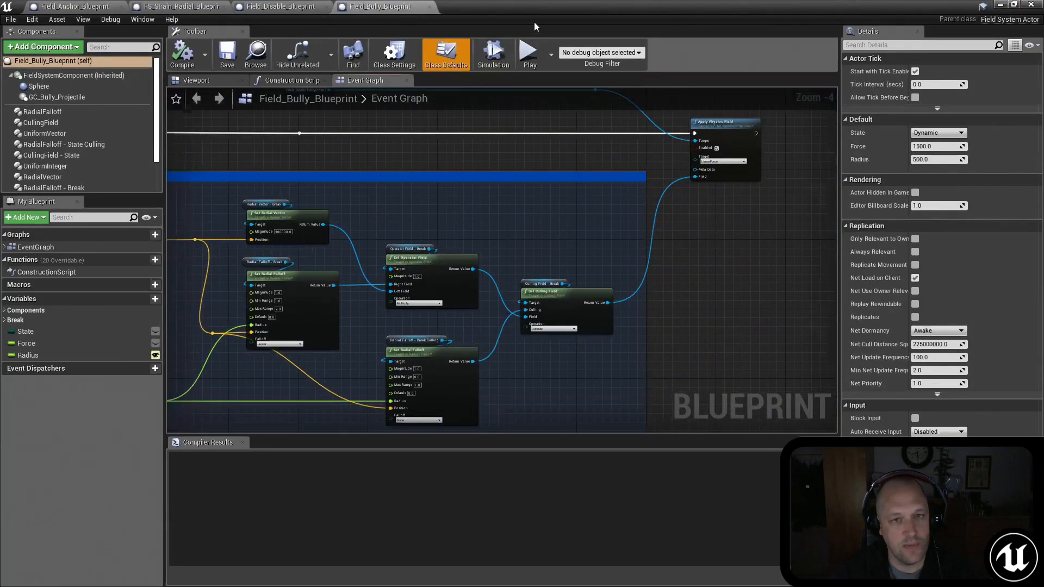
Step: Move the blueprint window aside and select the top cube, SM_1M_Cube3, of the stack in the level
drag(500, 13, 1043, 123)
right_drag(571, 218, 707, 234)
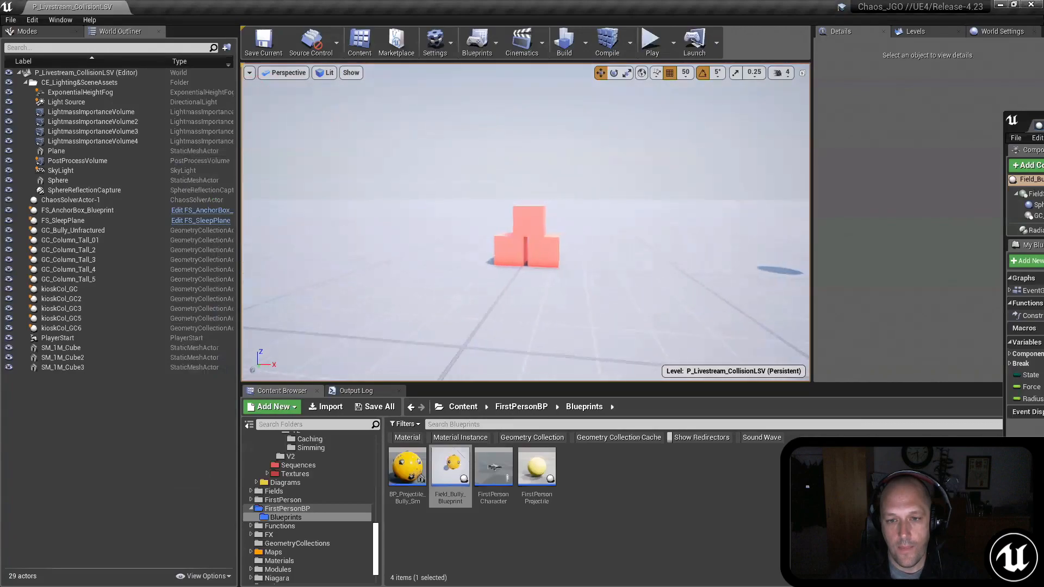
click(534, 217)
right_drag(534, 217, 478, 220)
key(w)
key(d)
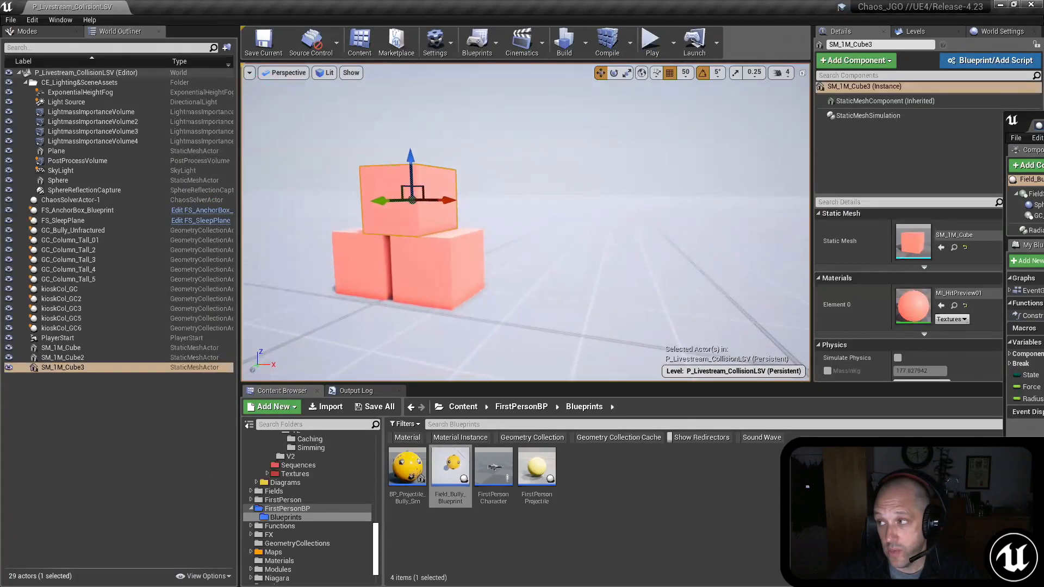
mouse_move(658, 180)
right_down()
mouse_move(679, 163)
mouse_move(649, 162)
right_up()
key(w)
key(s)
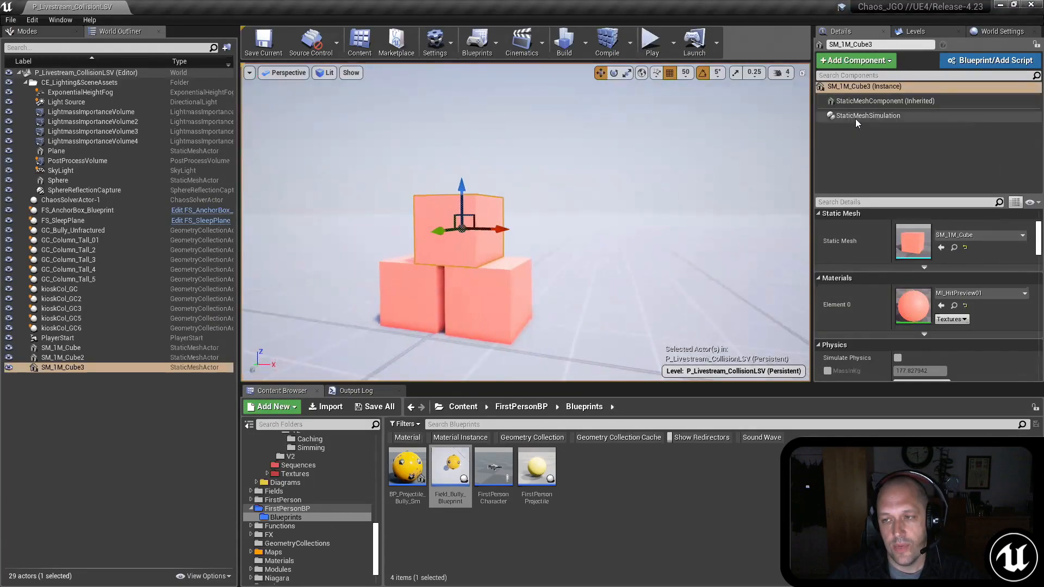
Step: Select the top cube's StaticMeshSimulation component and review its General and Collisions settings
click(856, 118)
key(w)
right_drag(680, 163, 654, 168)
key(s)
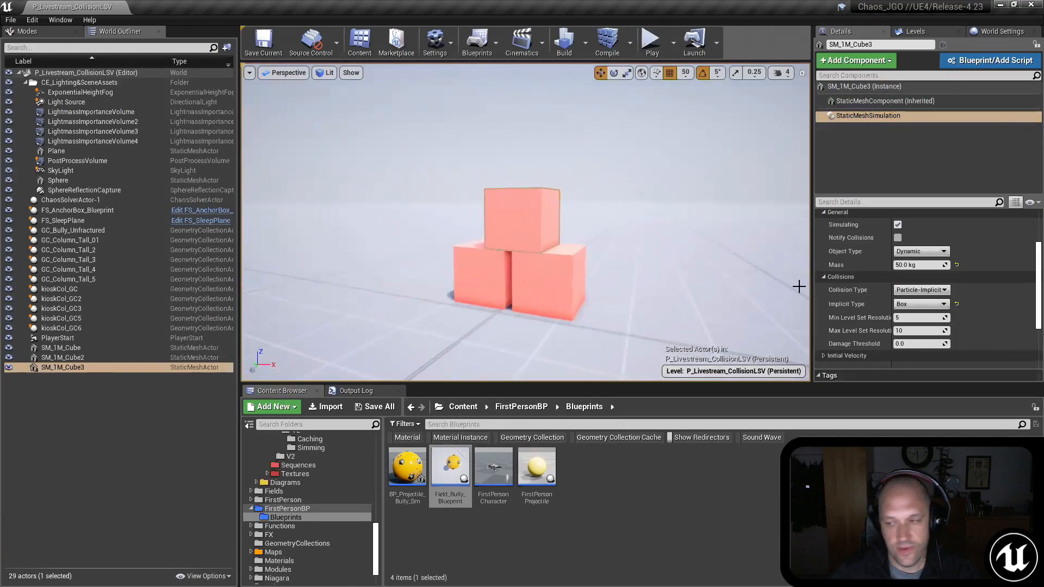
scroll(952, 310, down, 1)
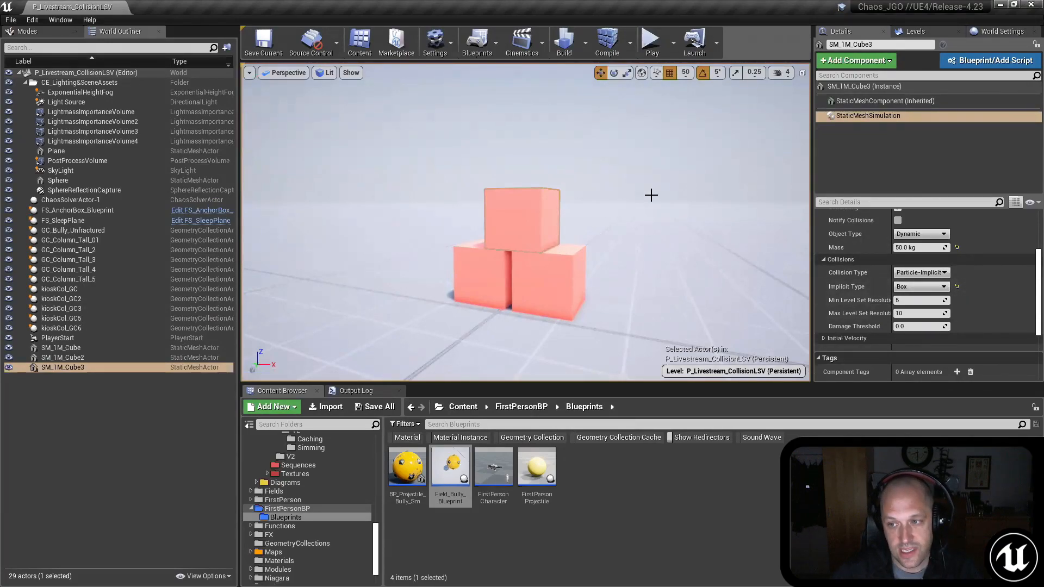
right_drag(651, 195, 604, 188)
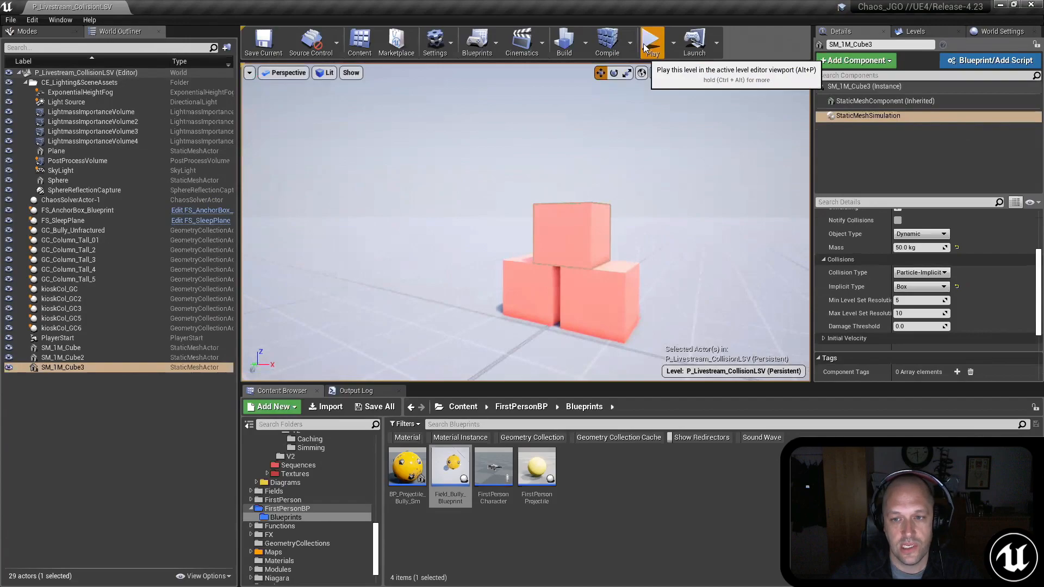
Step: Play the level and shoot bully projectiles at the stack of cubes
click(647, 43)
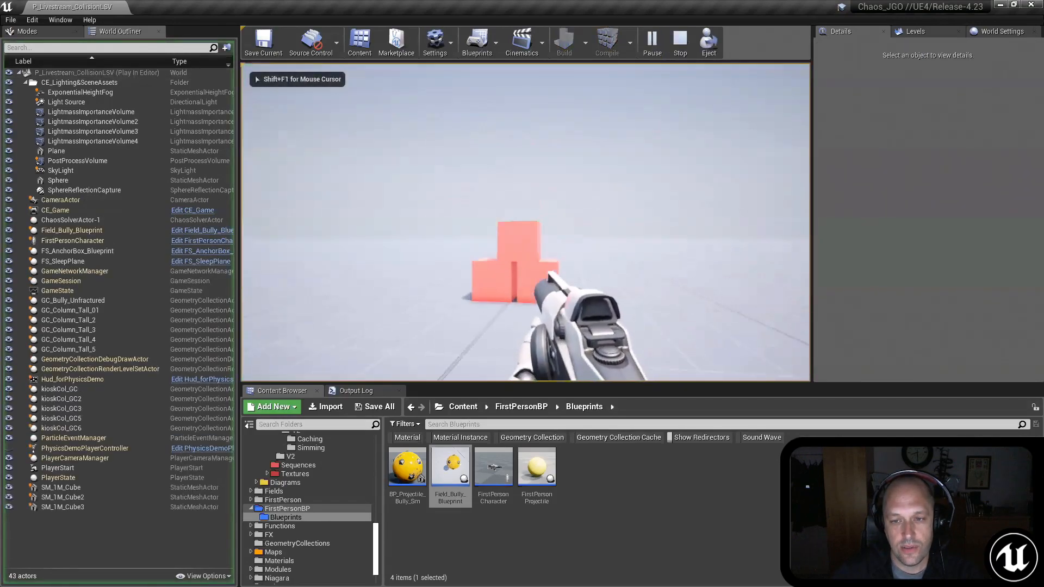
click(525, 222)
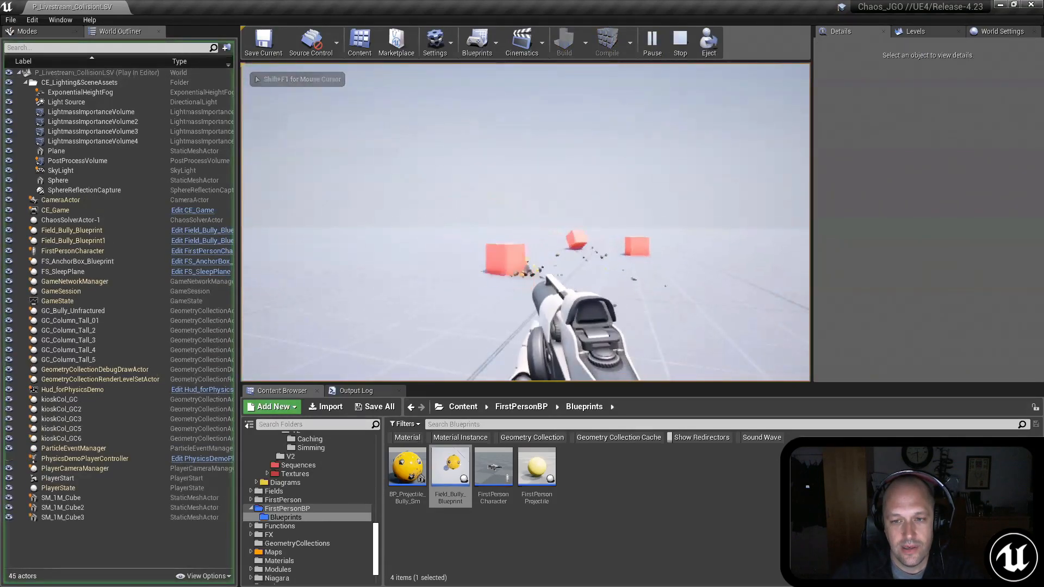
key(d)
key(a)
click(525, 222)
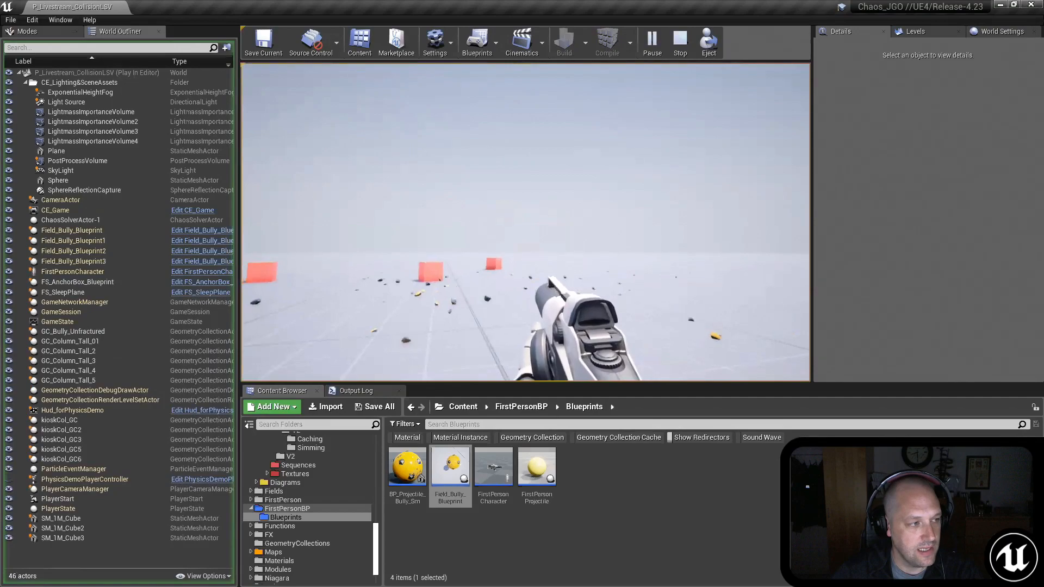
Step: Walk past the cubes to the red curved pieces and the balustrade, and end the play session
key(w)
key(w)
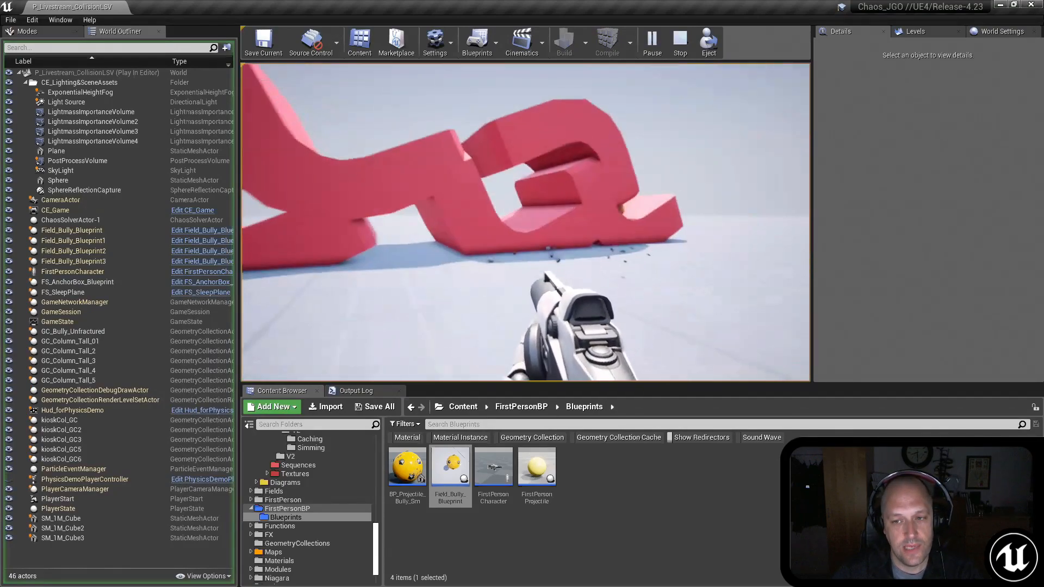
key(d)
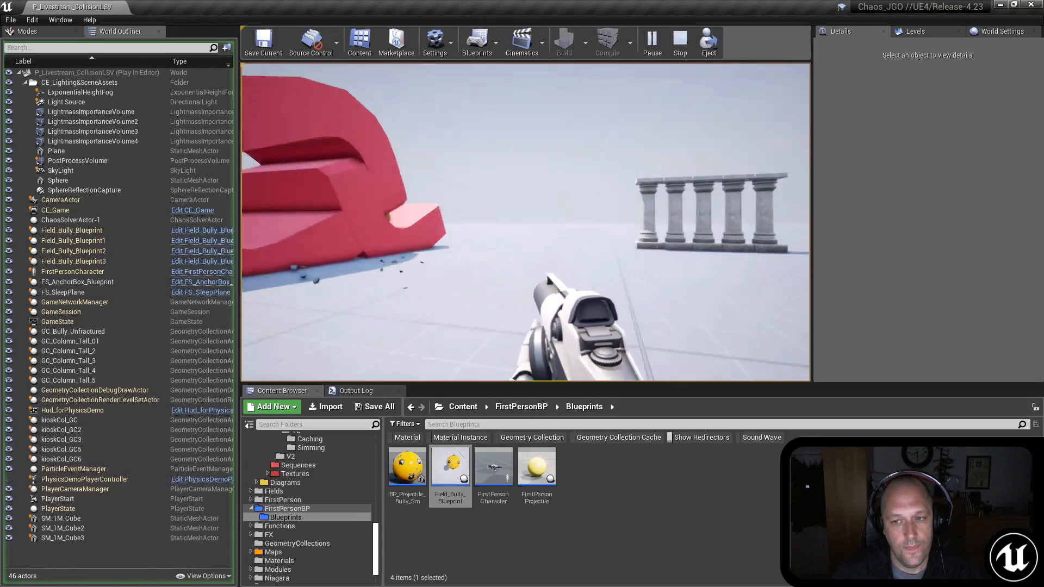
key(d)
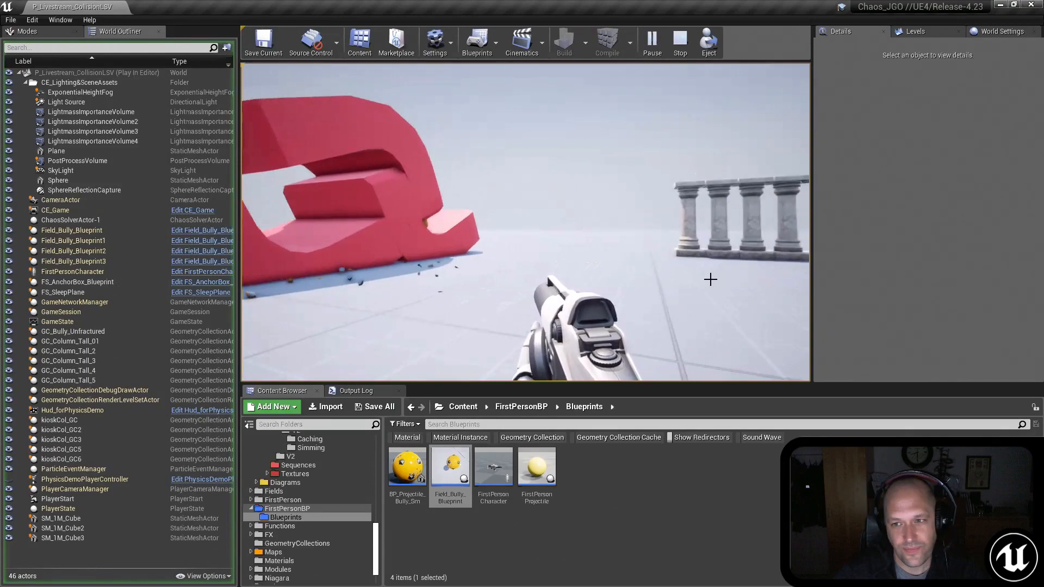
key(Escape)
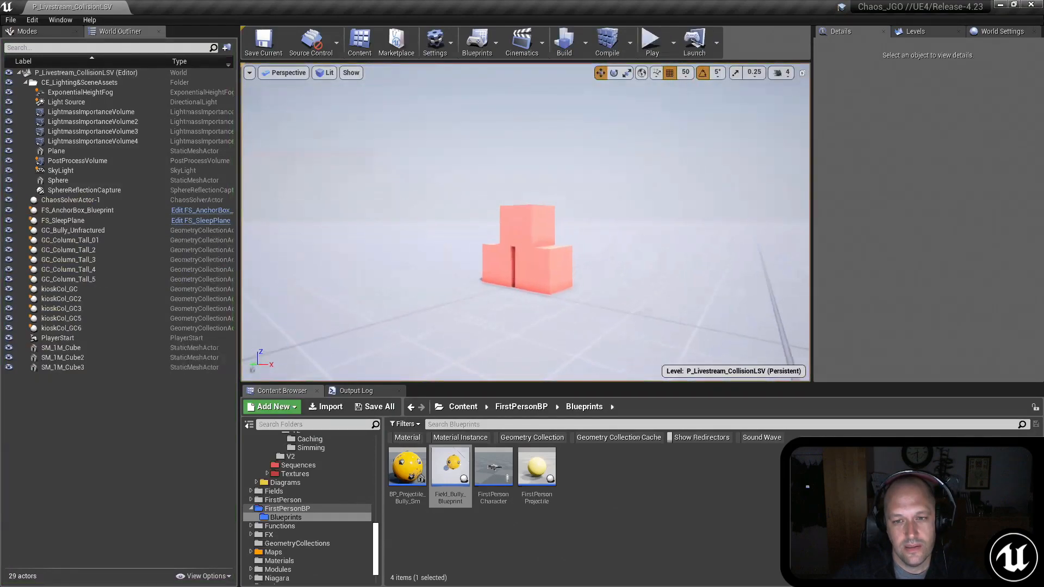
Step: Show the Implicit Type options of SM_1M_Cube3's StaticMeshSimulation component without choosing a different one, and deselect the cube
click(549, 235)
key(f)
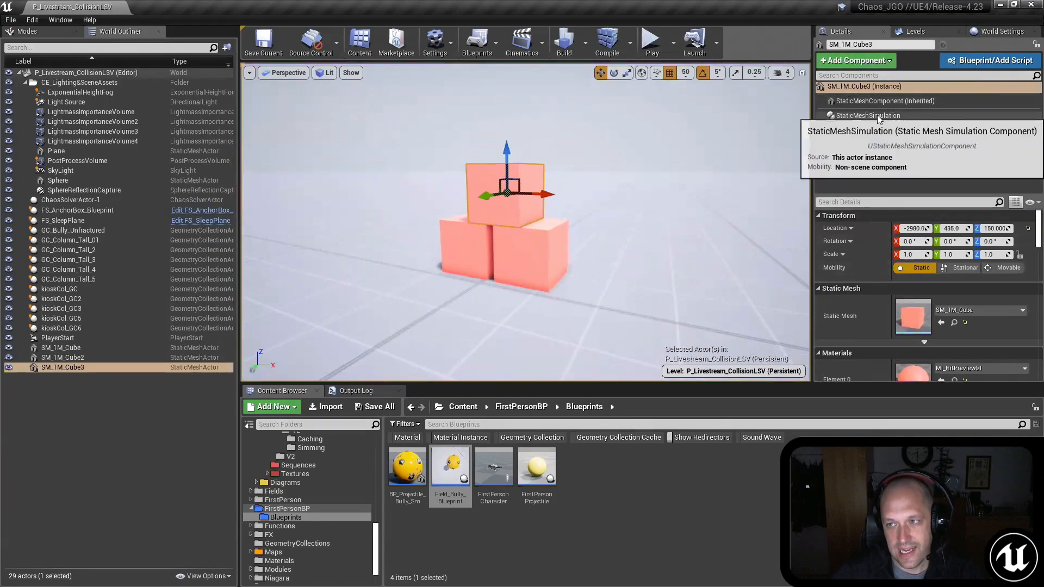
click(869, 116)
scroll(905, 304, down, 3)
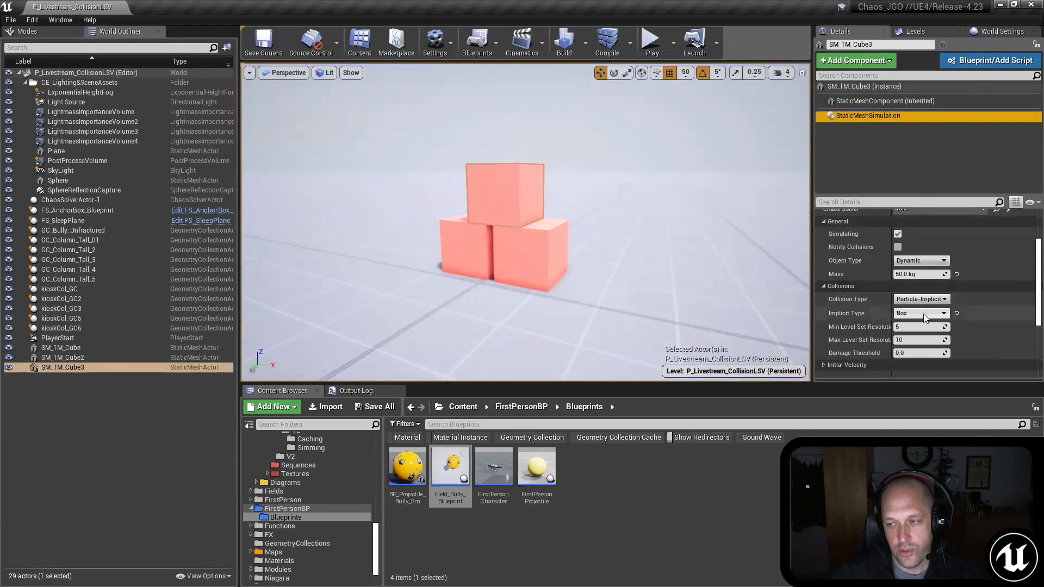
click(919, 313)
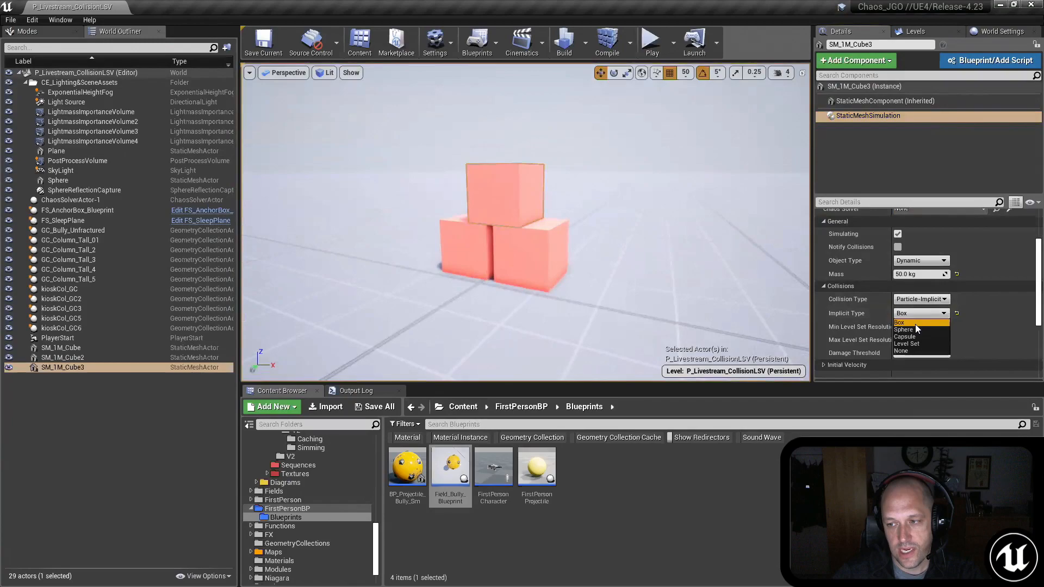
mouse_move(609, 246)
right_down()
mouse_move(633, 230)
mouse_move(610, 246)
right_up()
click(610, 246)
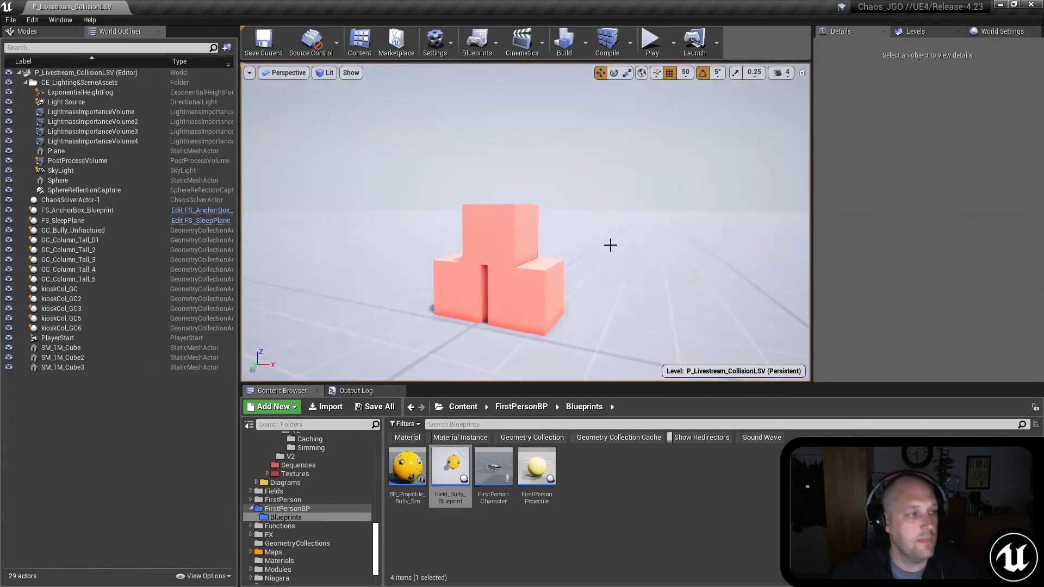
mouse_move(610, 245)
right_down()
mouse_move(677, 258)
mouse_move(799, 255)
mouse_move(608, 240)
right_up()
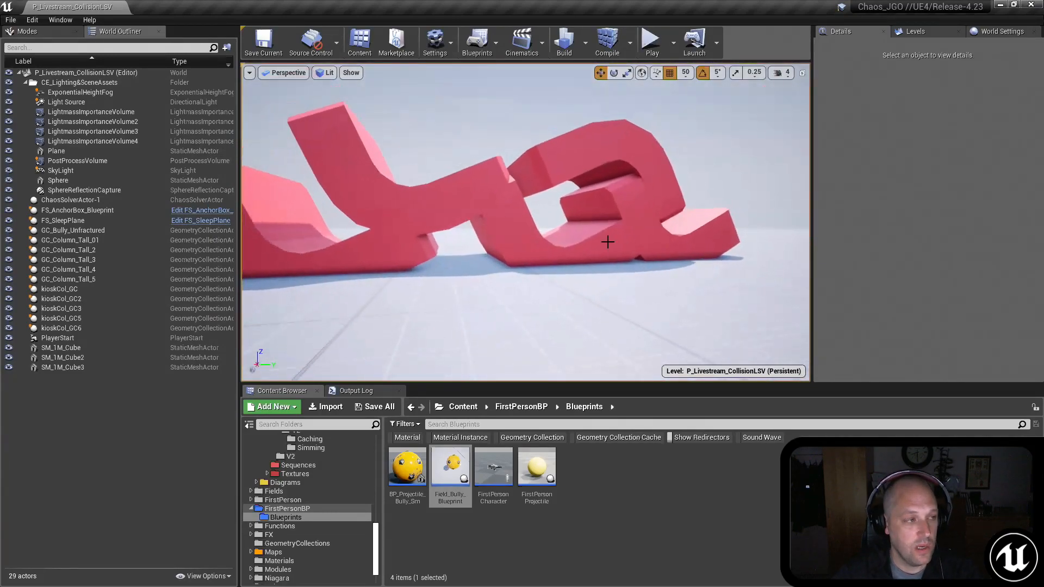